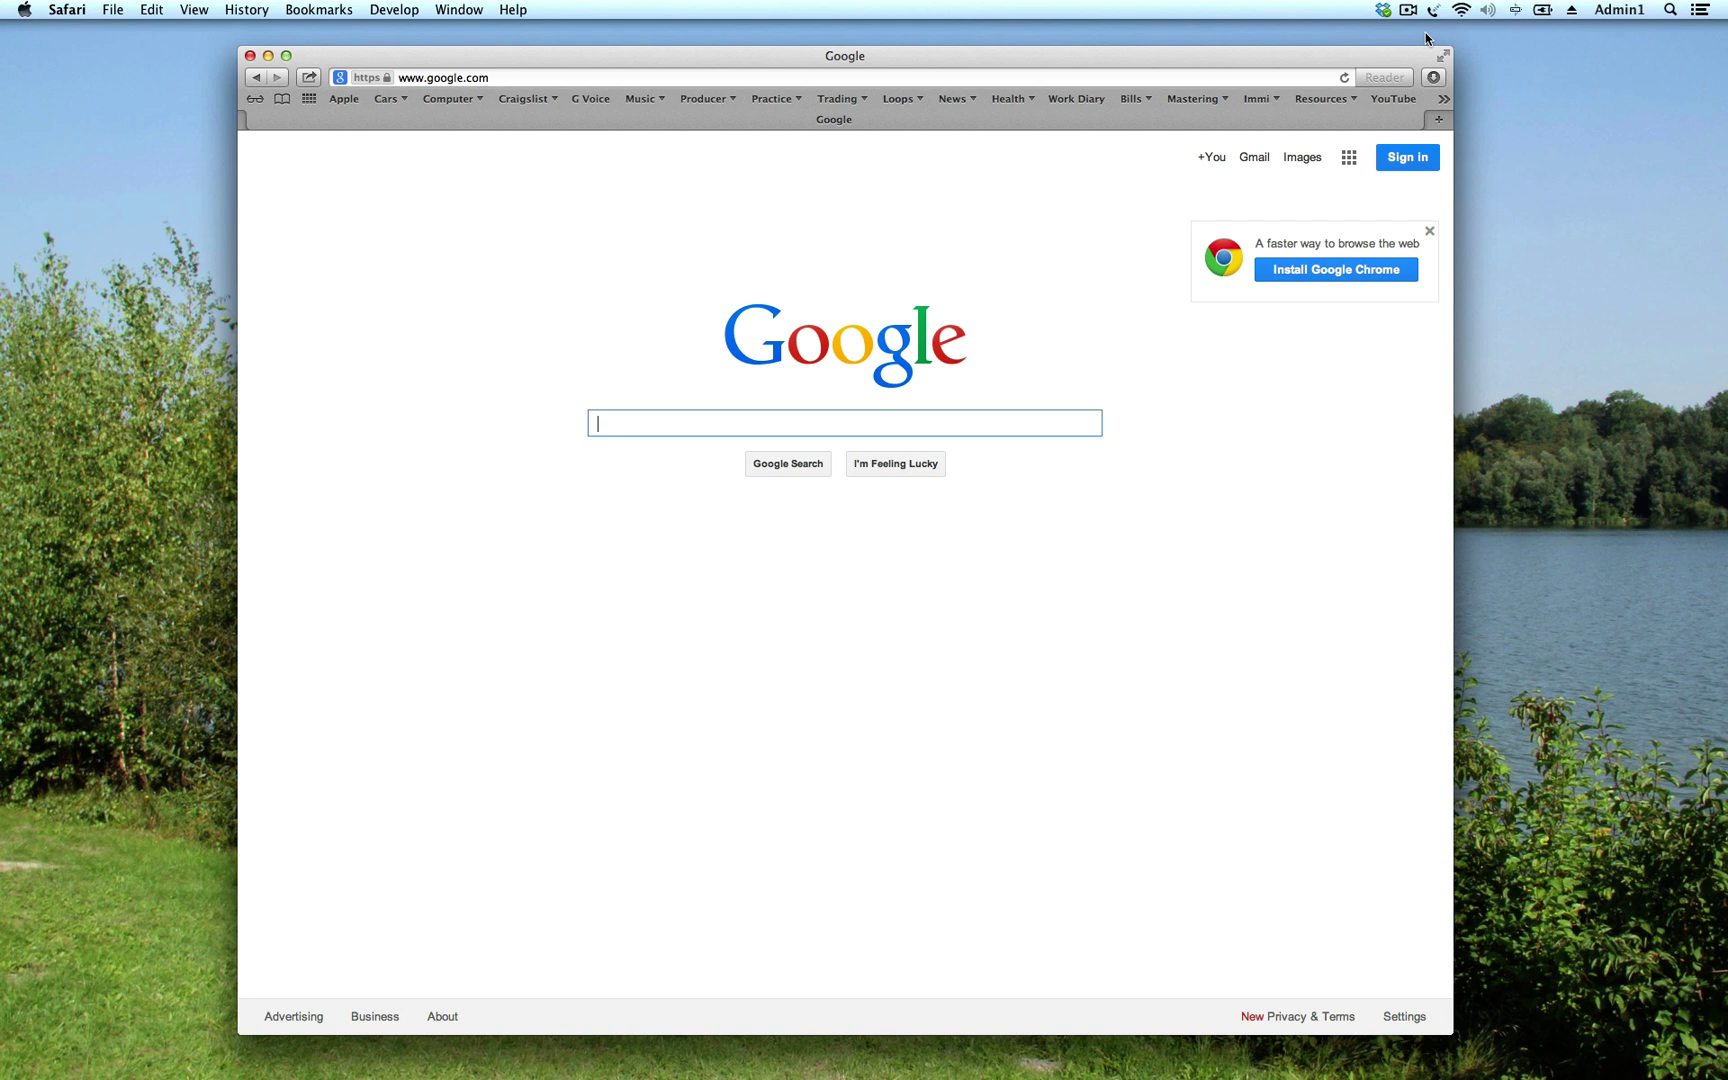
Search Google for "mission impossible"
type("missi")
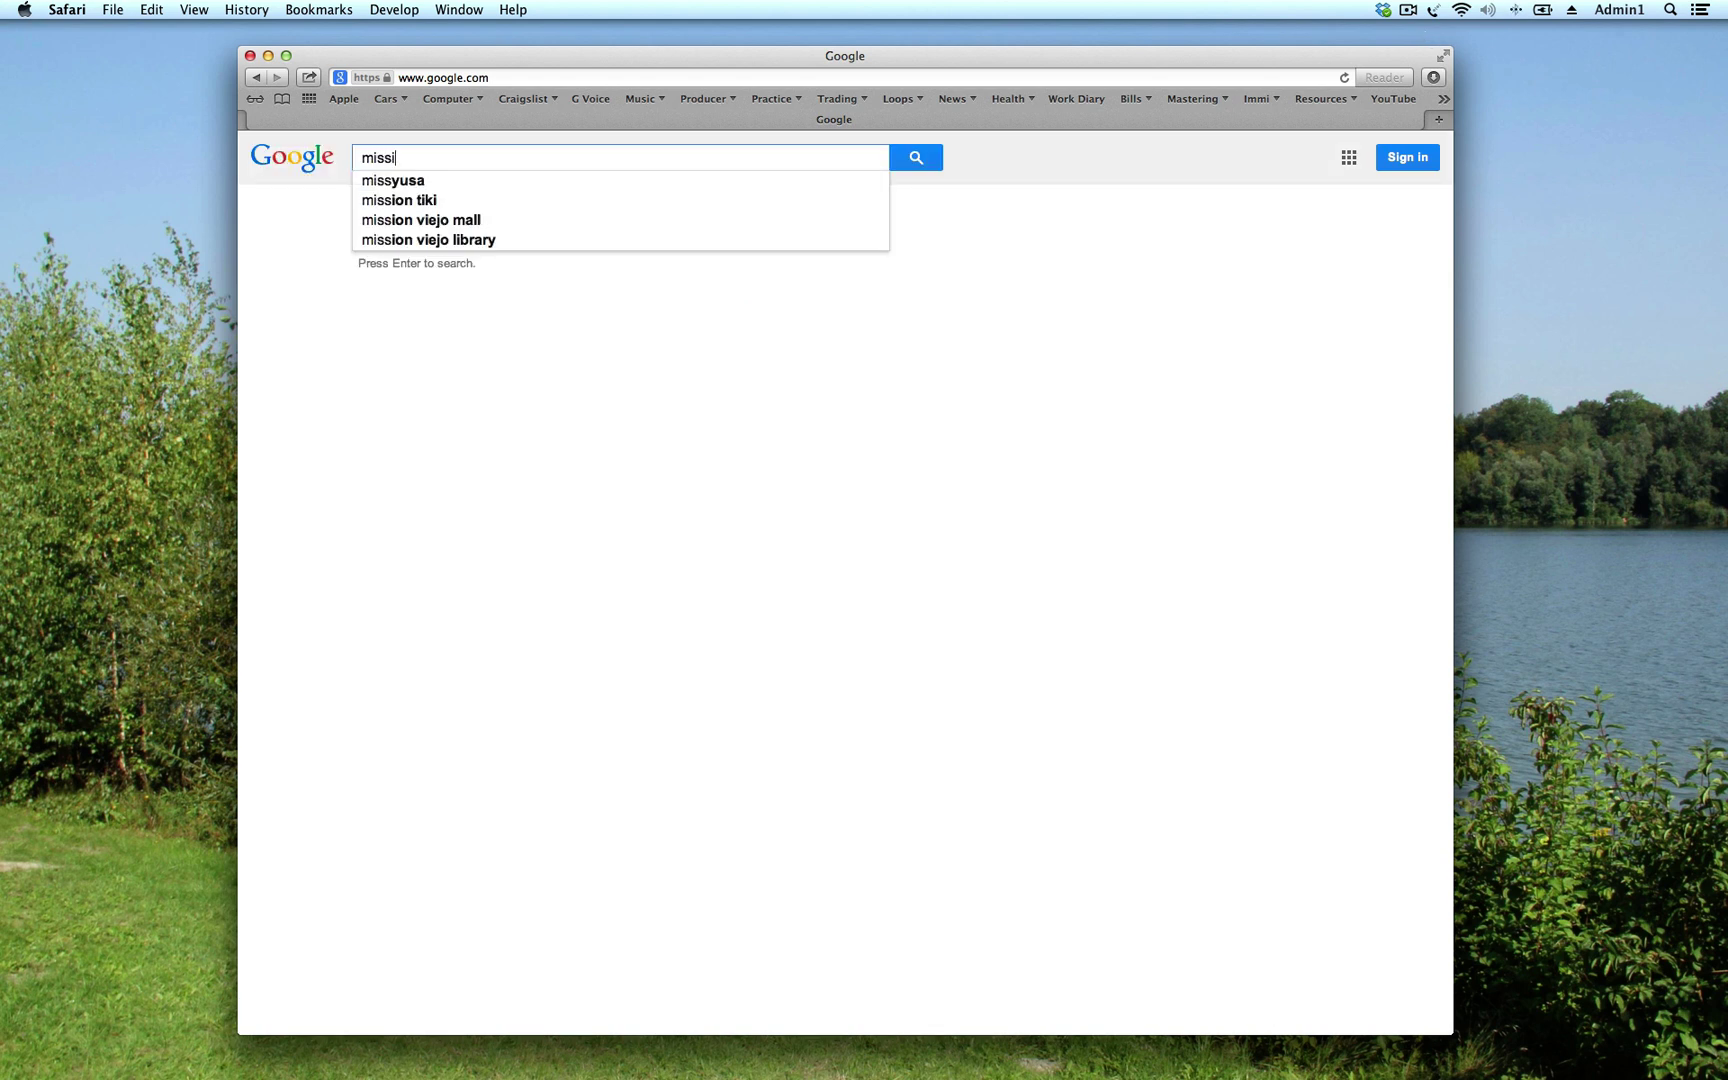
type("on impossible")
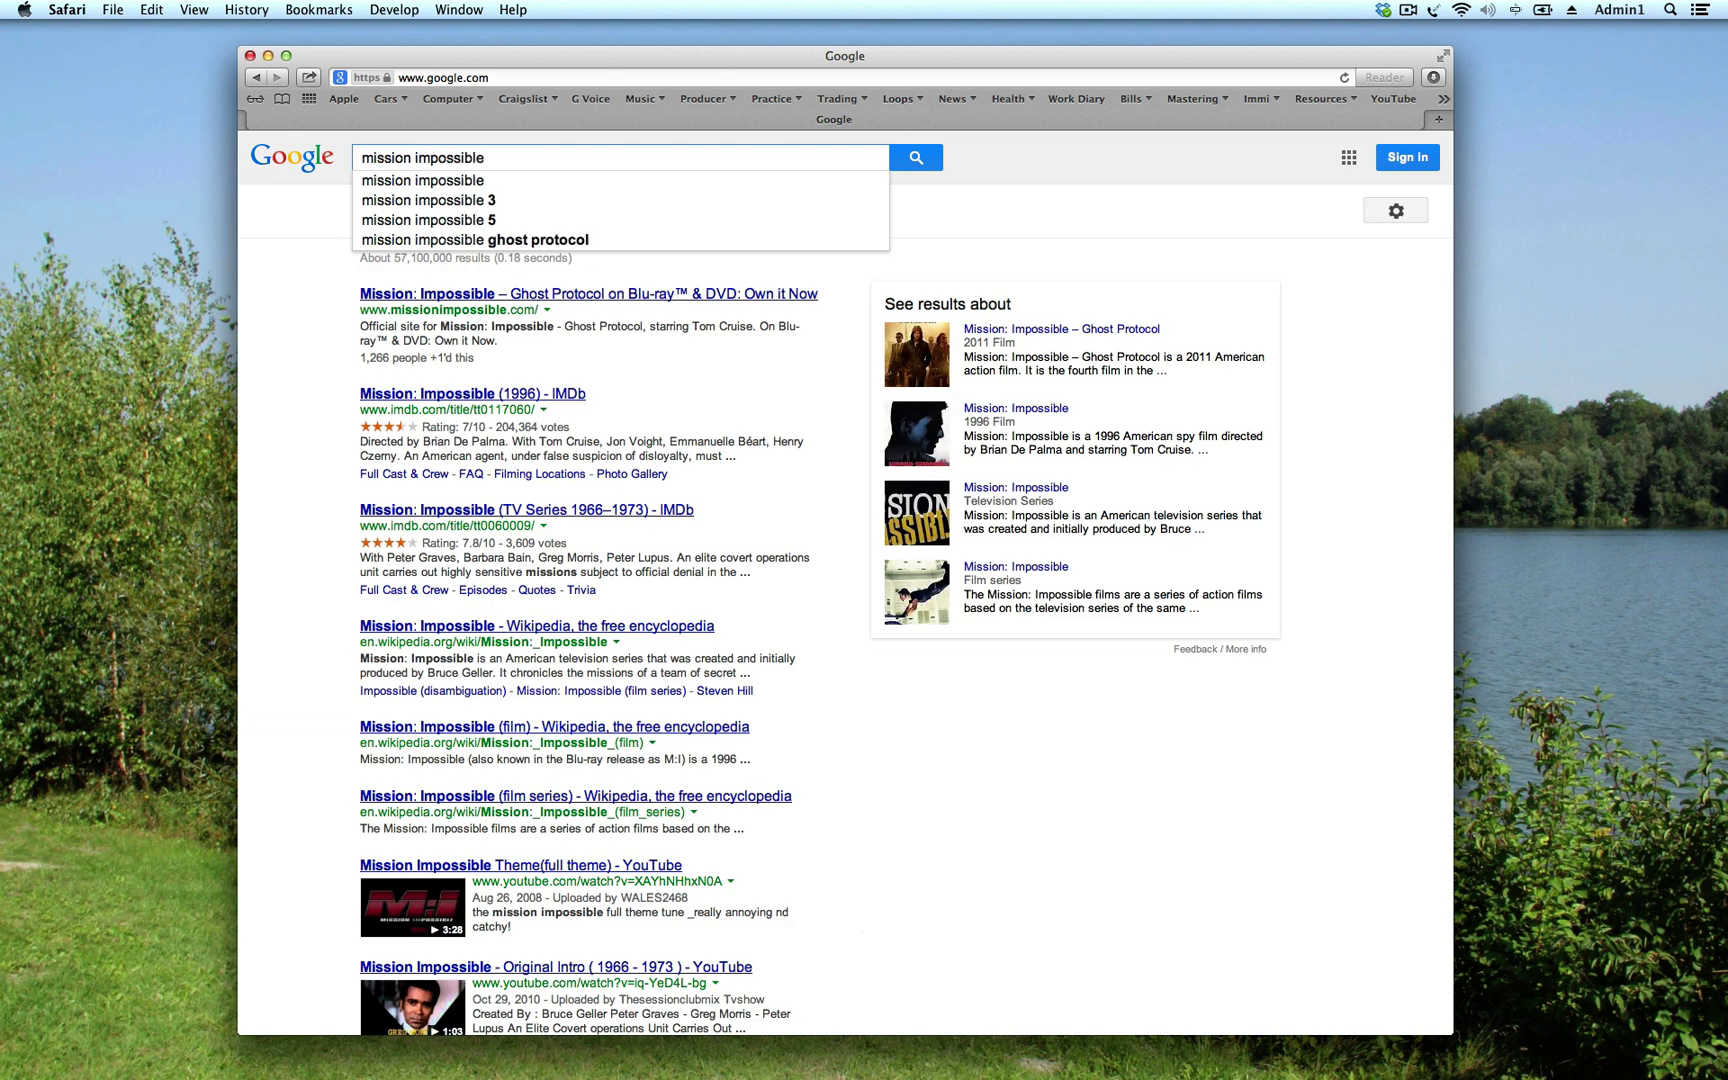
key("Return")
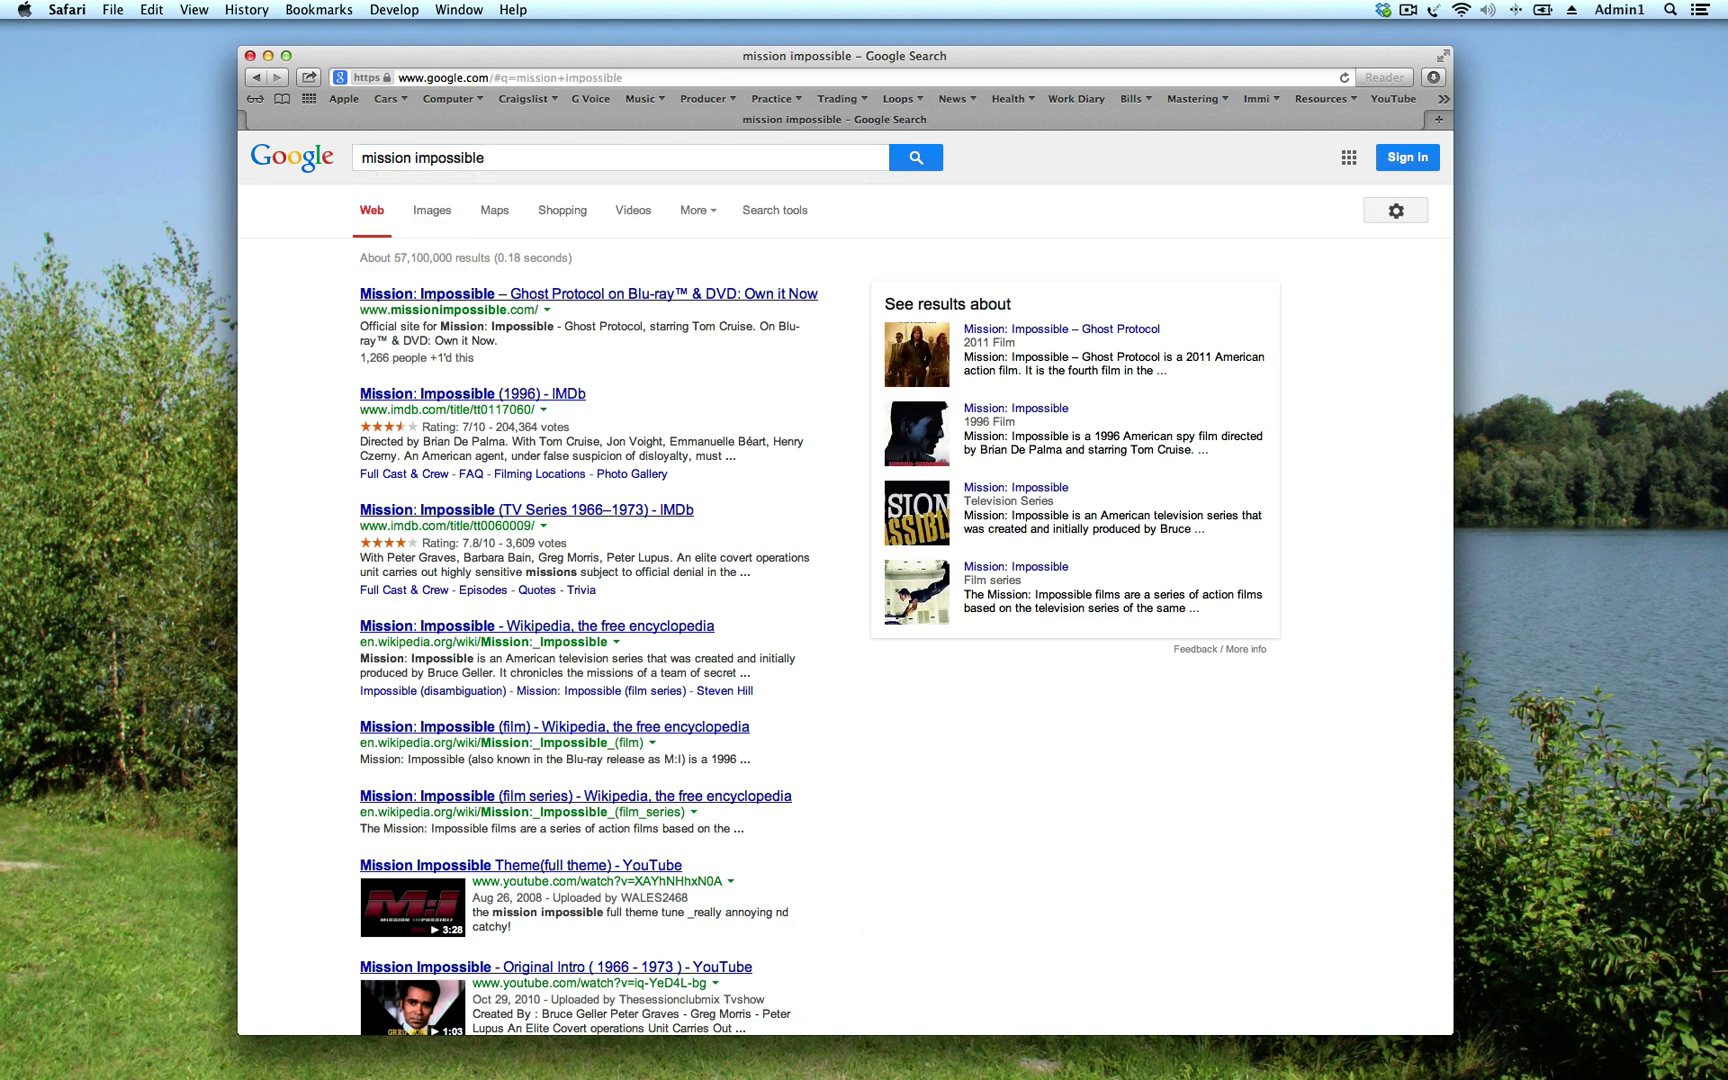
Browse the image results for mission impossible and preview the red Lalo Schifrin album cover
left_click(428, 215)
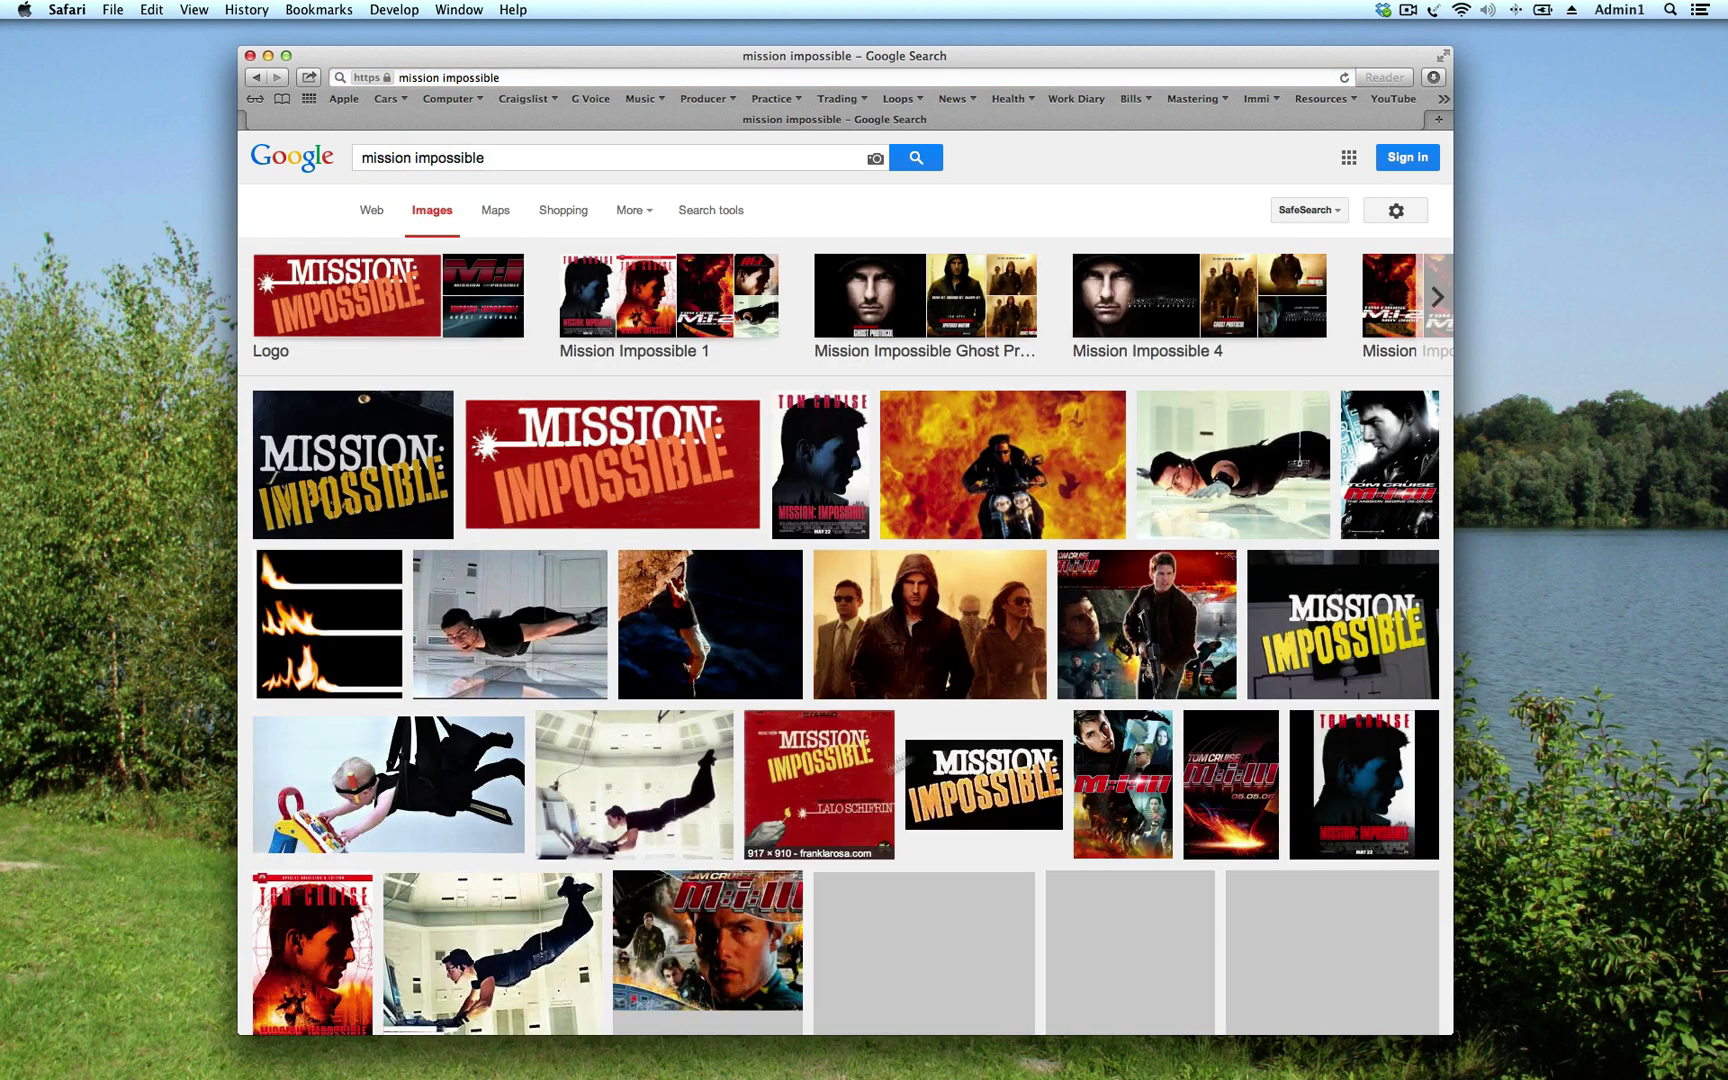
scroll(975, 724, "down", 3)
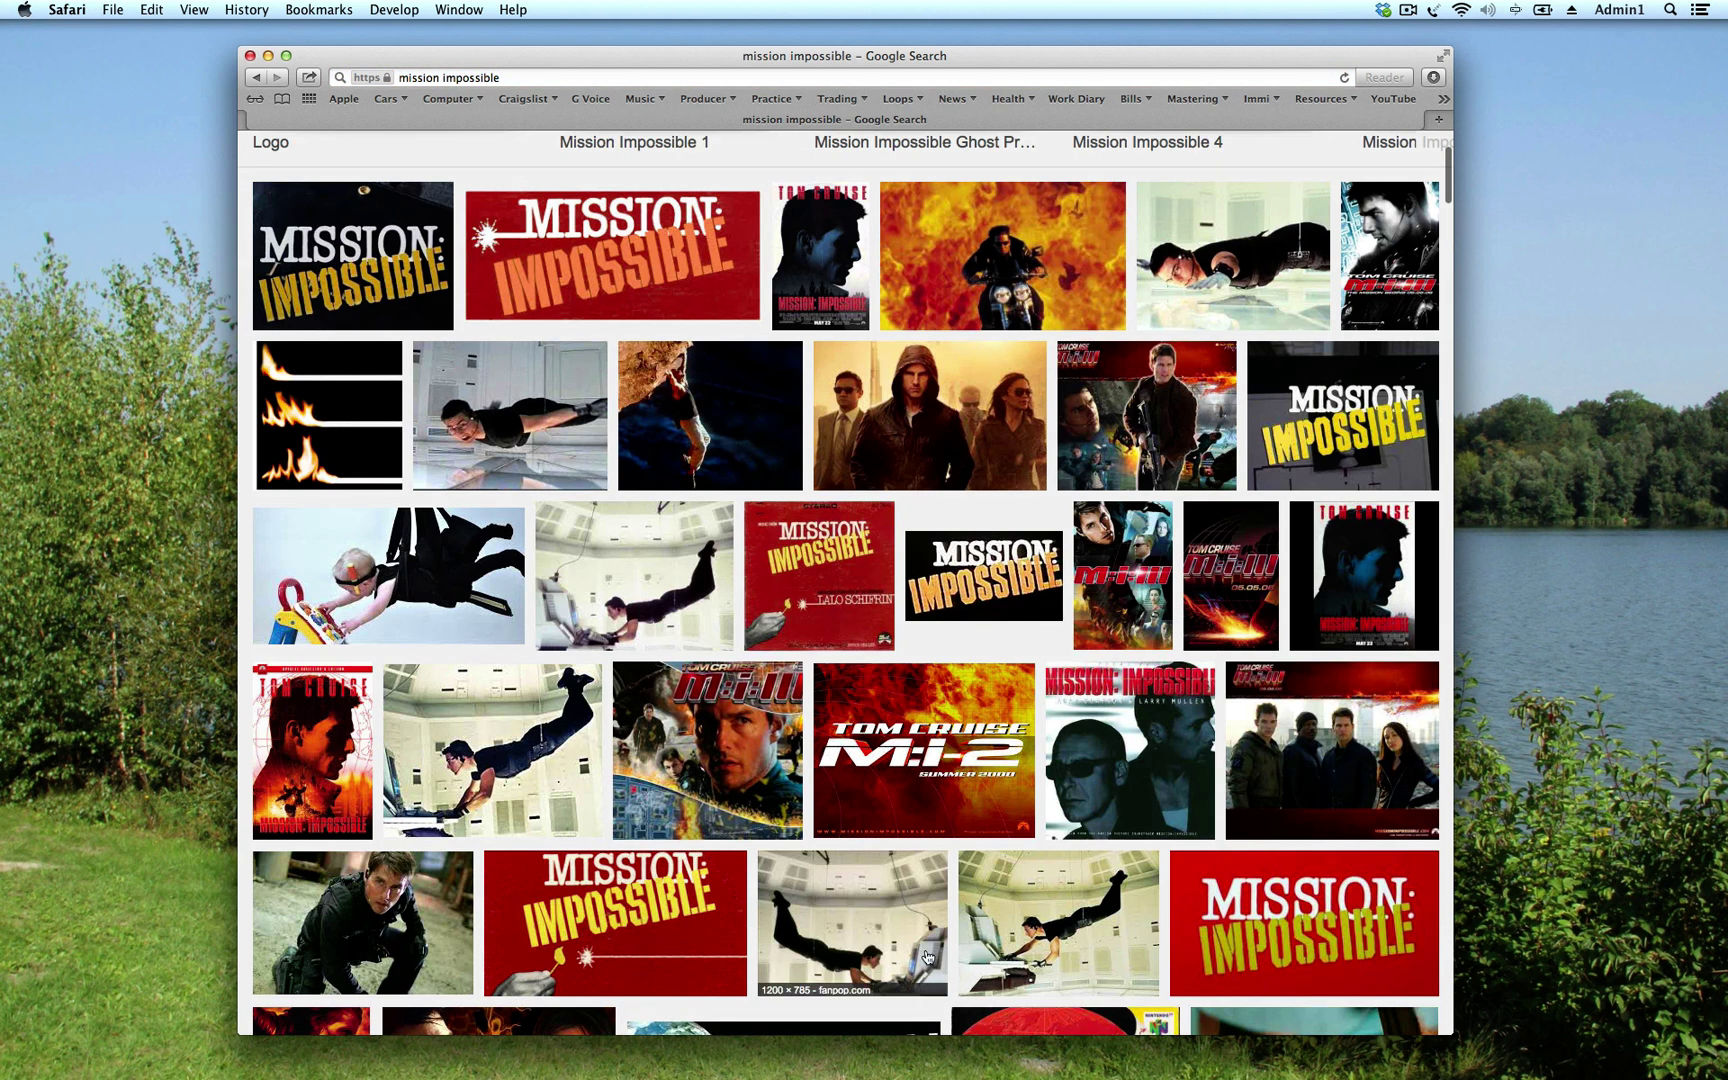
scroll(927, 950, "down", 9)
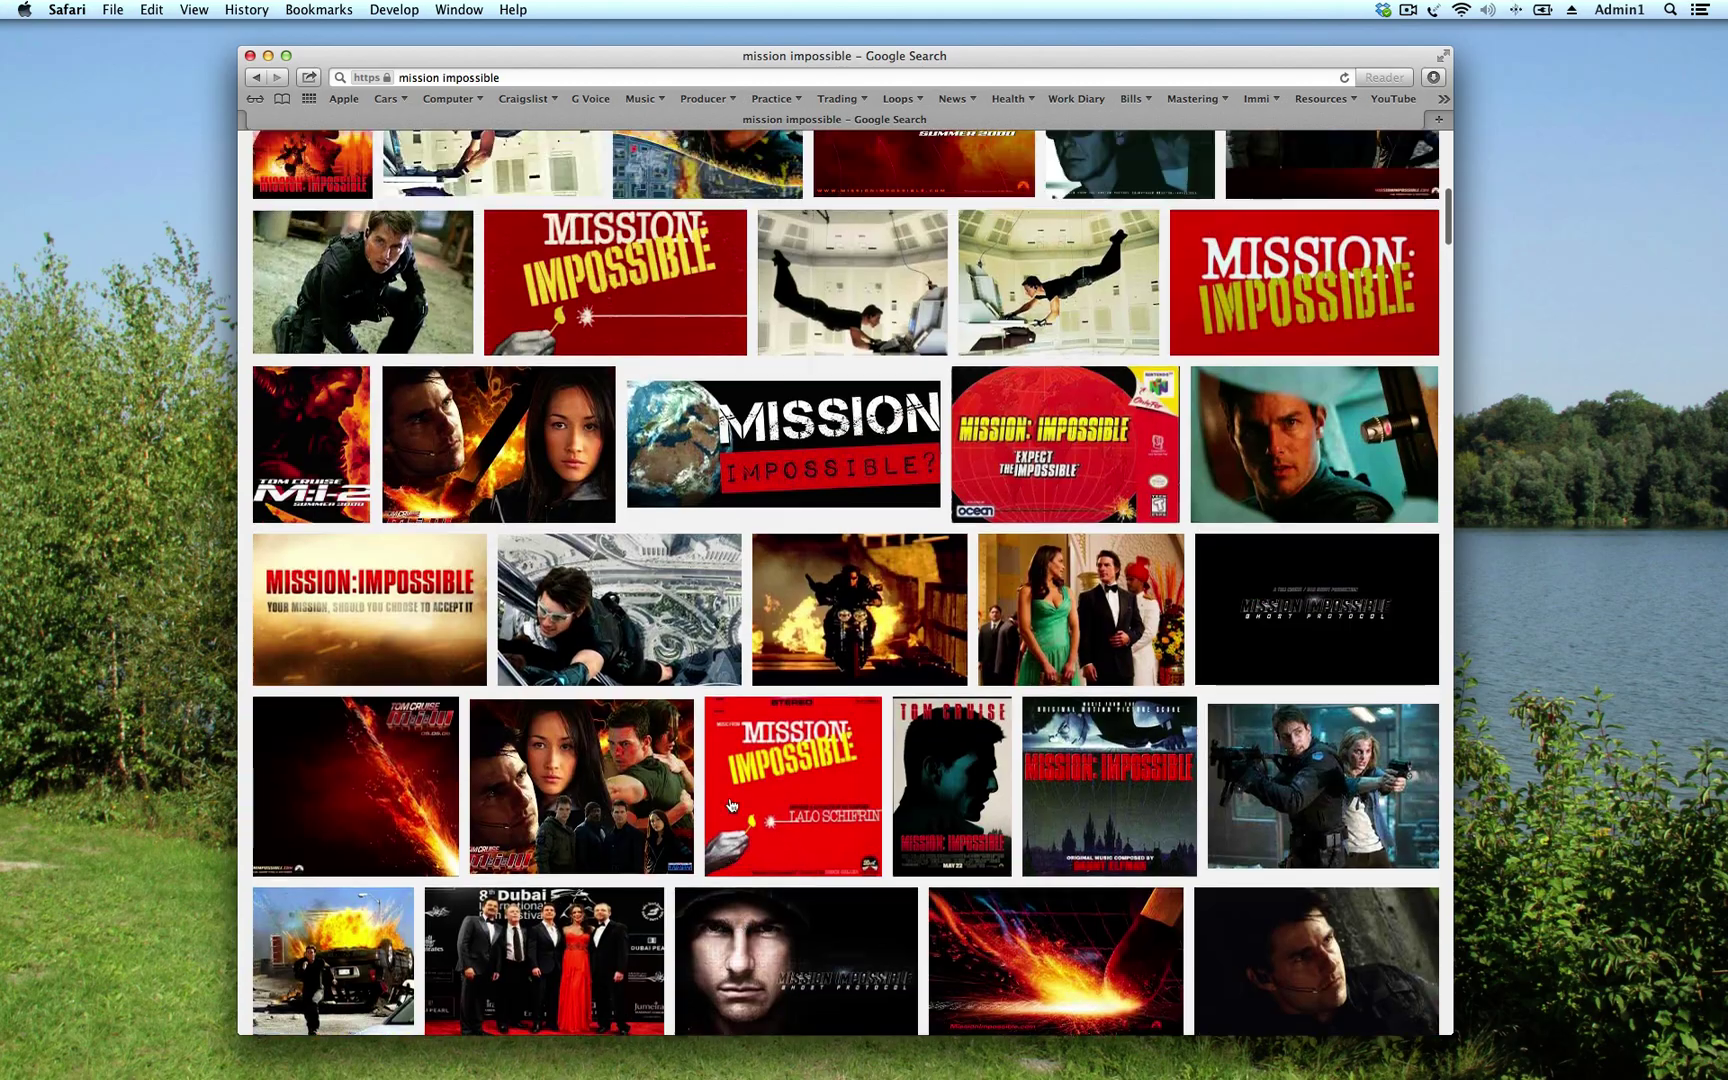
scroll(731, 805, "up", 10)
scroll(720, 738, "down", 8)
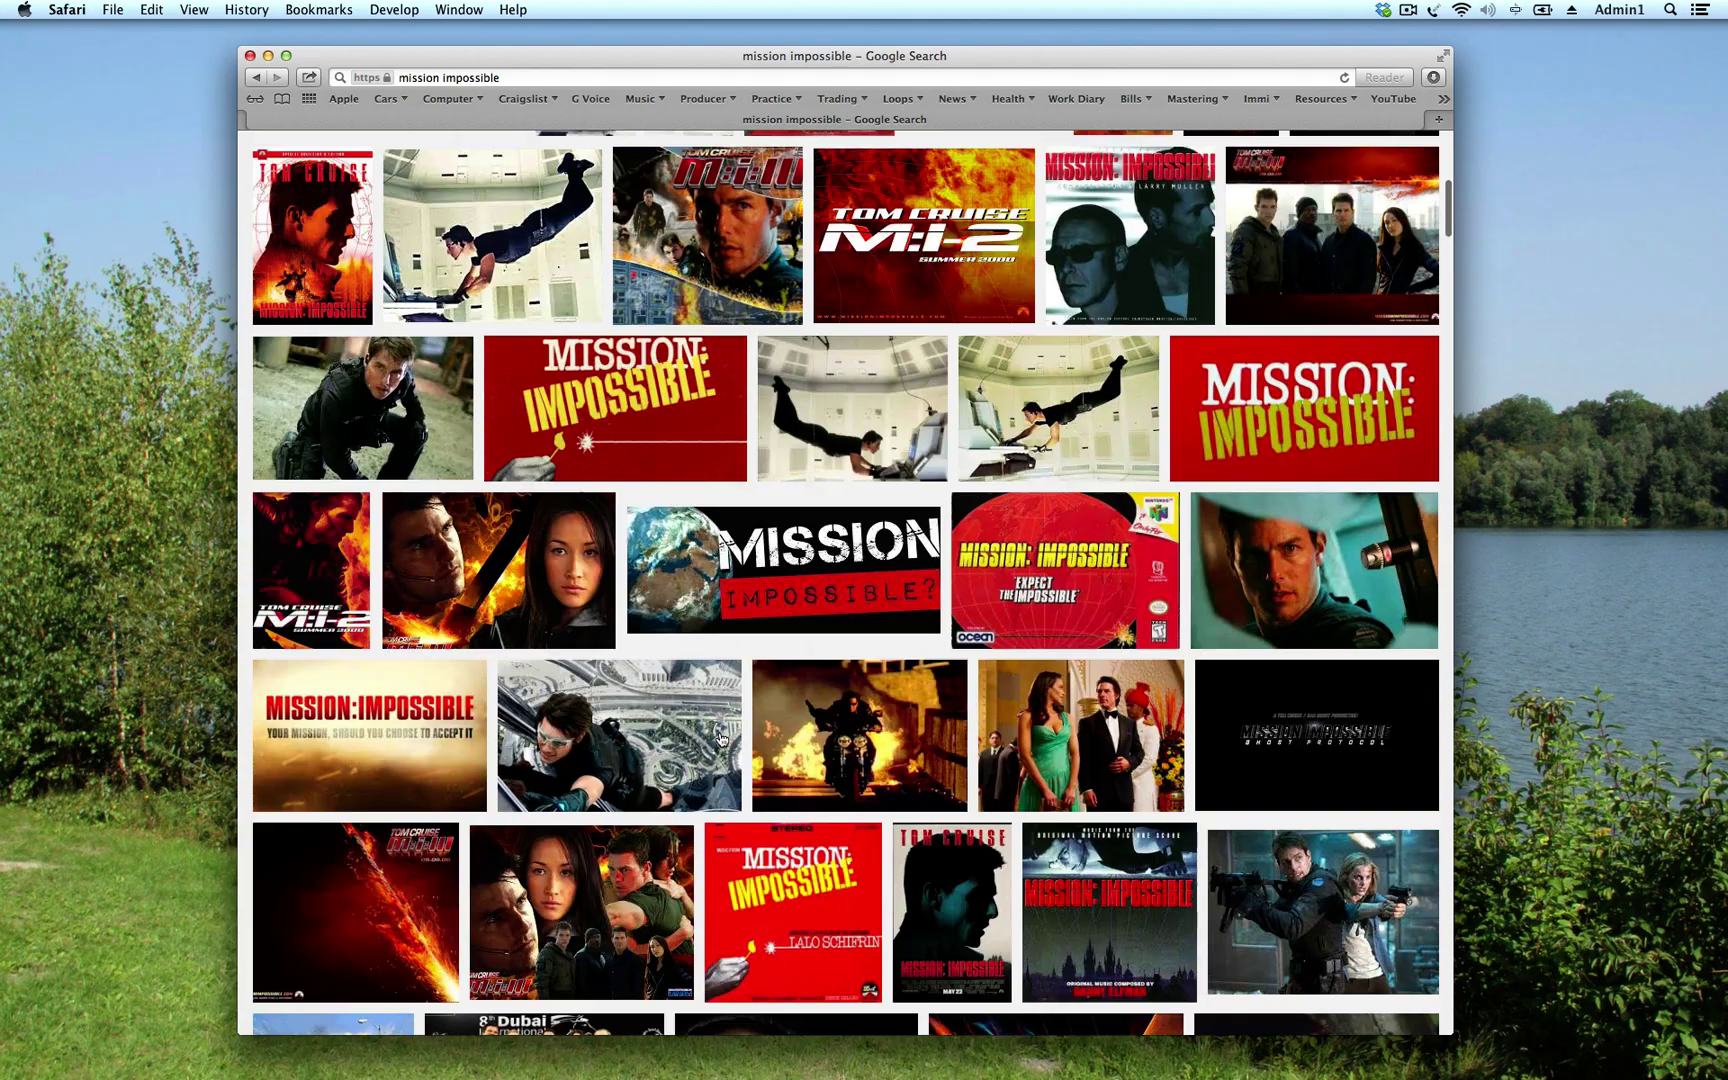
scroll(720, 738, "down", 7)
scroll(720, 738, "down", 8)
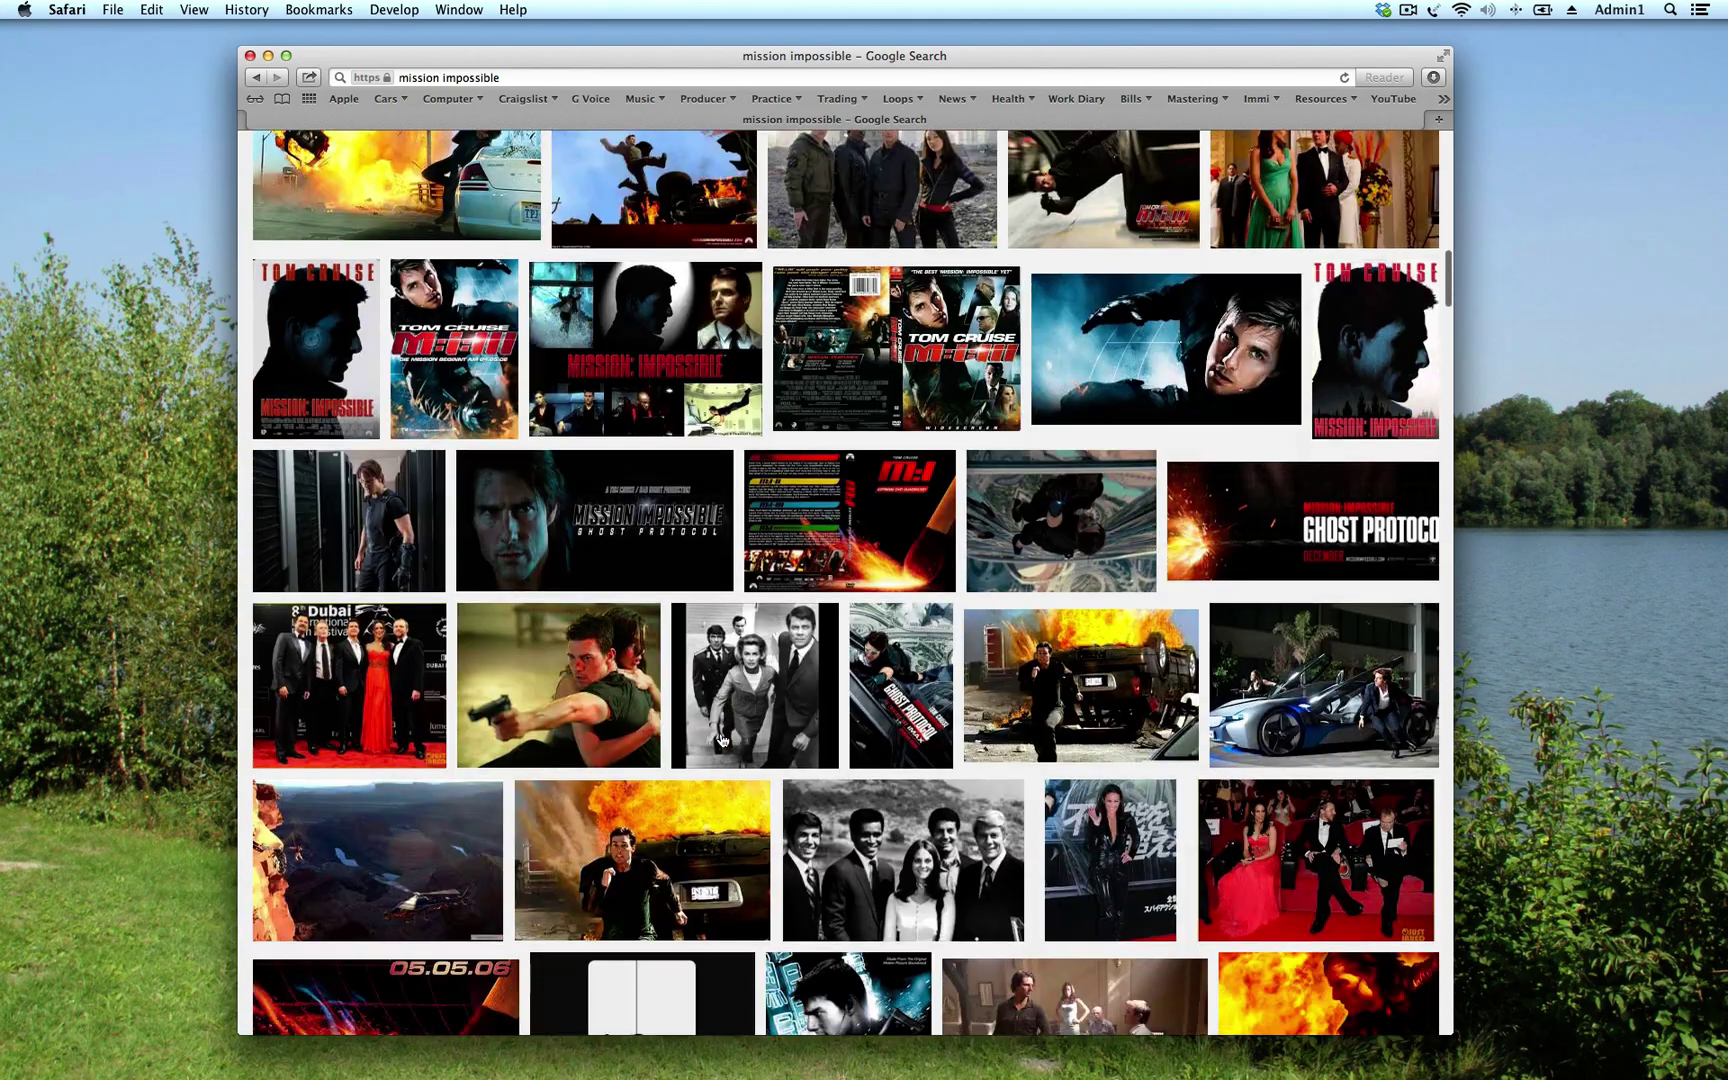
scroll(867, 903, "up", 12)
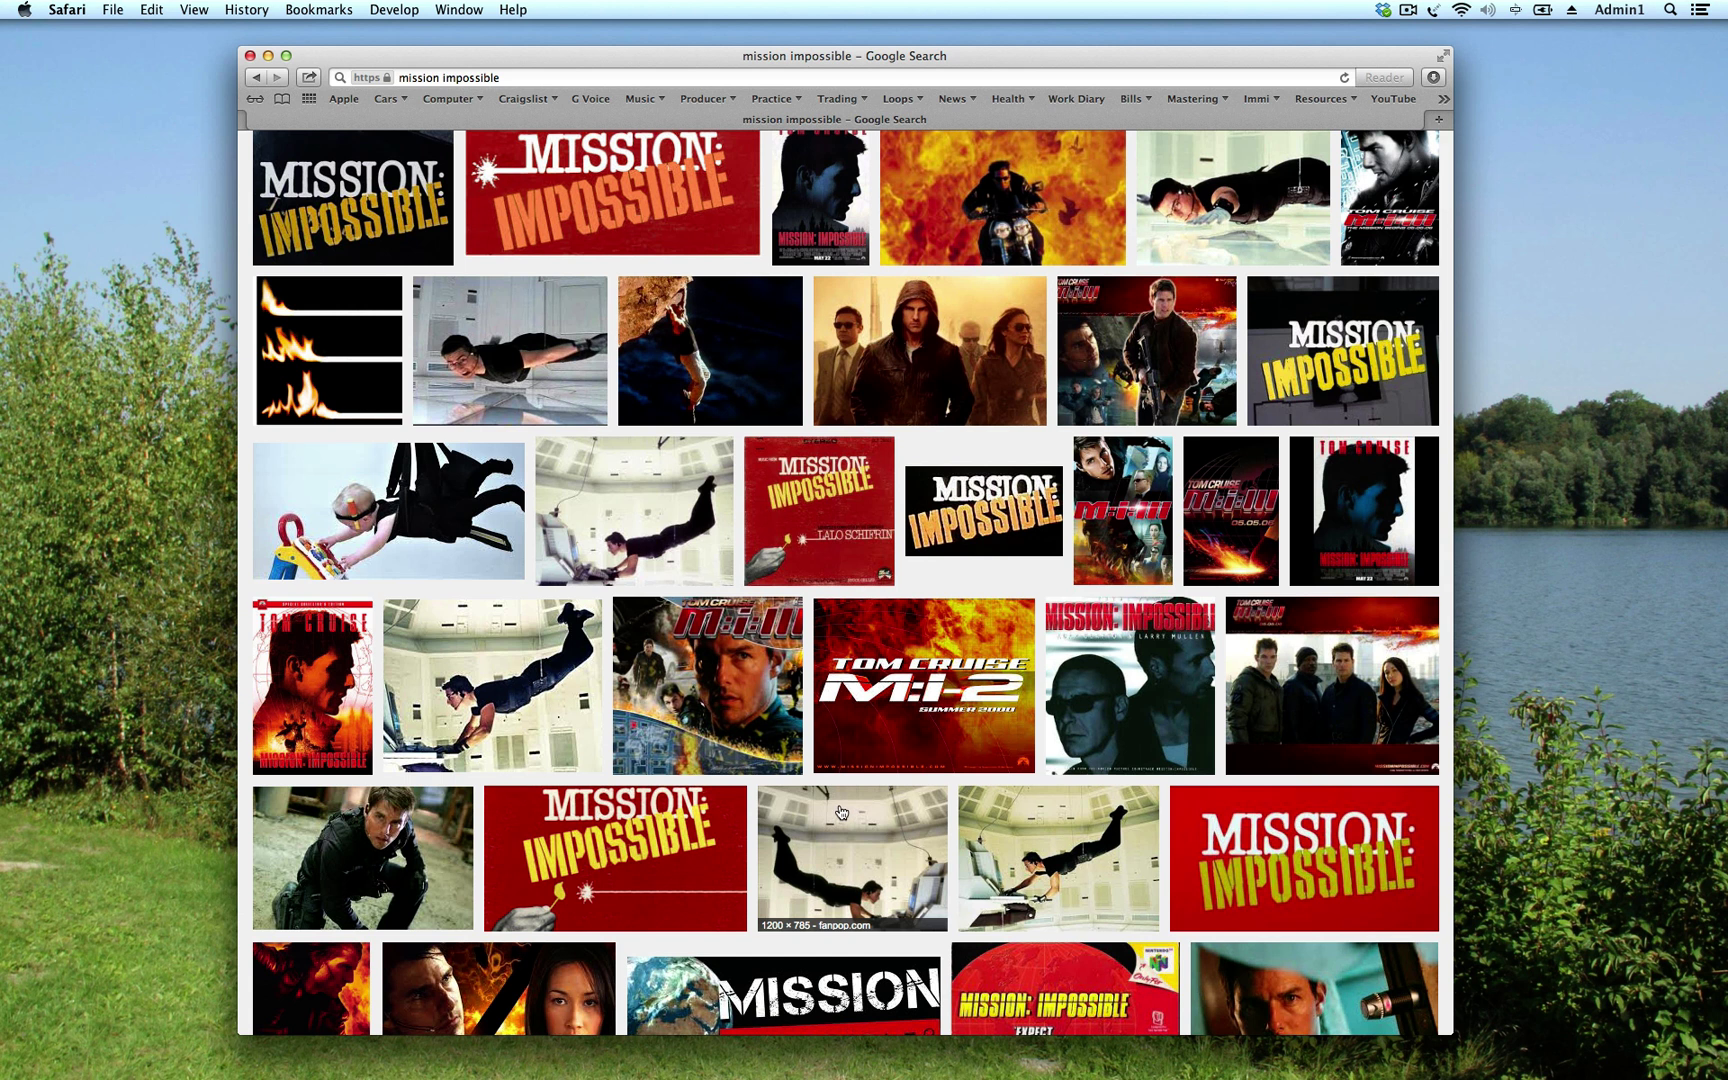
scroll(840, 812, "up", 5)
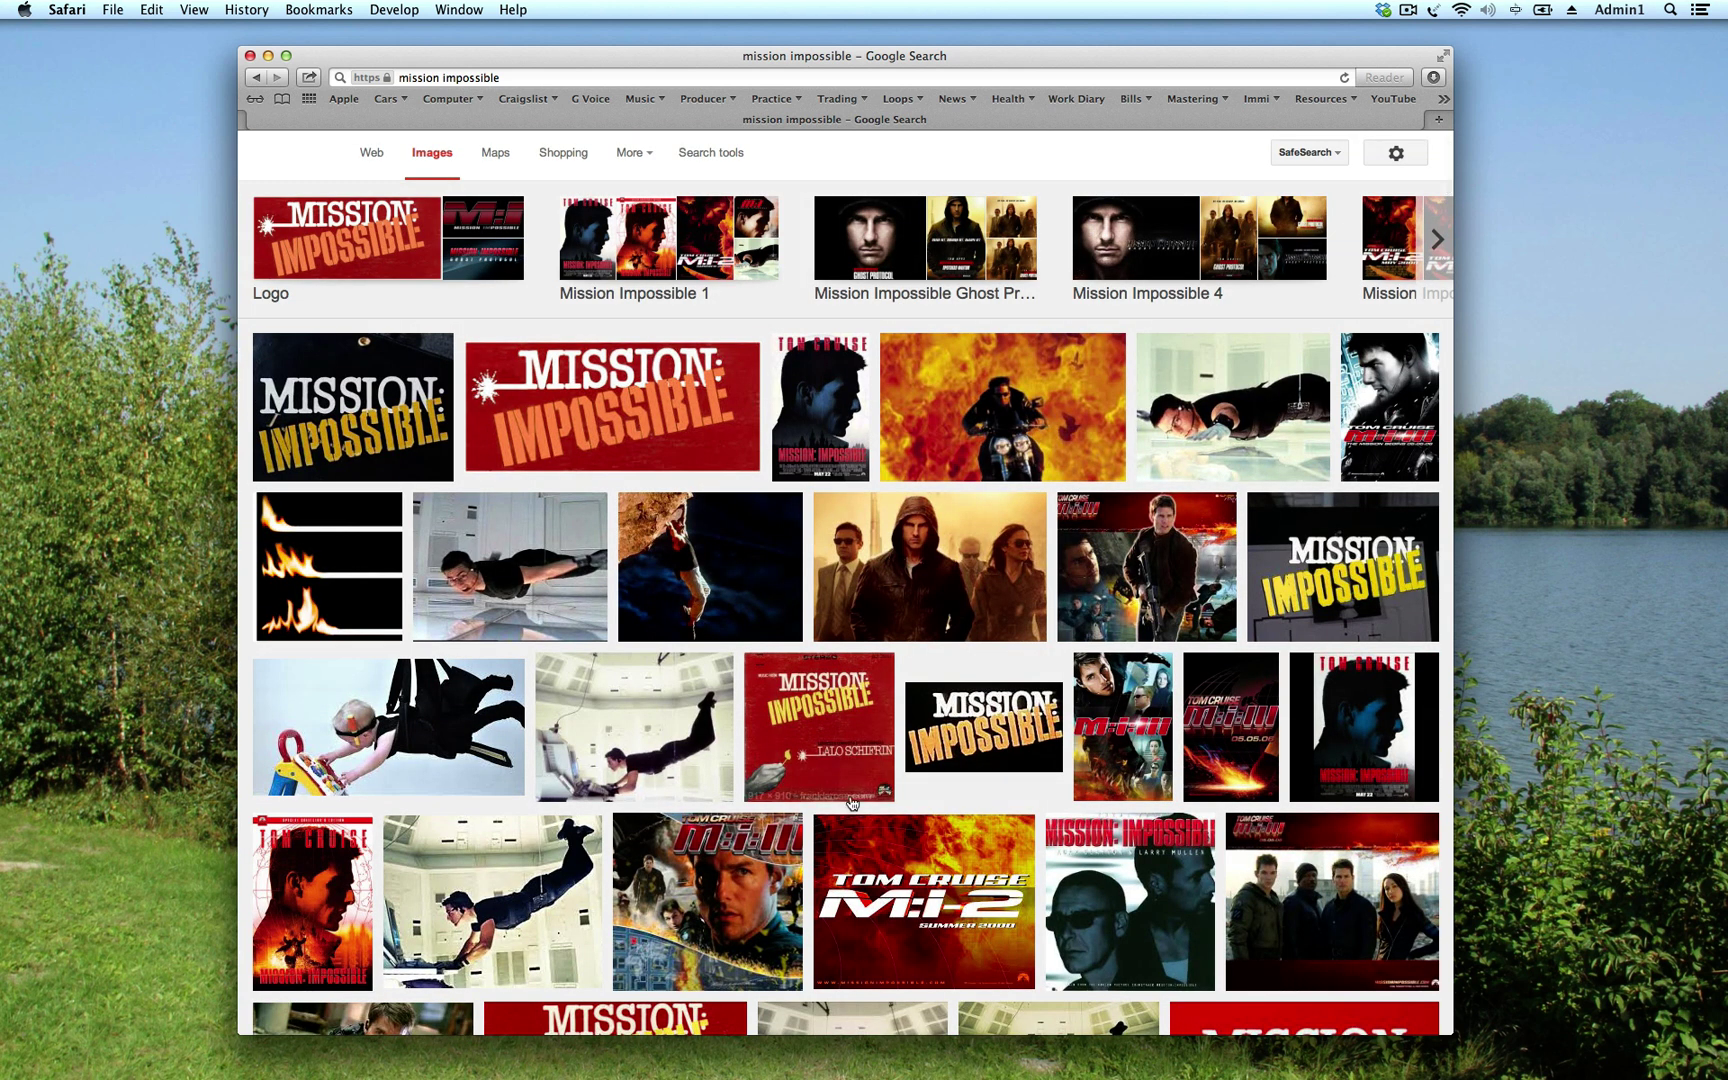
left_click(870, 776)
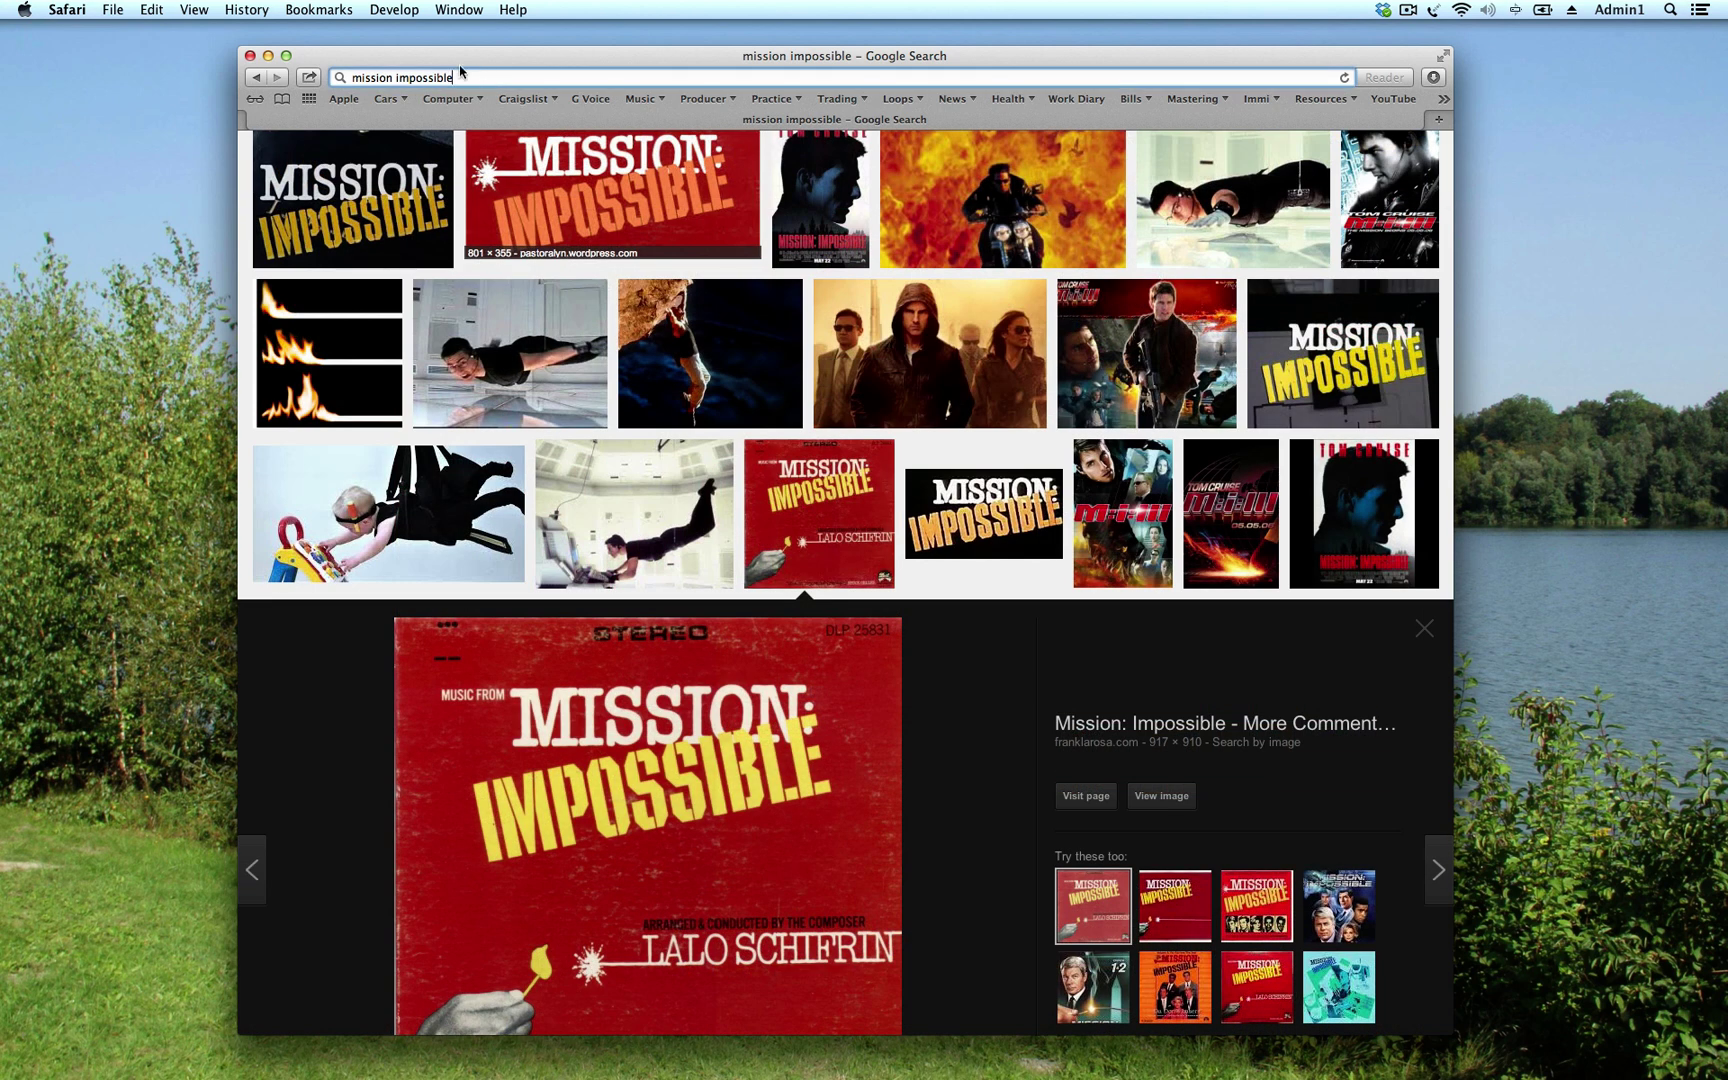
Return to the web results, refine the search to "mission impossible midi file" and open the Lalo Schifrin page on free-midi.org
left_click(257, 78)
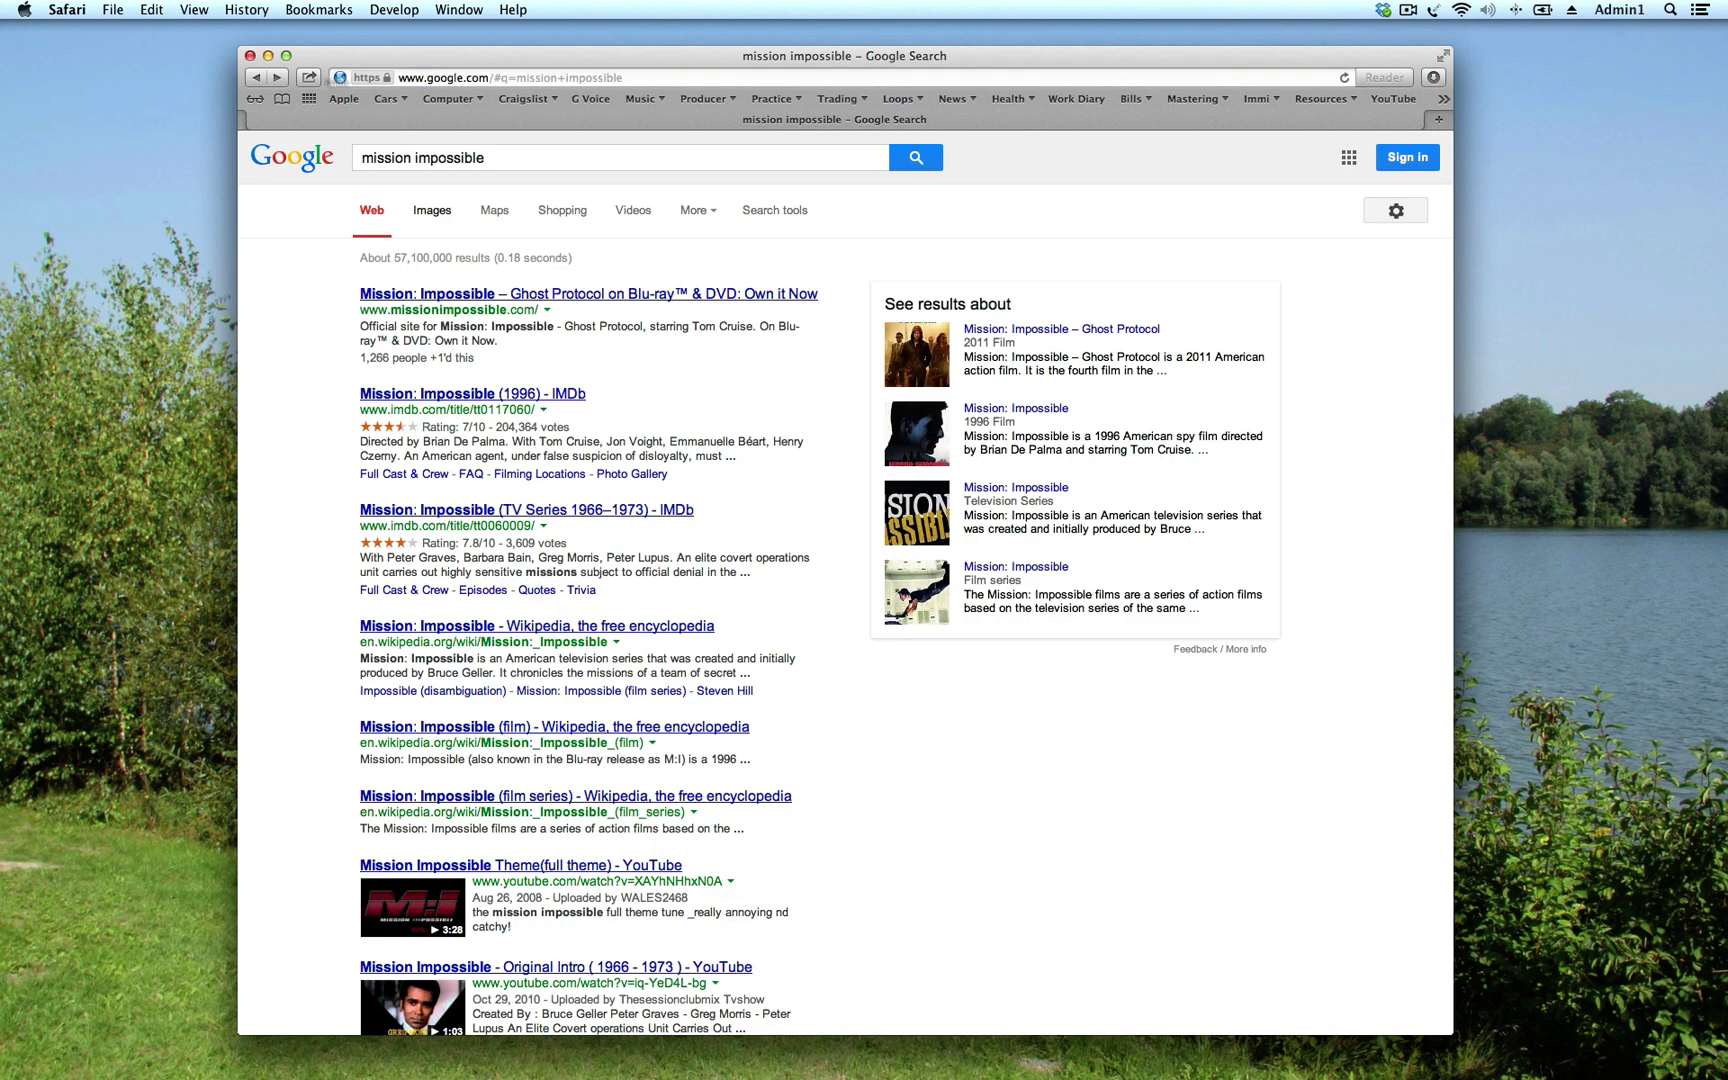
type("midi fil")
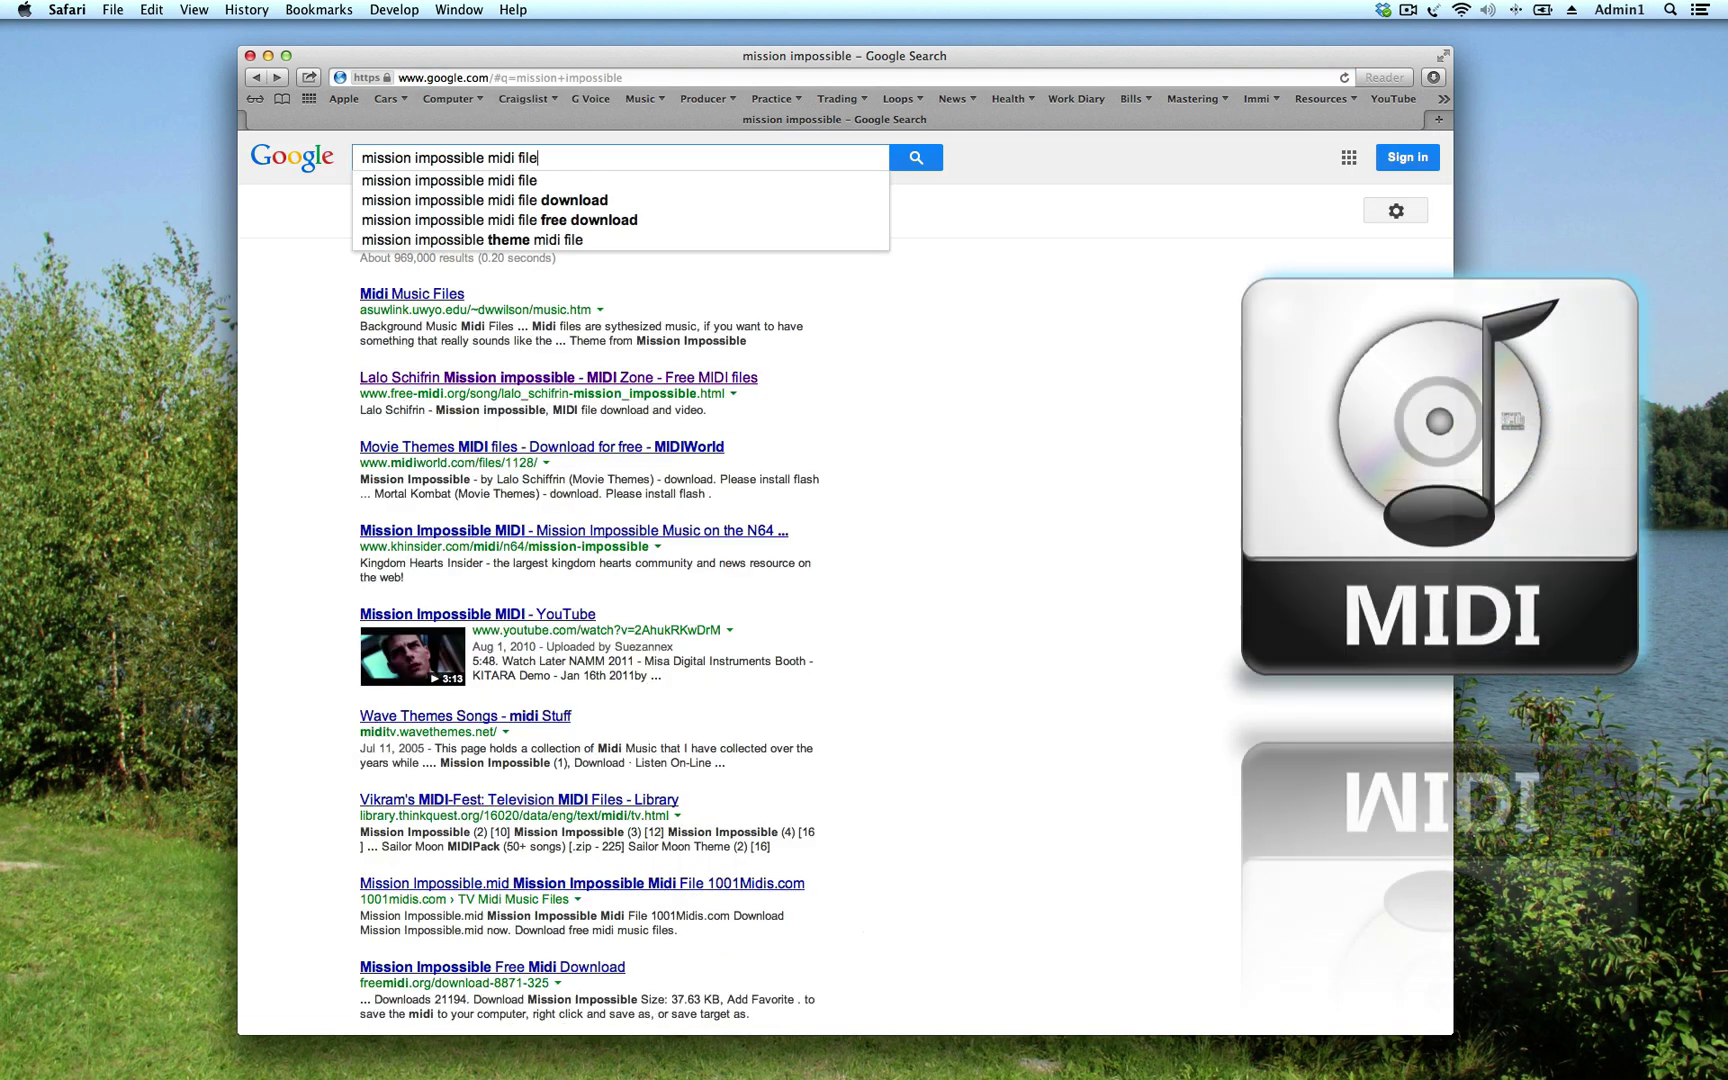
type("e")
key("Return")
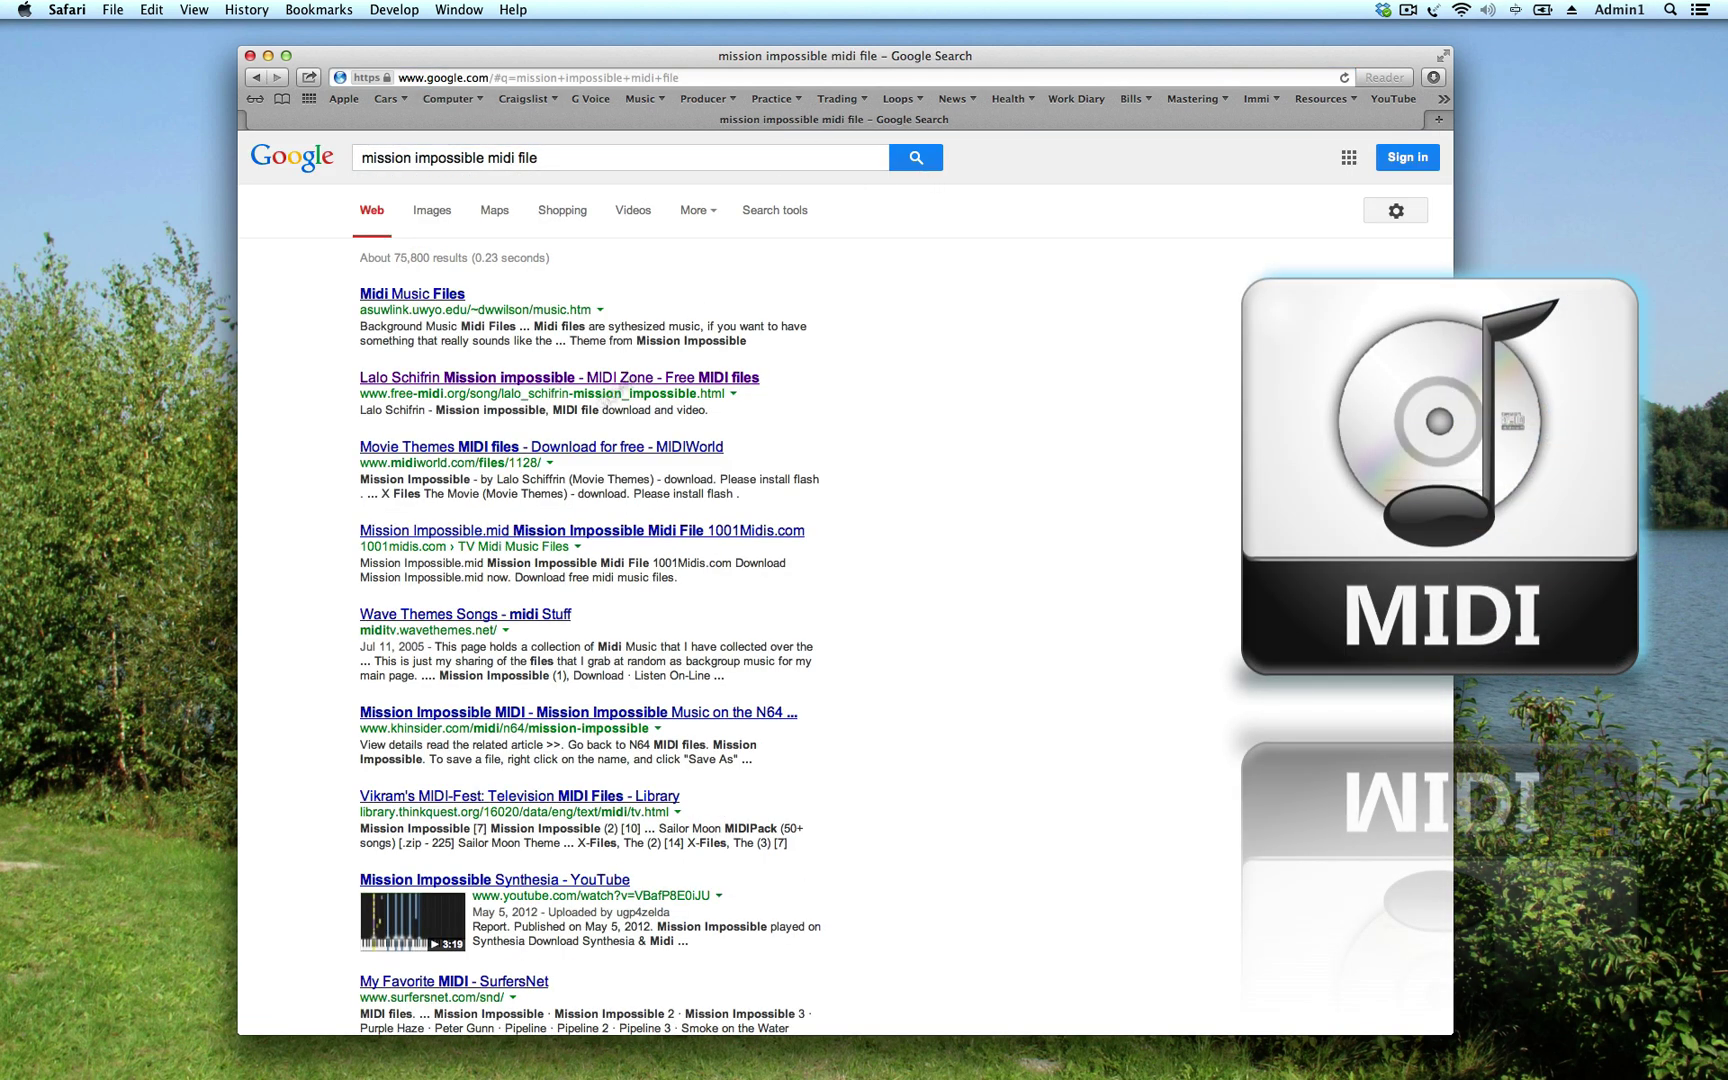
left_click(503, 383)
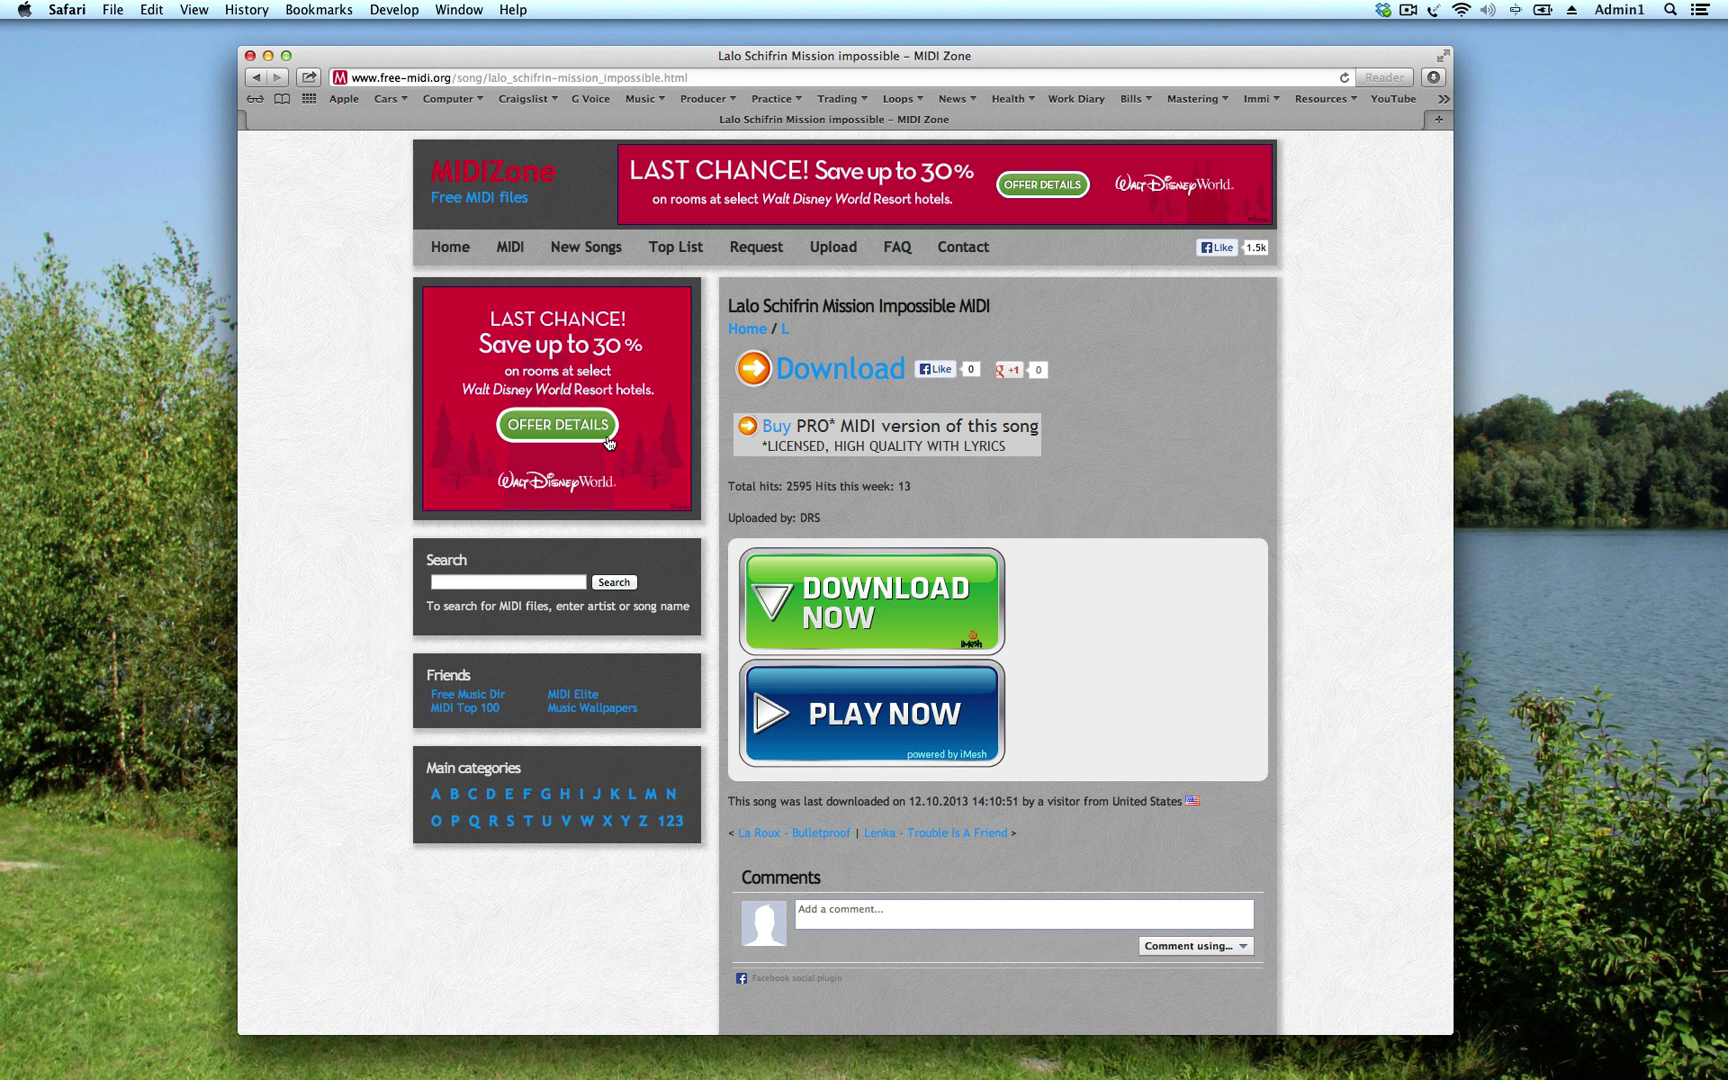
right_click(851, 377)
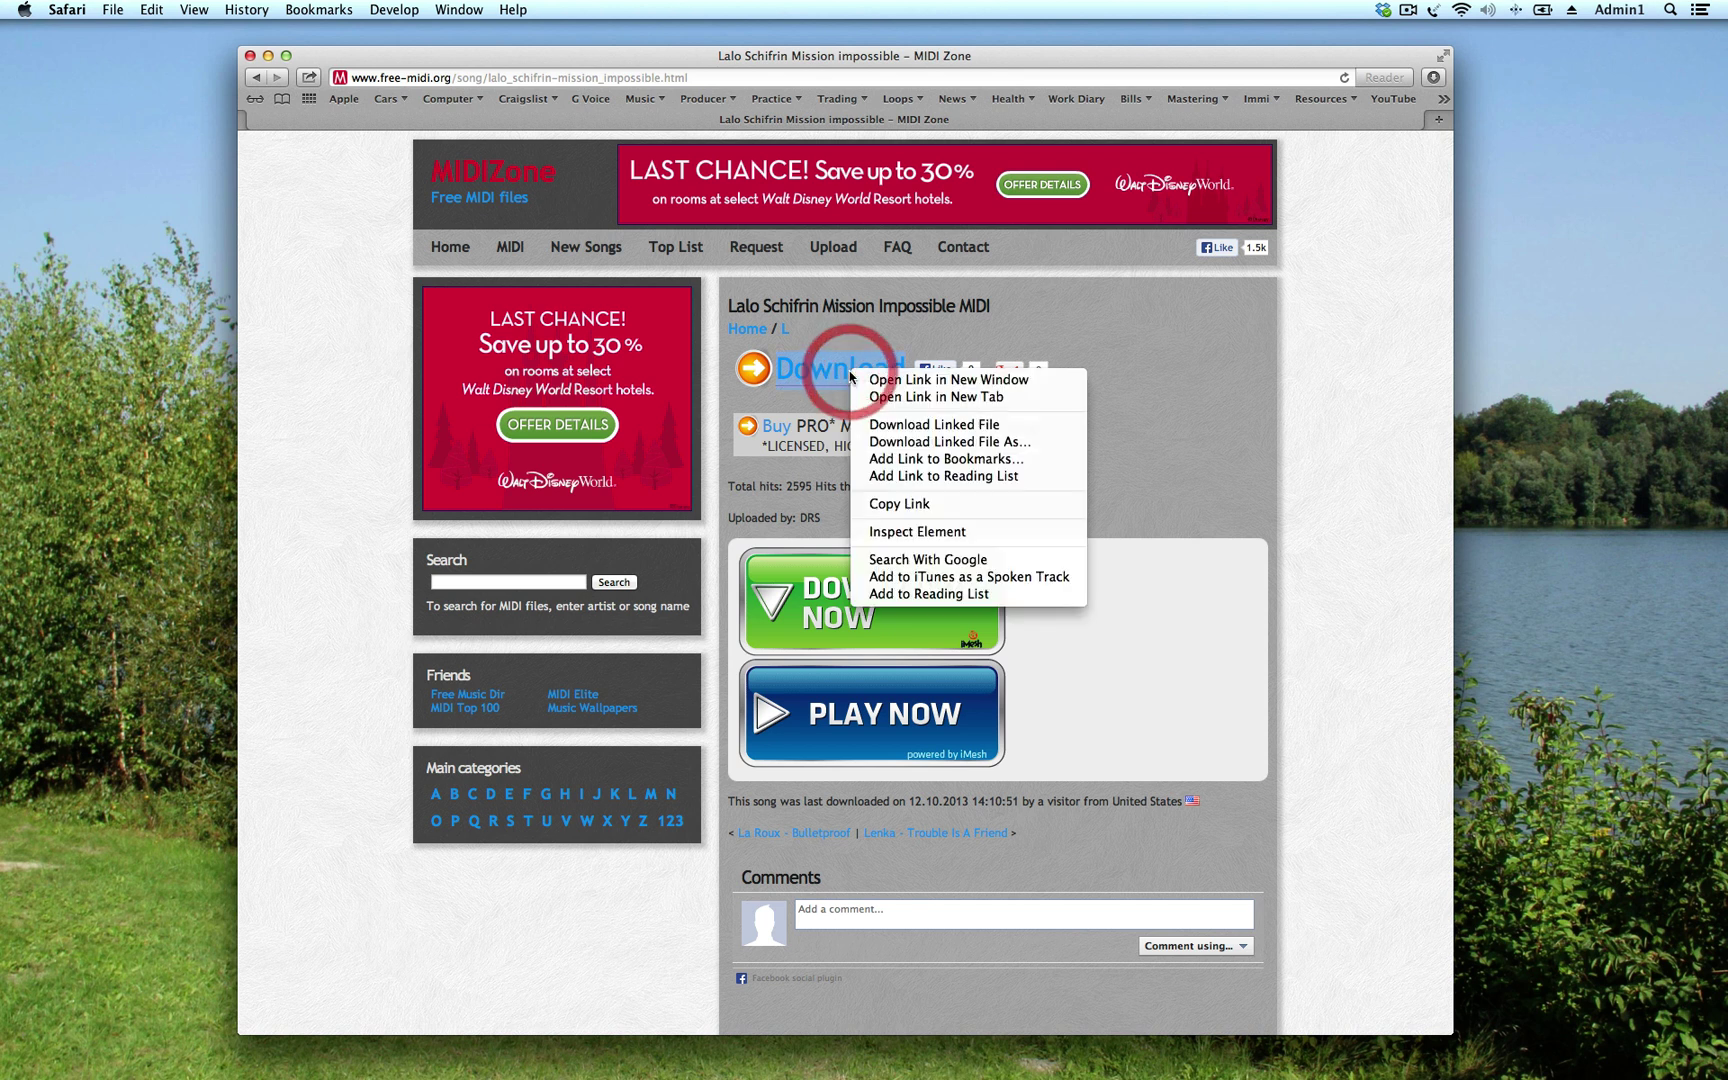
left_click(901, 443)
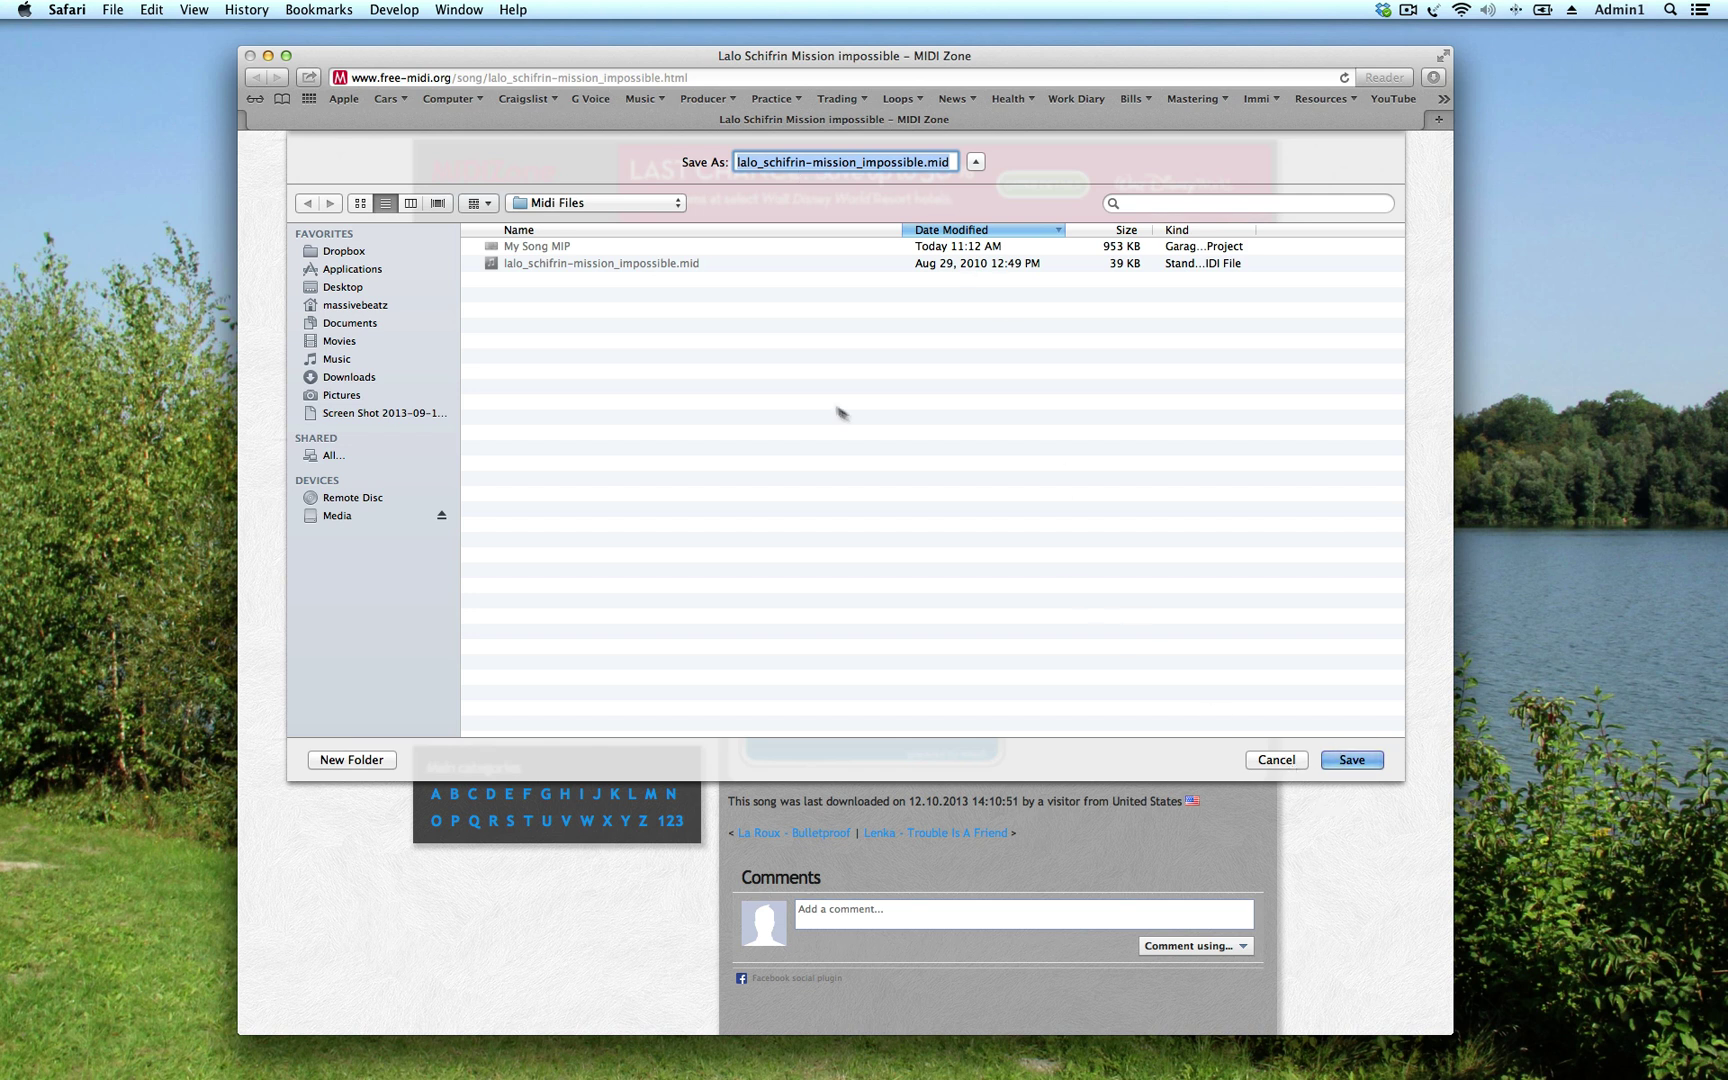
left_click(580, 258)
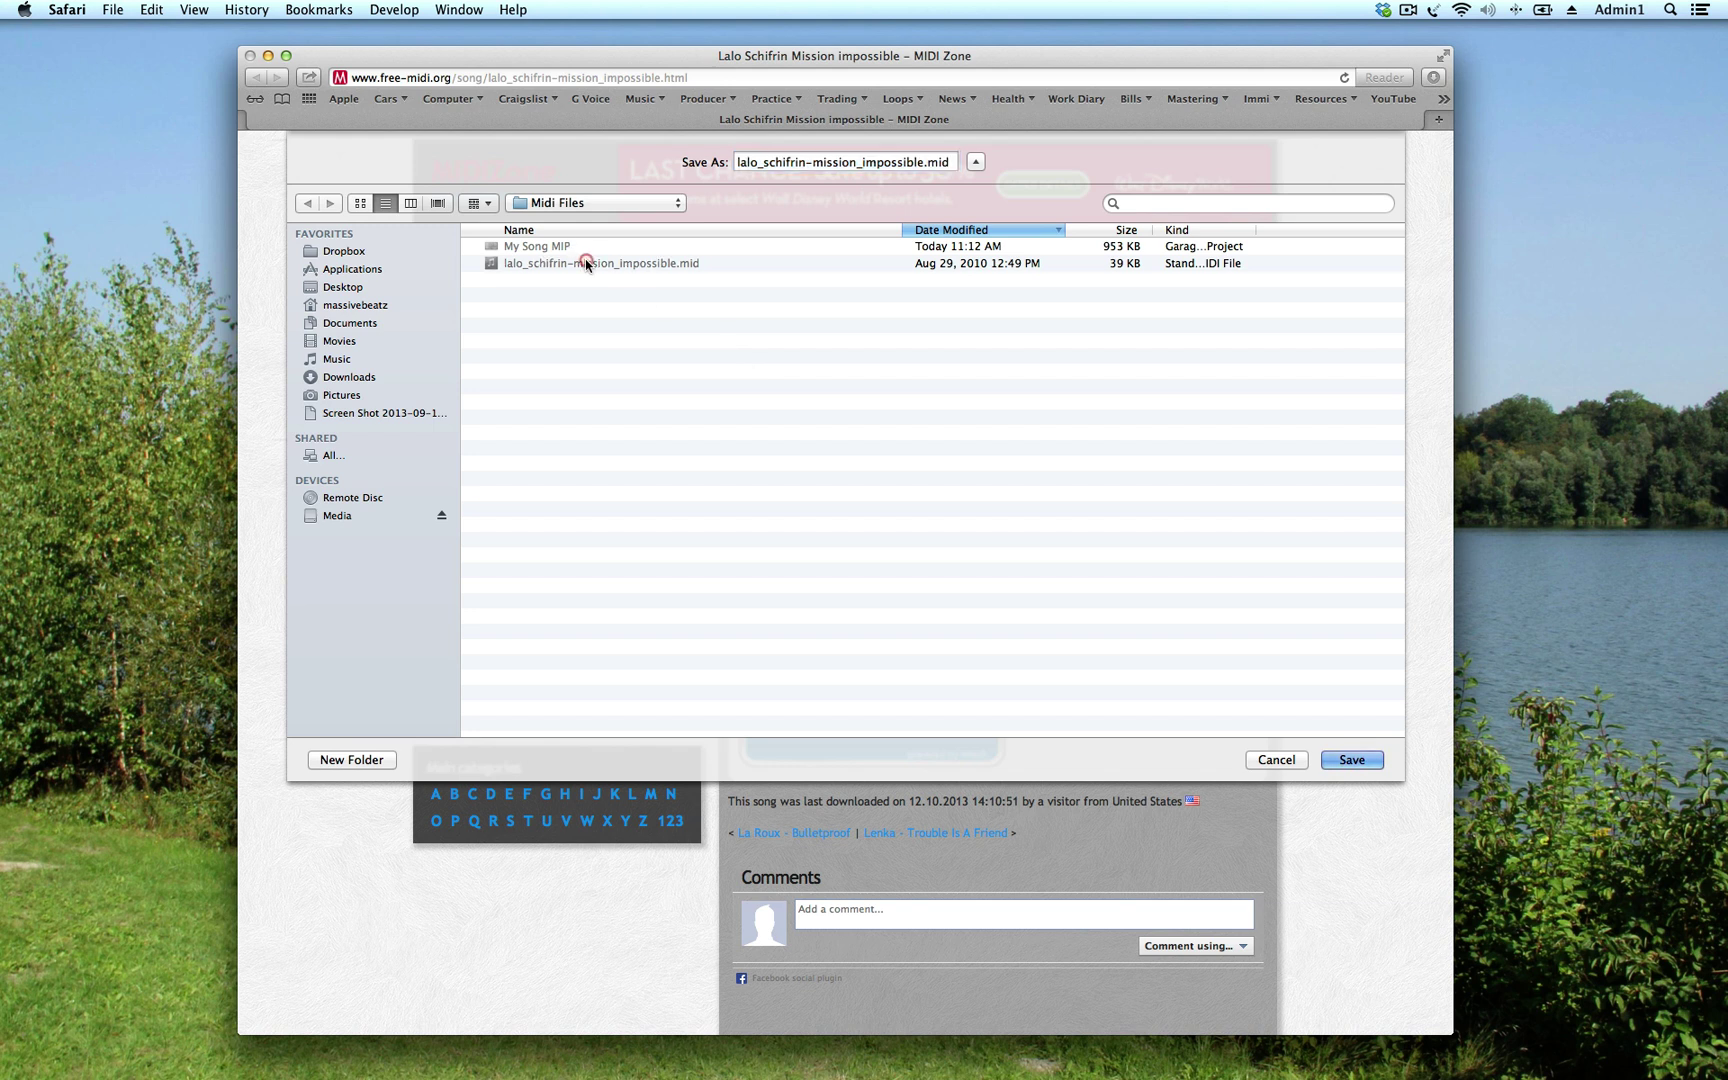
left_click(1275, 761)
Switch to GarageBand and create a new Loops project named lalo_schifrin-mission_impossible in the Midi Files folder
mouse_move(1096, 1062)
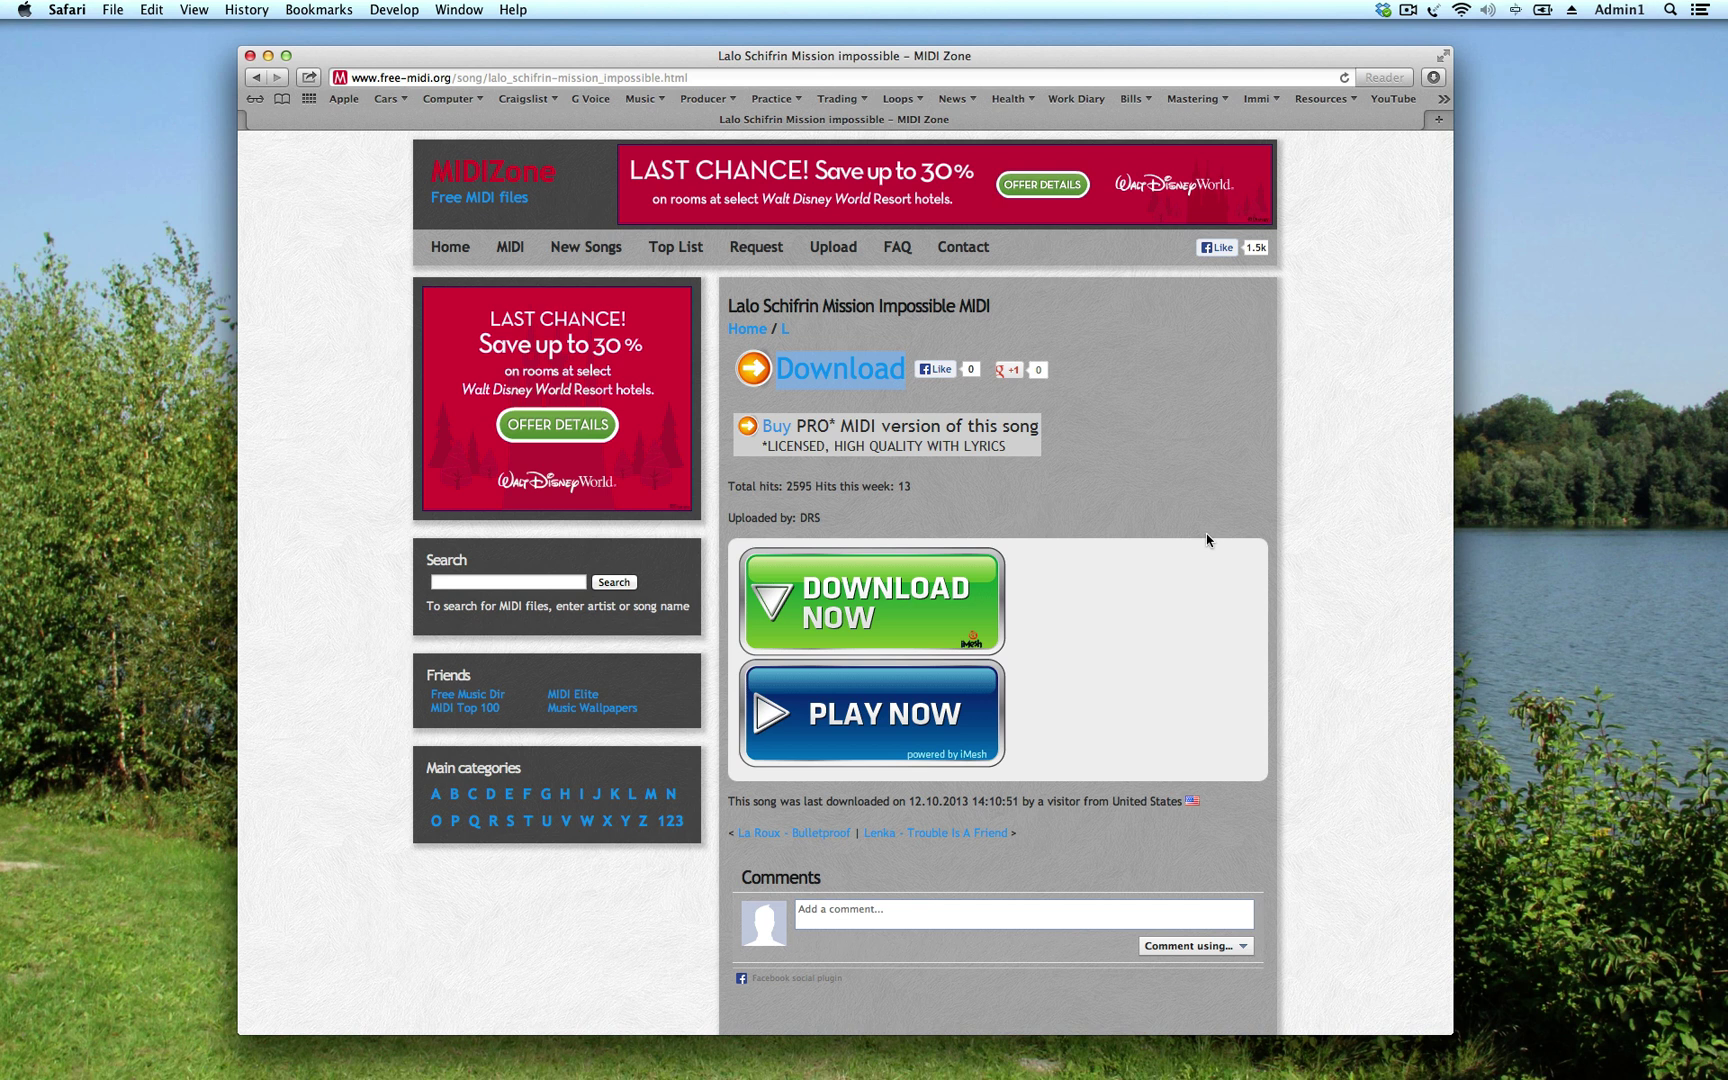
mouse_move(1484, 1060)
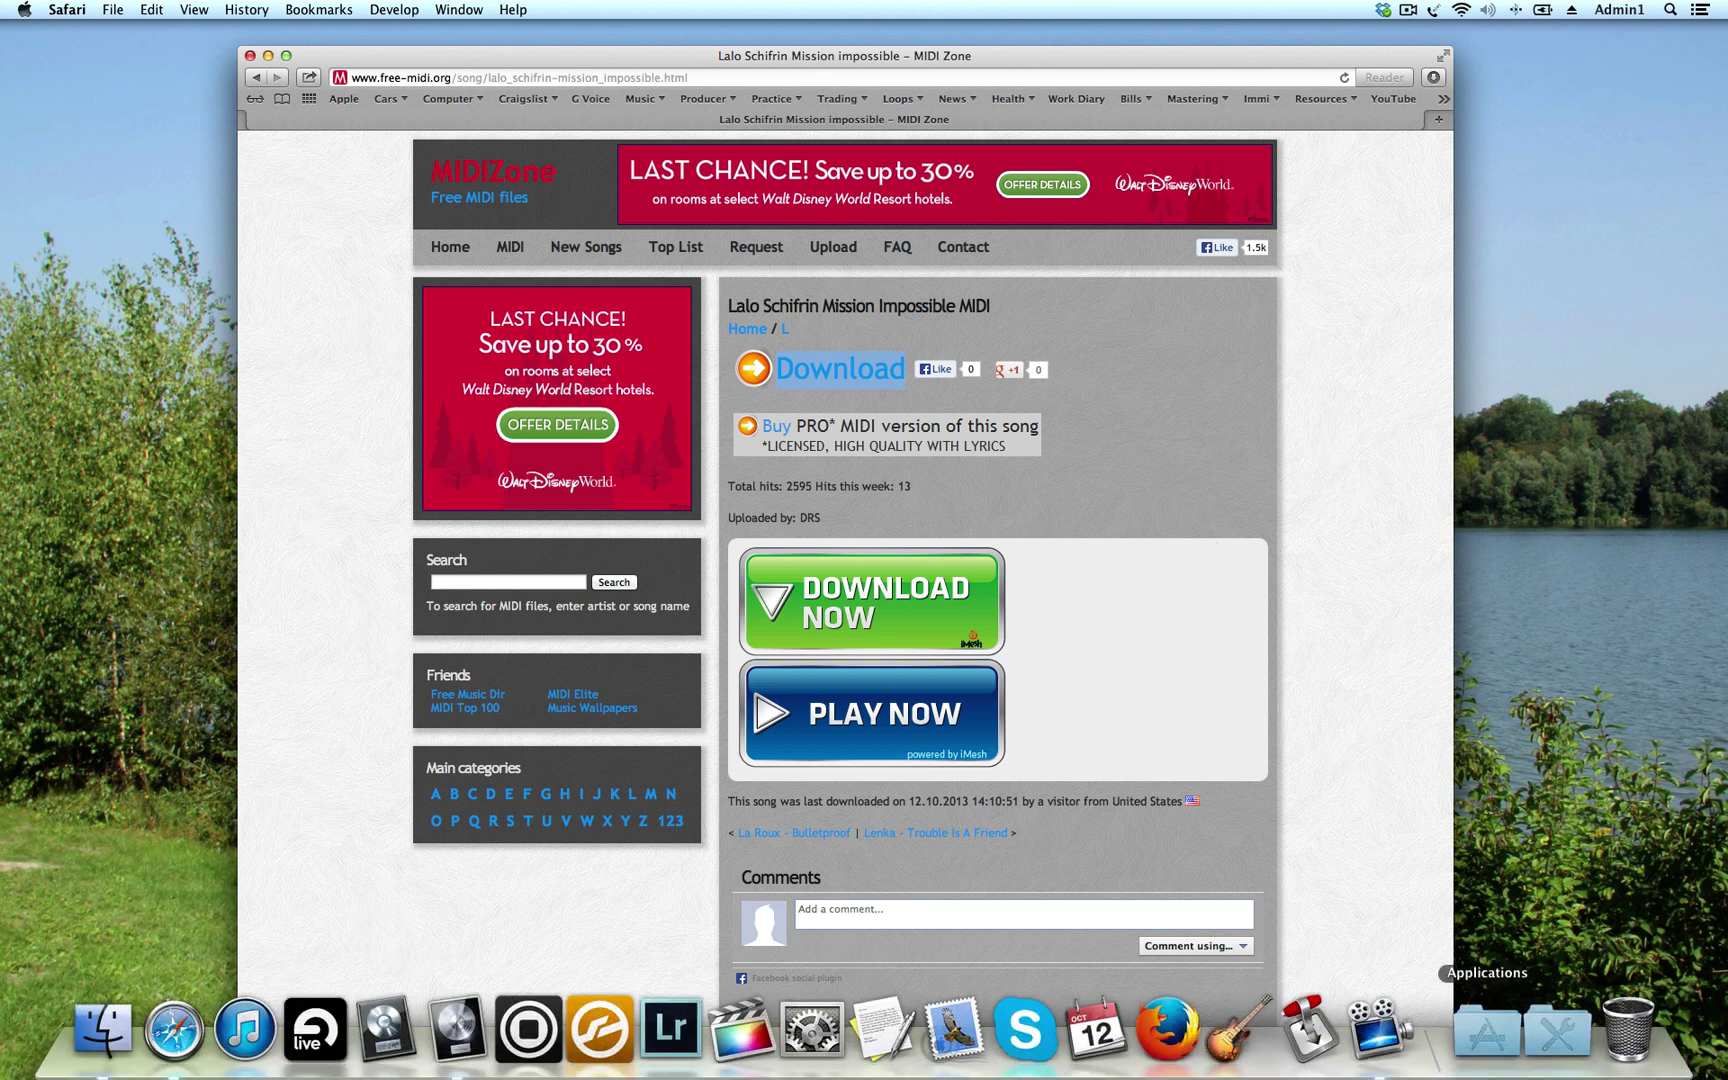
left_click(1190, 1040)
left_click(890, 370)
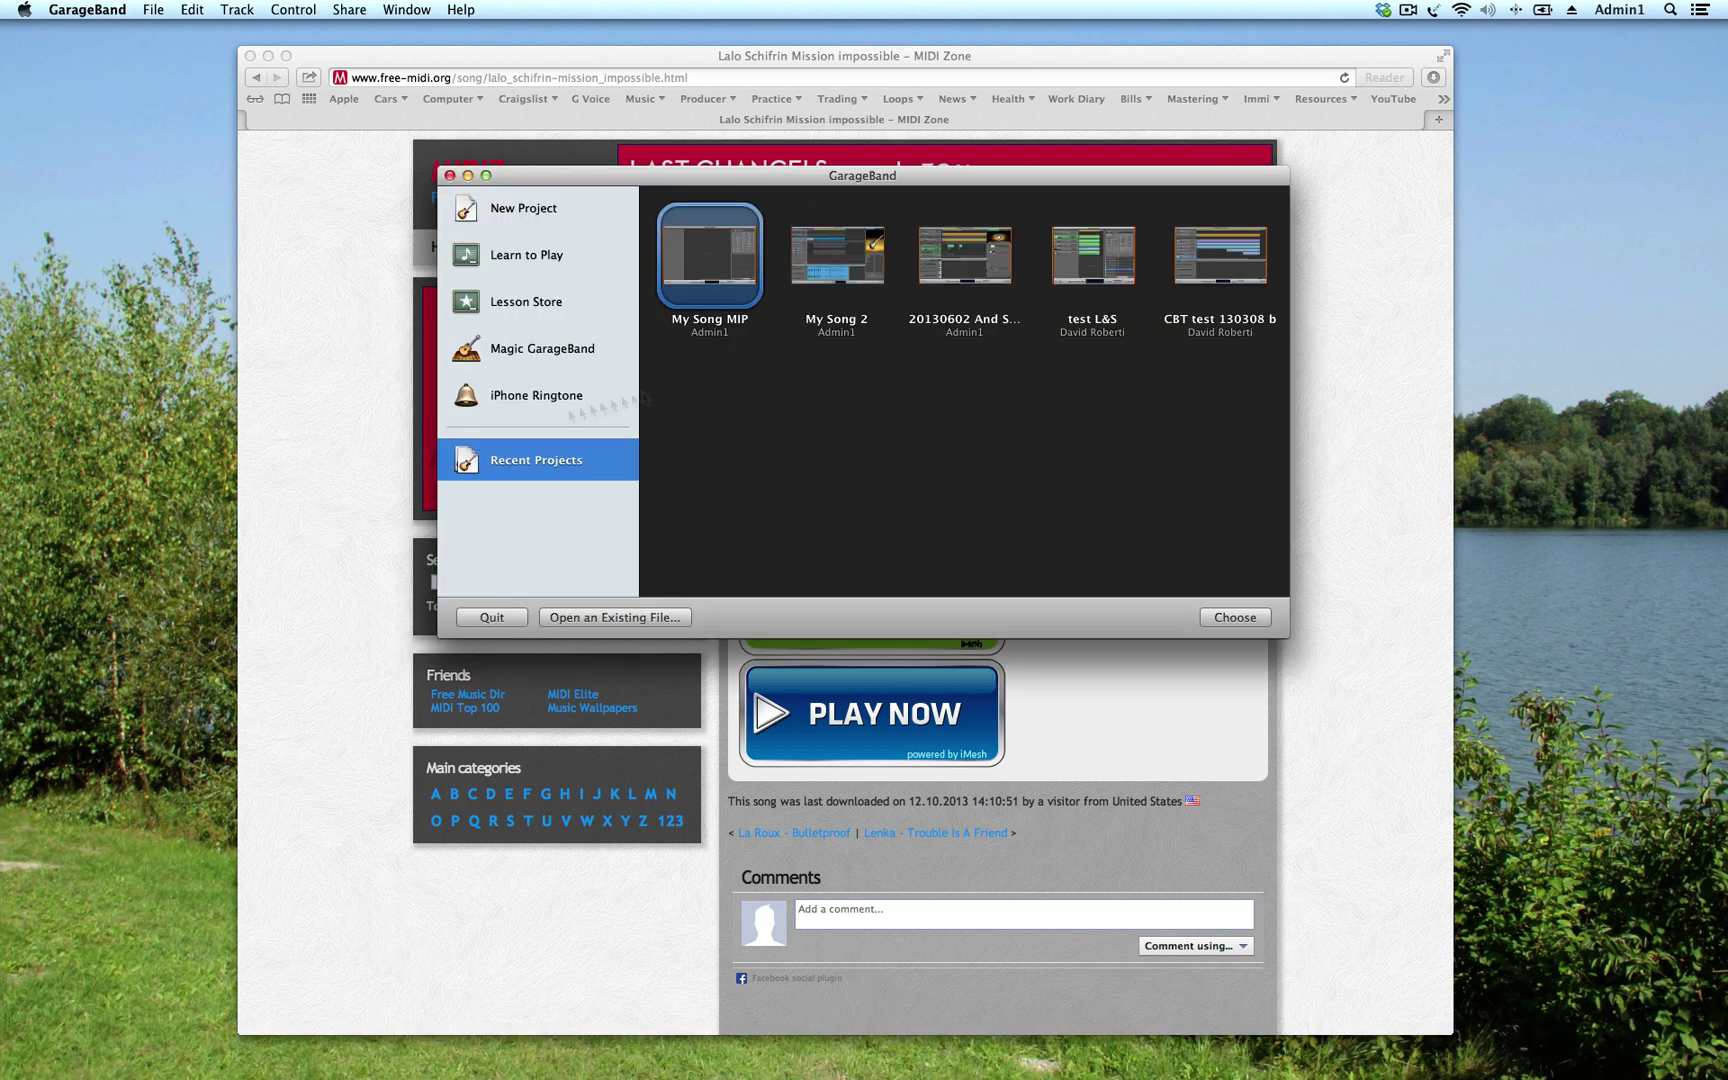
left_click(503, 219)
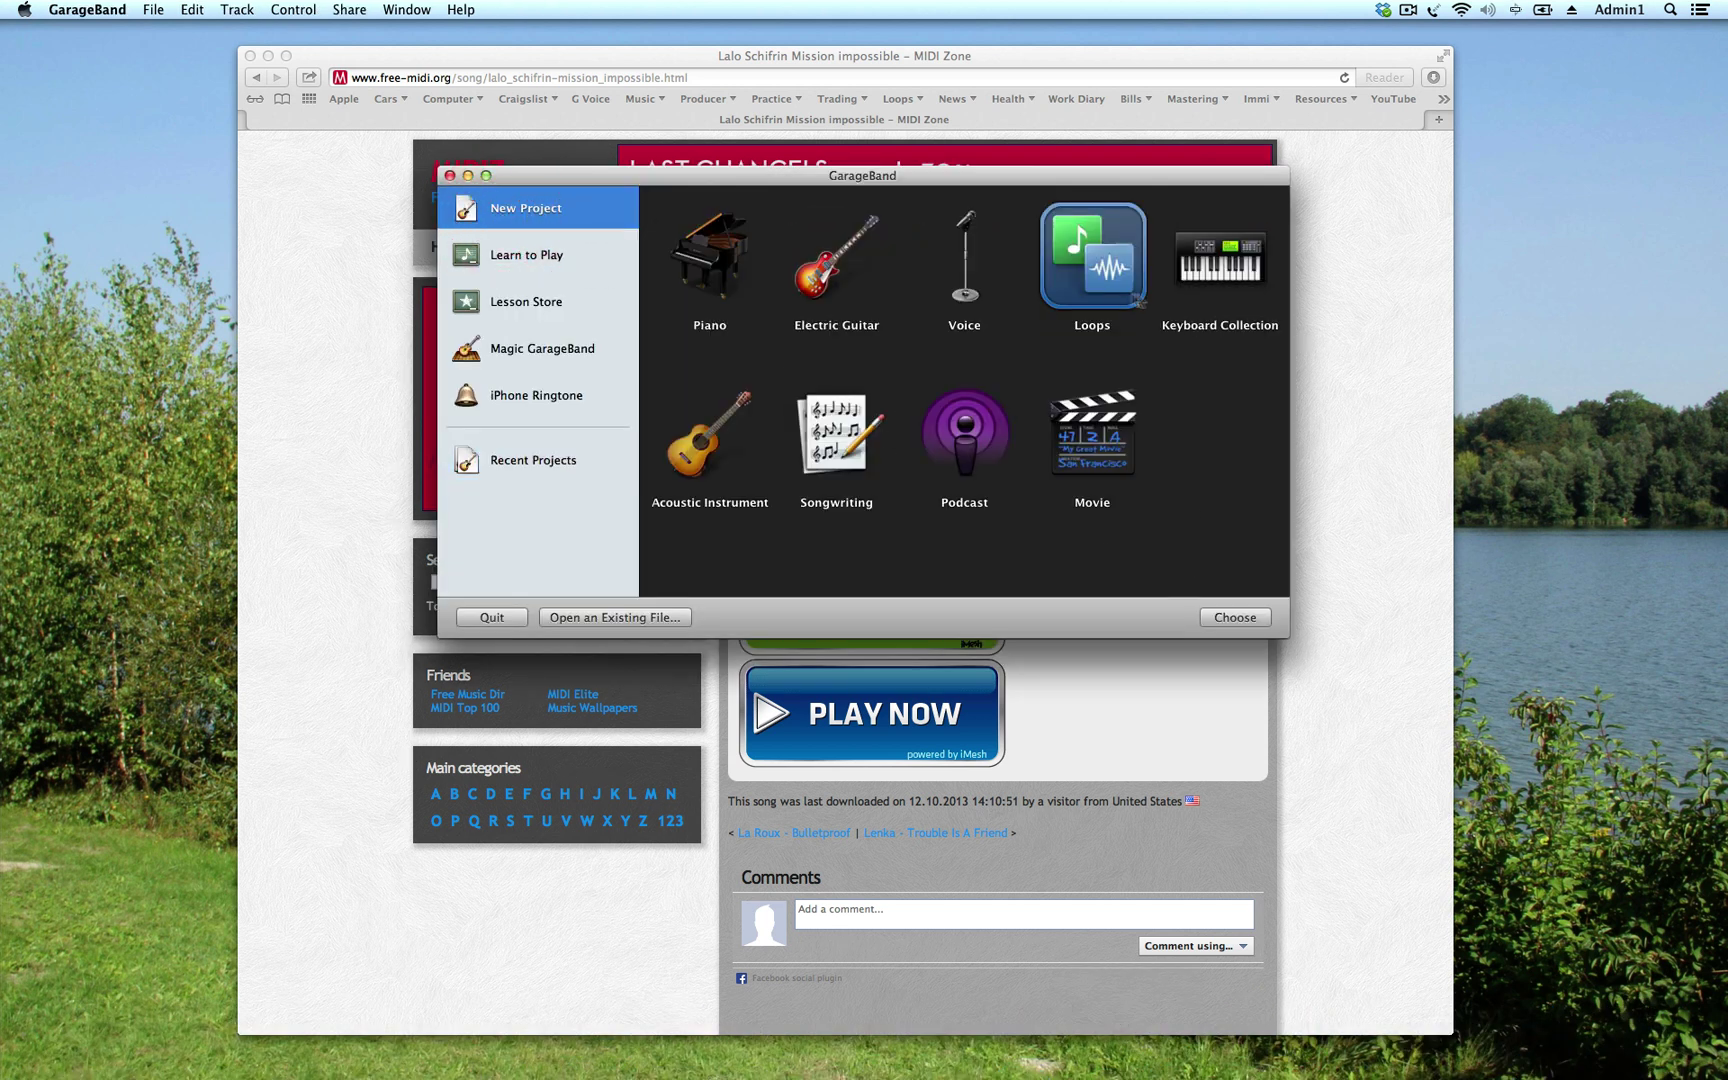
double_click(1108, 287)
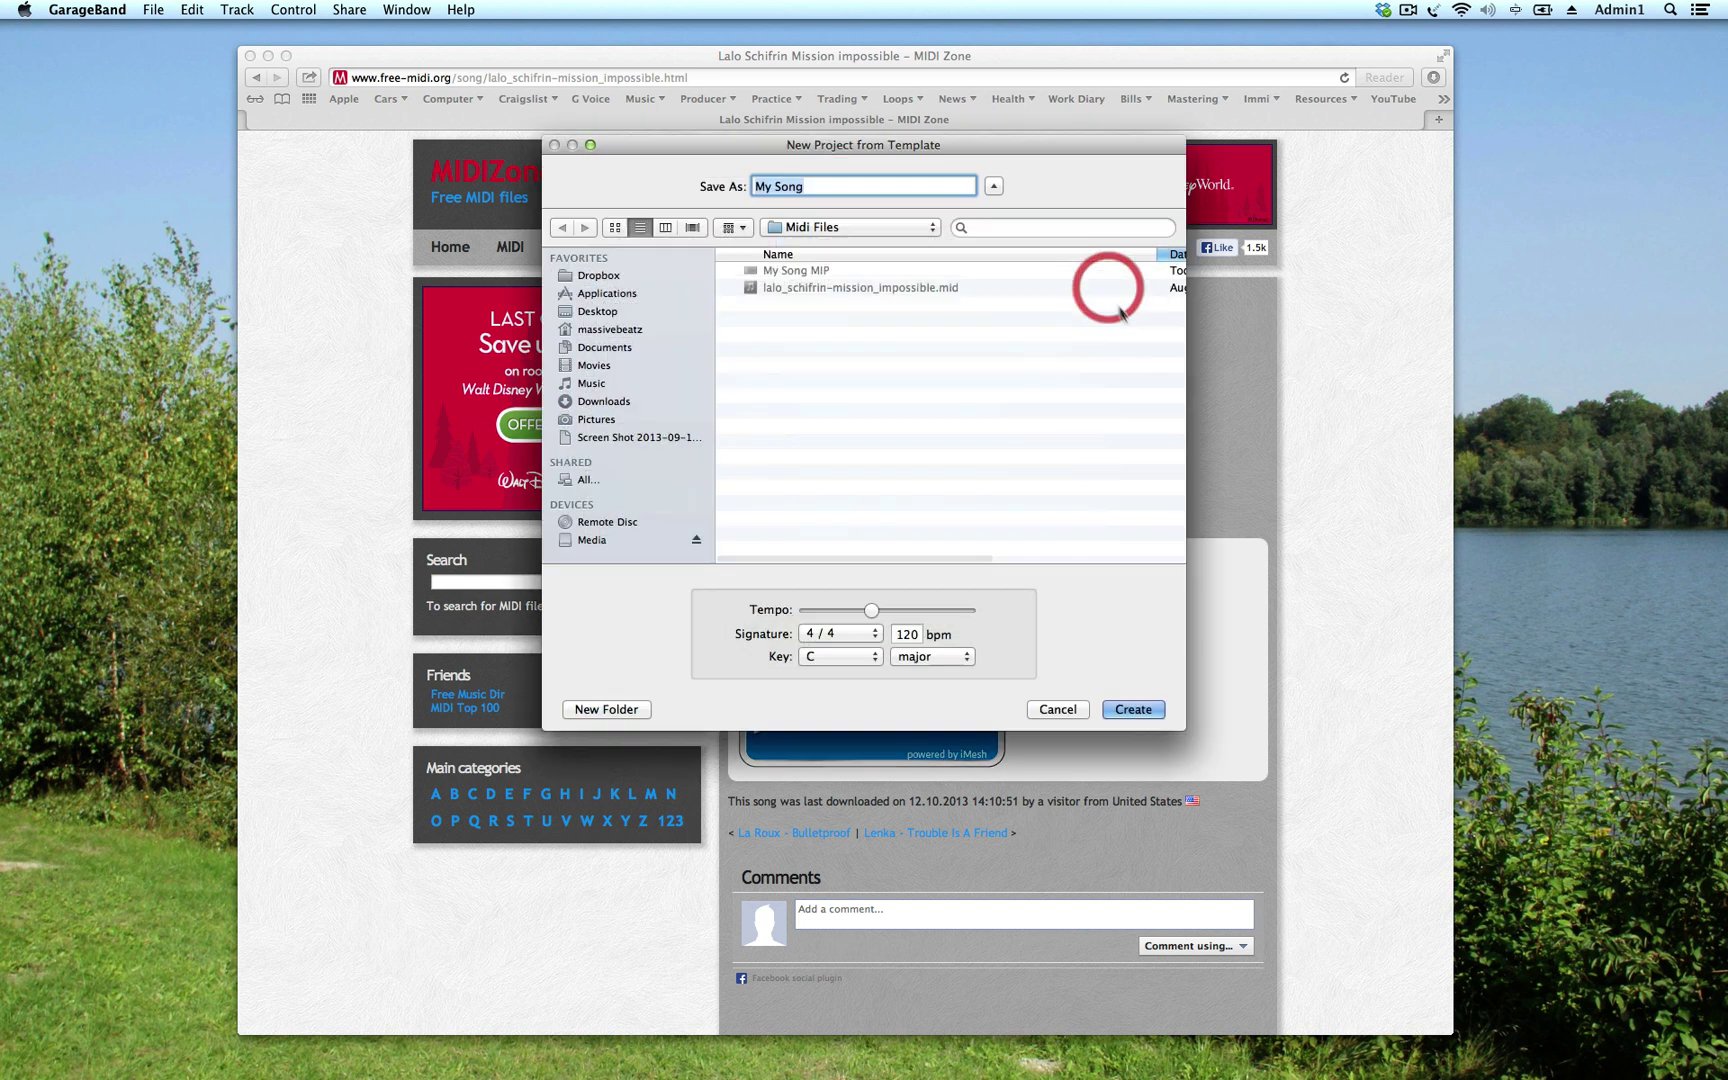
left_click(796, 289)
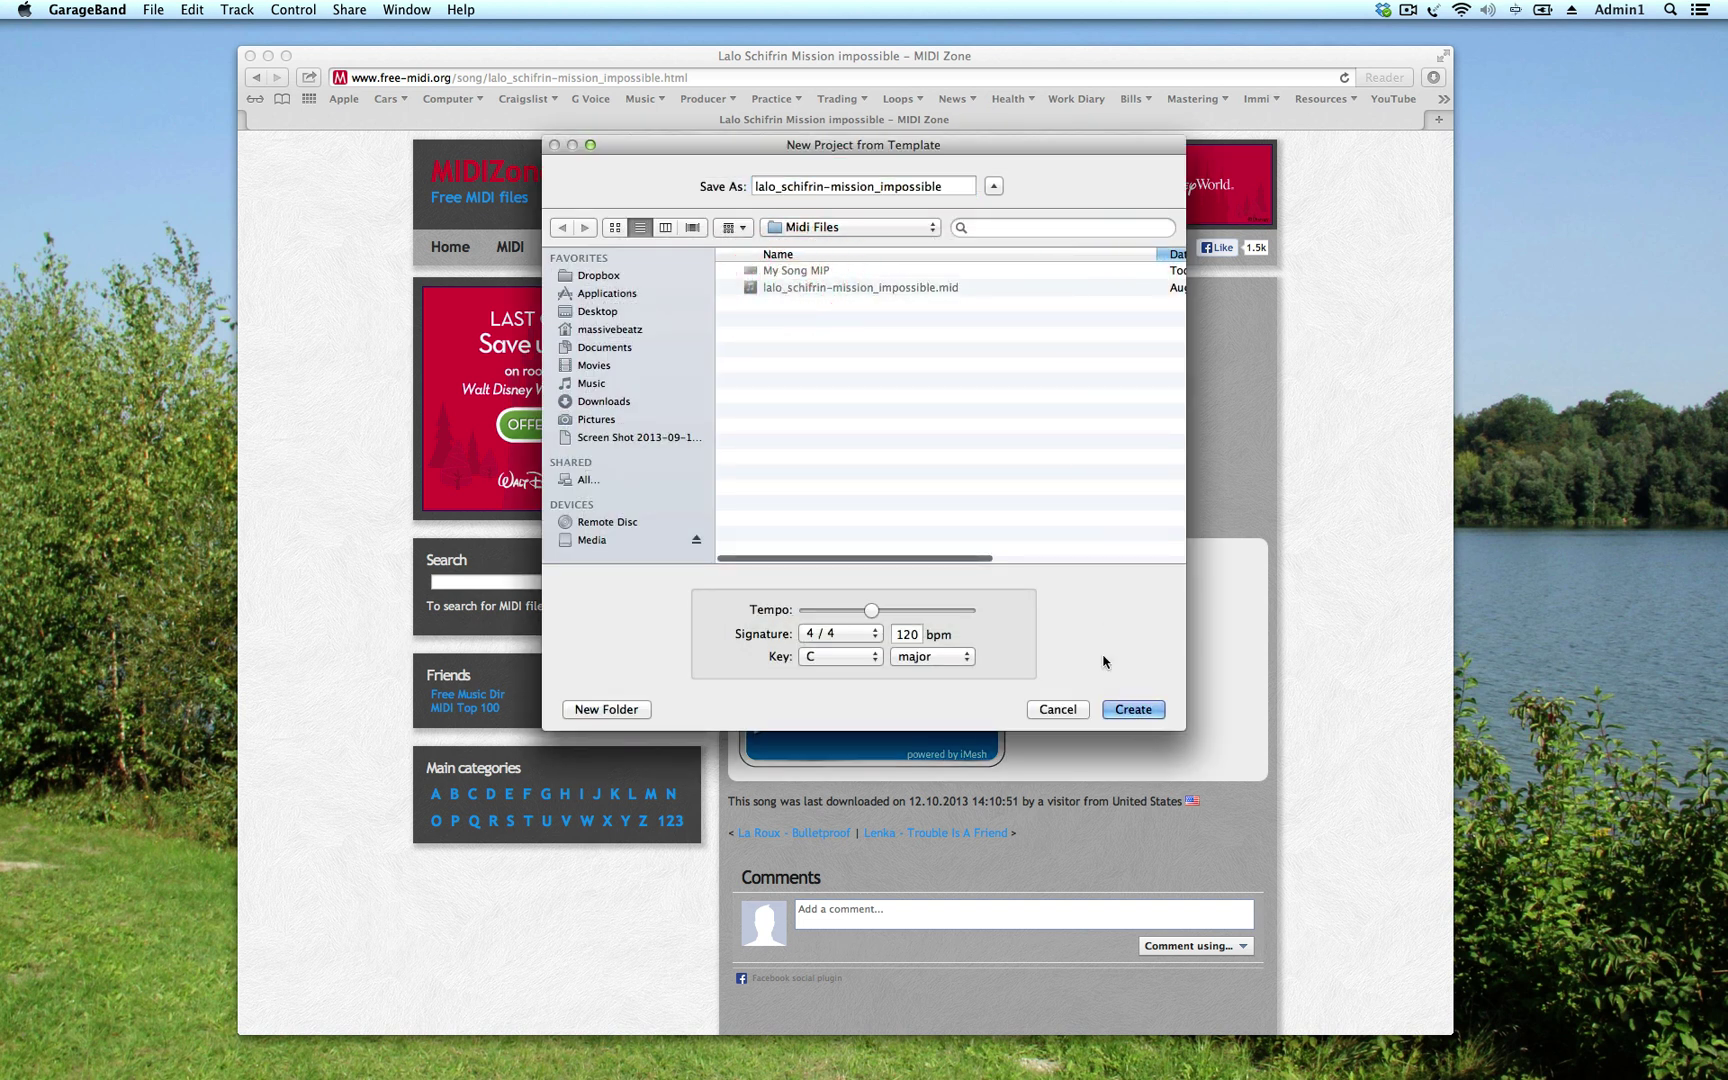
left_click(1136, 712)
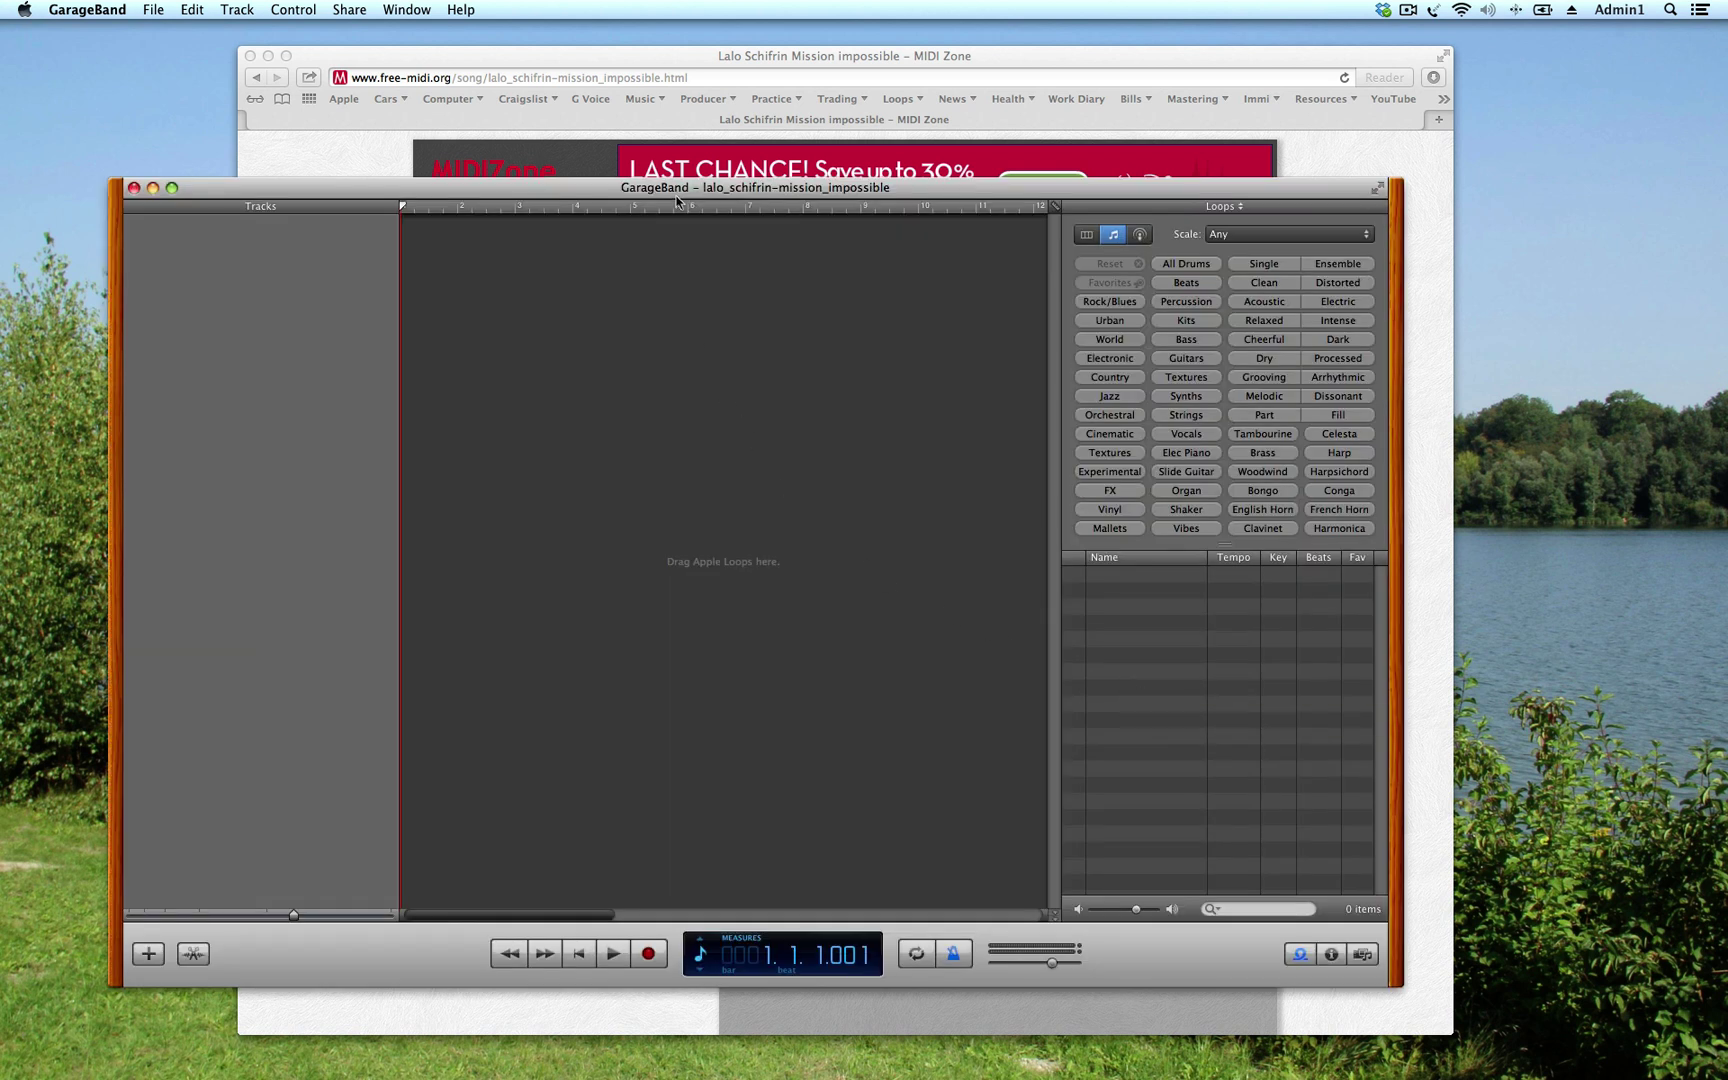
Import lalo_schifrin-mission_impossible.mid from the Finder search results into the empty GarageBand timeline
left_click_drag(677, 188, 849, 163)
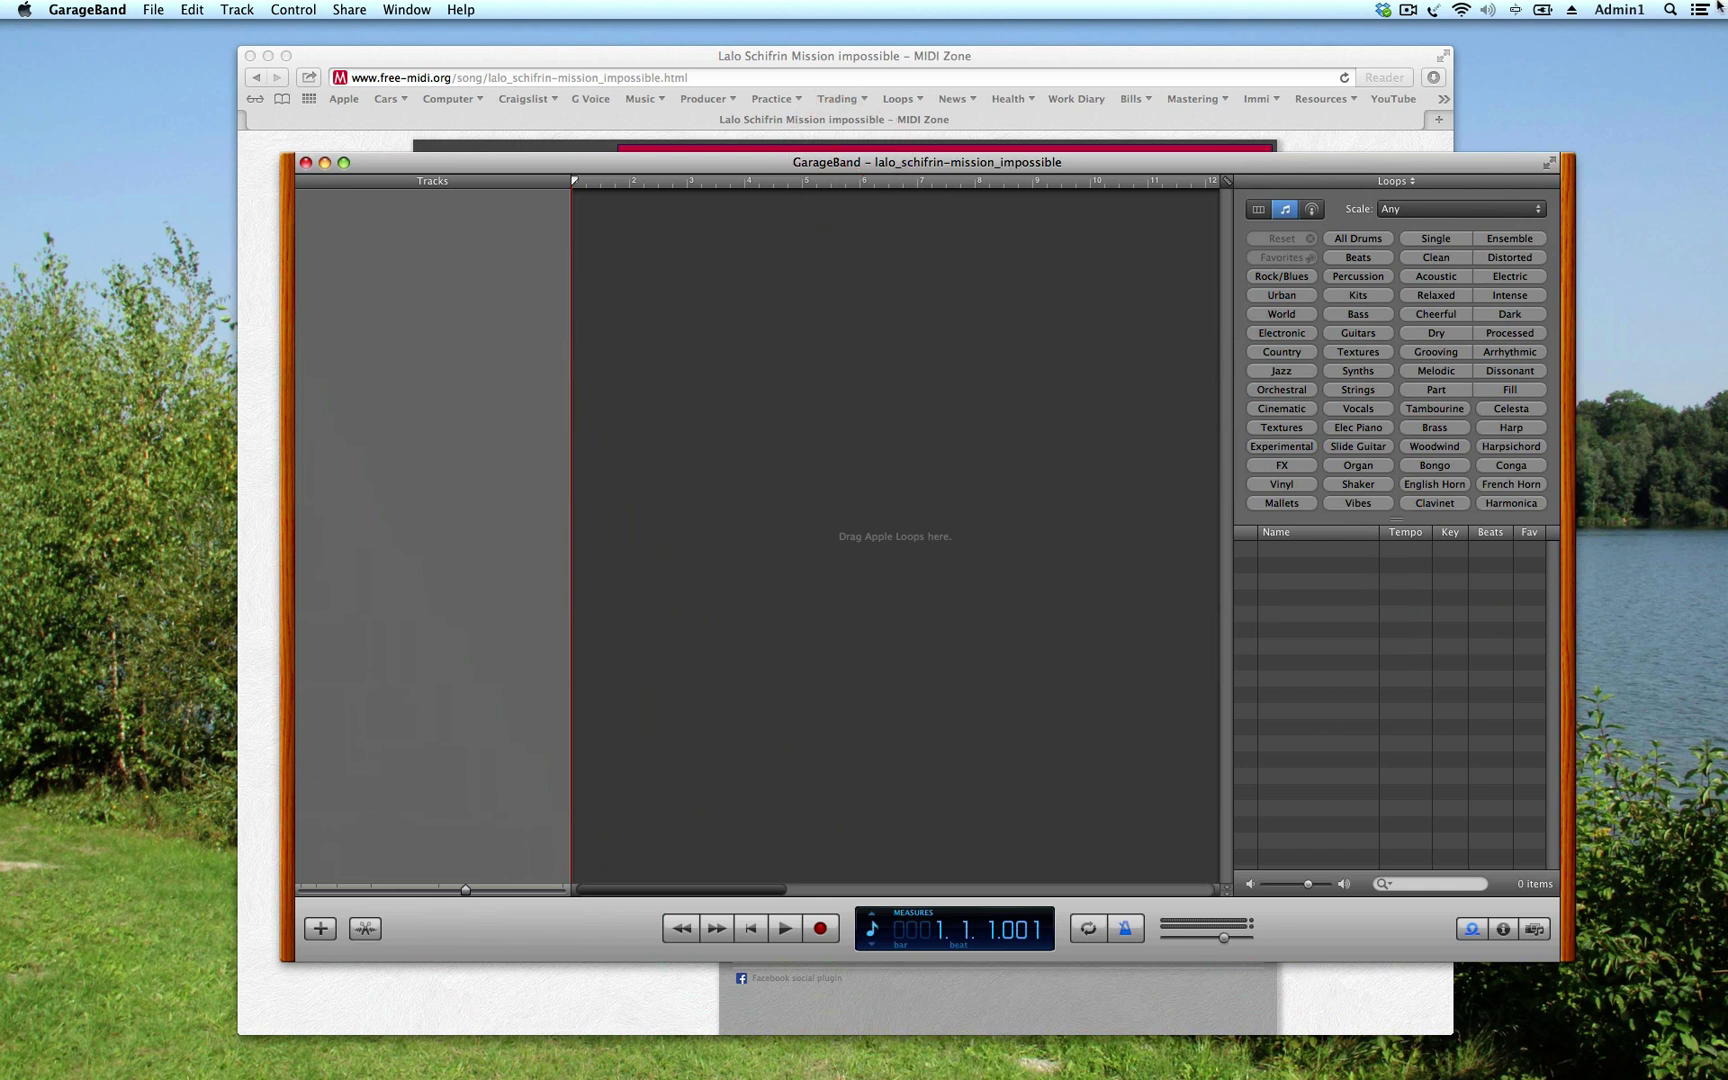
key("super+Tab")
left_click(1118, 812)
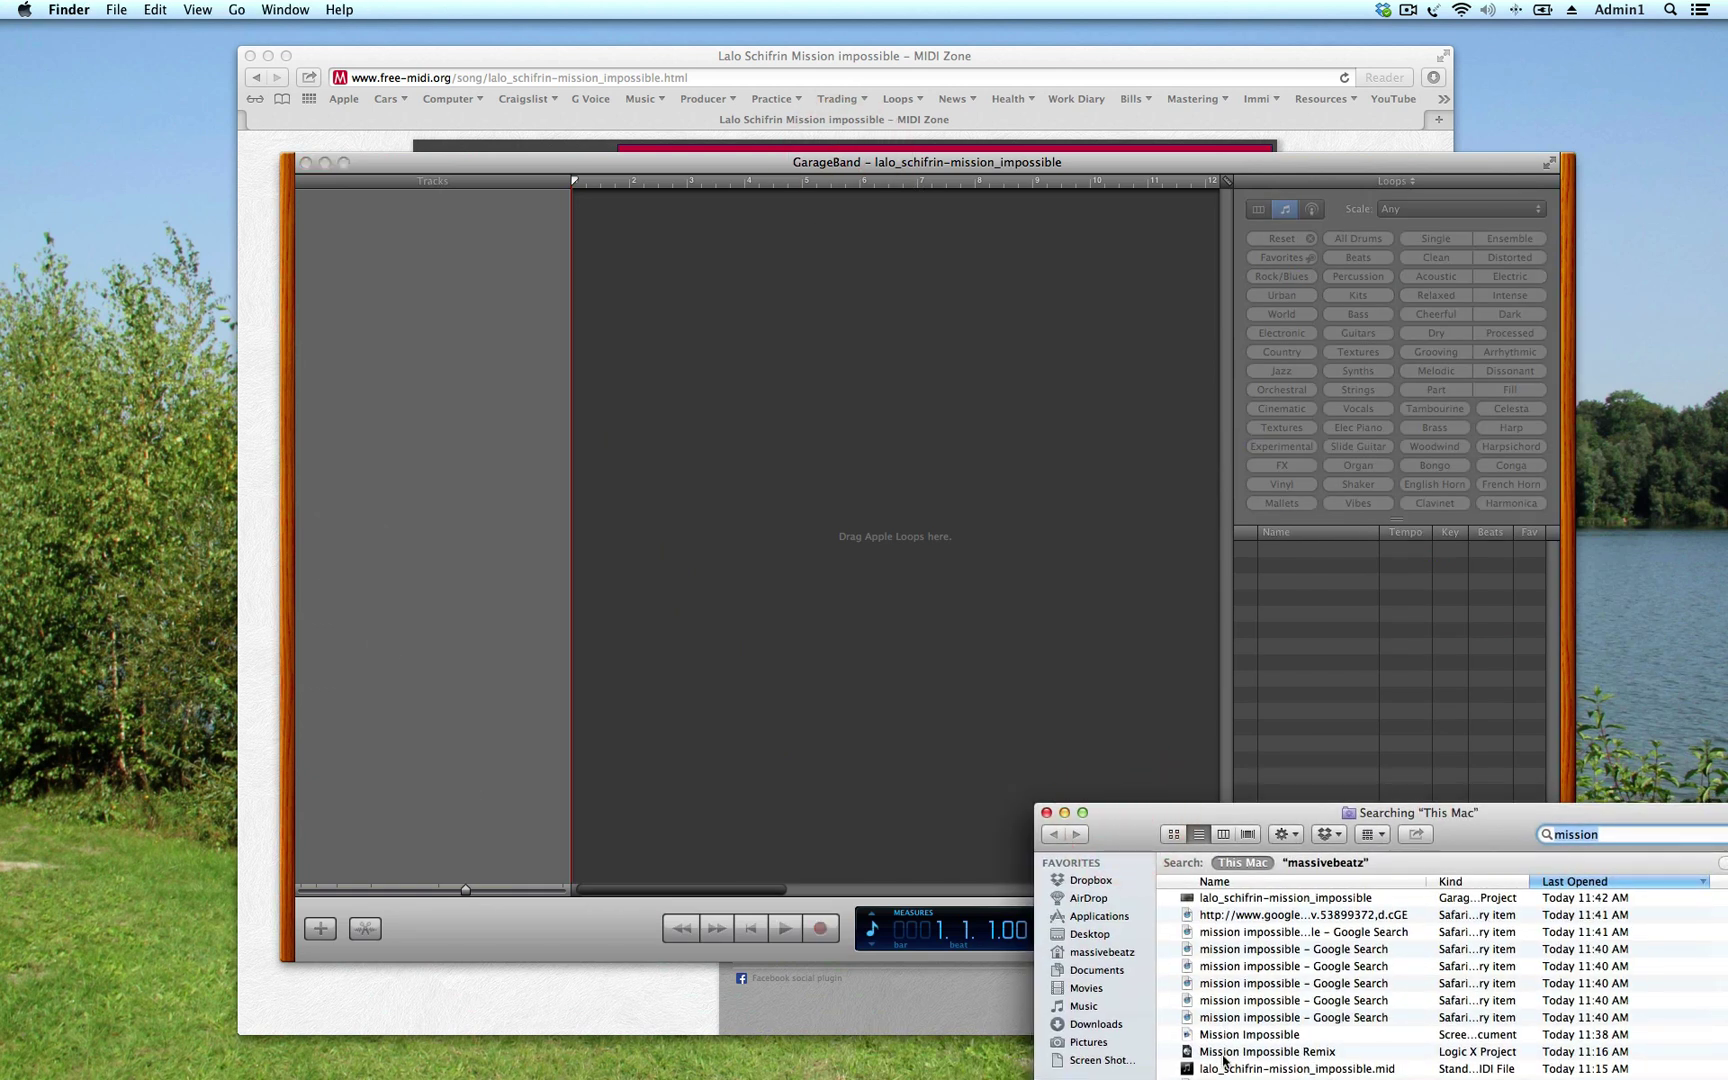
left_click(1222, 1064)
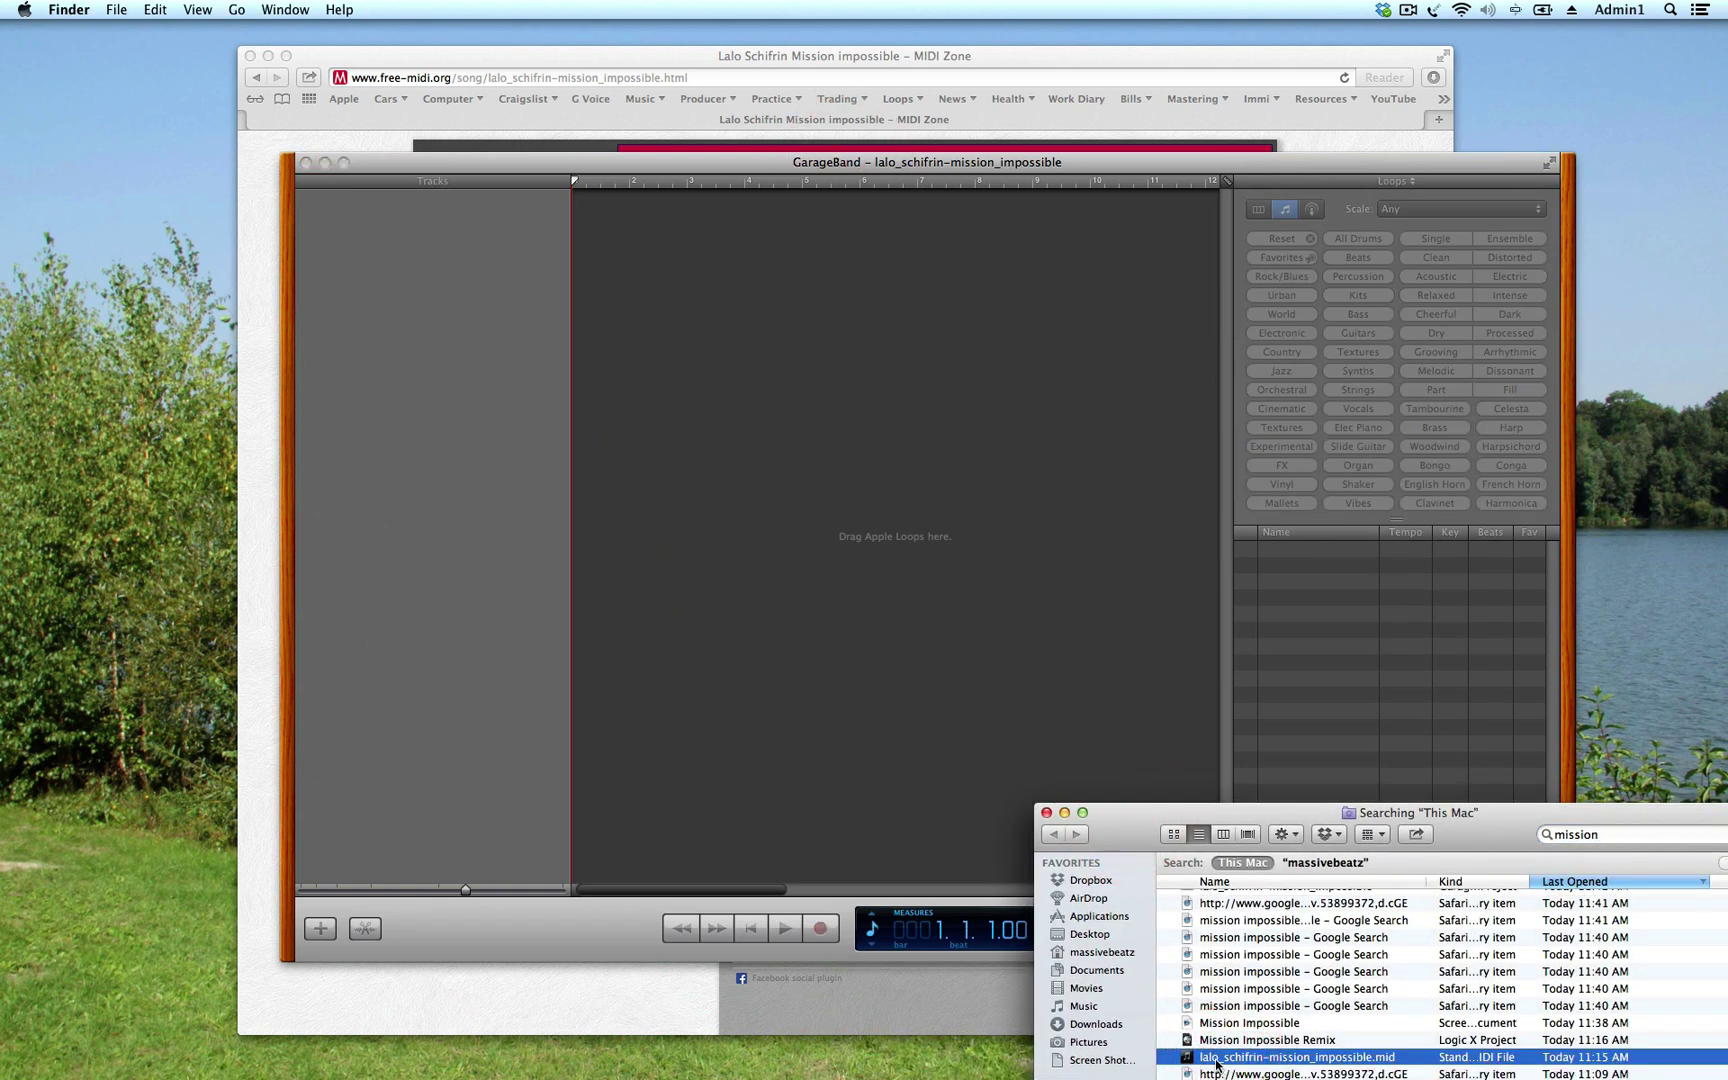
left_click_drag(1217, 1066, 756, 566)
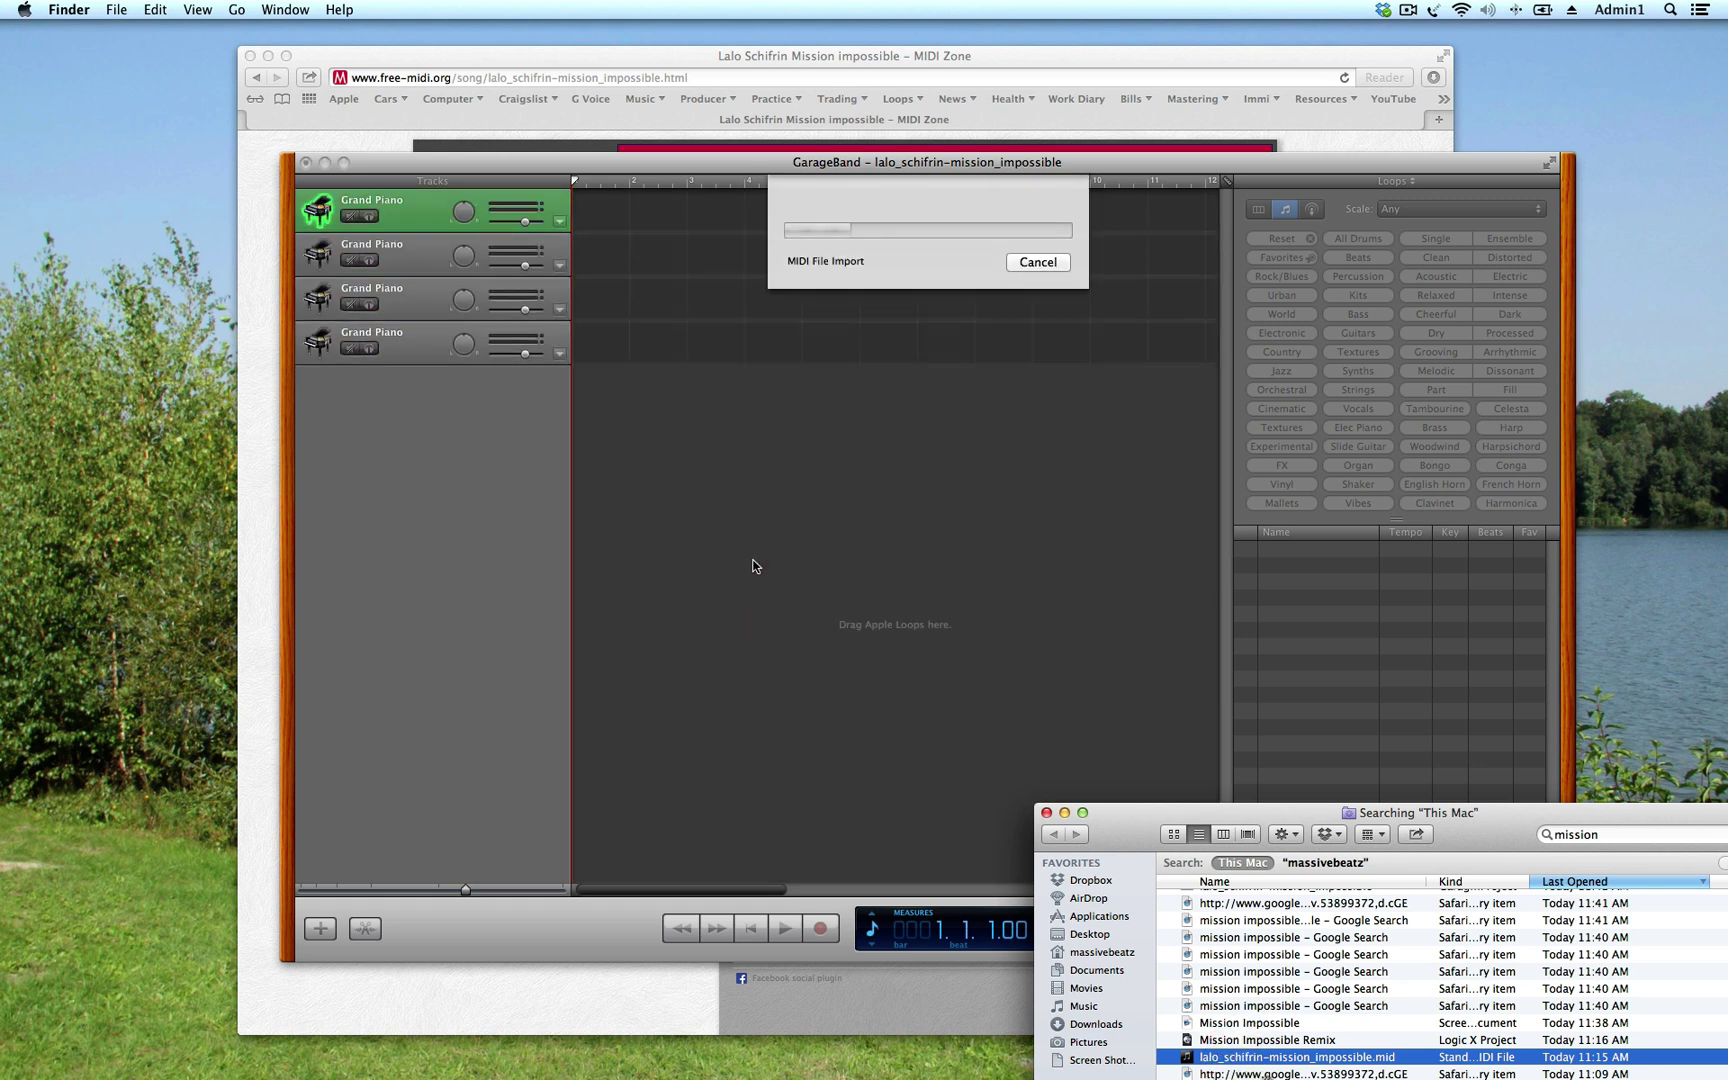
Minimise the Finder window and enlarge the GarageBand window to fill the screen
left_click(1064, 814)
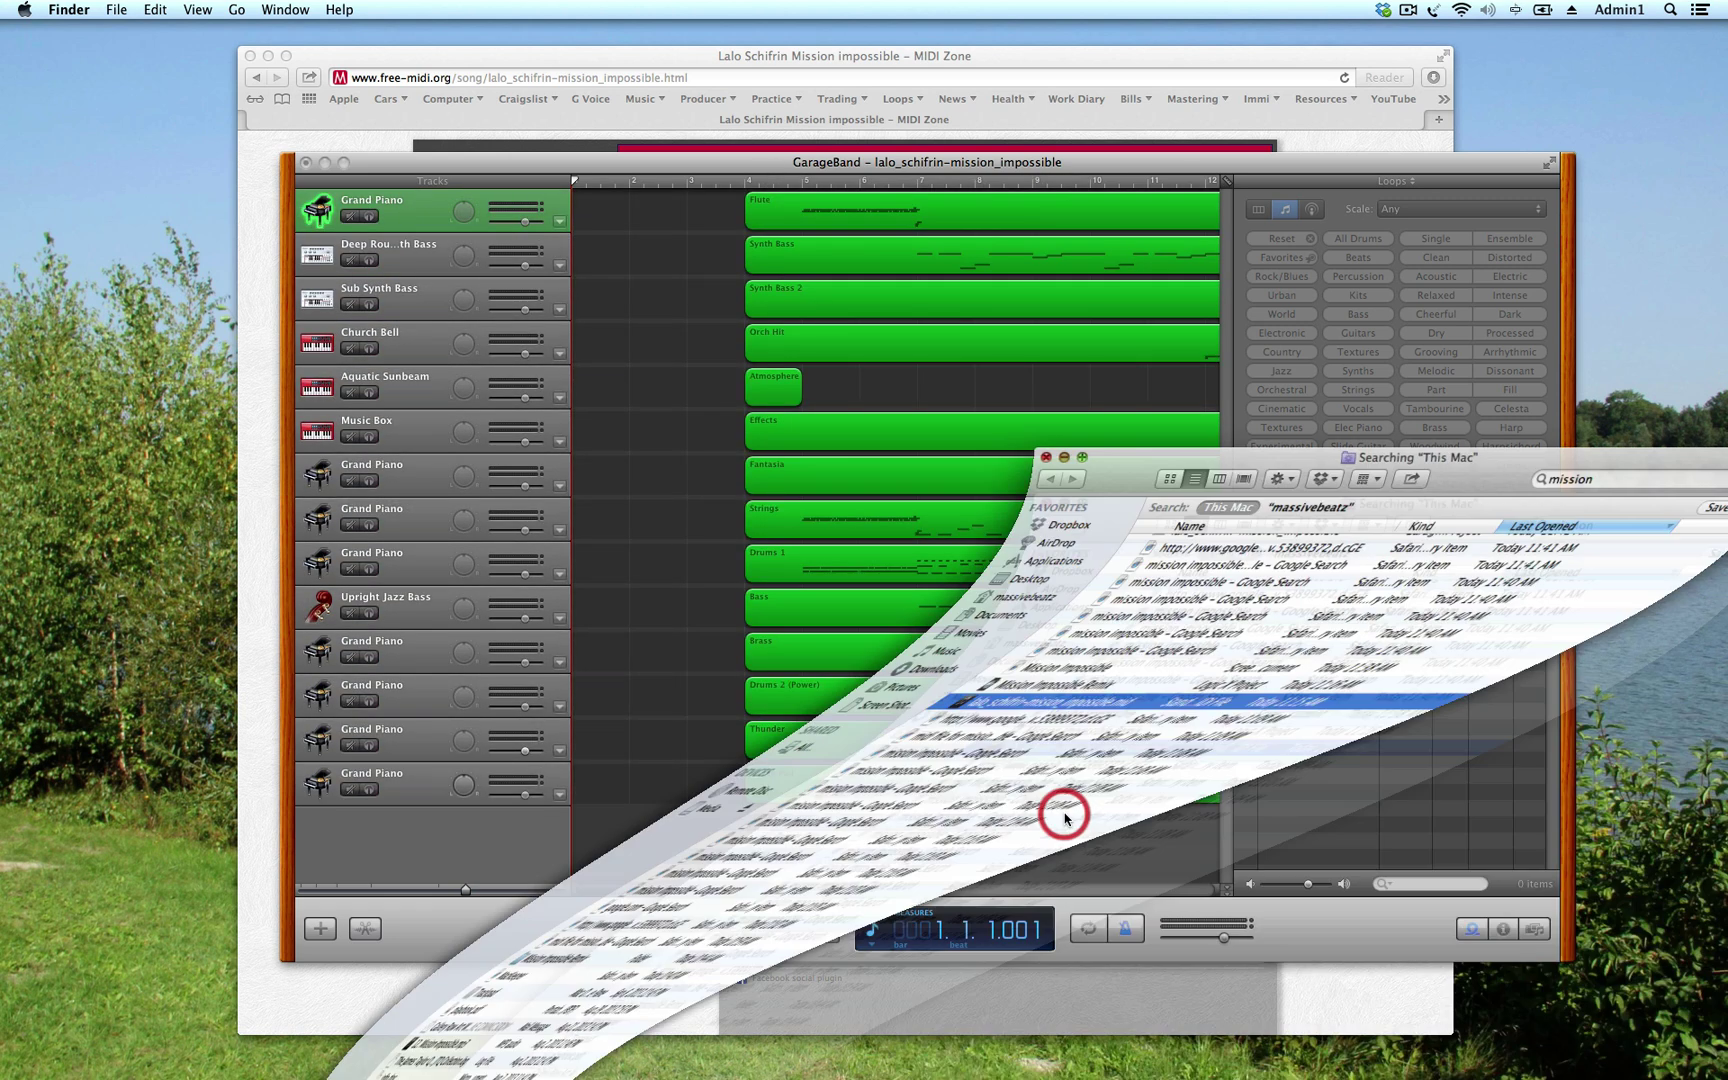
left_click(397, 161)
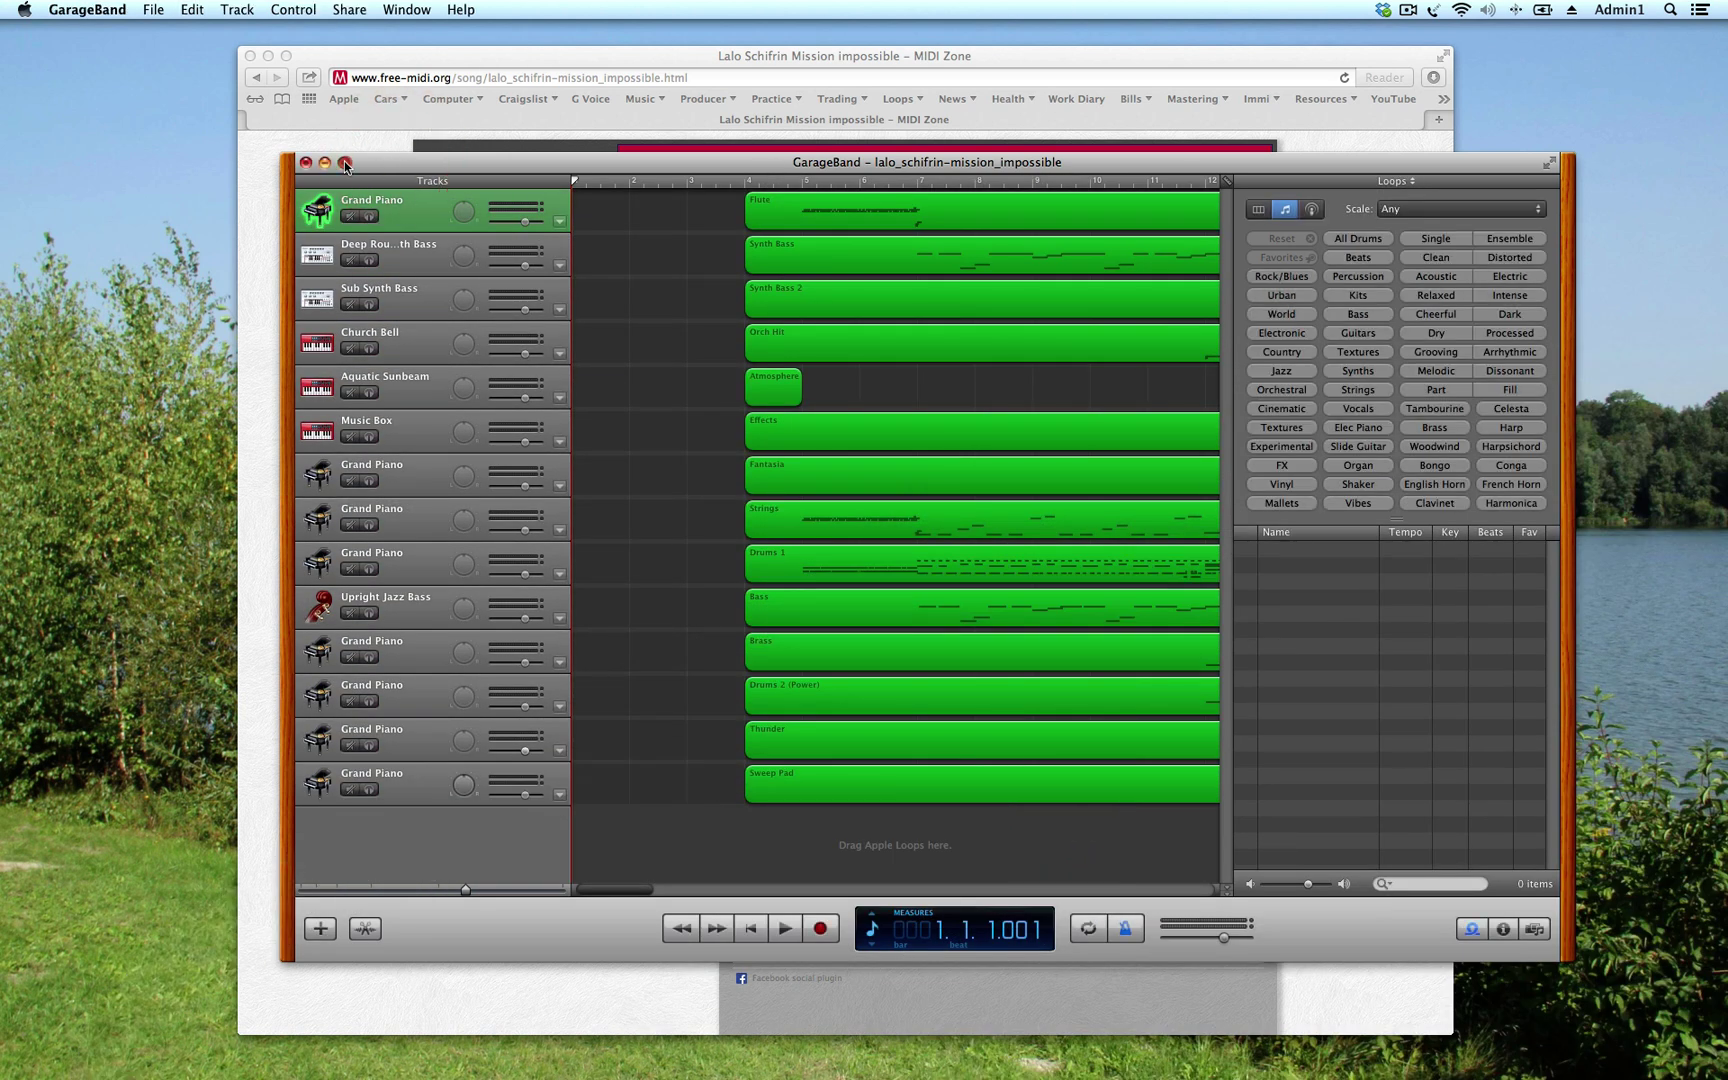
left_click(345, 163)
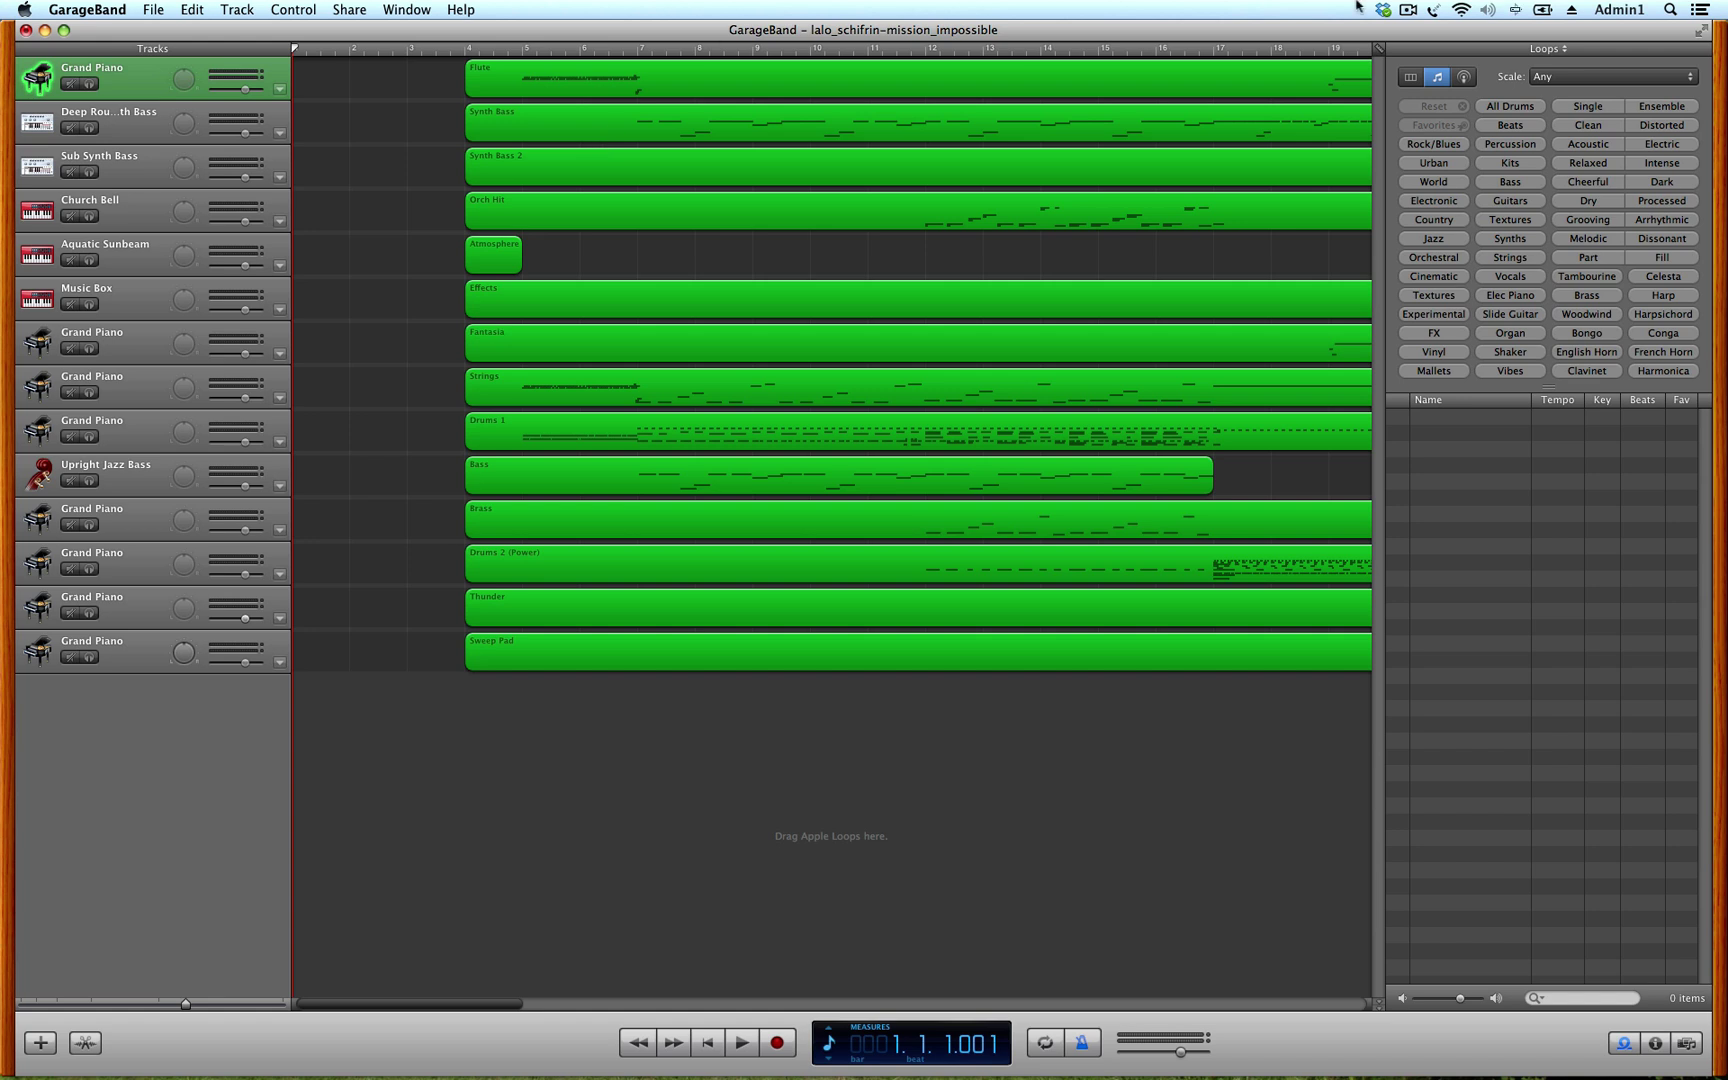
Lower the master volume and play a short passage of the imported song starting at measure 12, beat 4
left_click(967, 54)
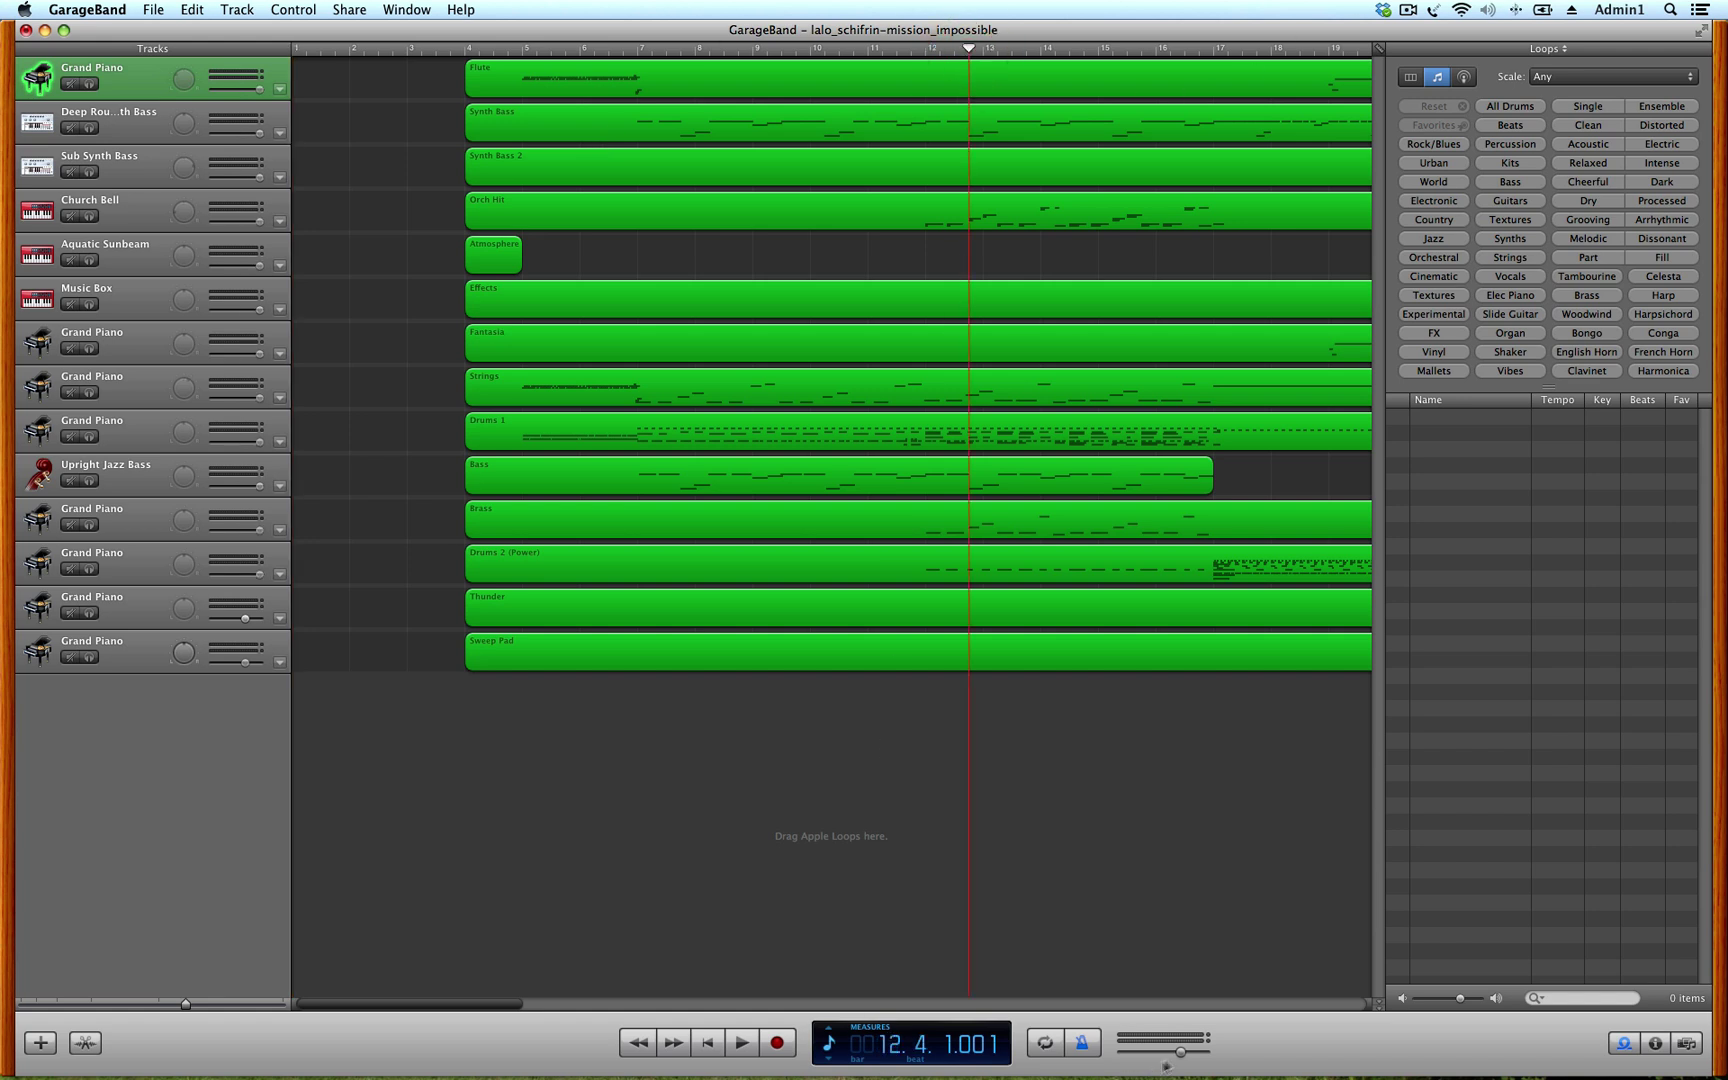
left_click_drag(1183, 1052, 1158, 1054)
key("space")
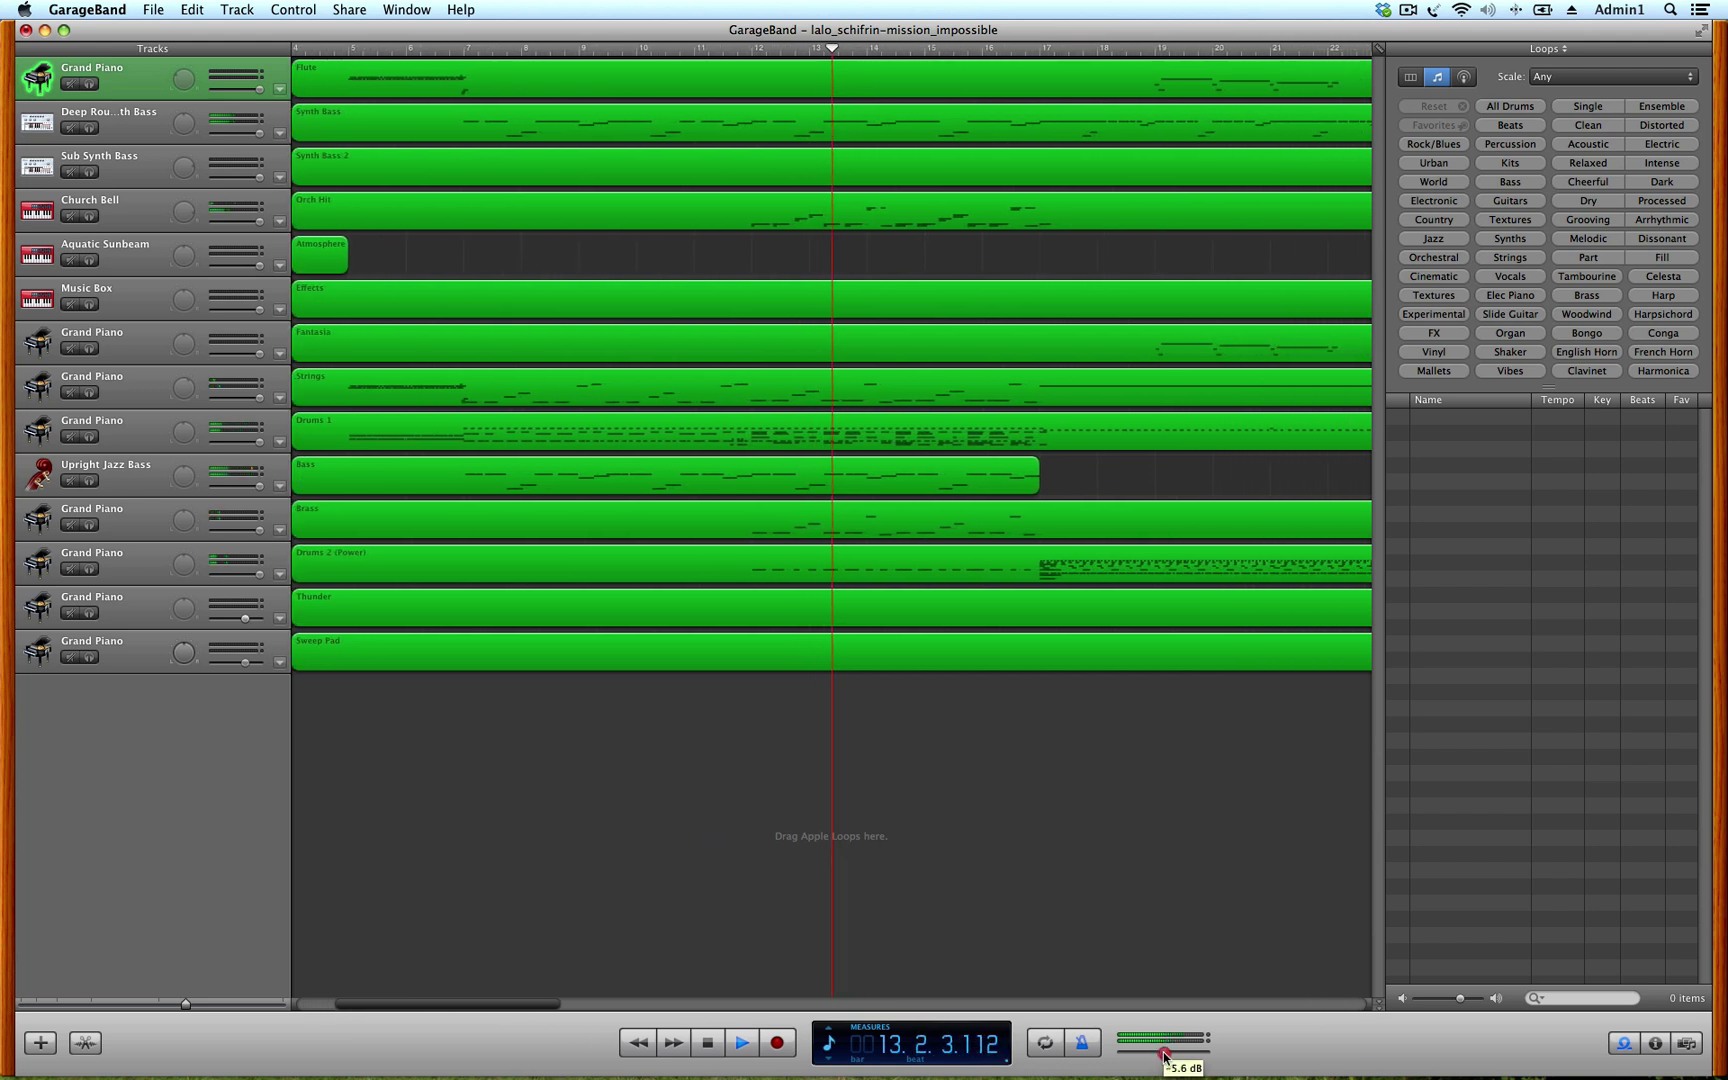
left_click(1169, 1053)
key("space")
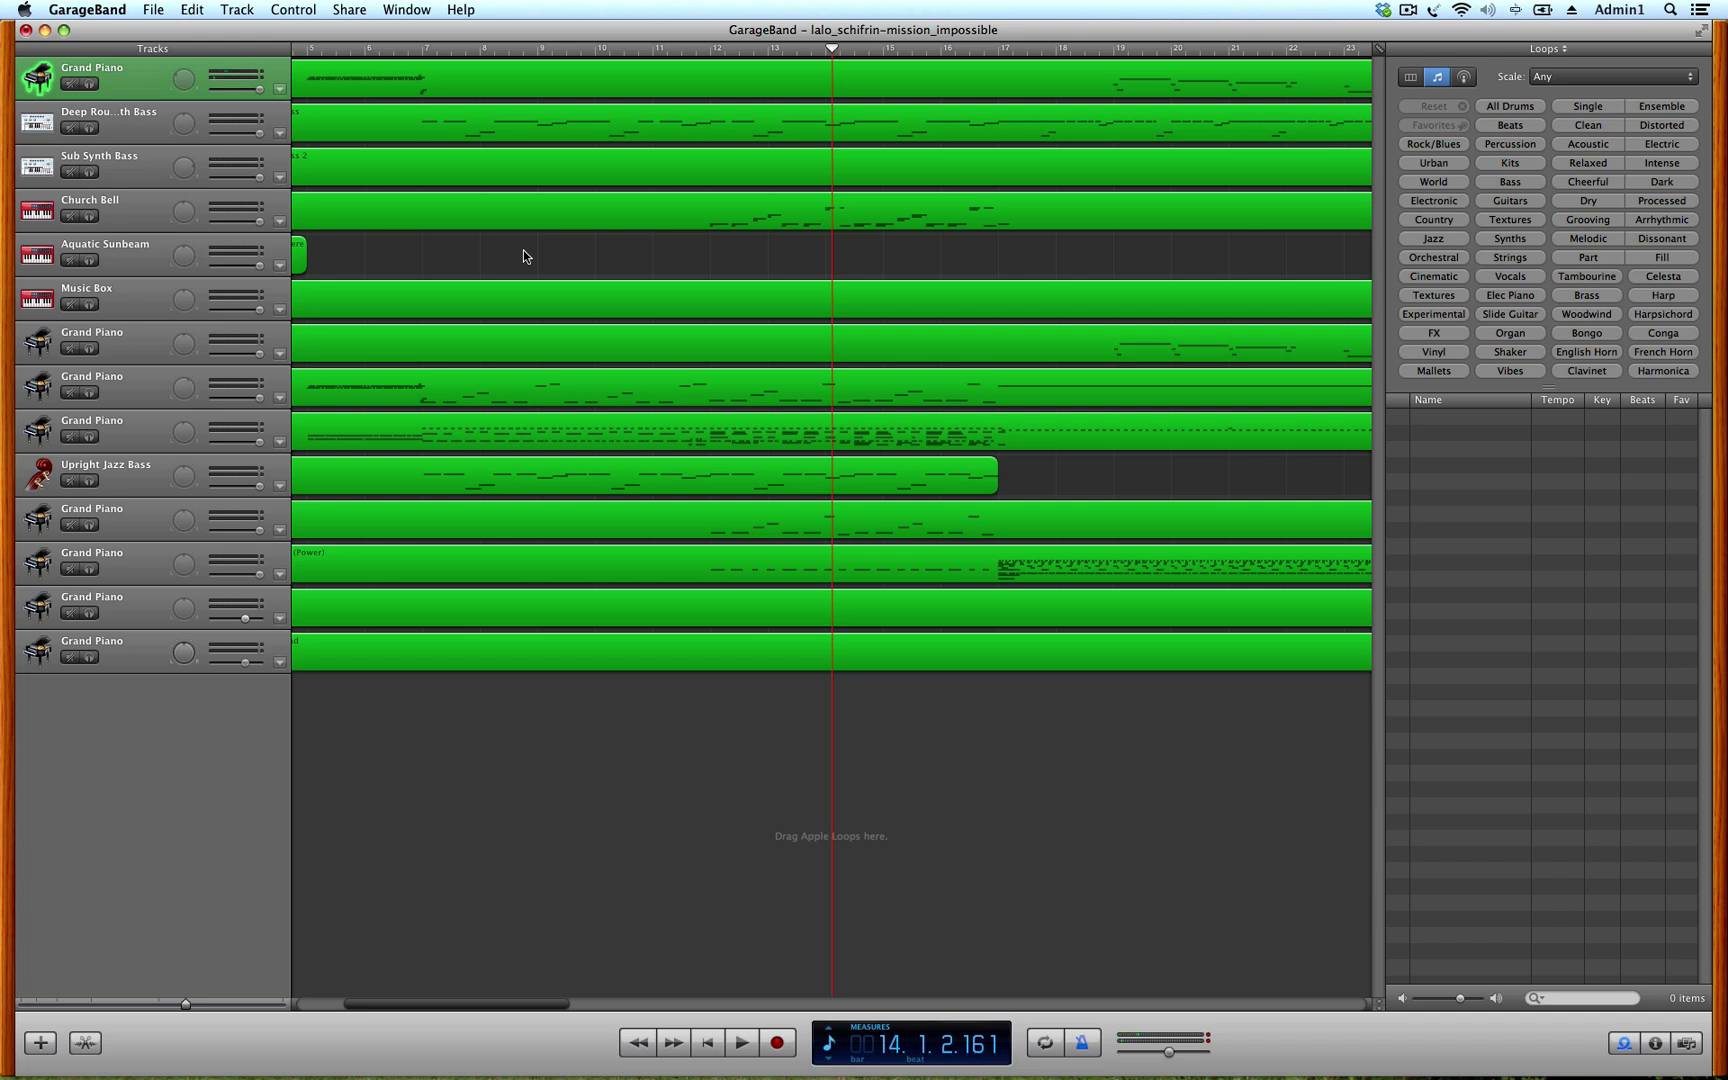
Open the Flute region of the first Grand Piano track in the editor and examine its notes as a score around measures 26 to 32
left_click(137, 390)
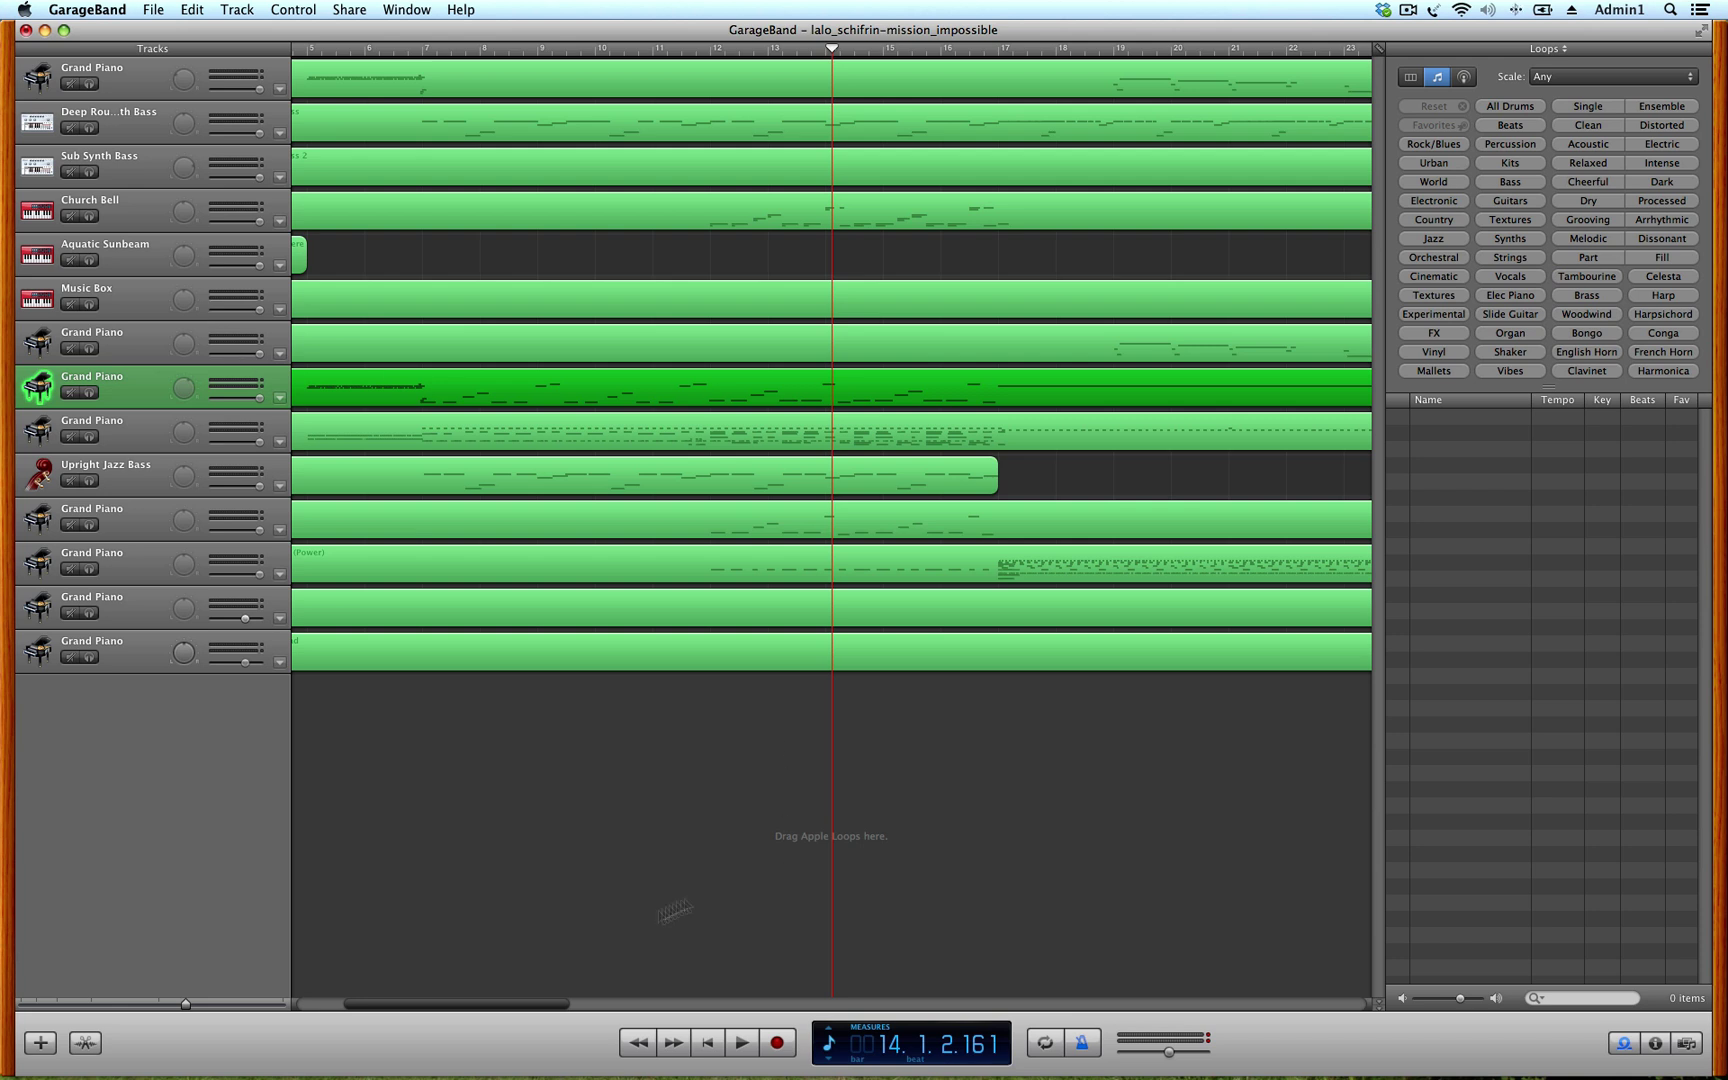
left_click_drag(531, 1005, 443, 997)
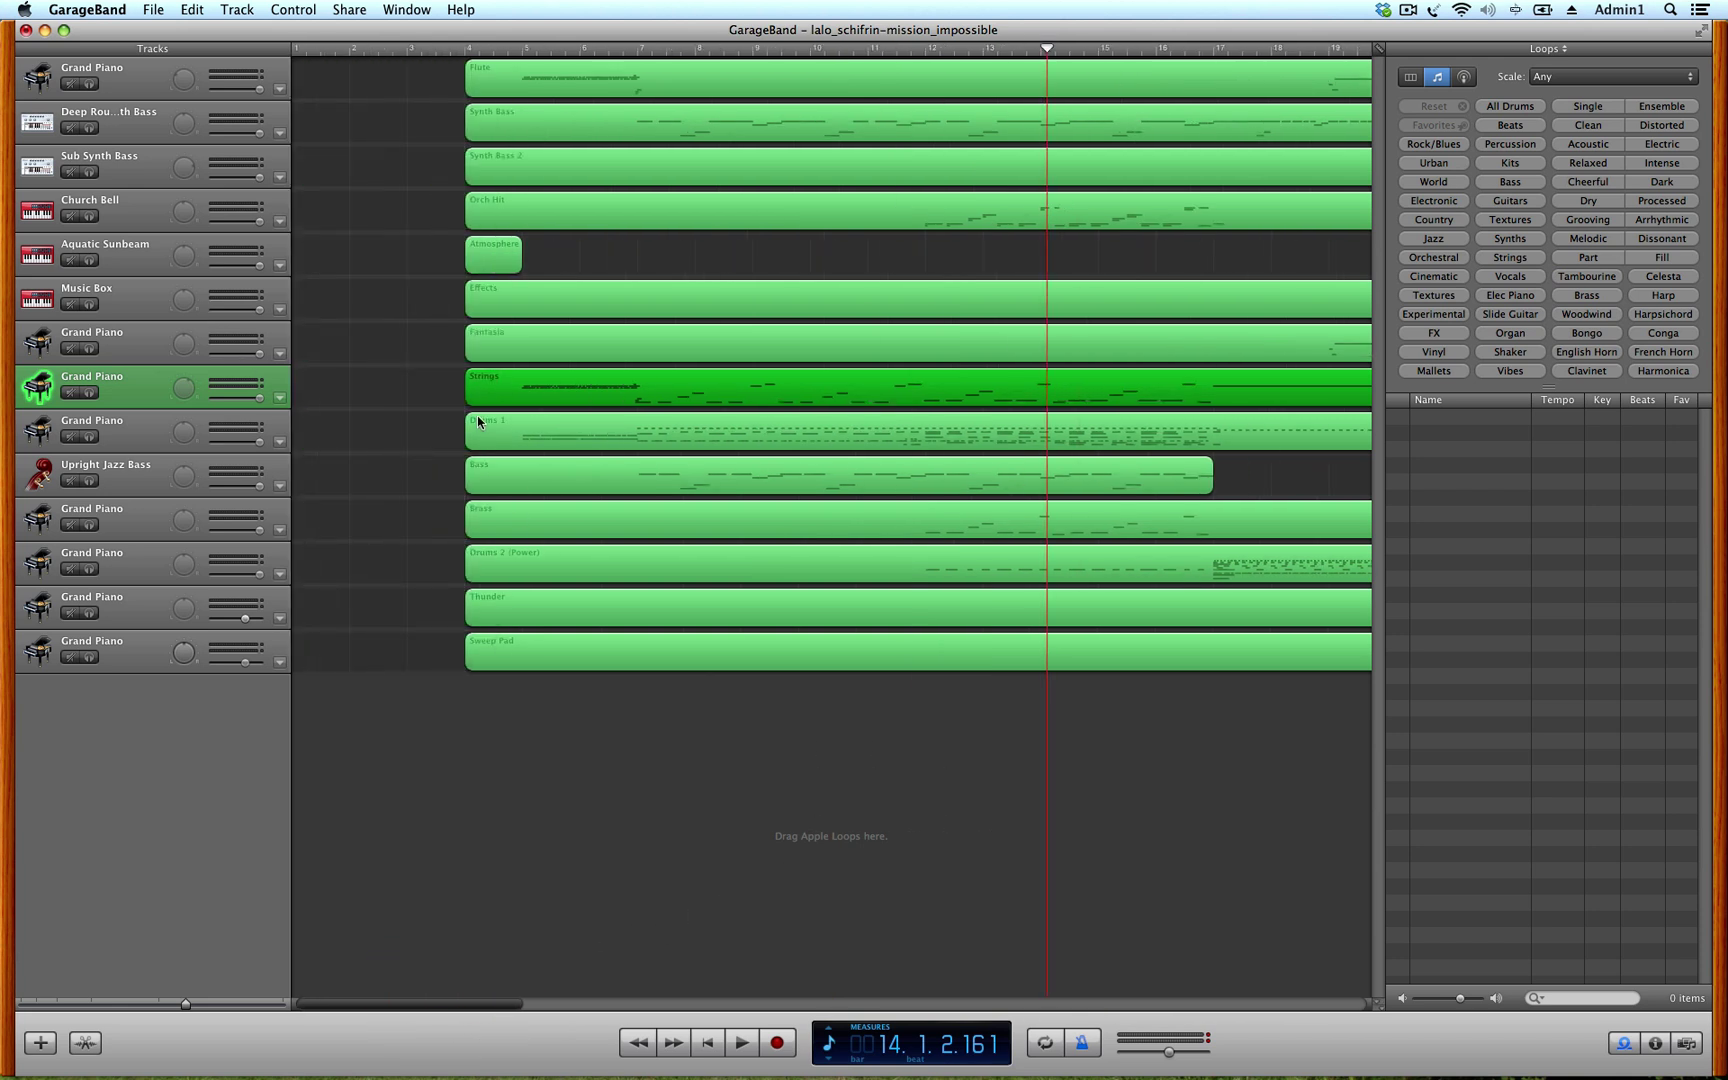
left_click(690, 80)
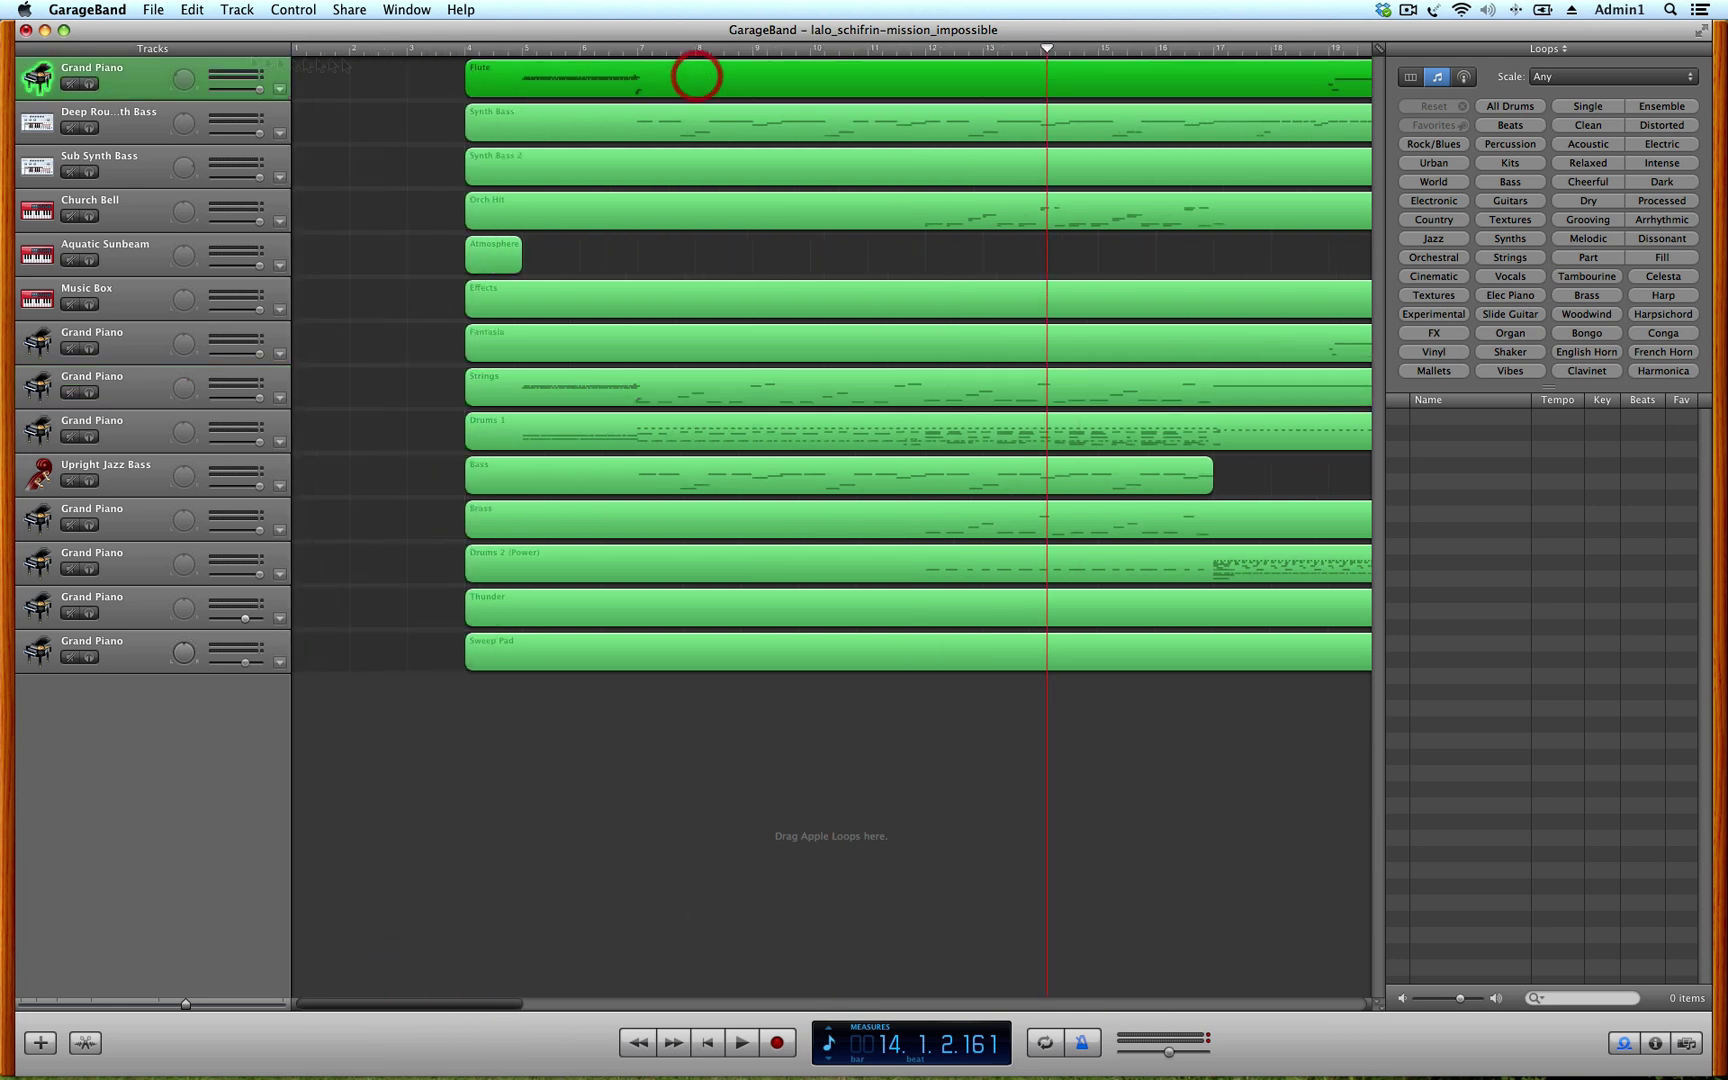
left_click(131, 73)
double_click(1352, 84)
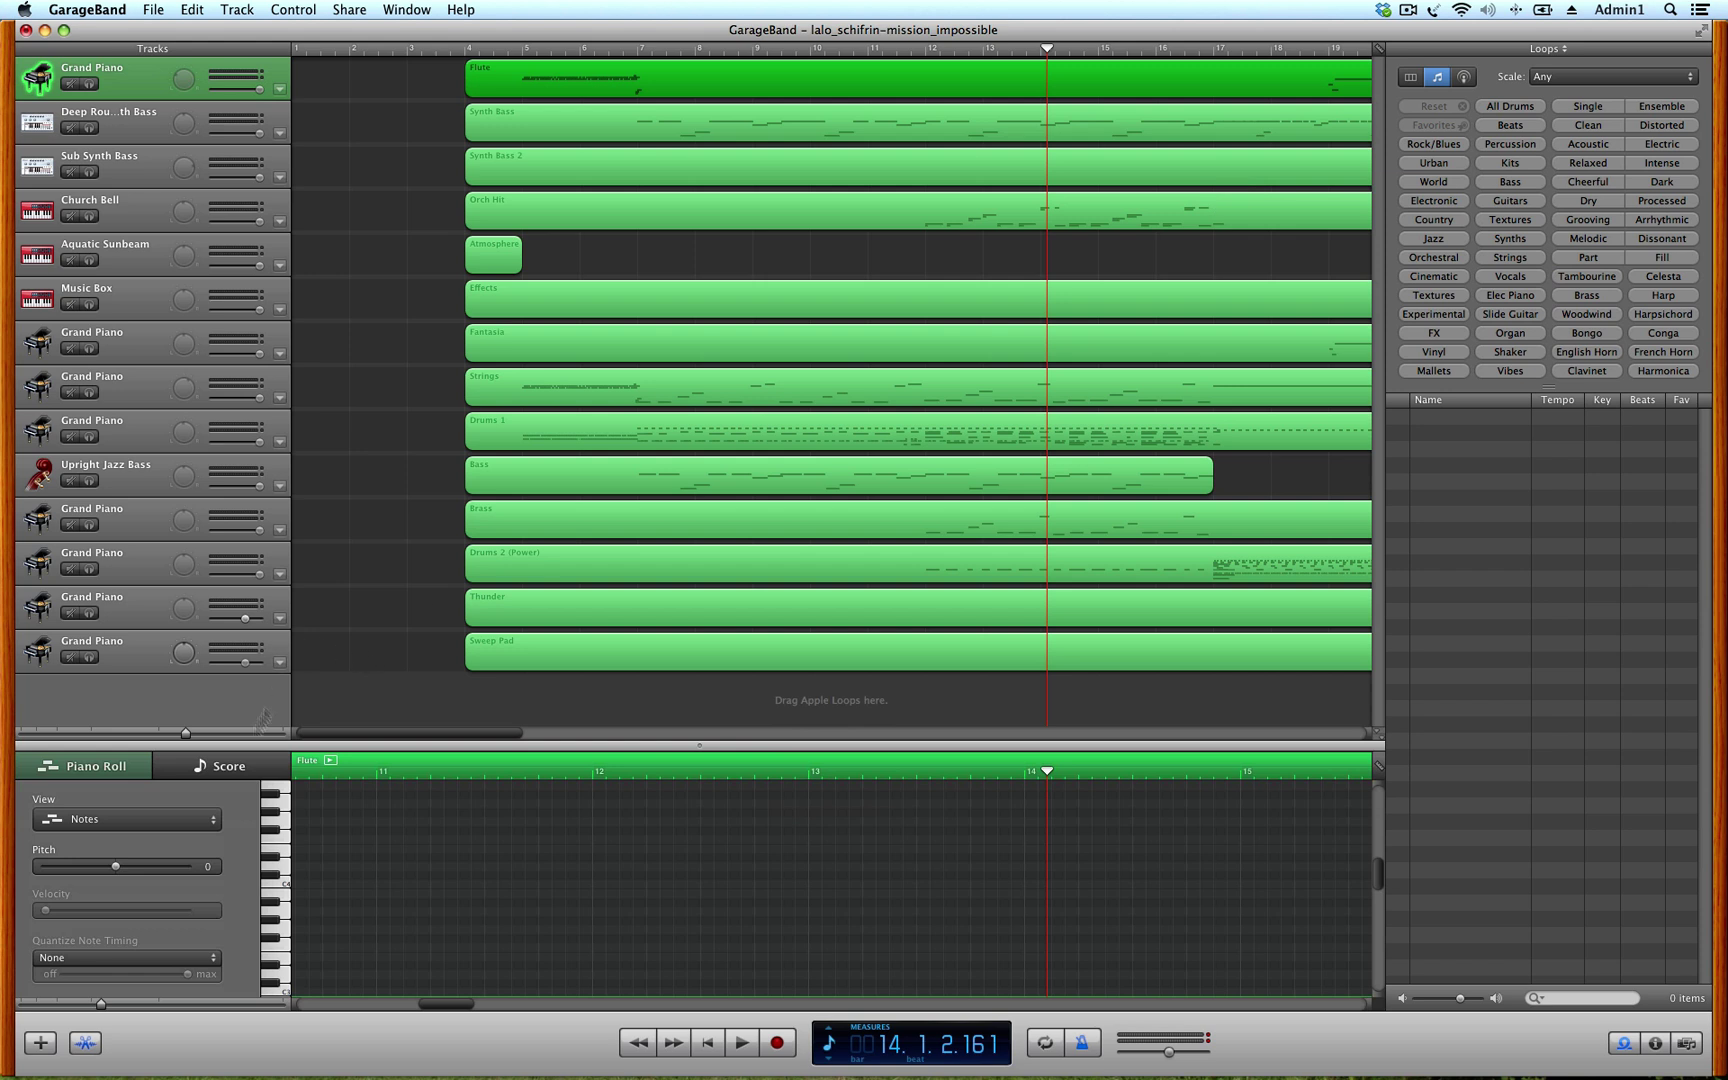
left_click(230, 766)
left_click_drag(425, 1004, 640, 1004)
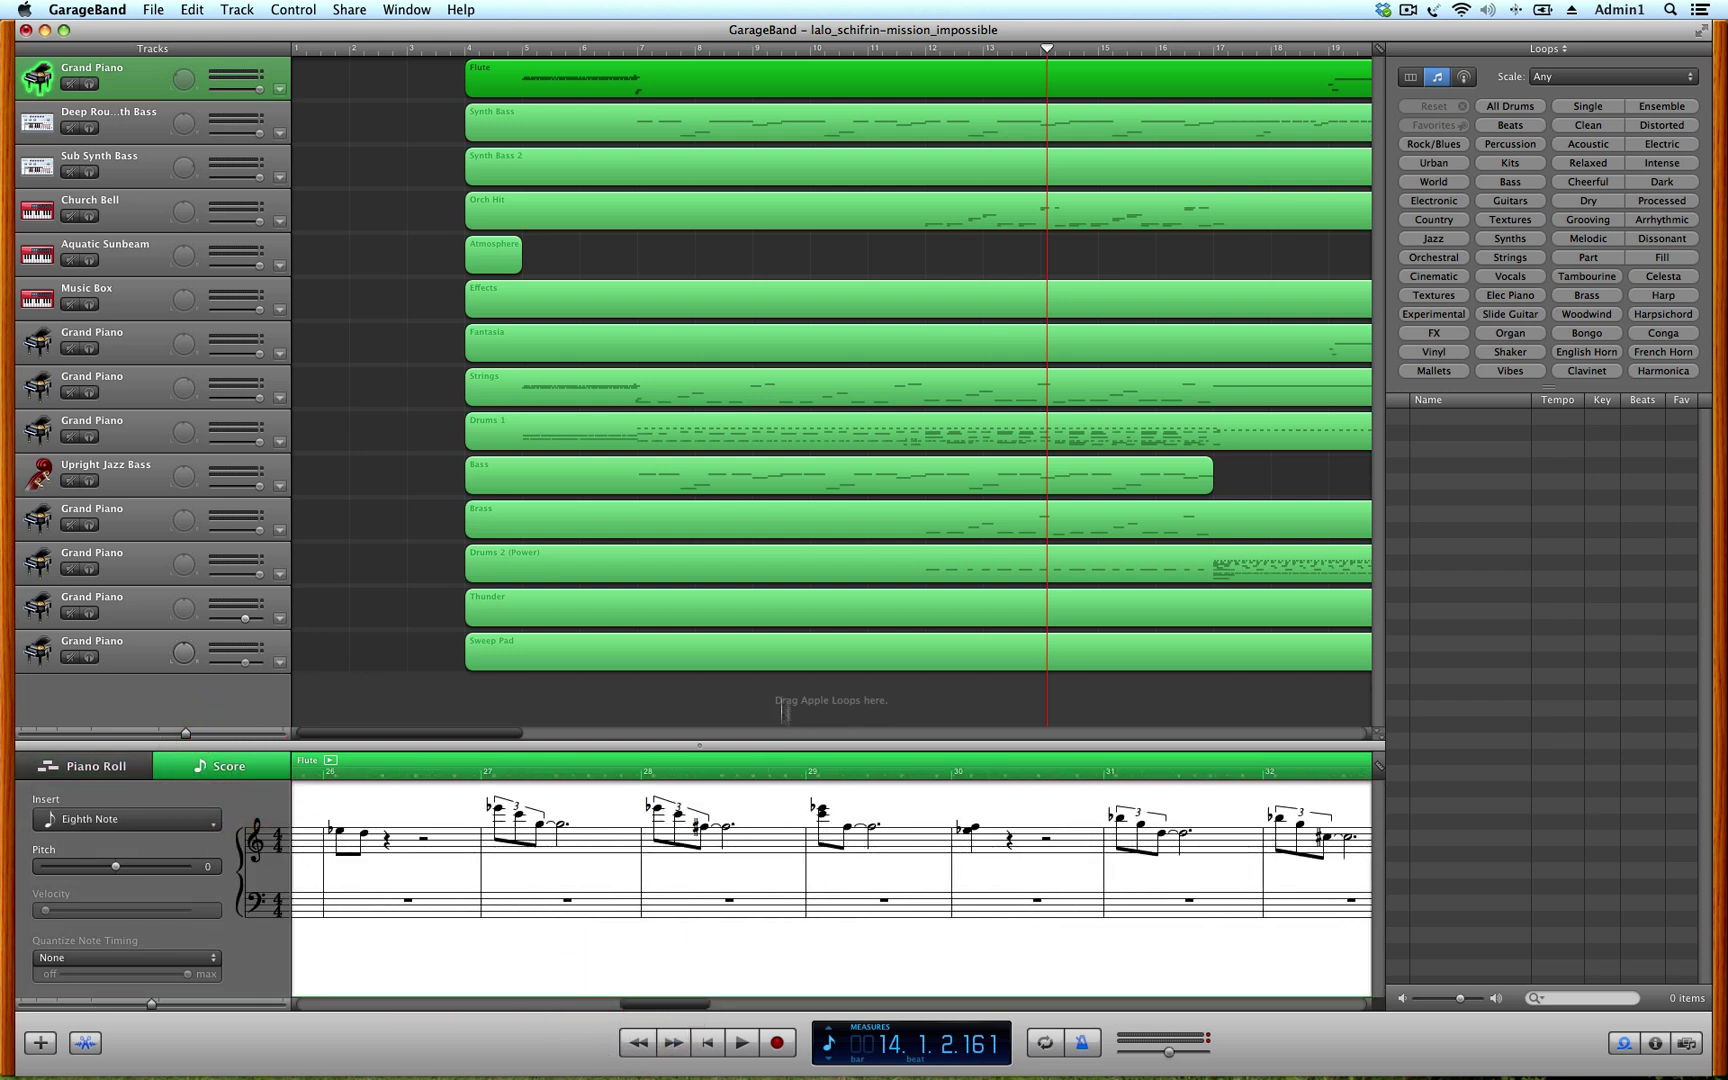
Quit GarageBand and close the MIDI Zone browser window
left_click(80, 13)
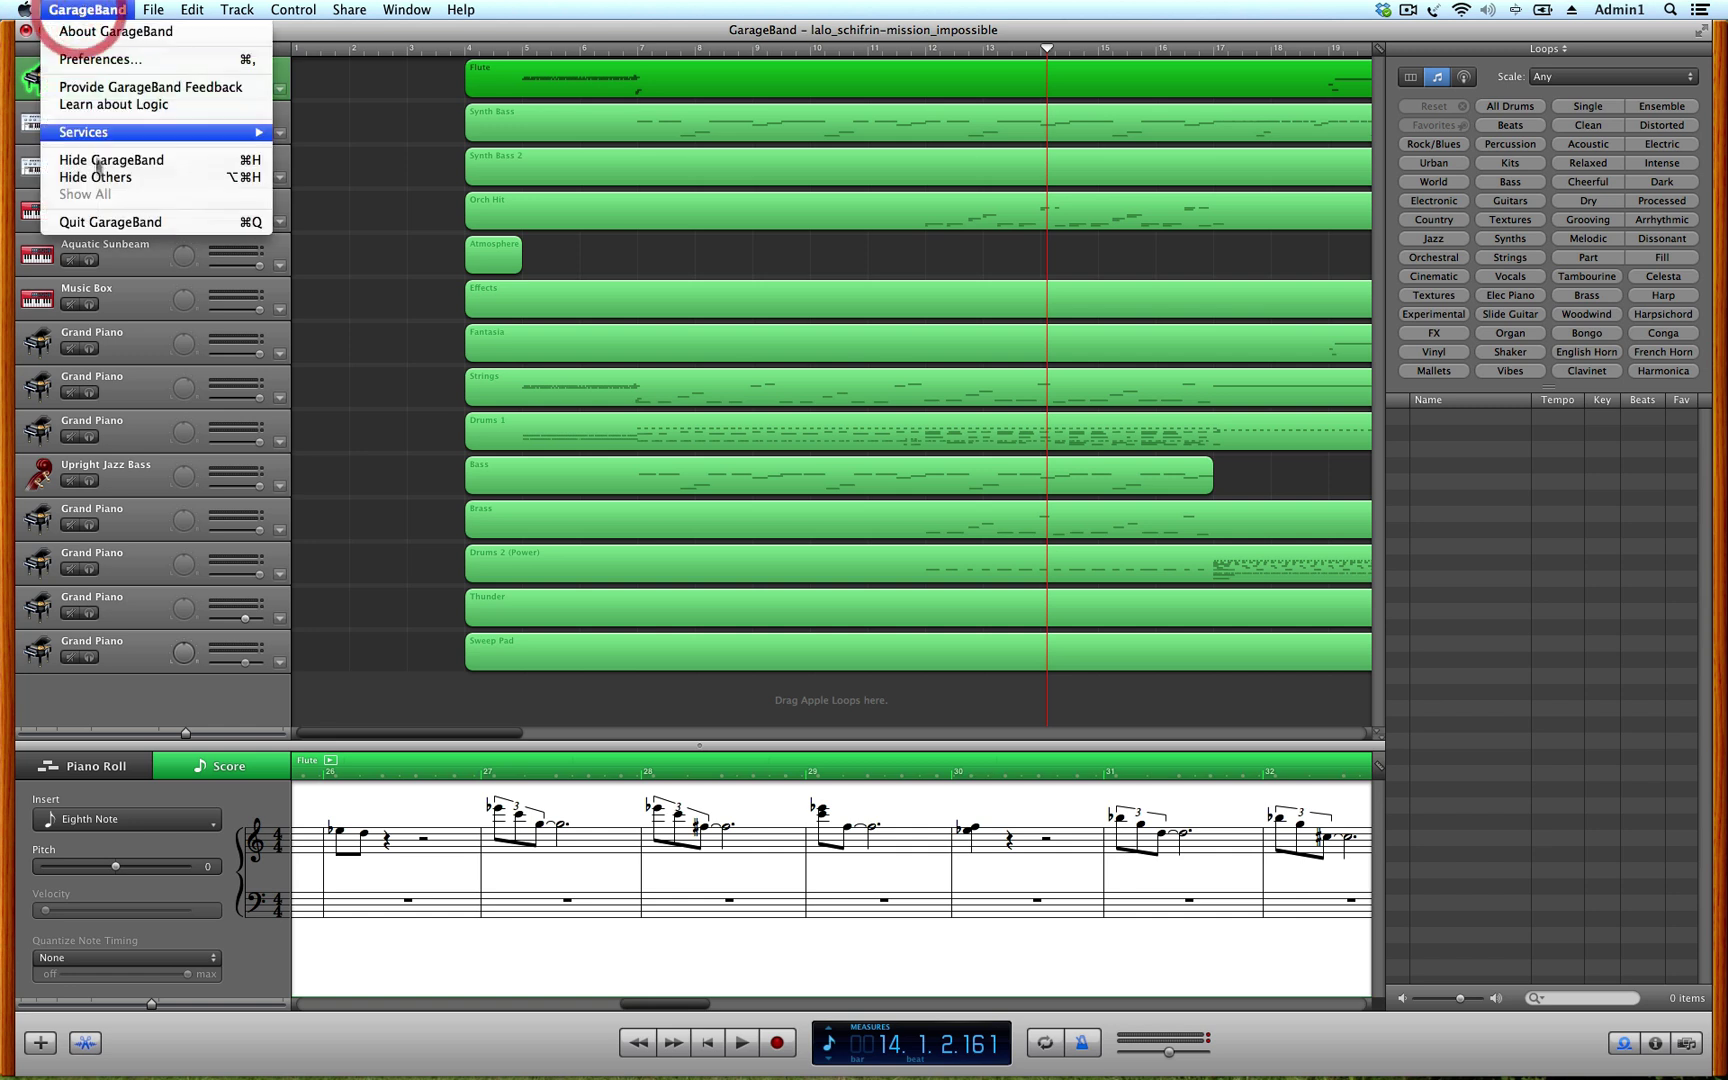
left_click(104, 220)
left_click(768, 143)
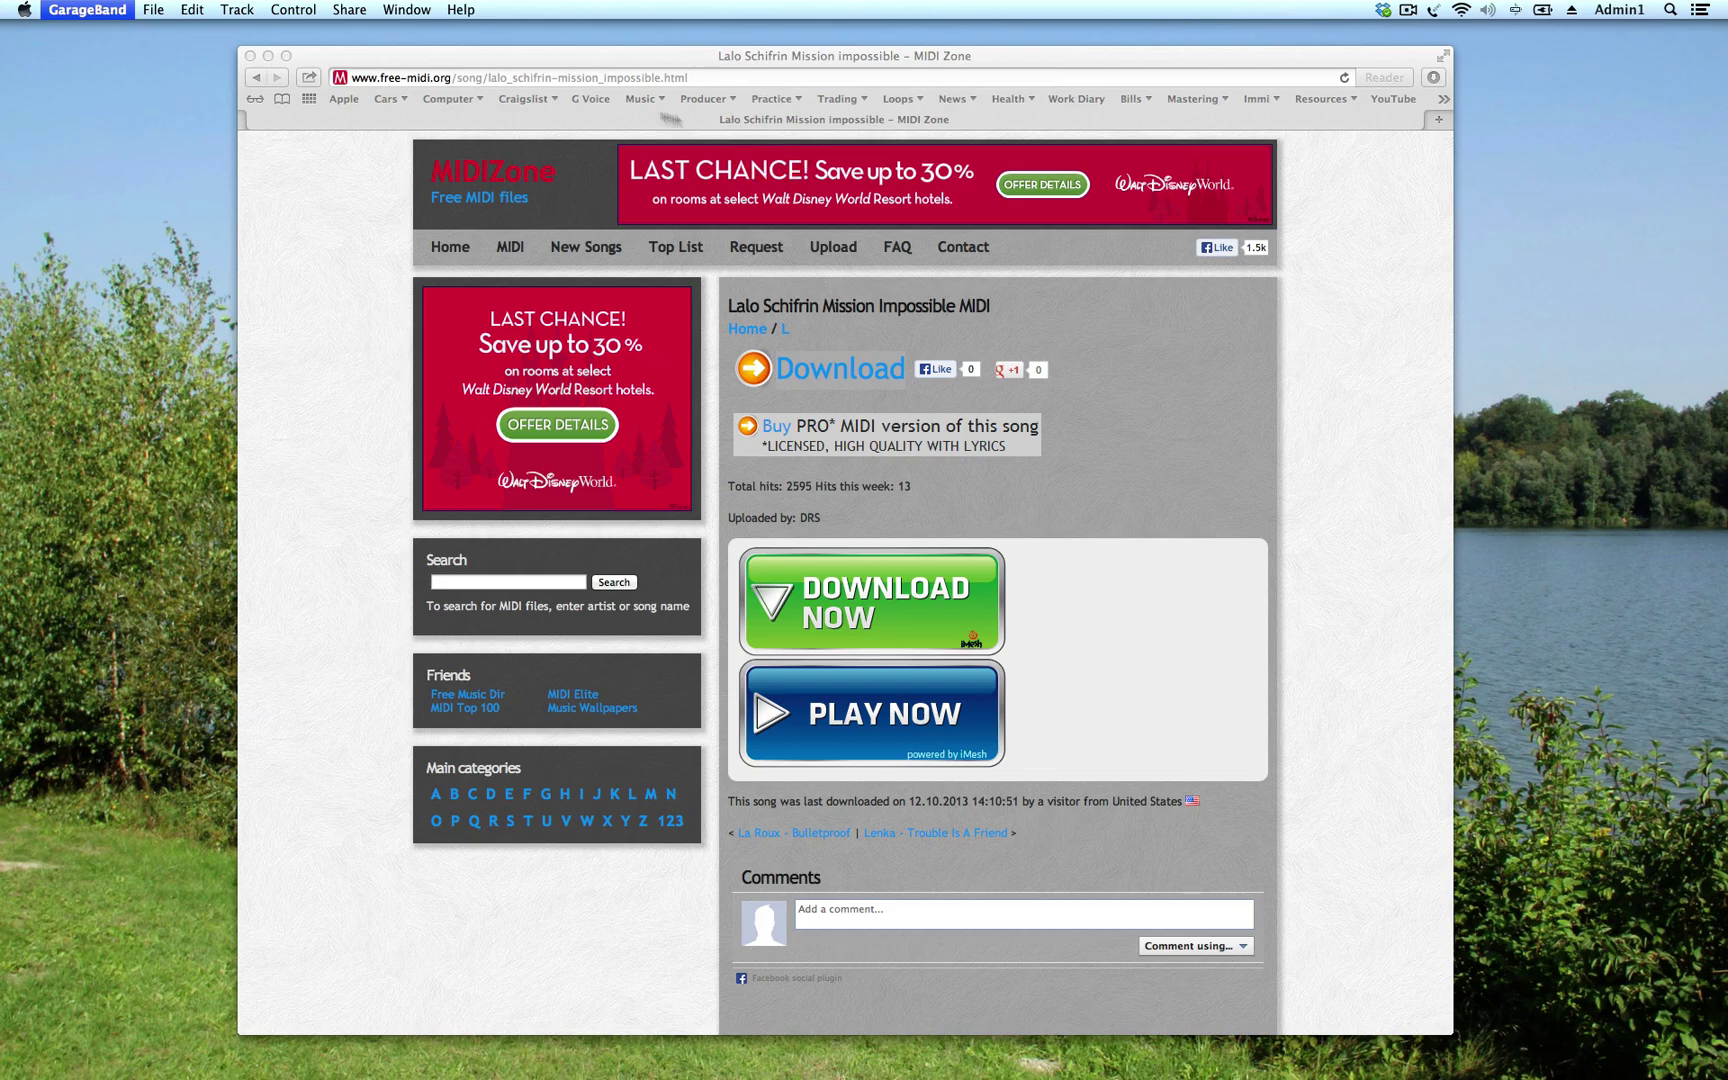
left_click(250, 57)
Switch to Logic Pro X, find and open lalo_schifrin-mission_impossible.mid with Spotlight, and decline downloading the missing content
mouse_move(885, 1045)
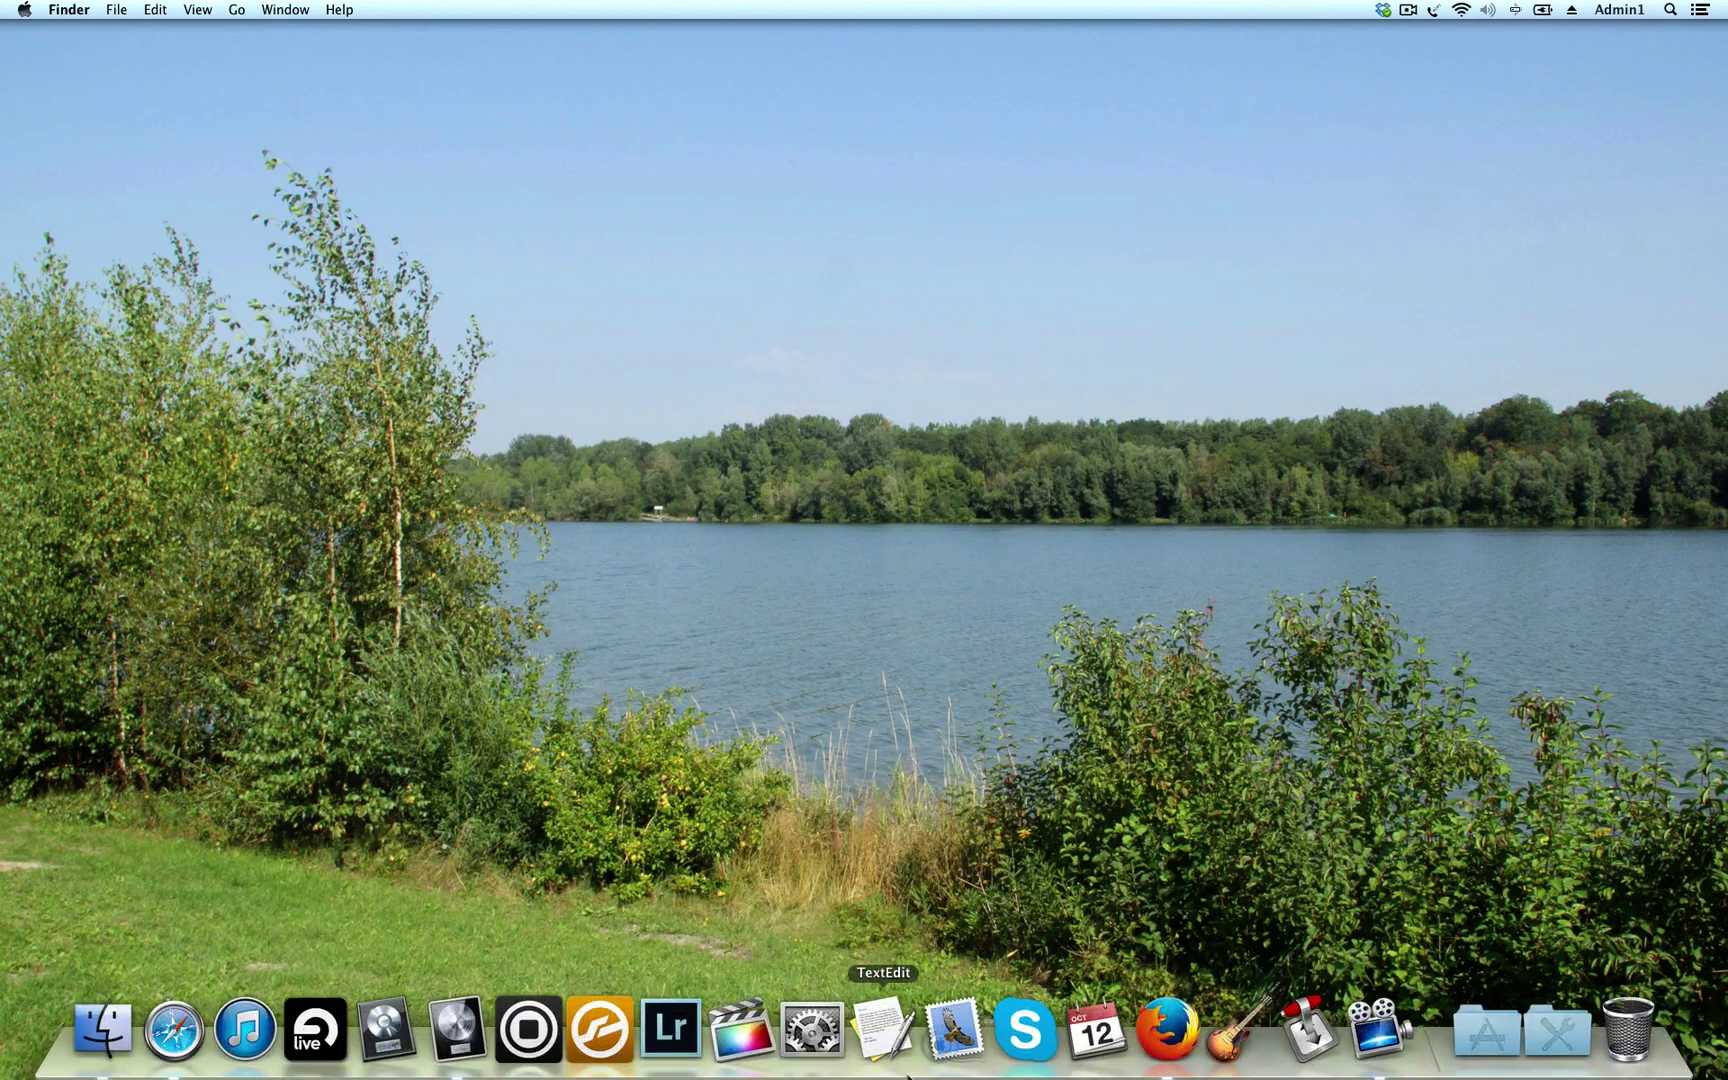
left_click(460, 1030)
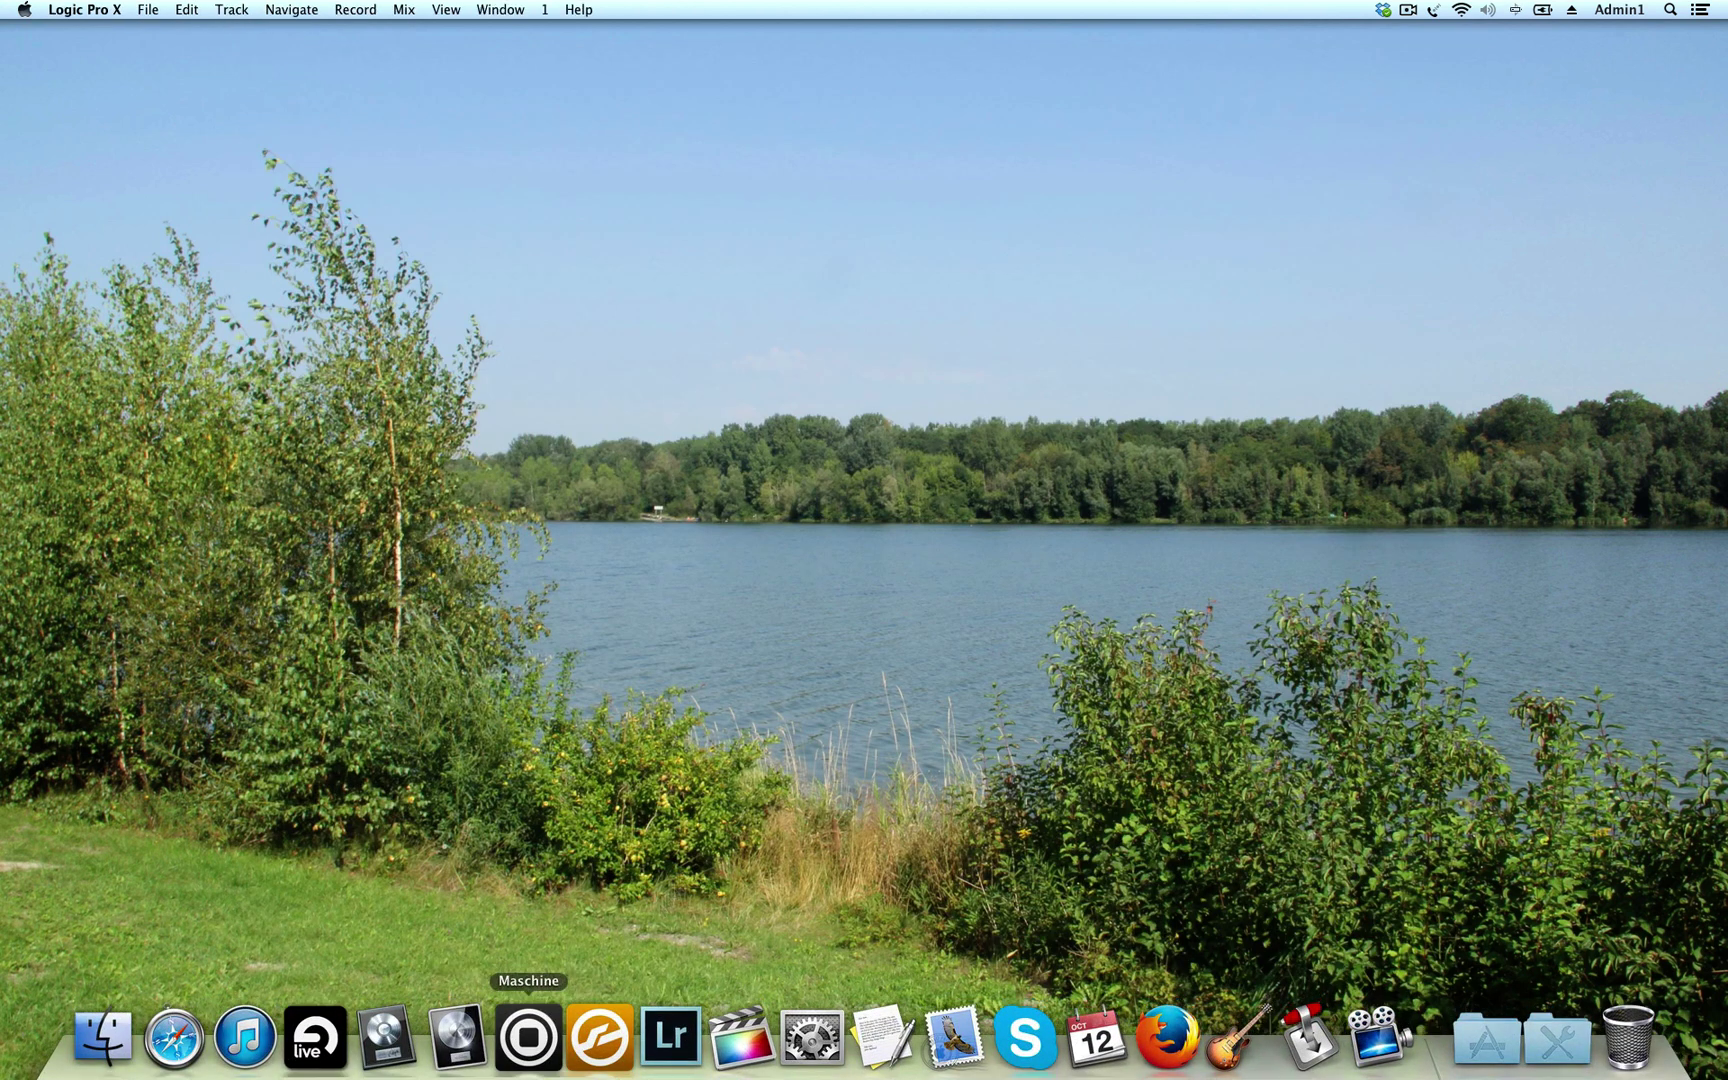
left_click(1669, 9)
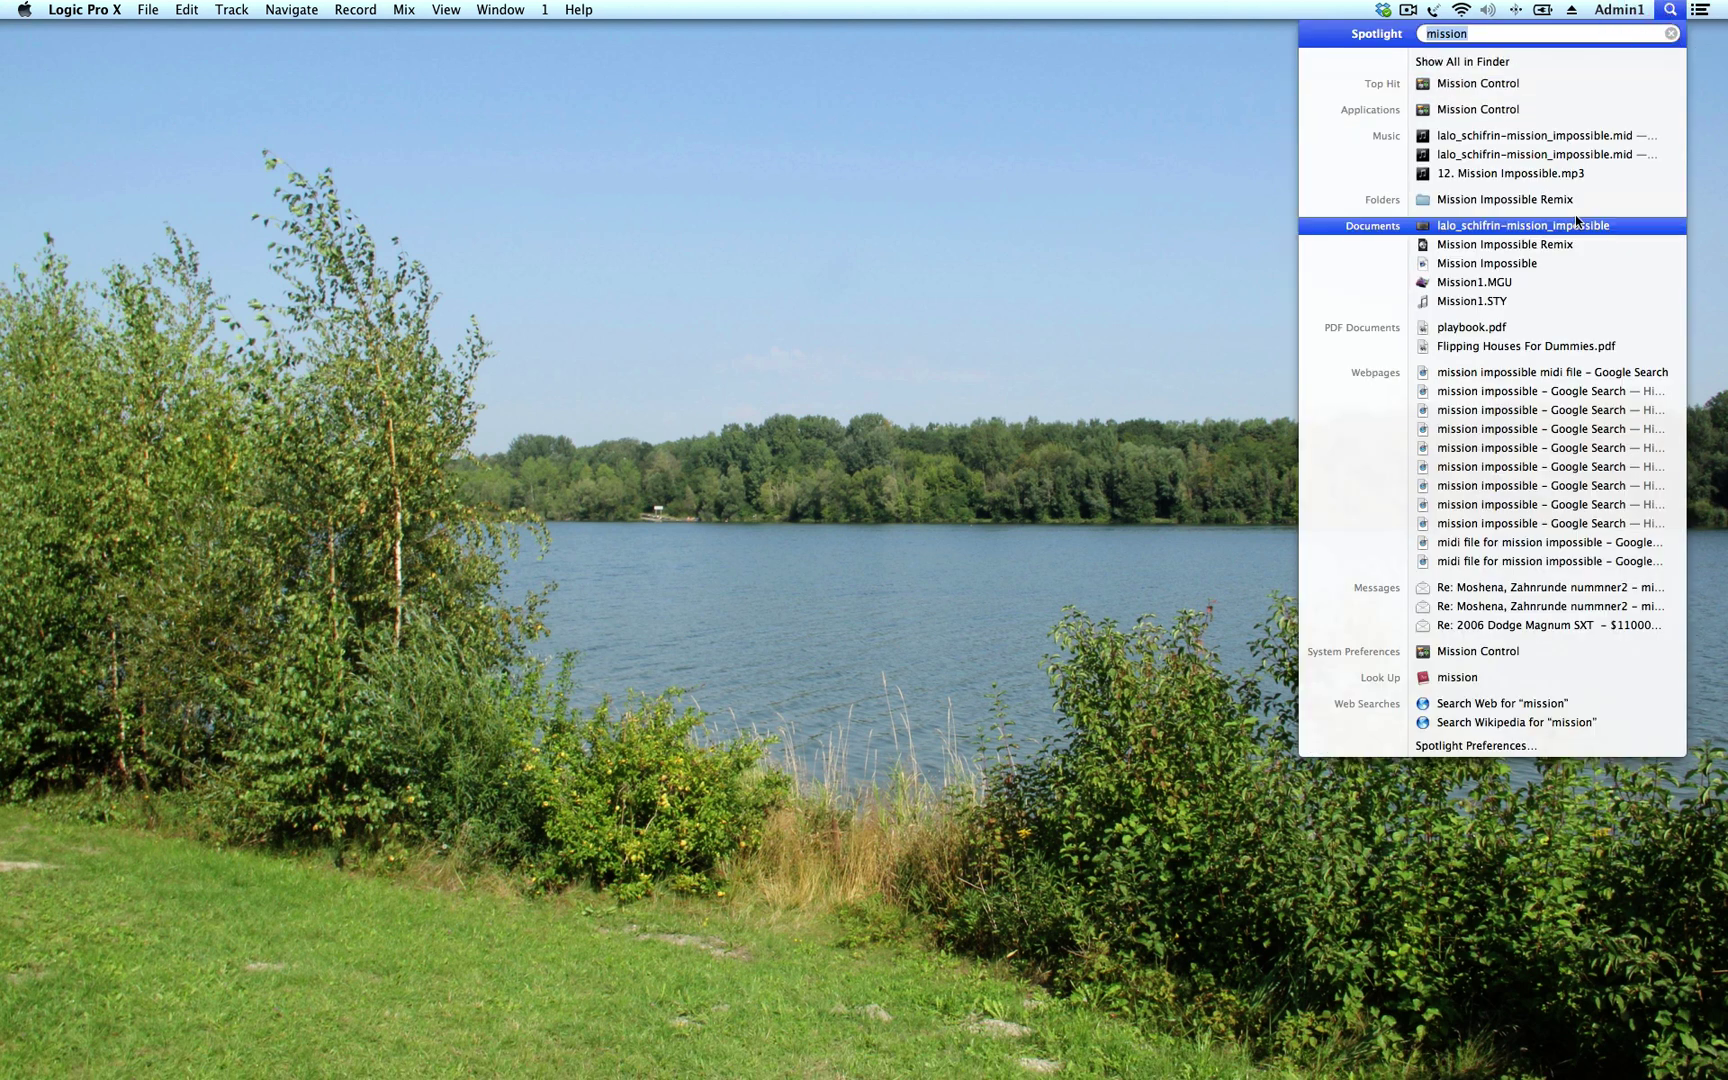
left_click(1543, 135)
left_click(988, 365)
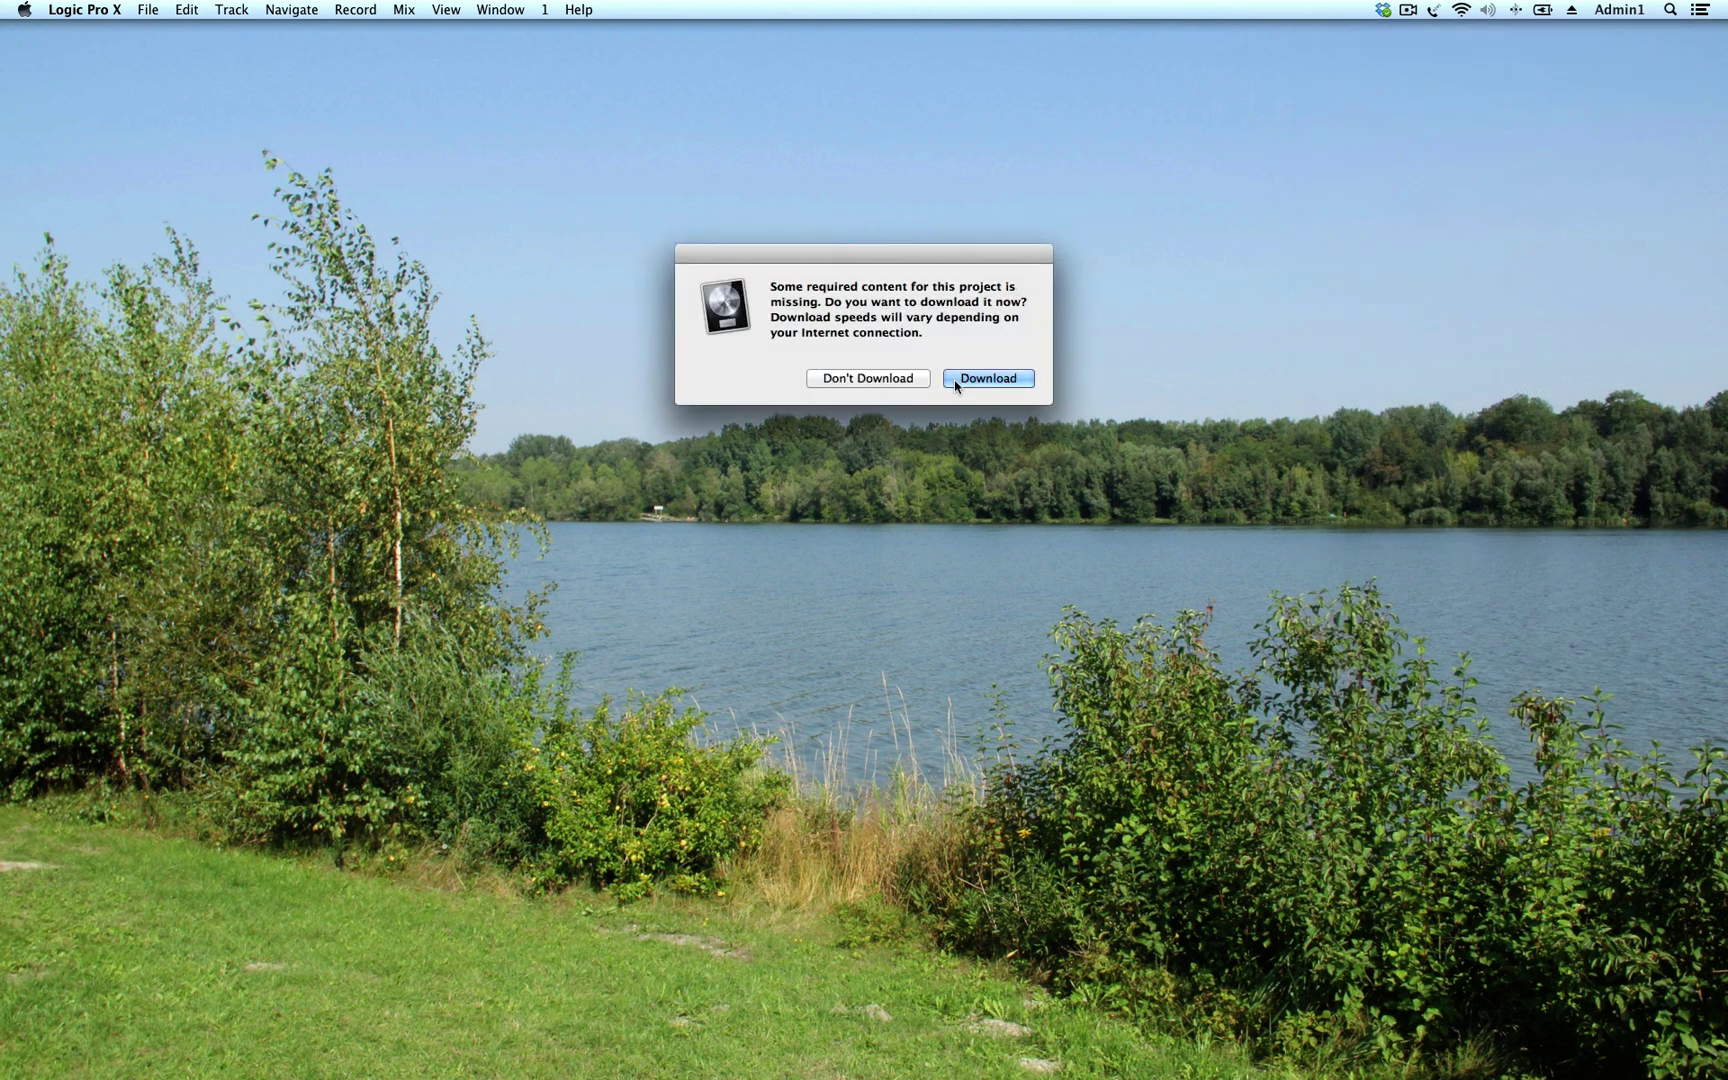
left_click(900, 377)
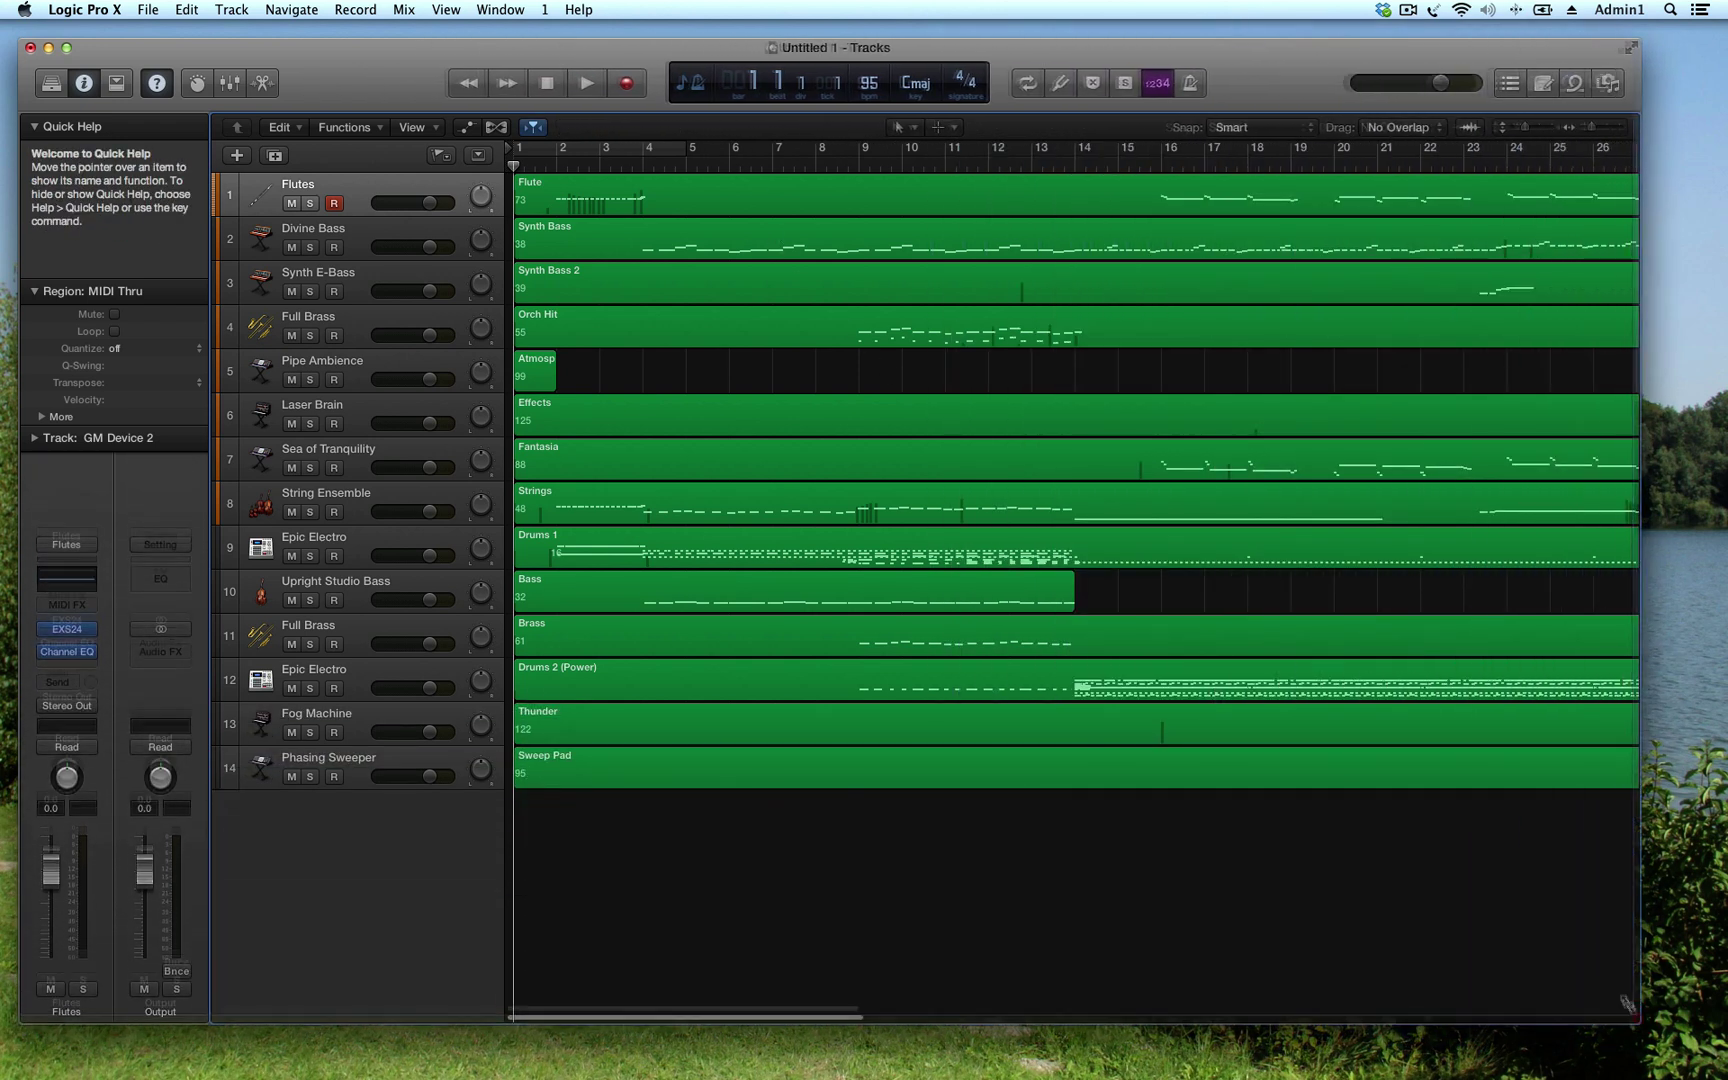
Play the imported song from around bar 16 and lower the Output channel level to -9.0 dB
key("space")
left_click_drag(144, 870, 144, 905)
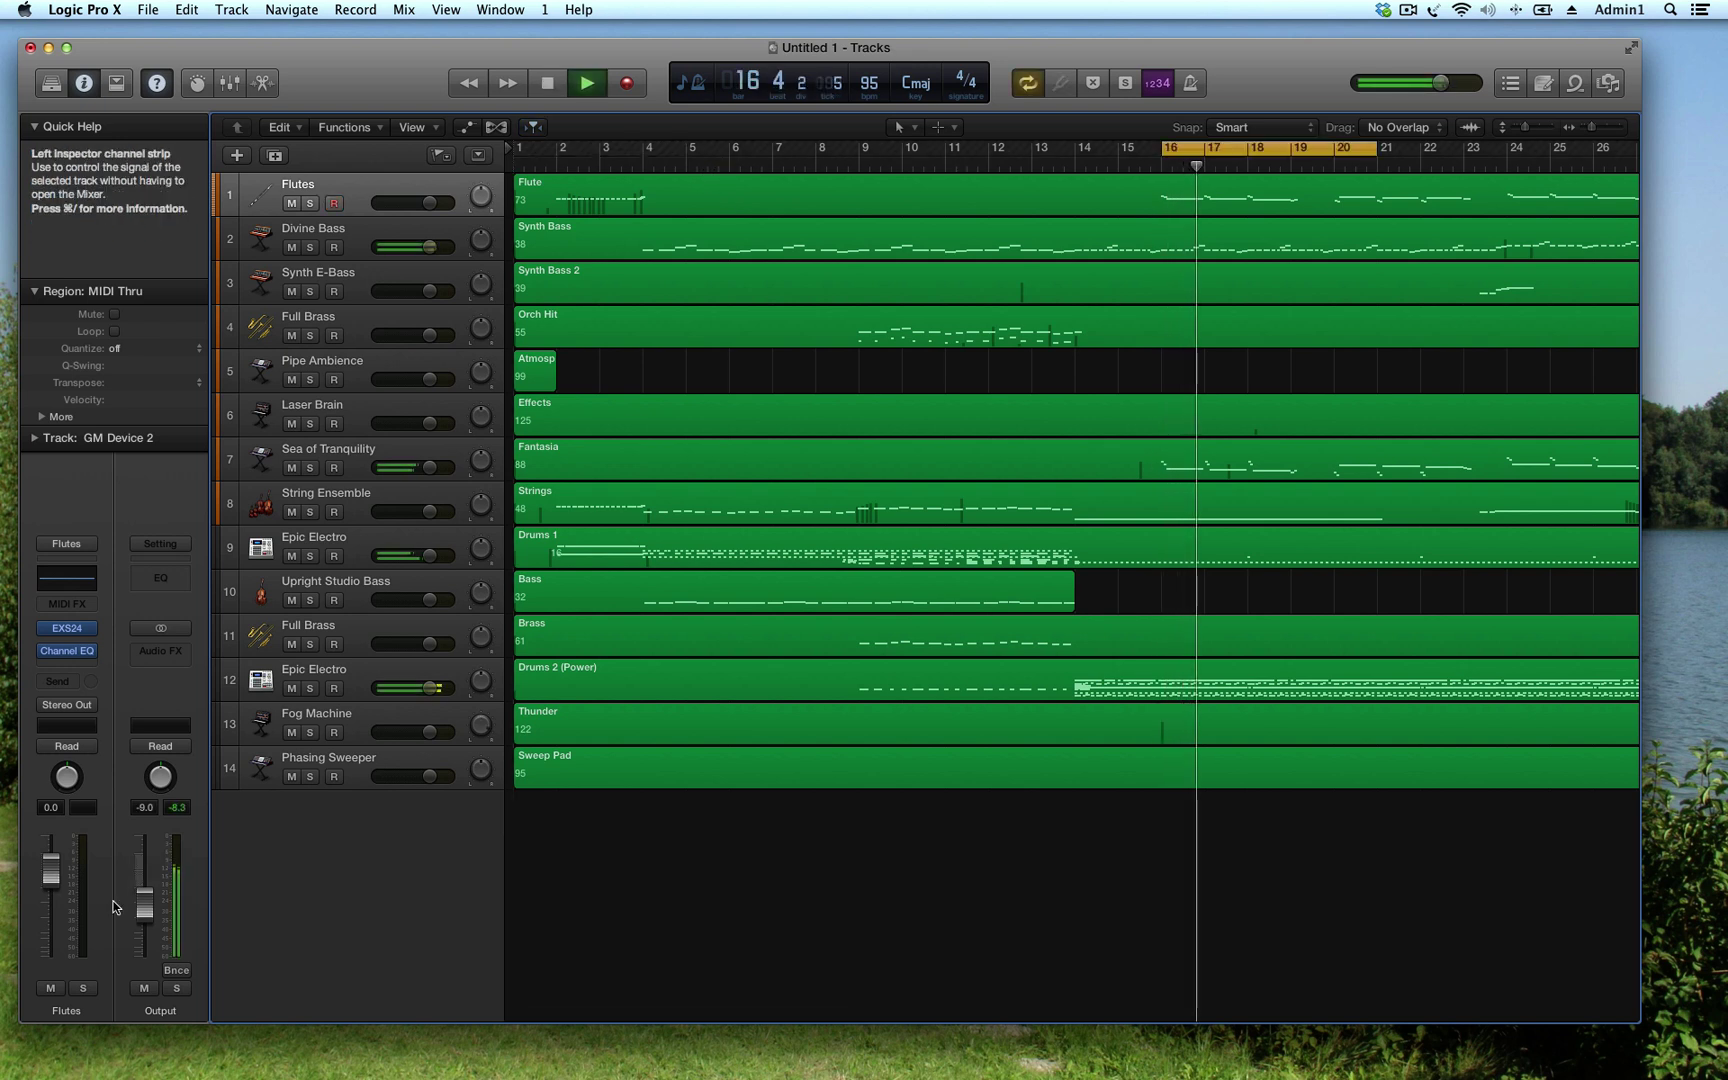
key("space")
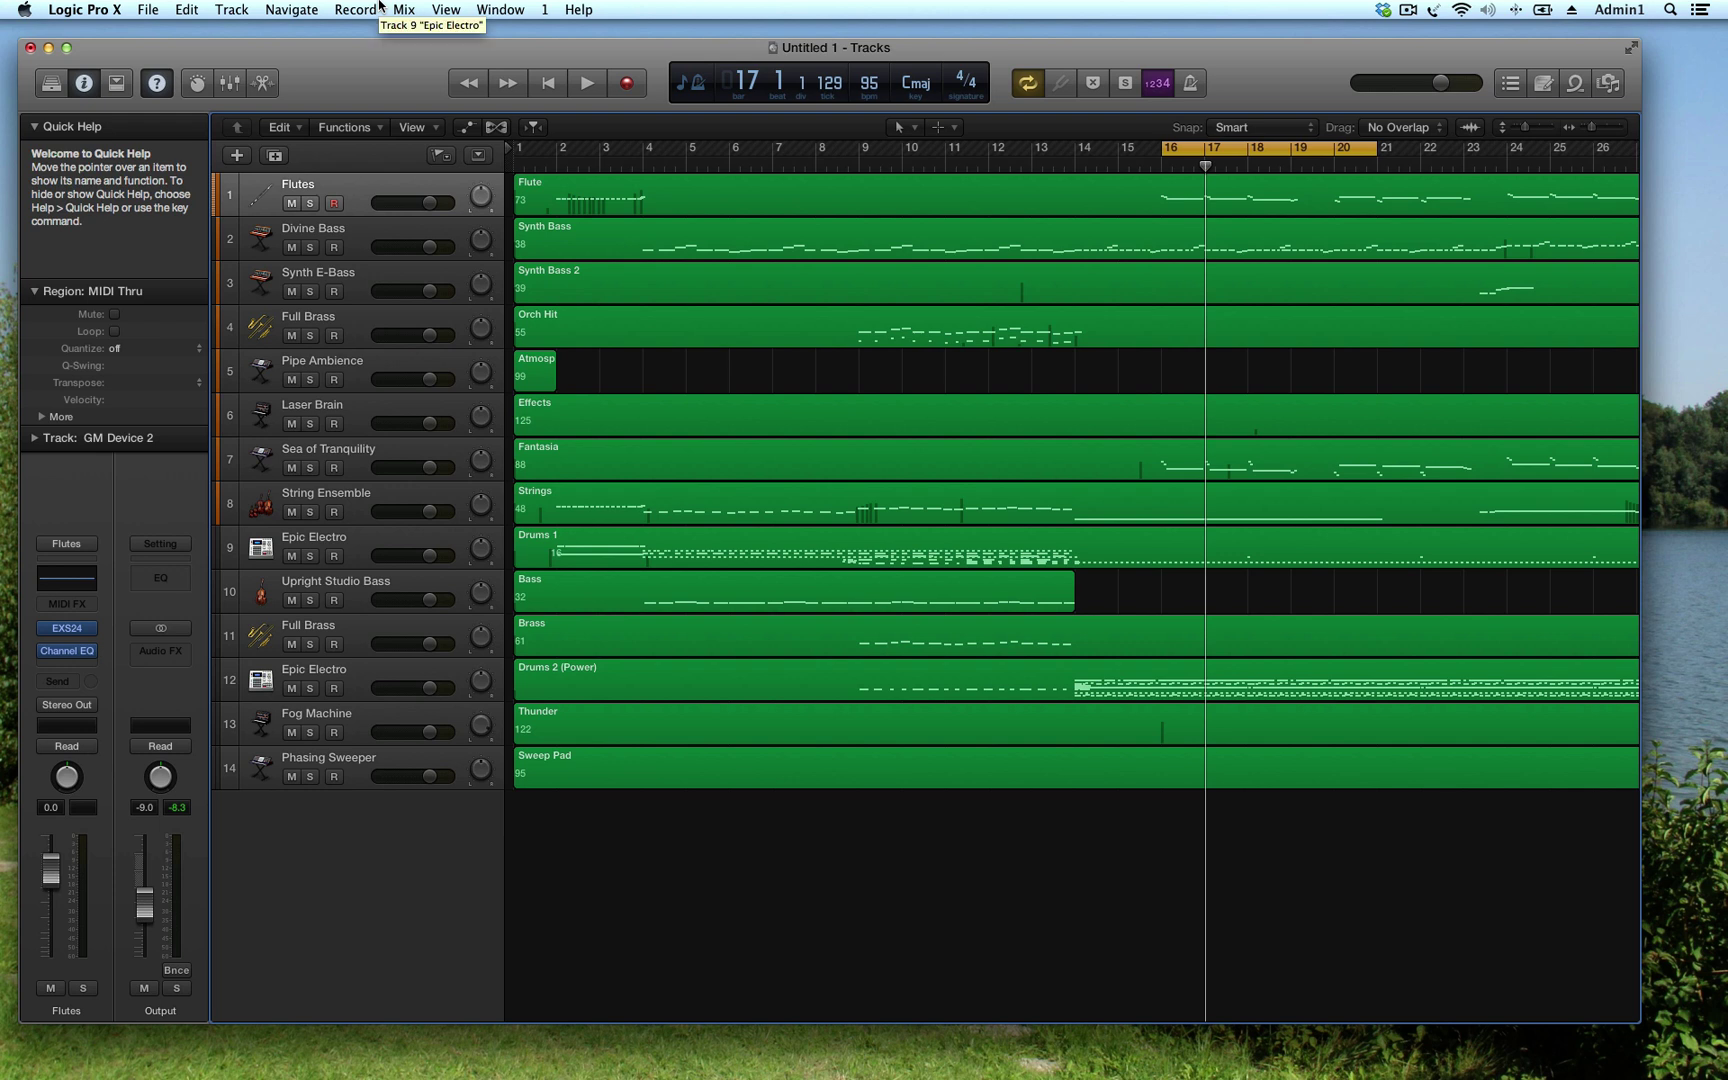
Solo the Flutes track and listen to a short passage of it from bar 16
left_click(344, 181)
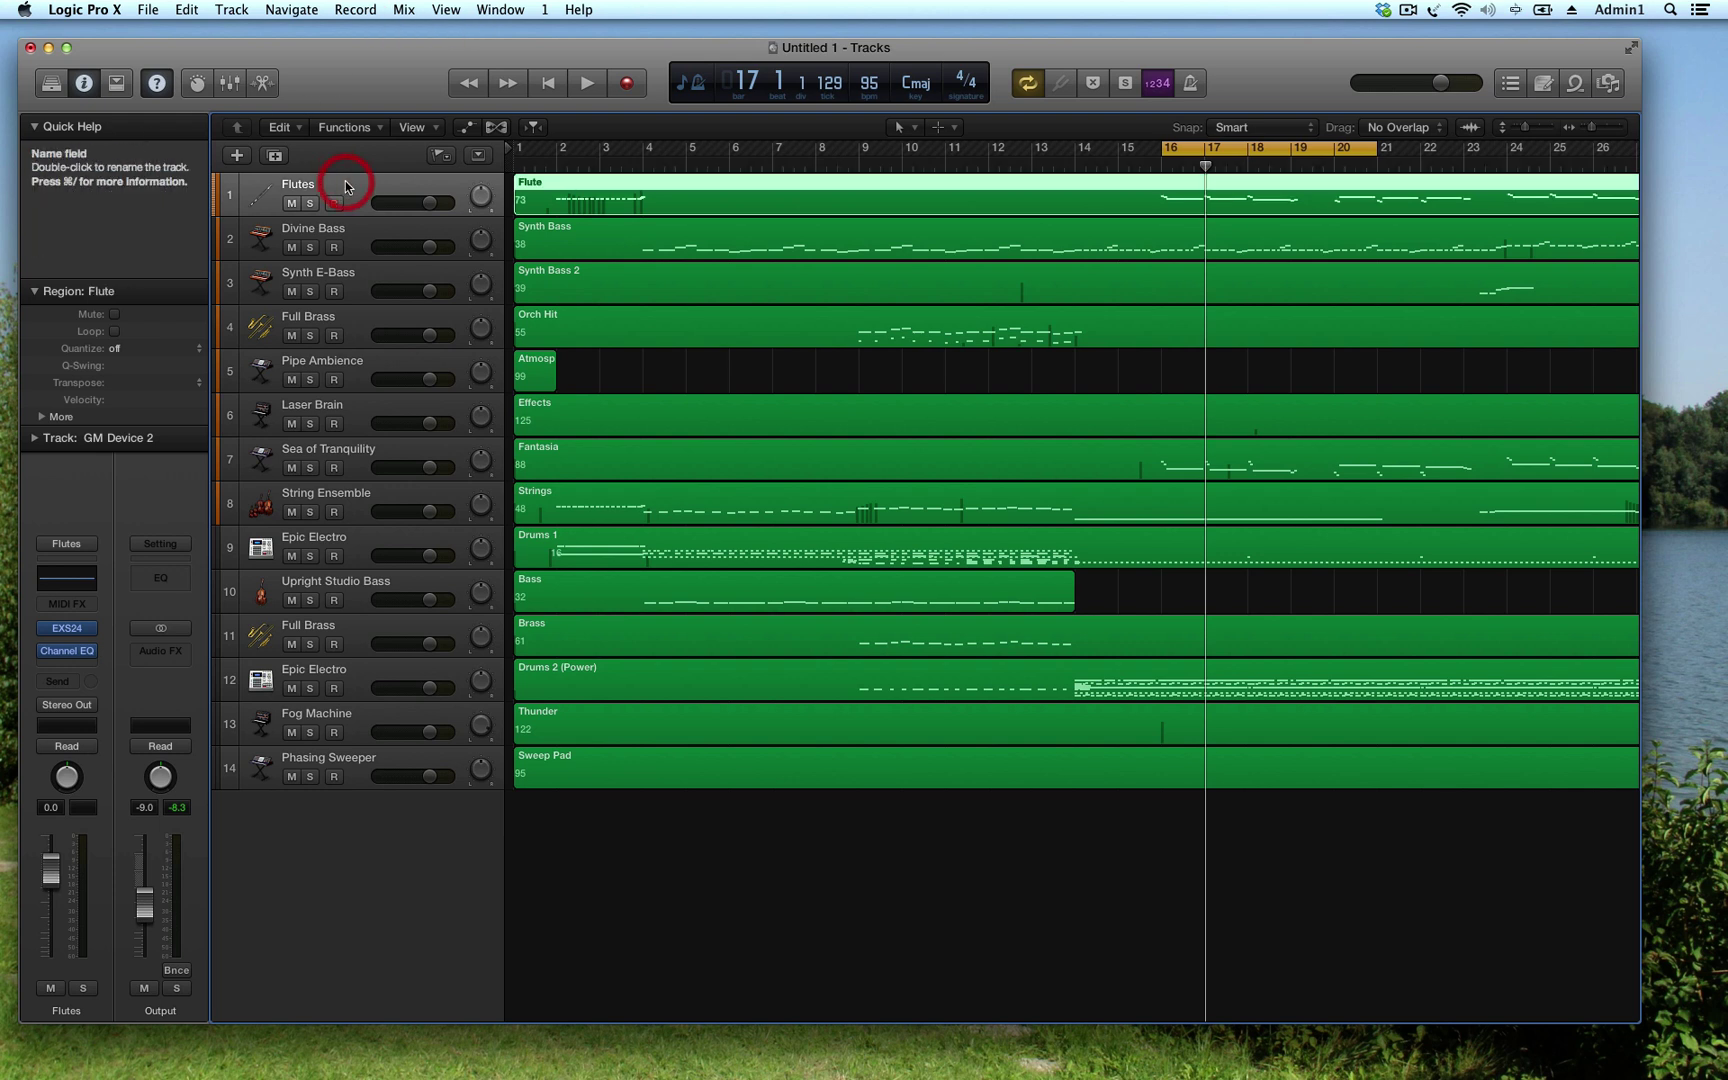
left_click(344, 231)
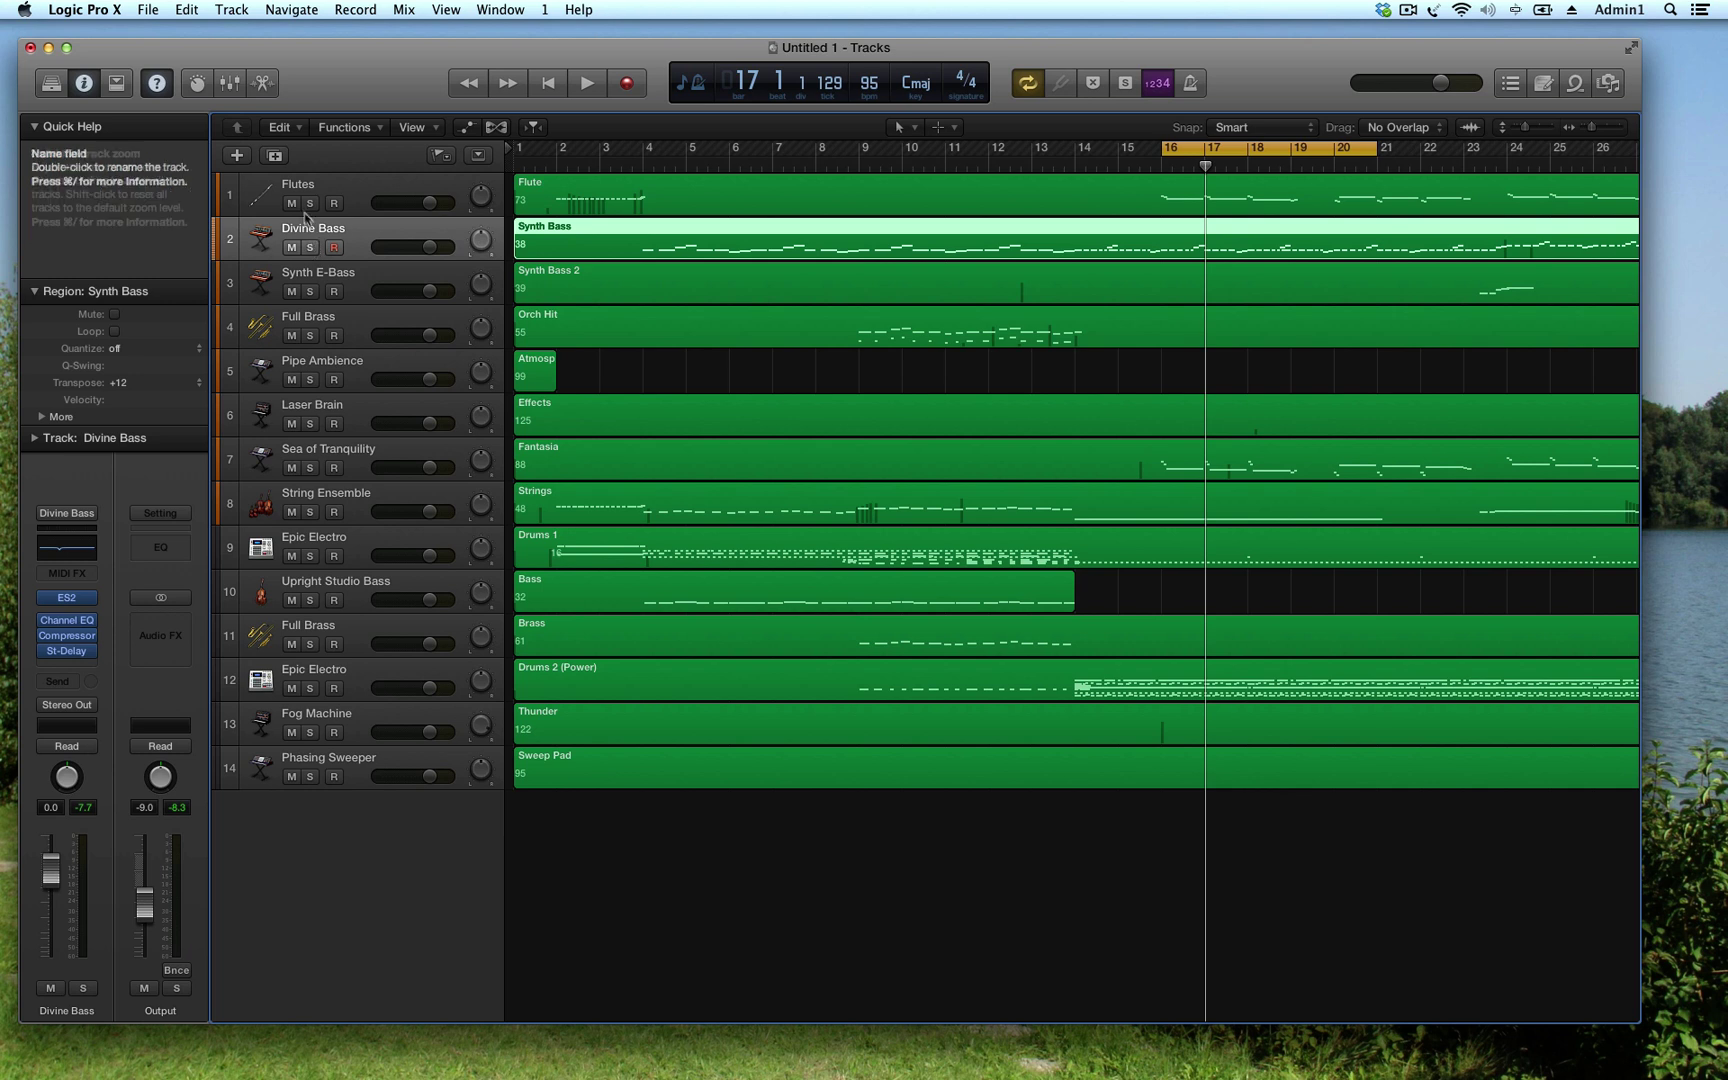
left_click(309, 204)
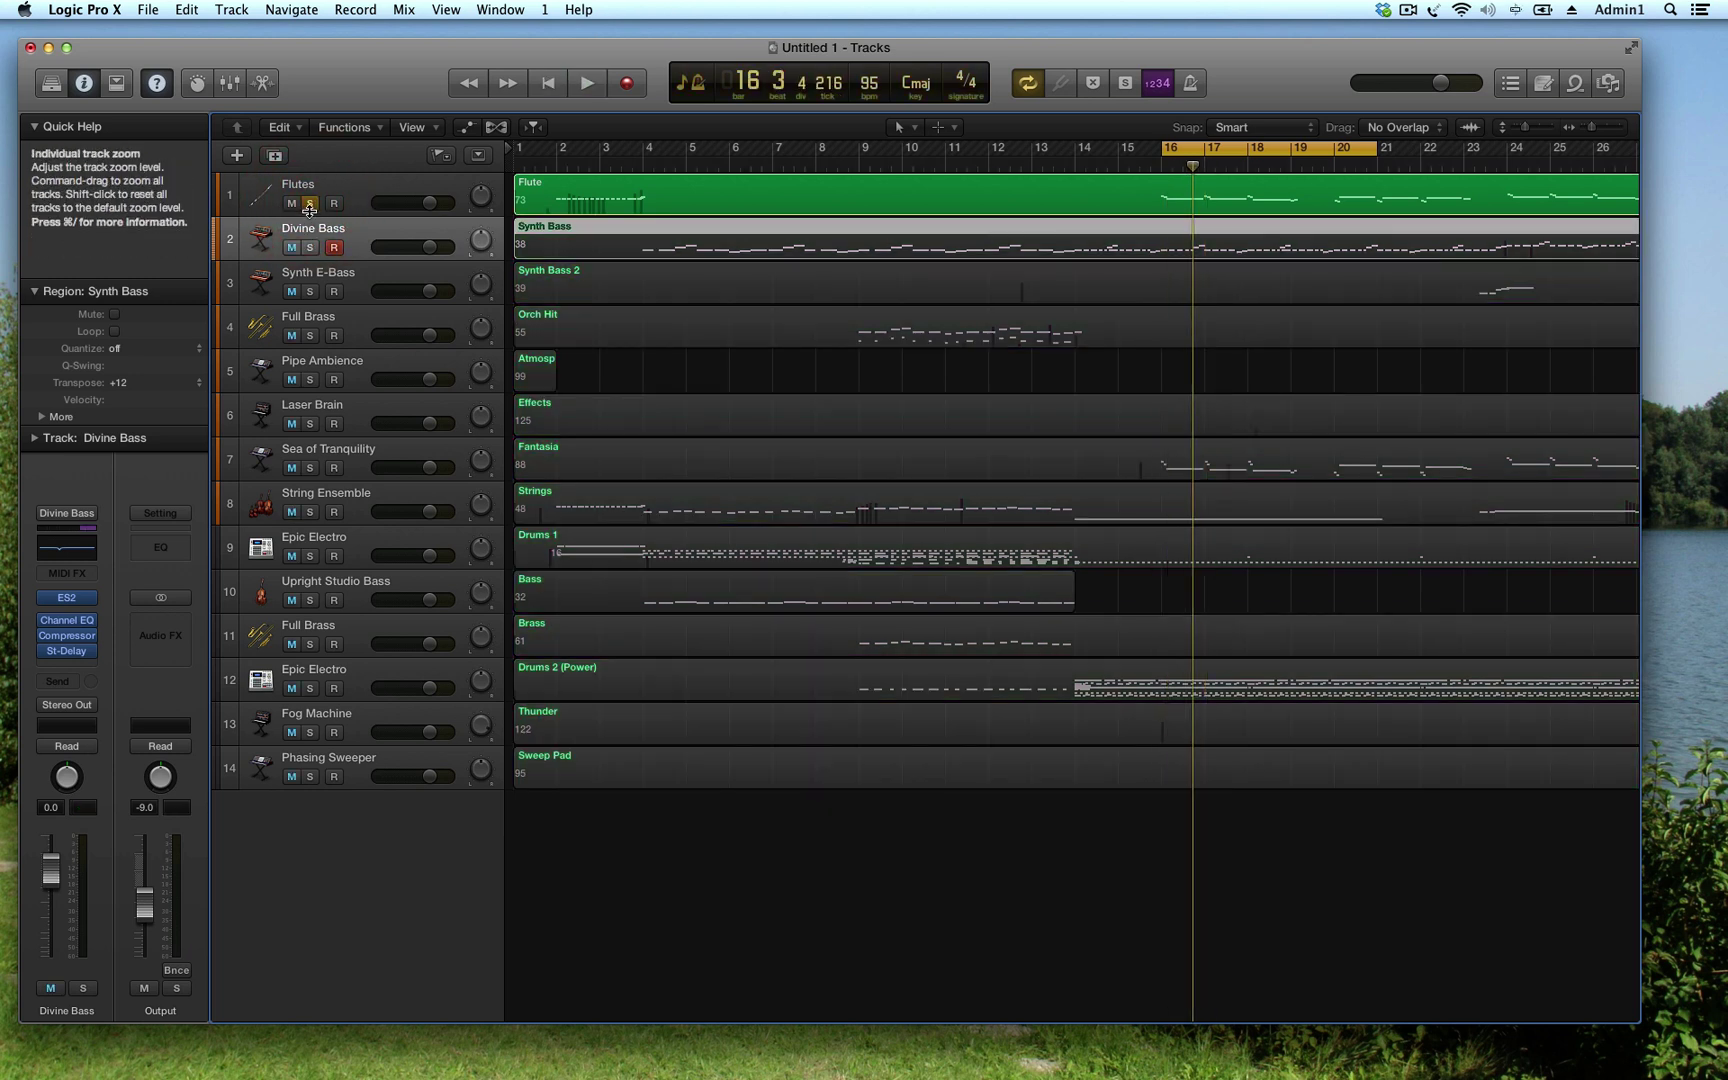
left_click(347, 190)
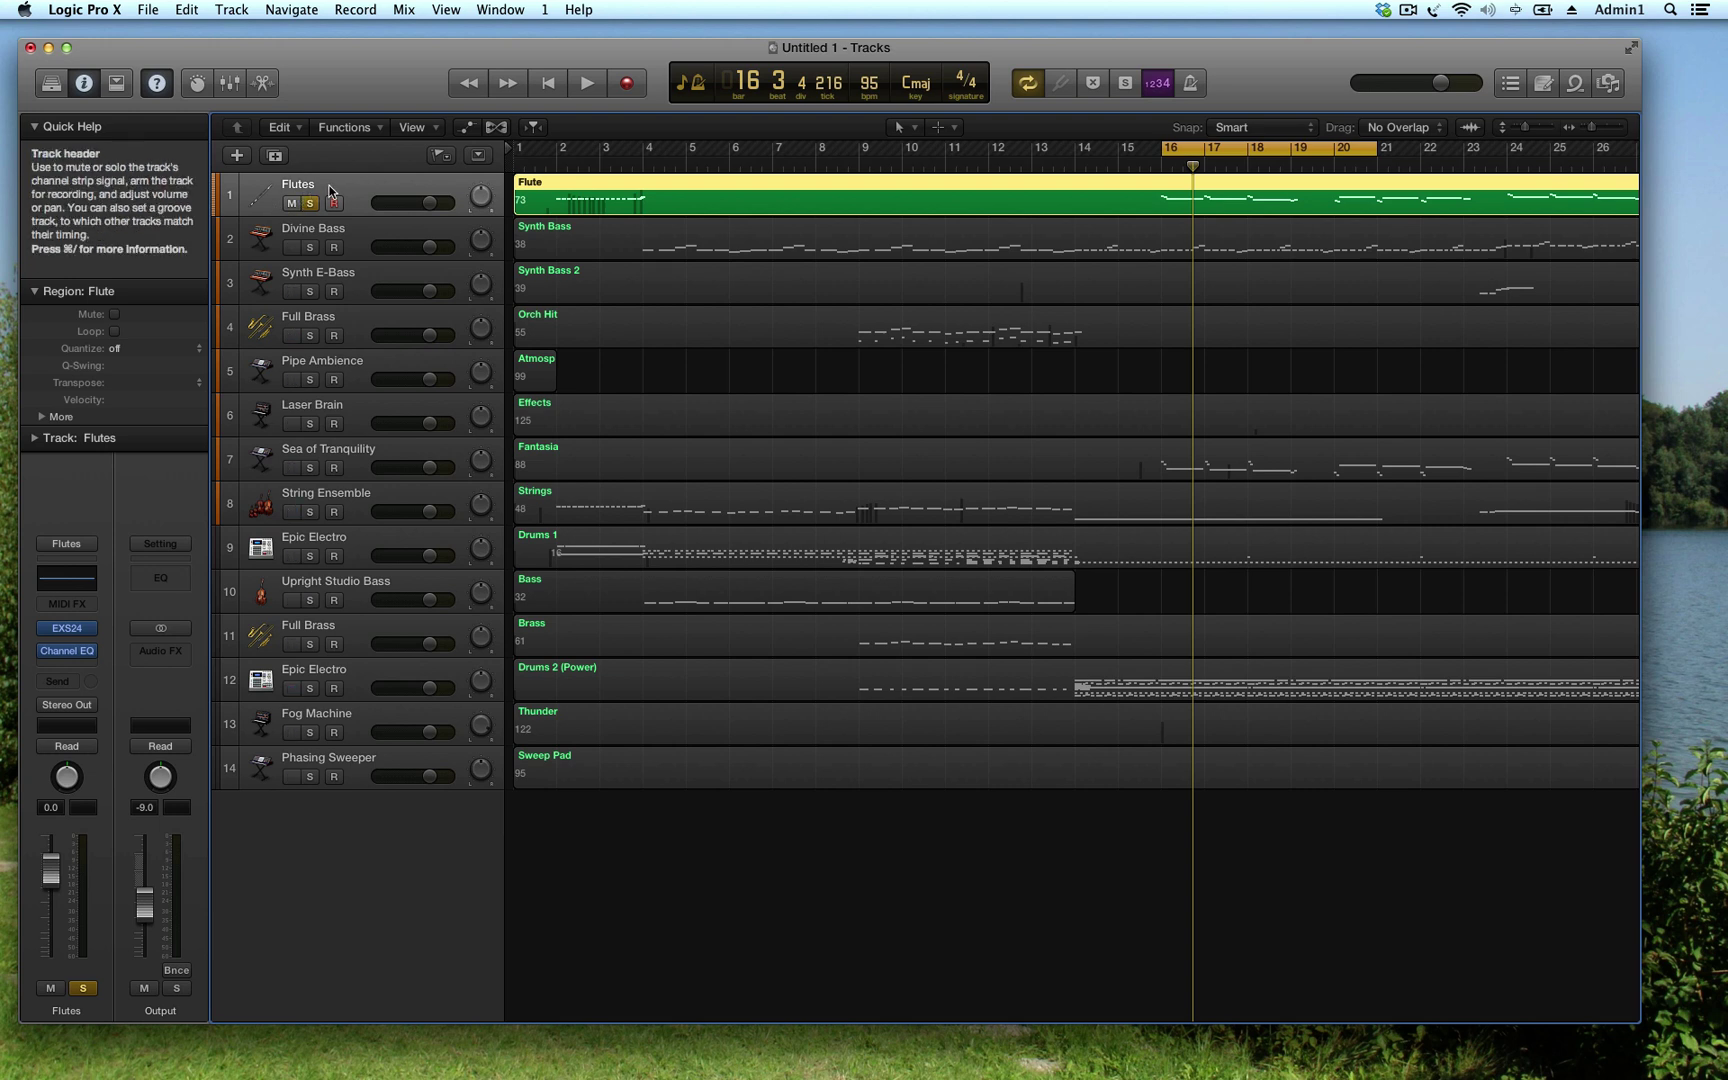
key("space")
key("space")
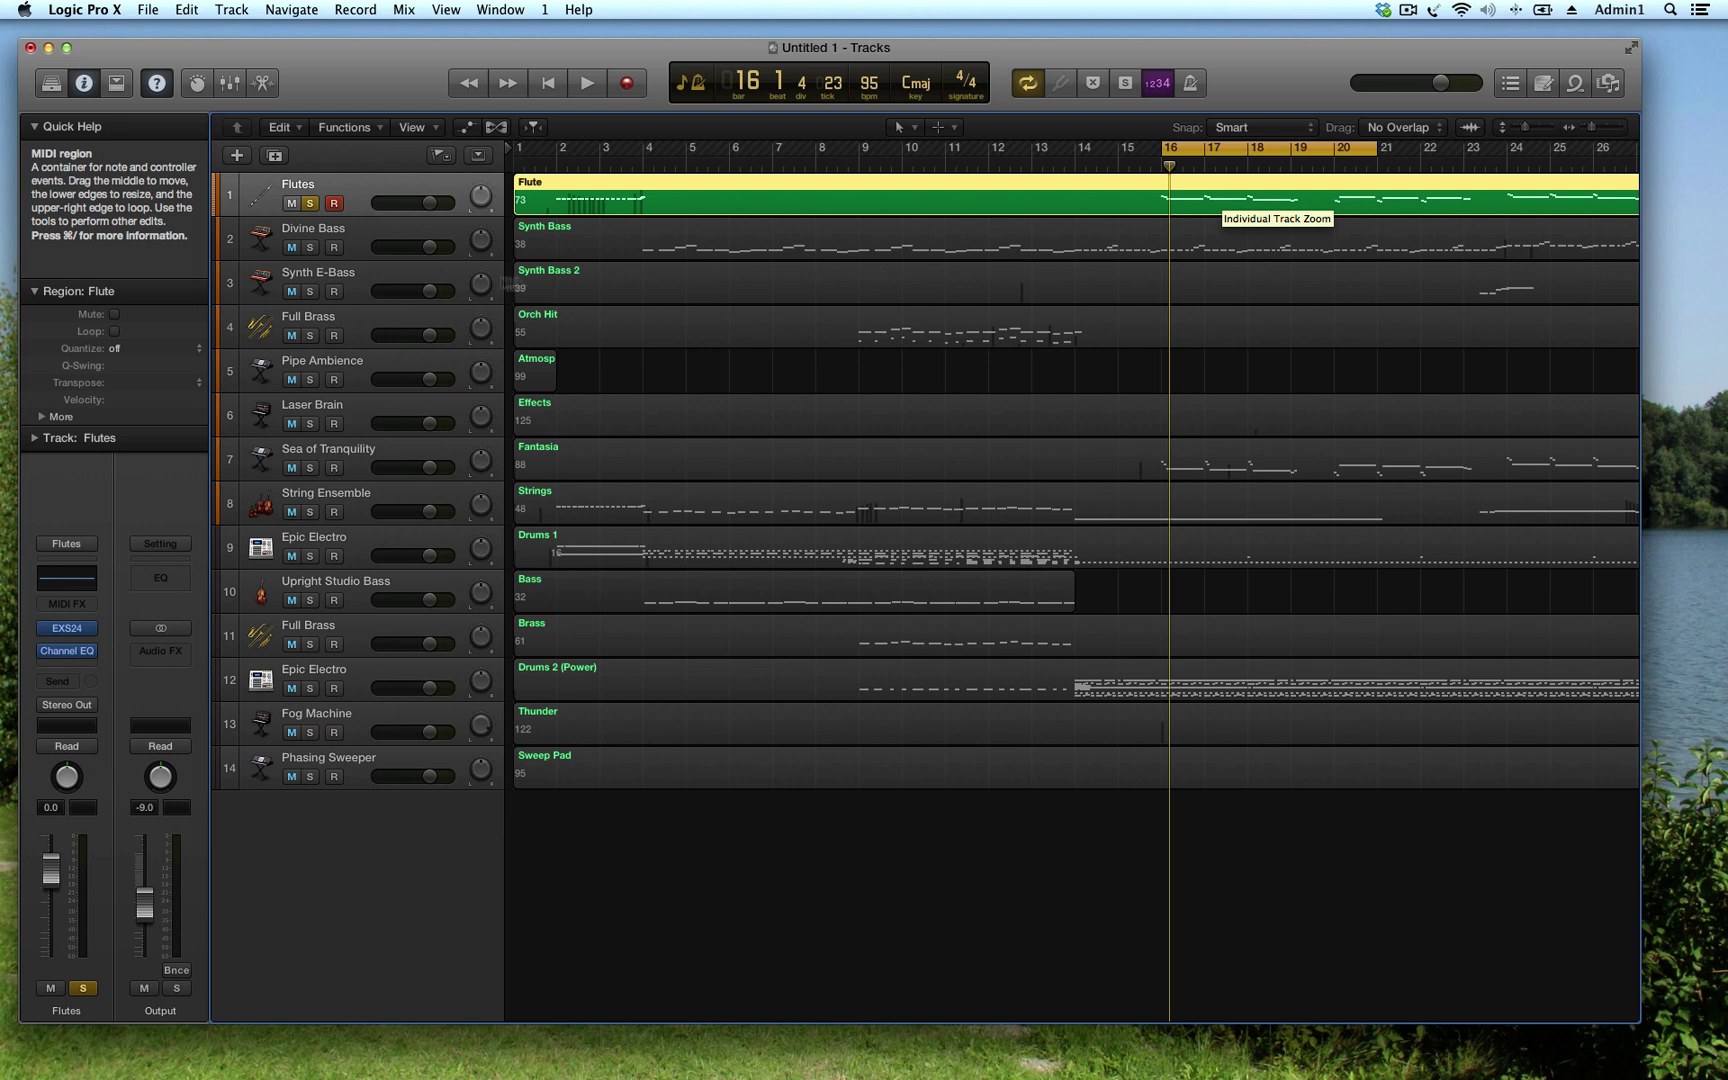
Solo the Divine Bass track in place of Flutes and listen to a short passage
left_click(310, 247)
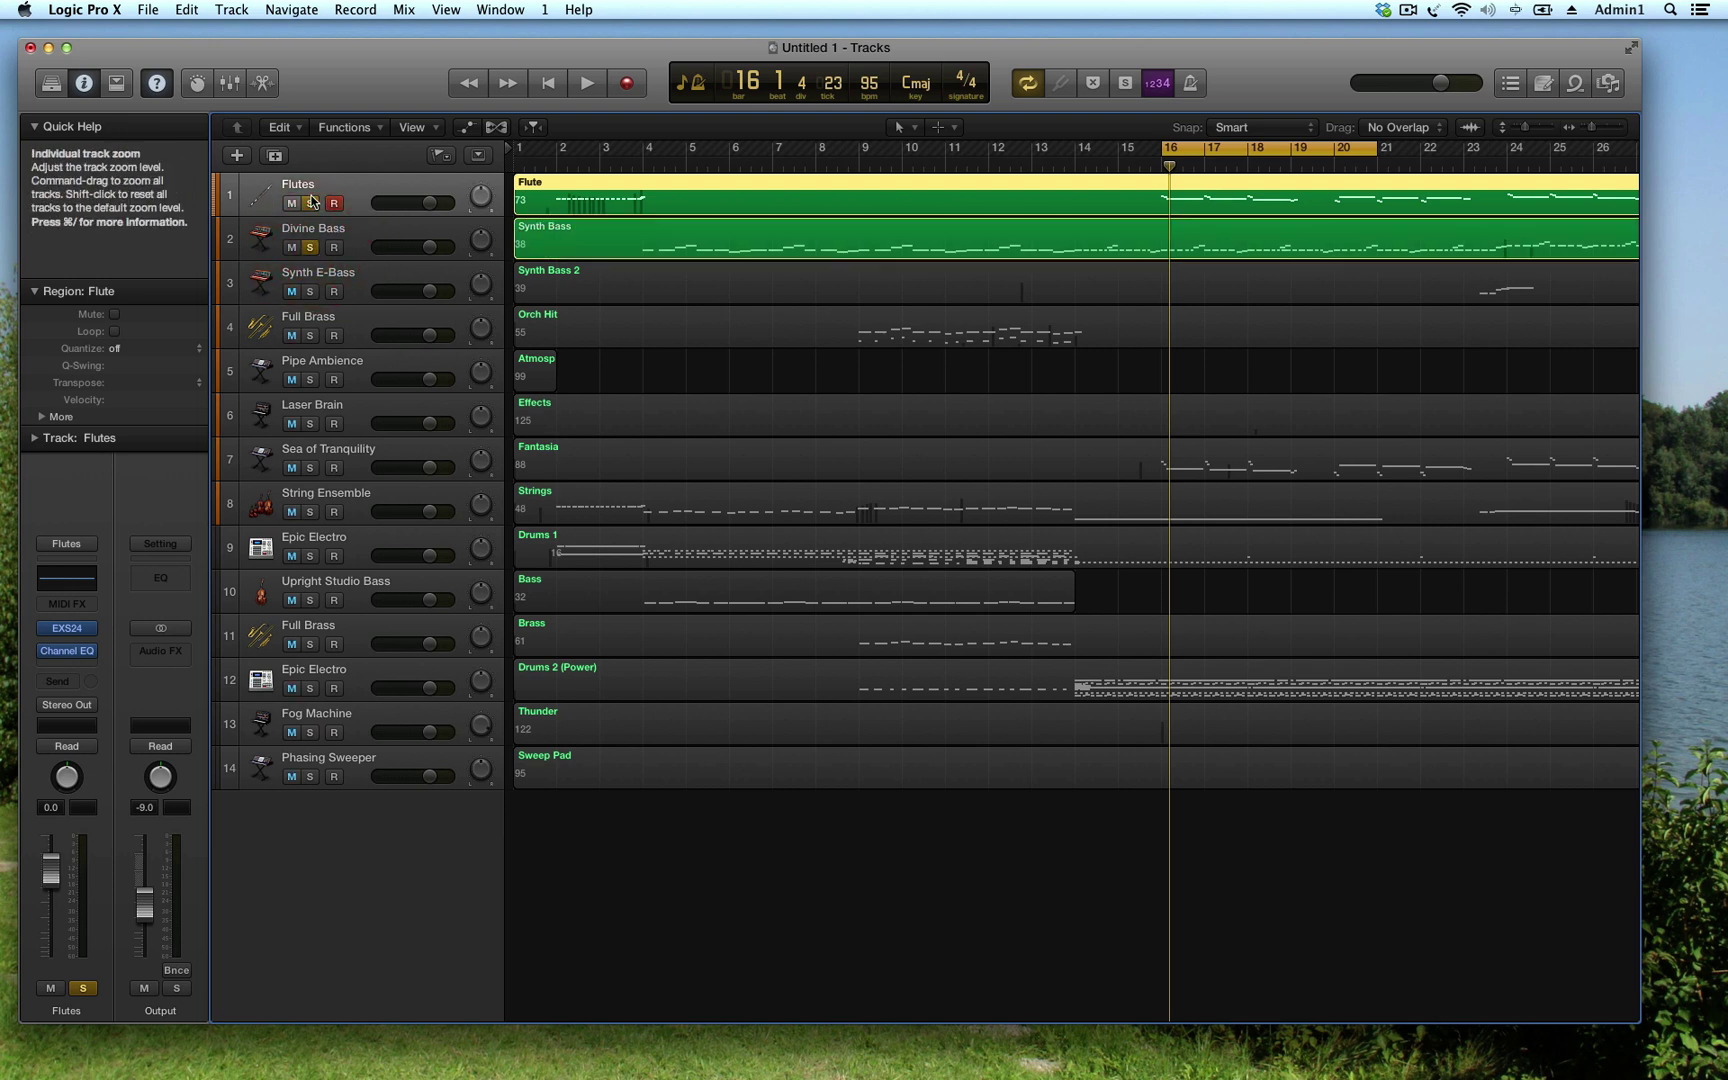
left_click(310, 203)
left_click(362, 232)
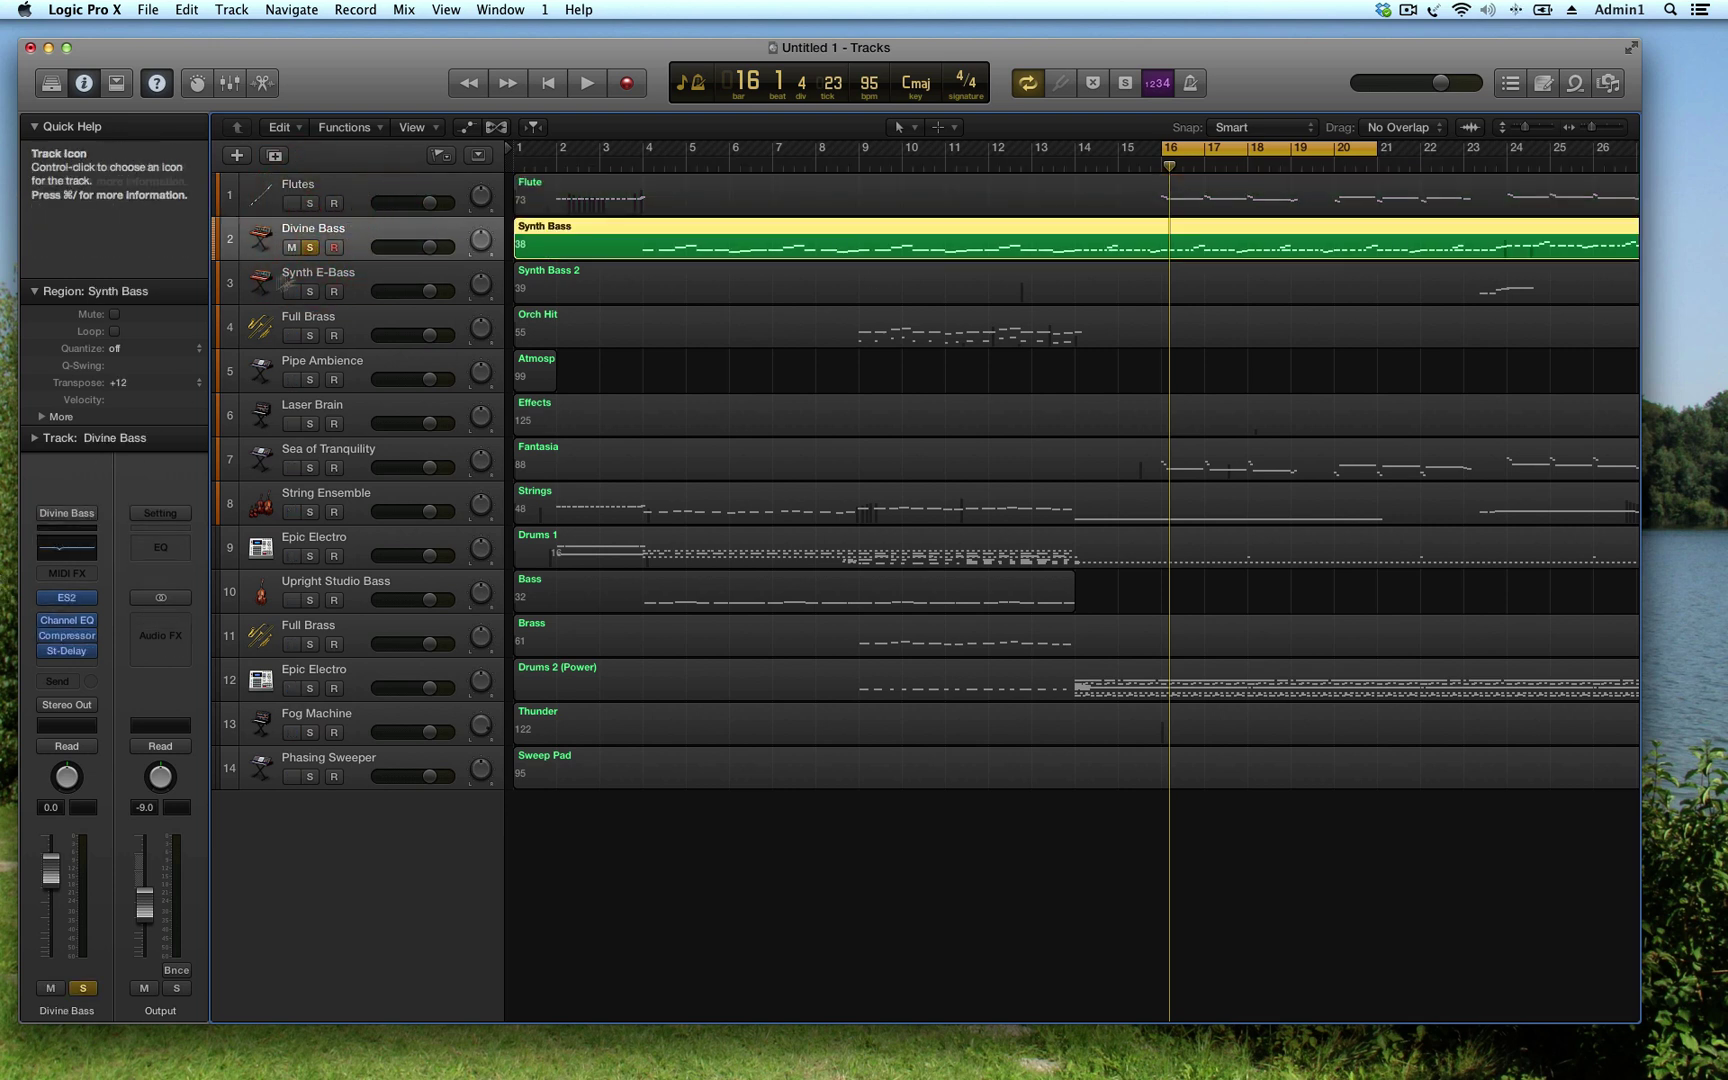
key("space")
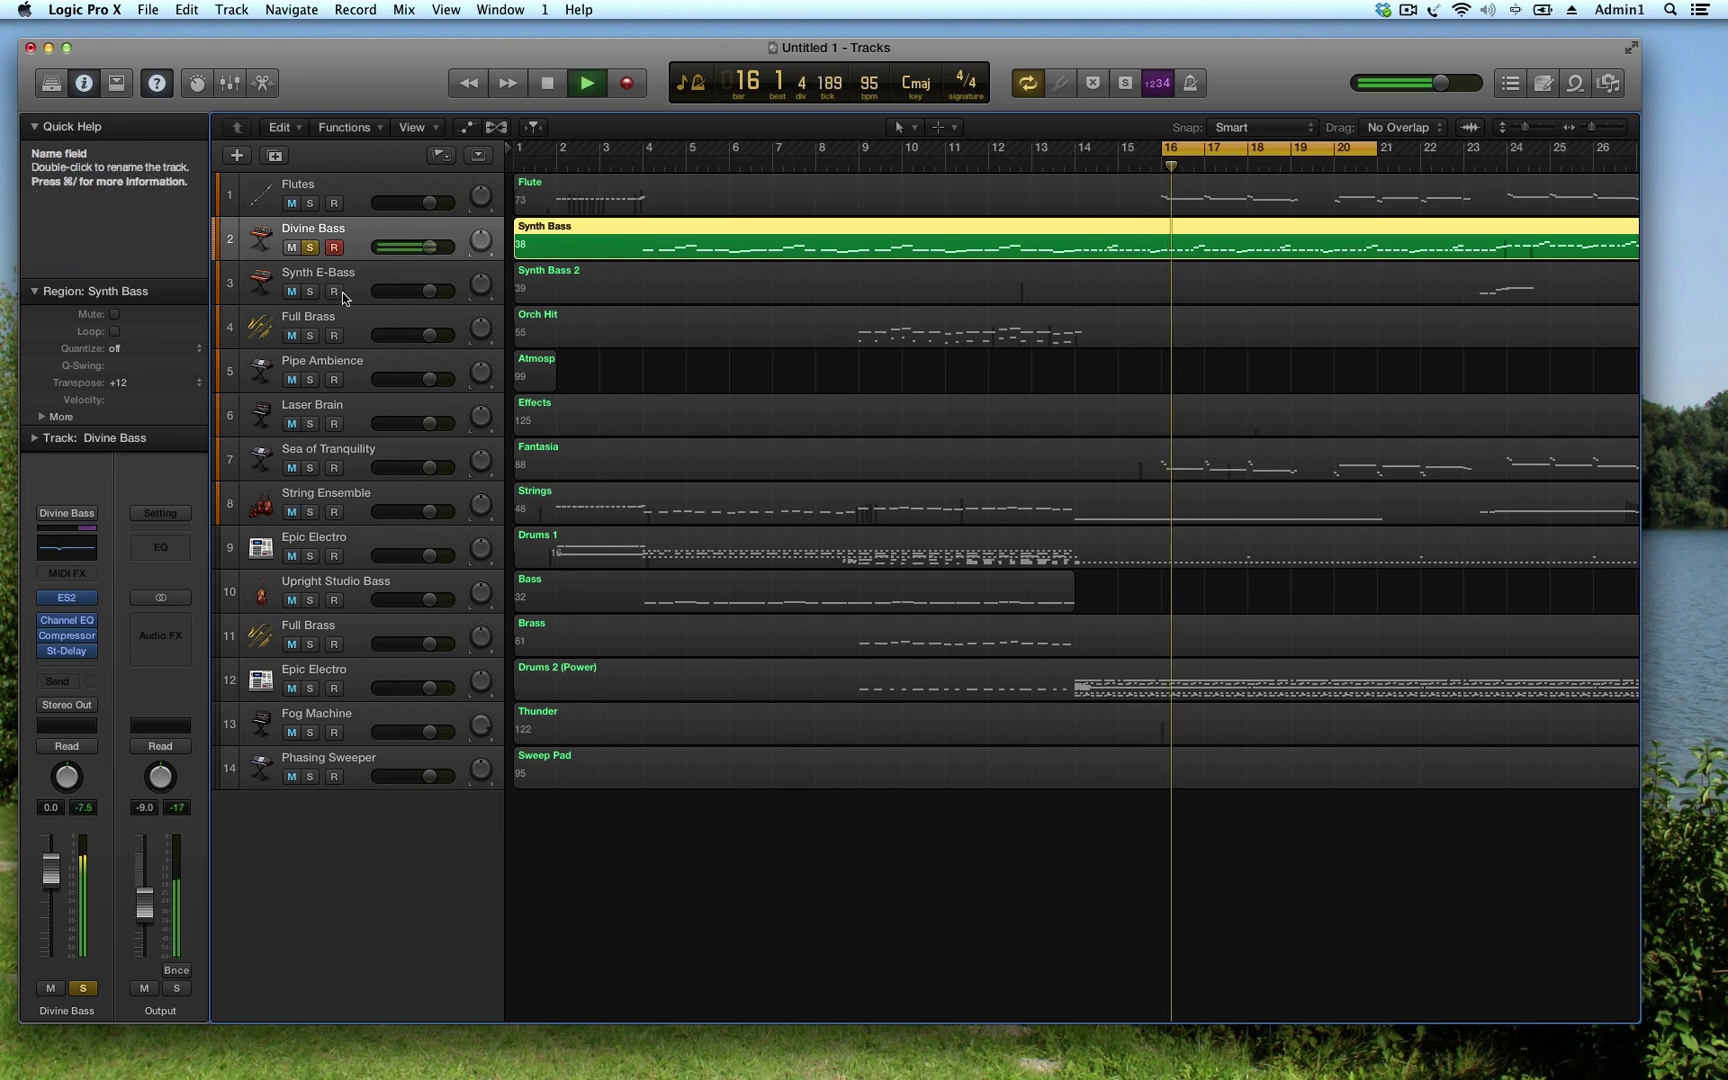
key("space")
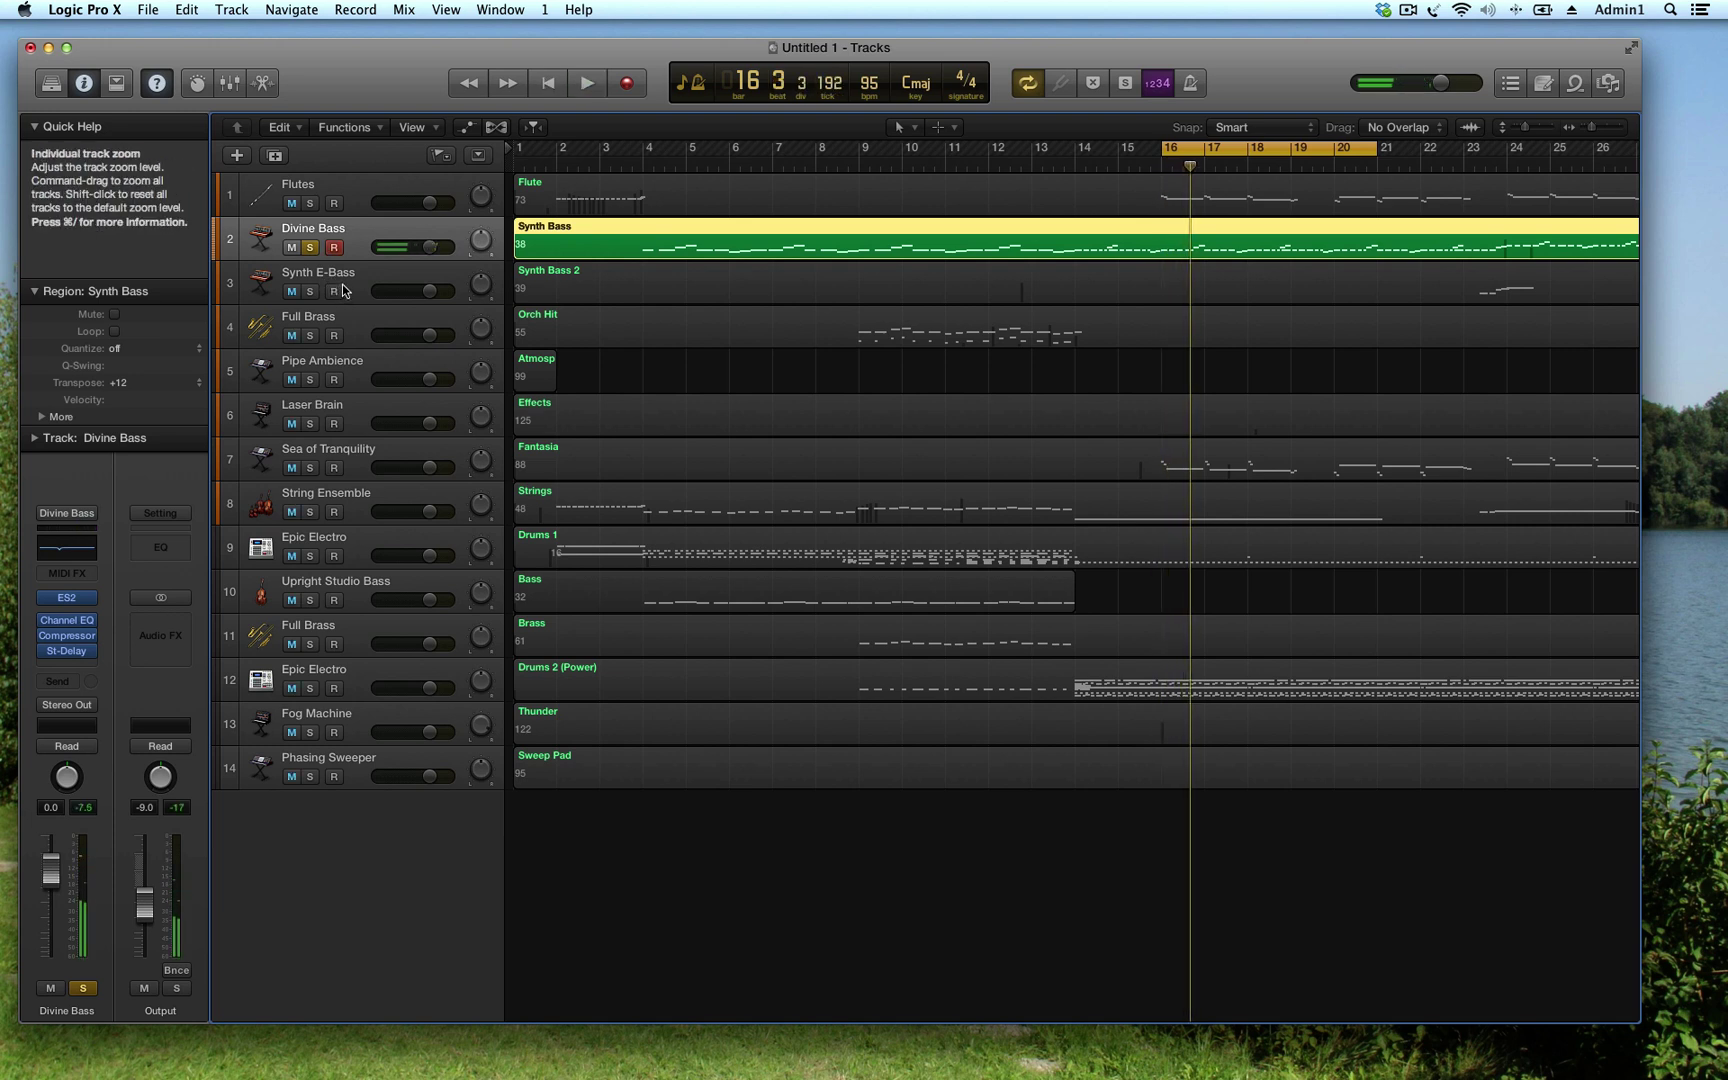
Add Epic Electro on track 12 and Sea of Tranquility to the soloed tracks, playing a short passage after each addition
left_click(310, 689)
key("space")
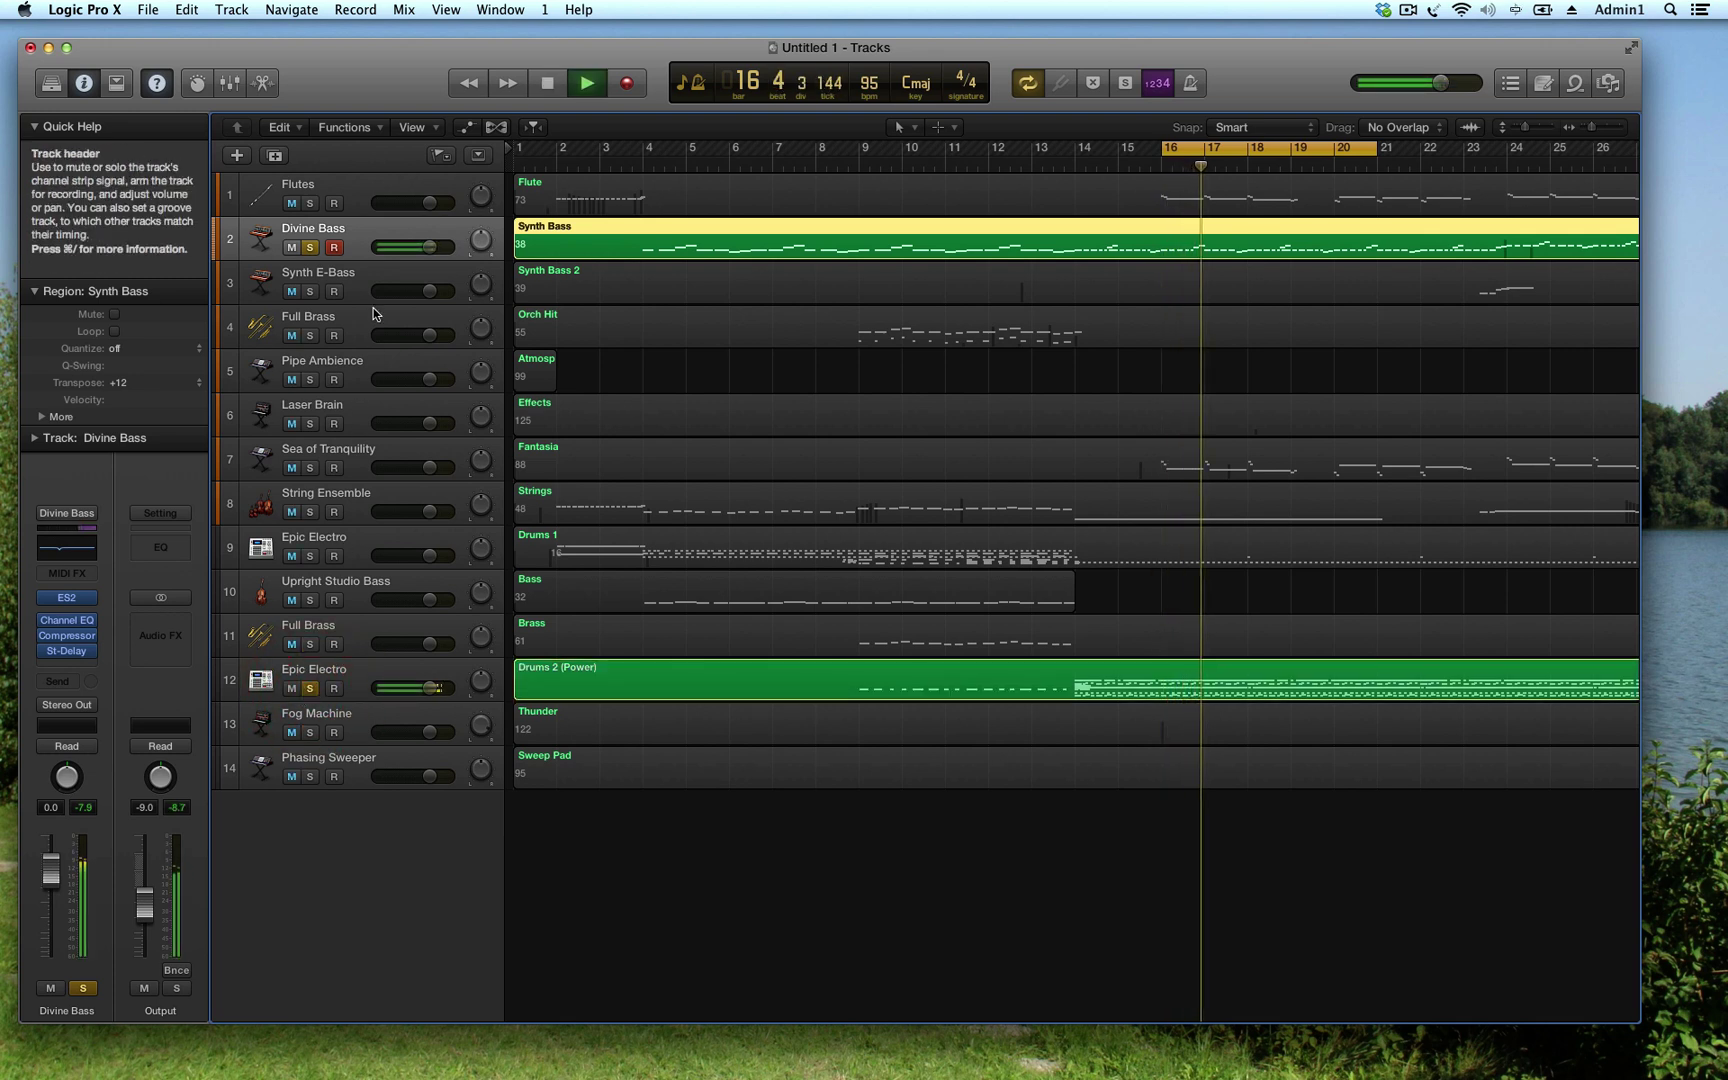
key("space")
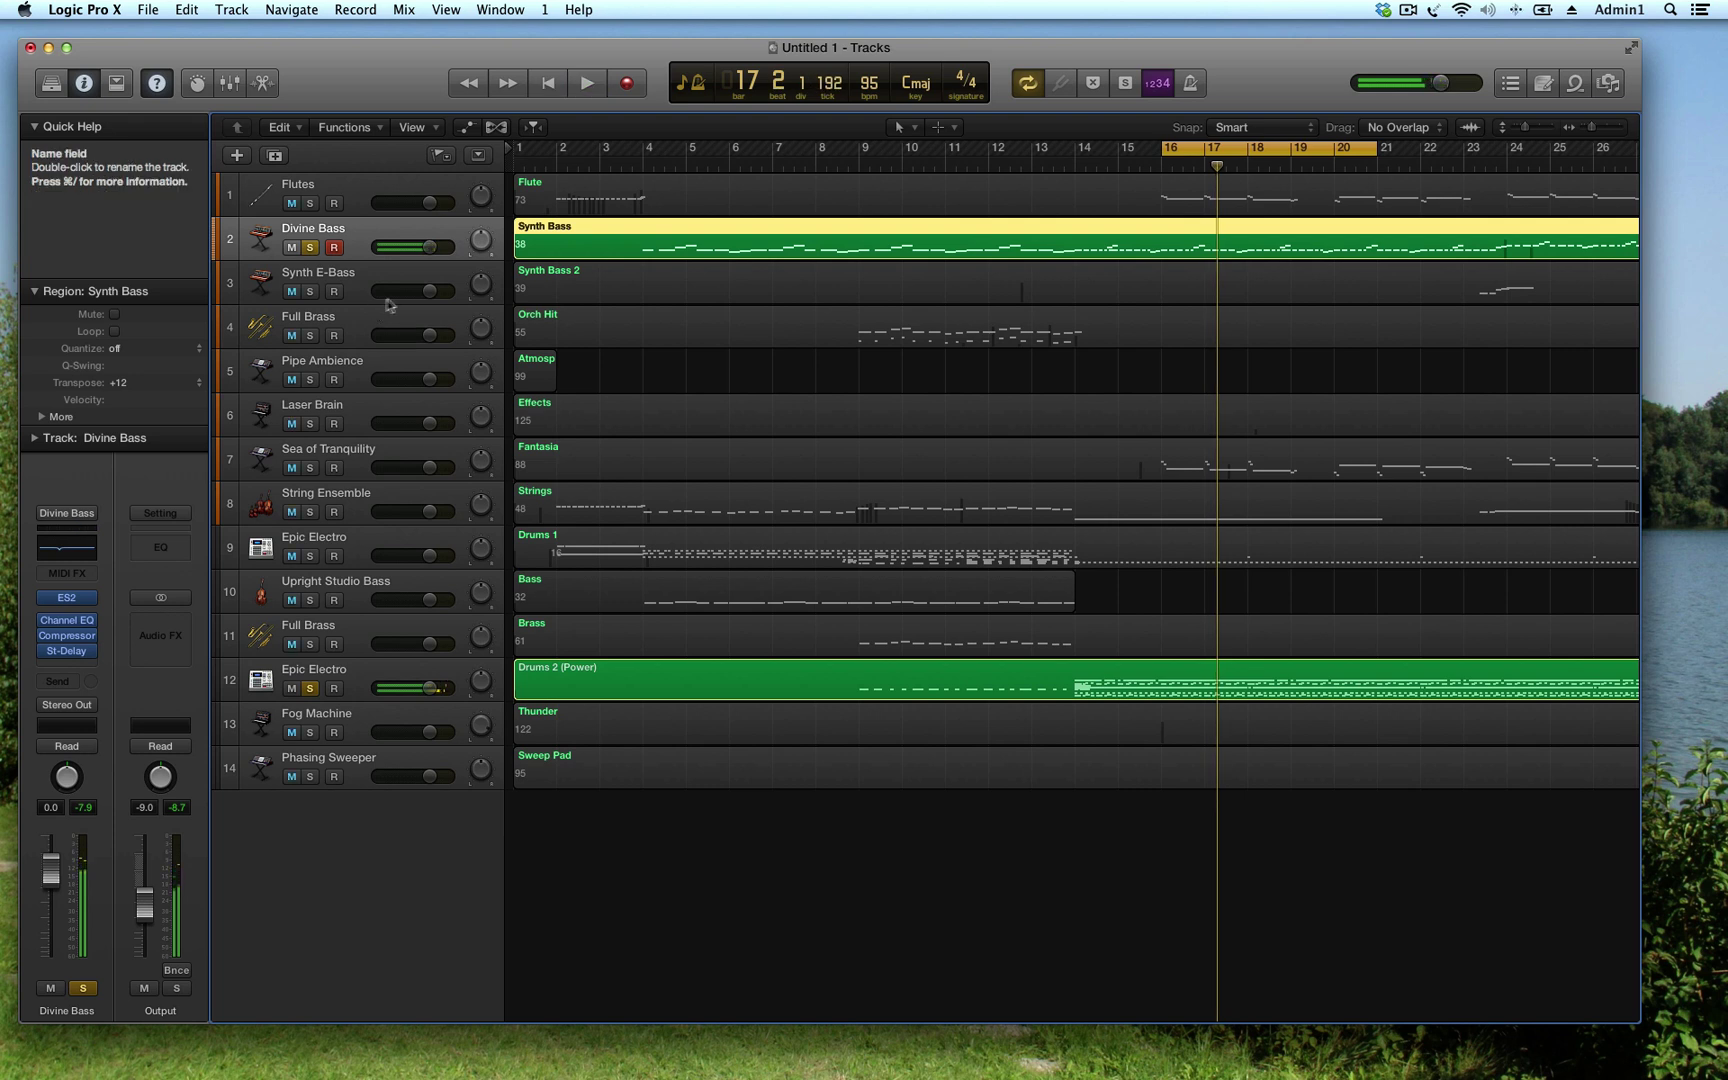
left_click(311, 467)
key("space")
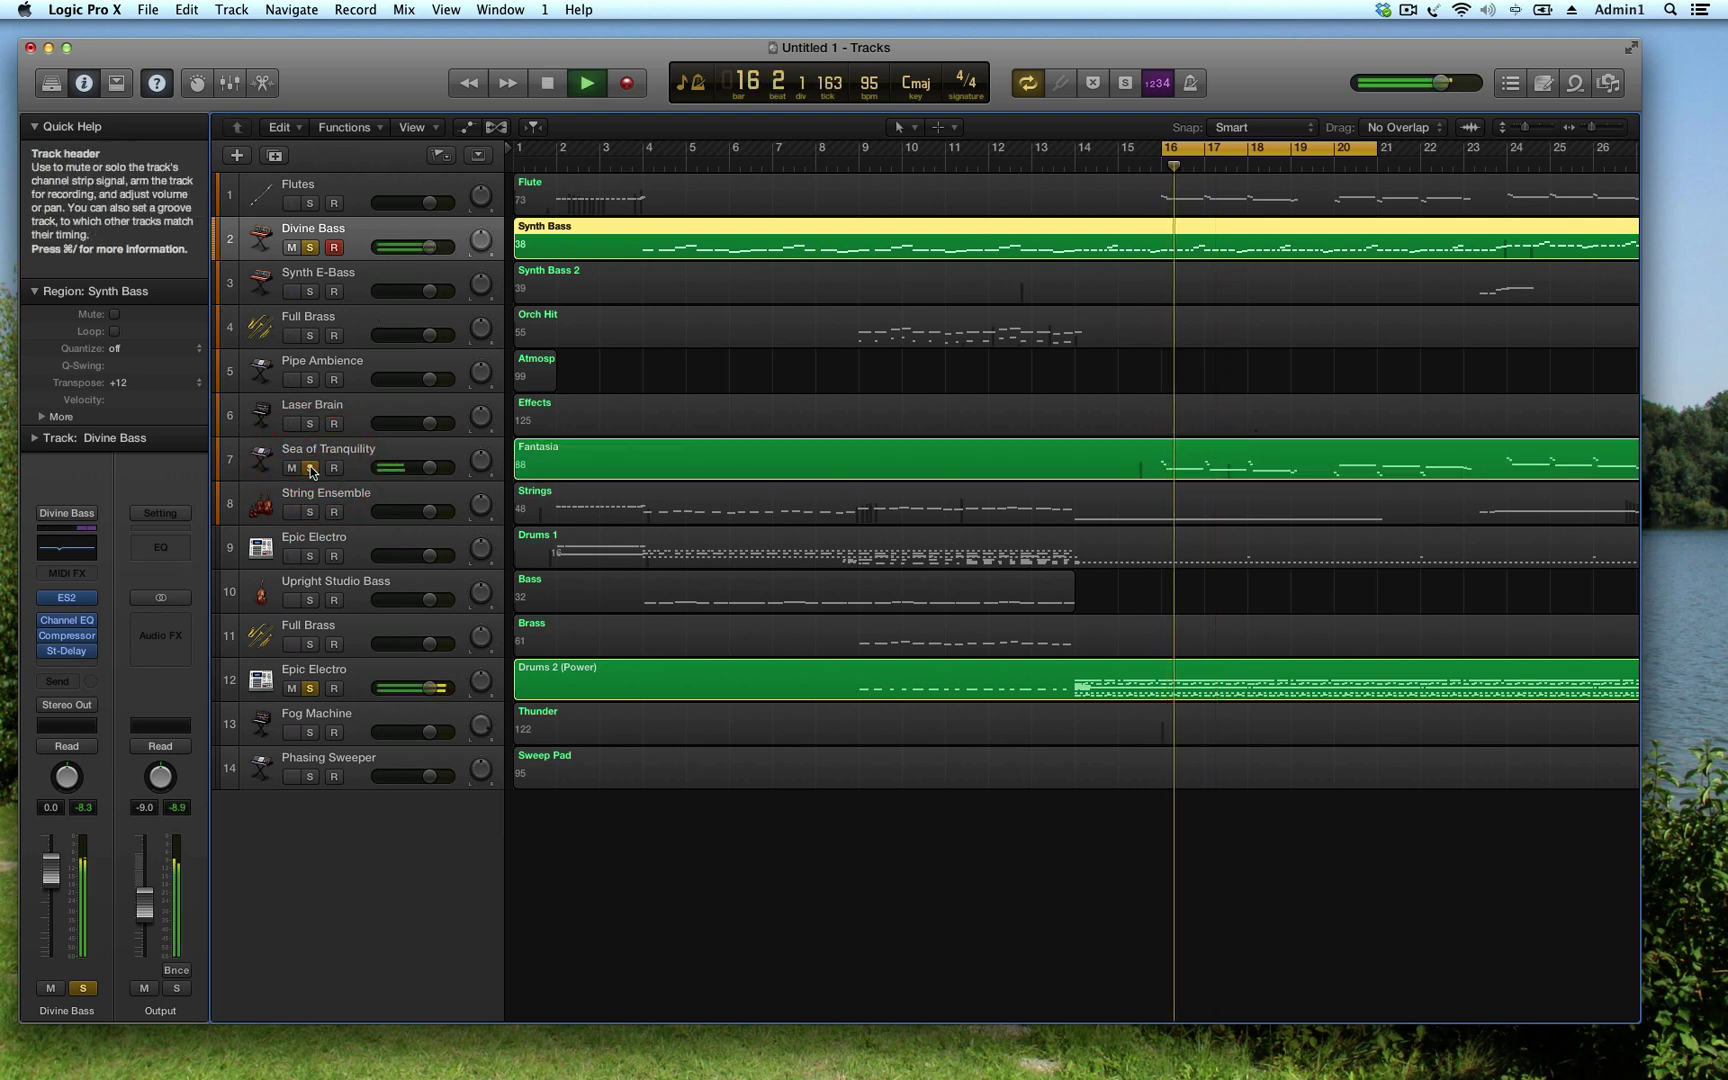
key("space")
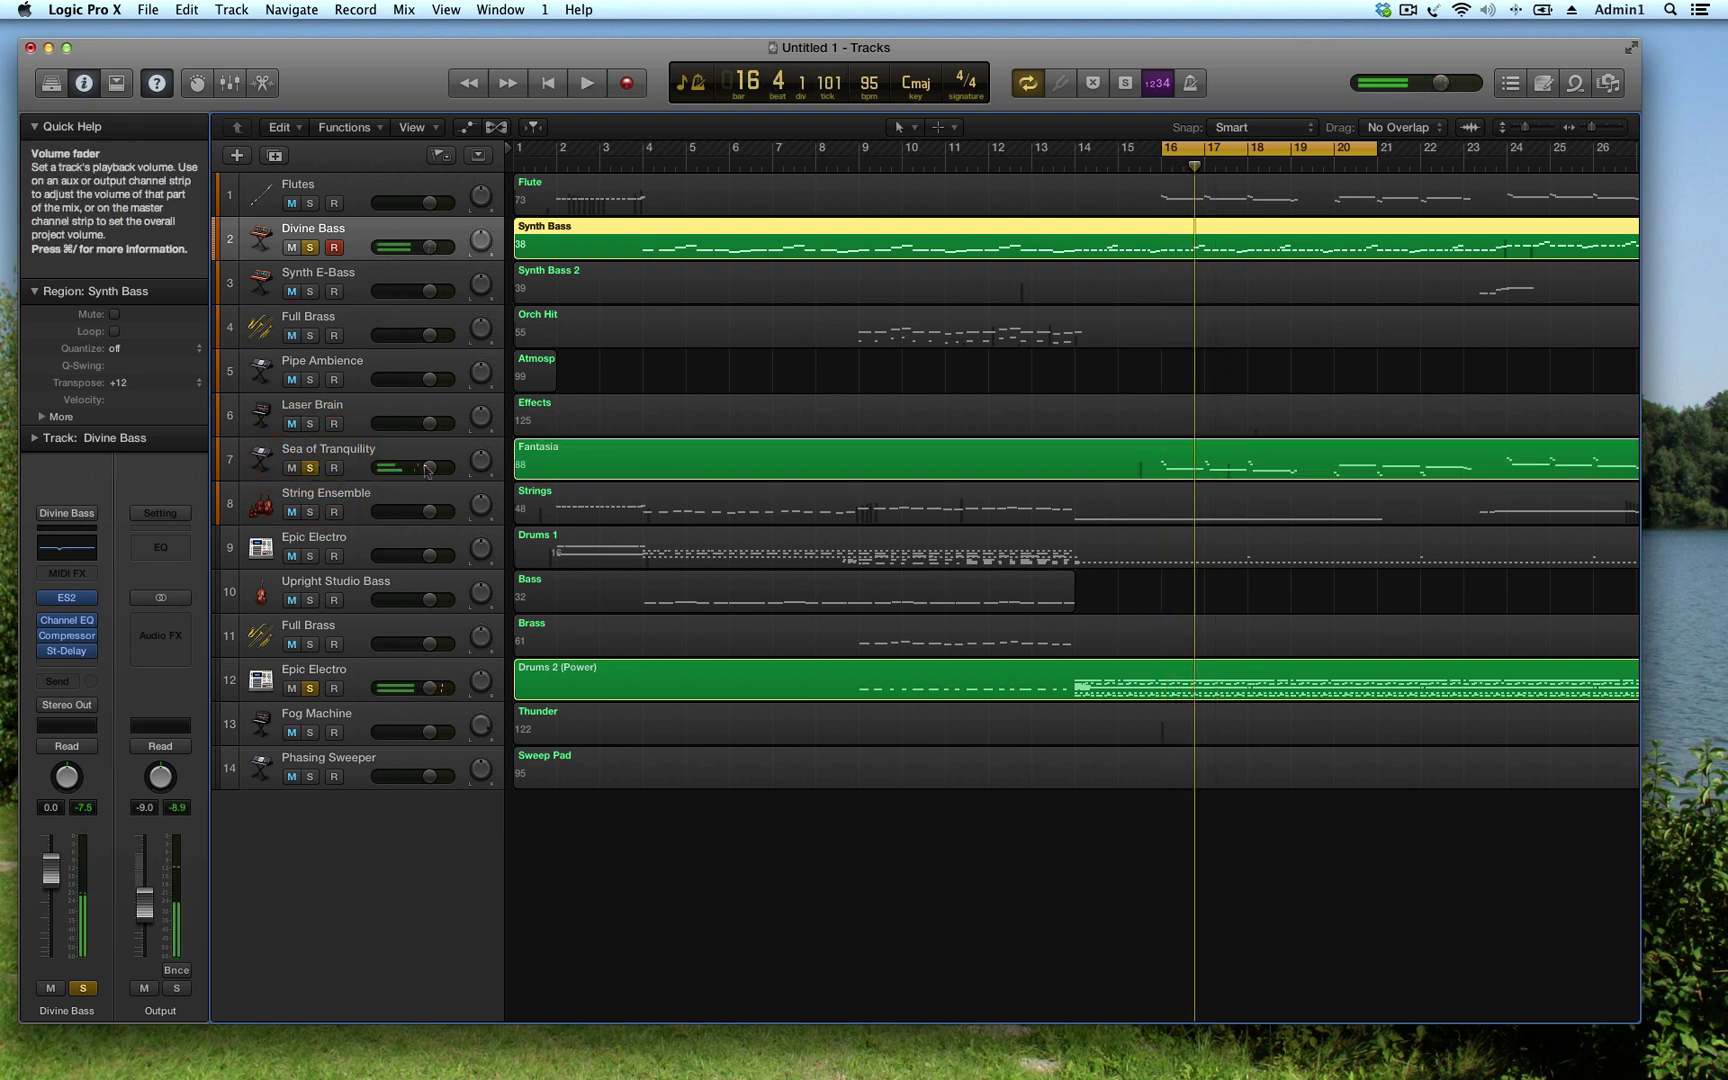
Raise the Sea of Tranquility volume slightly, lower Epic Electro on track 12, and take Divine Bass out of solo
left_click_drag(429, 467, 435, 467)
left_click_drag(429, 687, 397, 687)
key("space")
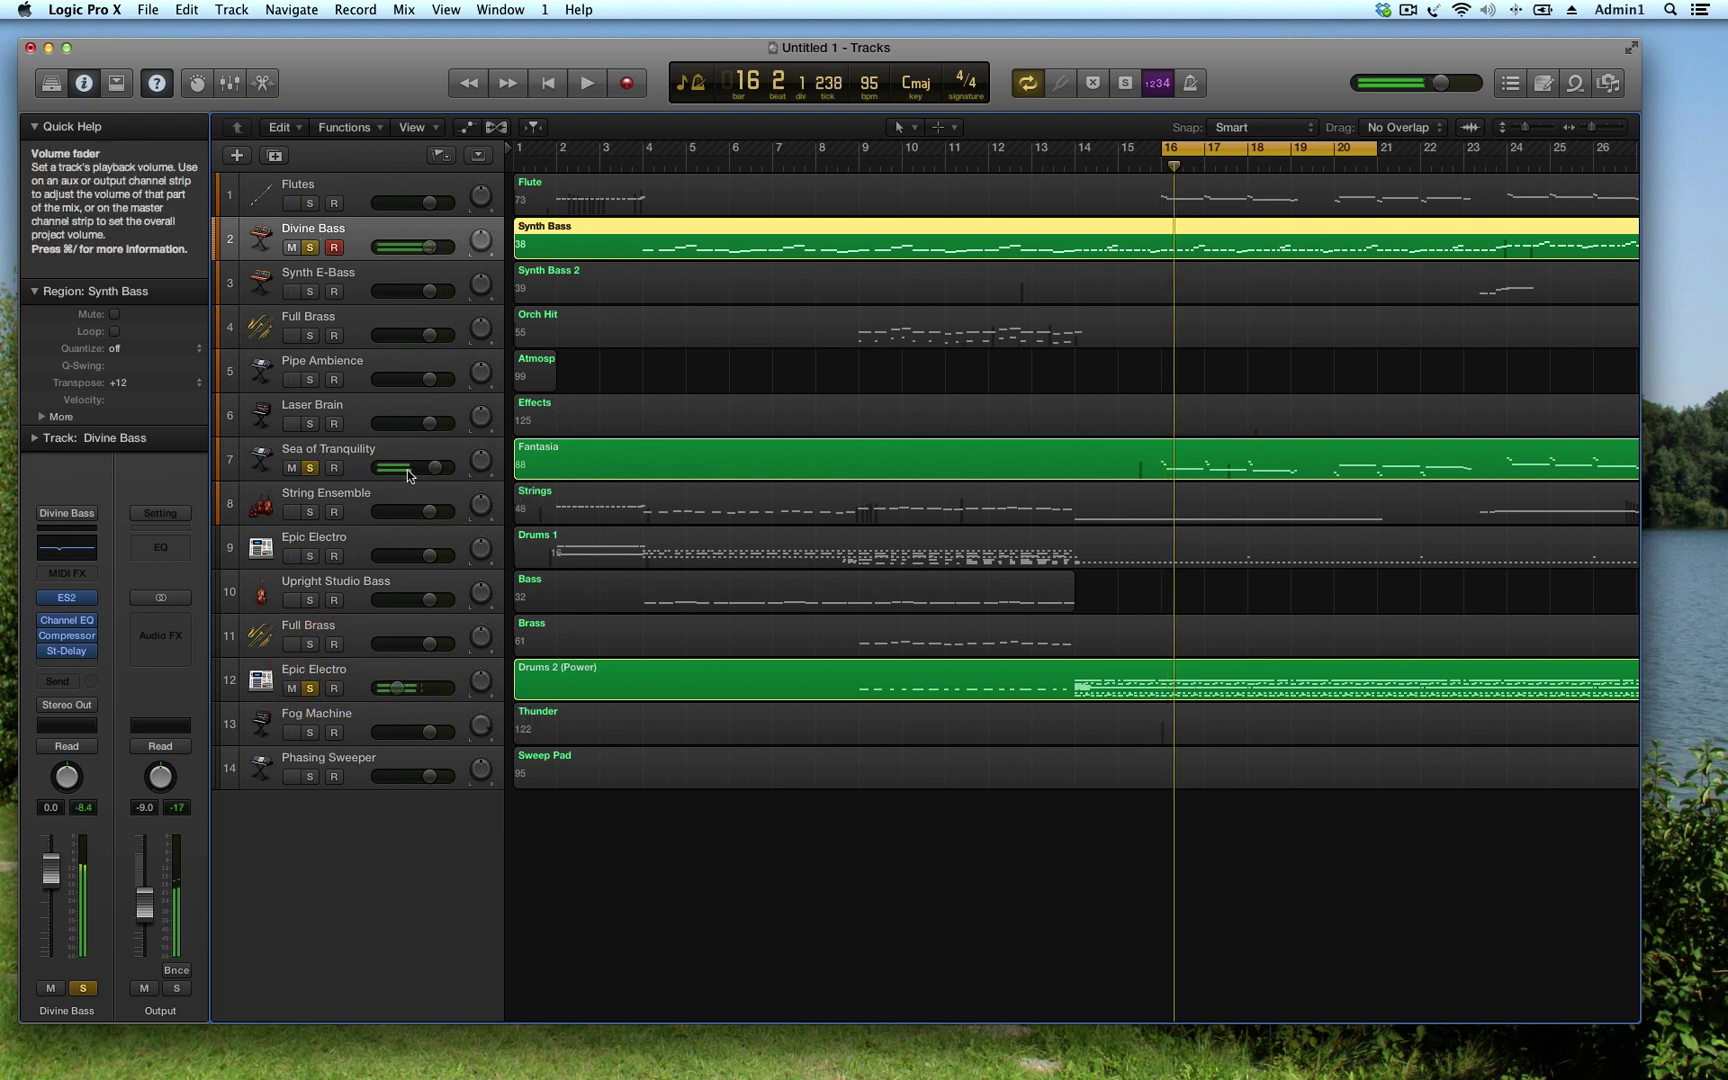
left_click(310, 247)
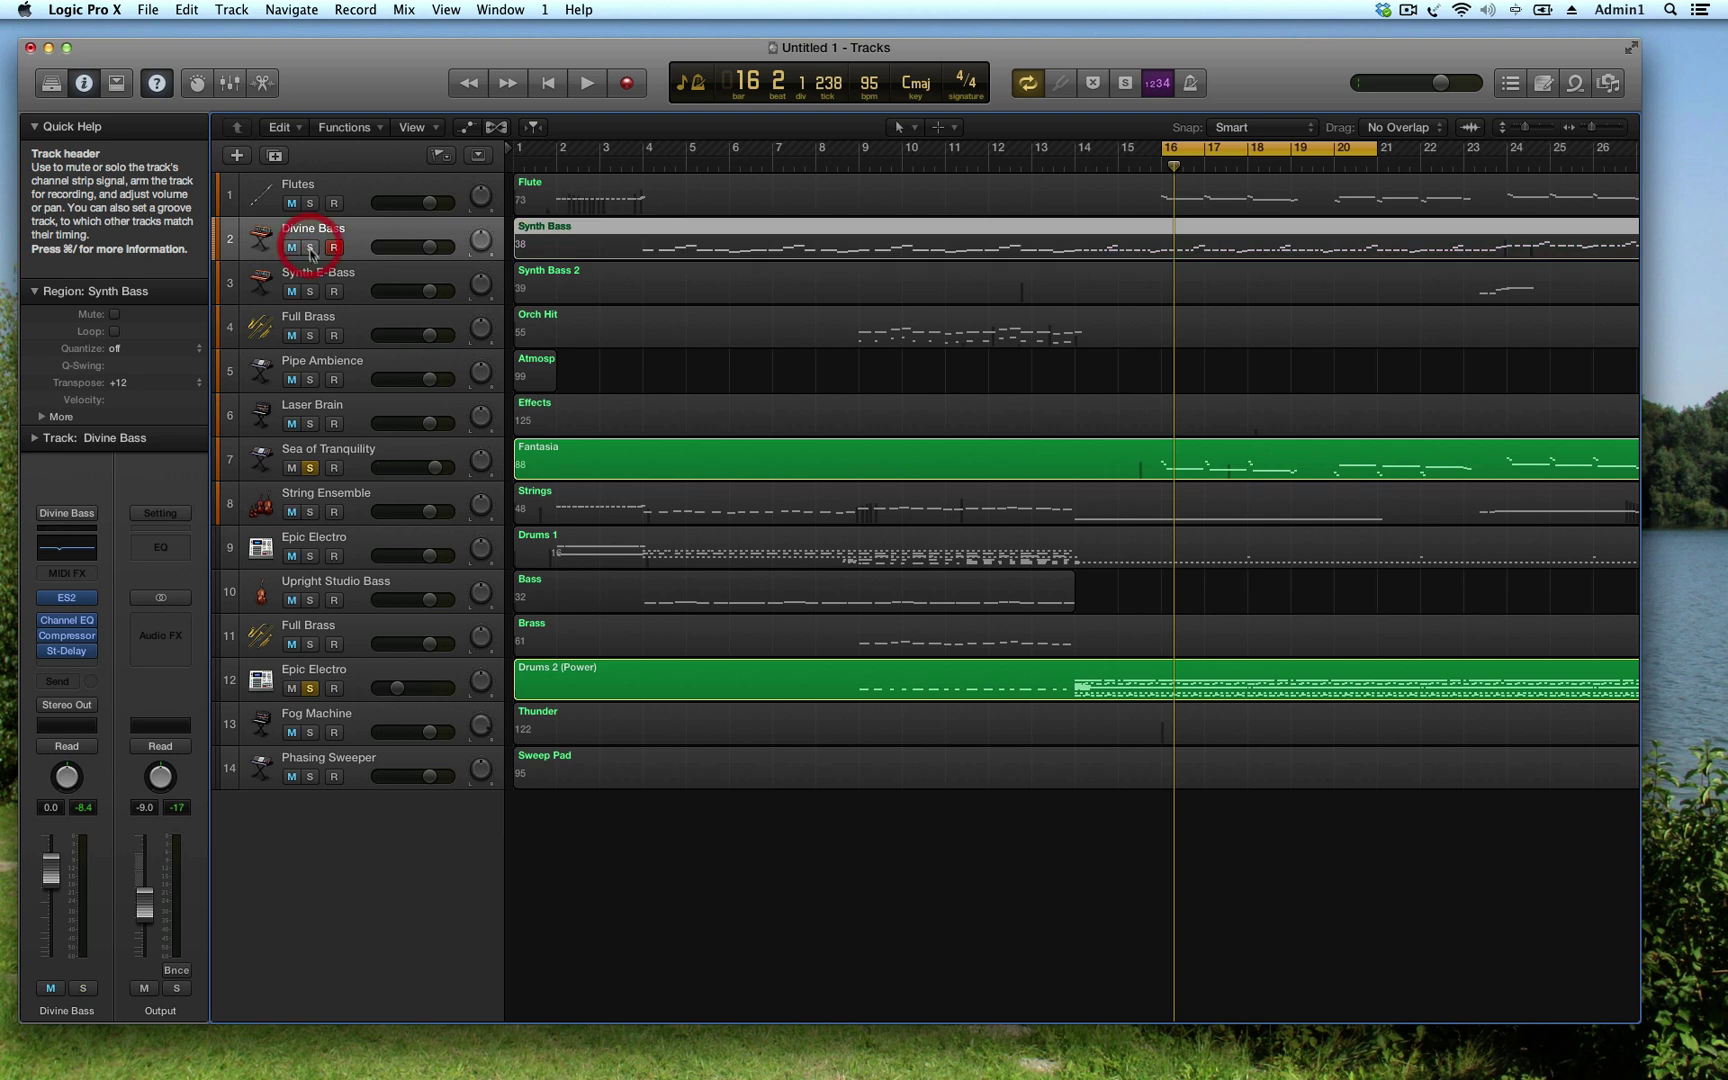
left_click(436, 468)
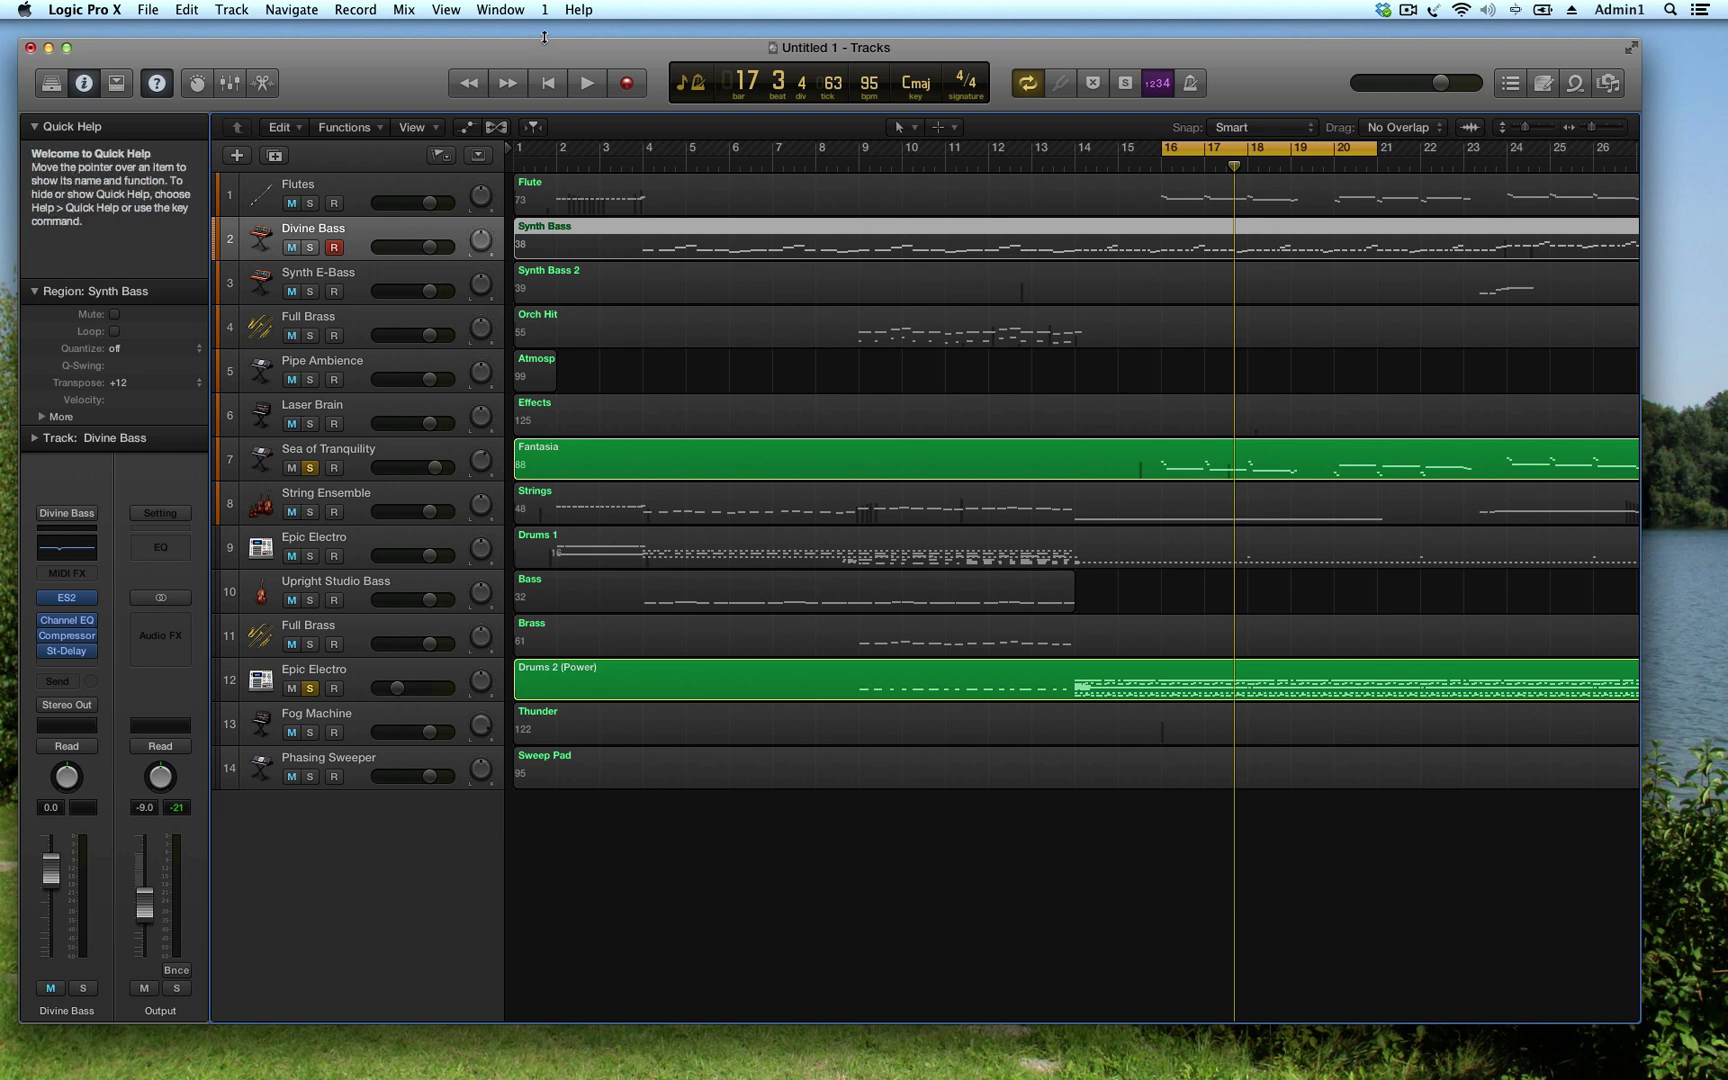
Bring up the Mission Impossible Remix project, leave only the track 1 flute part soloed, and play a short passage
left_click(494, 9)
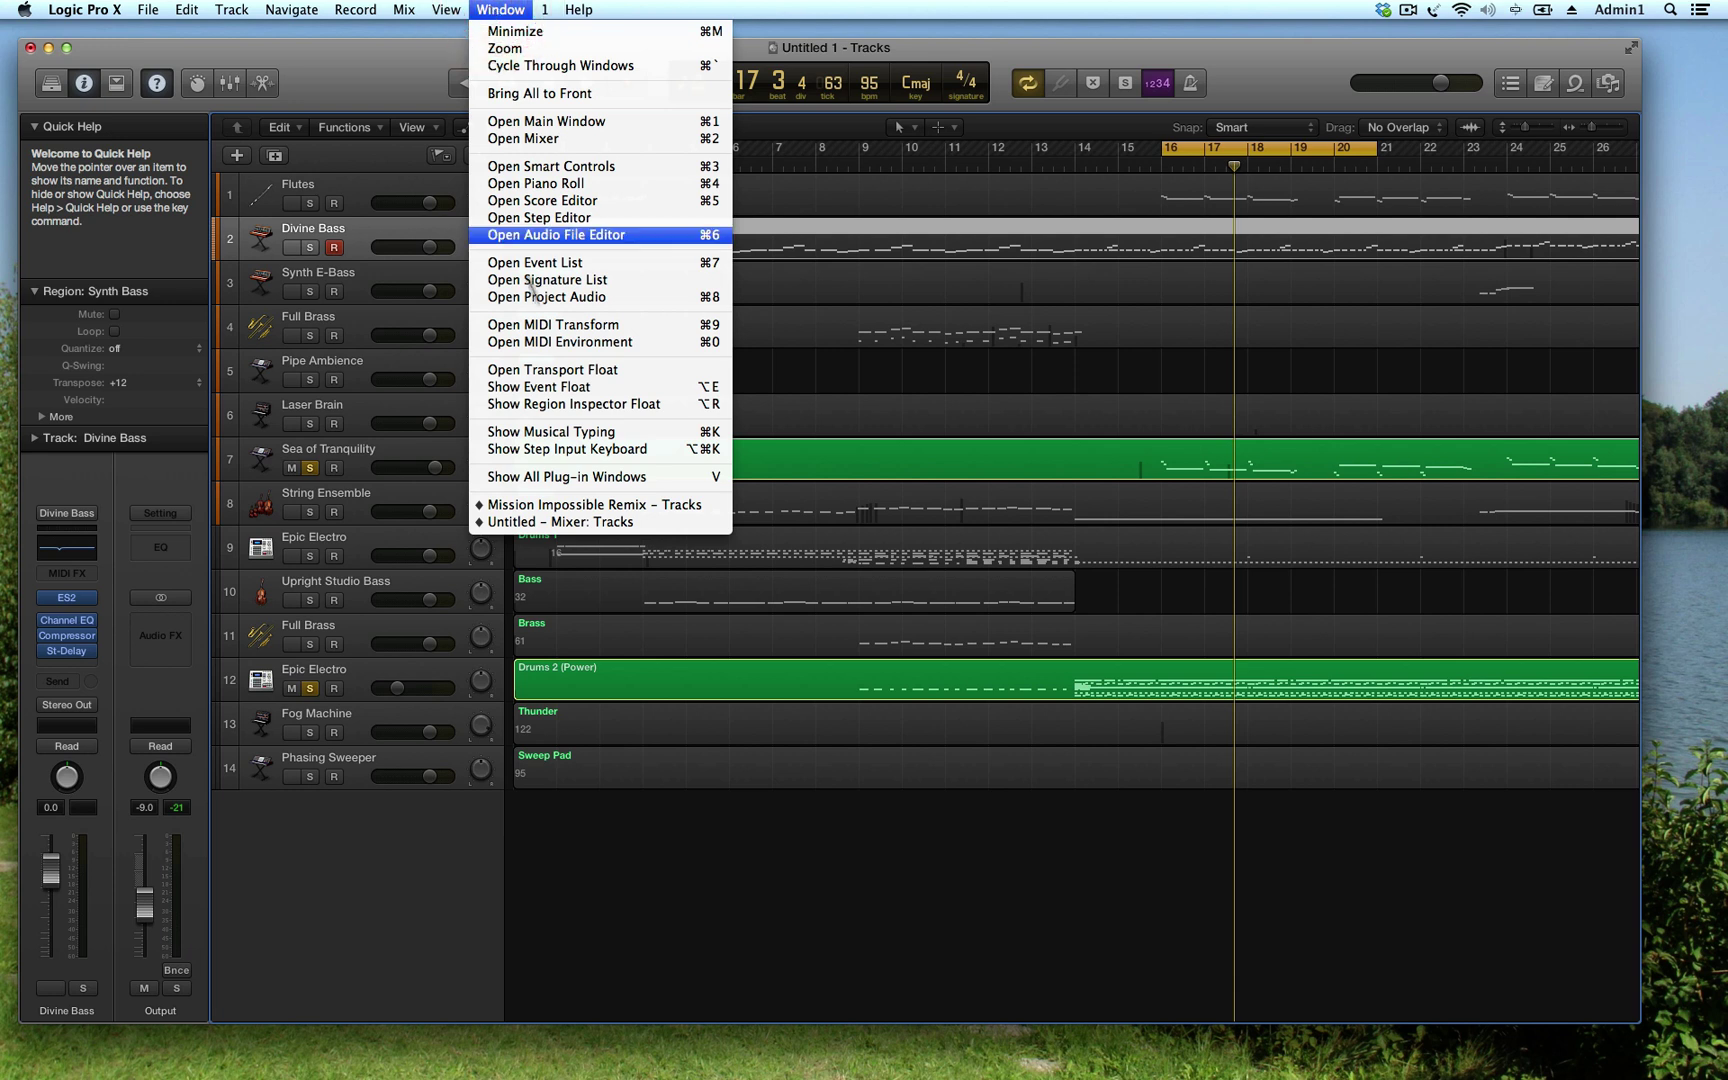
left_click(605, 503)
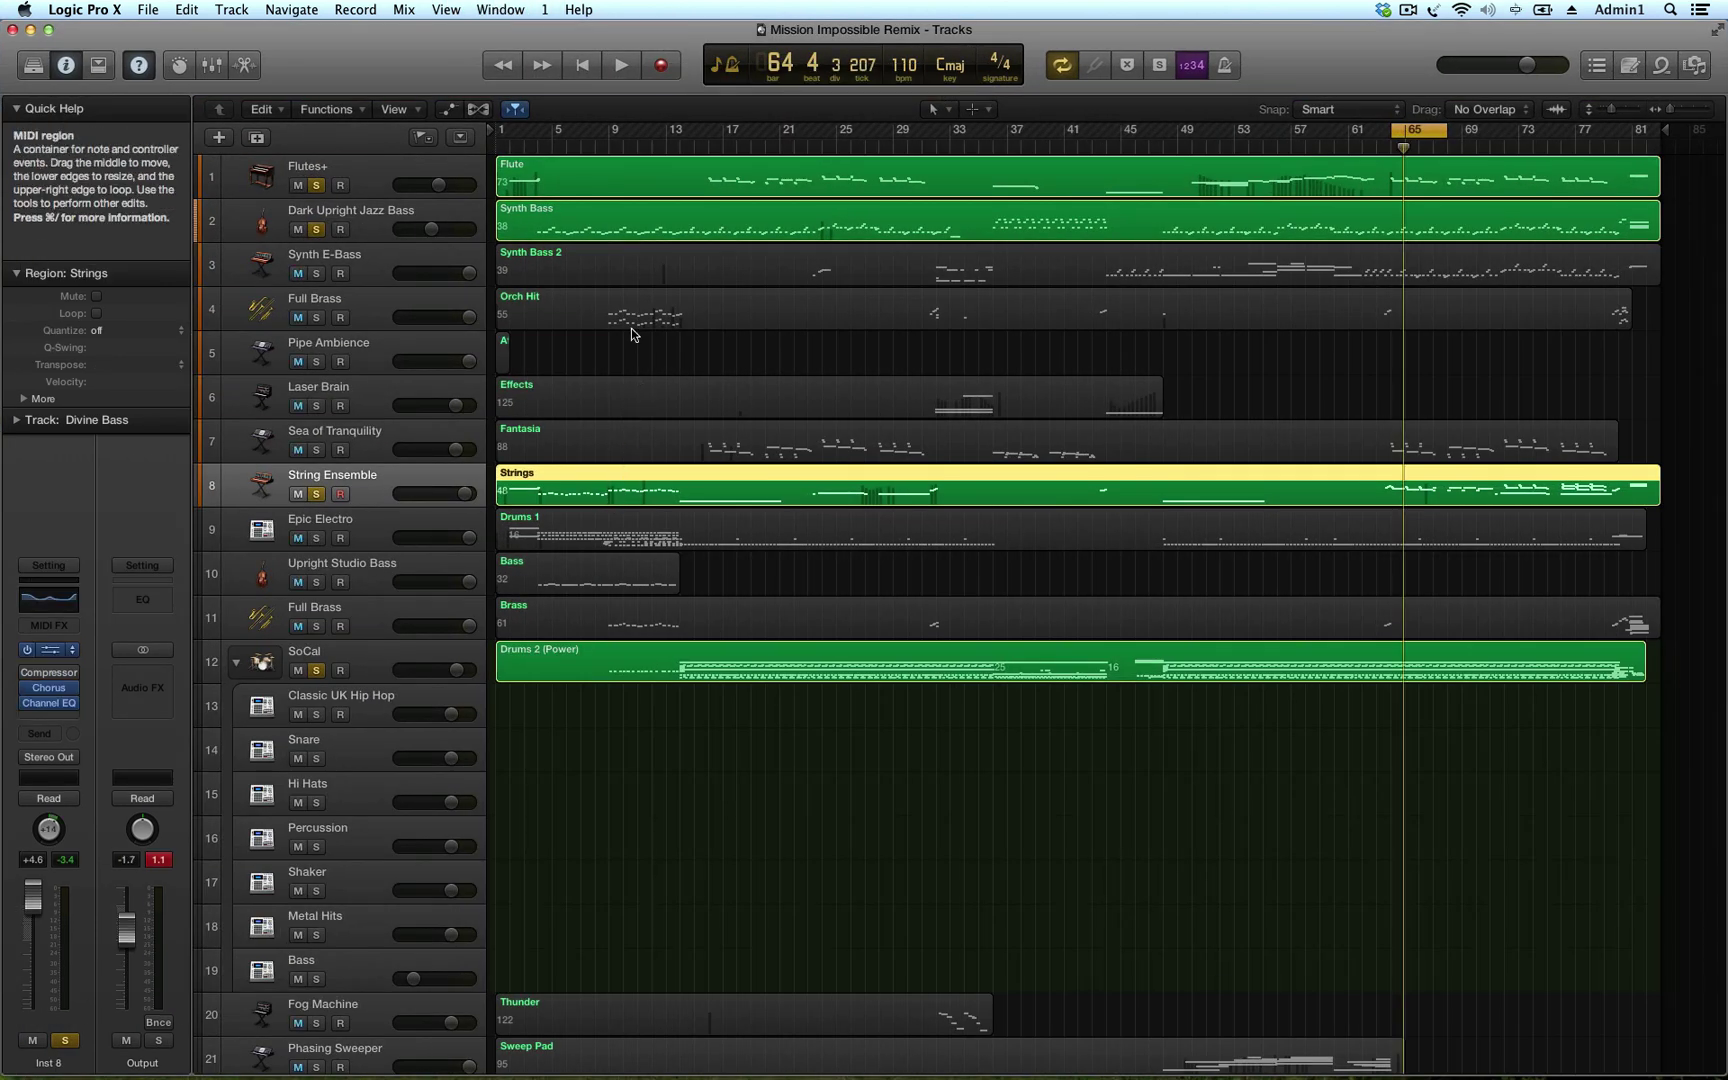
left_click(317, 230)
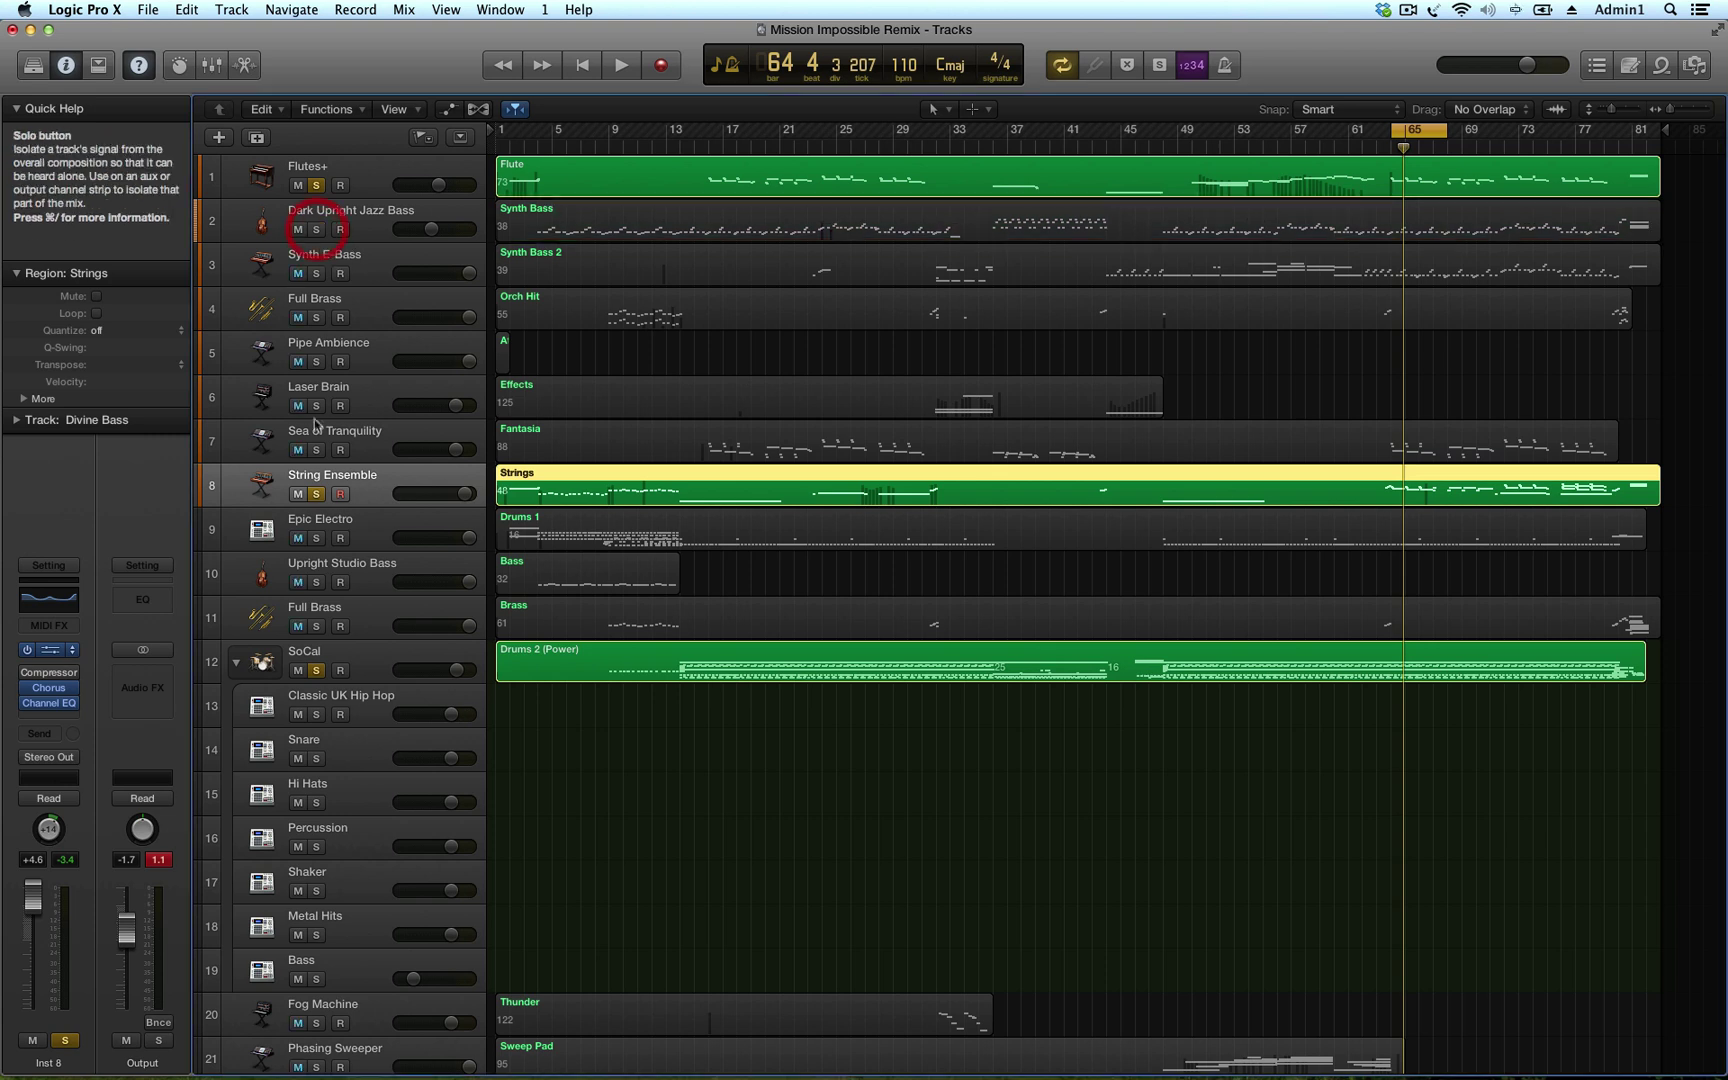
left_click(316, 494)
left_click(316, 670)
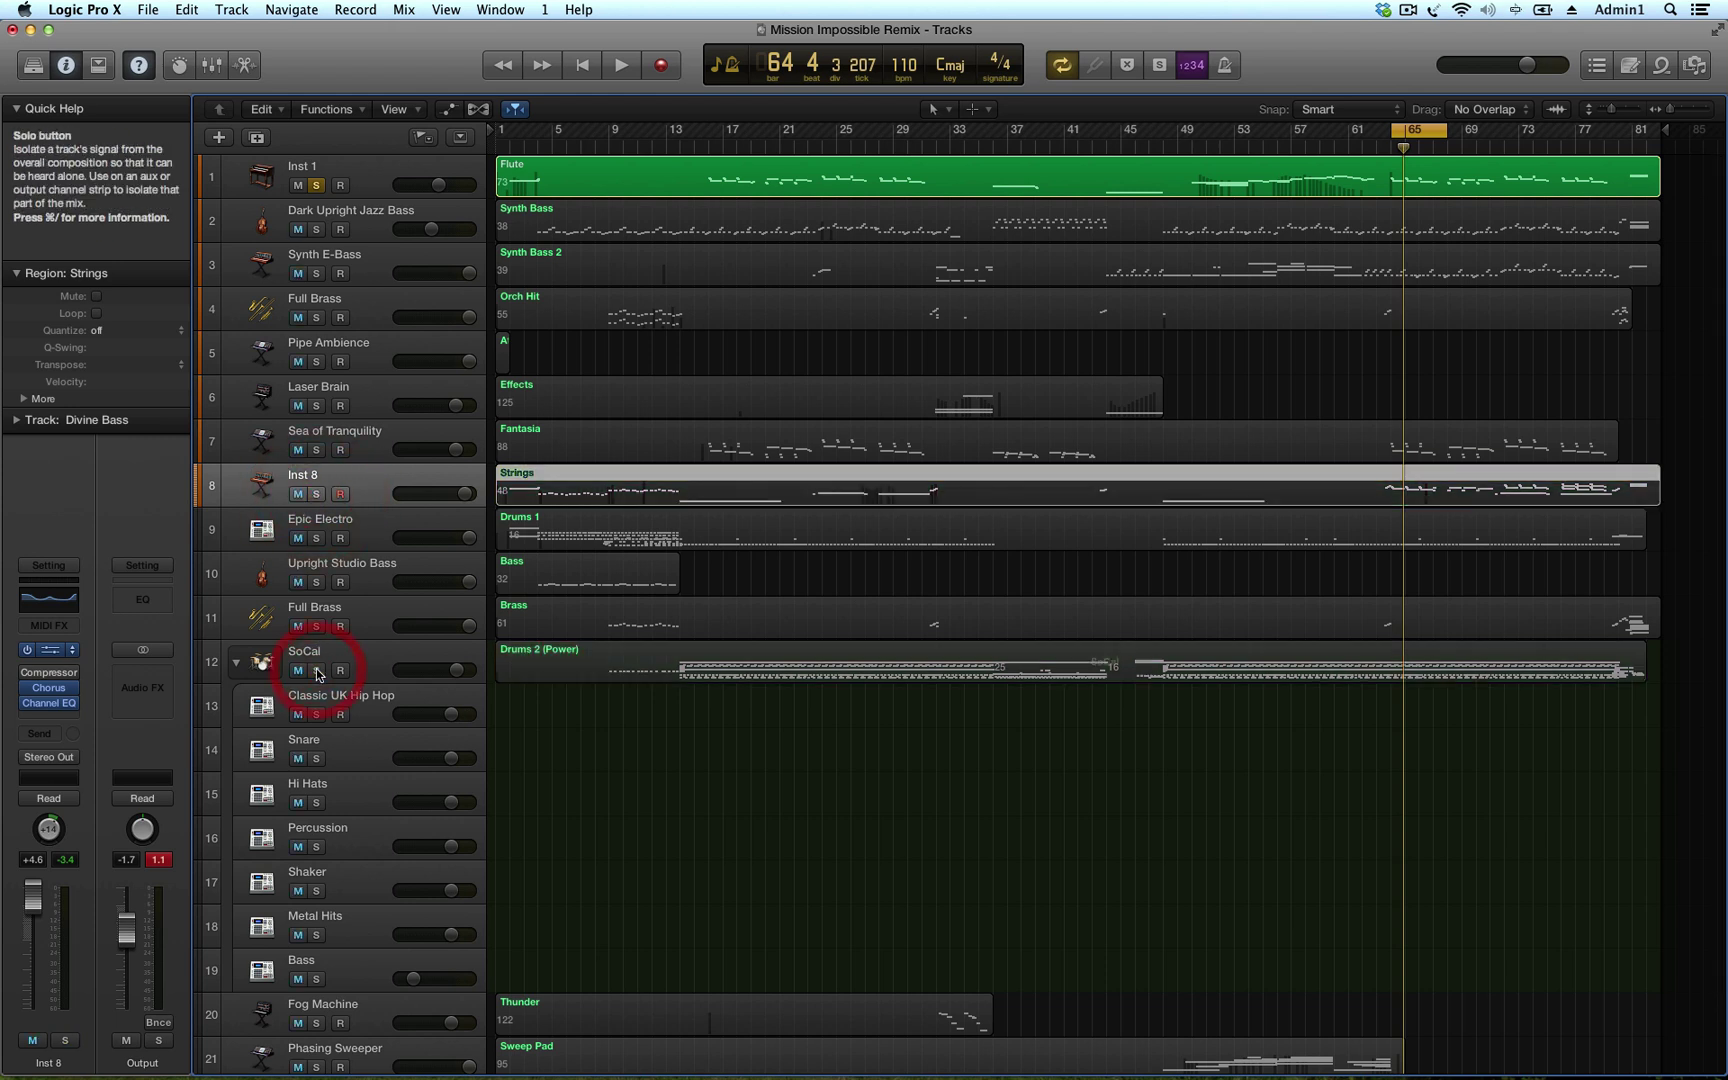
key("space")
key("space")
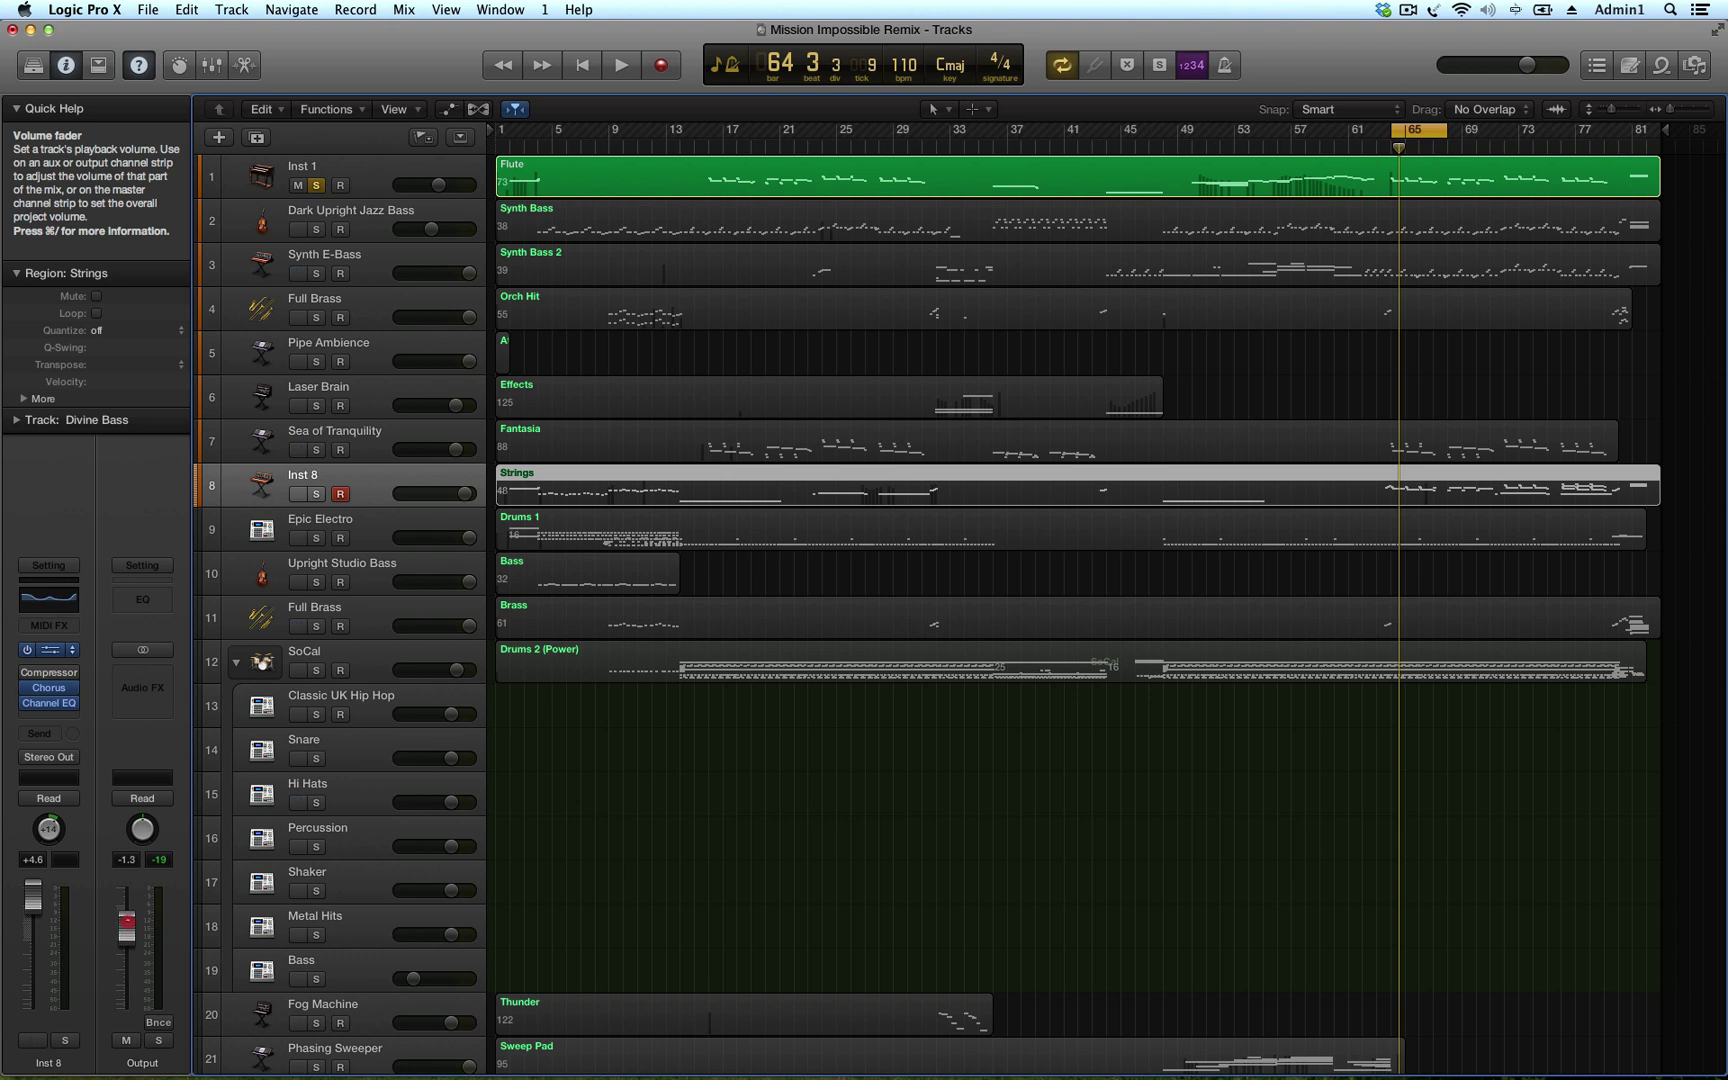
Play the soloed flute briefly, add Dark Upright Jazz Bass to the solo, and play a short passage of both
key("space")
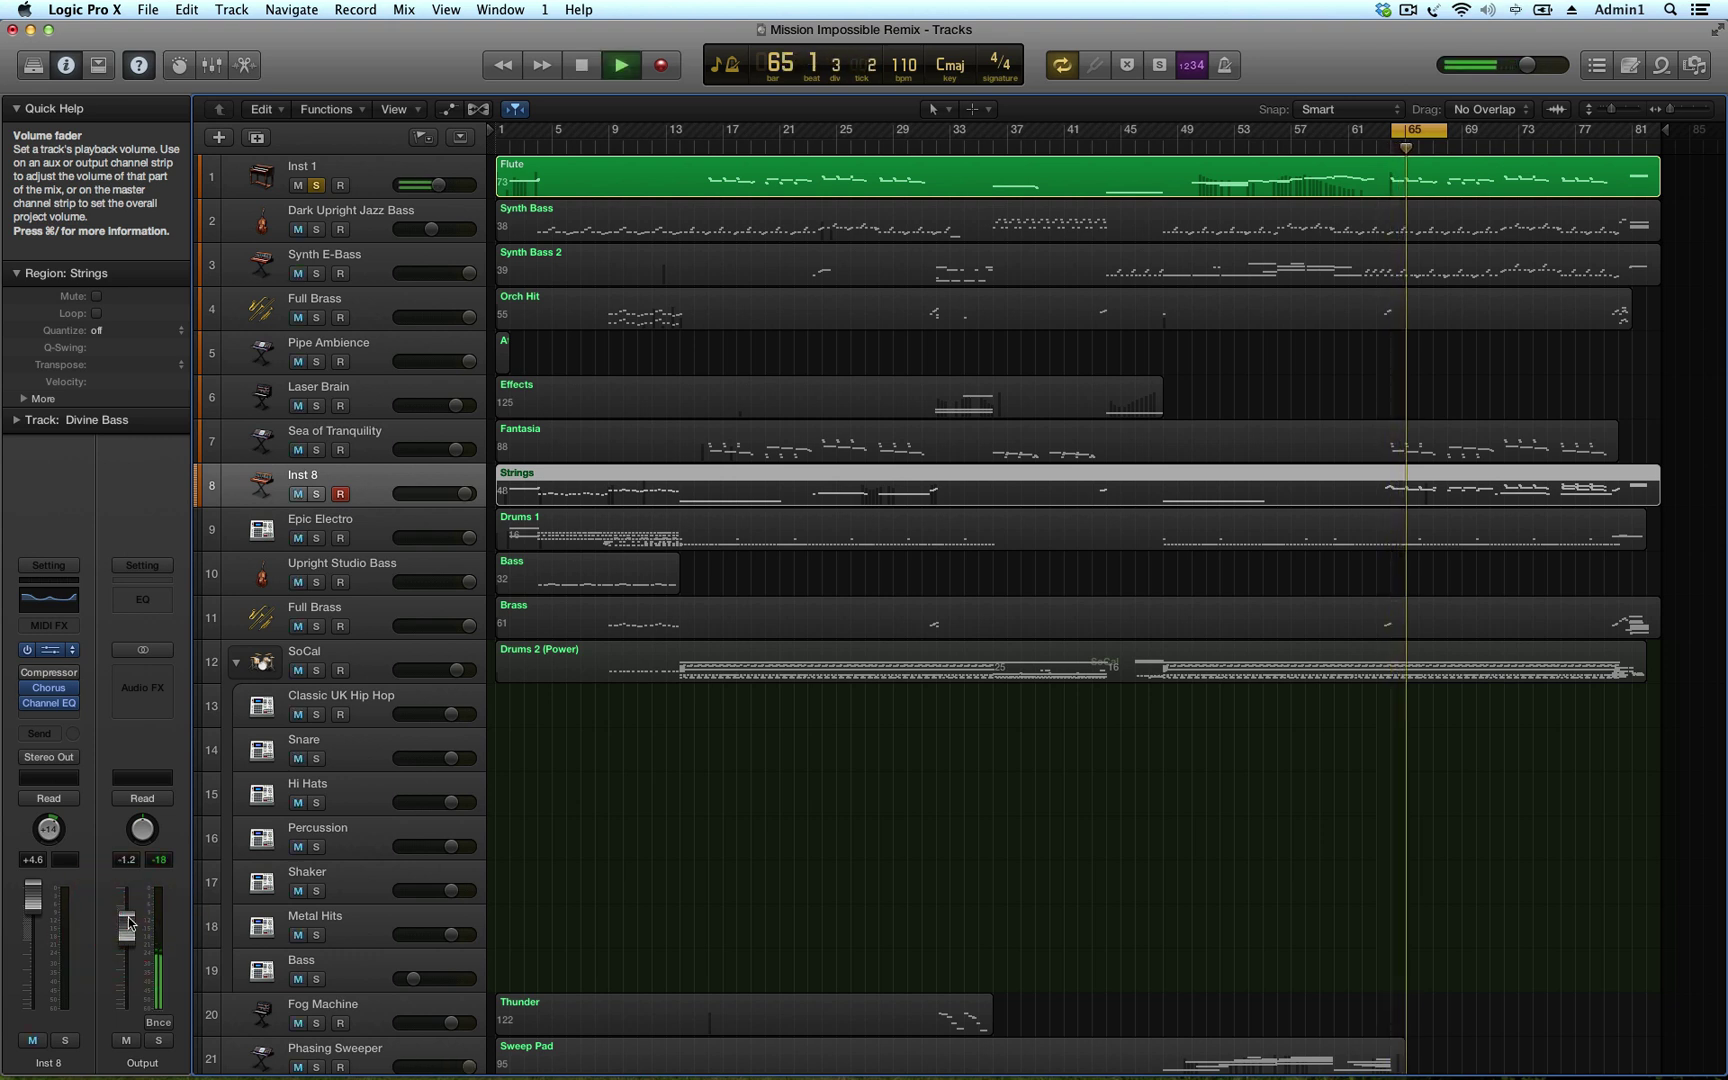
key("space")
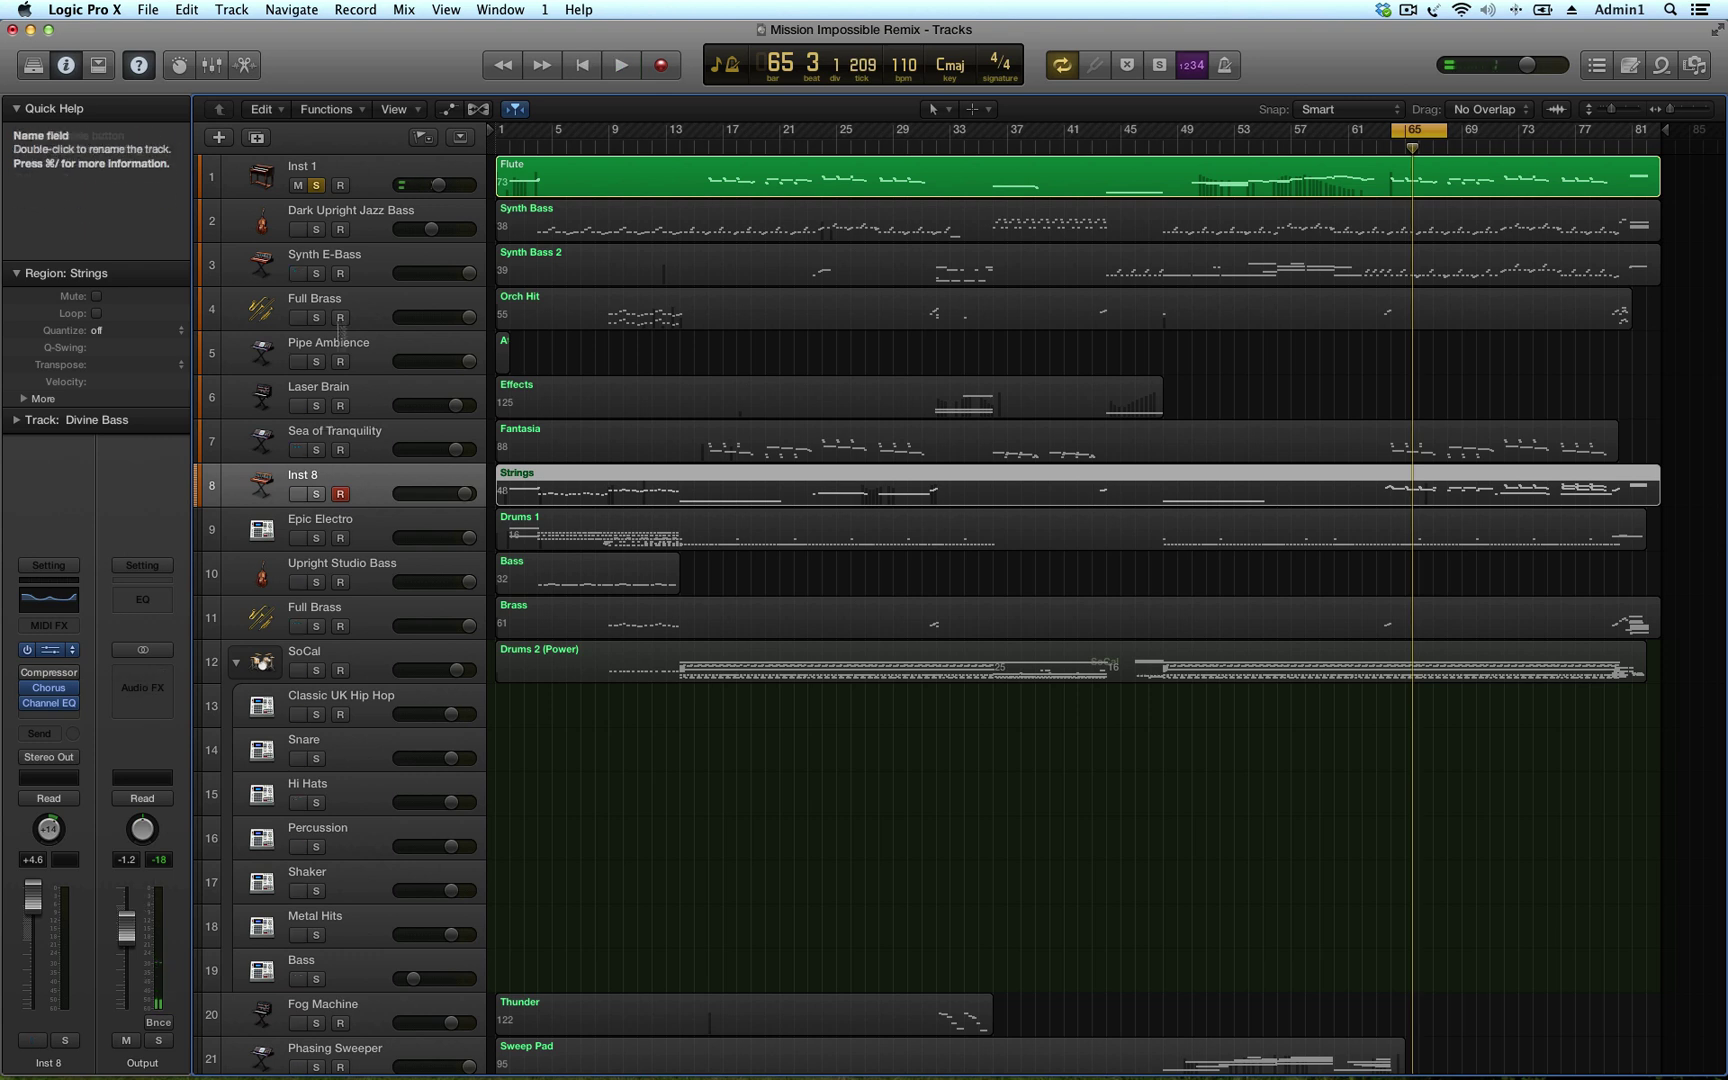
left_click(362, 222)
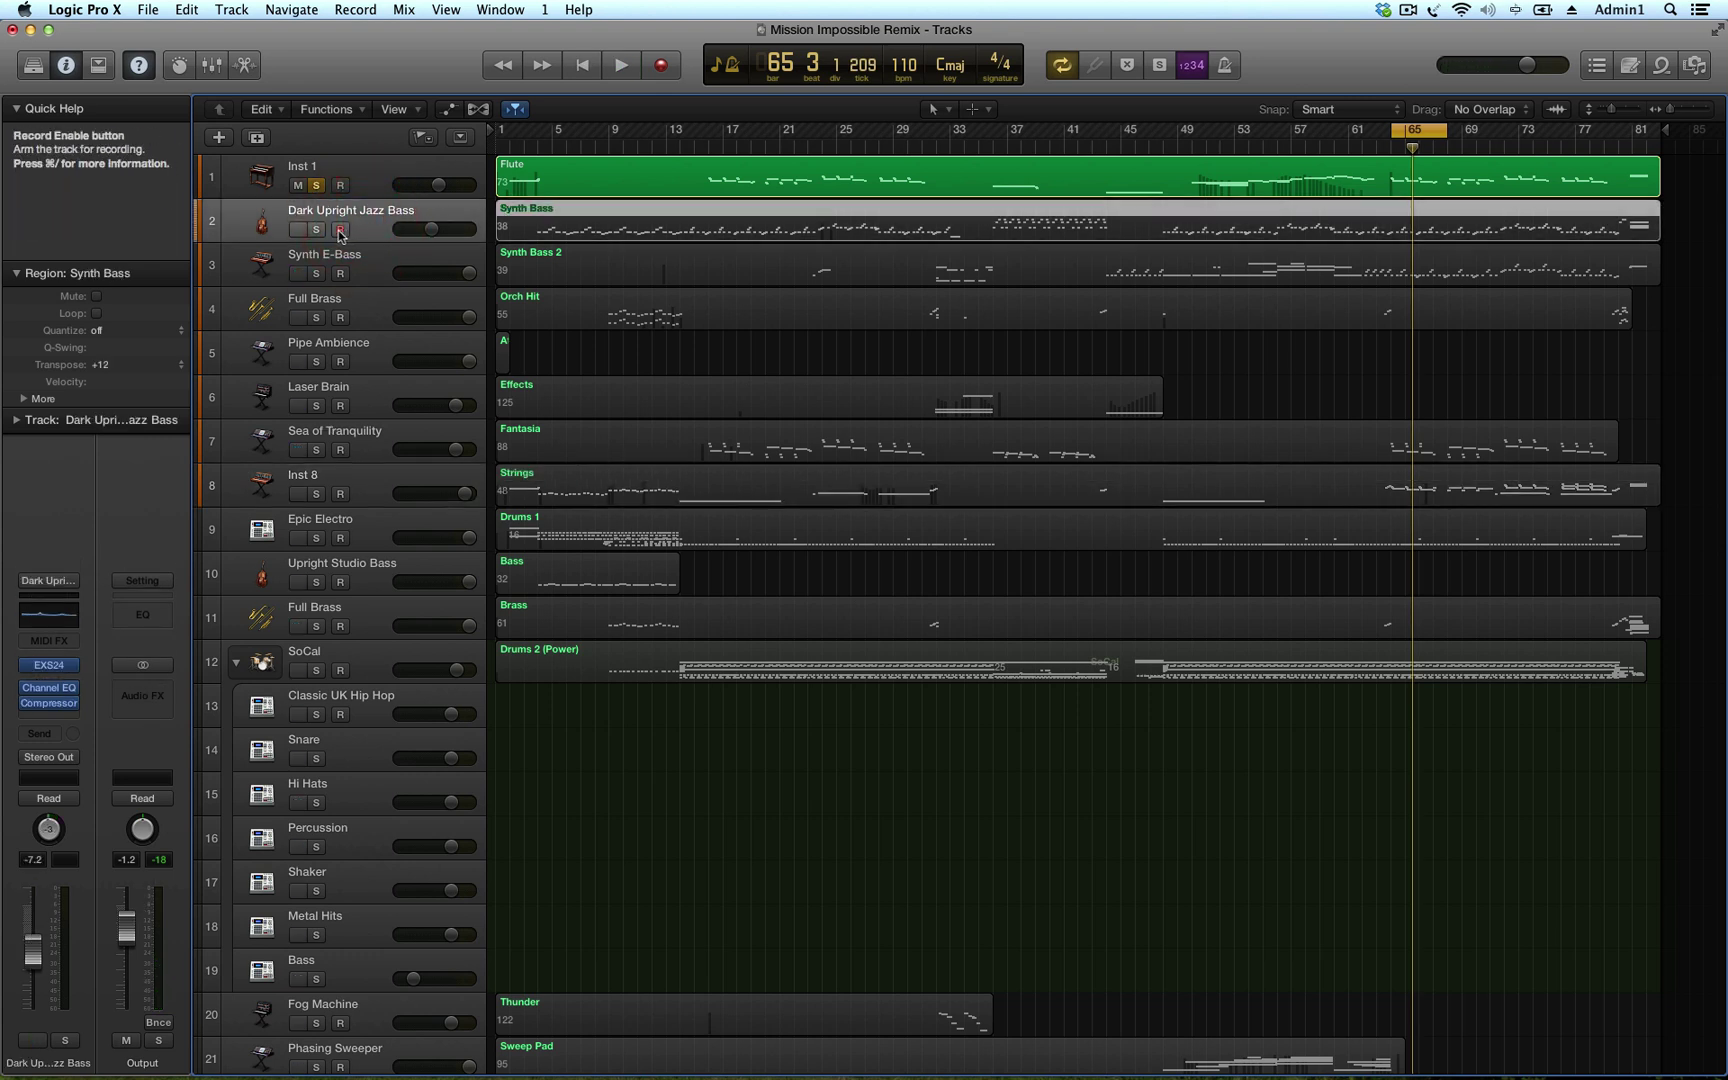
left_click(316, 230)
key("space")
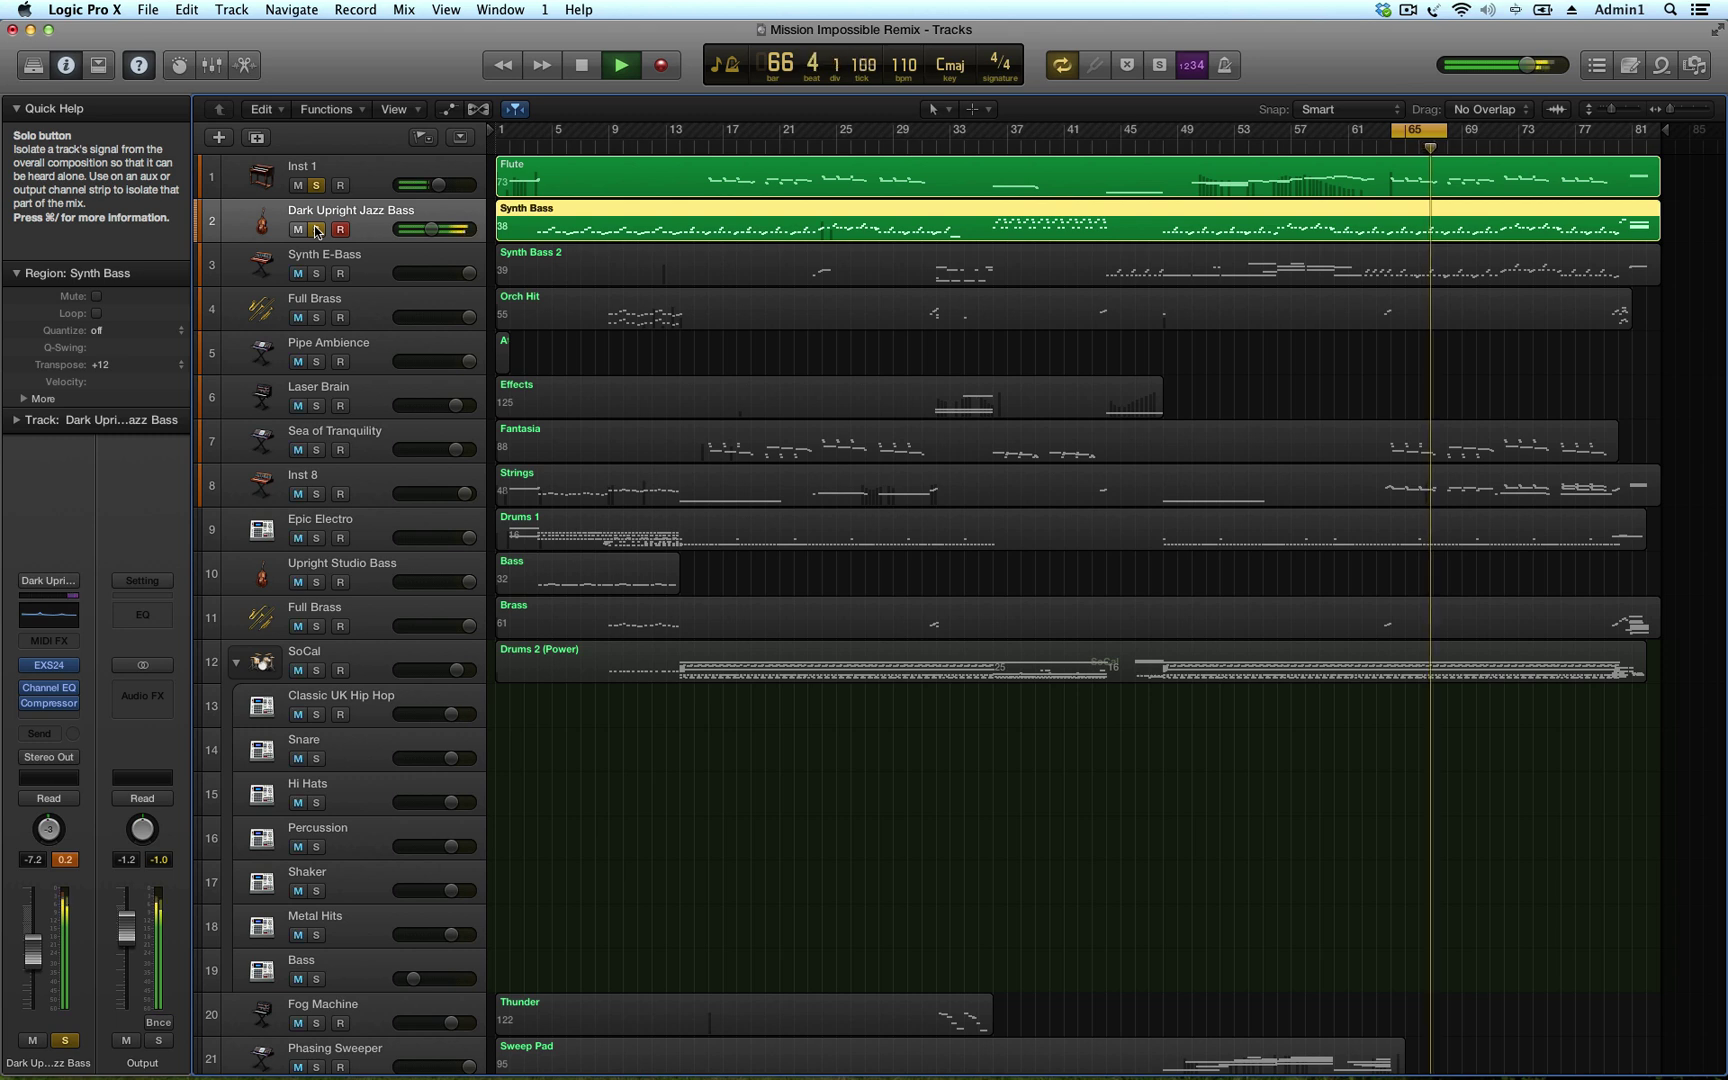
key("space")
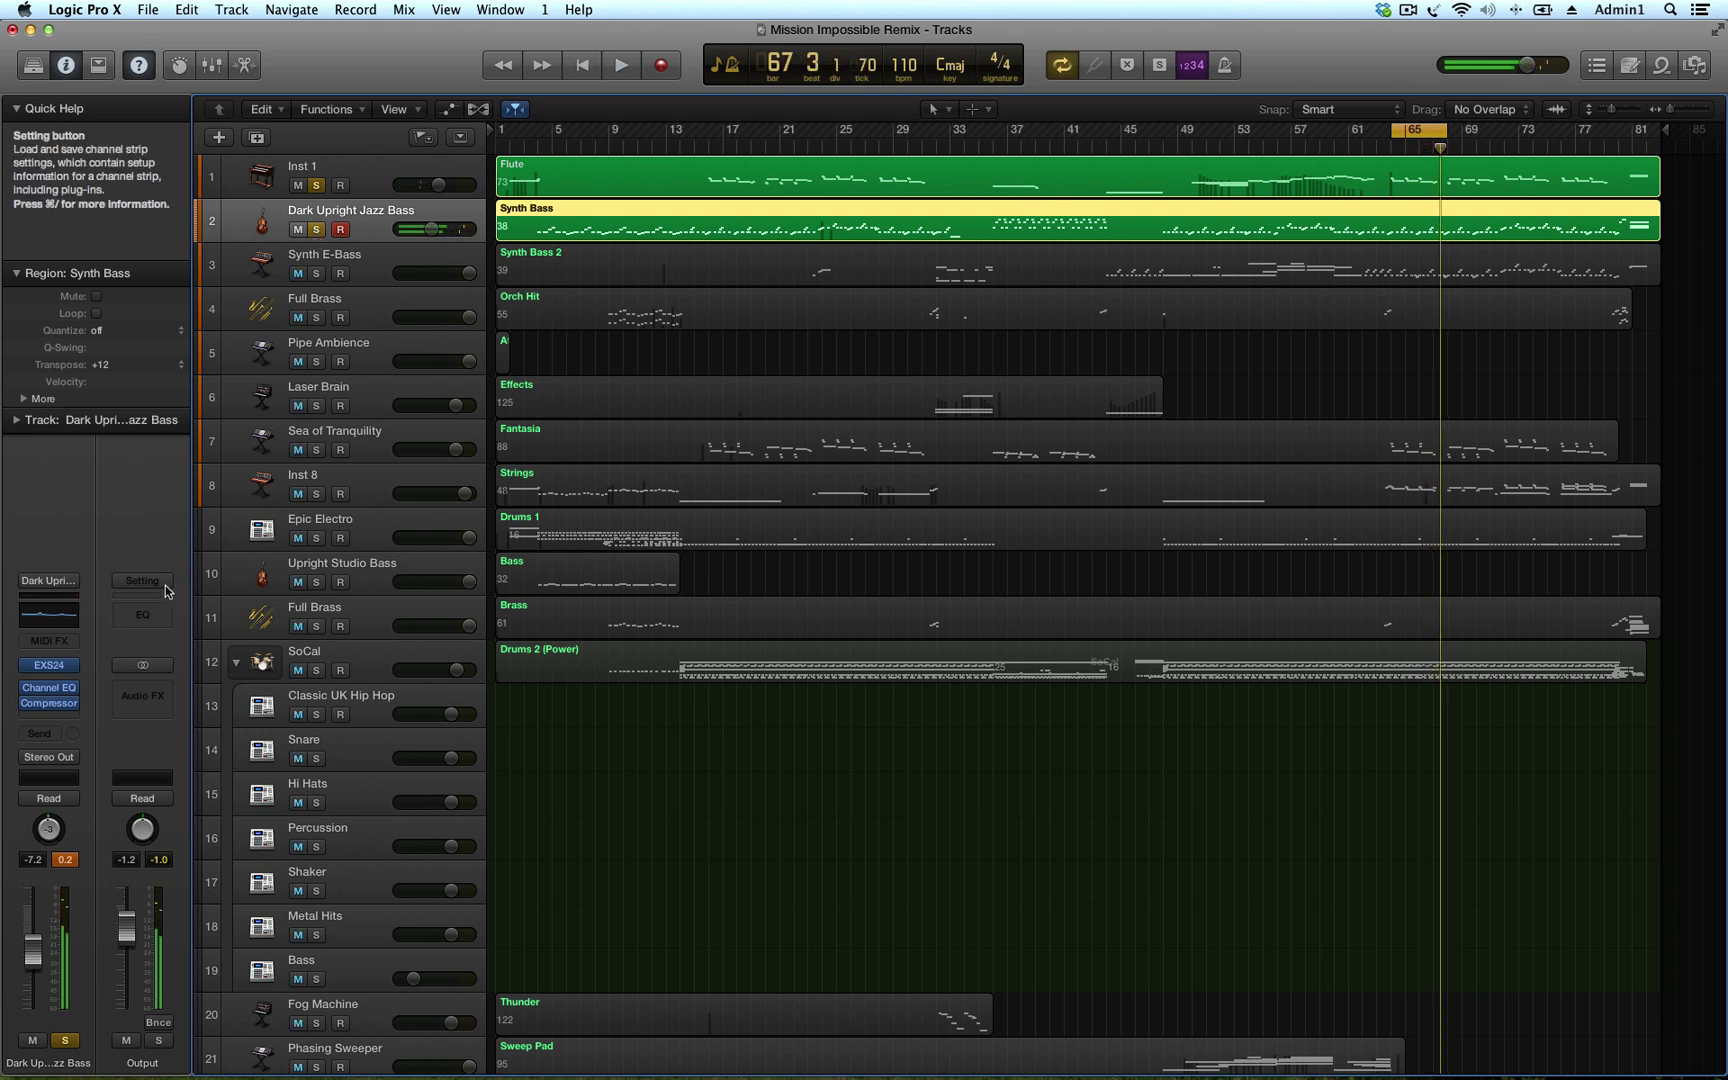
Open the Dark Upright Jazz Bass track's EXS24 sampler and adjust its filter cutoff and envelope 2 attack during playback
left_click(50, 666)
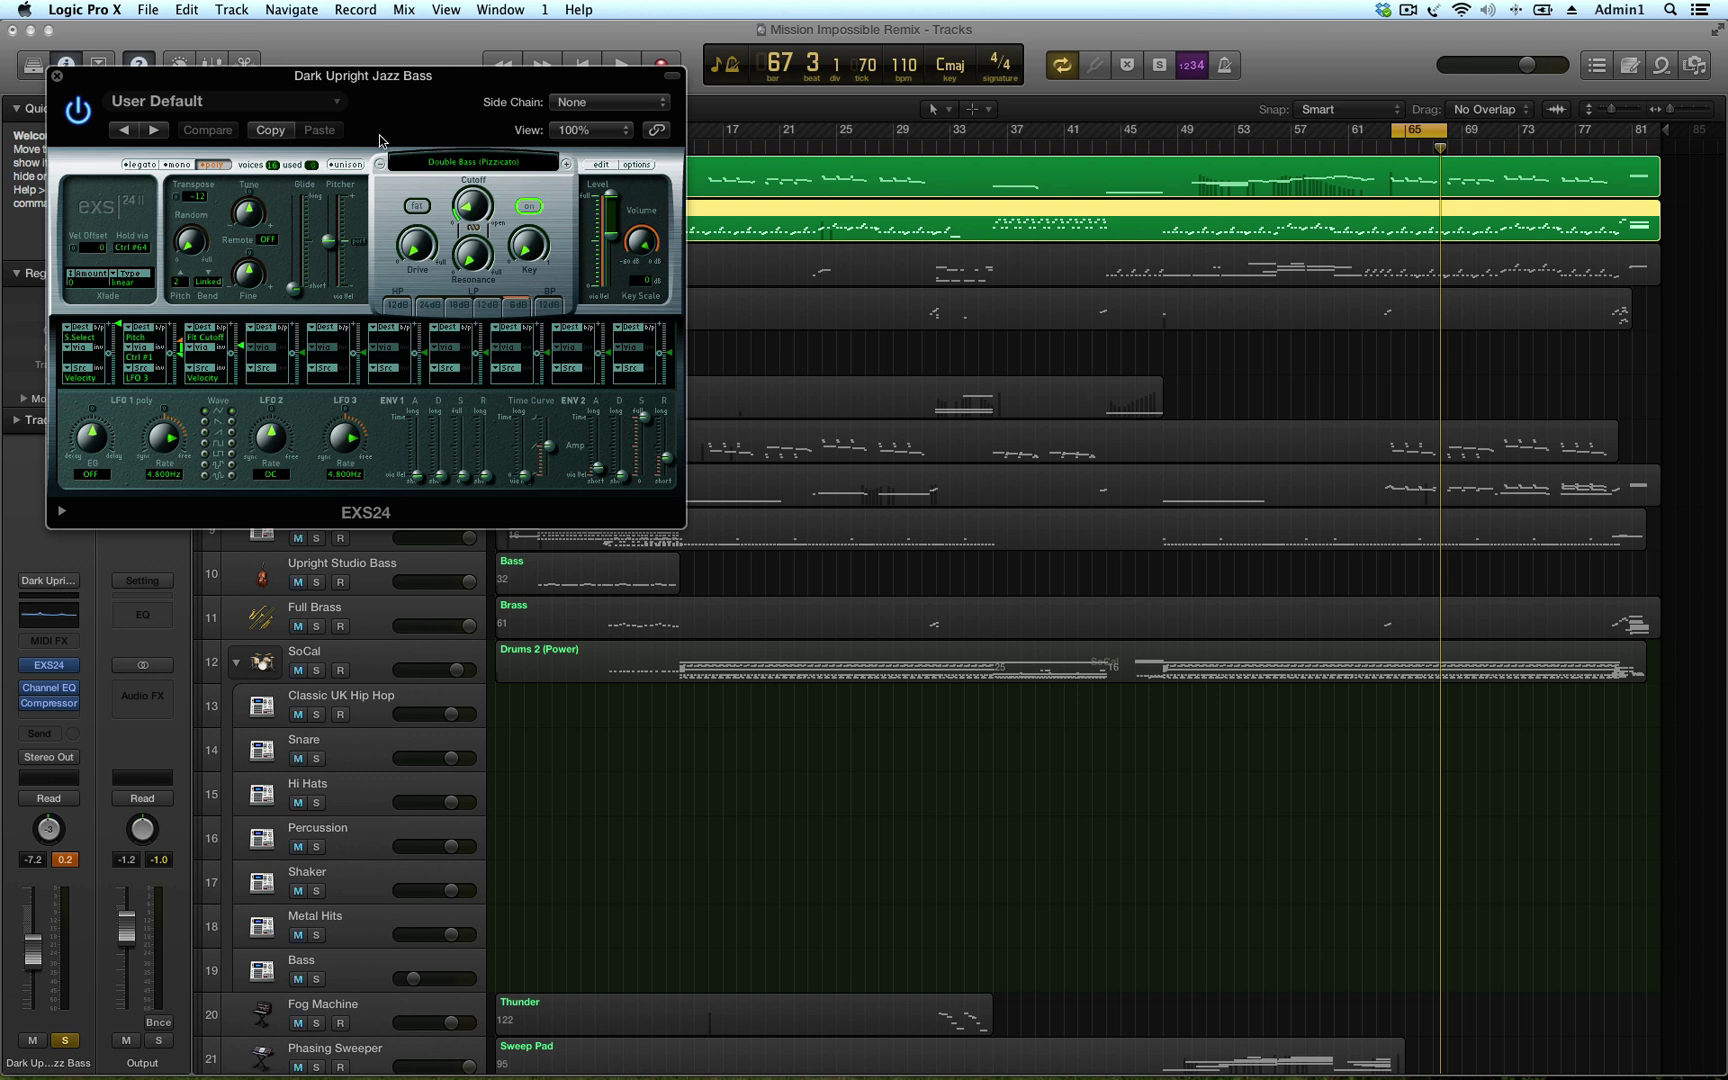
left_click_drag(390, 95, 872, 227)
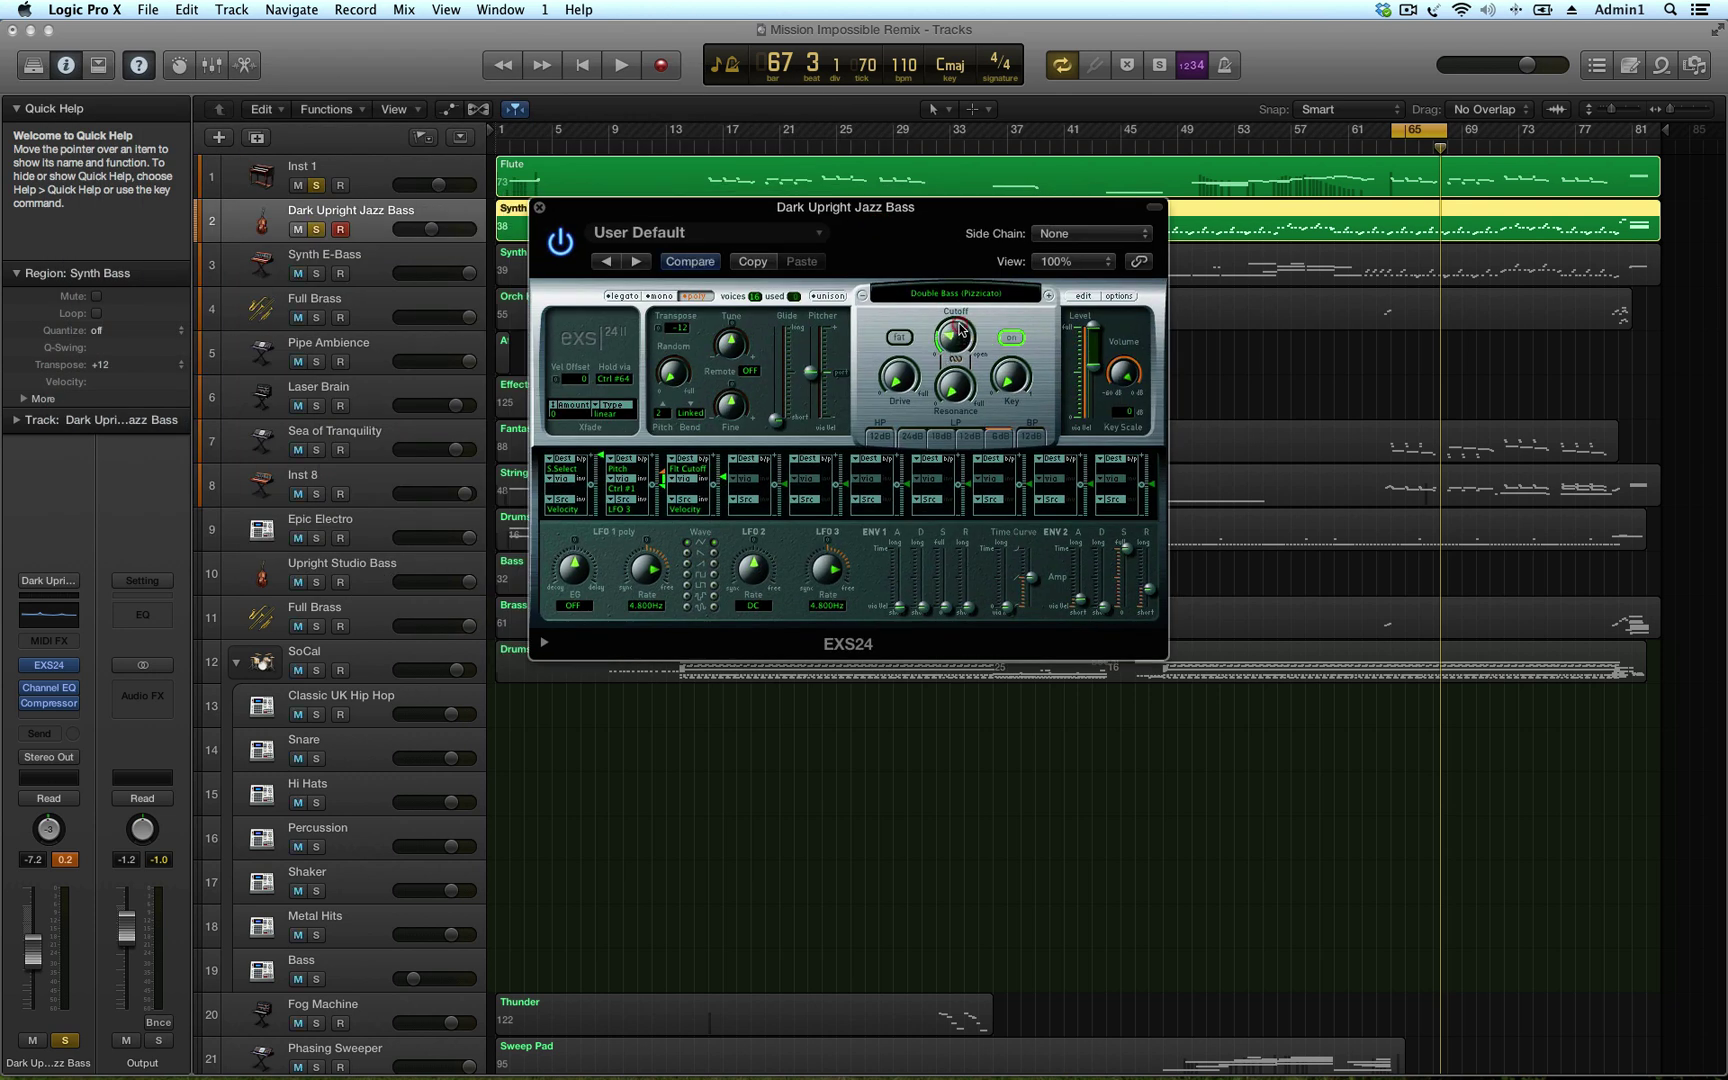
key("space")
mouse_move(960, 328)
left_mouse_down()
mouse_move(983, 213)
mouse_move(975, 332)
left_mouse_up()
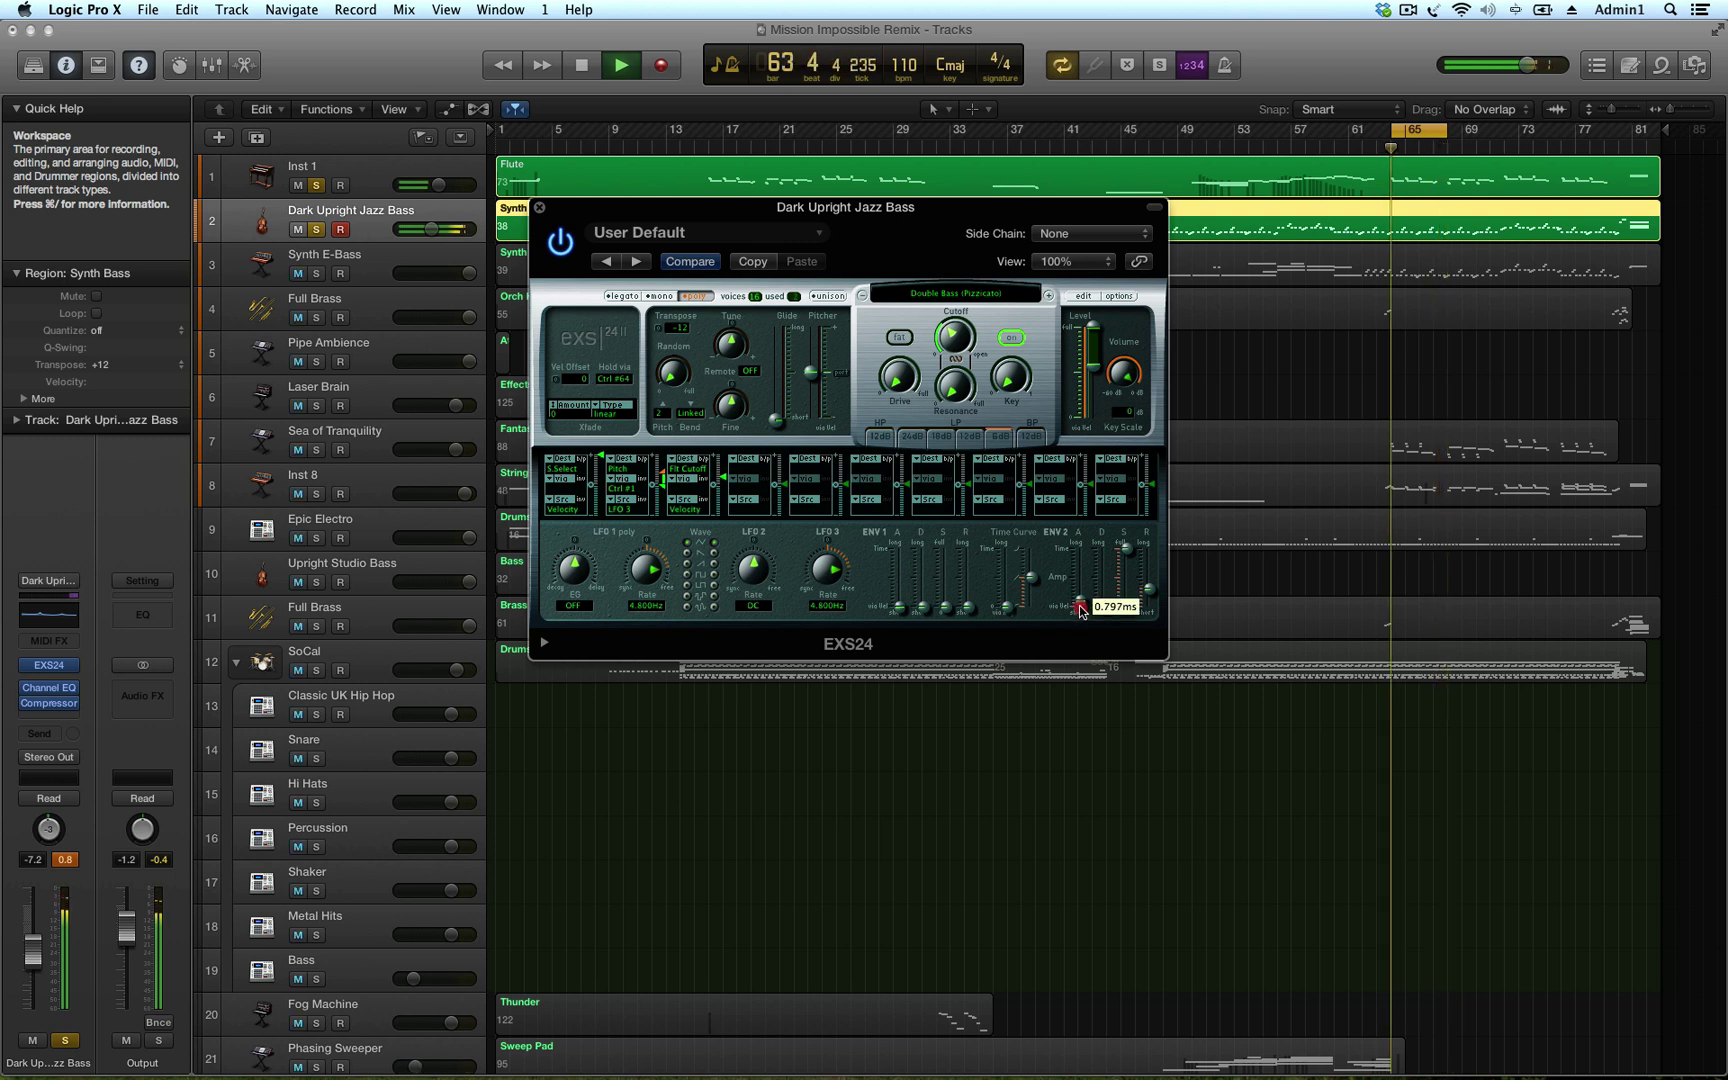
left_click_drag(1081, 607, 1081, 607)
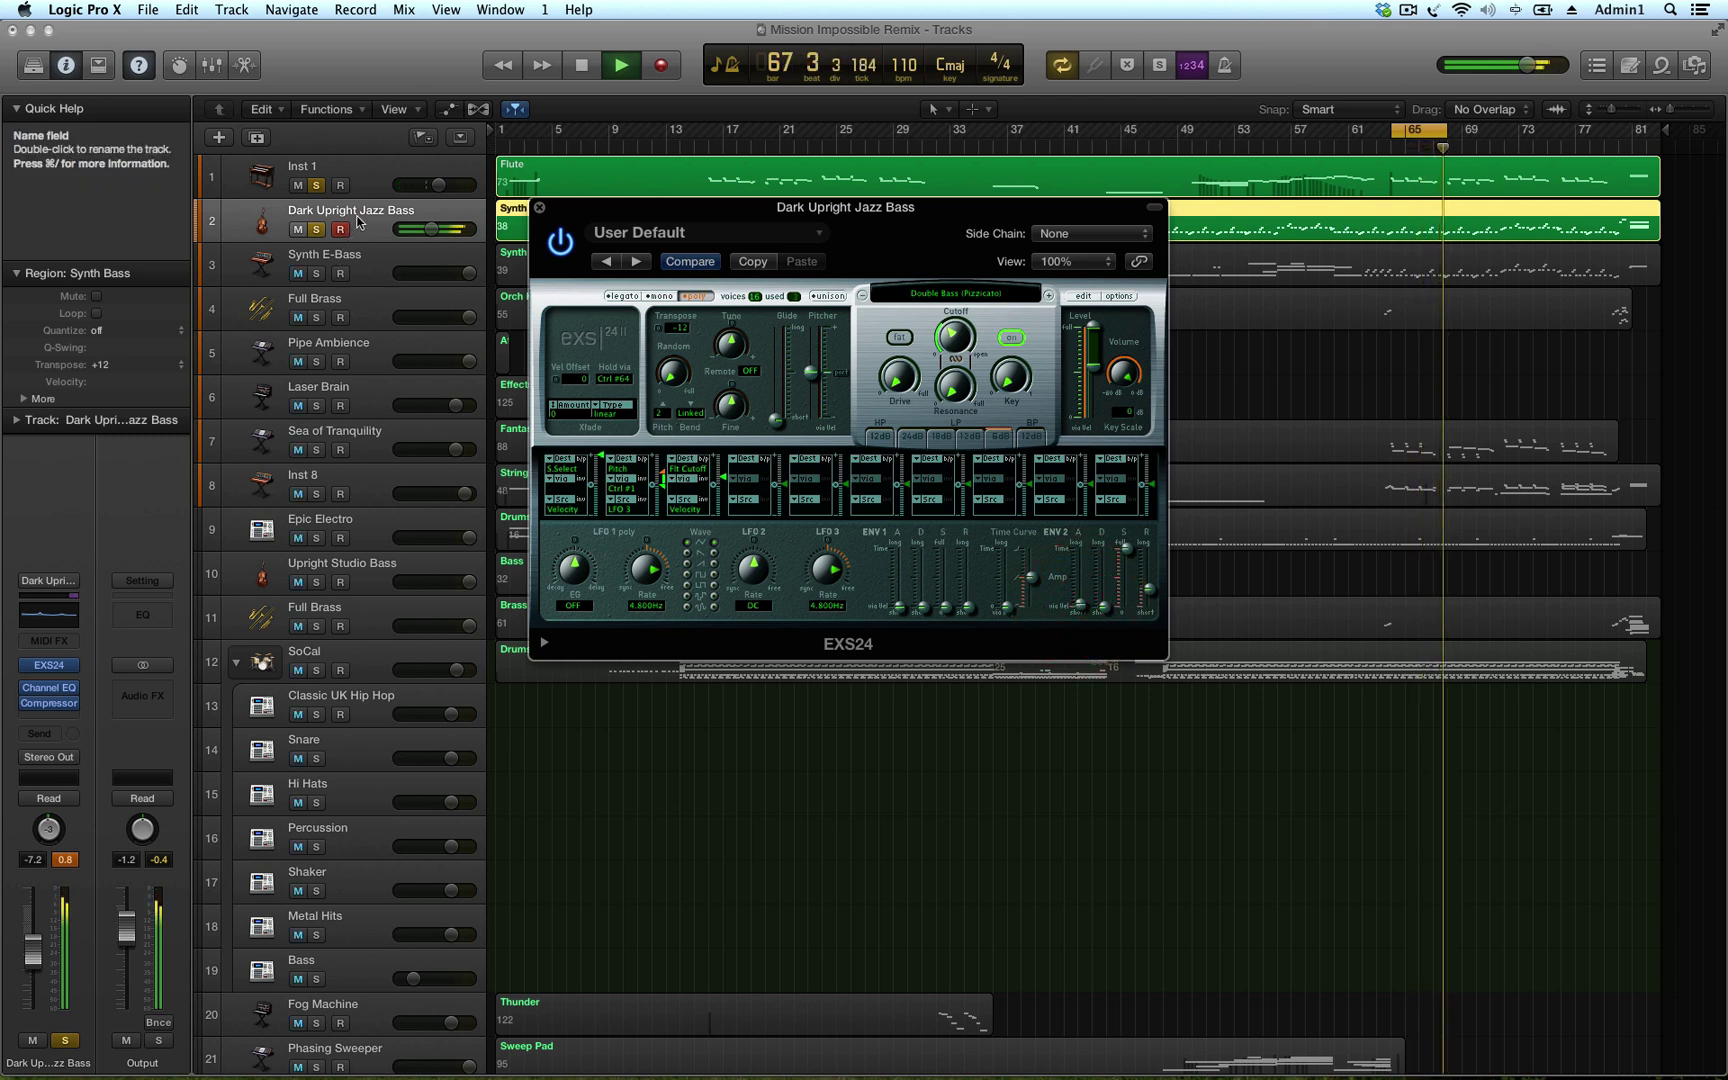
Set the Synth Bass region's delay to +4 ticks, close the EXS24 window, and play the passage
left_click(346, 218)
left_click(23, 400)
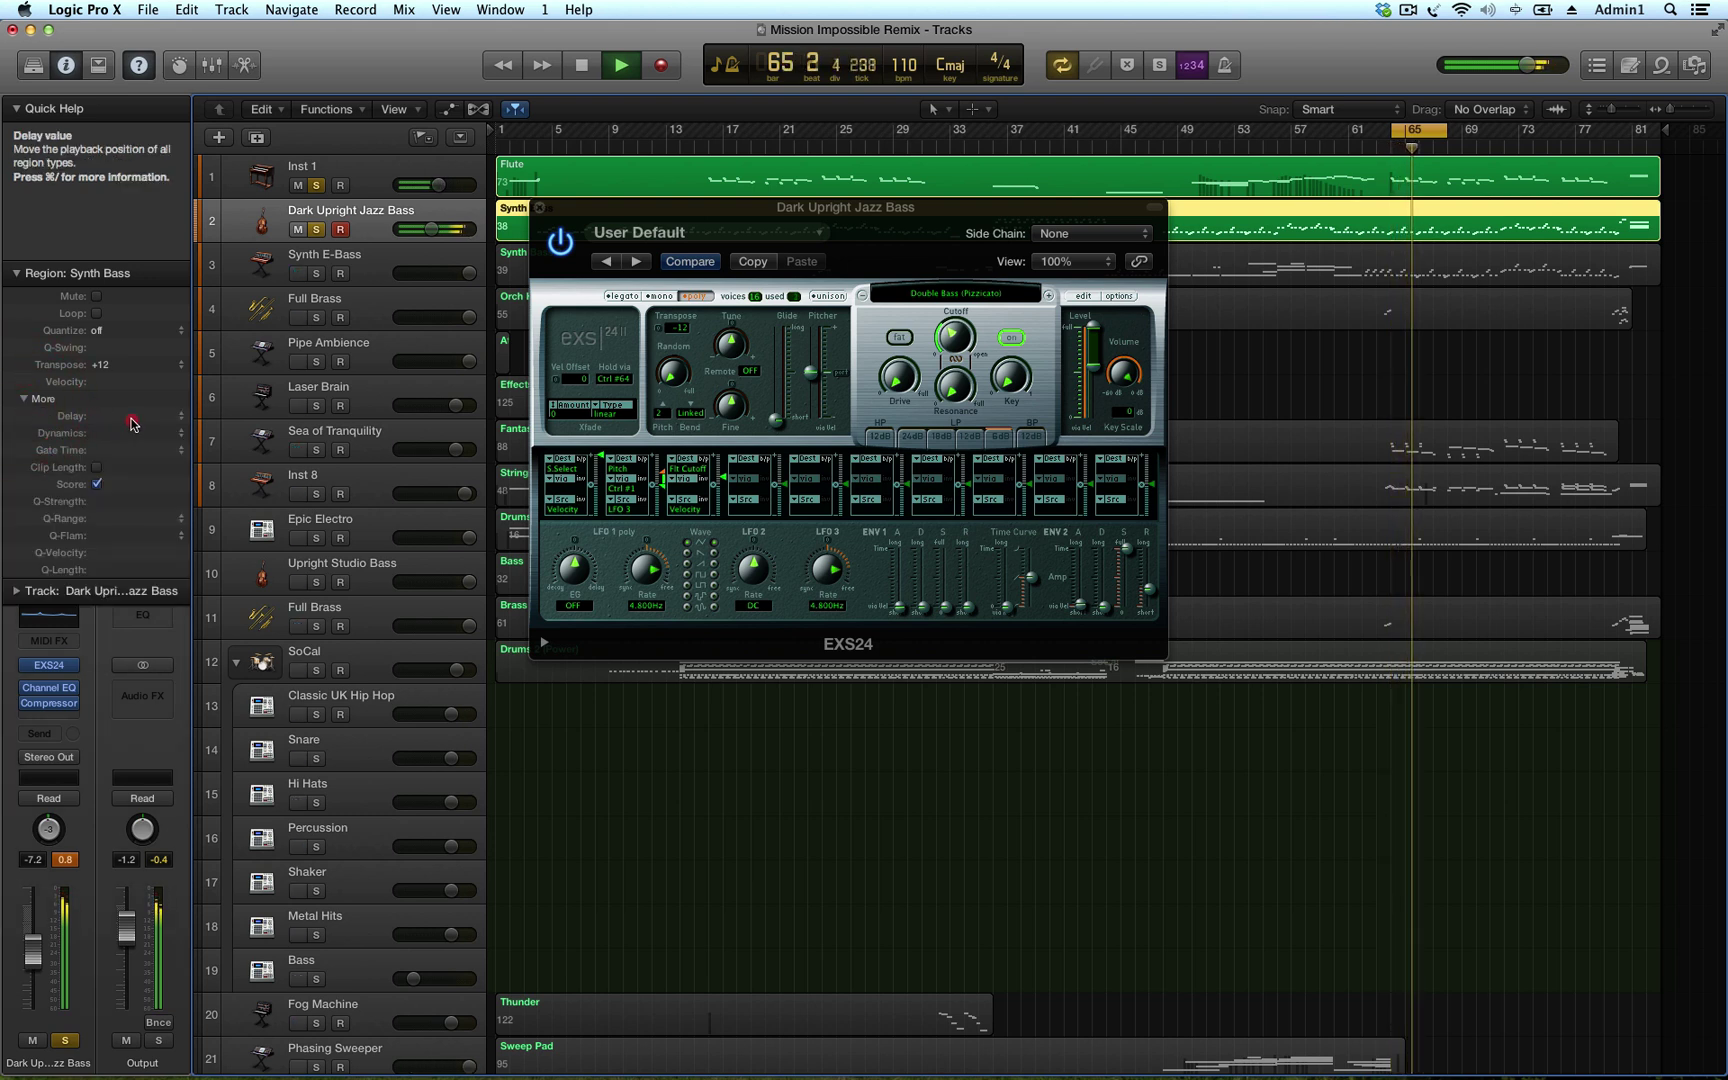
left_click_drag(130, 415, 470, 1066)
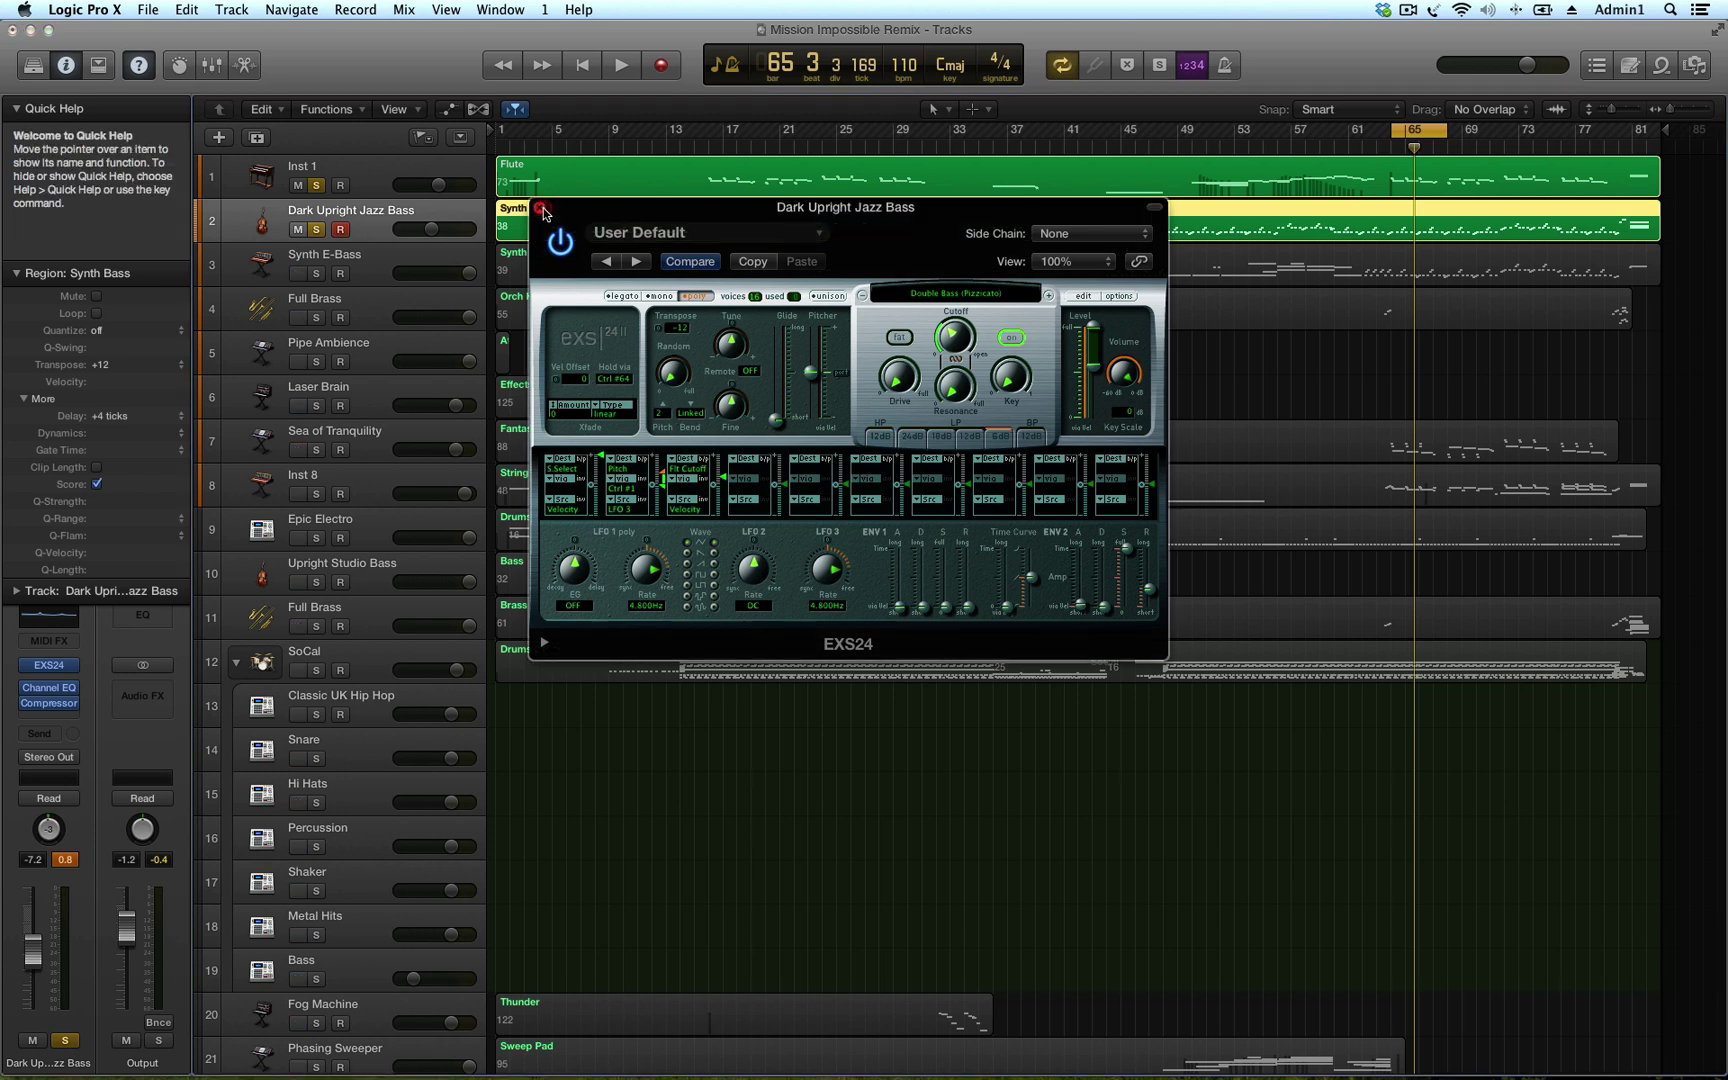
left_click(541, 209)
key("space")
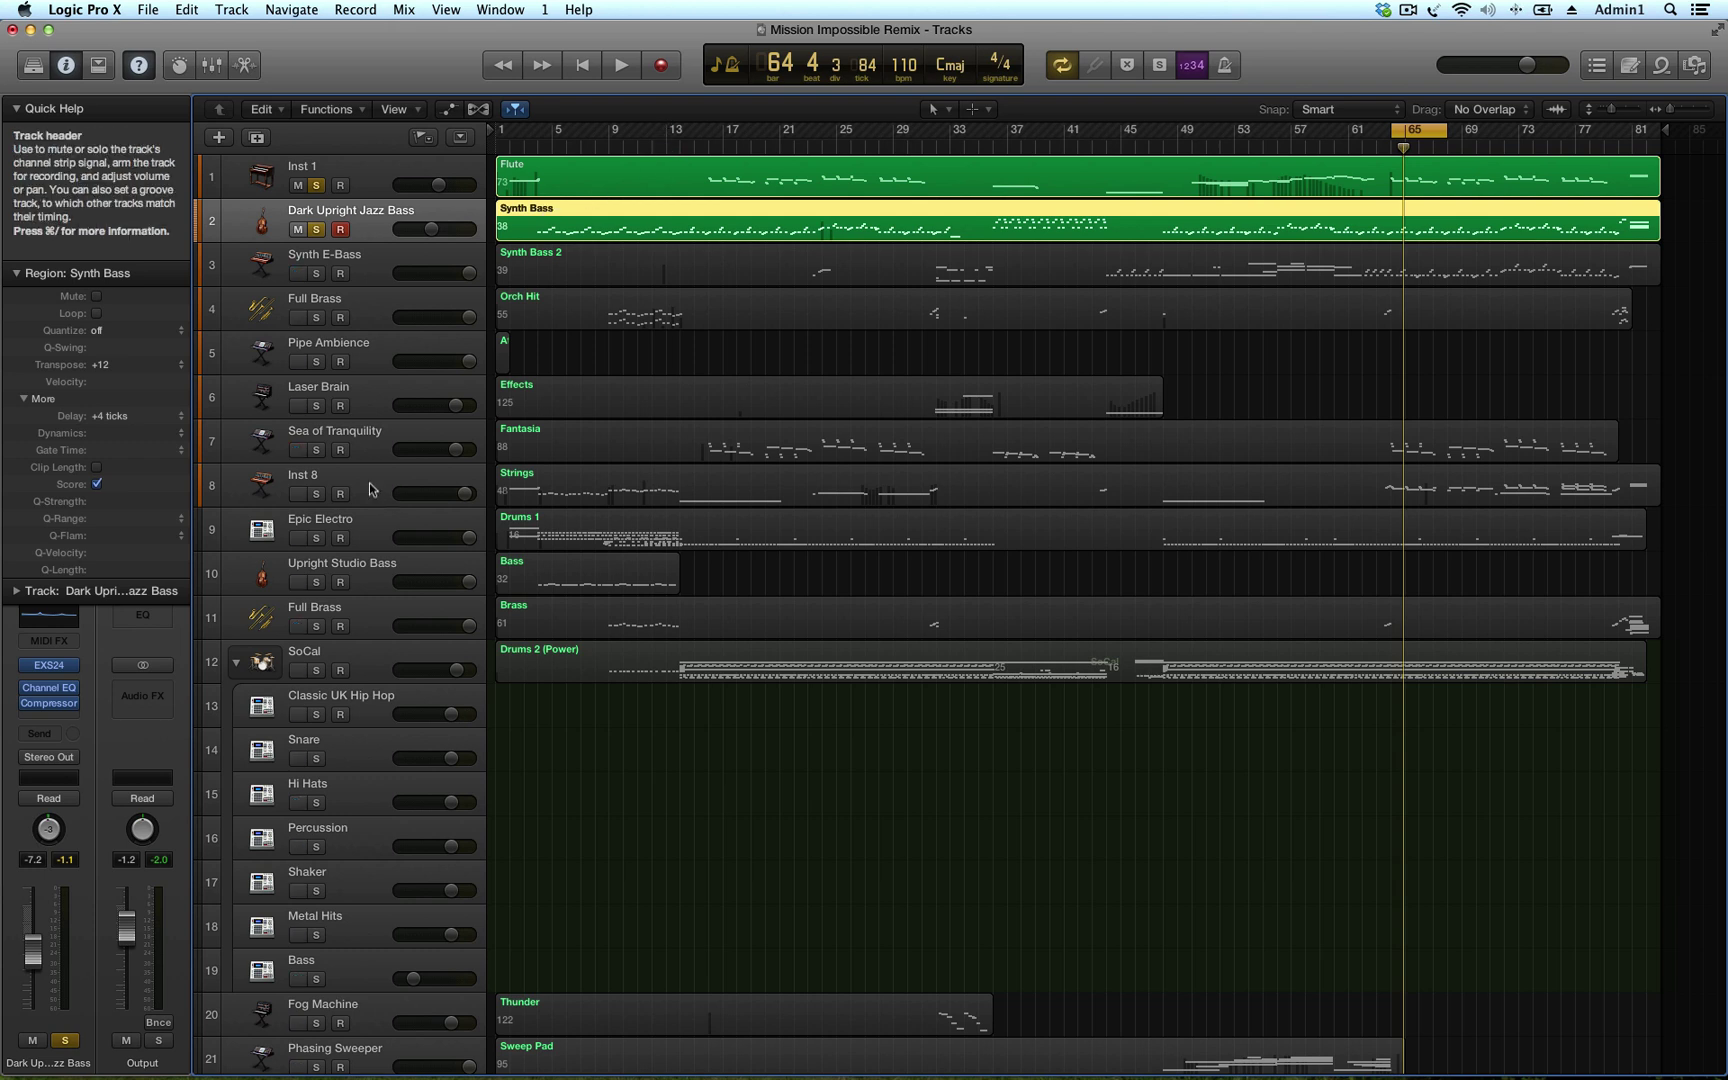
Add Sea of Tranquility to the soloed tracks and lower its volume slightly while the passage plays
left_click(316, 450)
key("space")
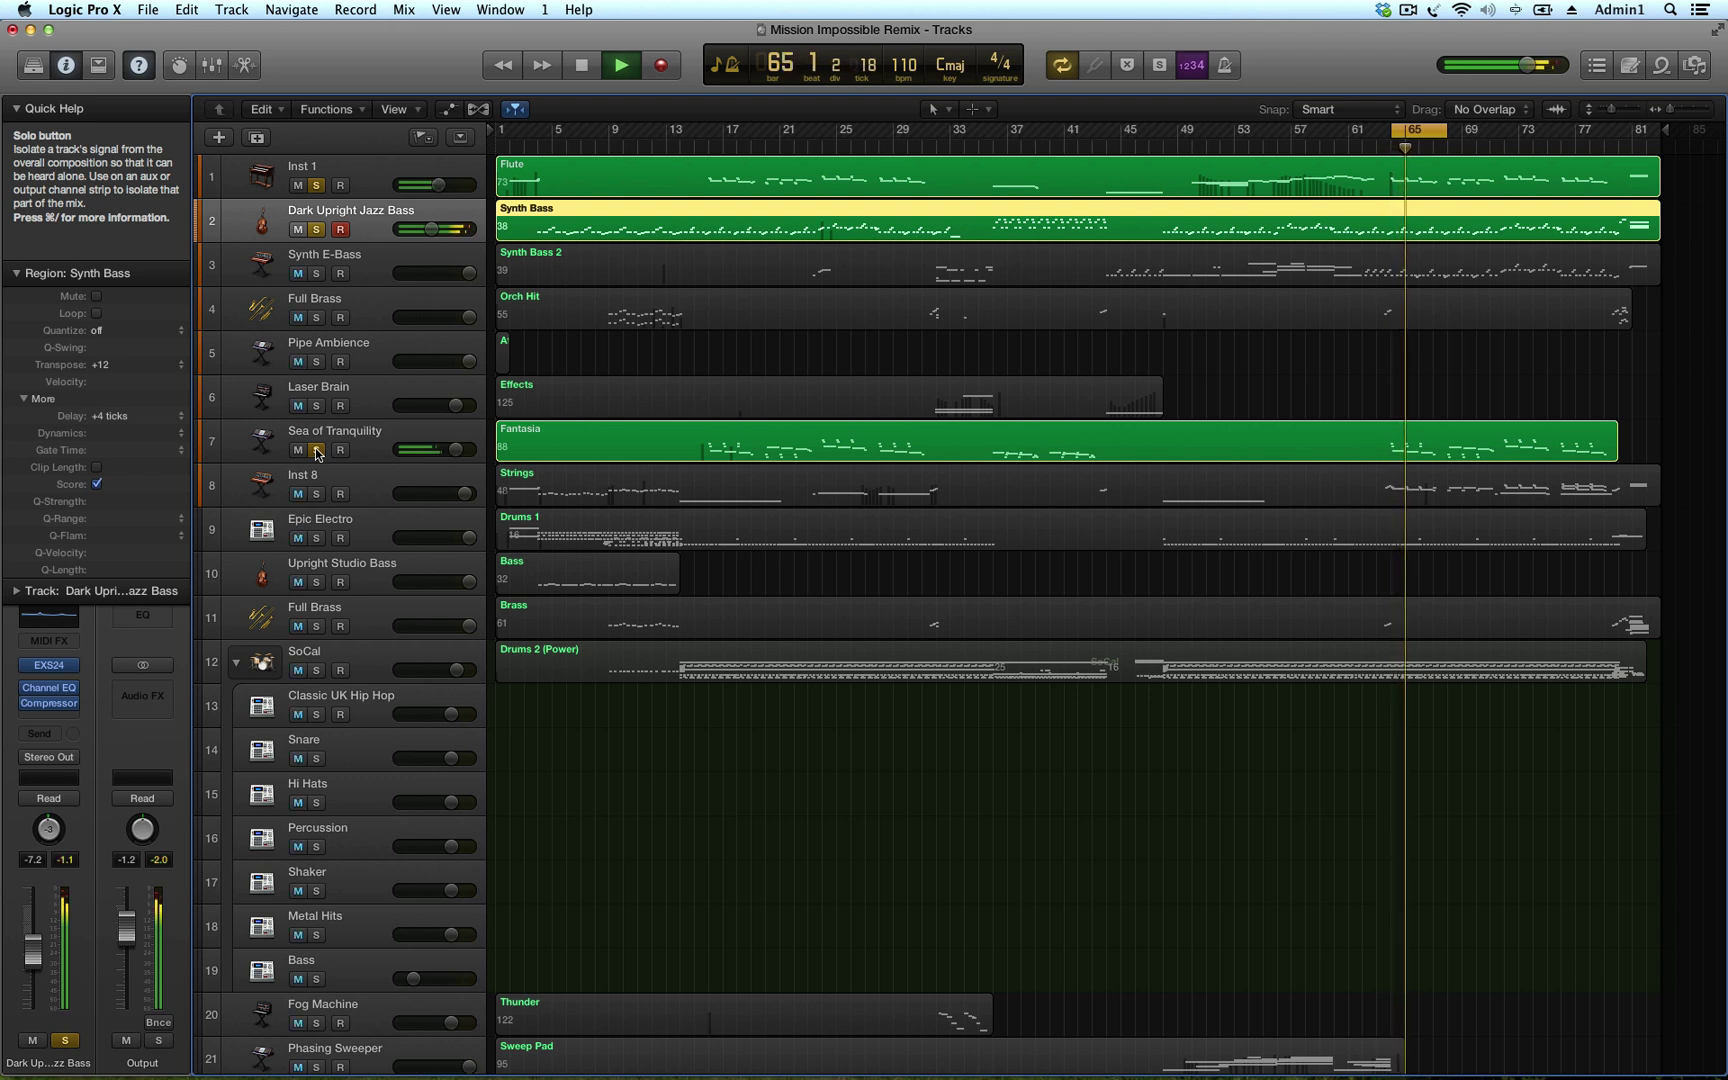
left_click(454, 449)
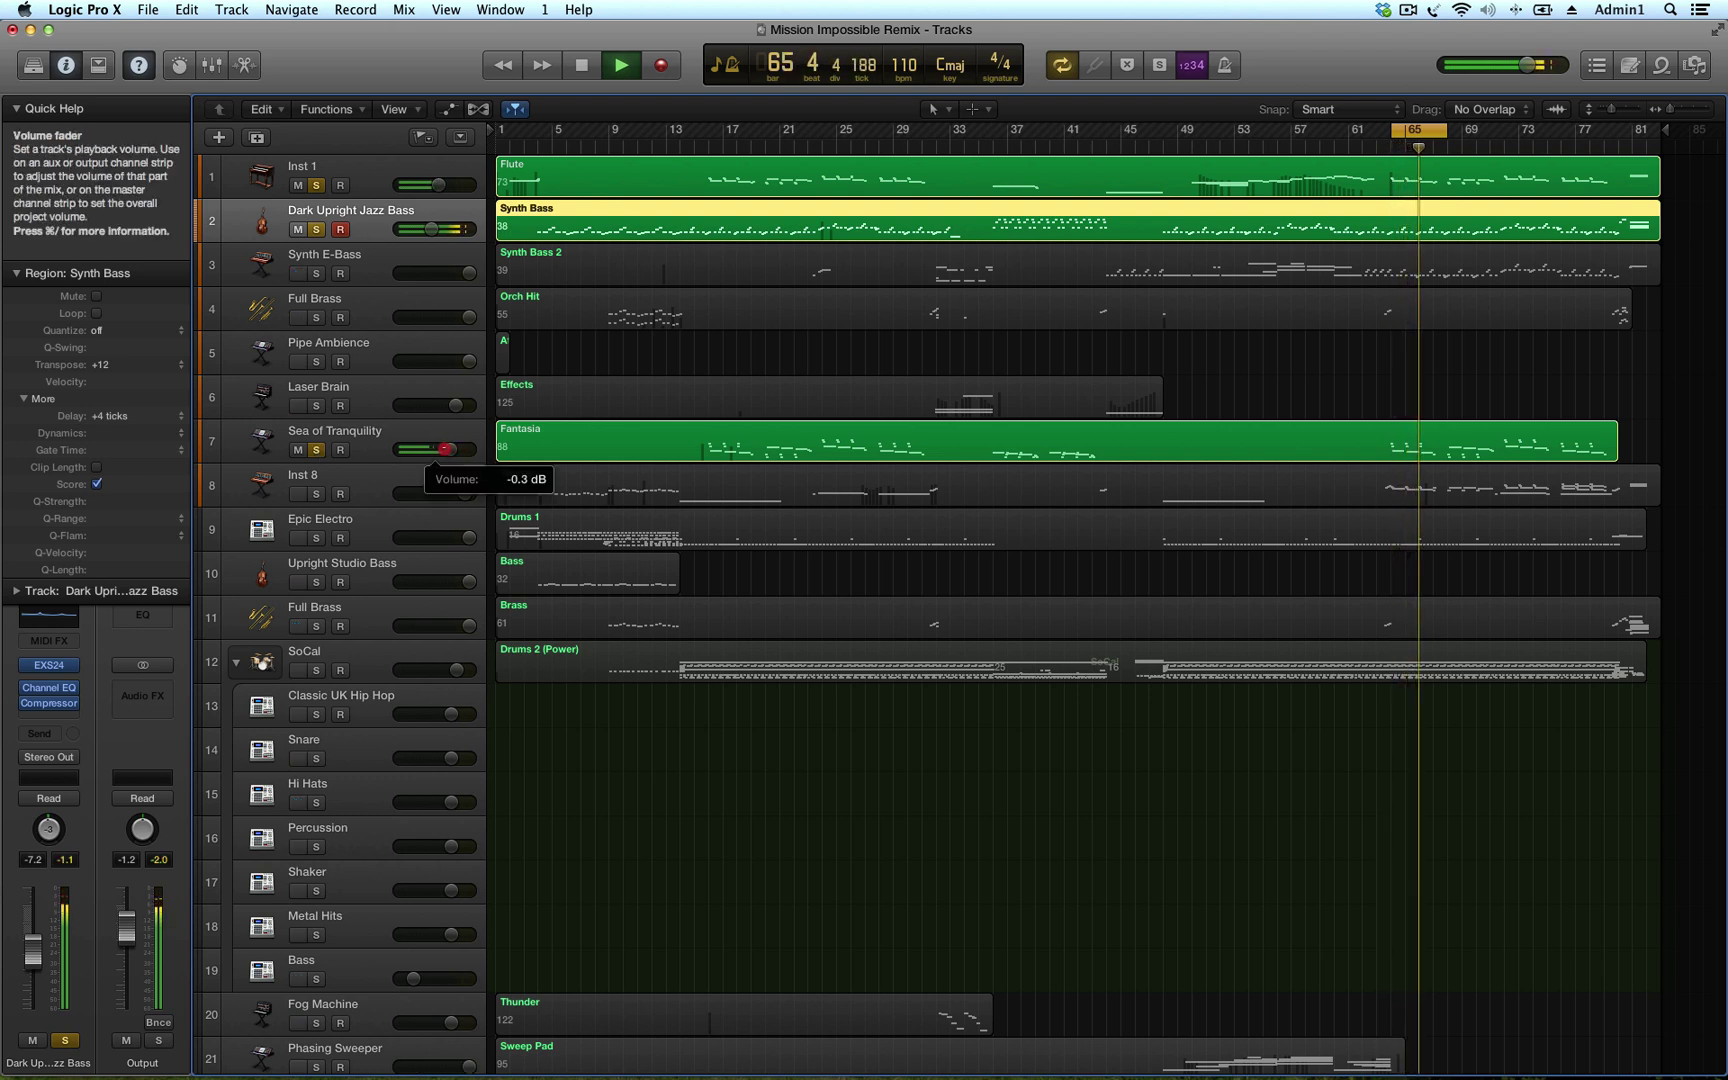
left_click_drag(454, 449, 424, 455)
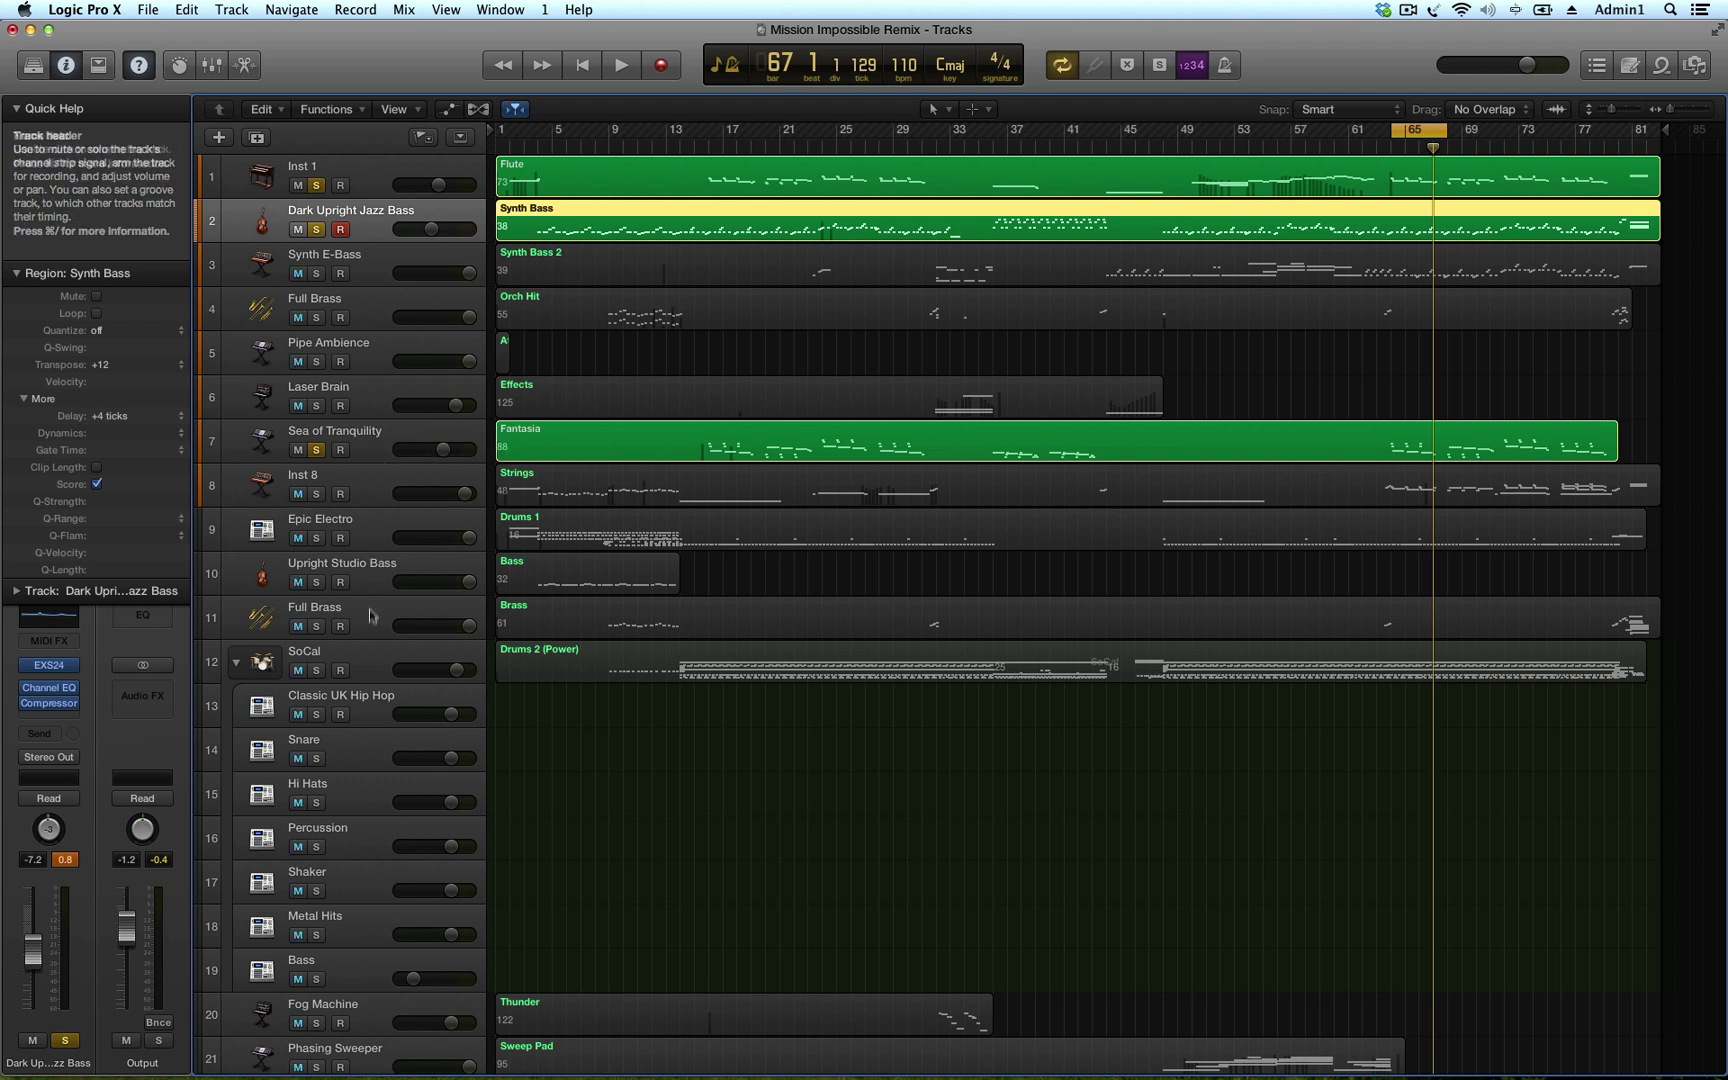
Add the SoCal drum track to the soloed tracks and play the passage
left_click(369, 655)
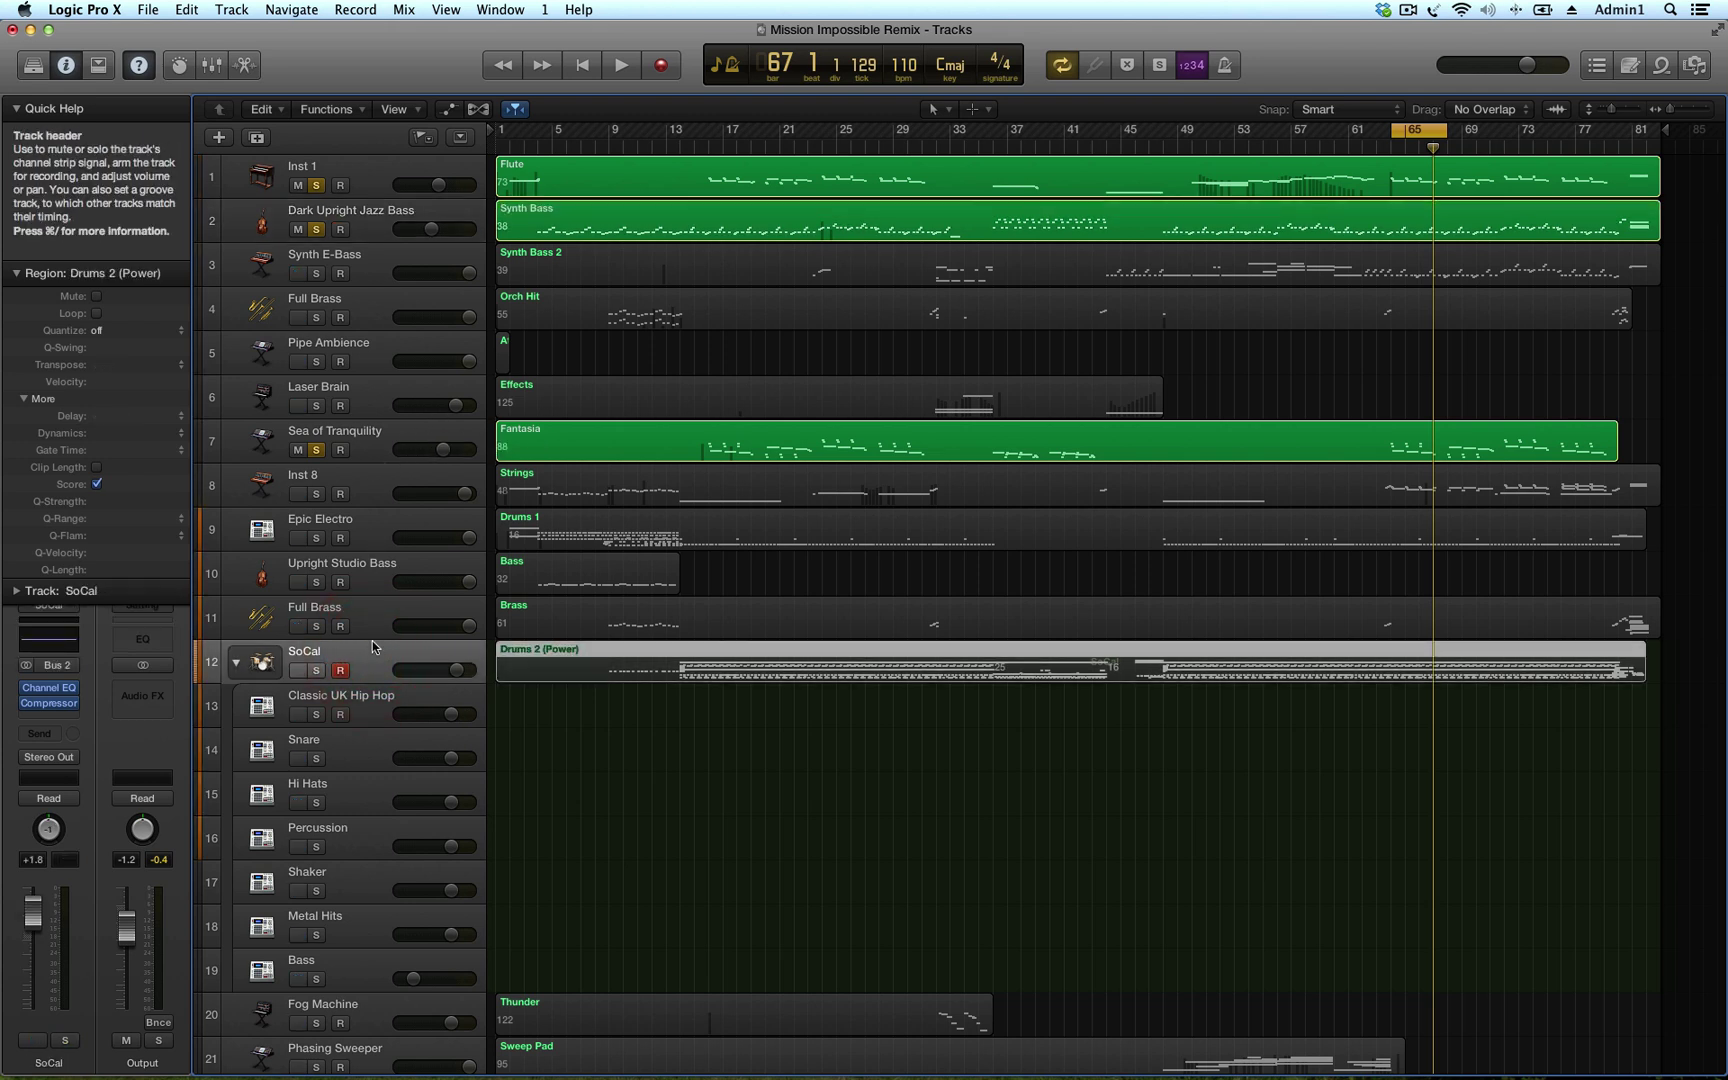
key("space")
left_click(316, 670)
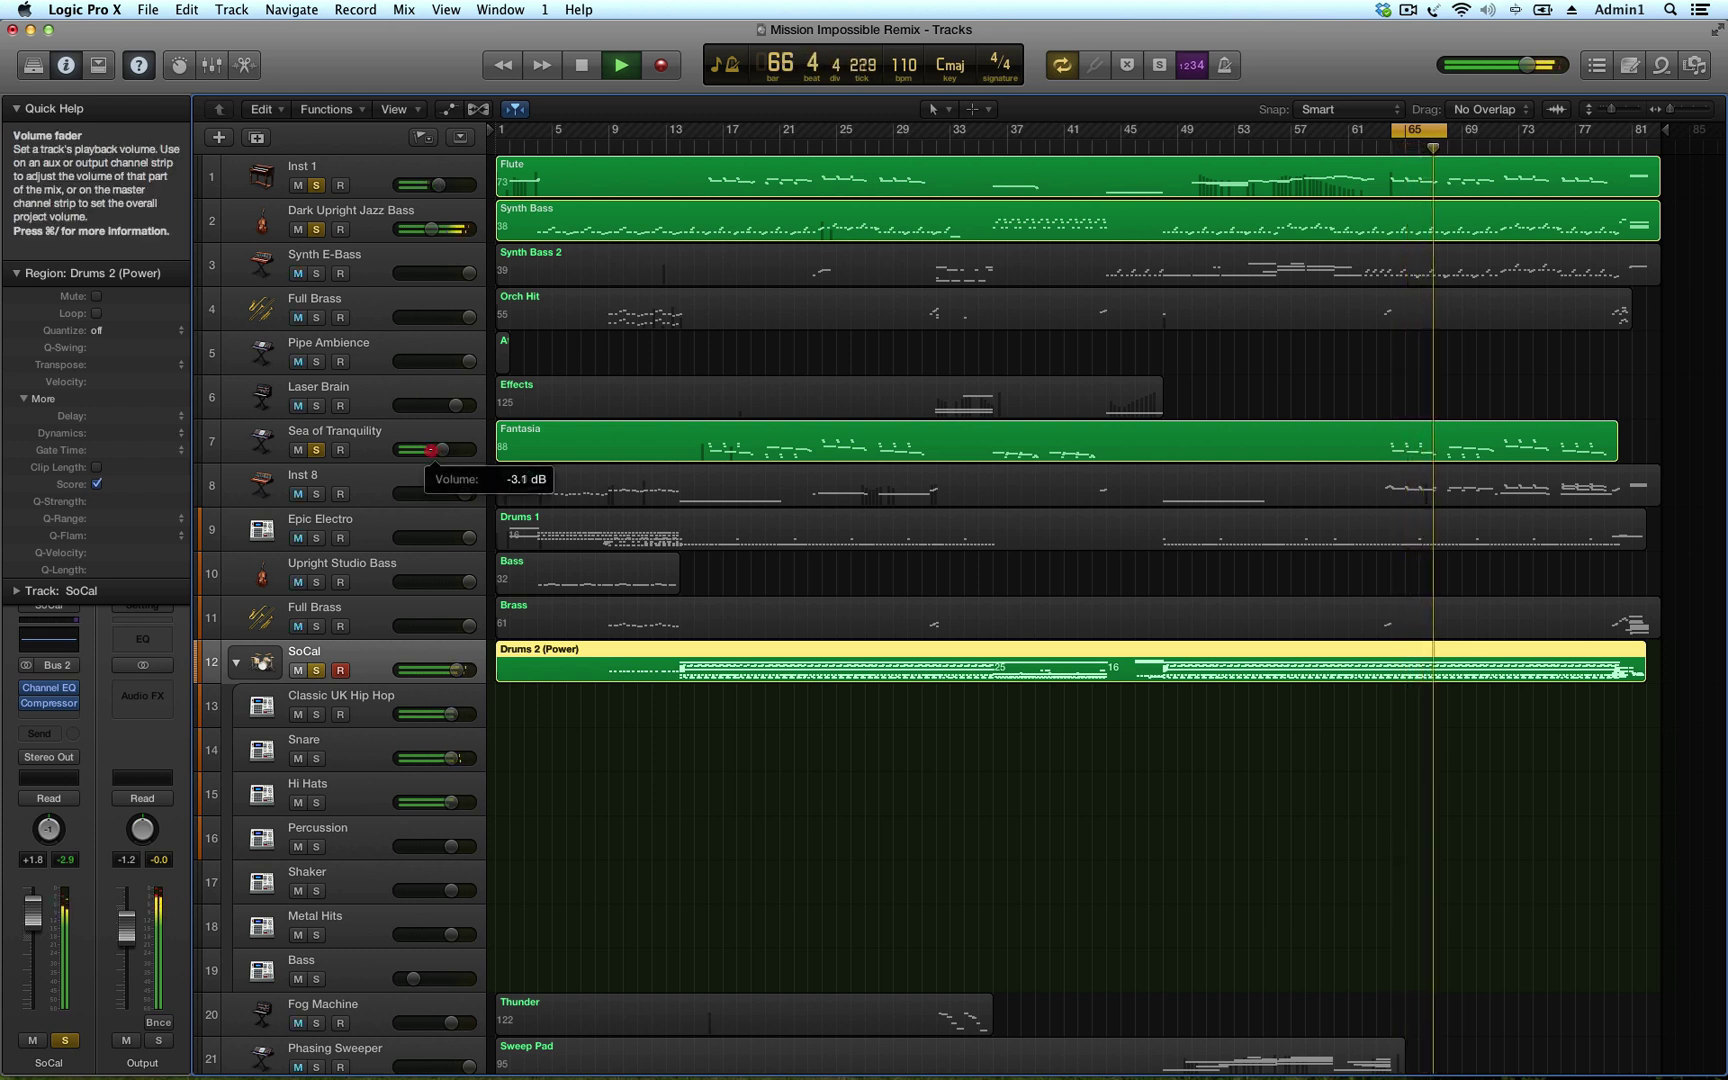
Lower the Sea of Tranquility volume to -11.8 dB, nudge the track 1 flute volume up slightly, and stop playback
left_click_drag(427, 453, 378, 455)
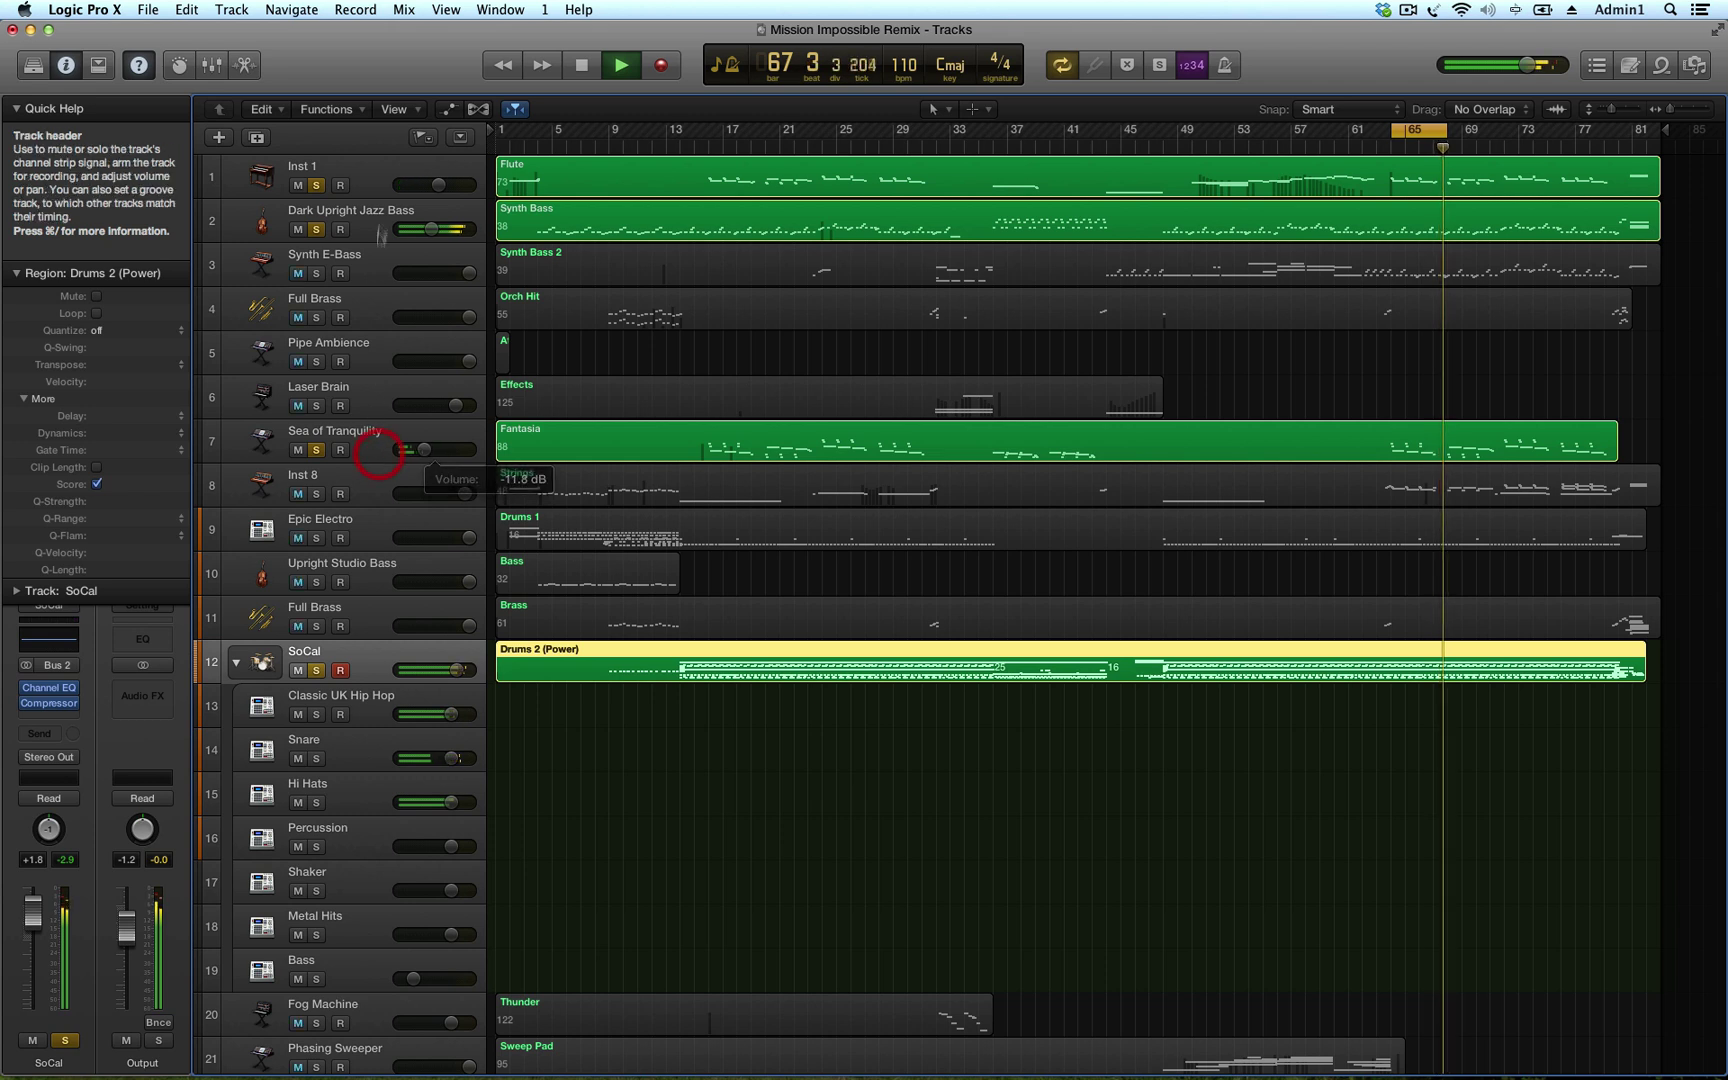
left_click(439, 187)
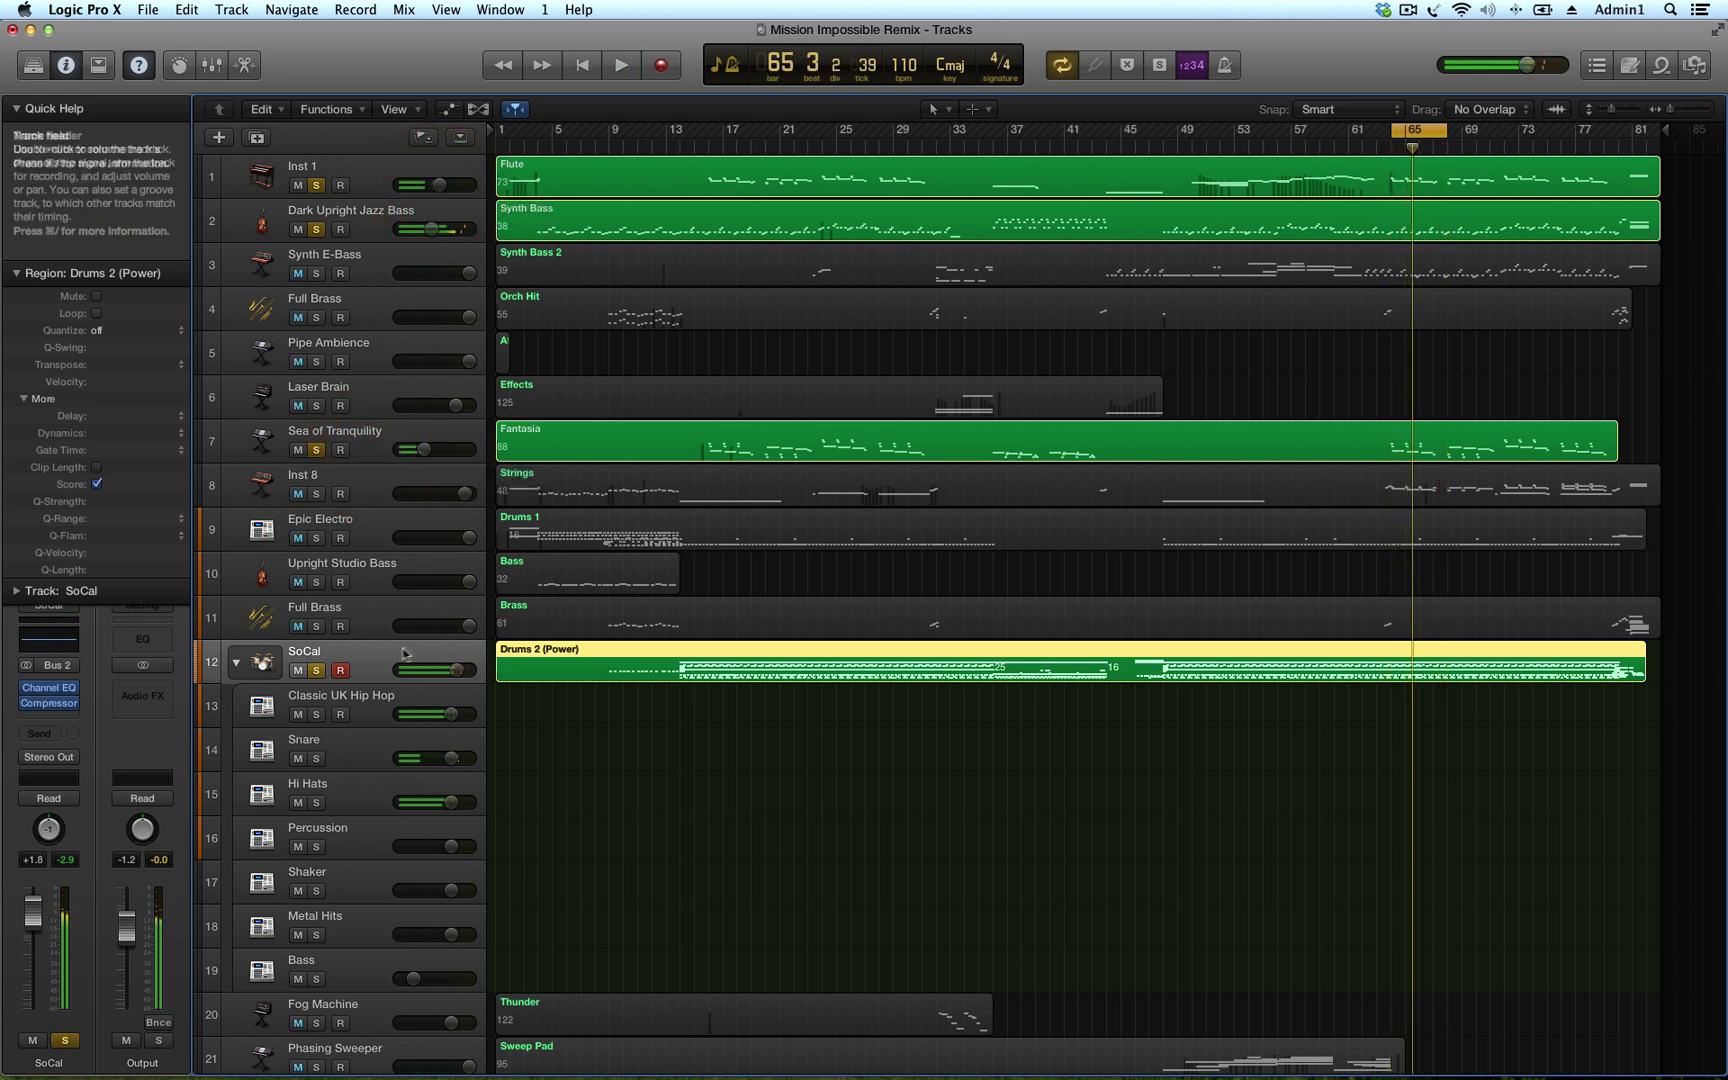
key("space")
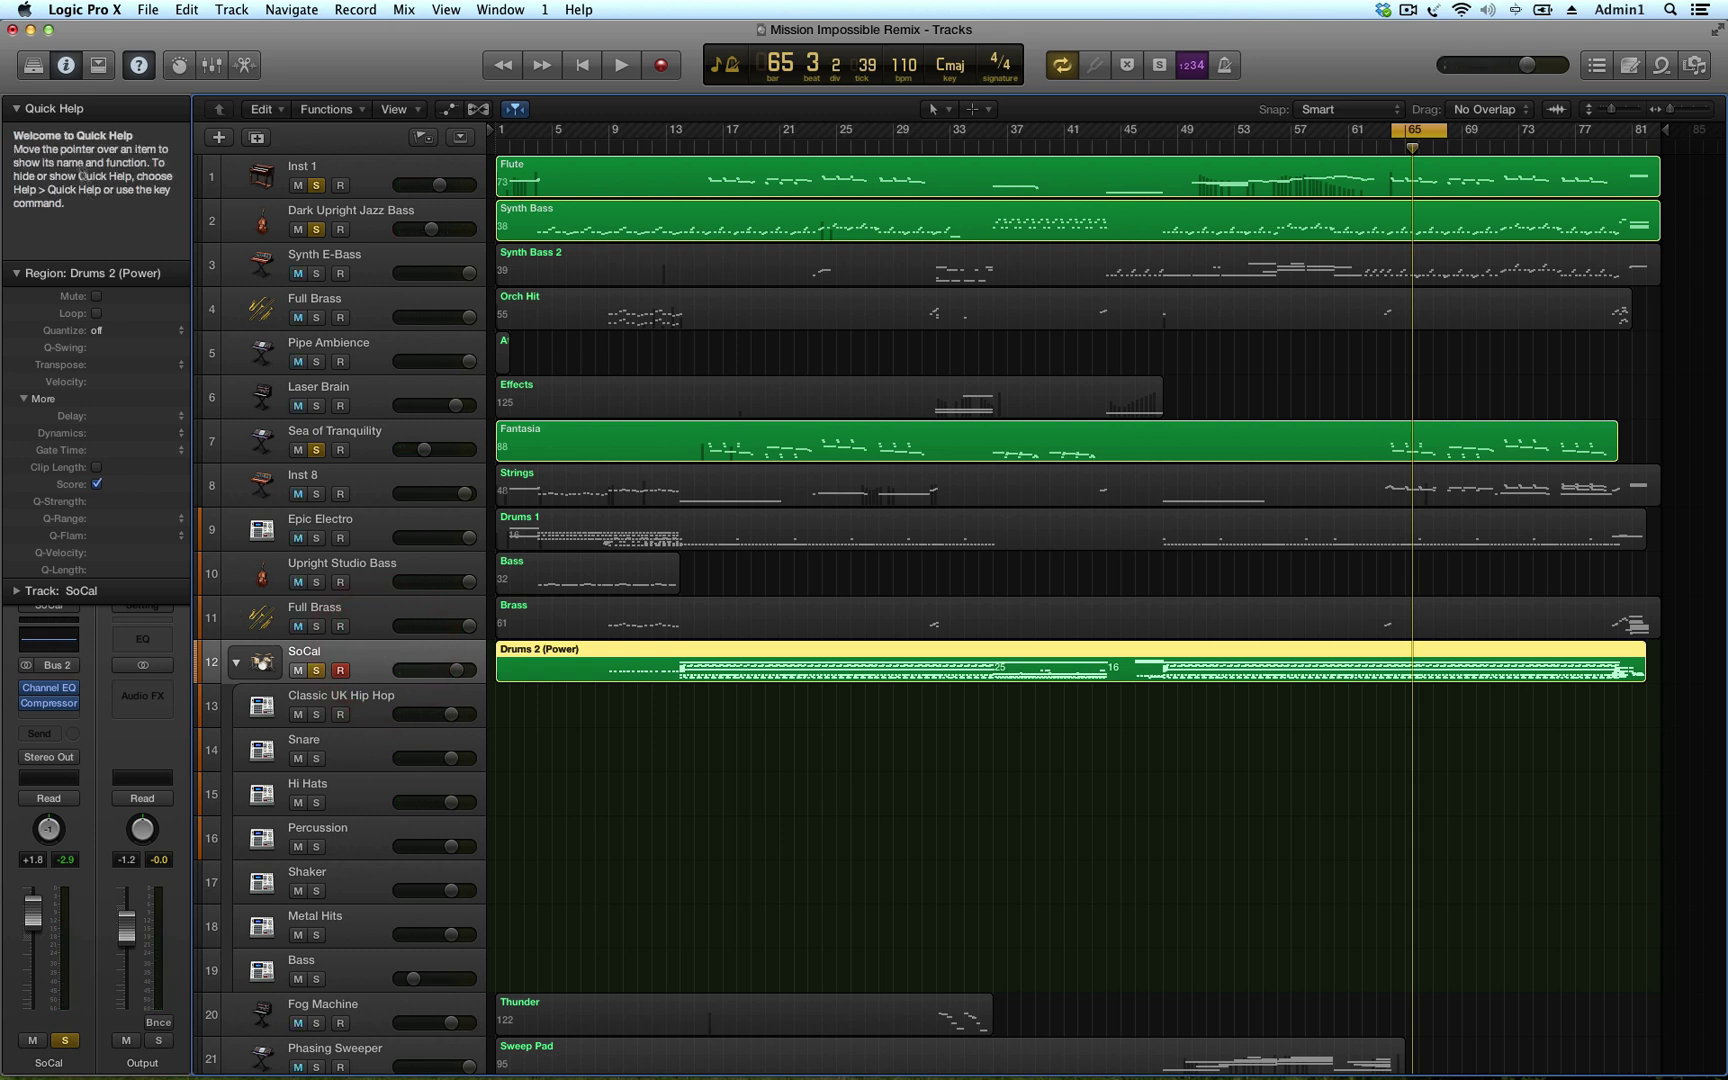
Show the SoCal track's Library patches, open the Drums 2 (Power) region in the Piano Roll, and select all notes of one drum pitch
left_click(33, 65)
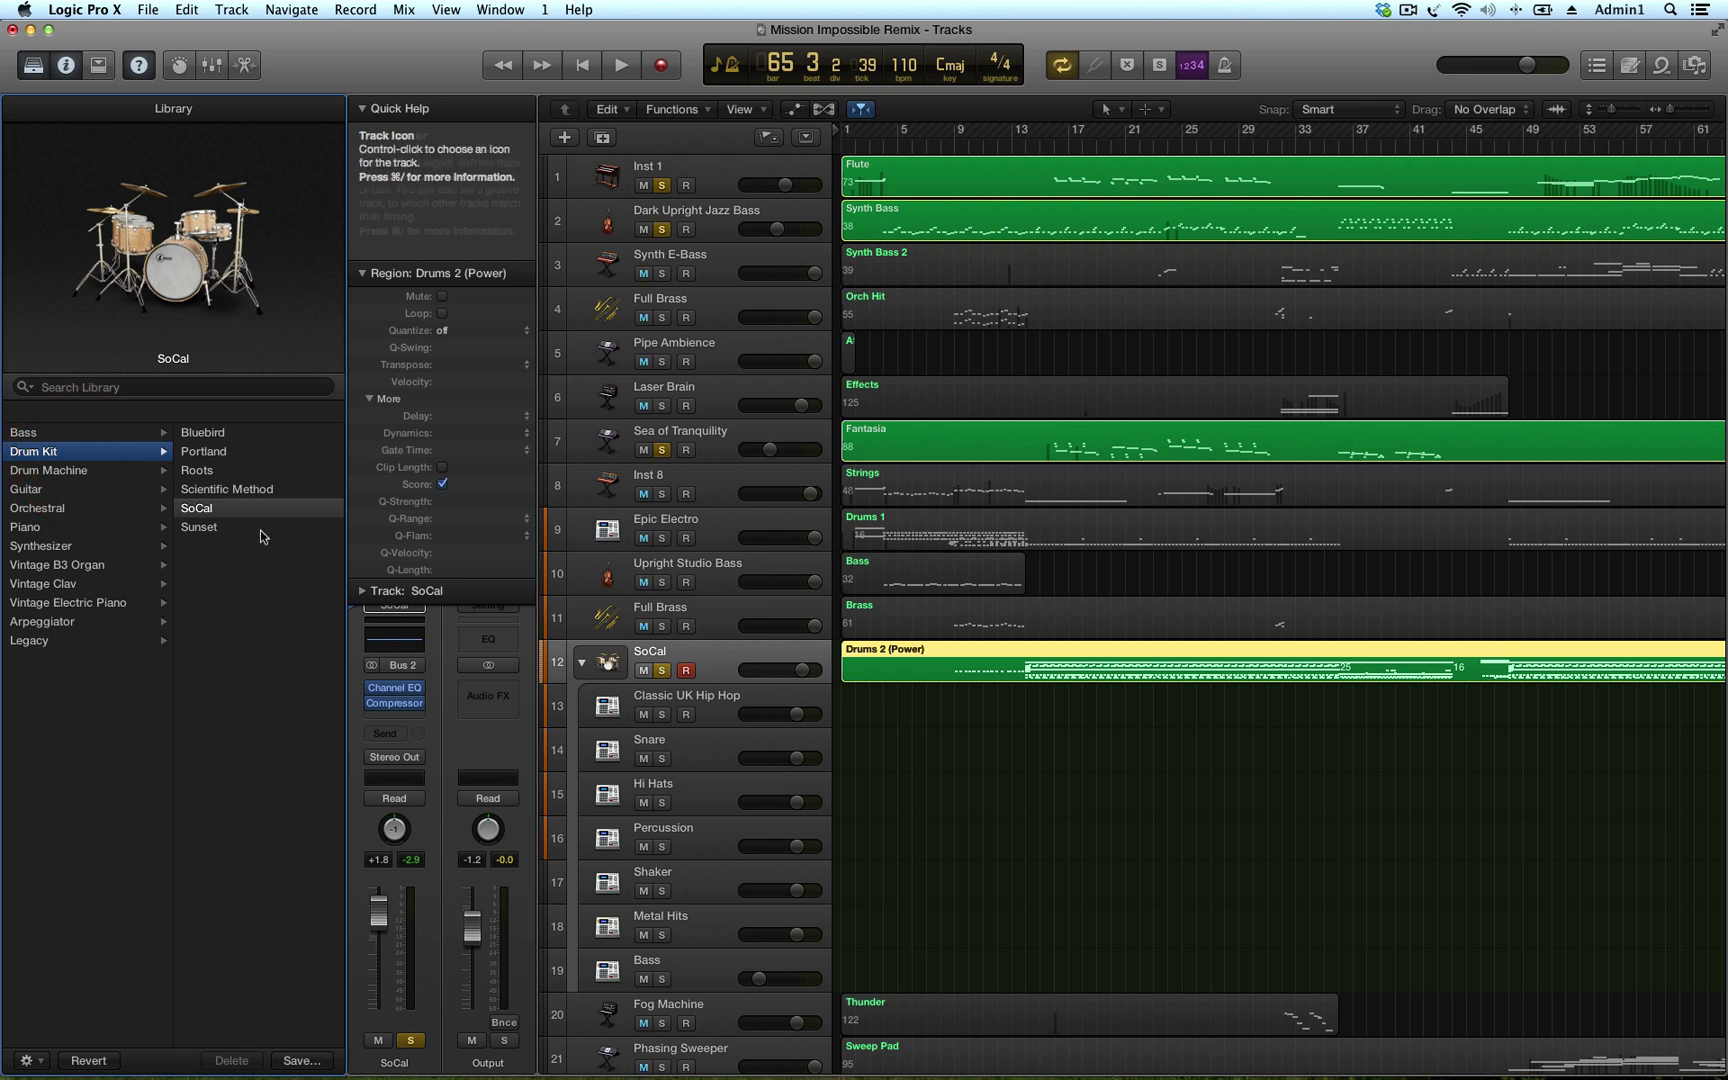
double_click(1031, 655)
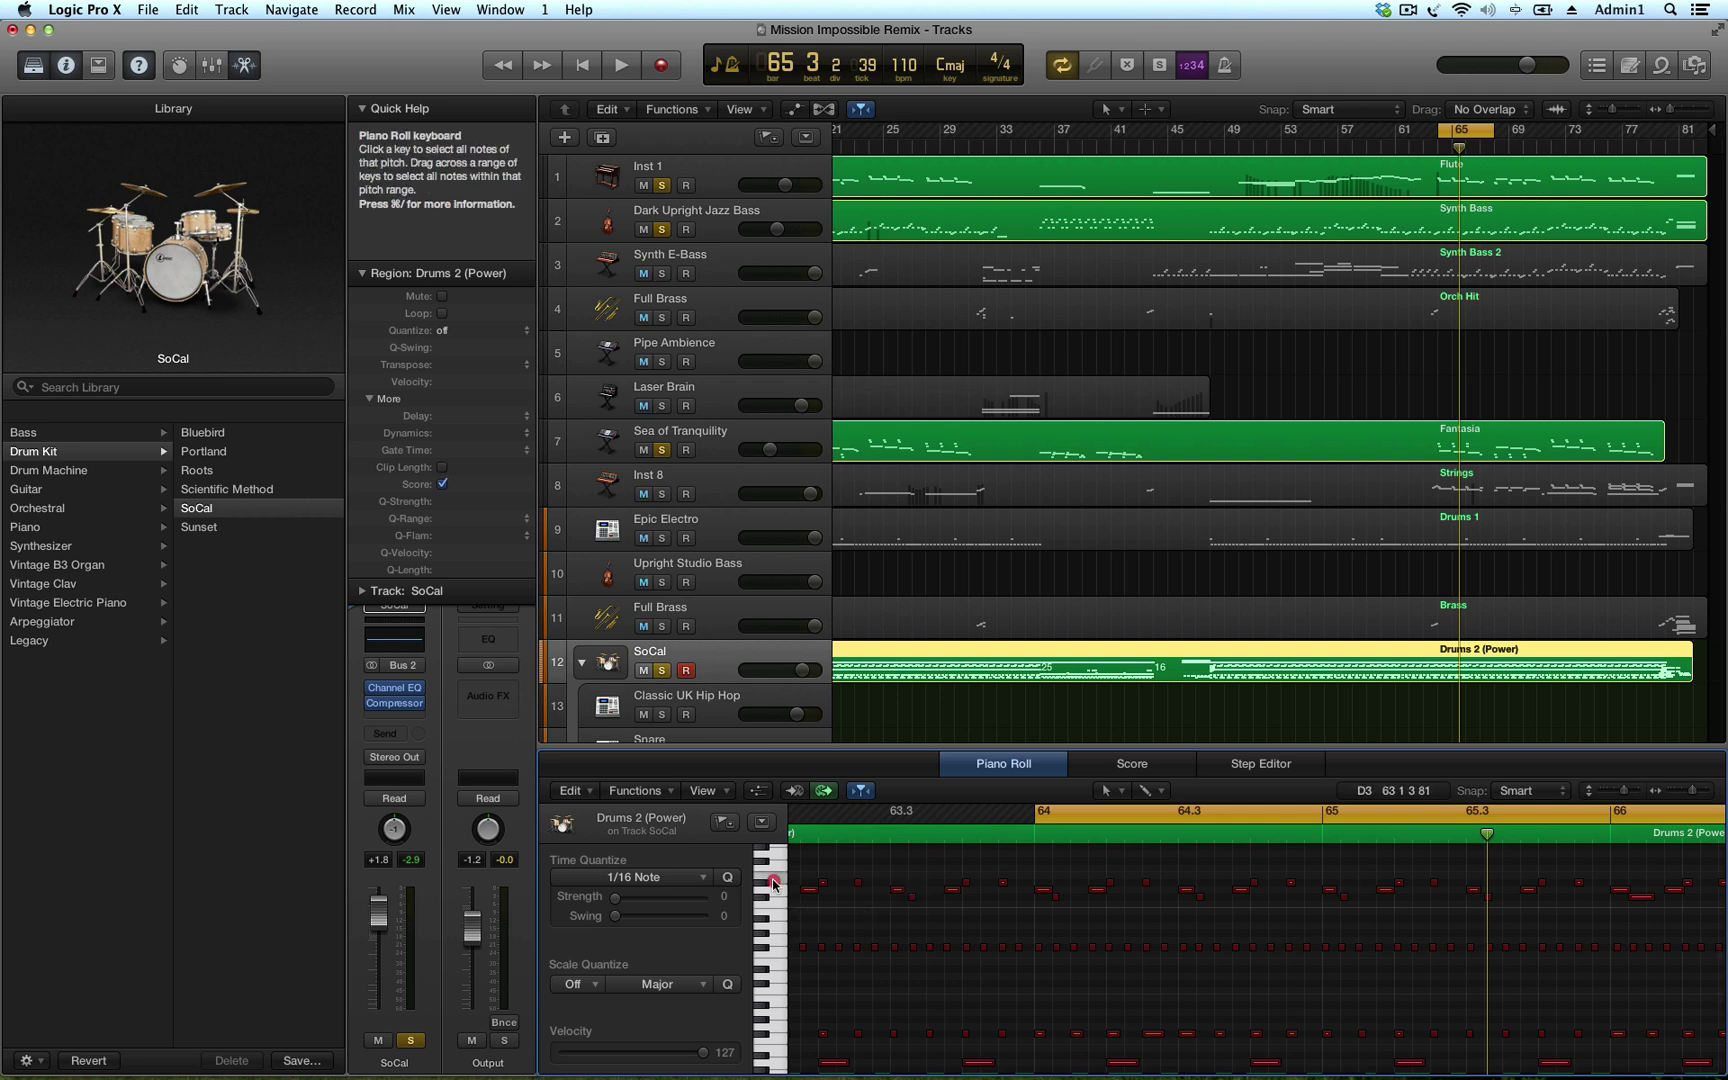
left_click(770, 888)
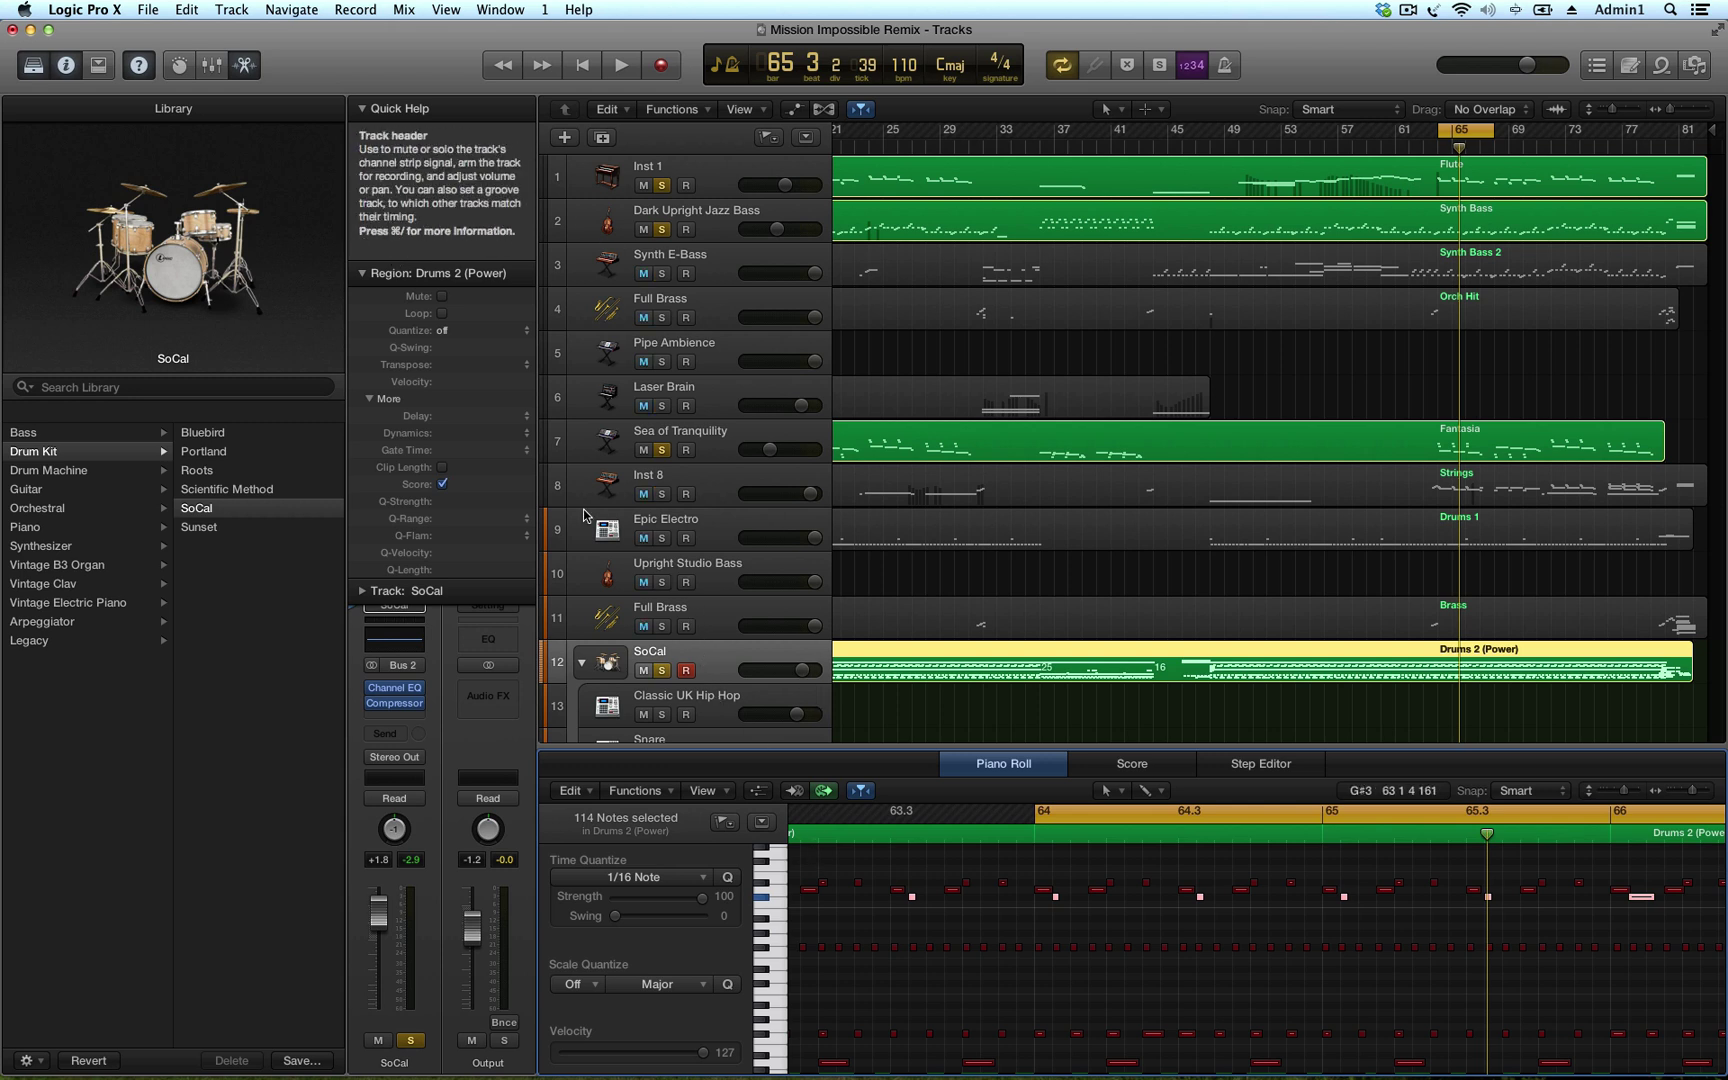
Collapse the SoCal track stack and expand it again to examine its individual drum sub-tracks
scroll(620, 535, "down", 5)
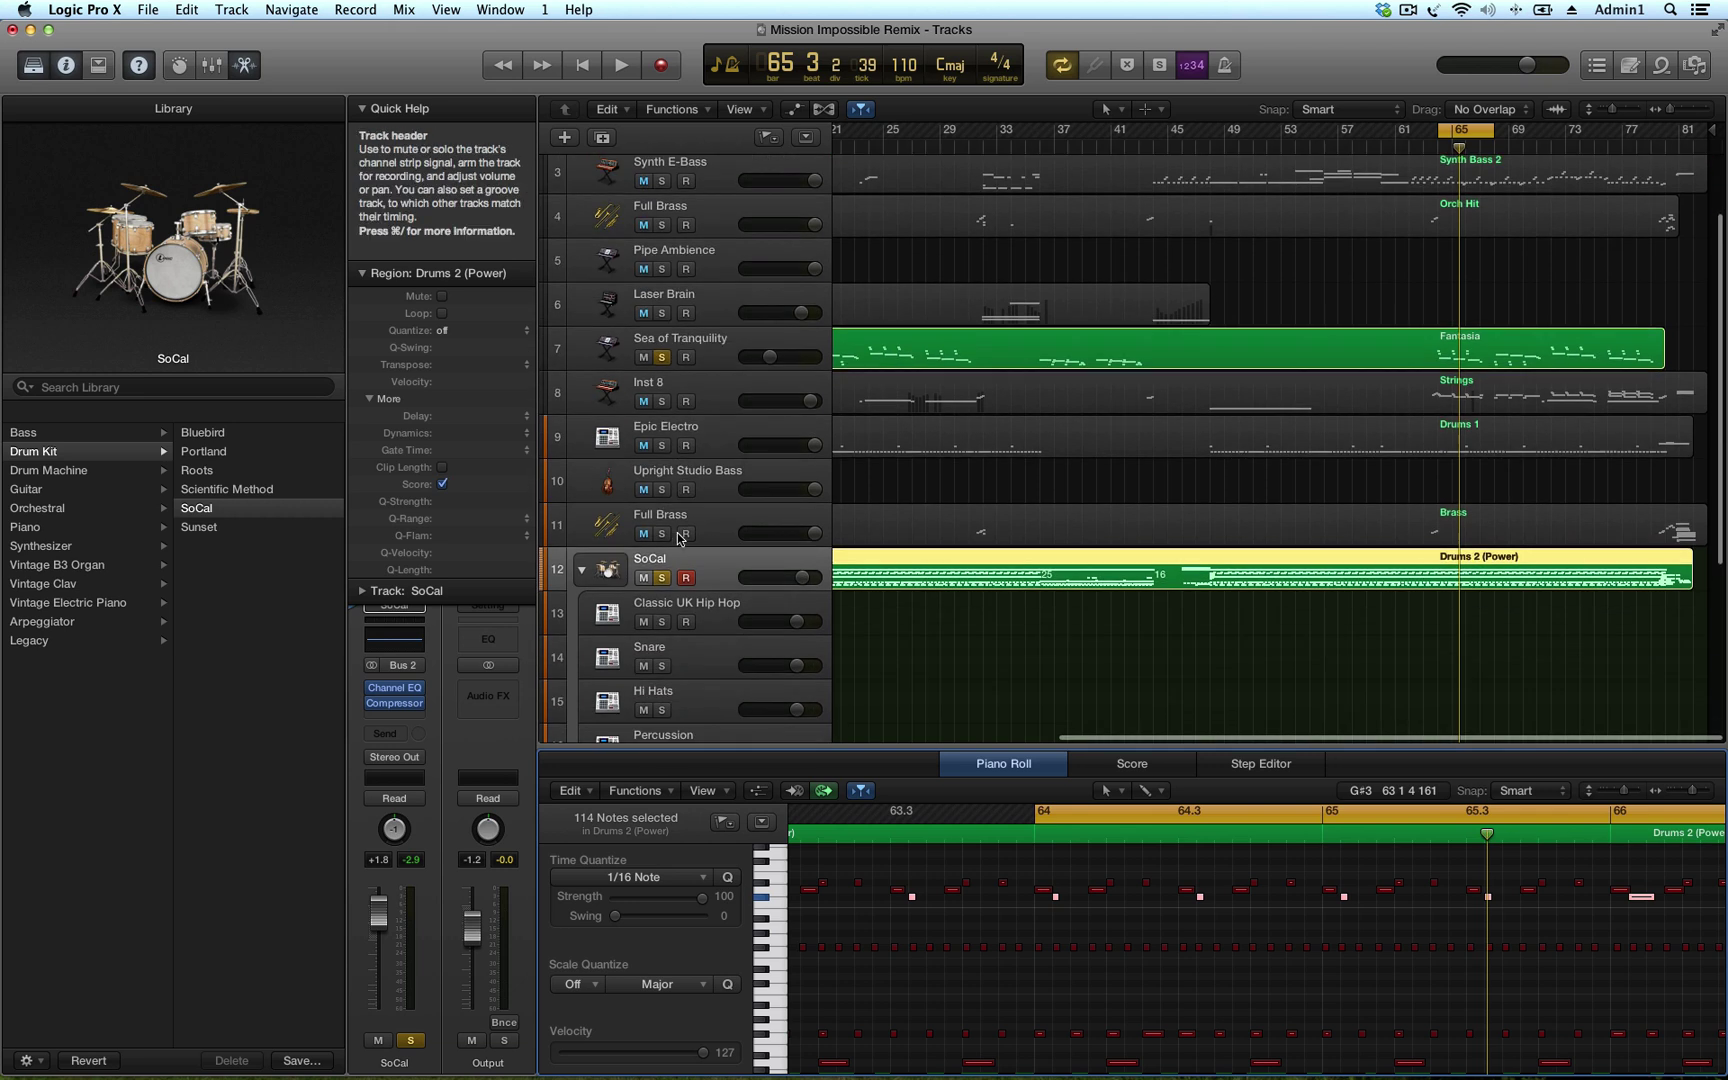
scroll(673, 540, "down", 1)
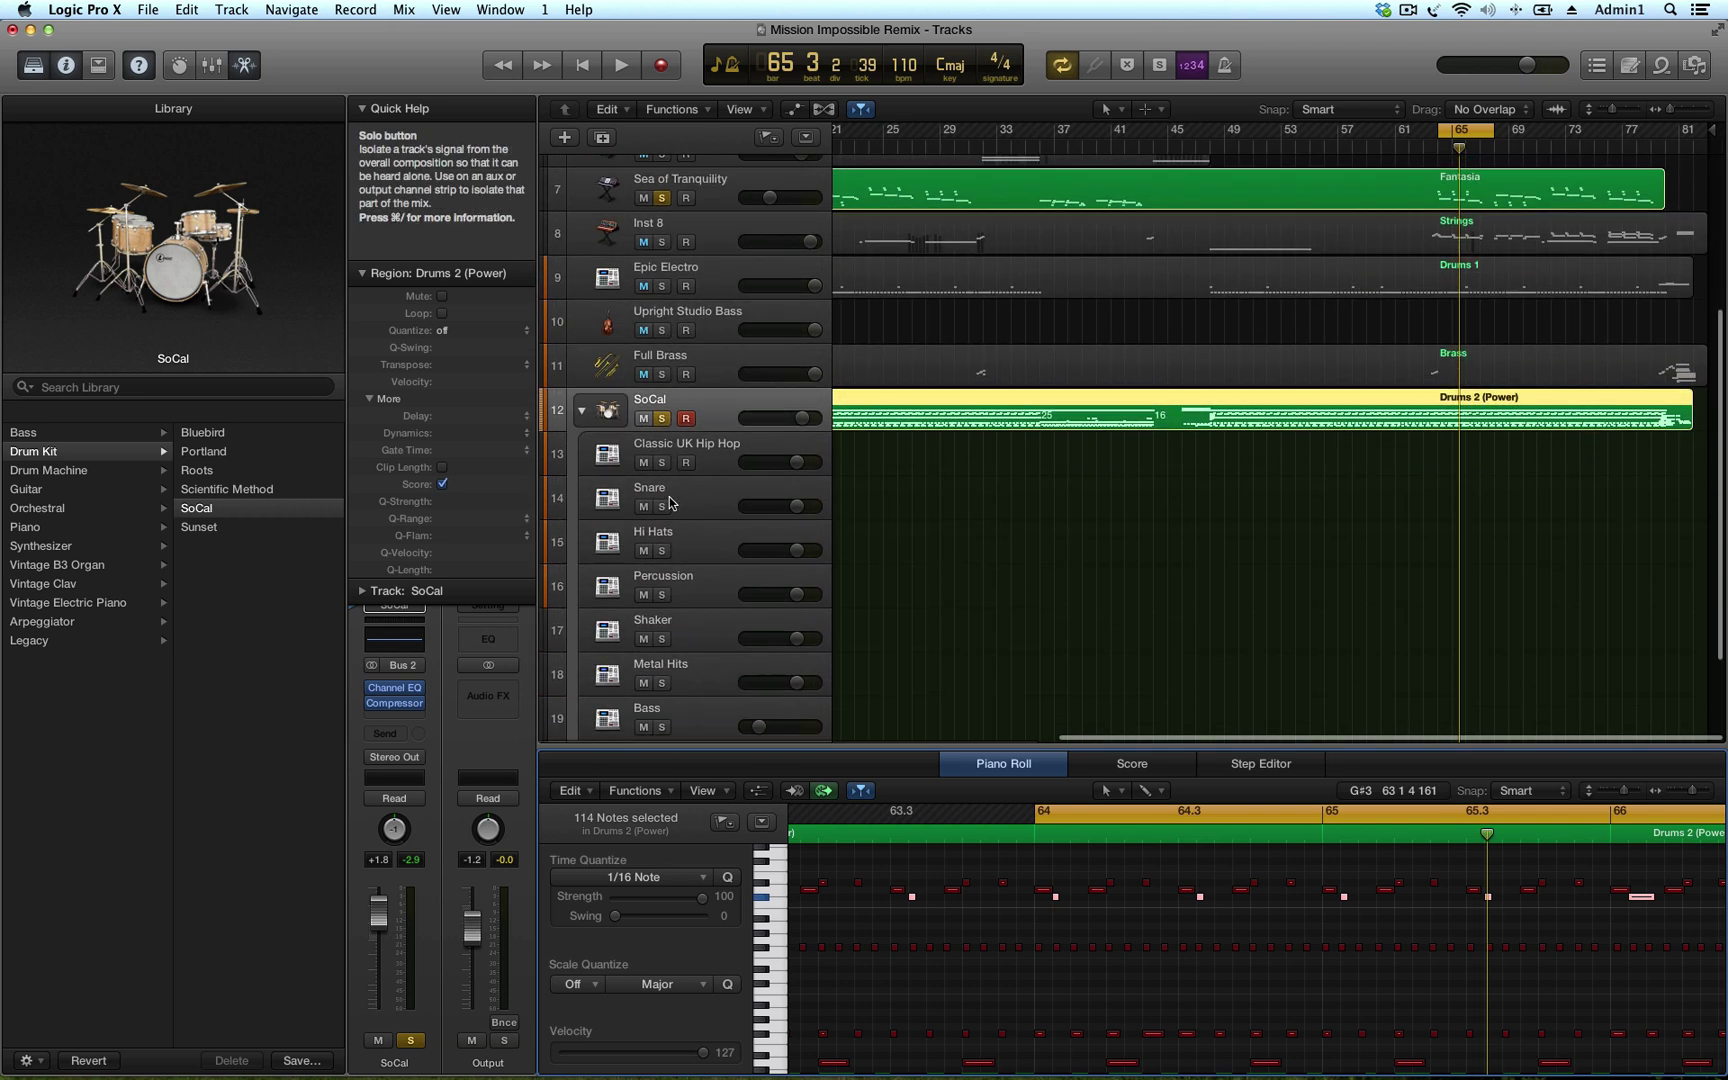
left_click(582, 412)
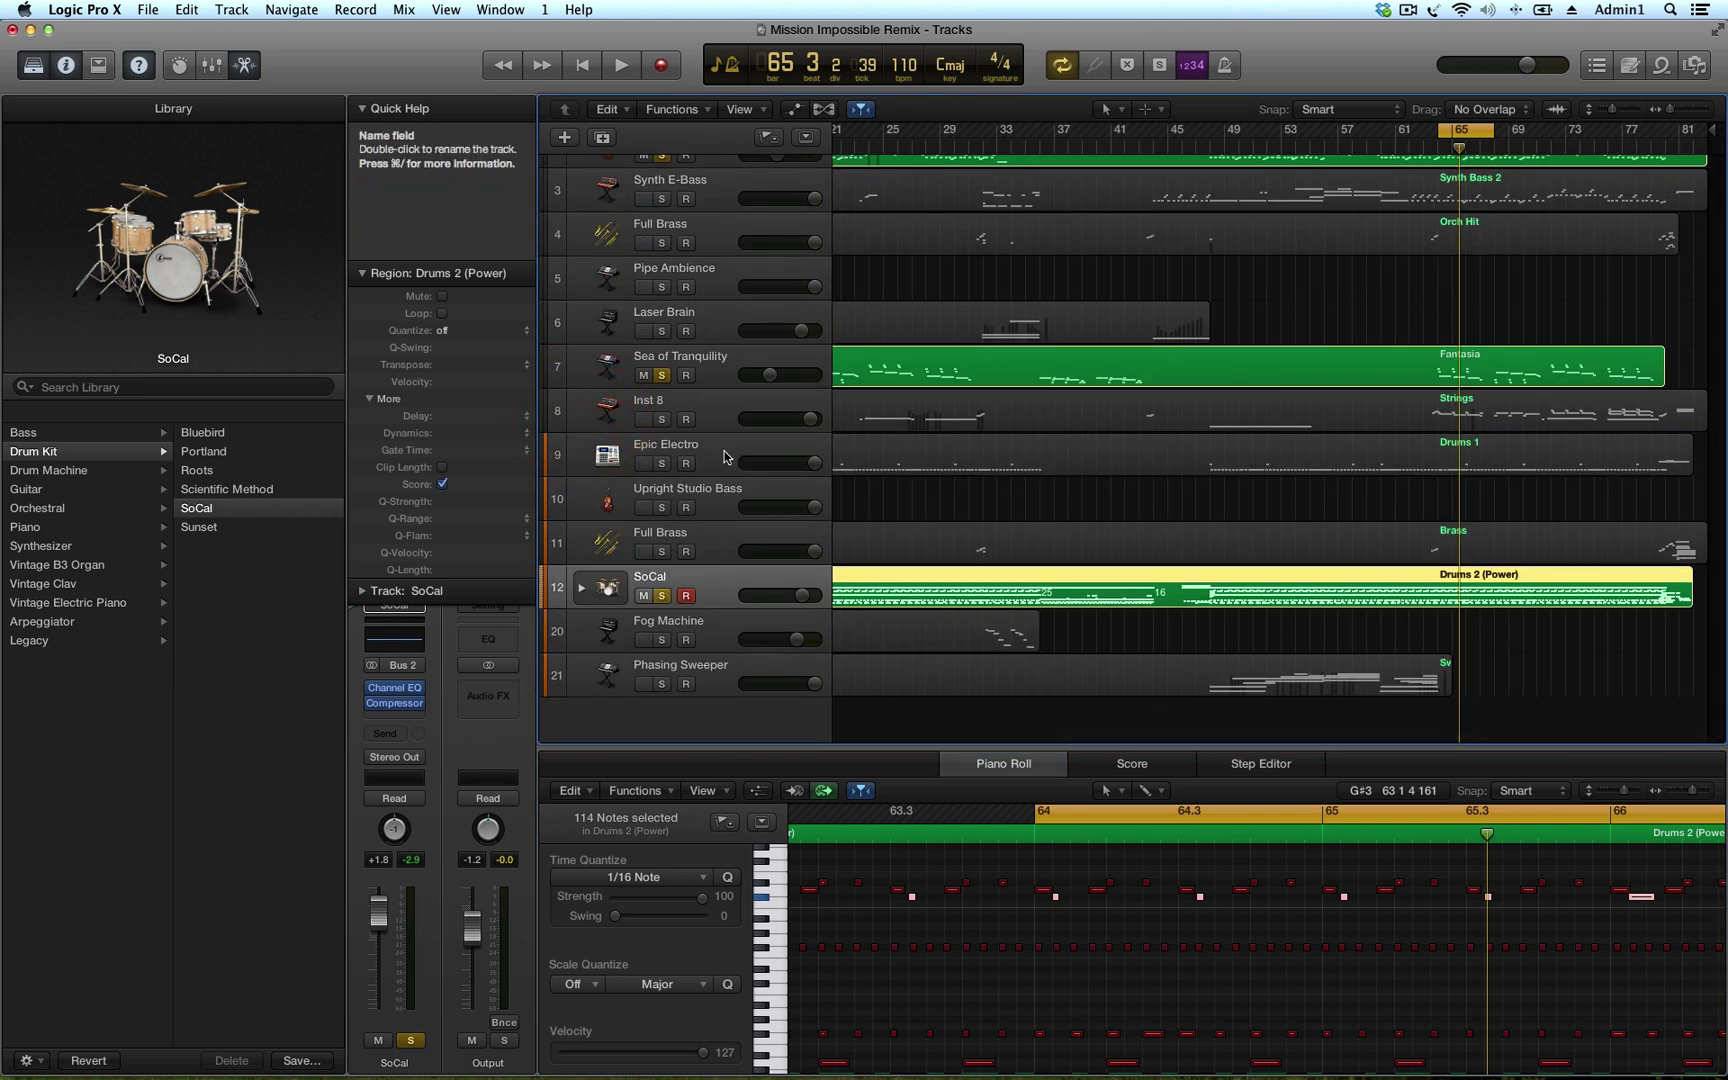
left_click(581, 589)
scroll(760, 660, "down", 4)
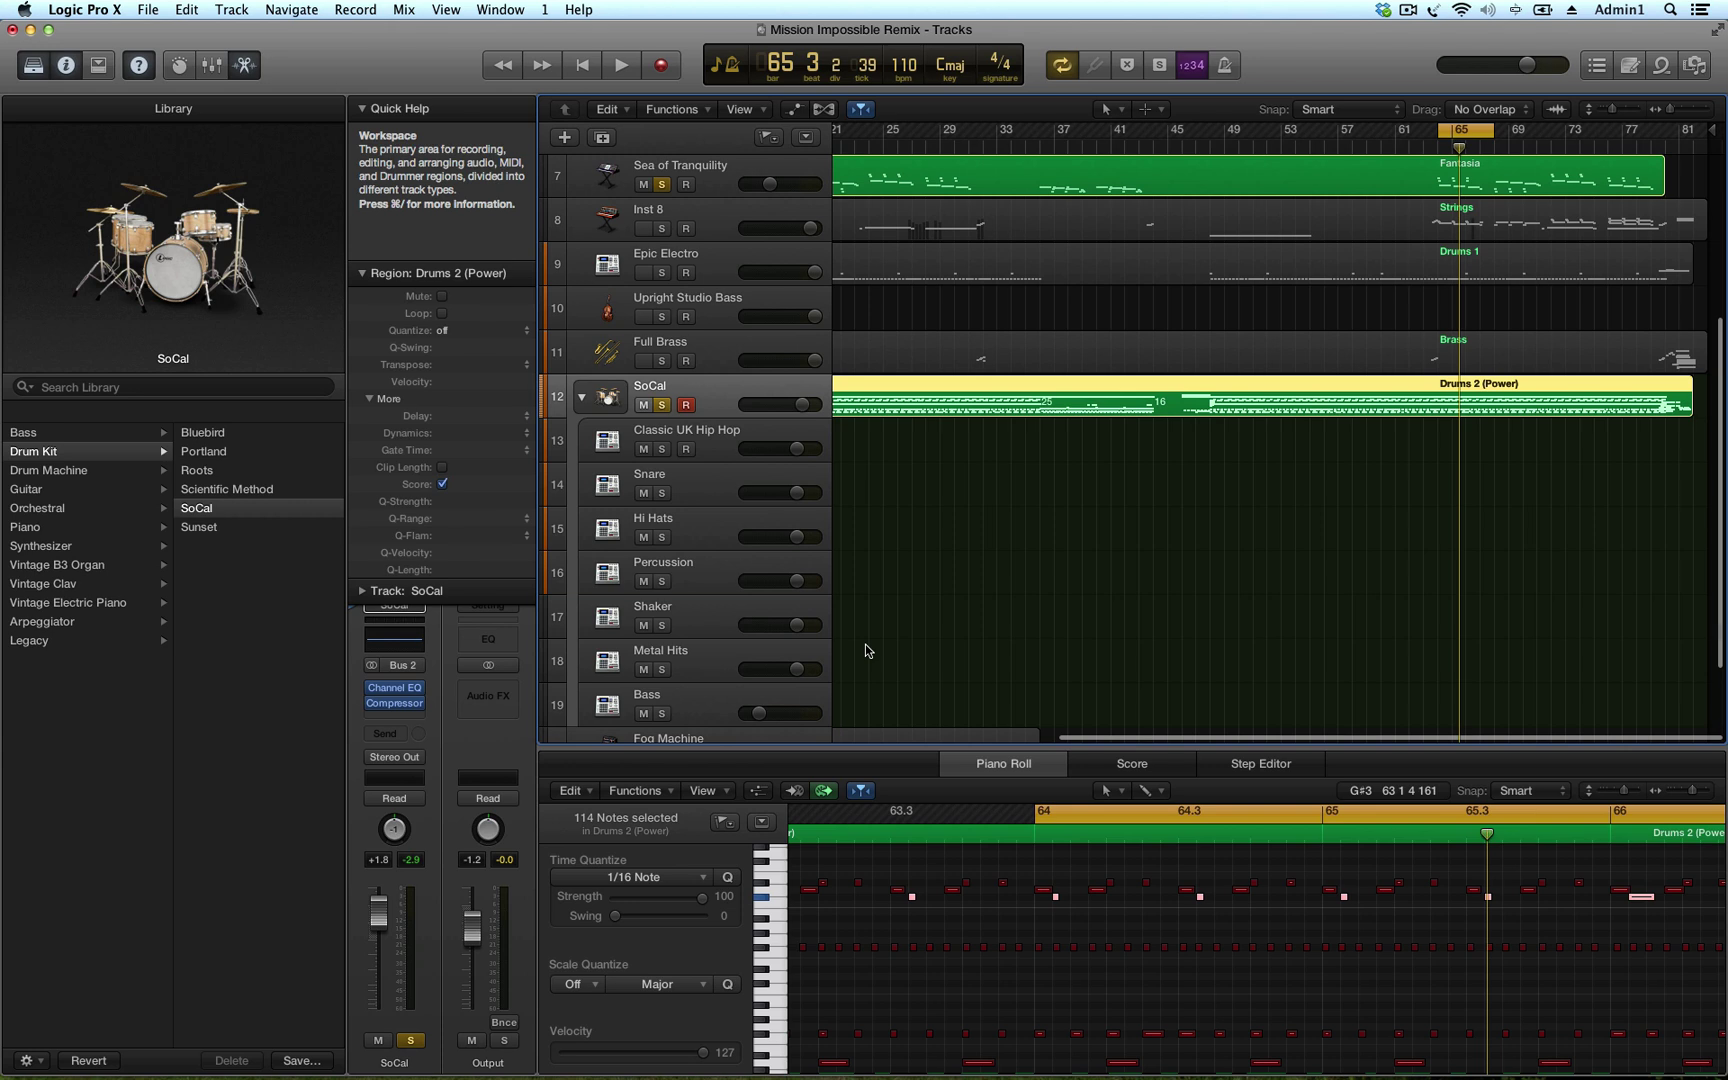
Hide the Library and open the Ultrabeat instrument of the Classic UK Hip Hop sub-track in a clear spot beside the track headers
key("y")
left_click(638, 456)
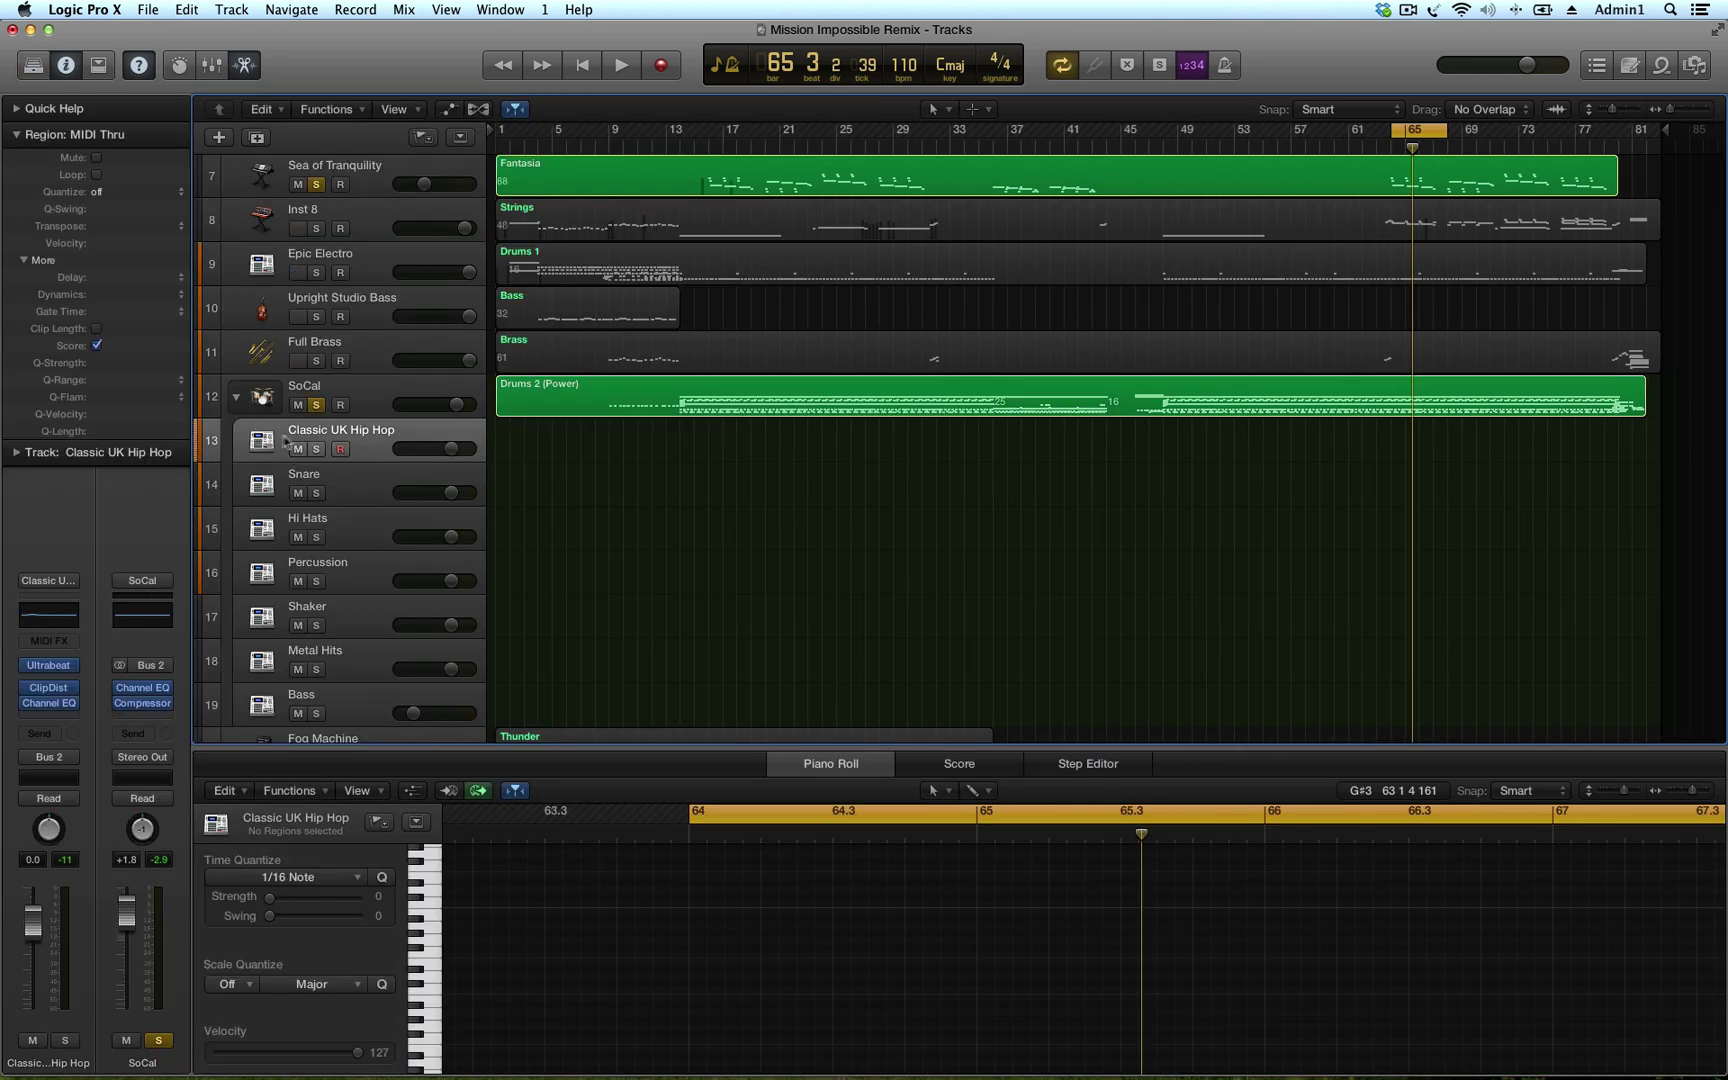
left_click(48, 666)
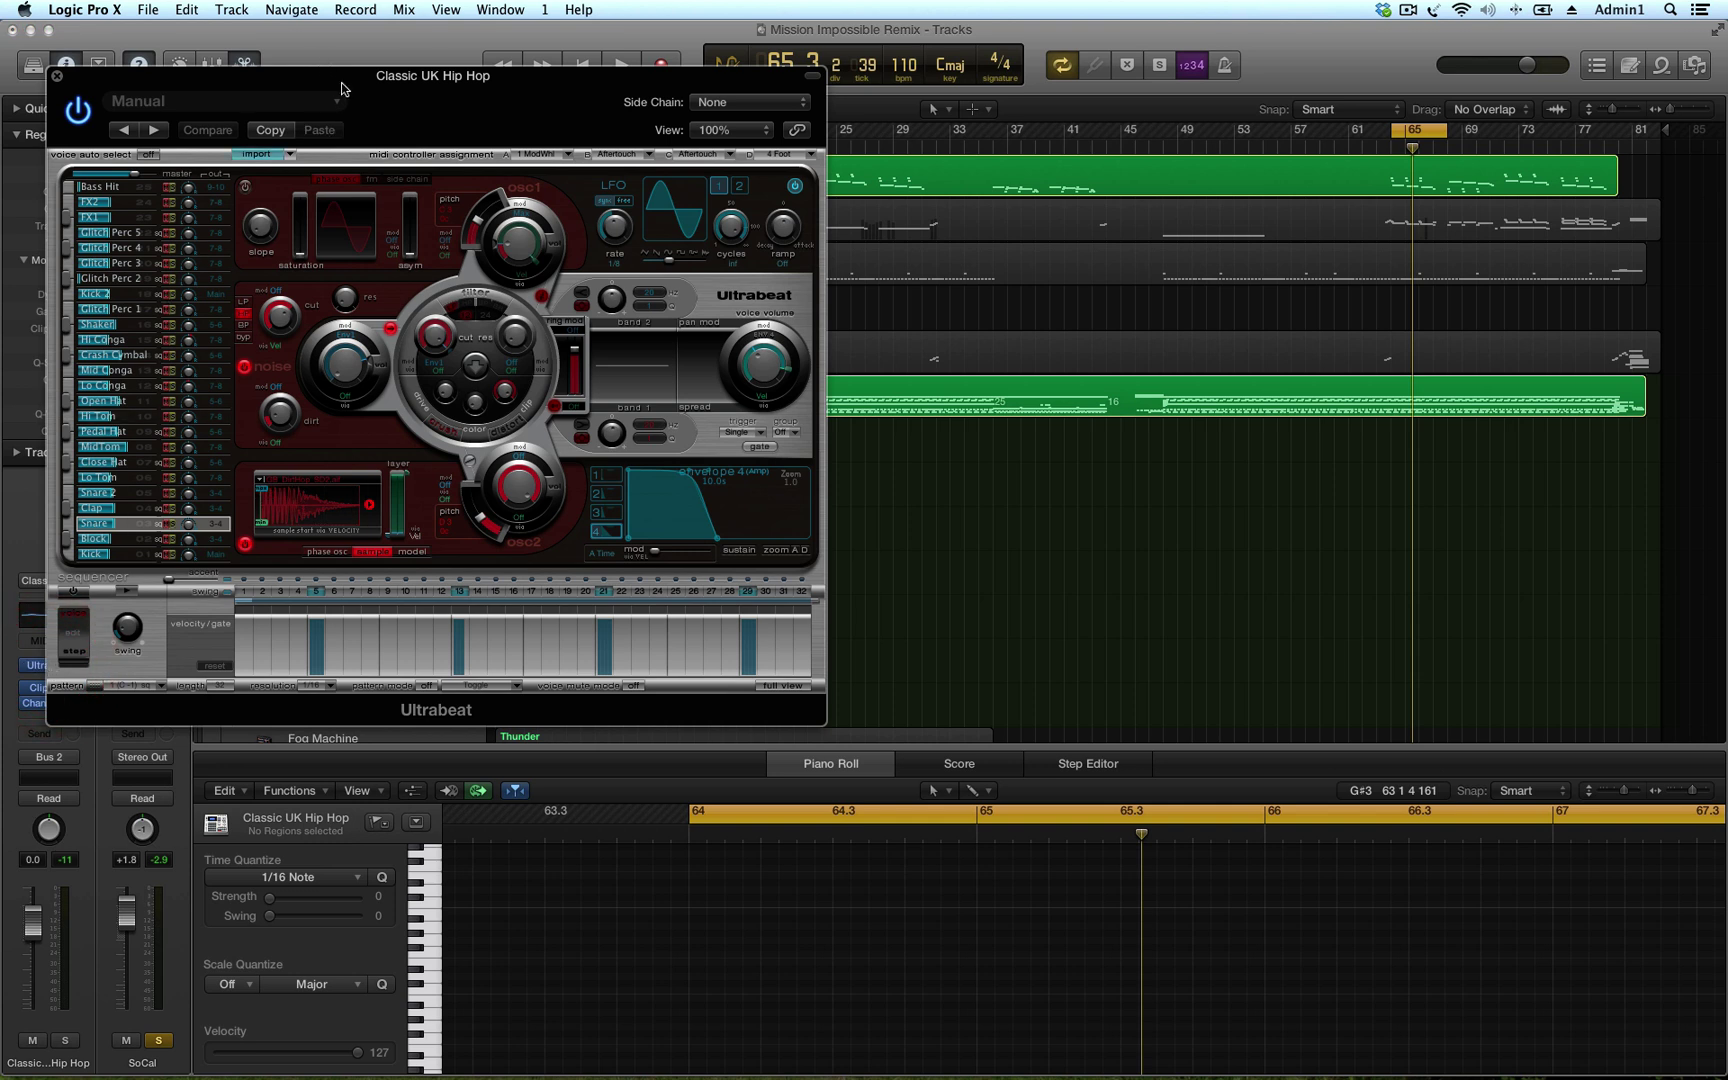
left_click_drag(341, 88, 848, 102)
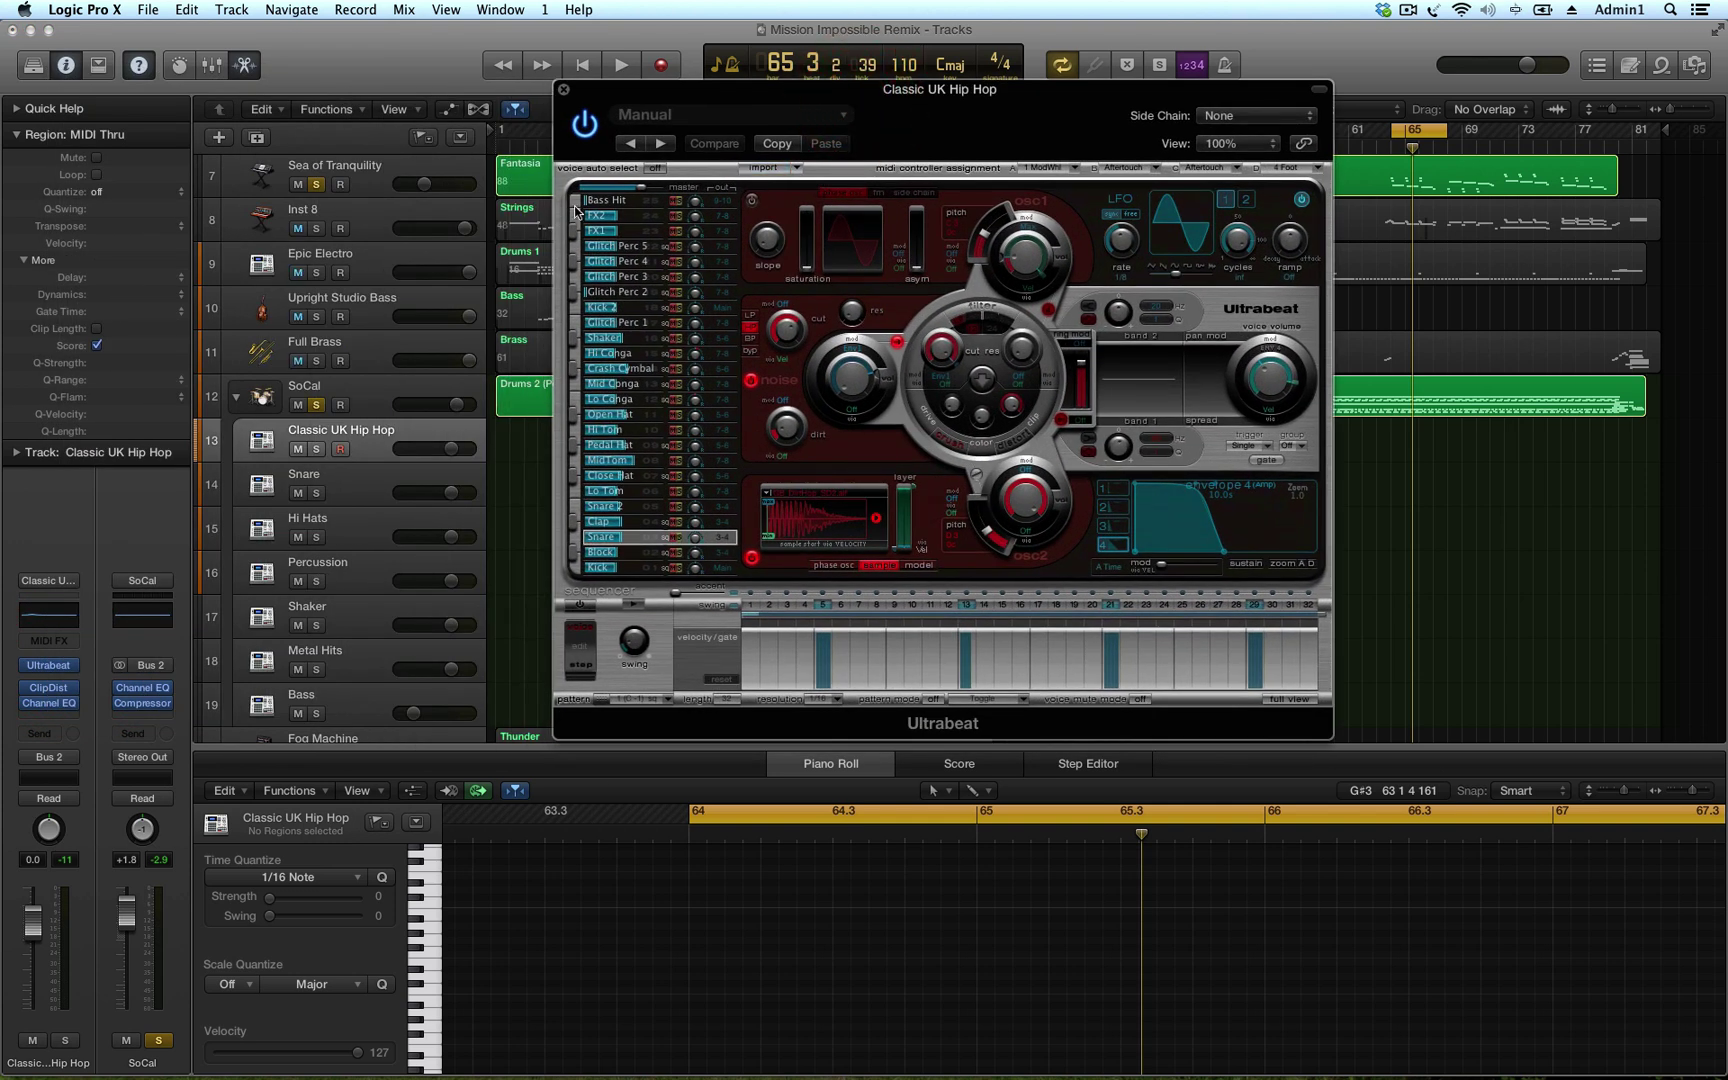
Raise the Bass Hit sound's level in Ultrabeat, audition it in a short playback, and lower it again
left_click_drag(583, 205, 634, 205)
key("space")
key("space")
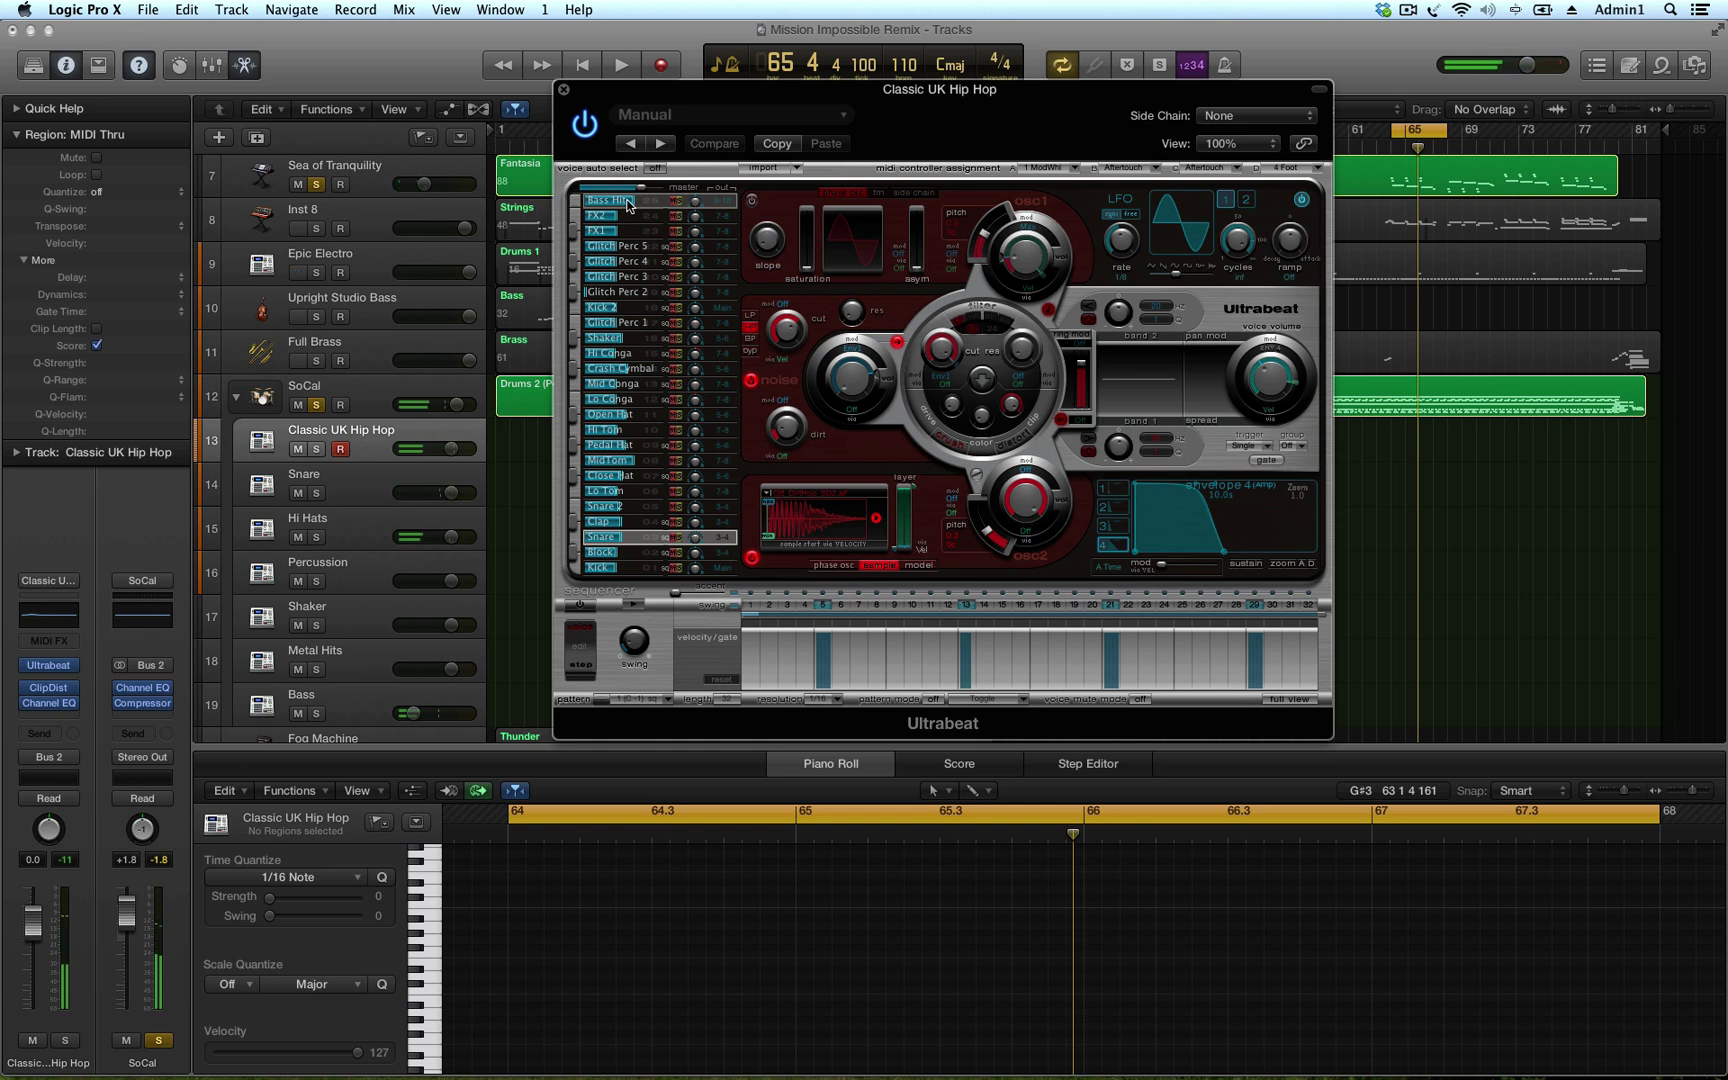
left_click_drag(589, 200, 589, 201)
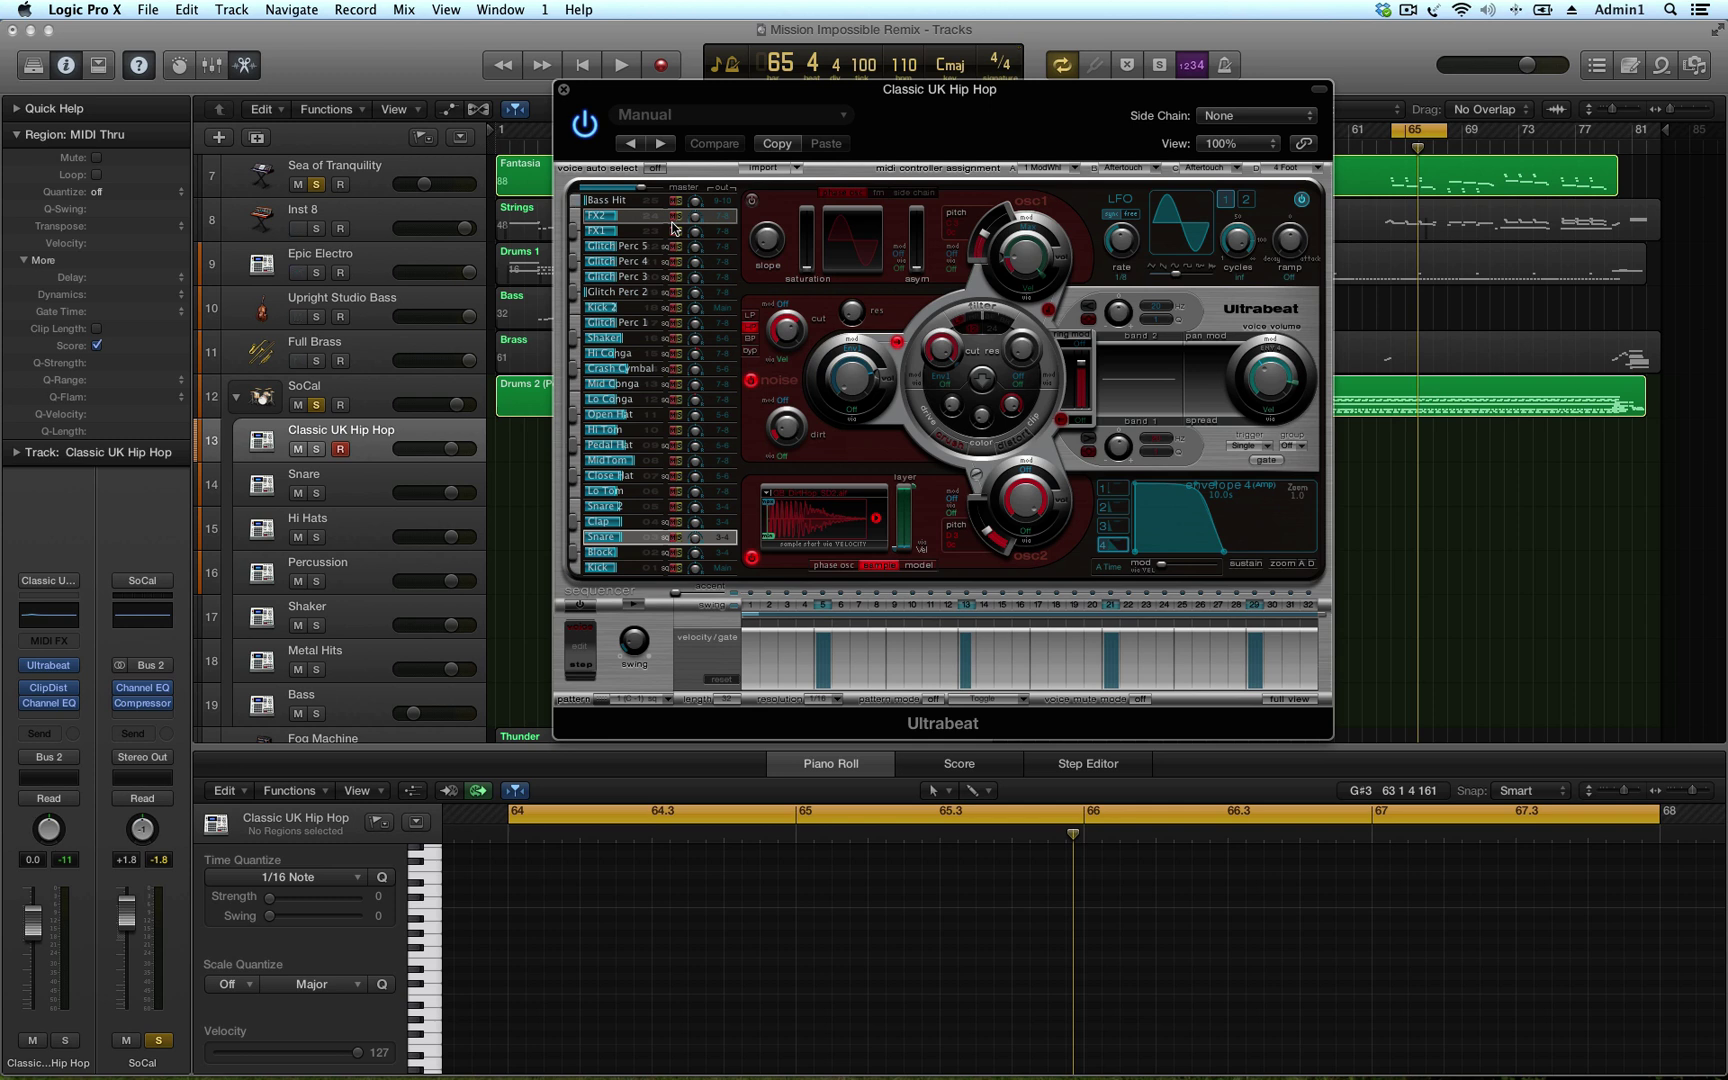
During playback, raise the Glitch Perc 2 level in Ultrabeat to hear it, and bring Bass Hit and Glitch Perc 2 back down
key("space")
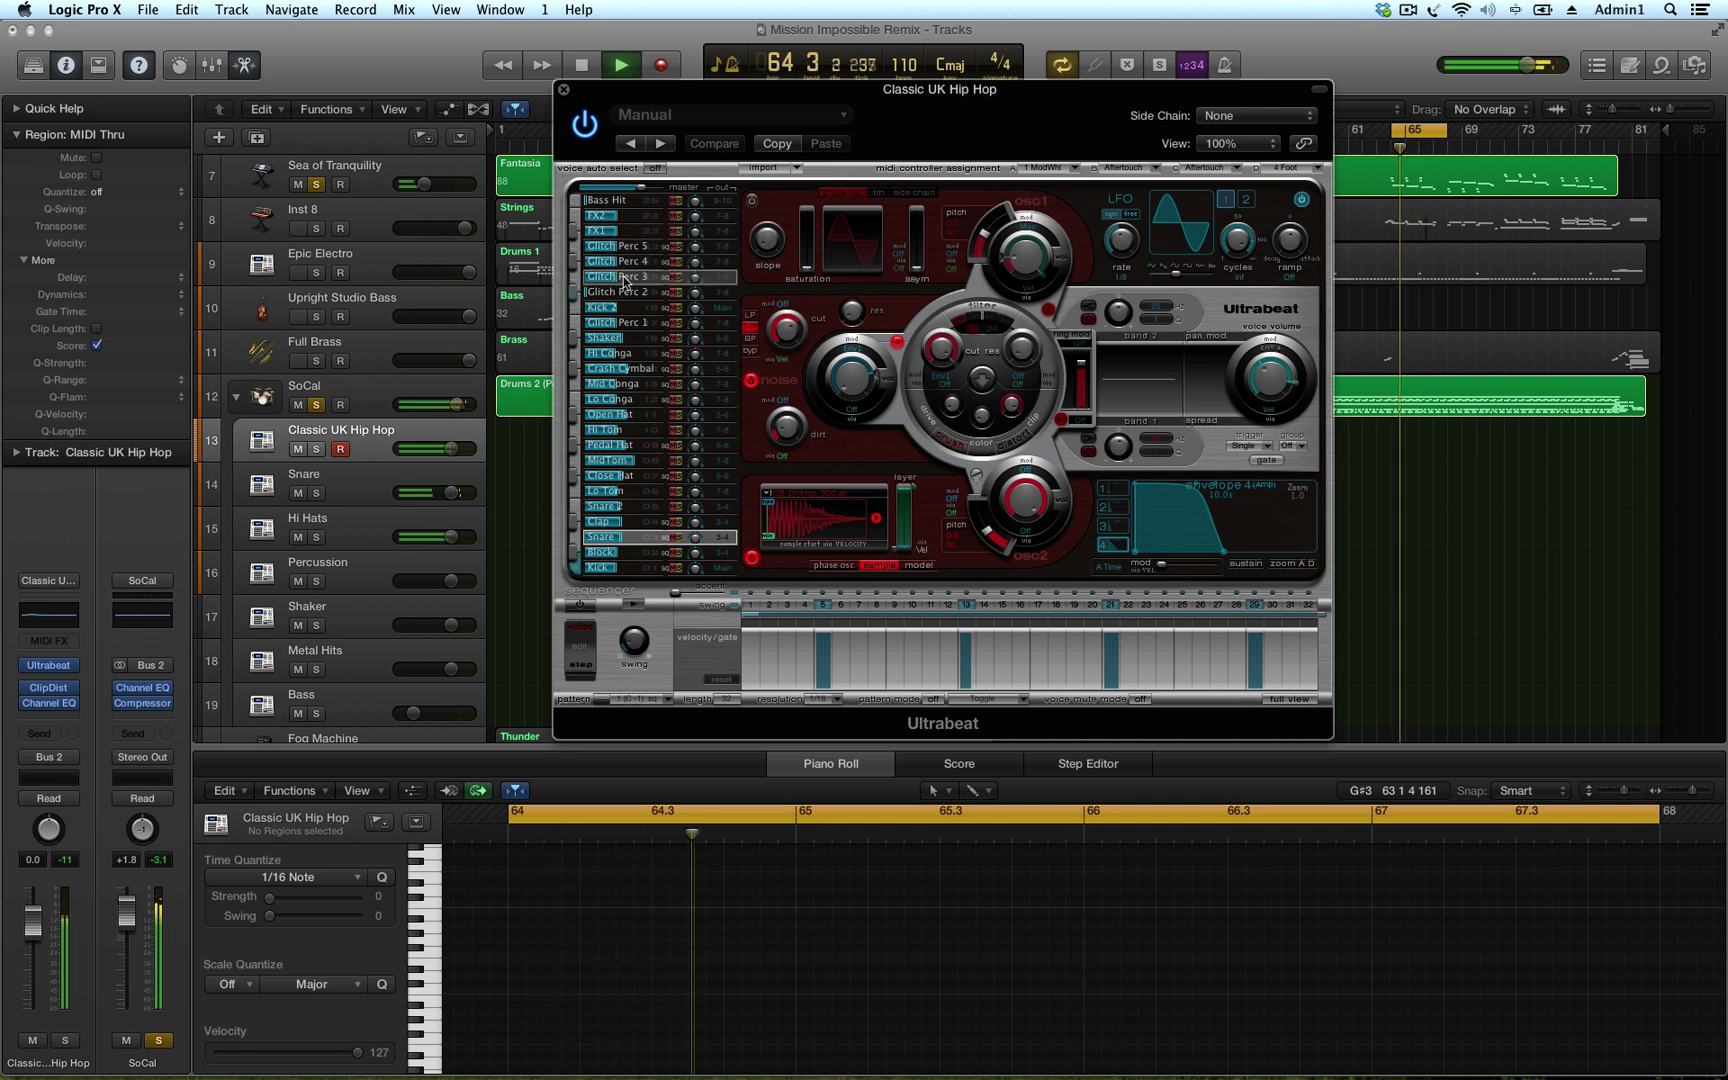
left_click_drag(585, 290, 622, 297)
left_click_drag(630, 200, 586, 210)
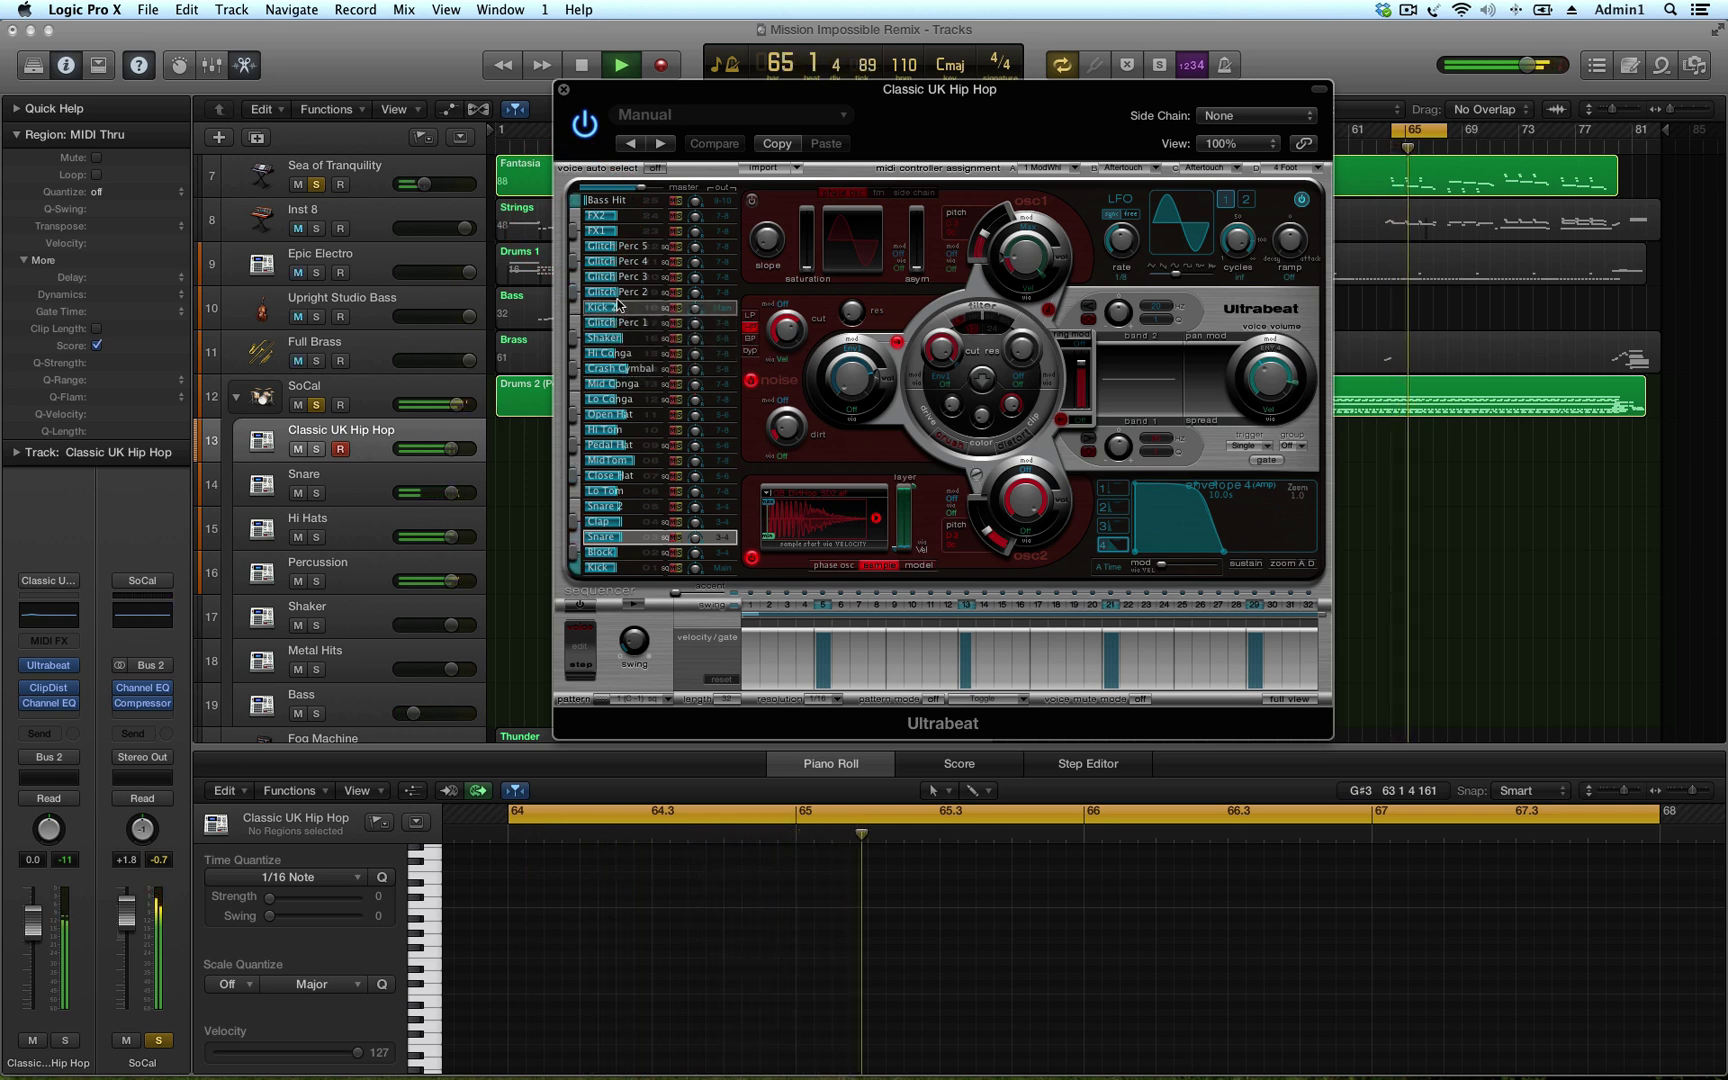
left_click_drag(619, 298, 578, 291)
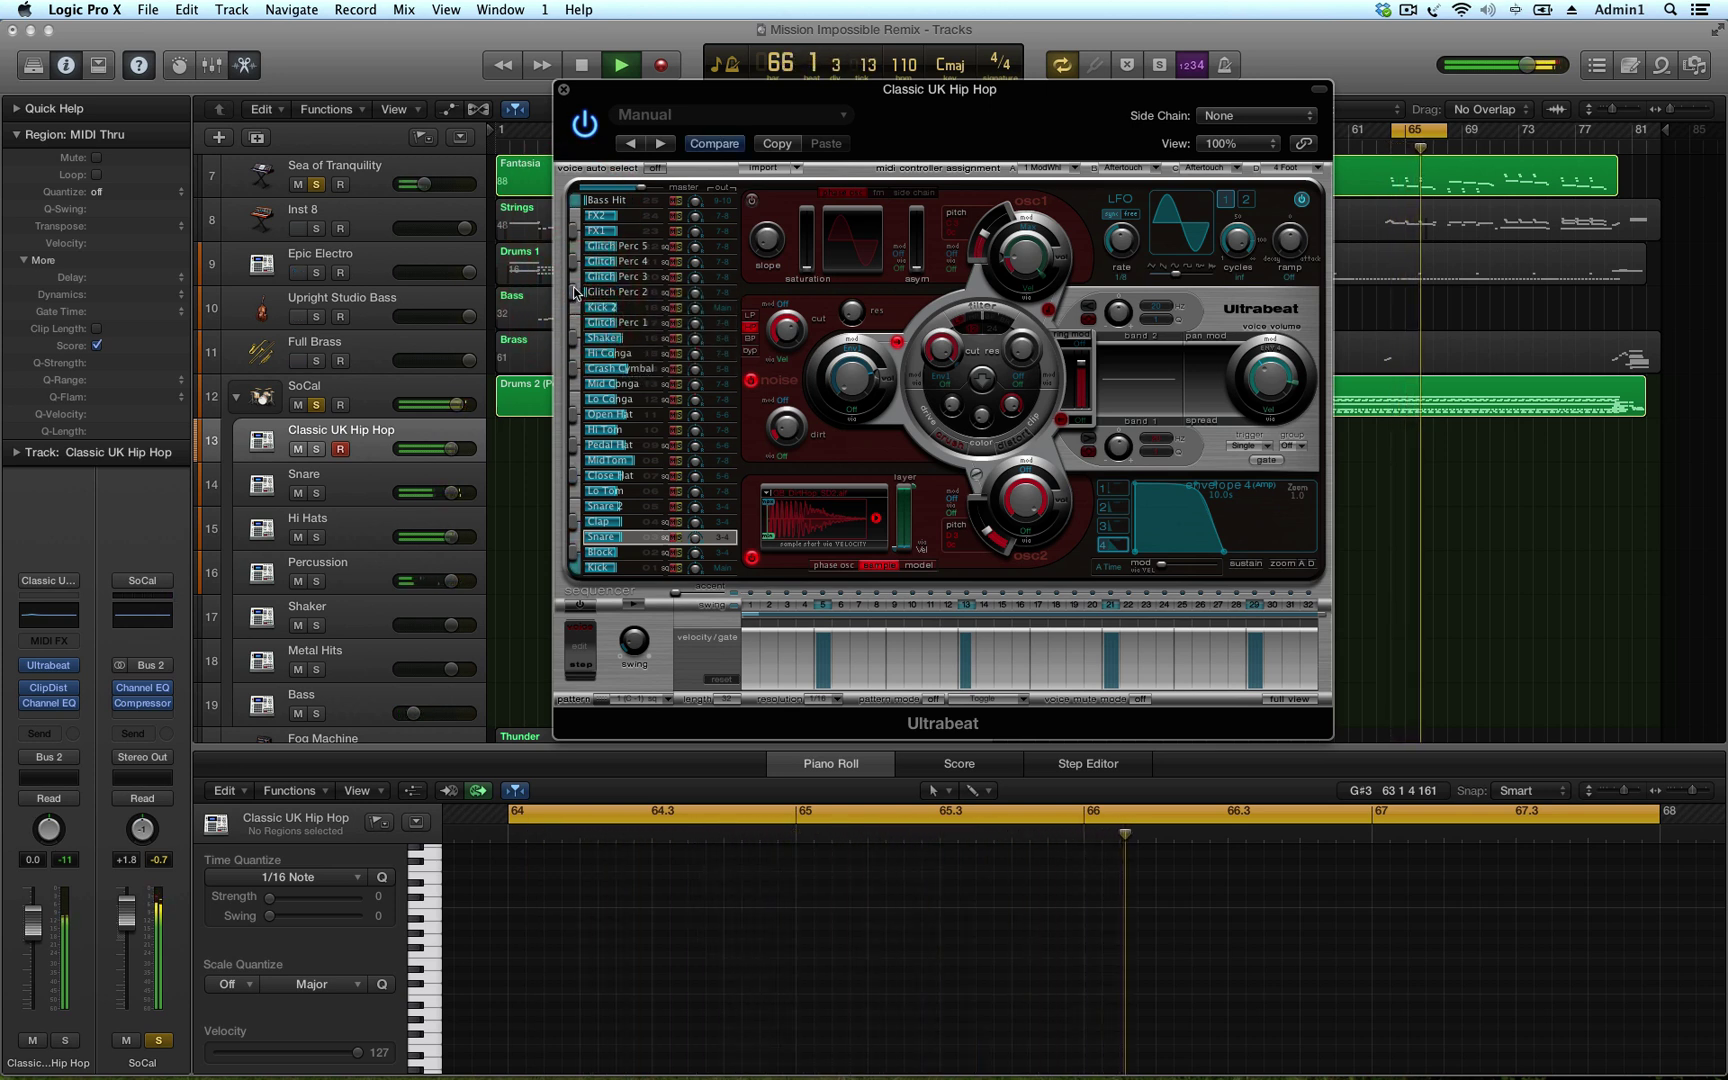
Stop playback and briefly audition Ultrabeat's built-in sequencer pattern on its own
key("space")
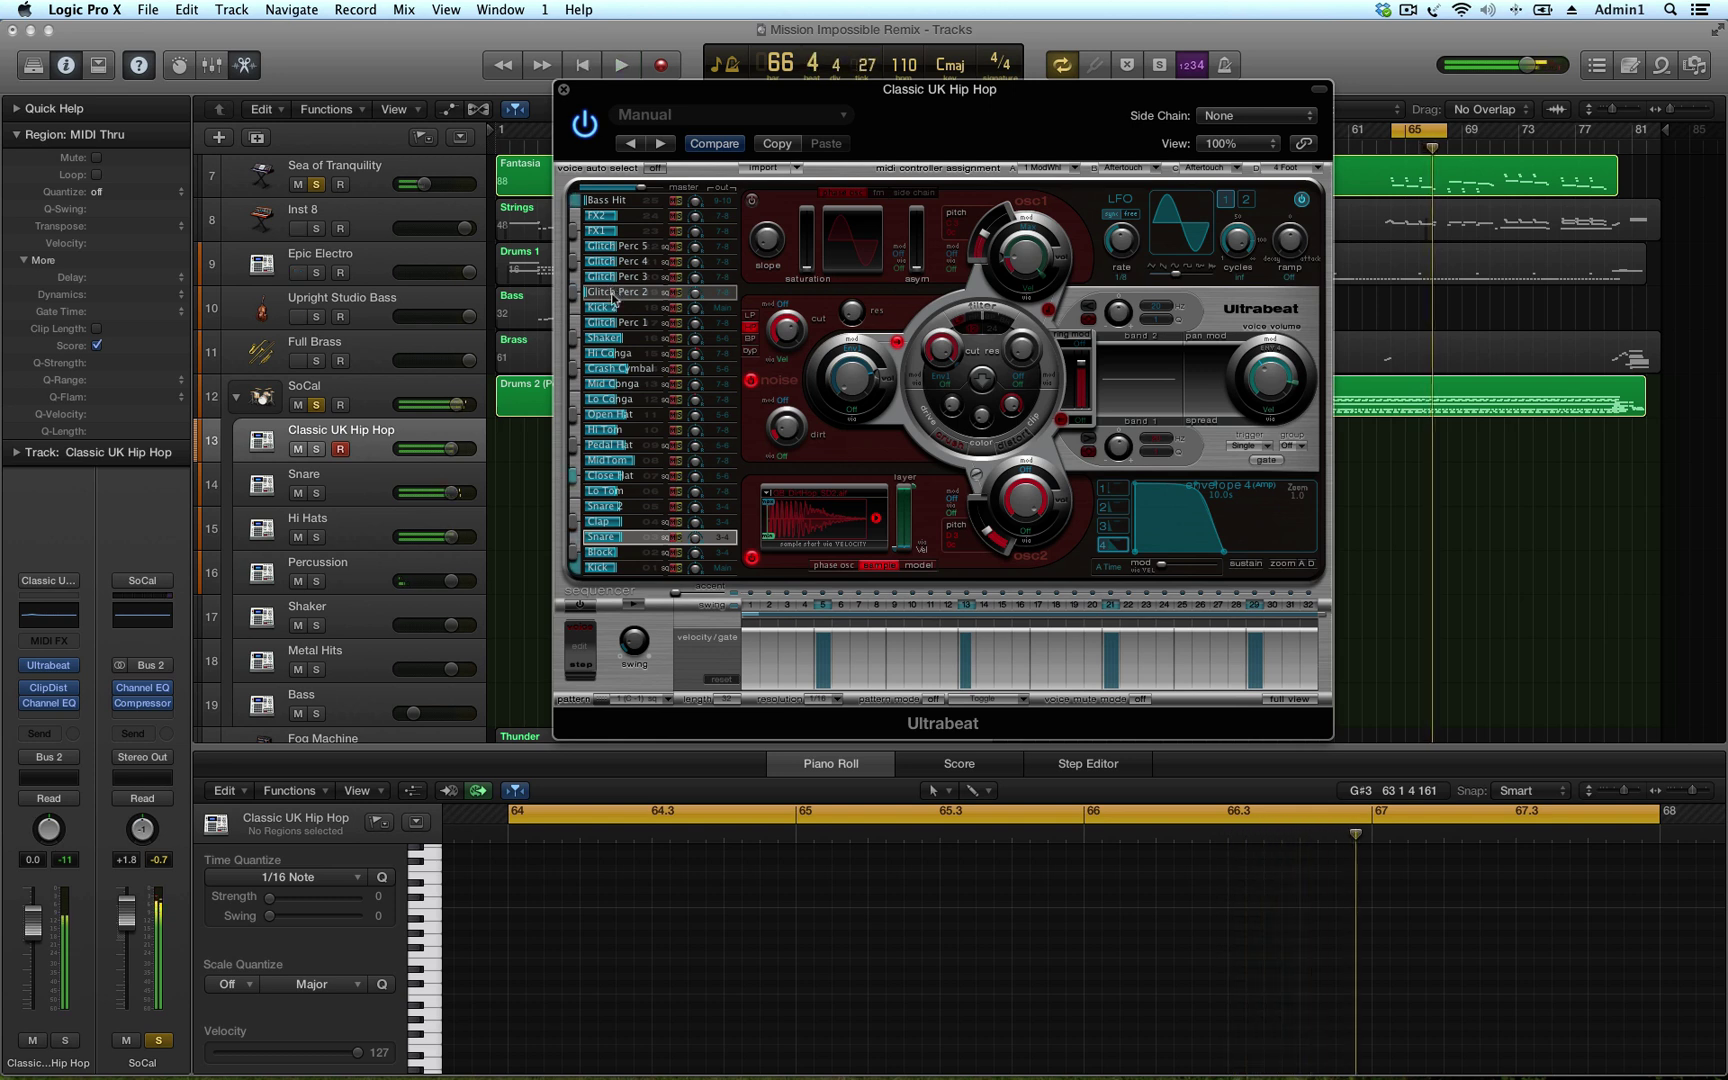
left_click(635, 606)
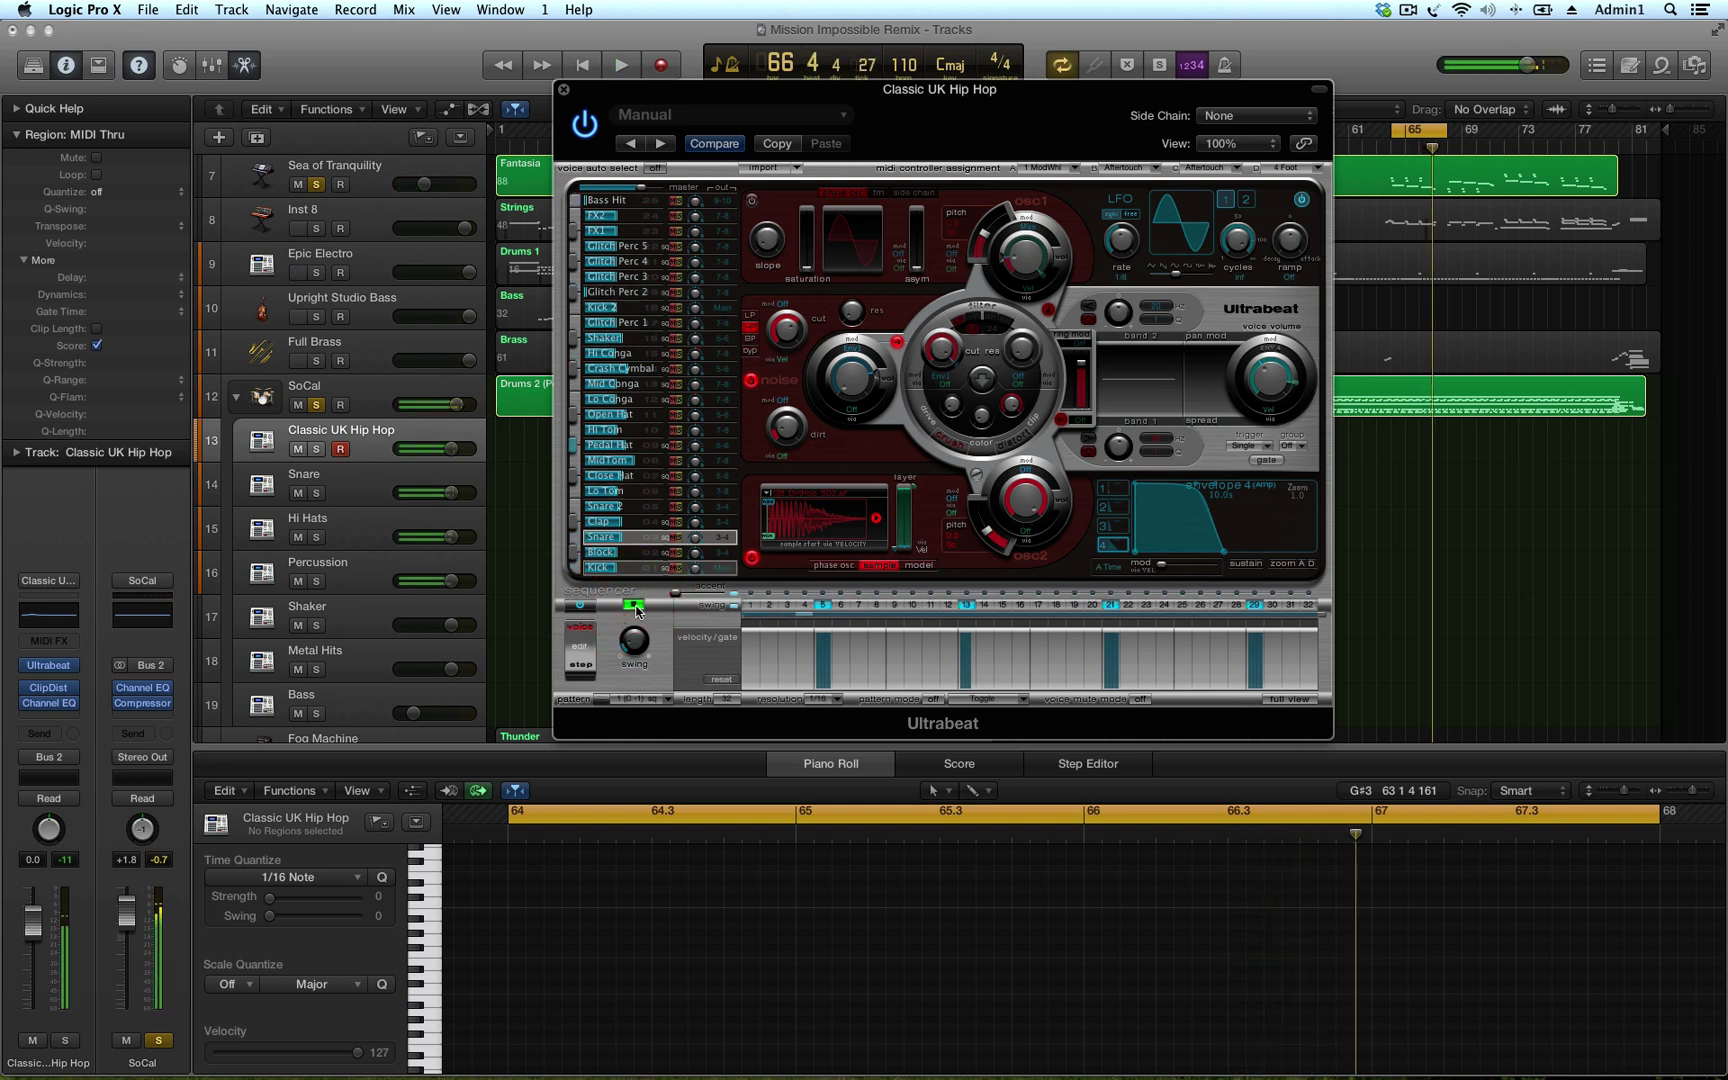
left_click(635, 606)
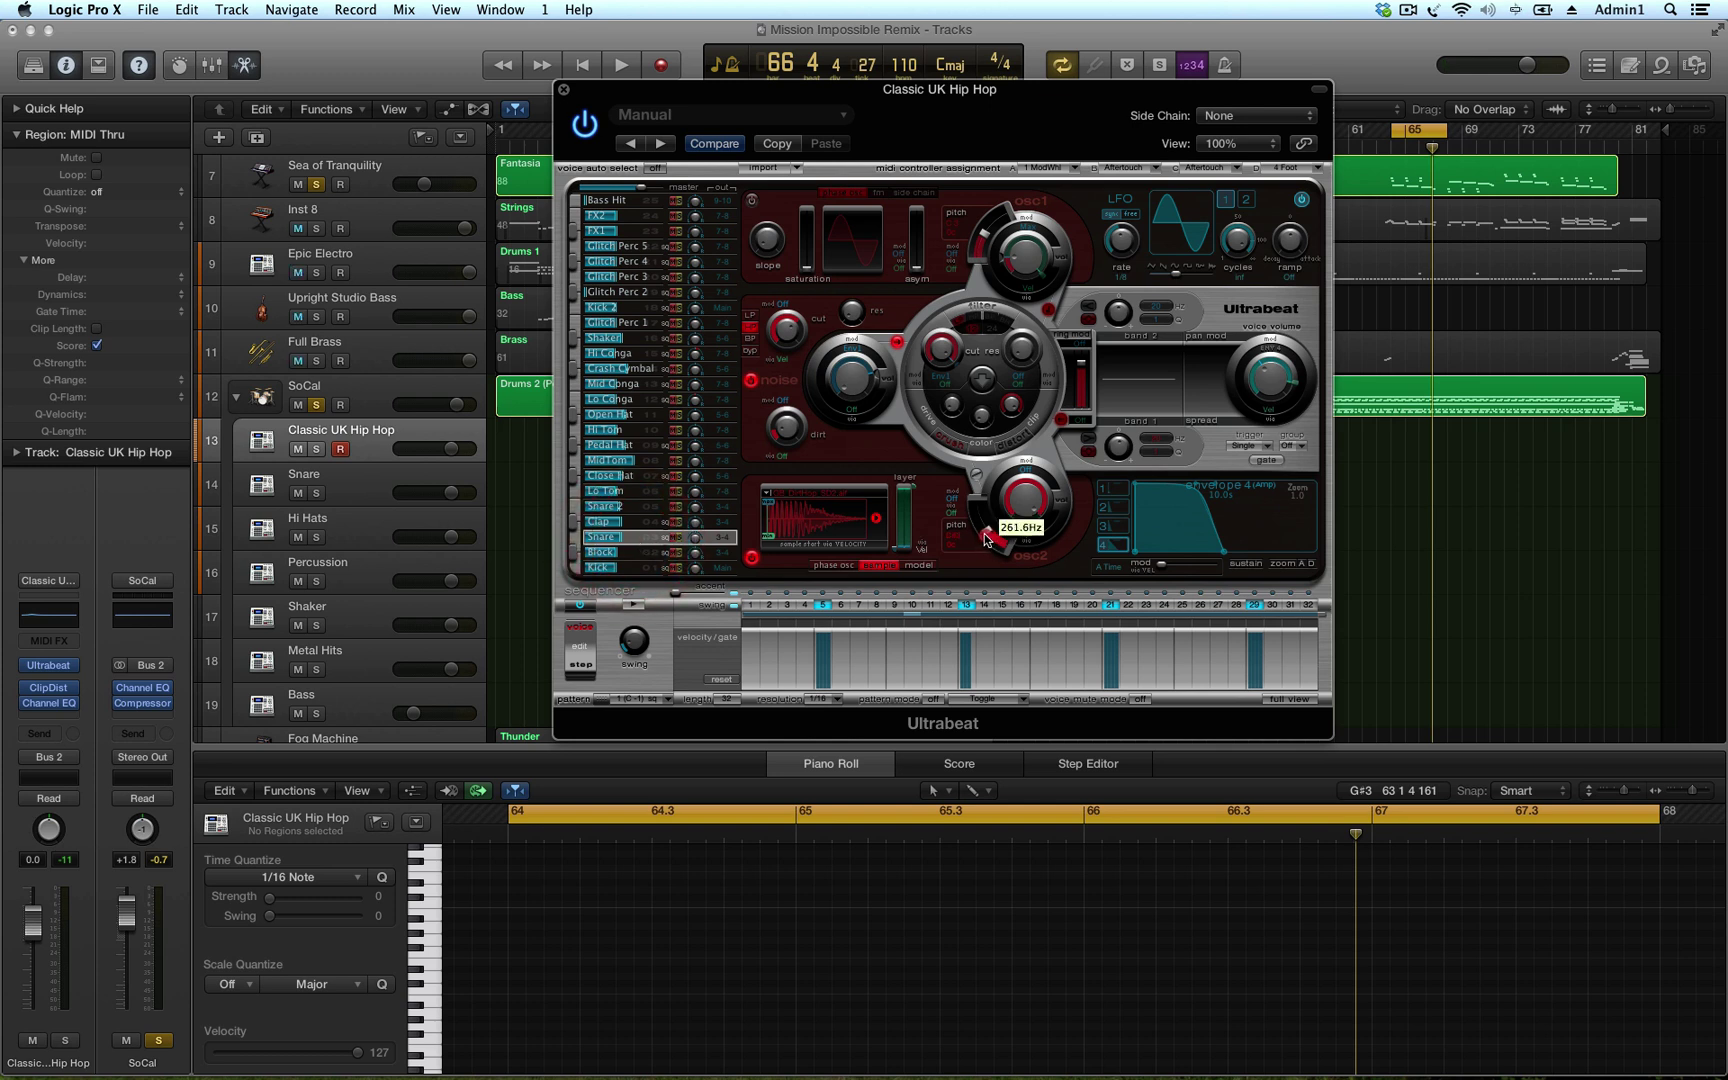
Tweak the Snare sound's oscillator 2 pitch in Ultrabeat during playback and close the instrument window
key("space")
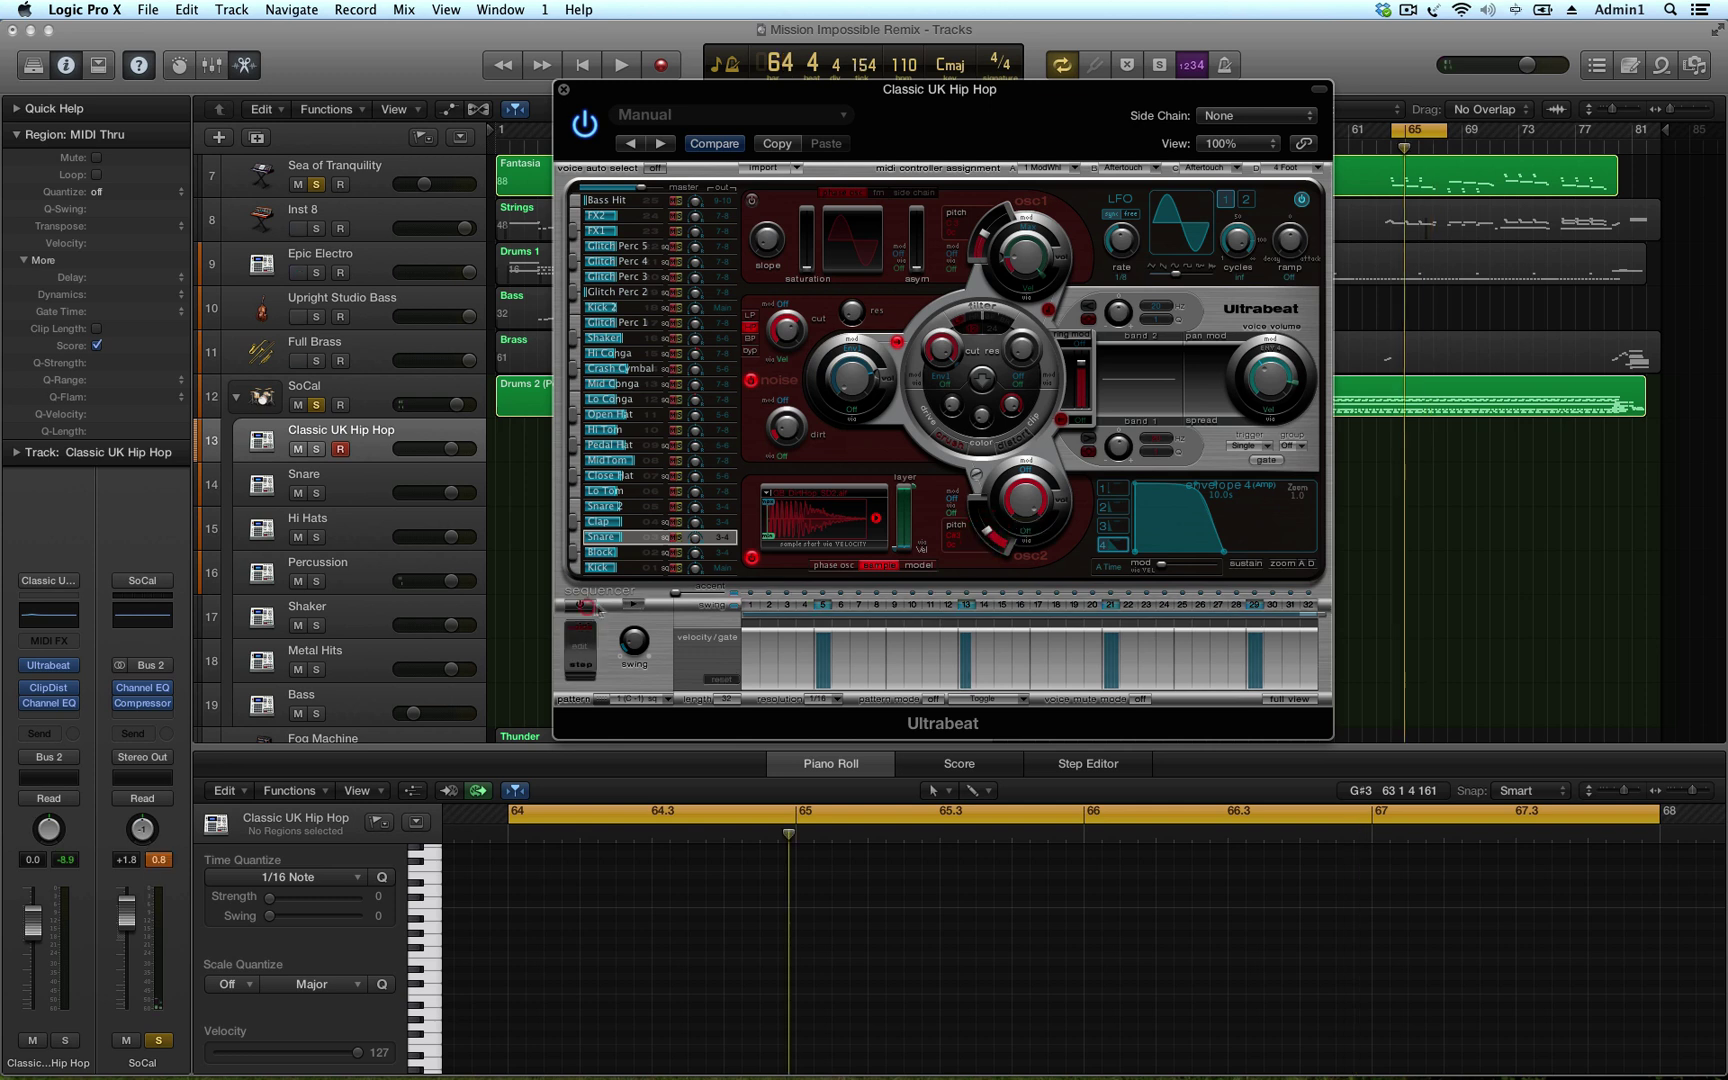
mouse_move(985, 537)
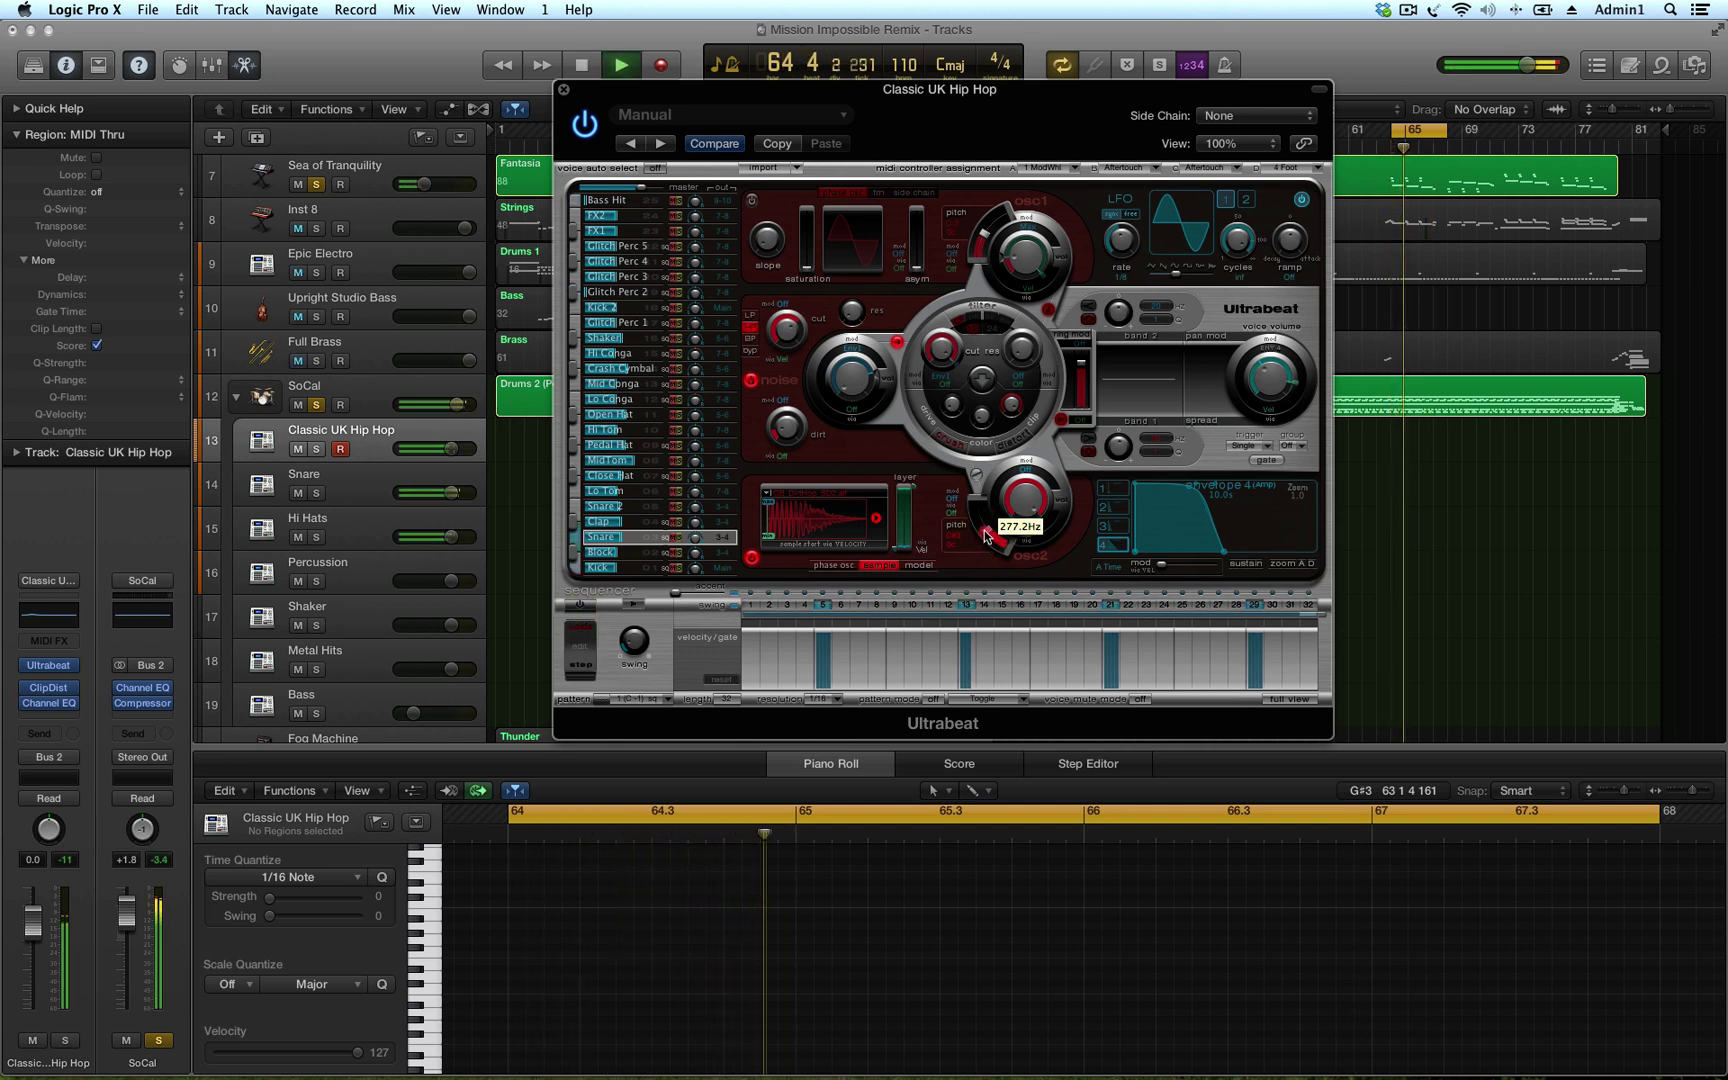
left_click_drag(985, 537, 978, 534)
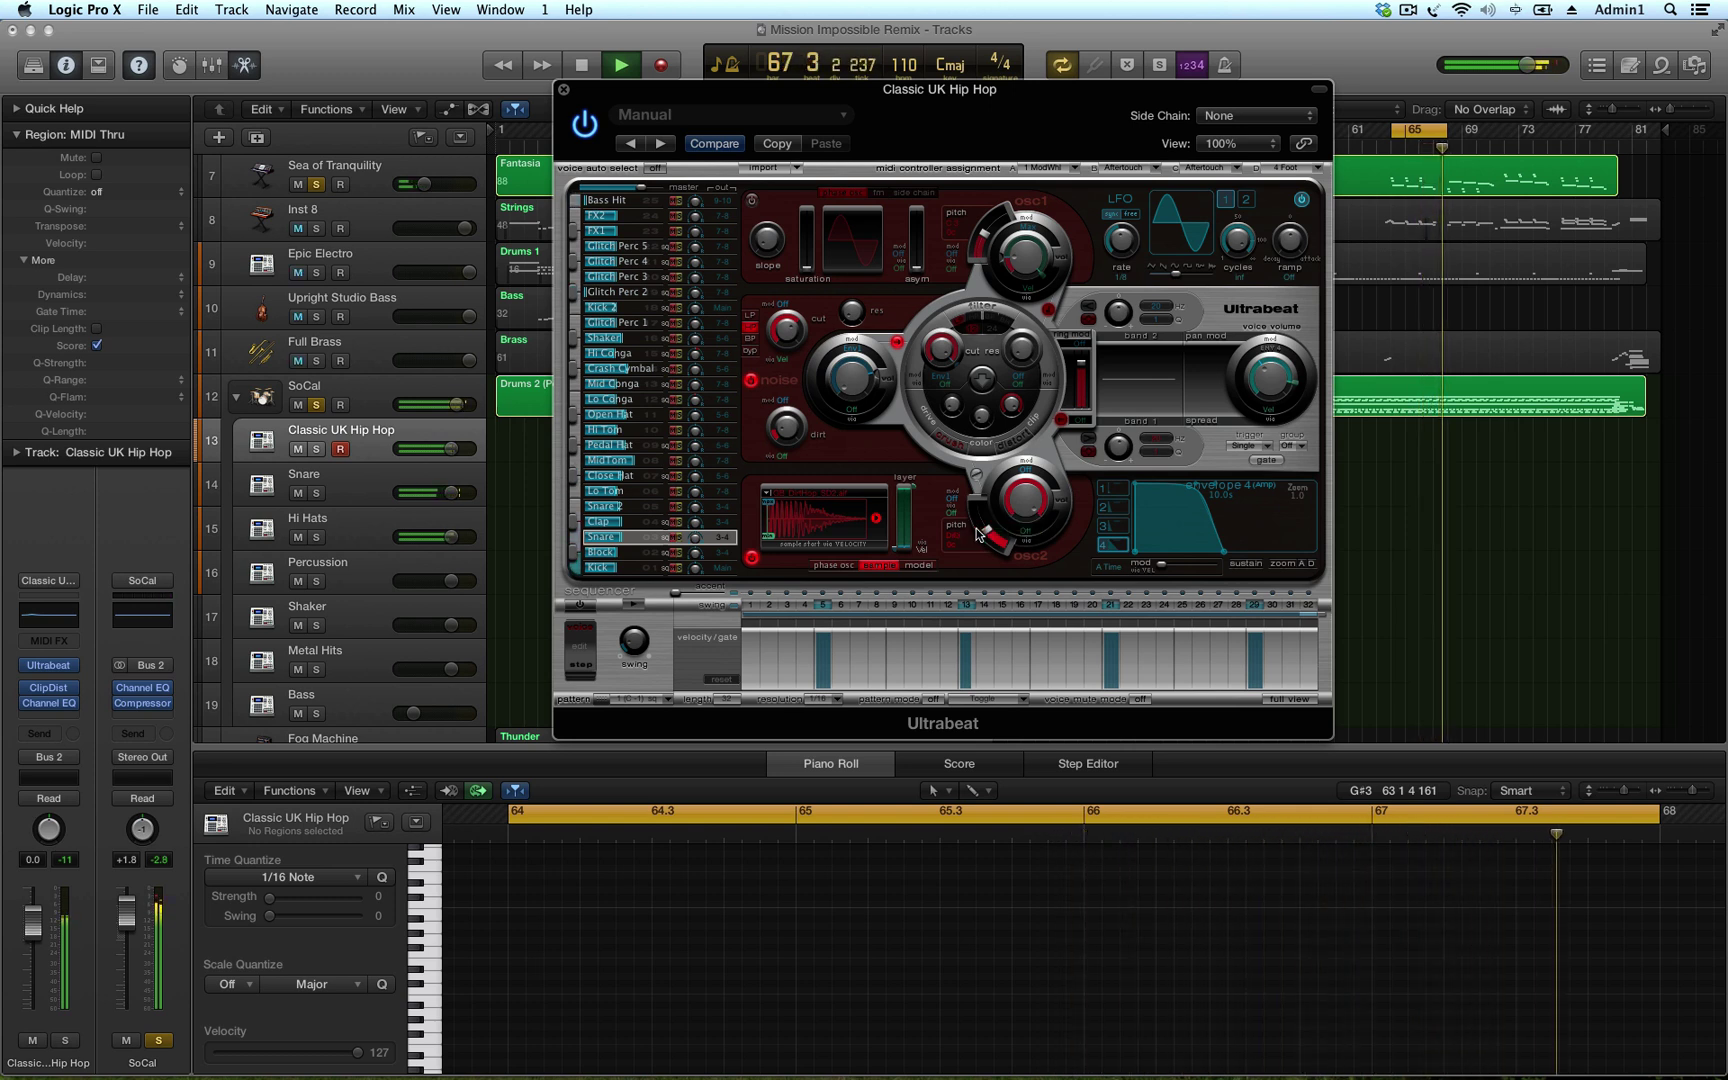
left_click(563, 89)
Solo the Epic Electro track during playback, take the SoCal track out of solo, and stop playback
scroll(370, 320, "up", 1)
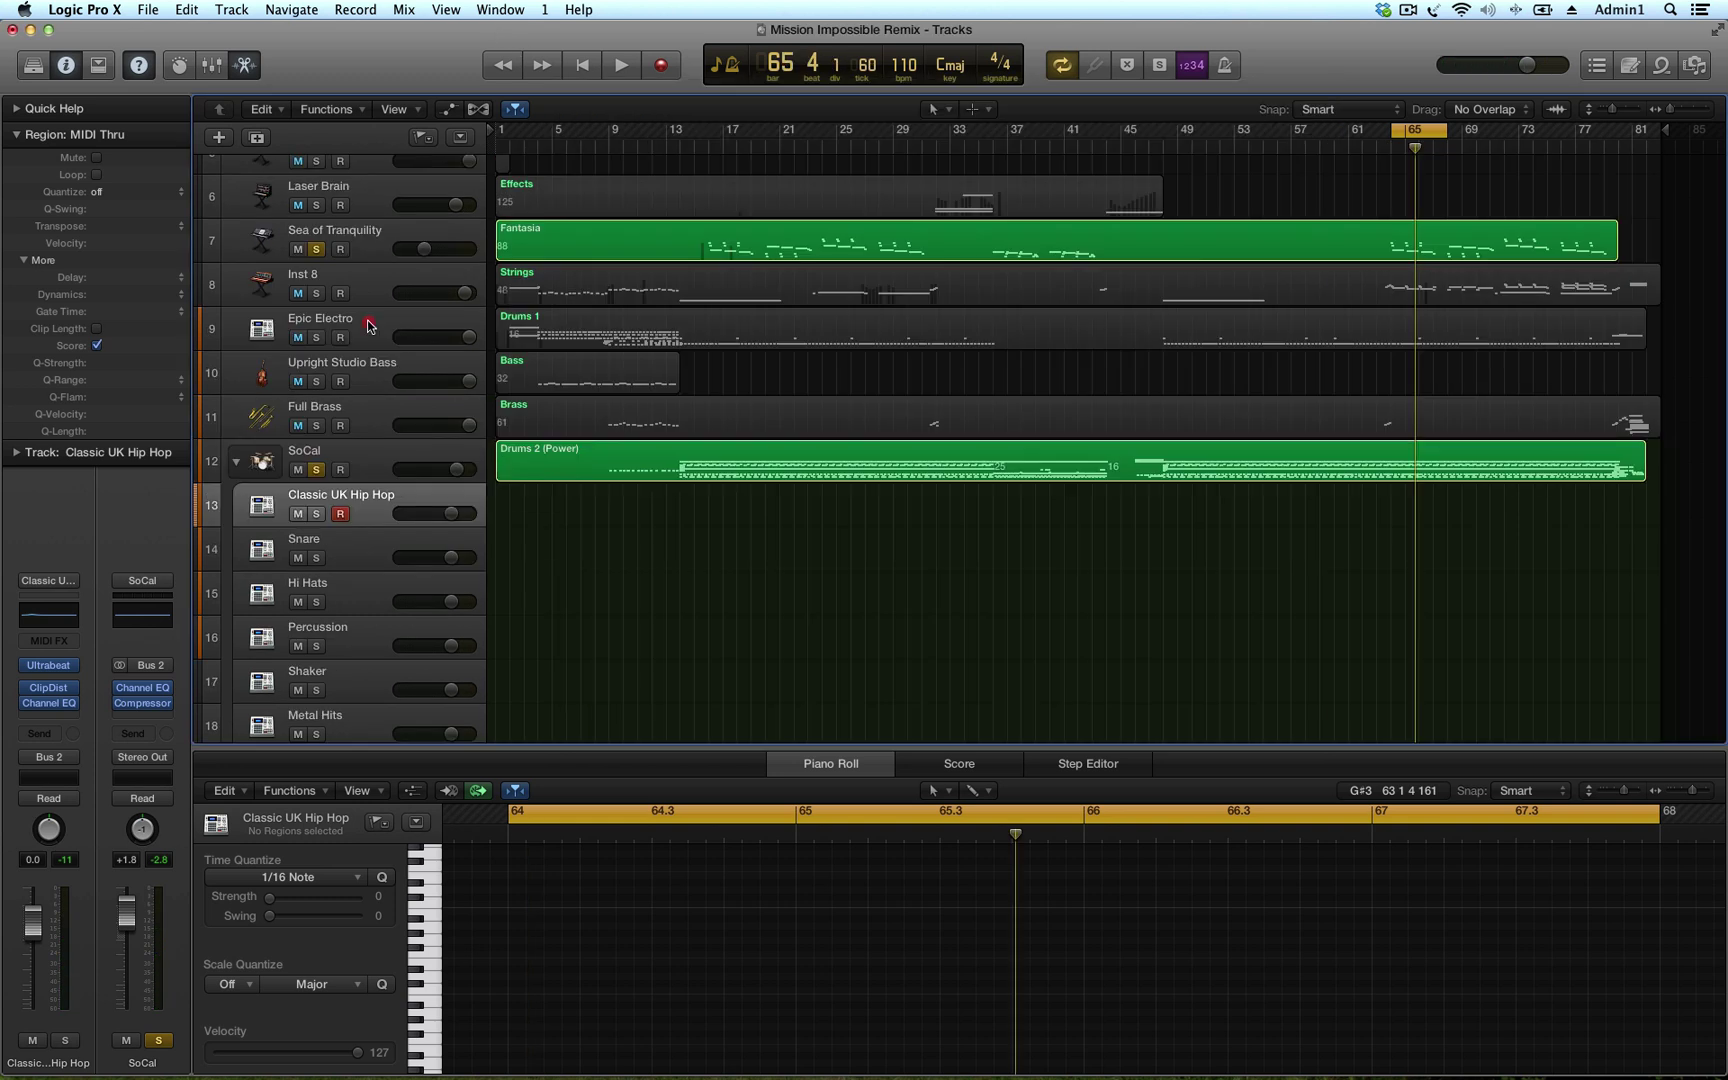
left_click(367, 325)
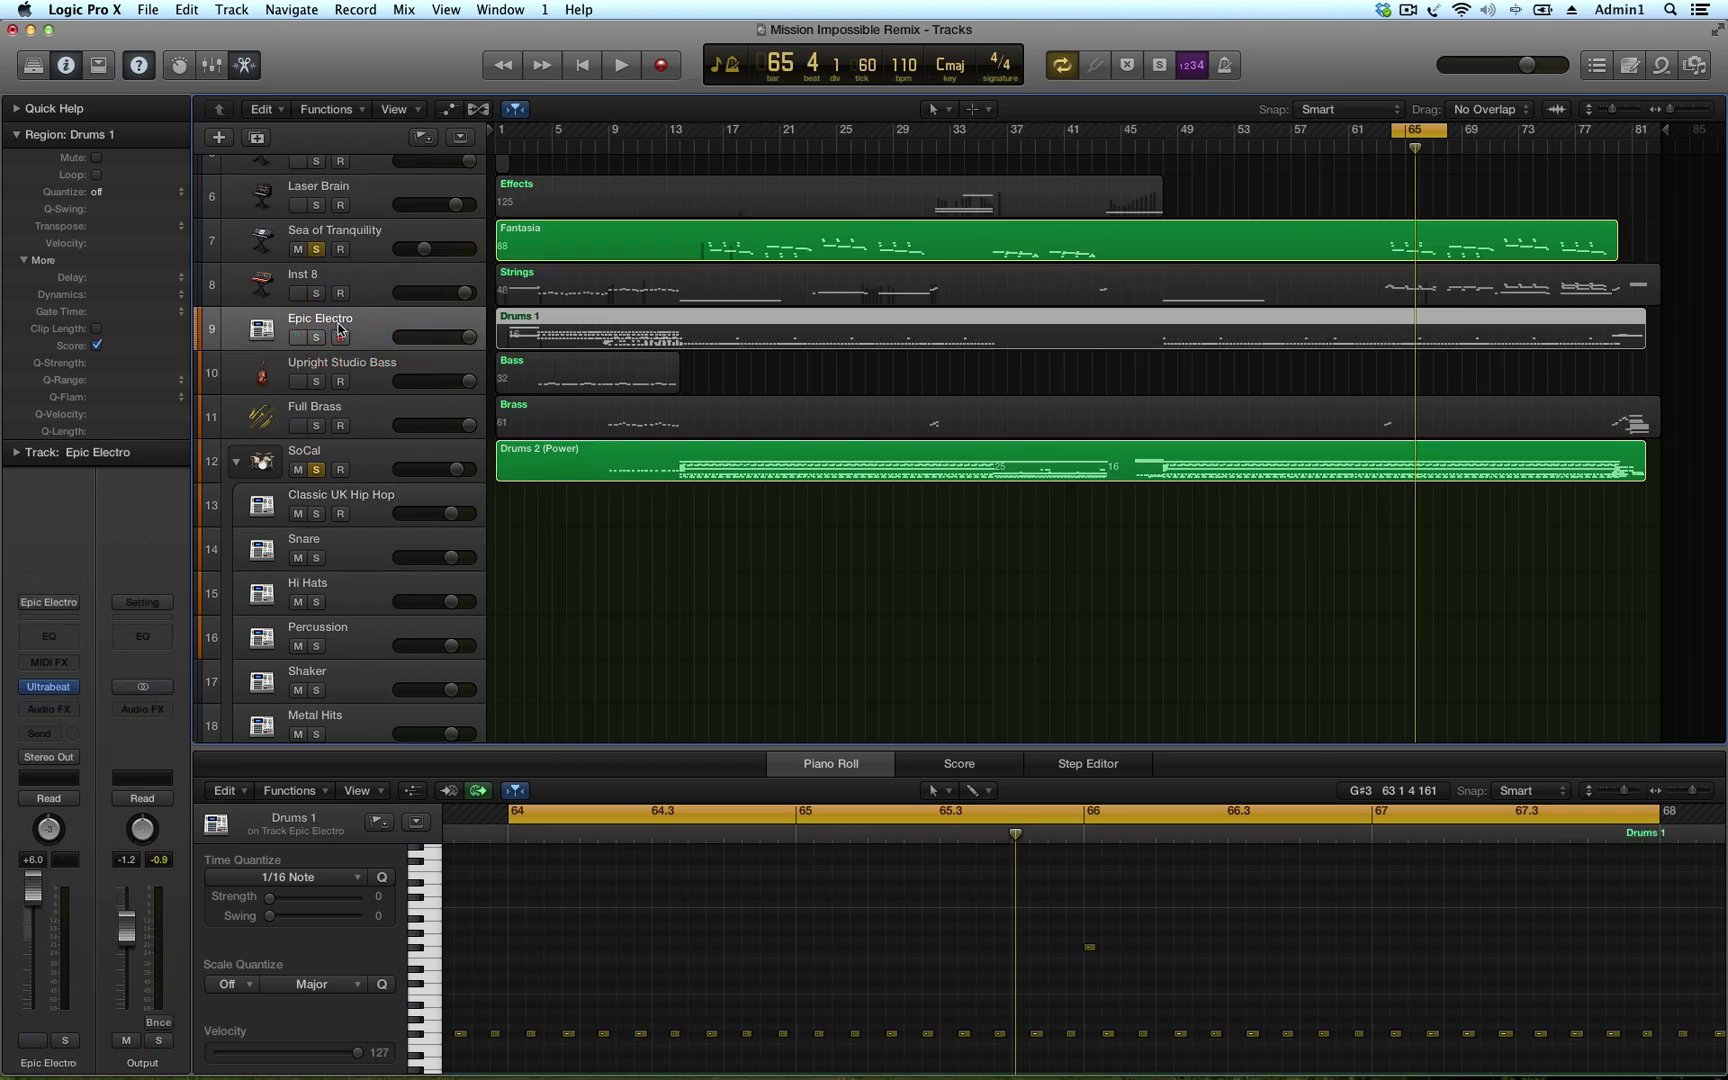
left_click(340, 336)
key("space")
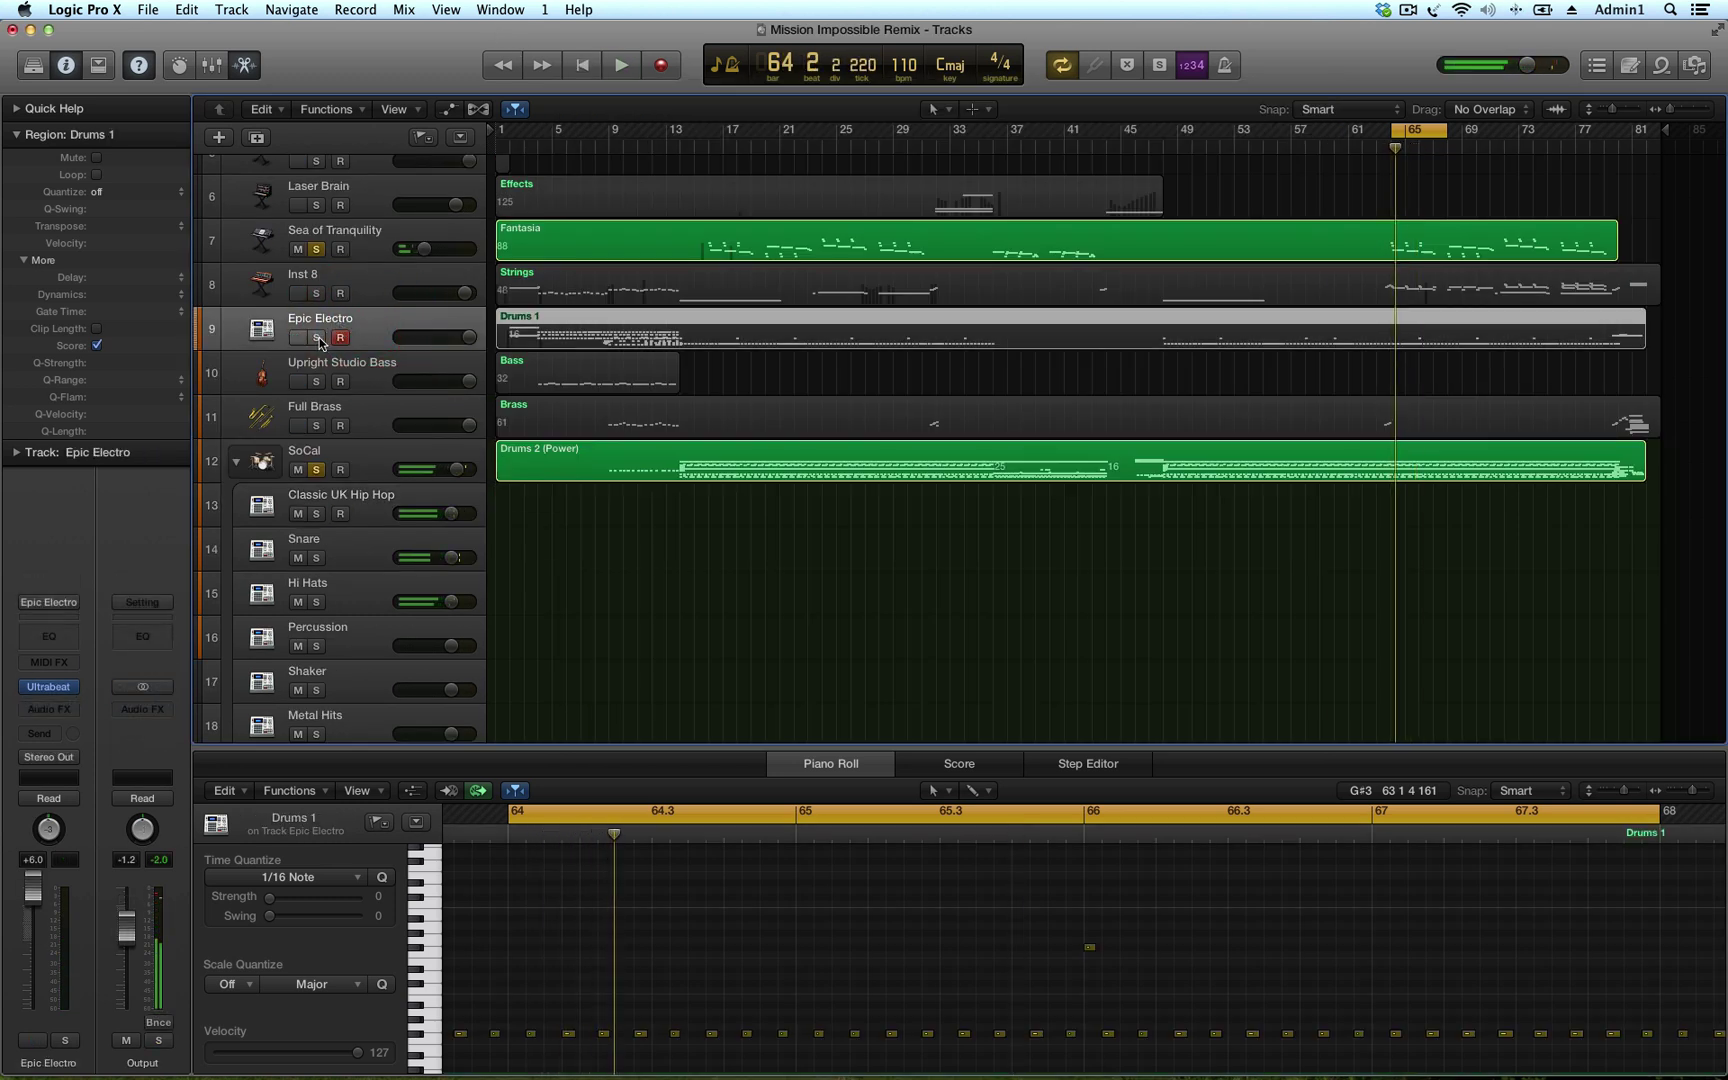
left_click(316, 338)
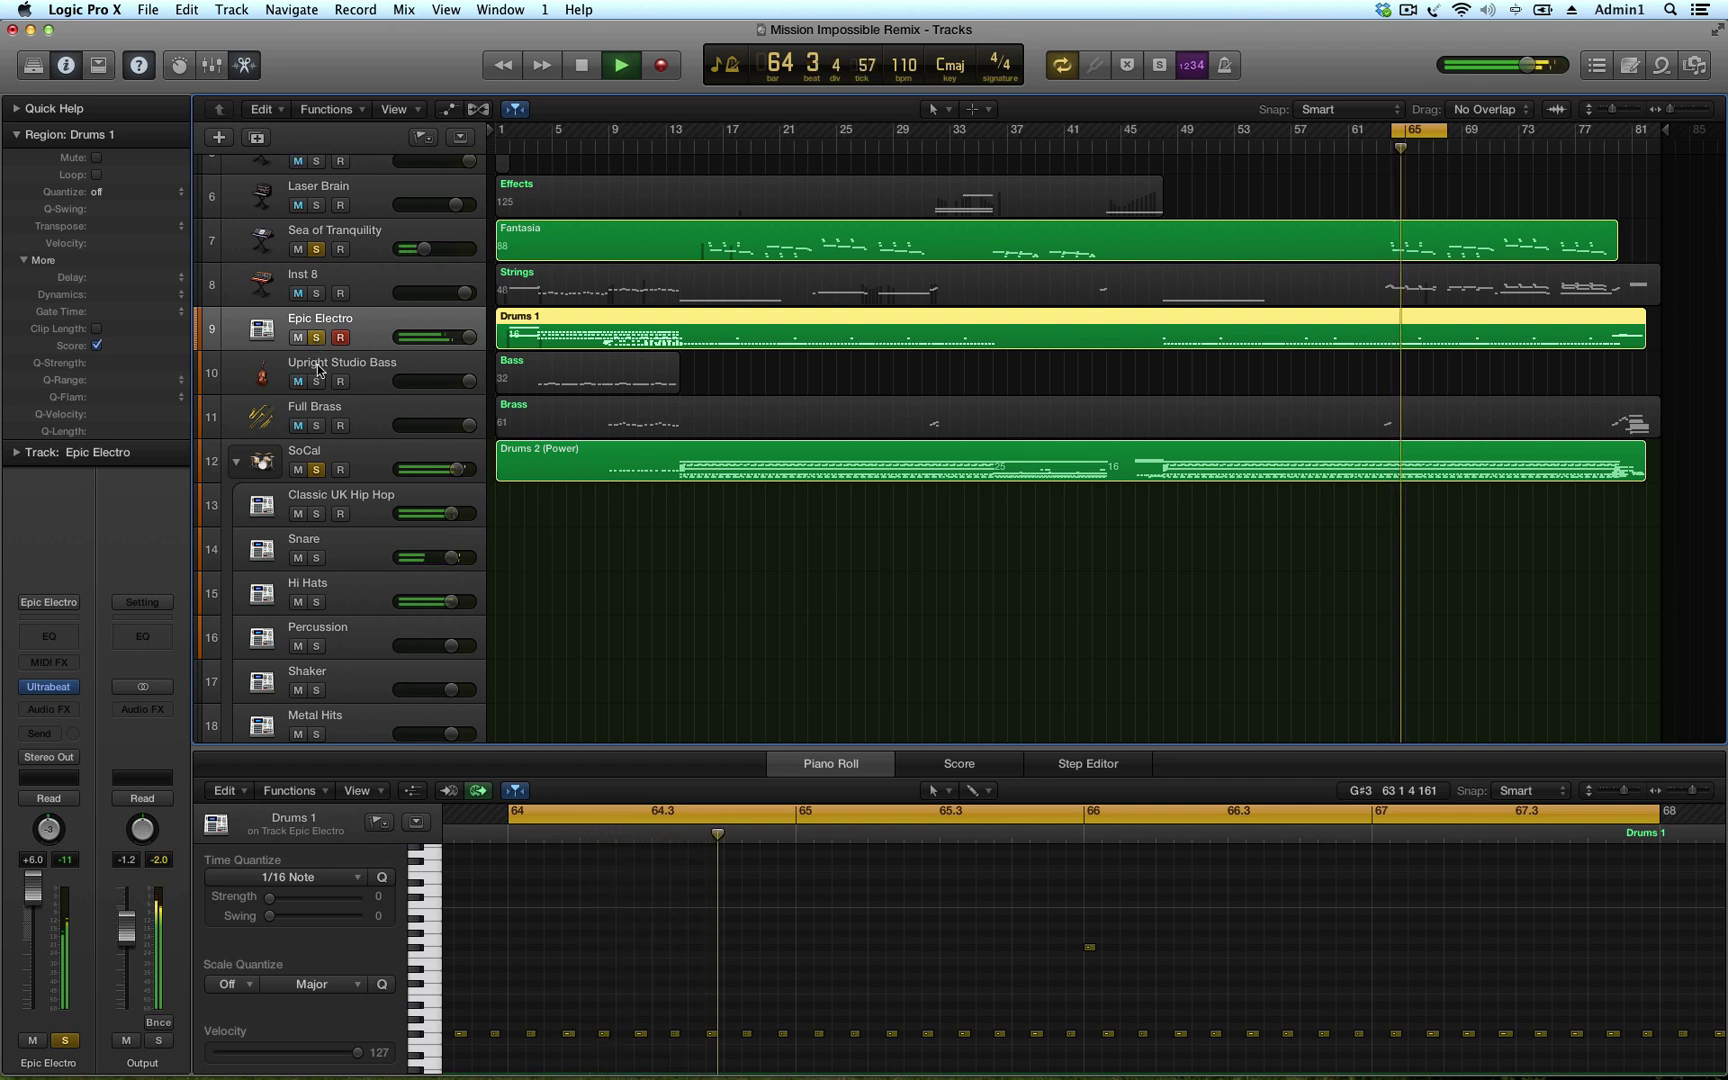
left_click(318, 470)
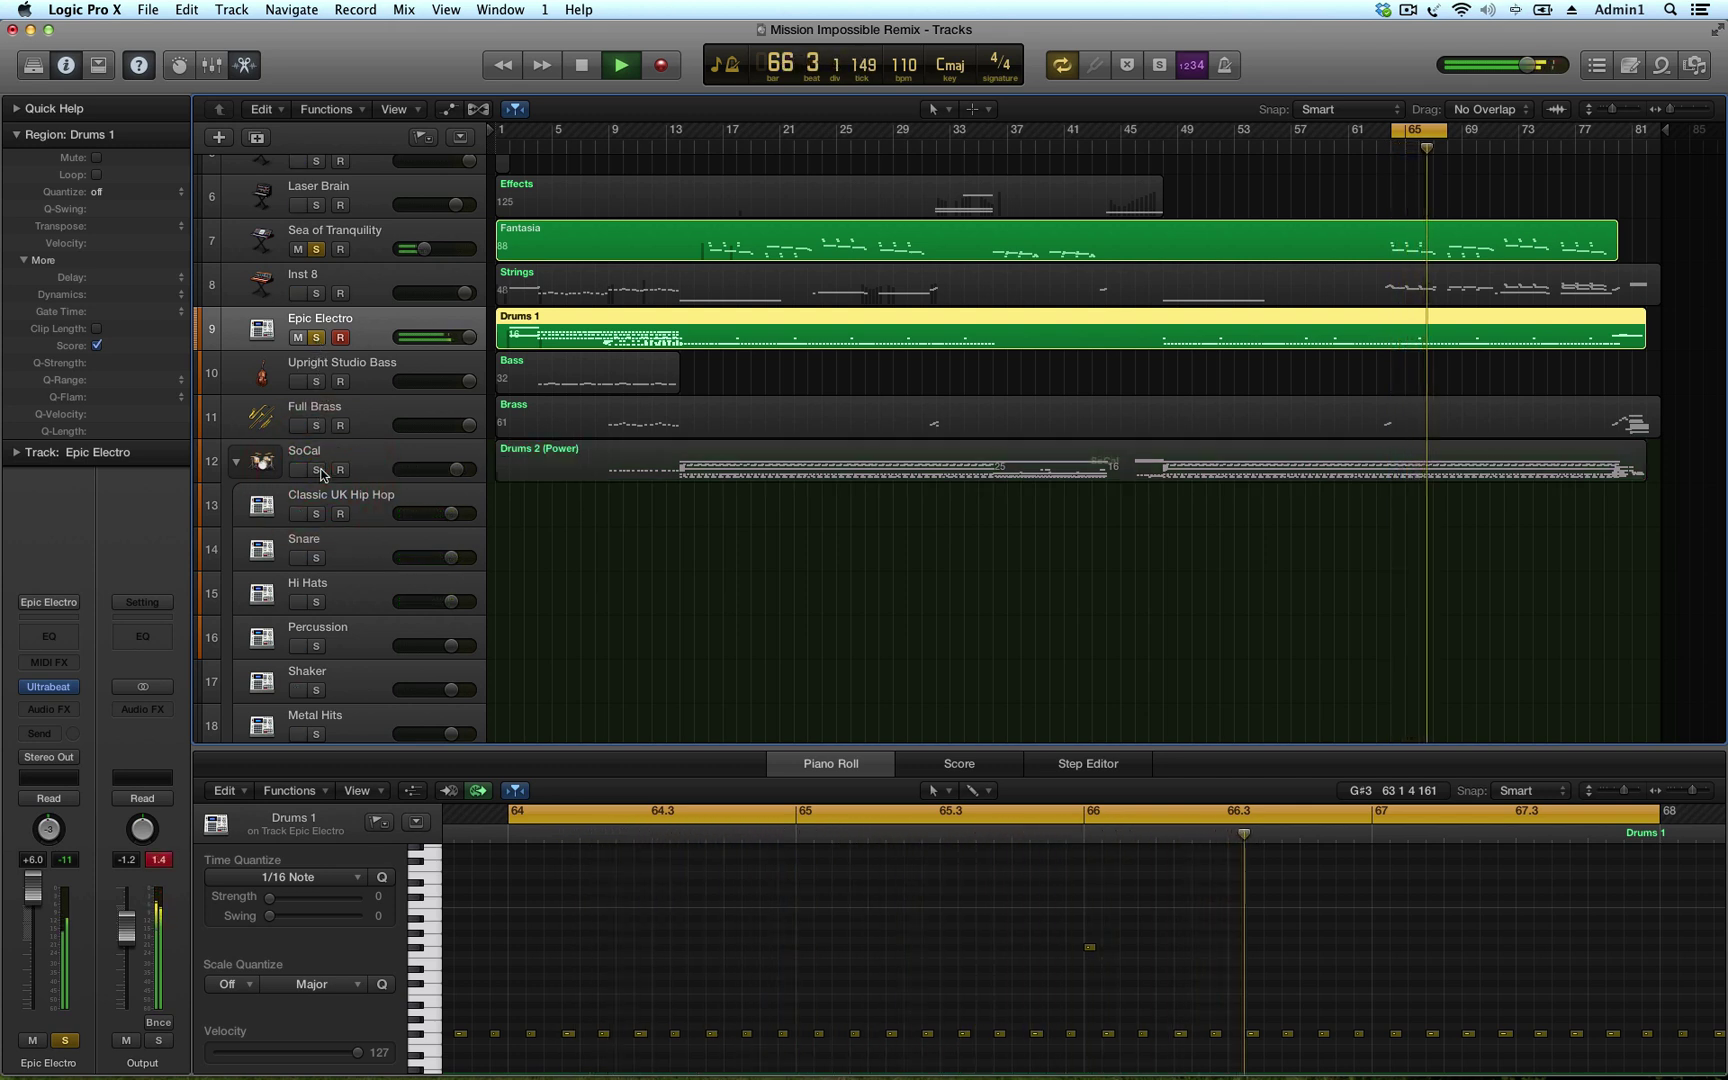
key("space")
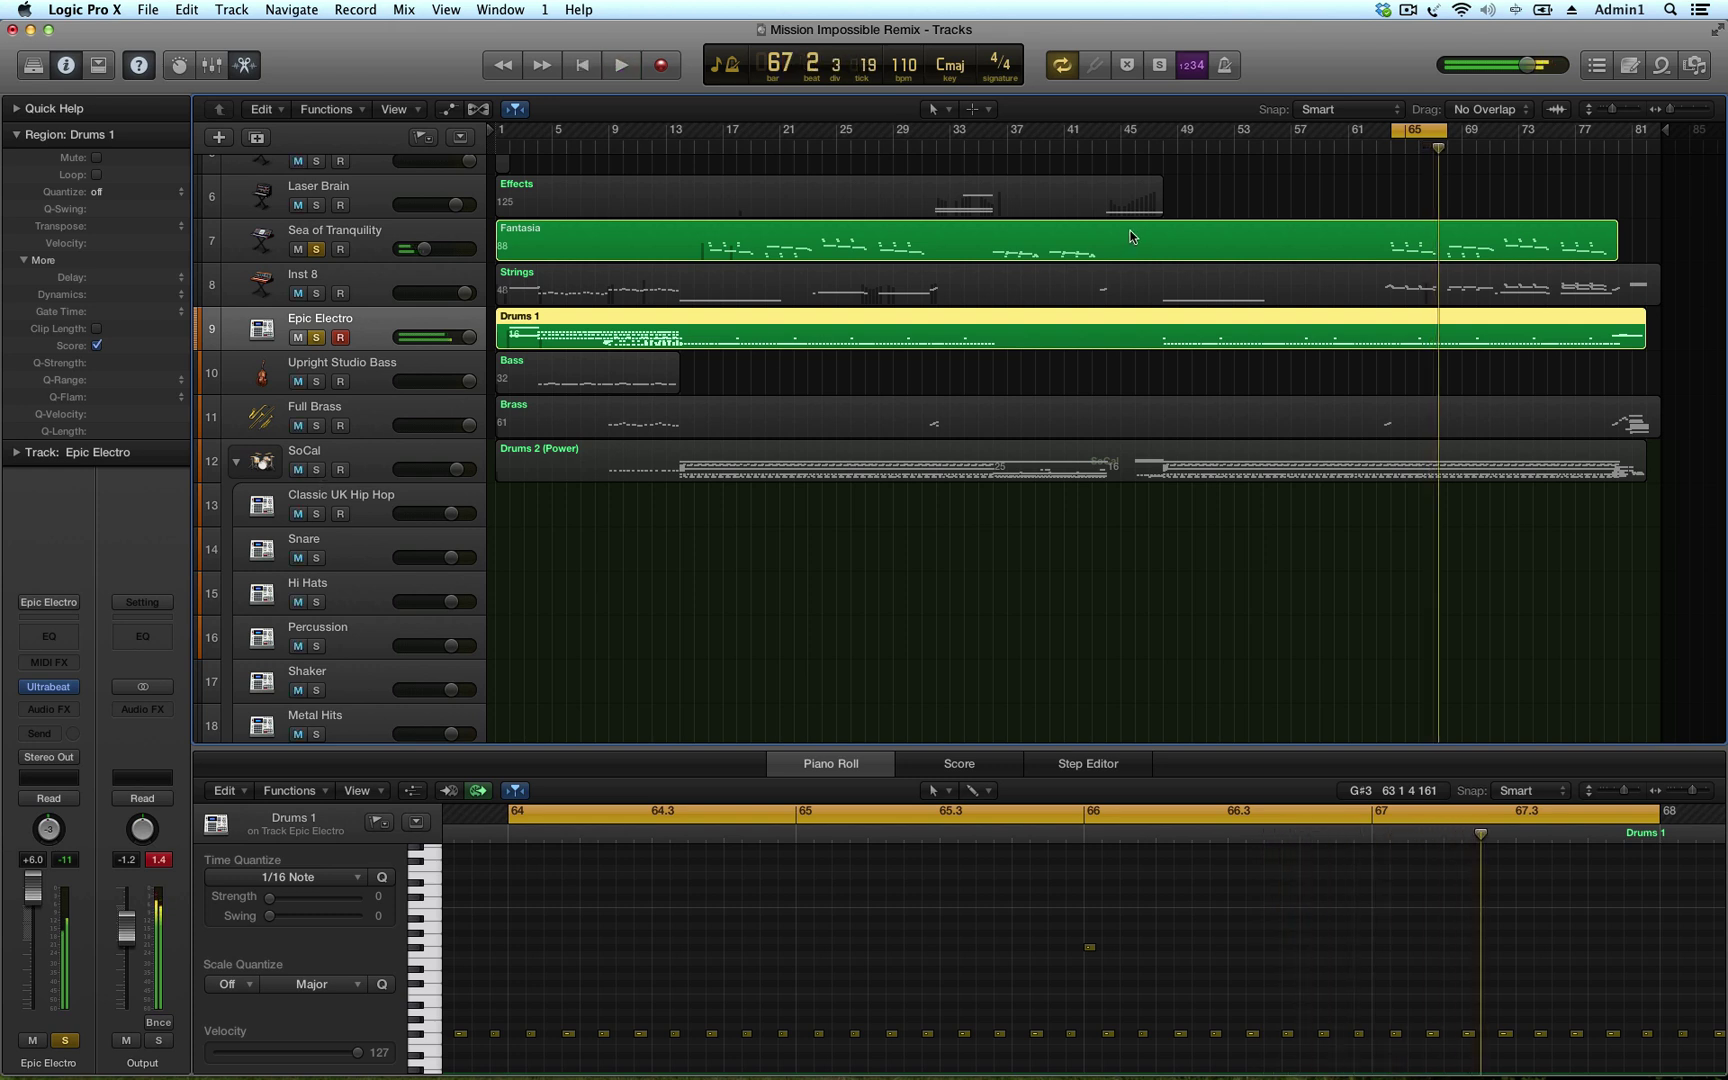
Open the Drums 1 region in the Piano Roll and examine its notes during a short playback
double_click(1372, 335)
left_click(1372, 335)
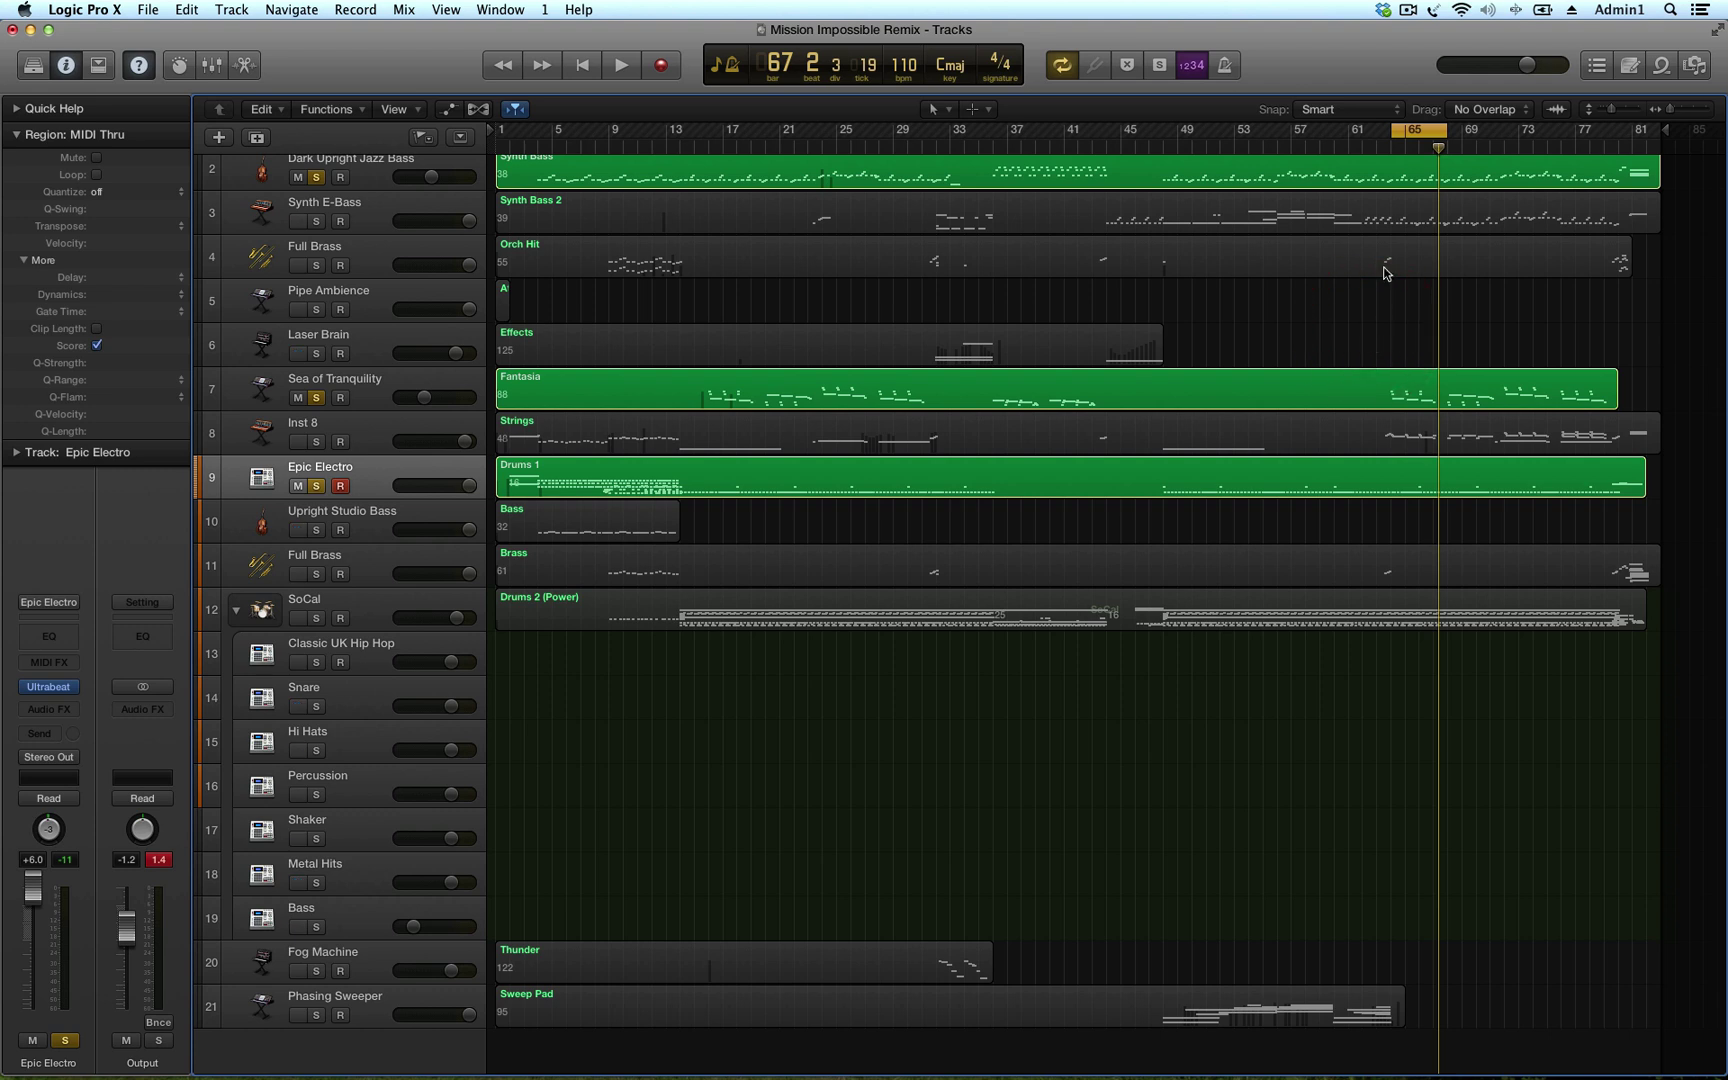
double_click(1374, 477)
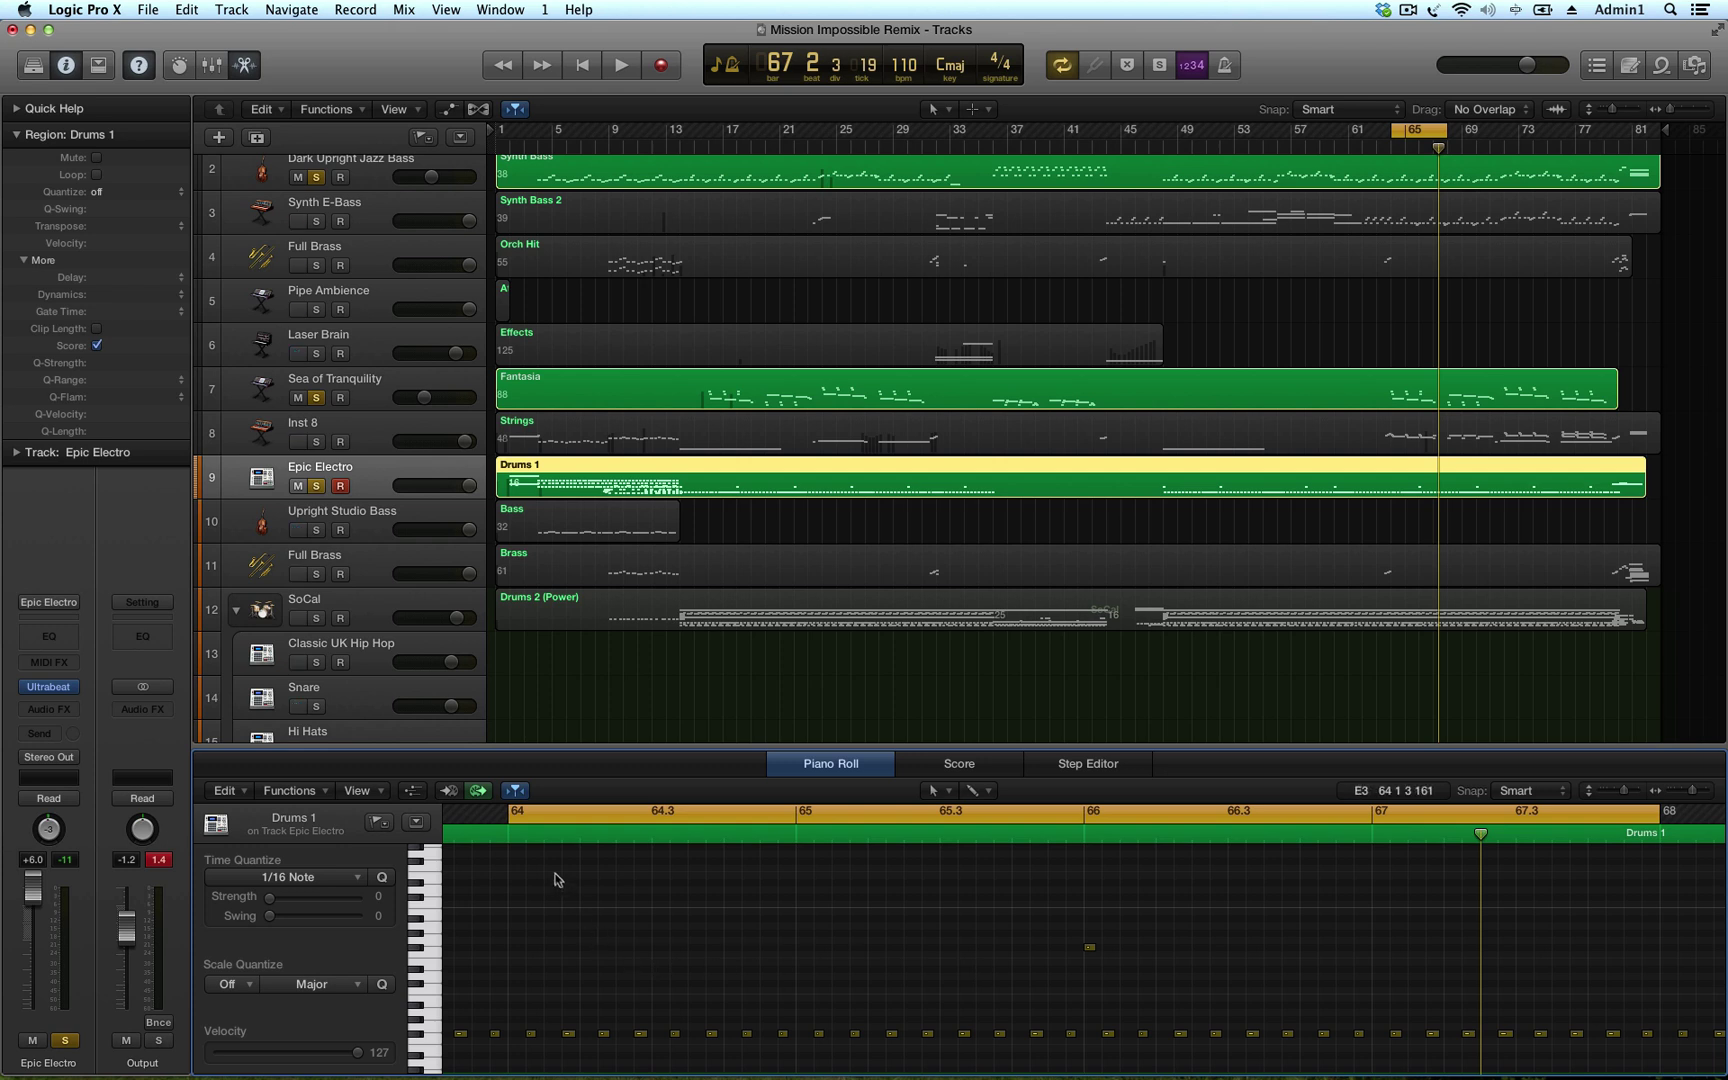
key("space")
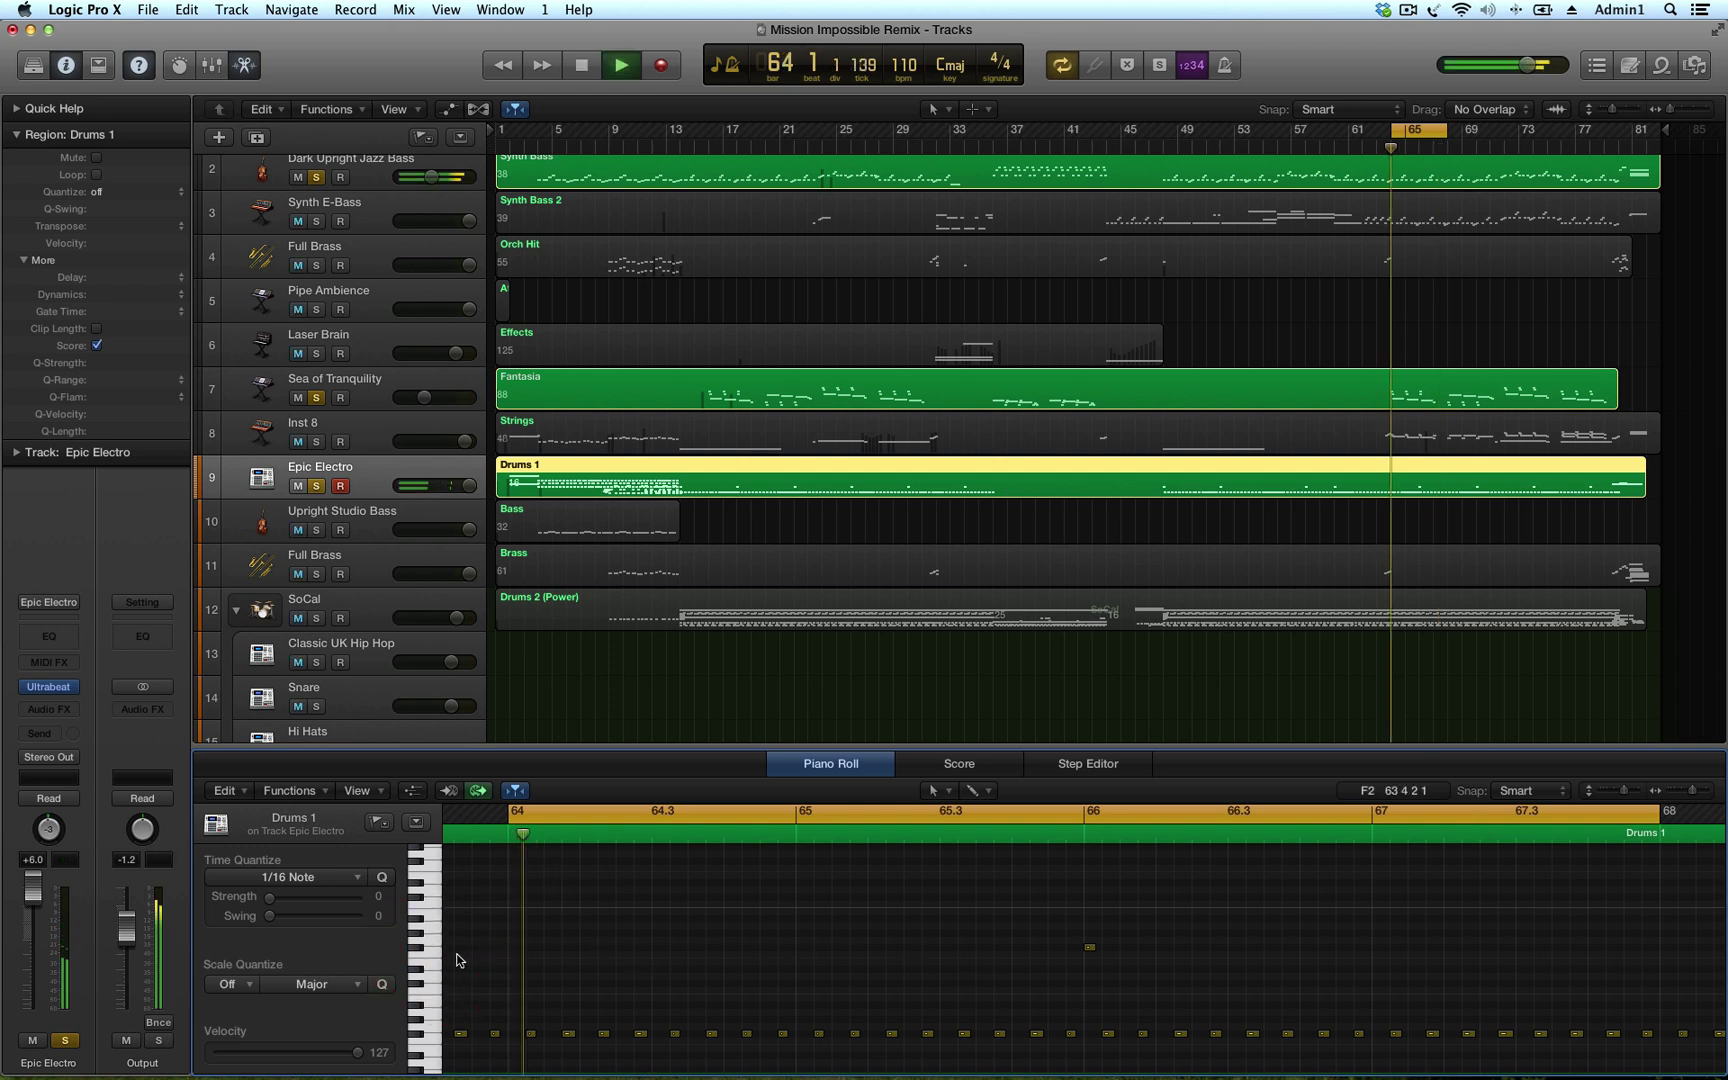
scroll(897, 972, "down", 5)
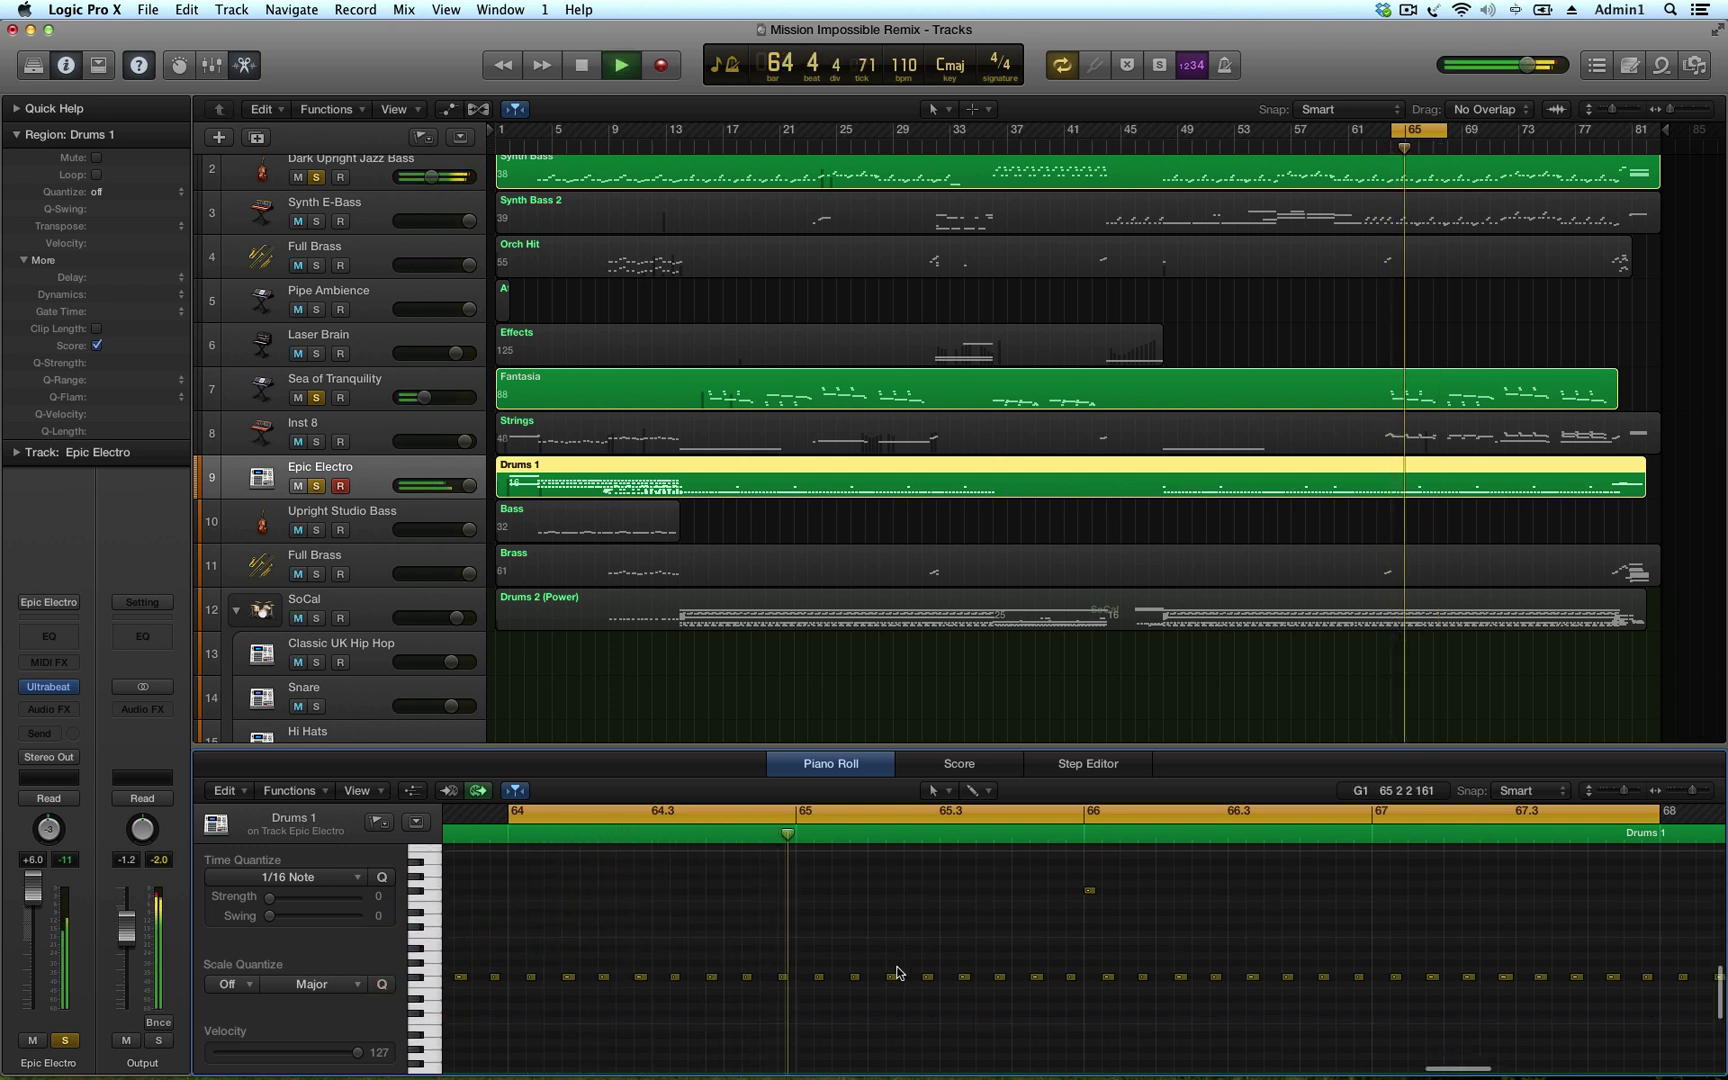
scroll(897, 972, "up", 4)
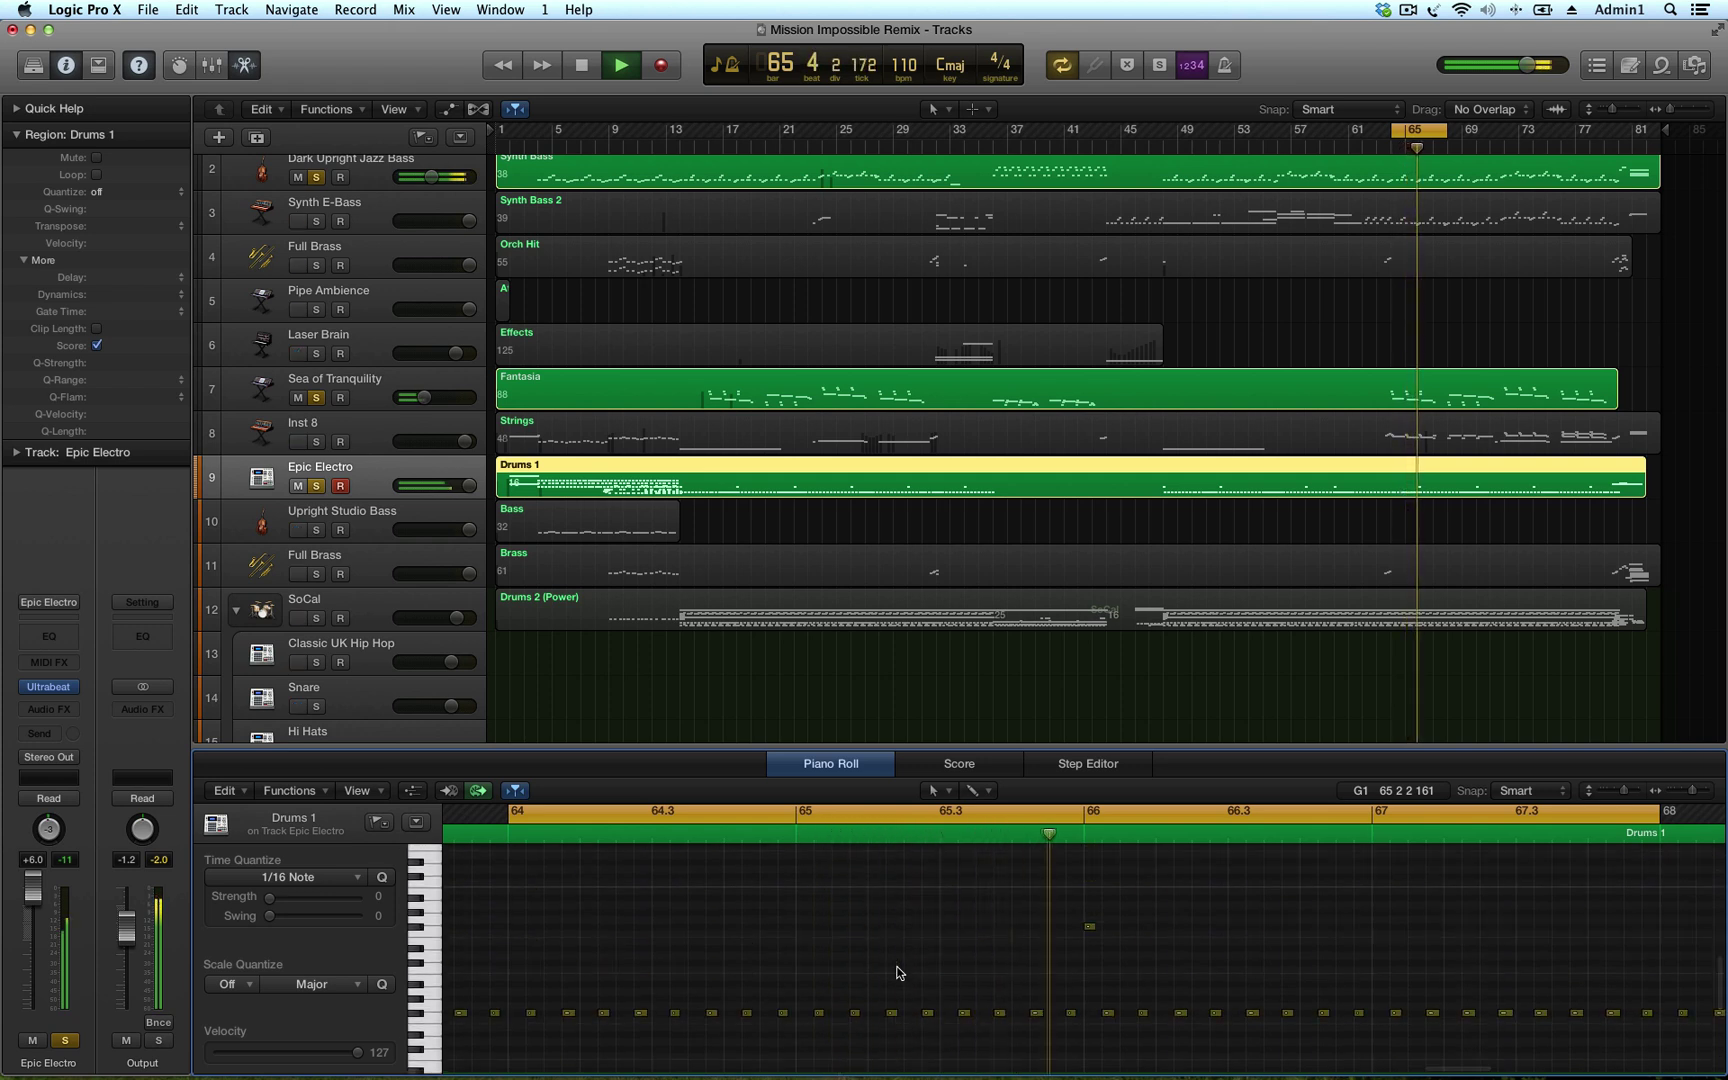
key("space")
scroll(1080, 955, "up", 6)
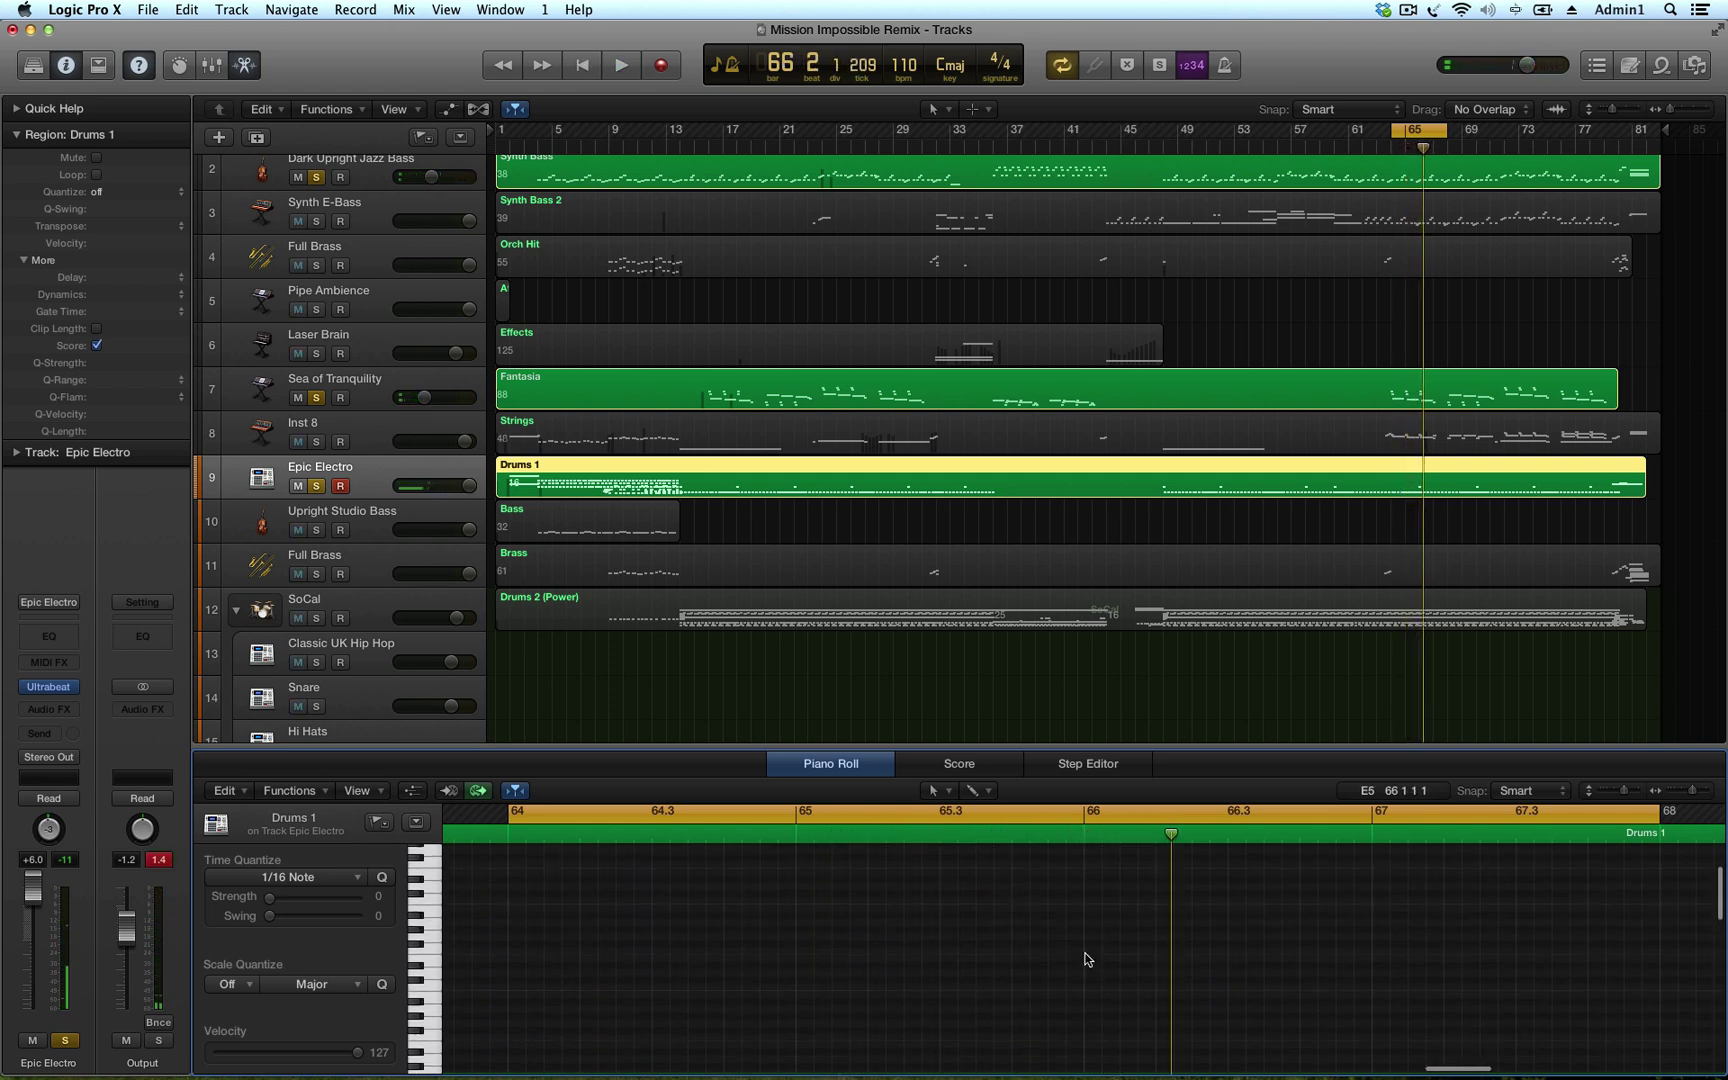
scroll(1087, 958, "down", 2)
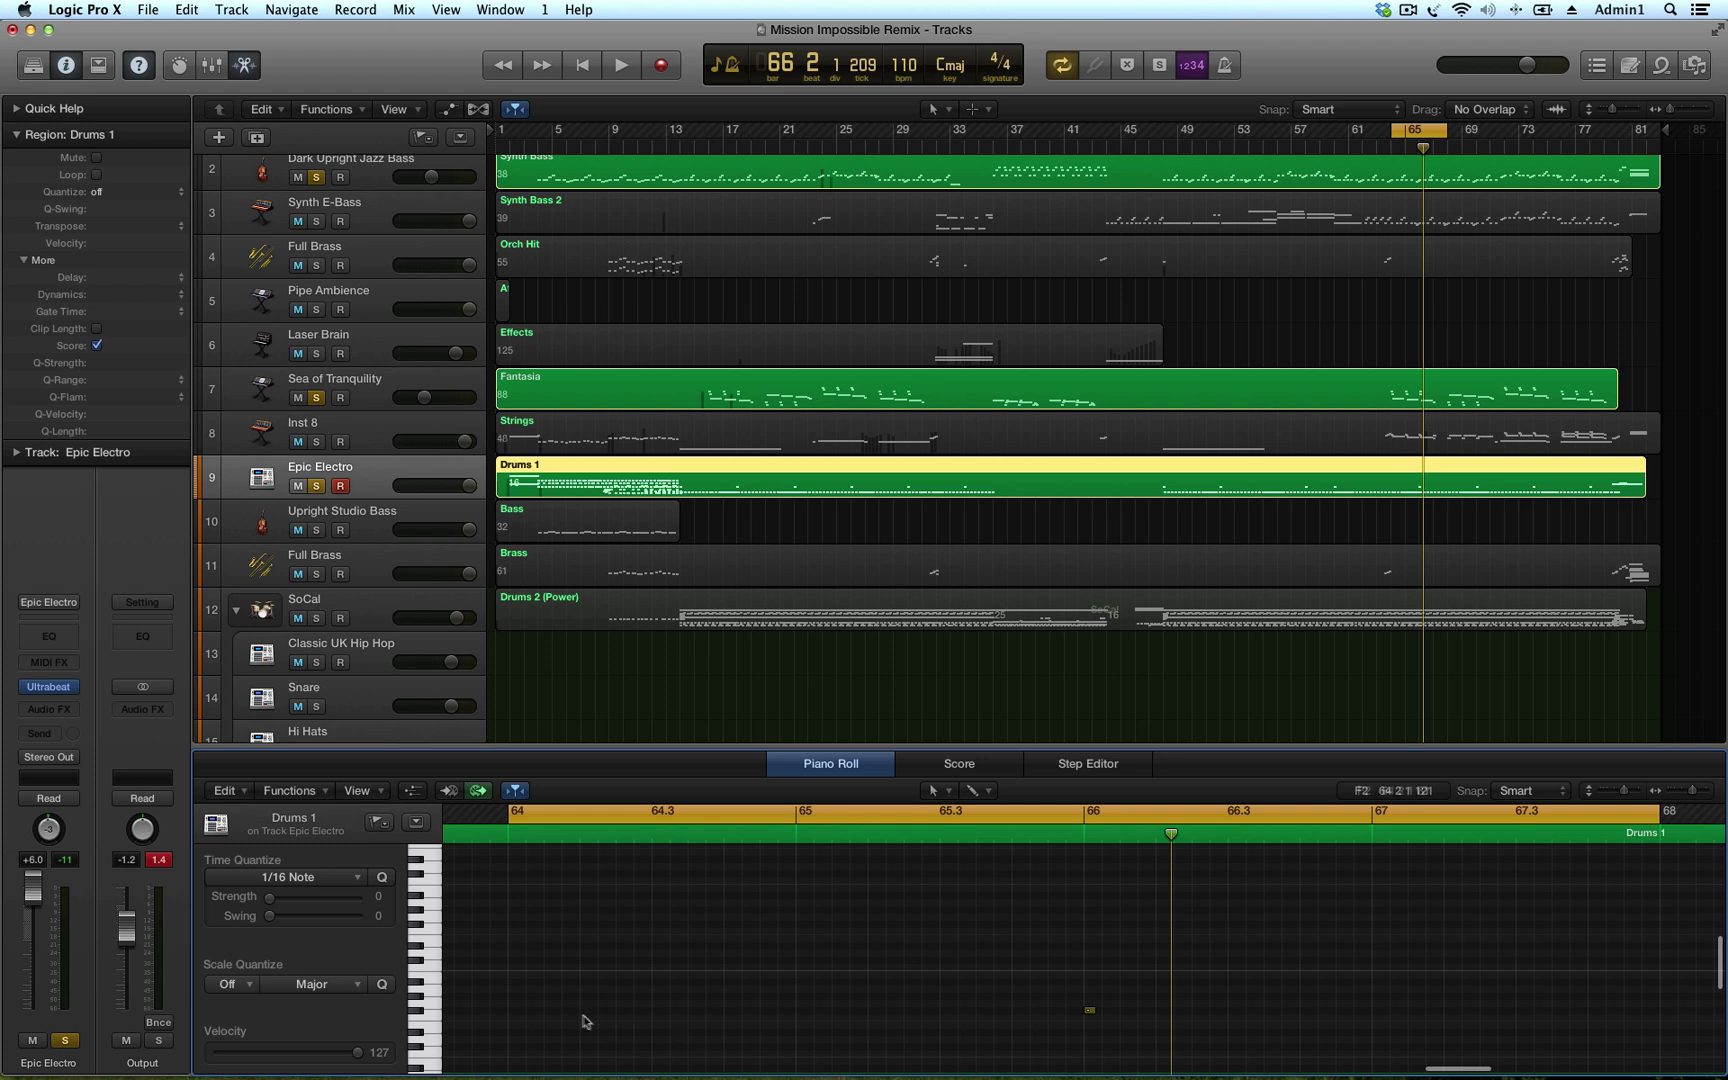
Remove all Drums 1 notes at the pitch of the bar 66 note, and lower Epic Electro to about -3.1 dB during playback
left_click(416, 1011)
scroll(505, 987, "down", 2)
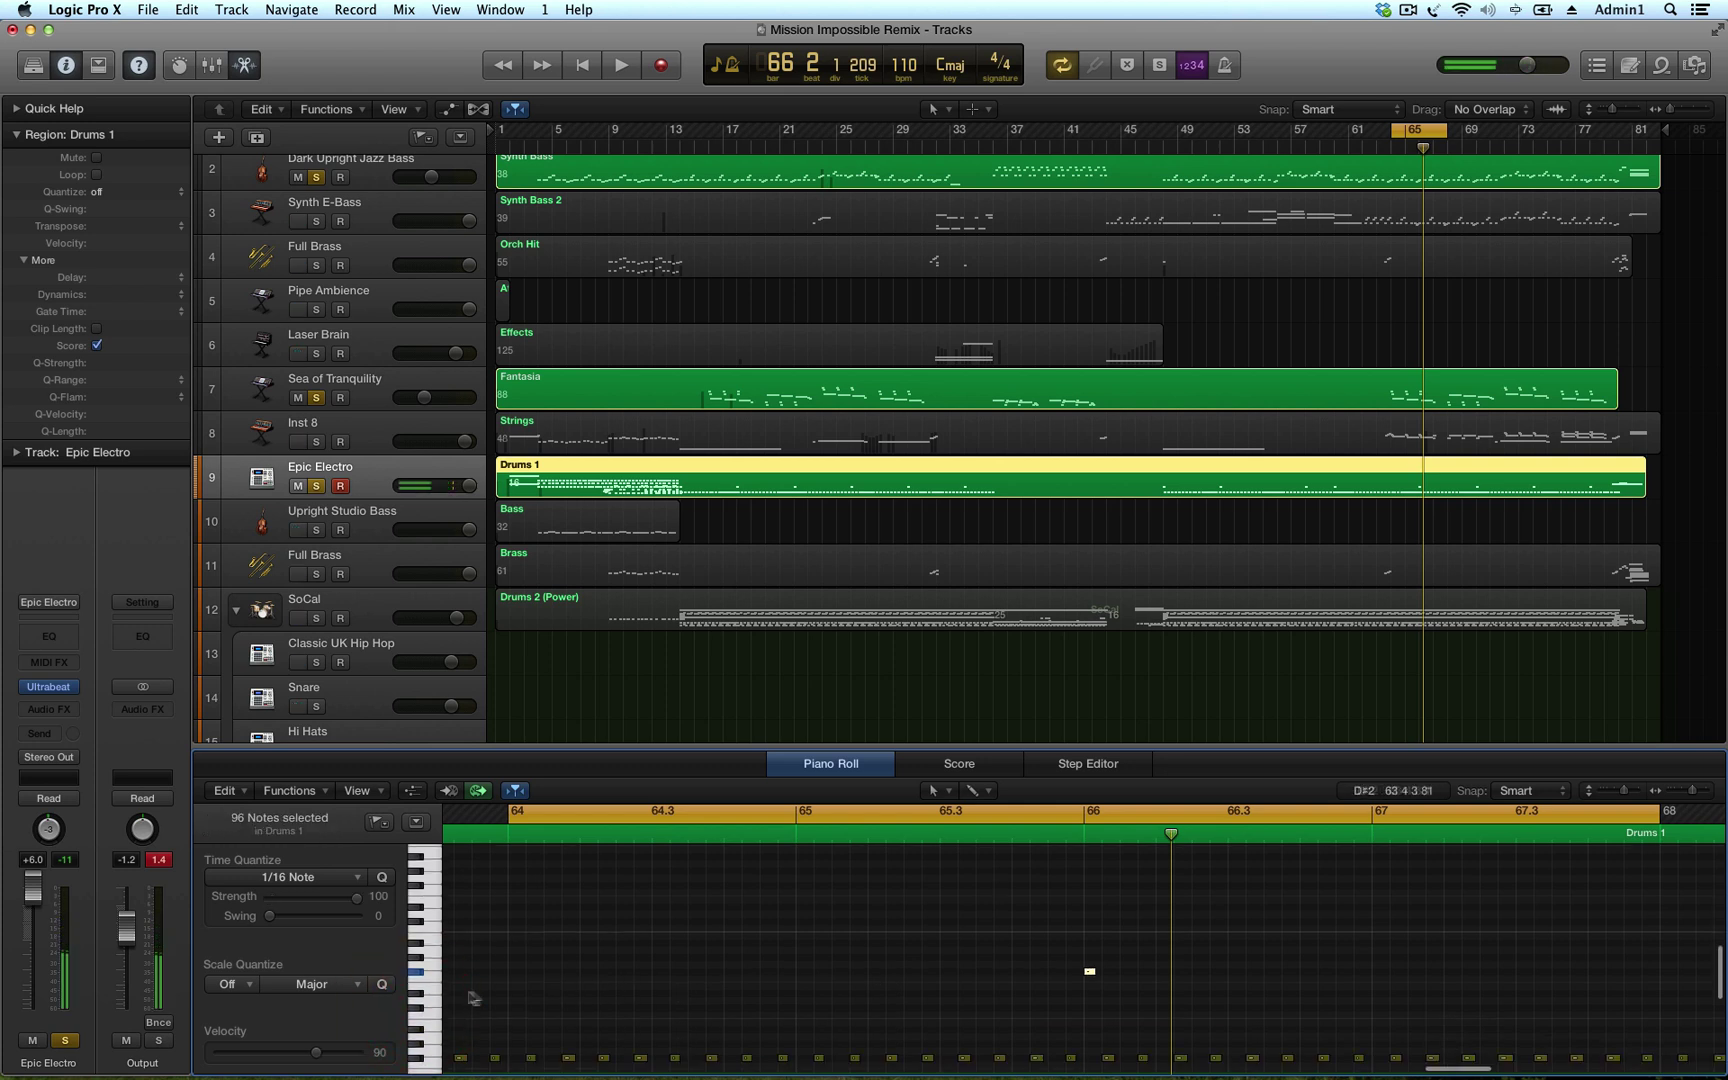
left_click(413, 978)
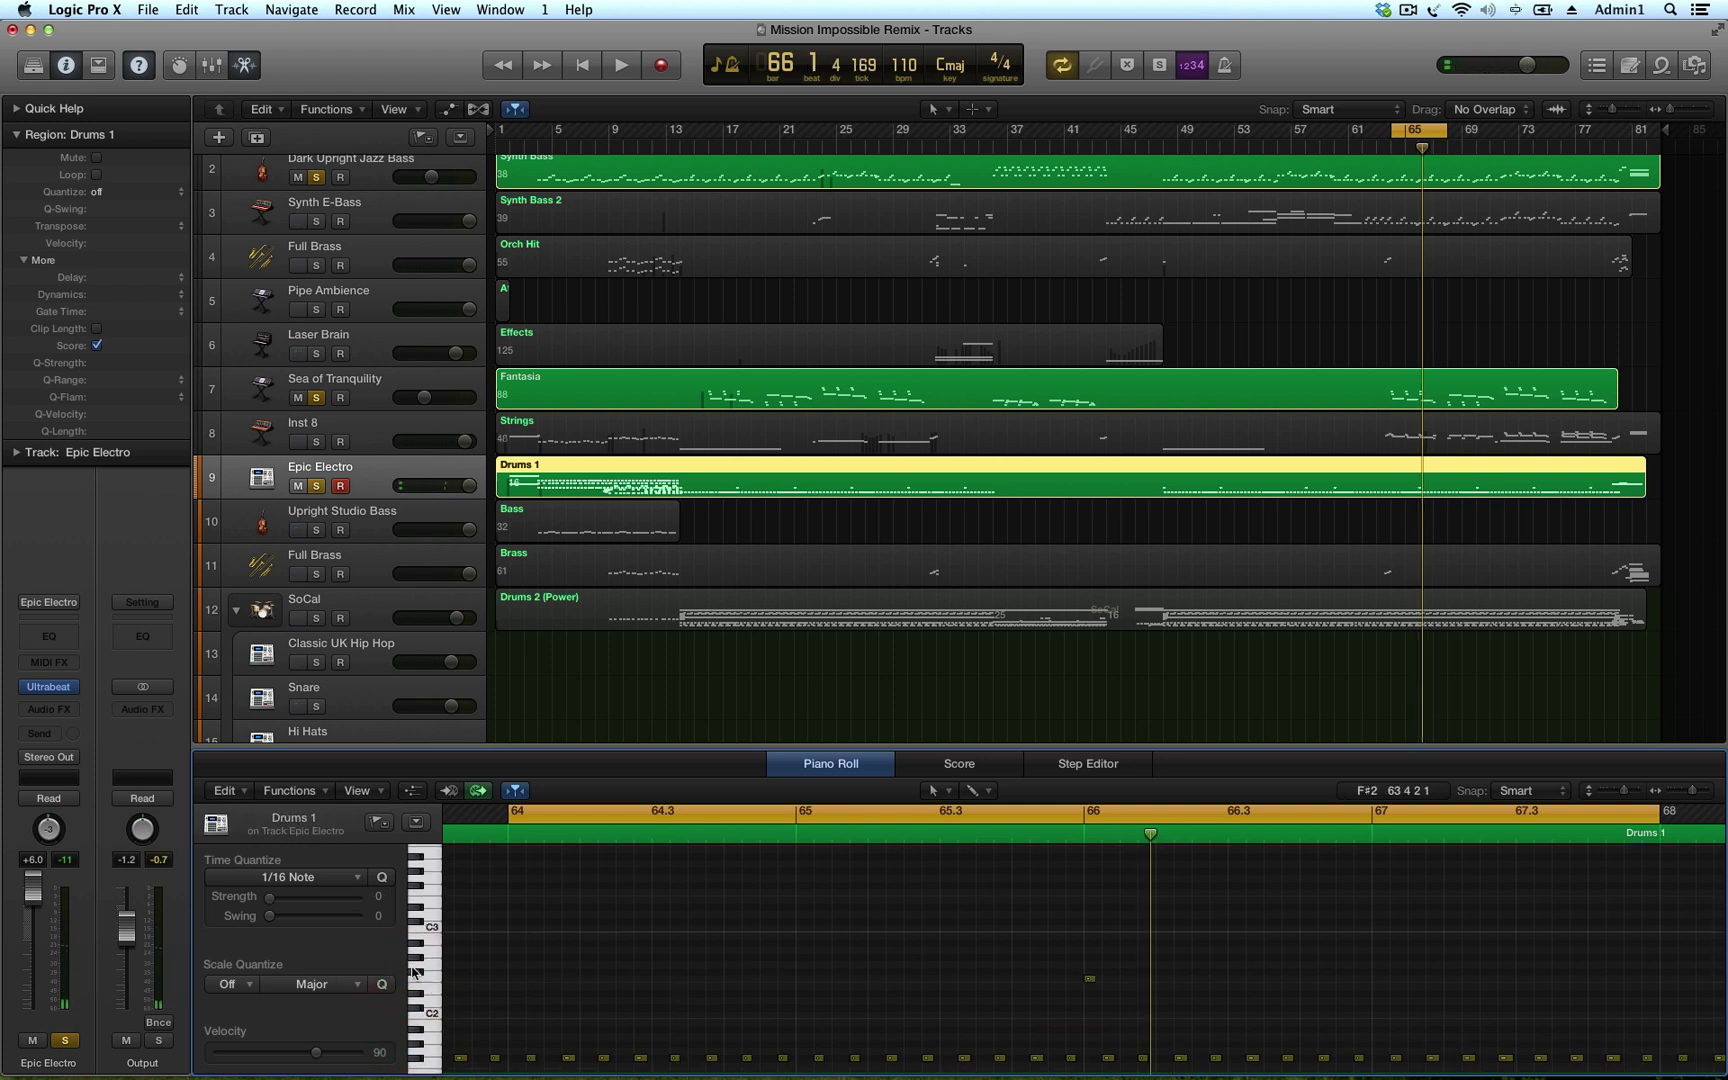
left_click(414, 973)
left_click(418, 978)
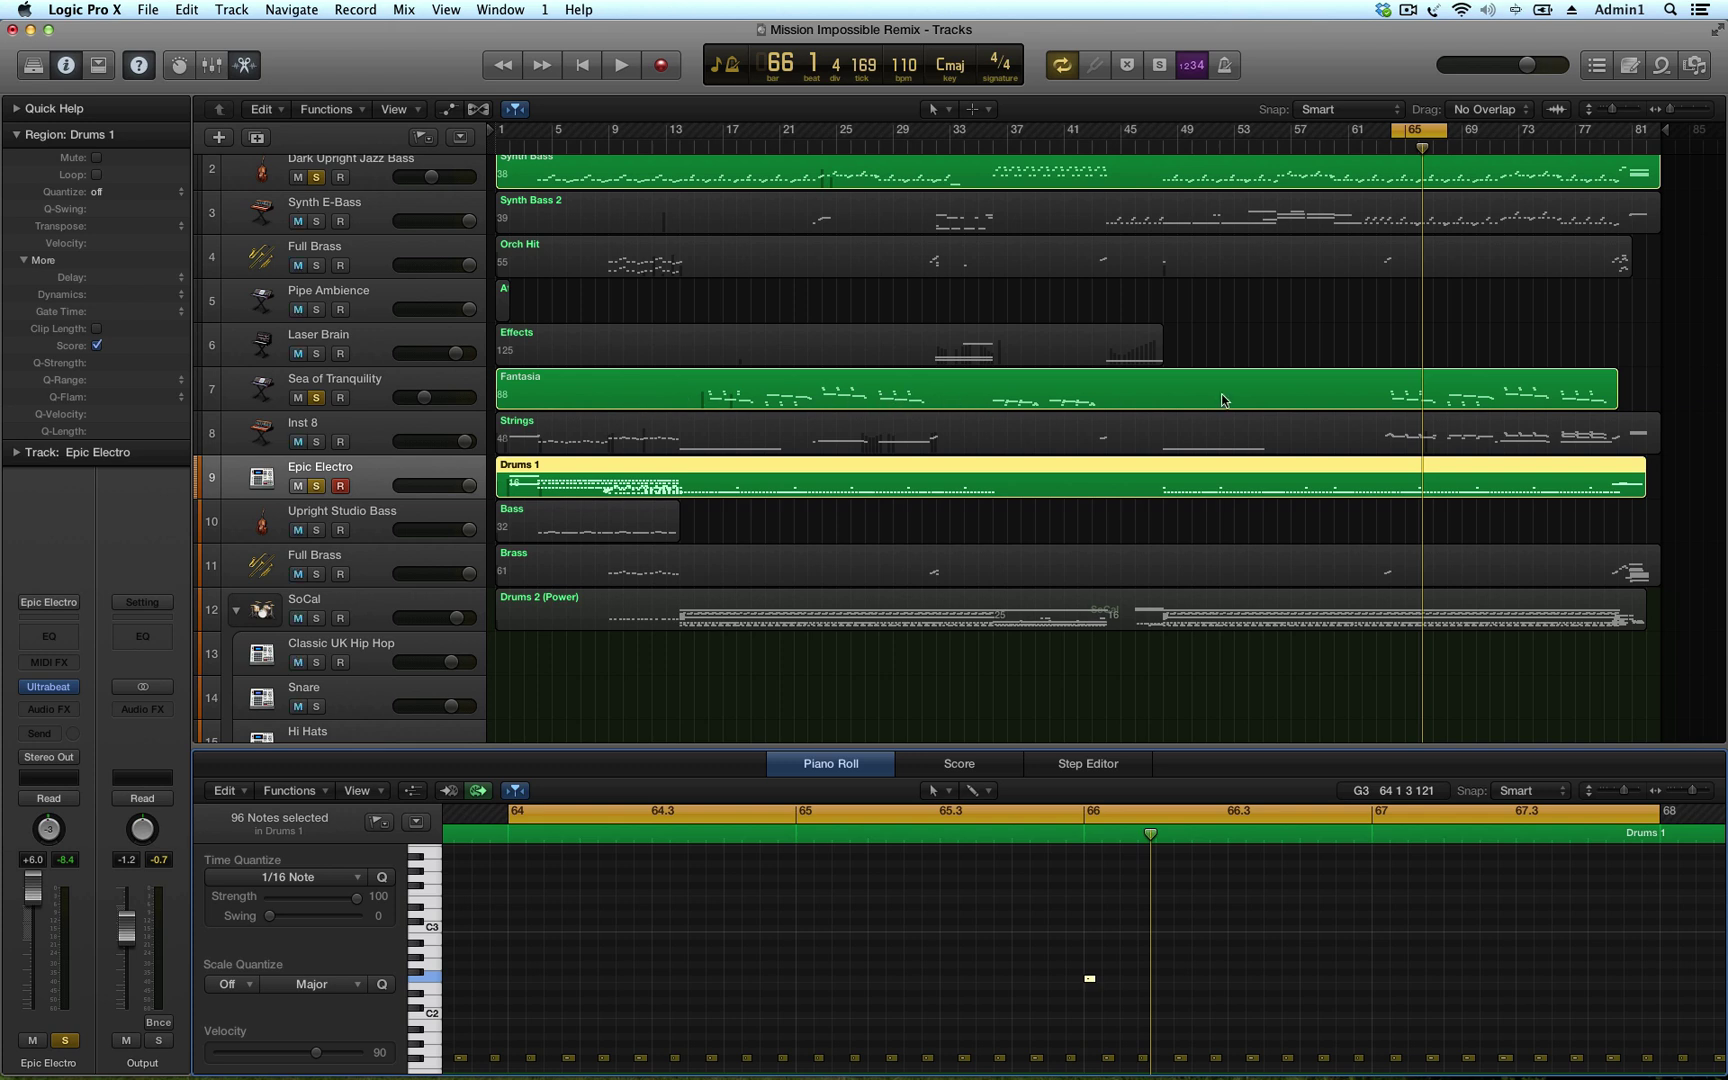
key("space")
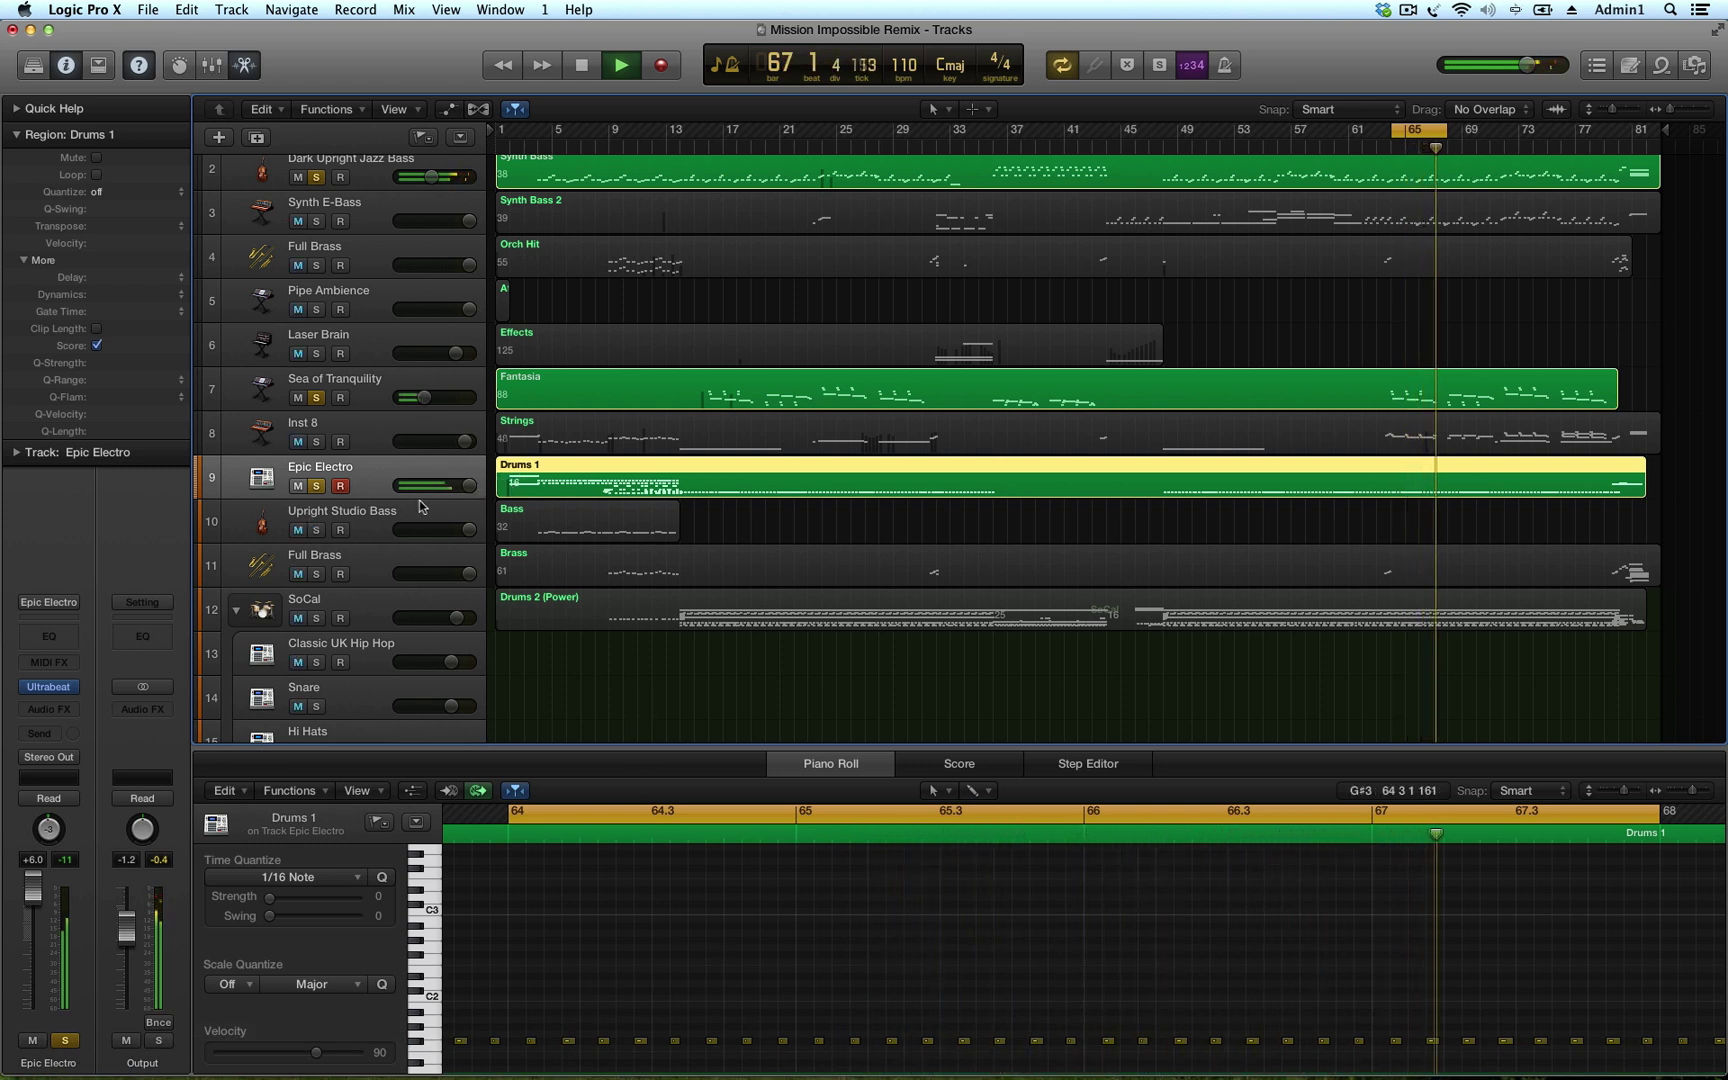
left_click_drag(428, 492, 386, 490)
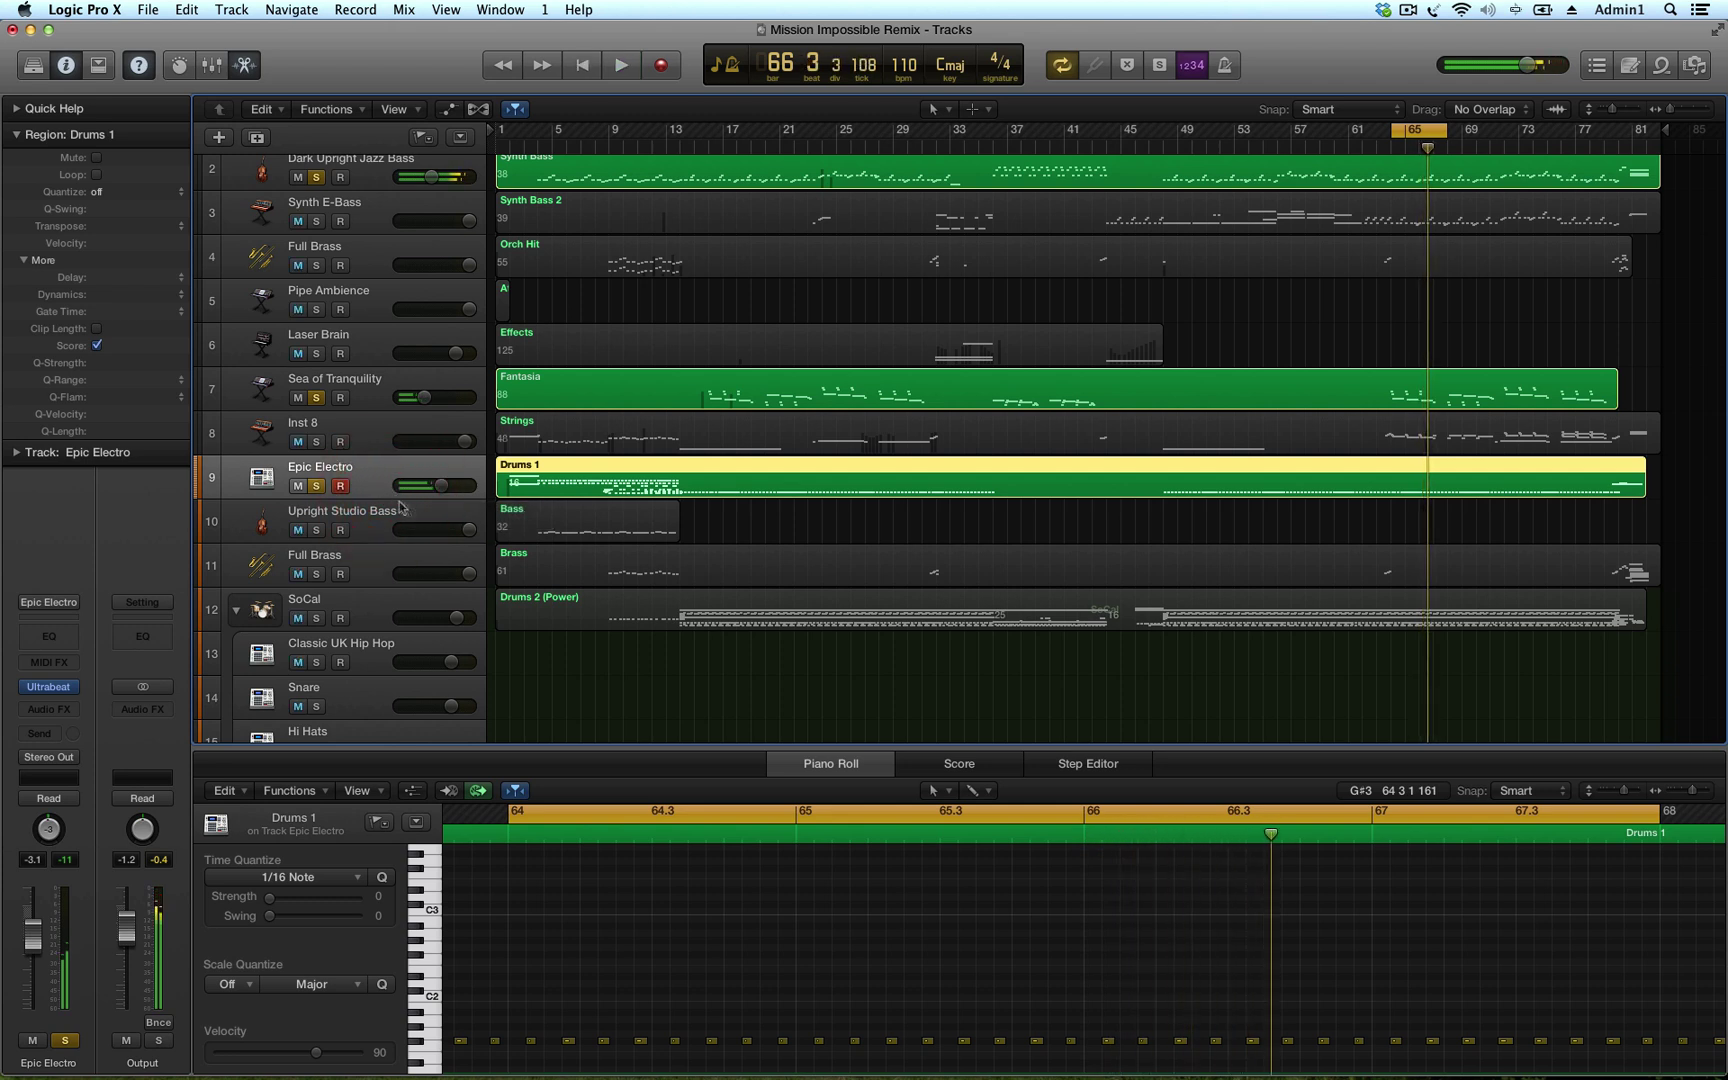
Solo the Inst 8 strings track in a short playback and lower its volume to about -2.4 dB
left_click(295, 430)
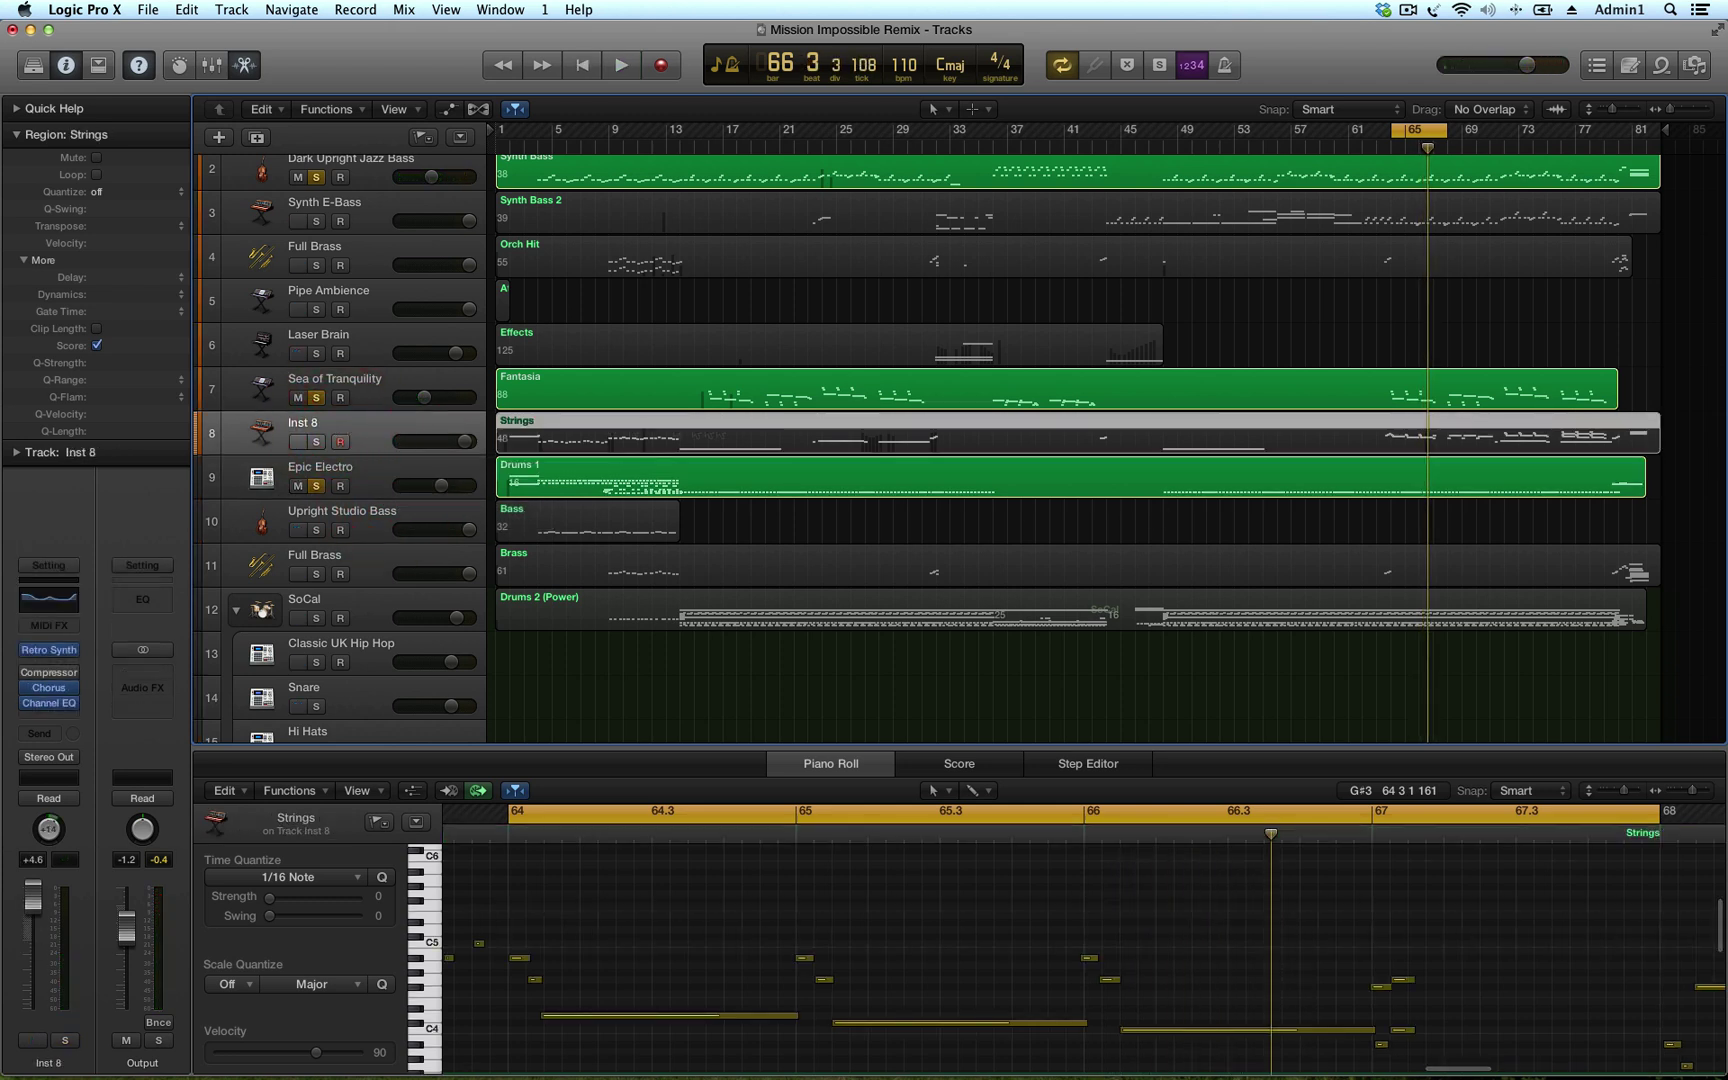
key("space")
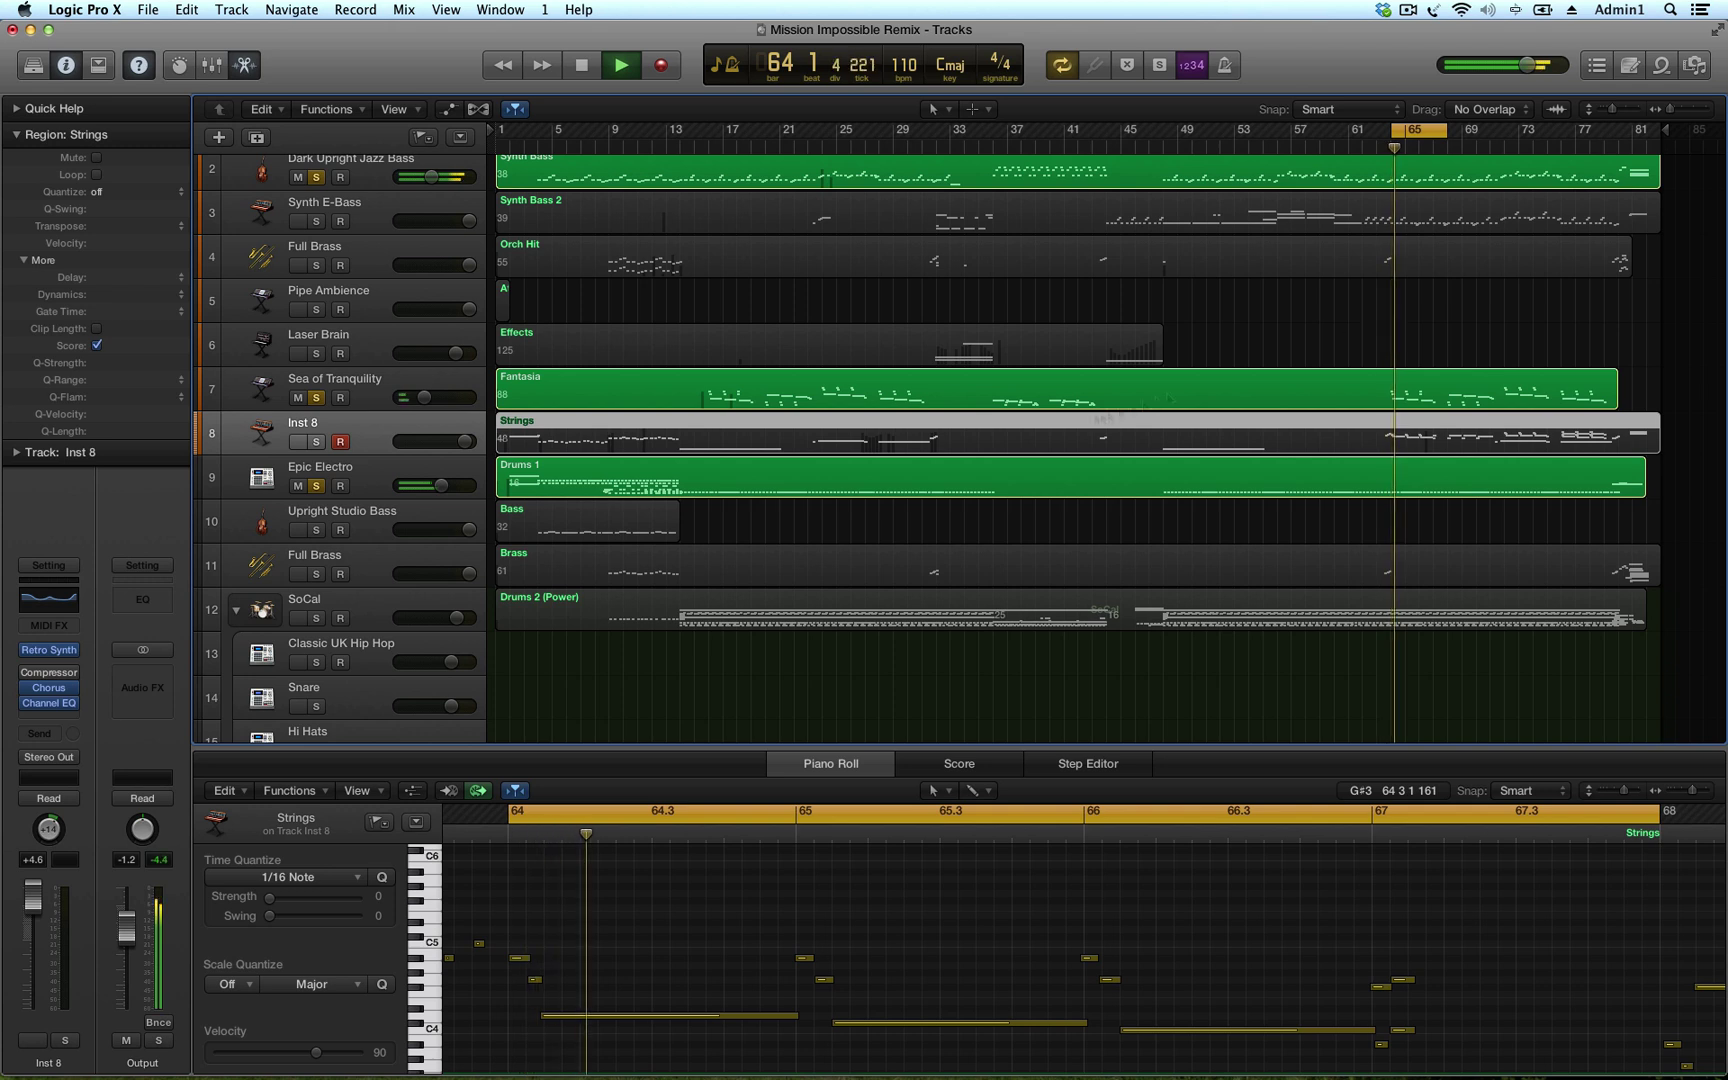
left_click(317, 442)
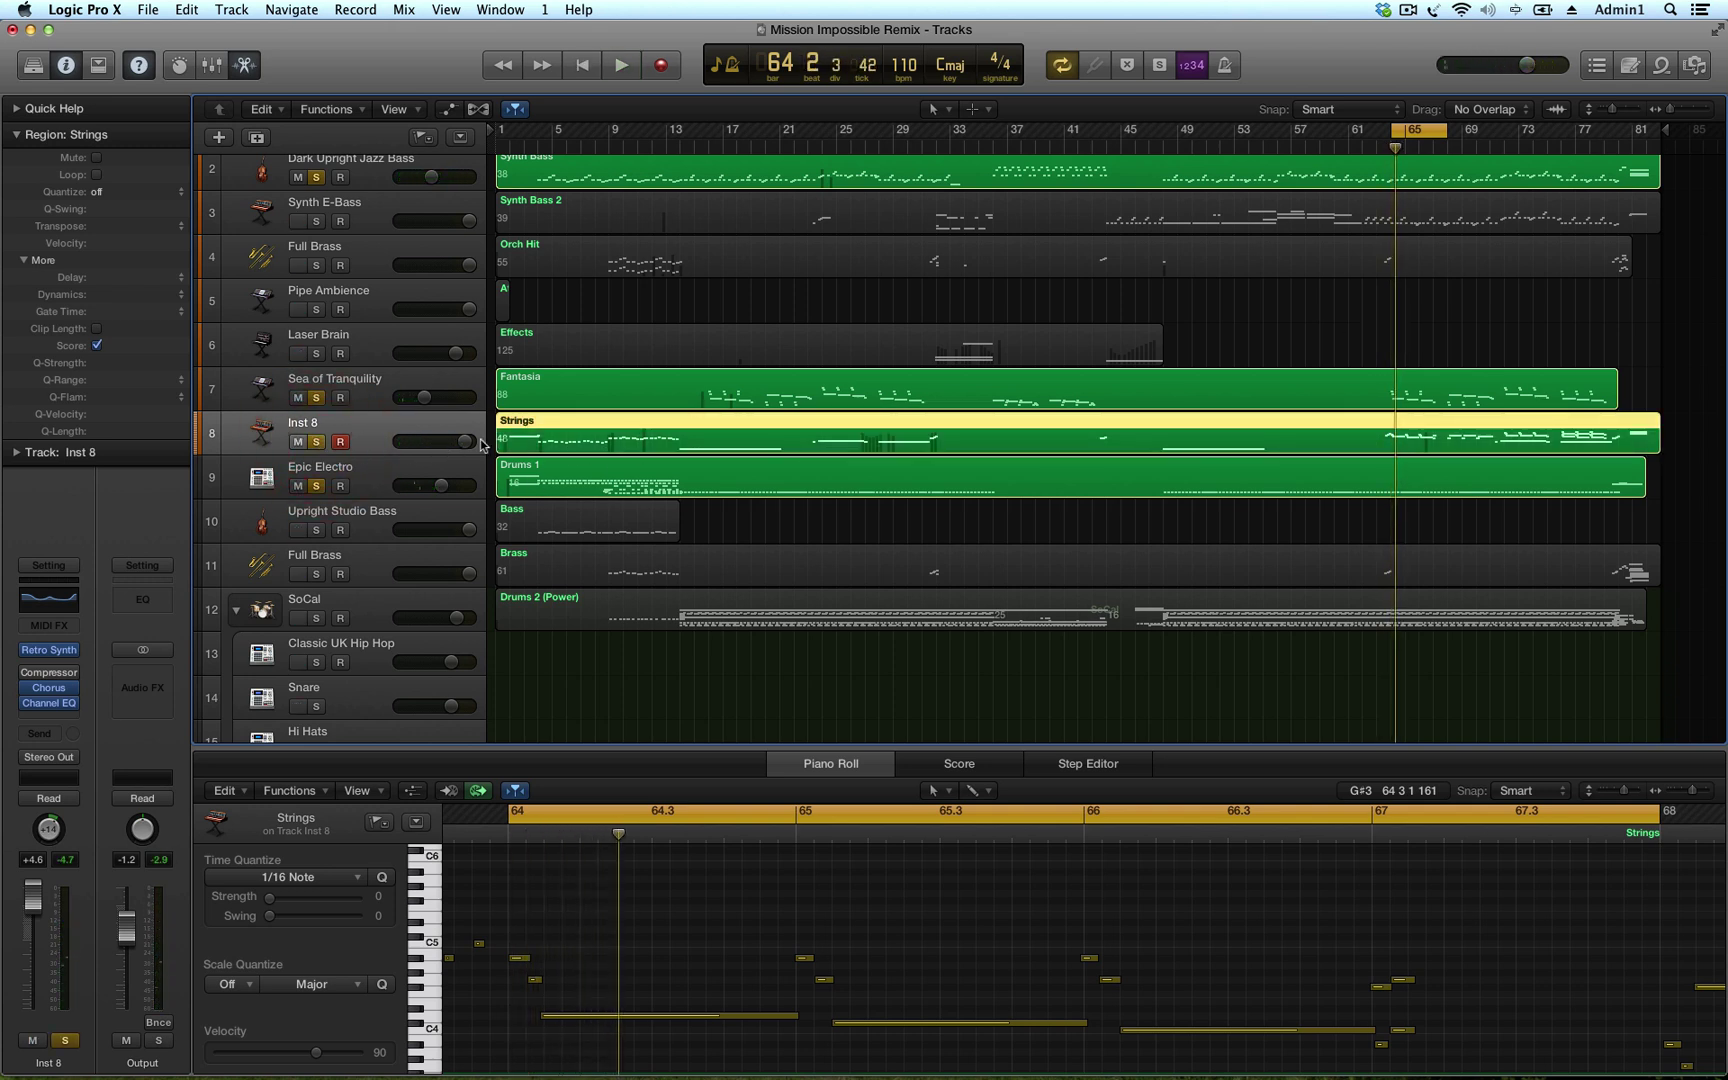
left_click_drag(465, 441, 341, 432)
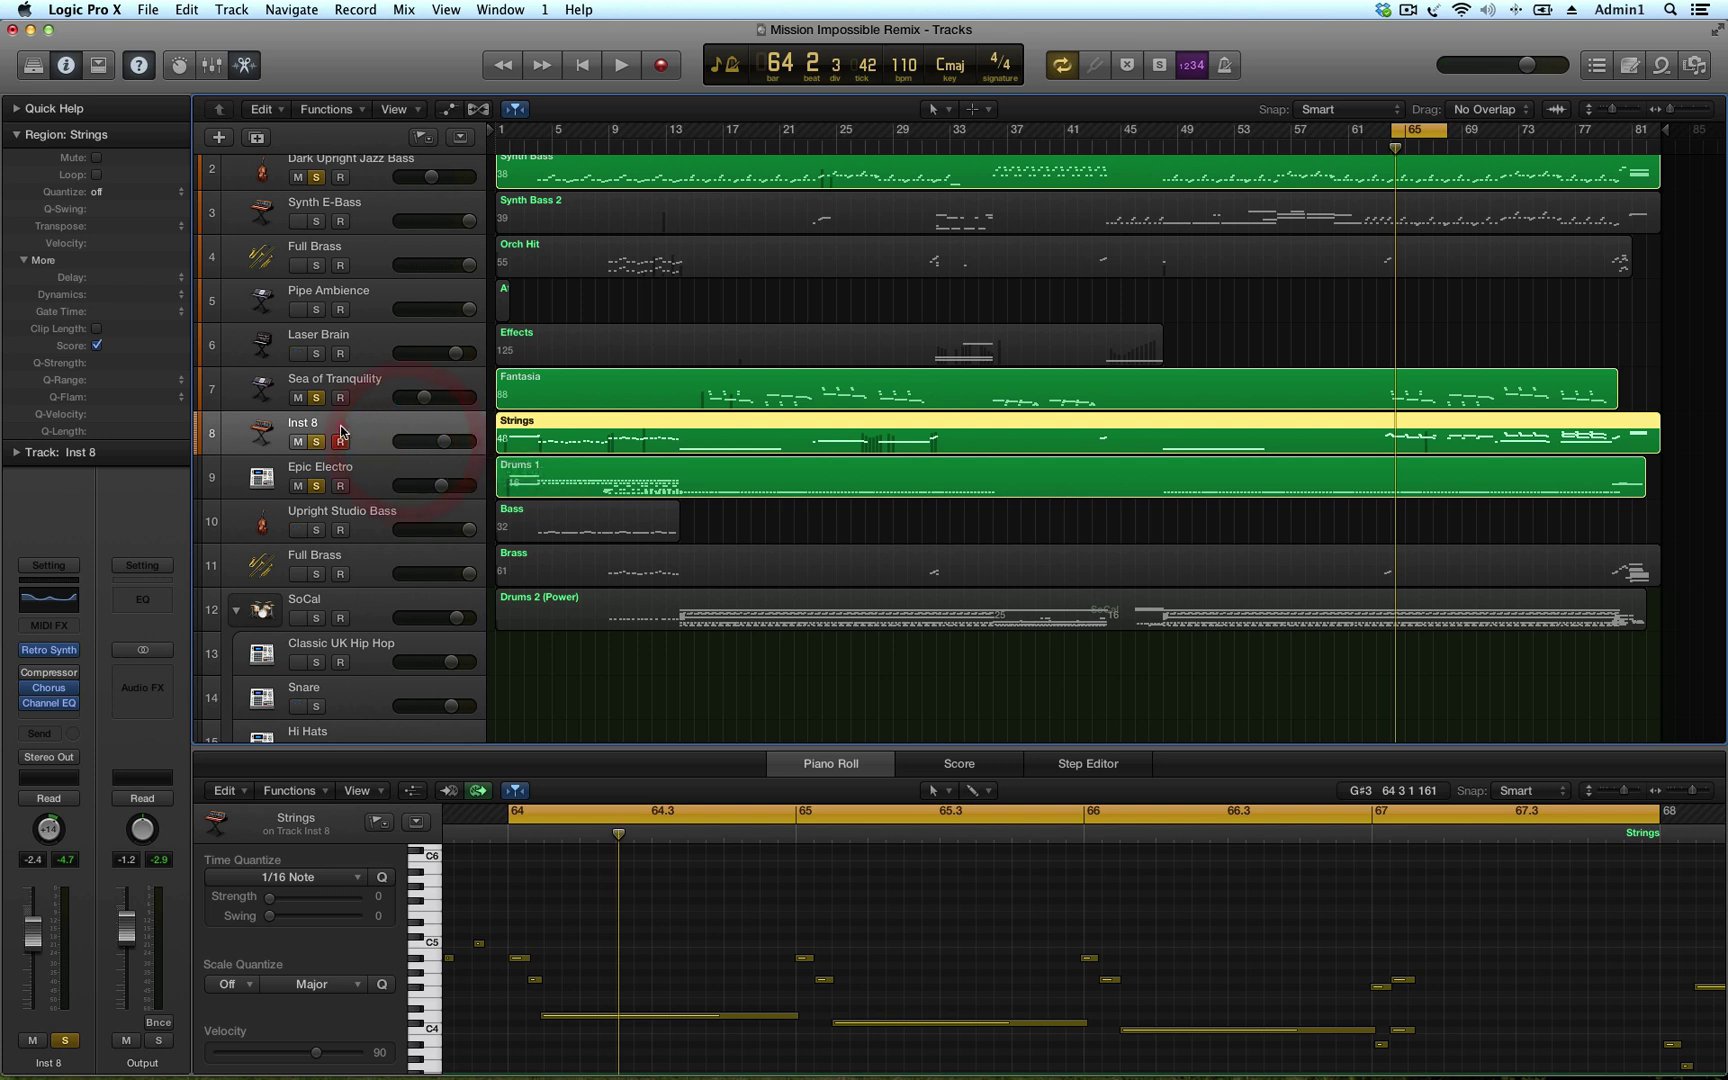
Load the Access Codes preset from Synth Pads into Inst 8's Retro Synth, play it, and shift the plug-in window aside
left_click(50, 651)
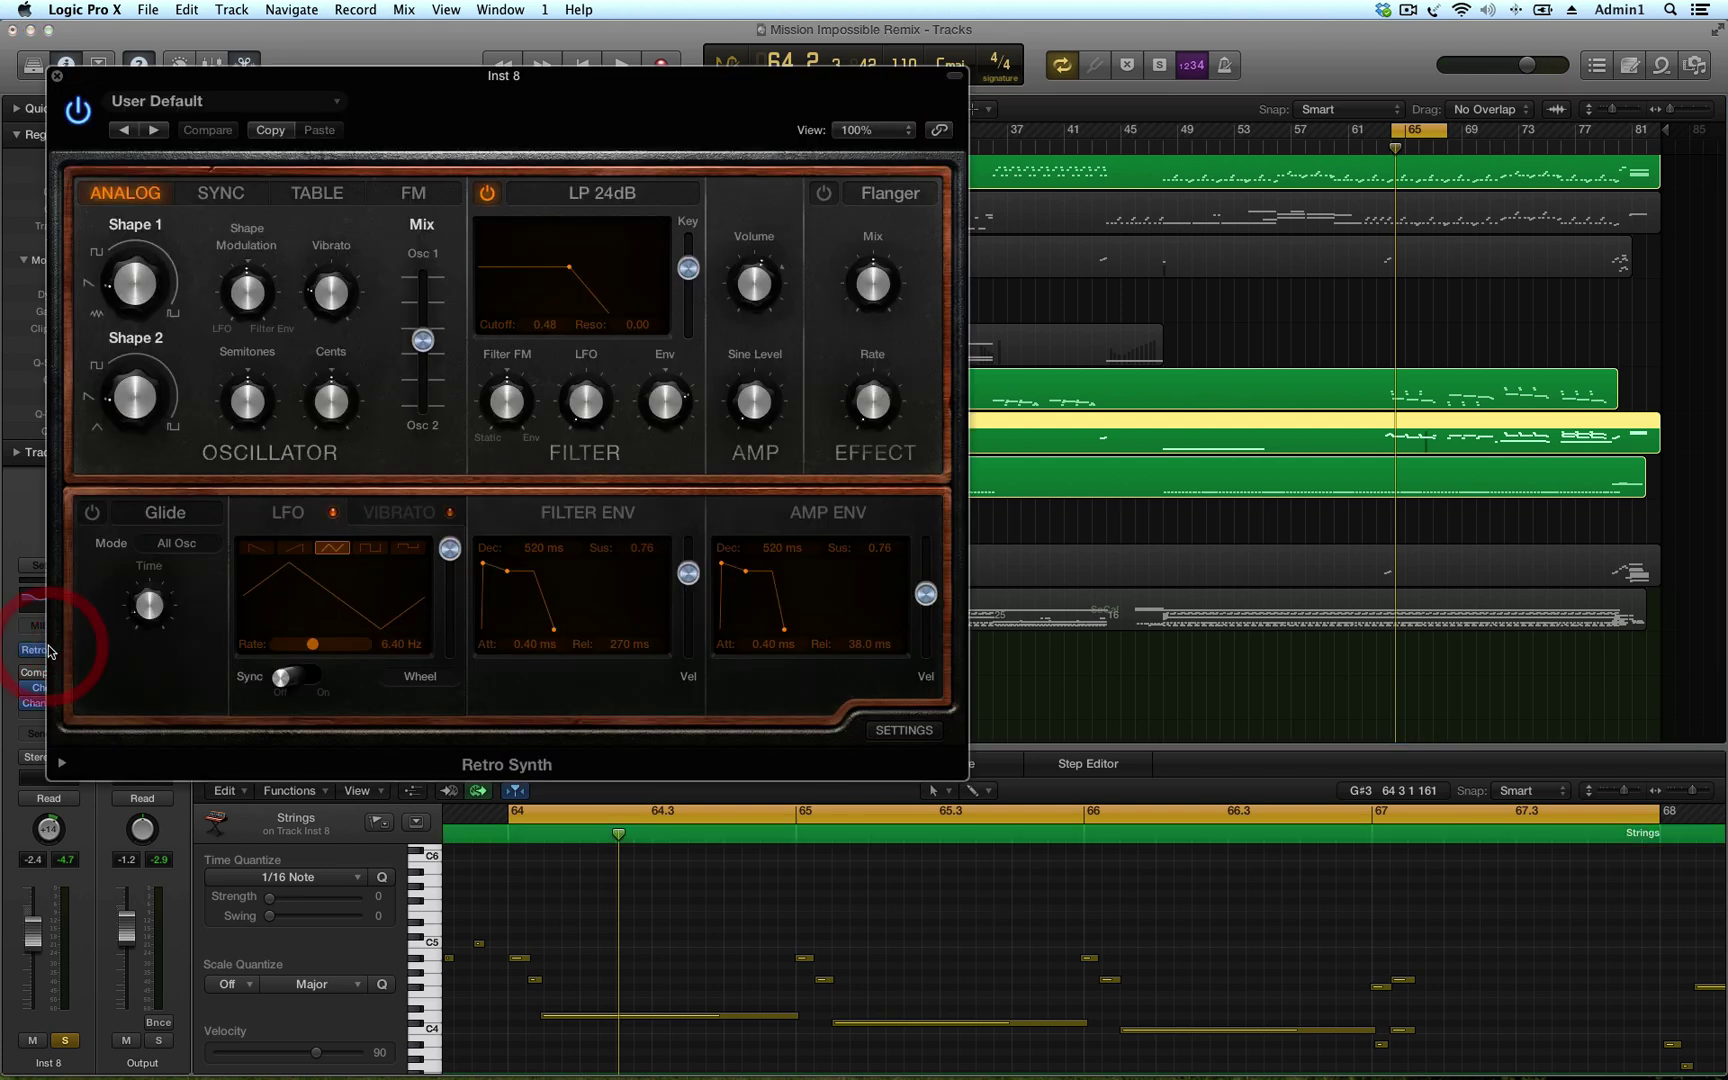
left_click_drag(588, 86, 995, 237)
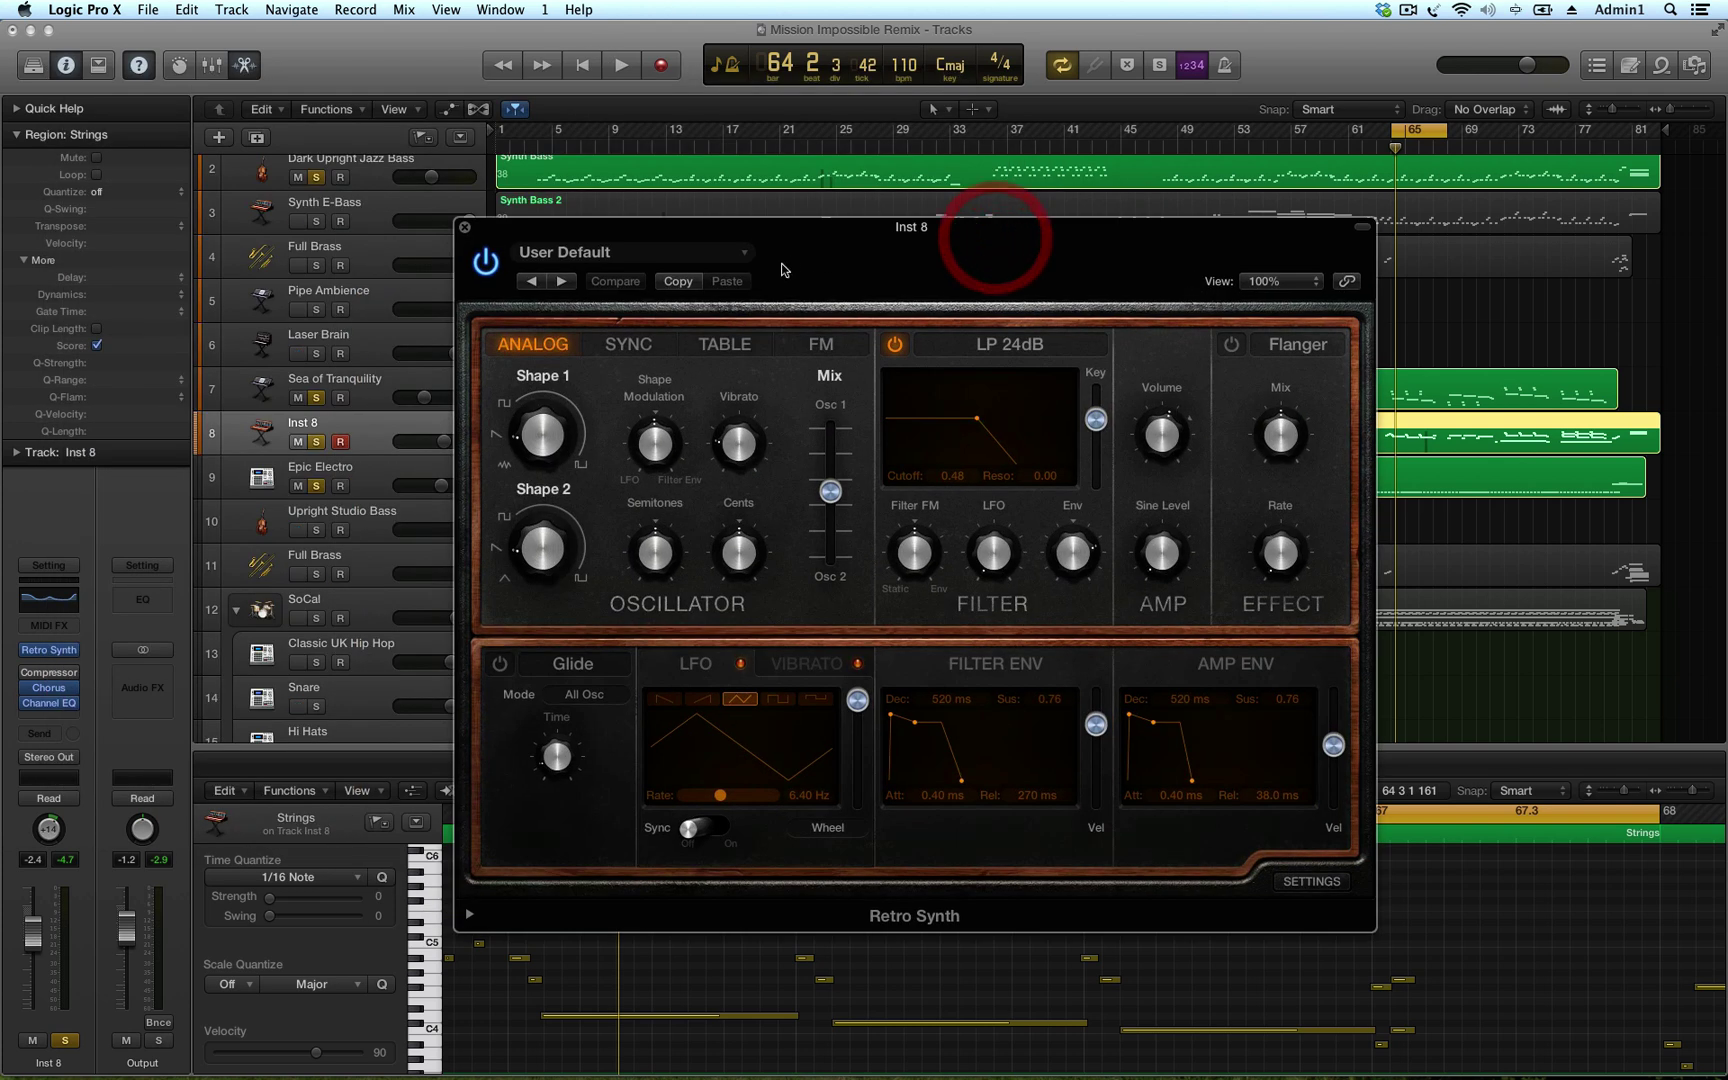
left_click(744, 254)
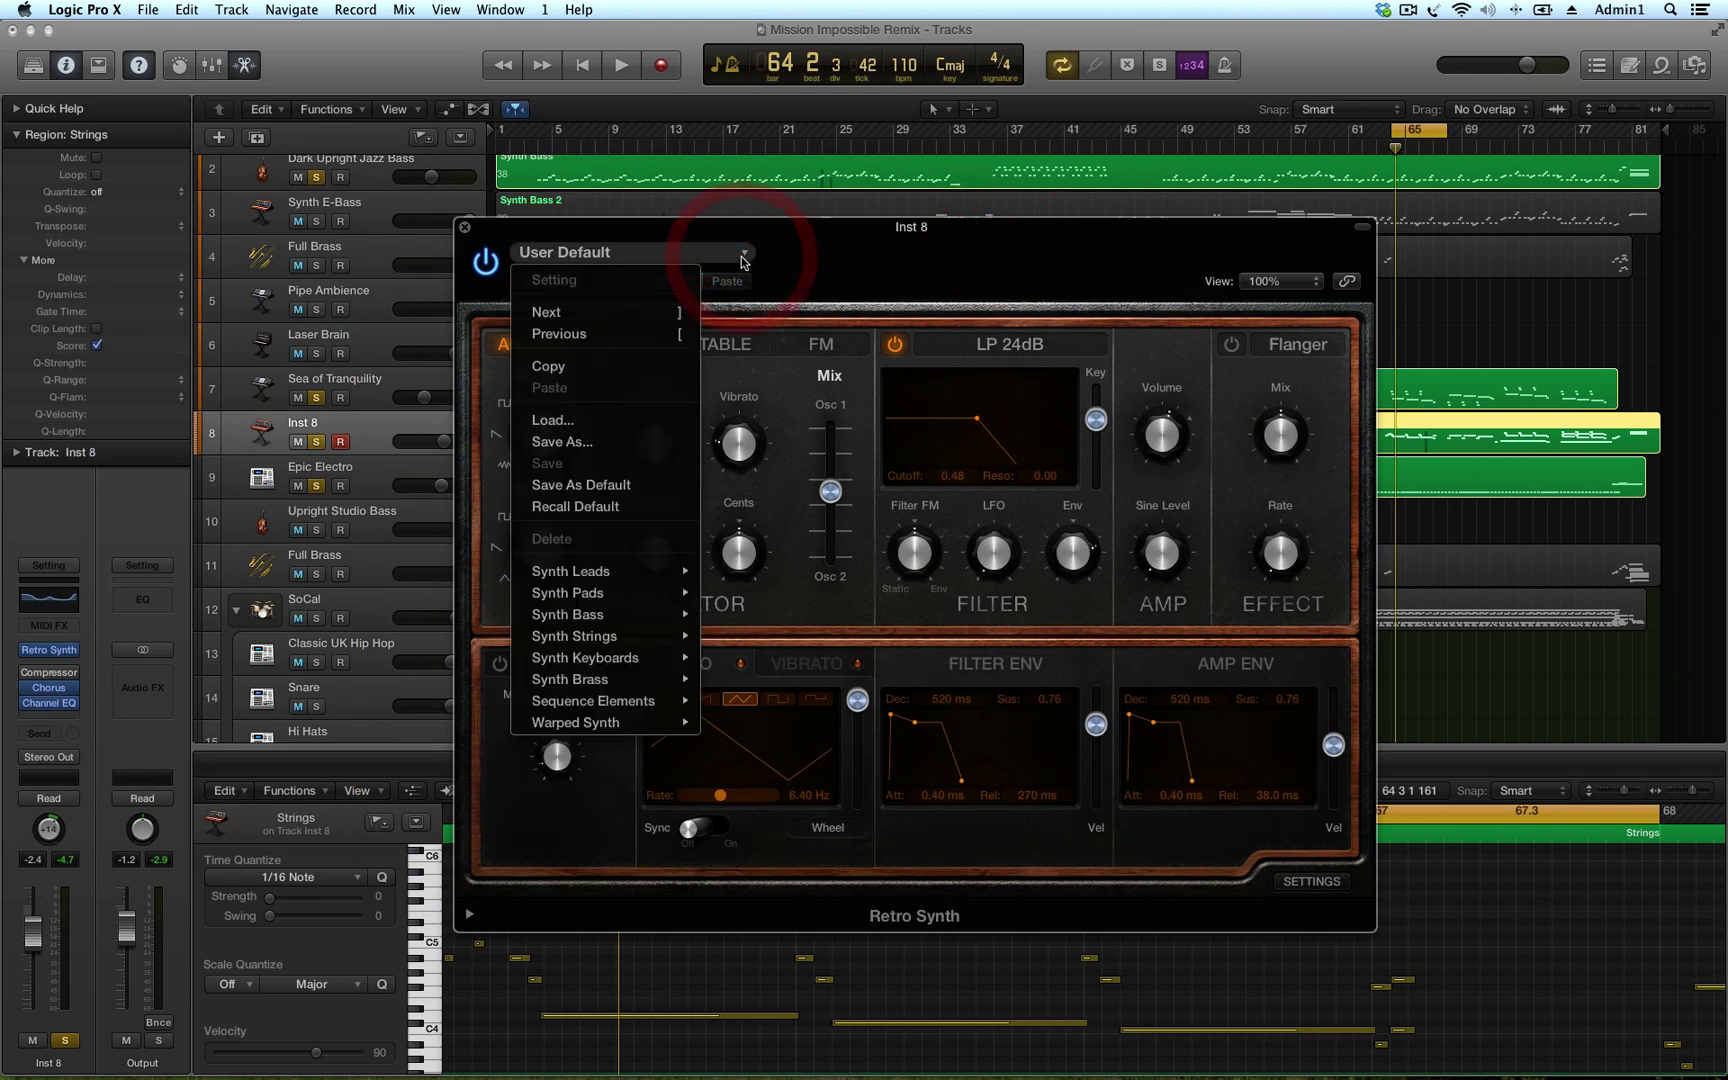
mouse_move(660, 580)
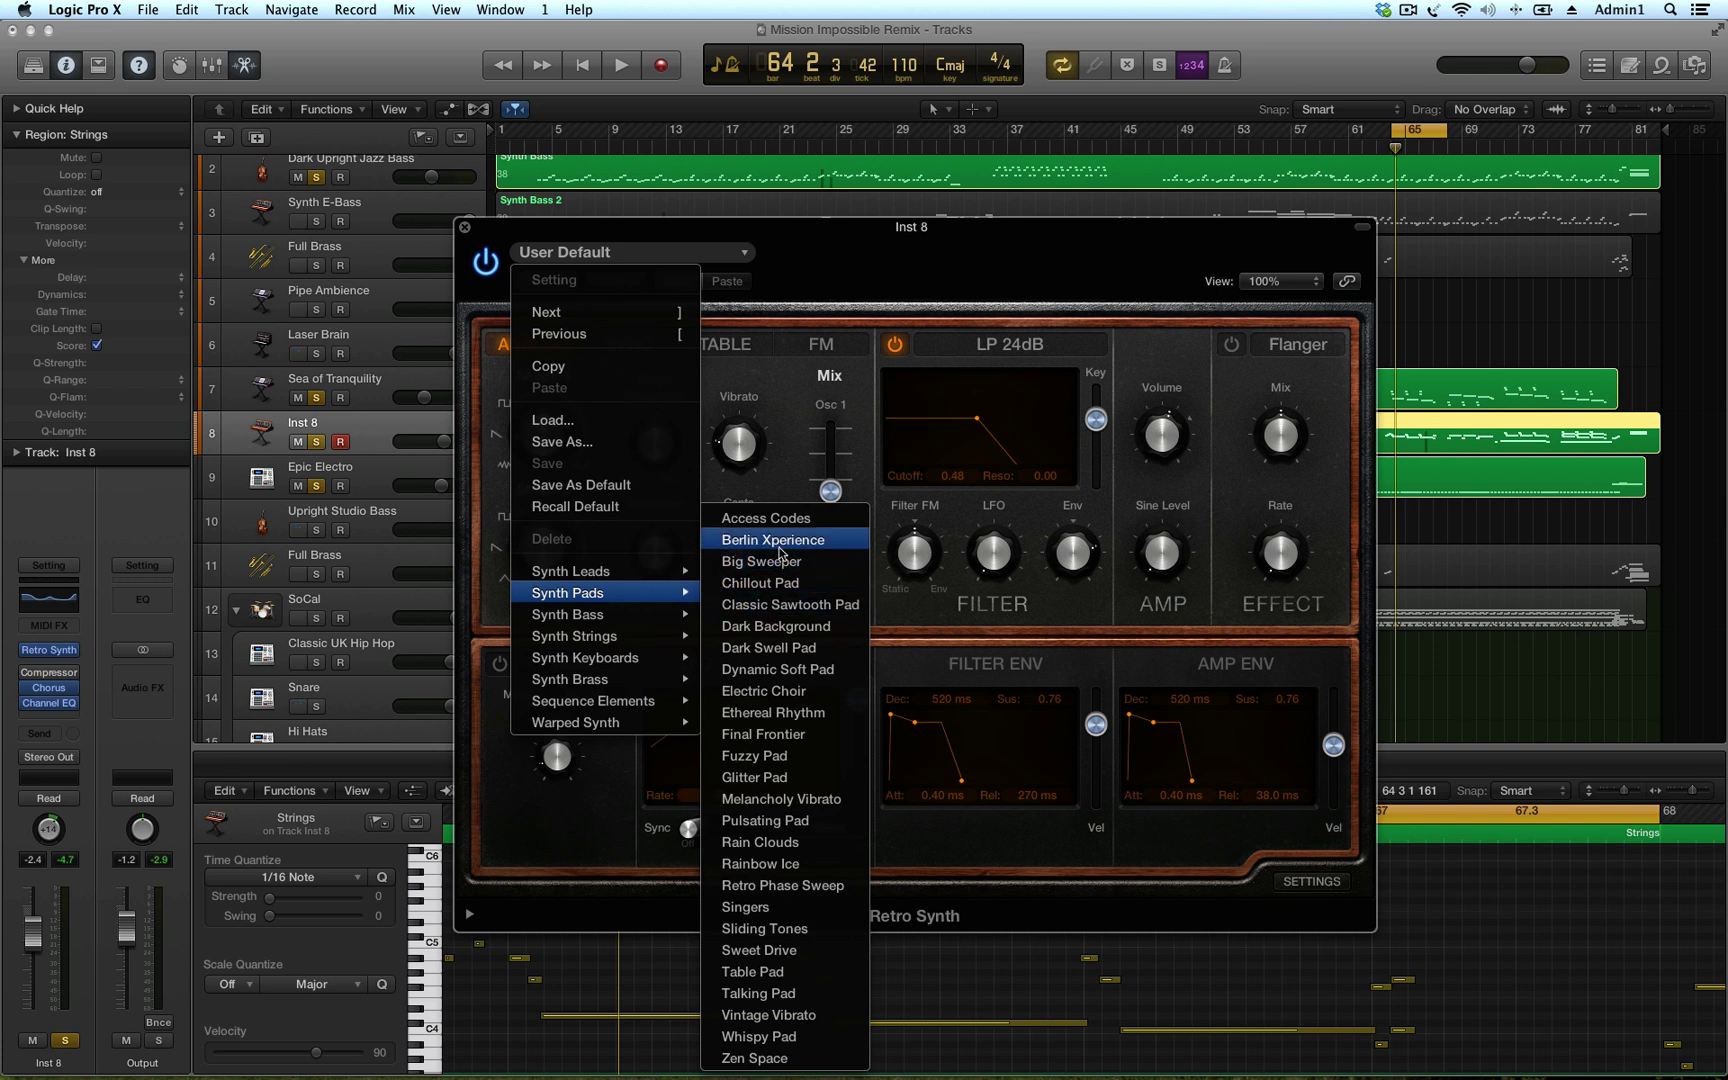
left_click(778, 518)
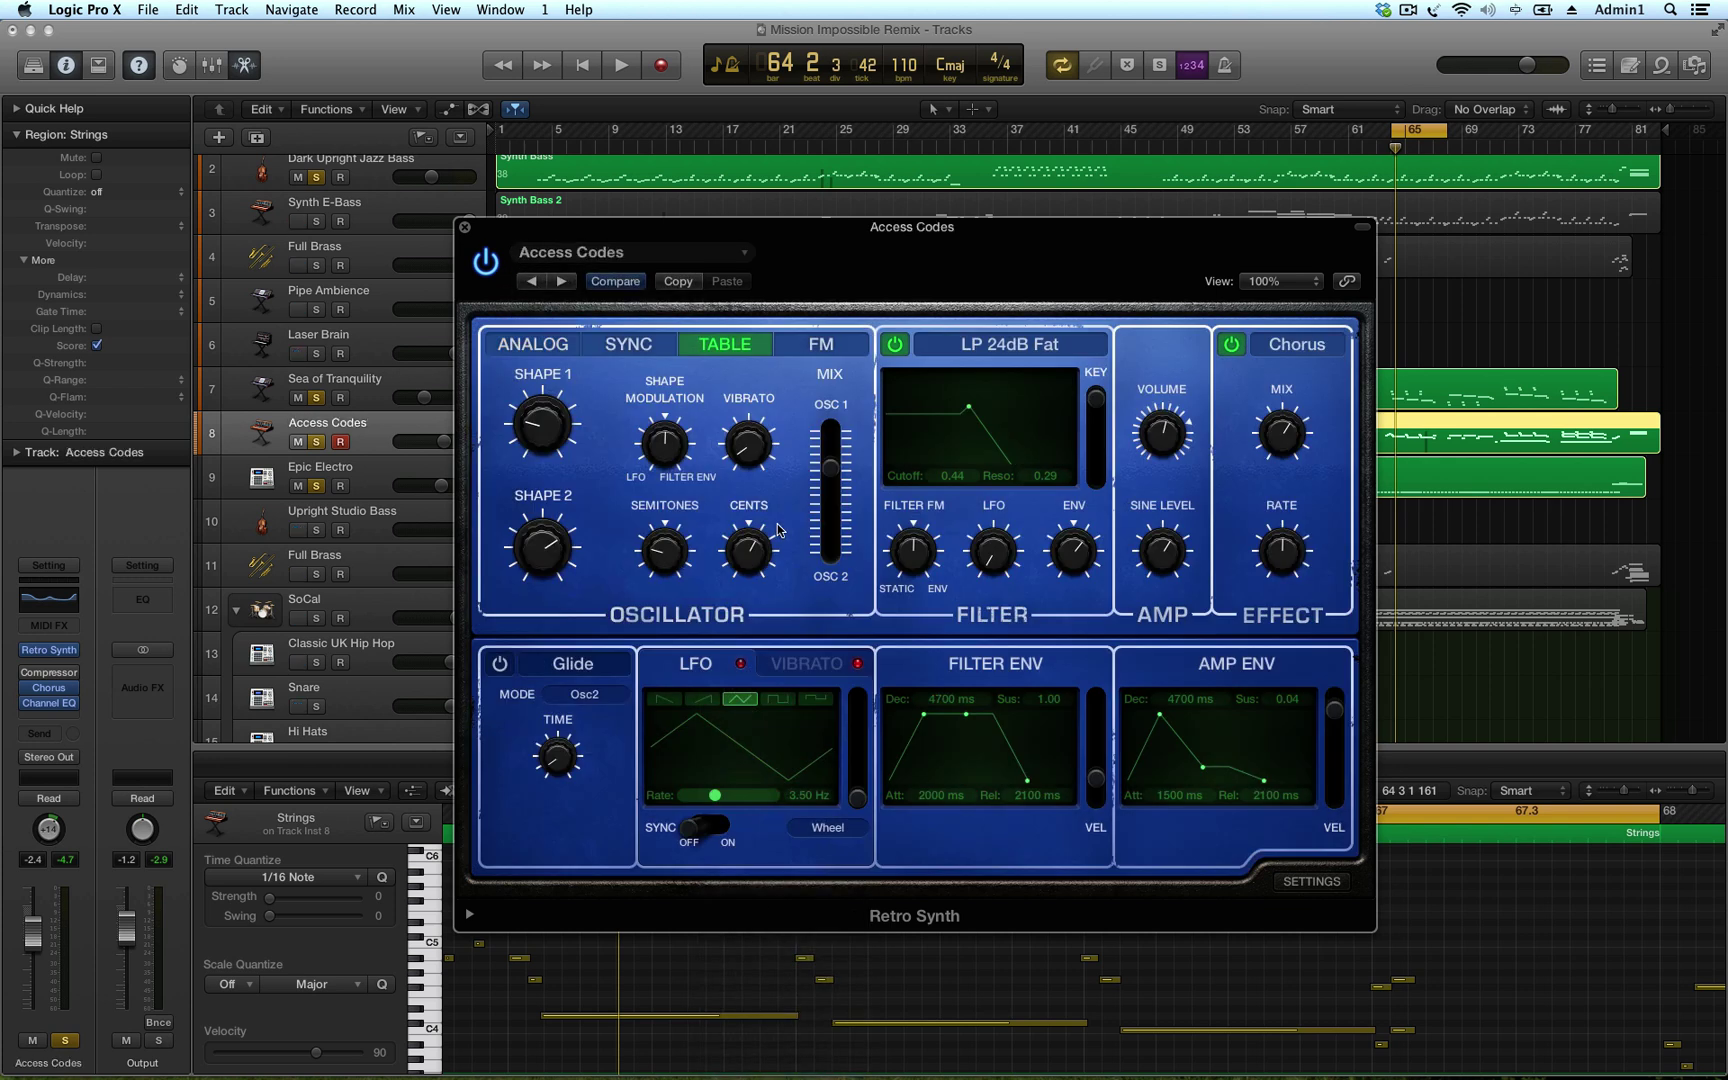
key("space")
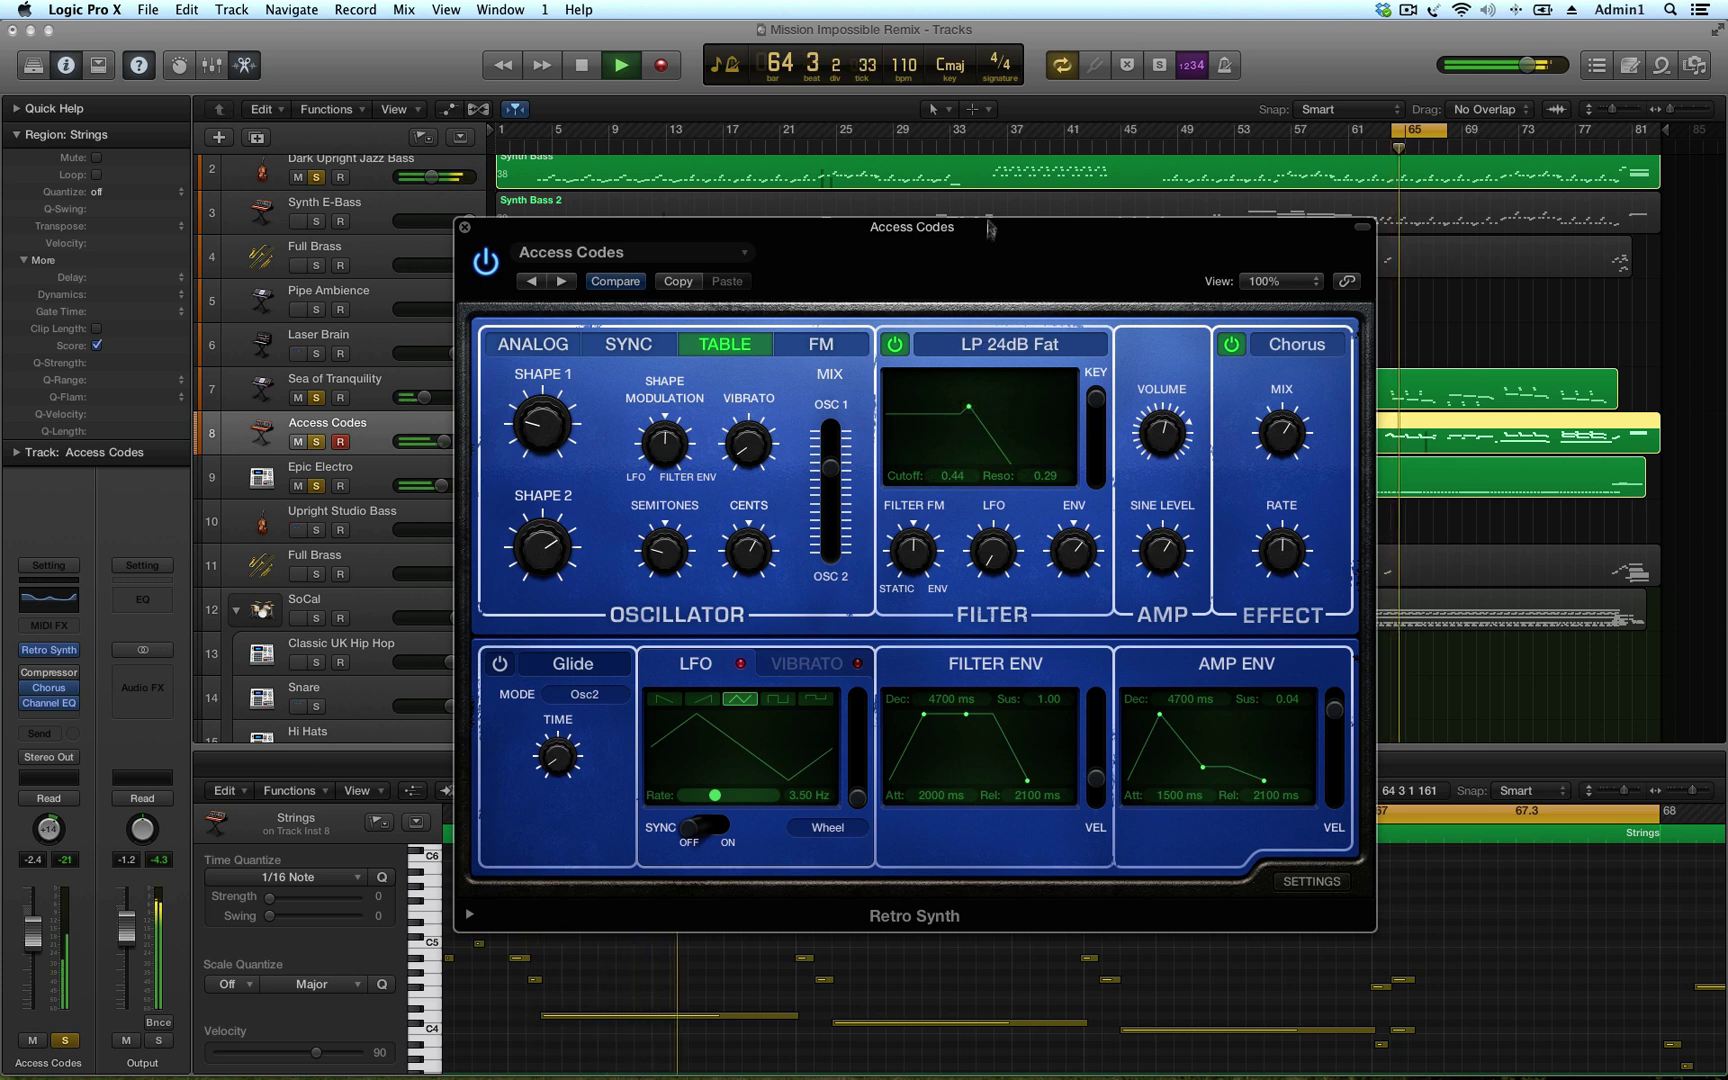
left_click_drag(993, 237, 762, 200)
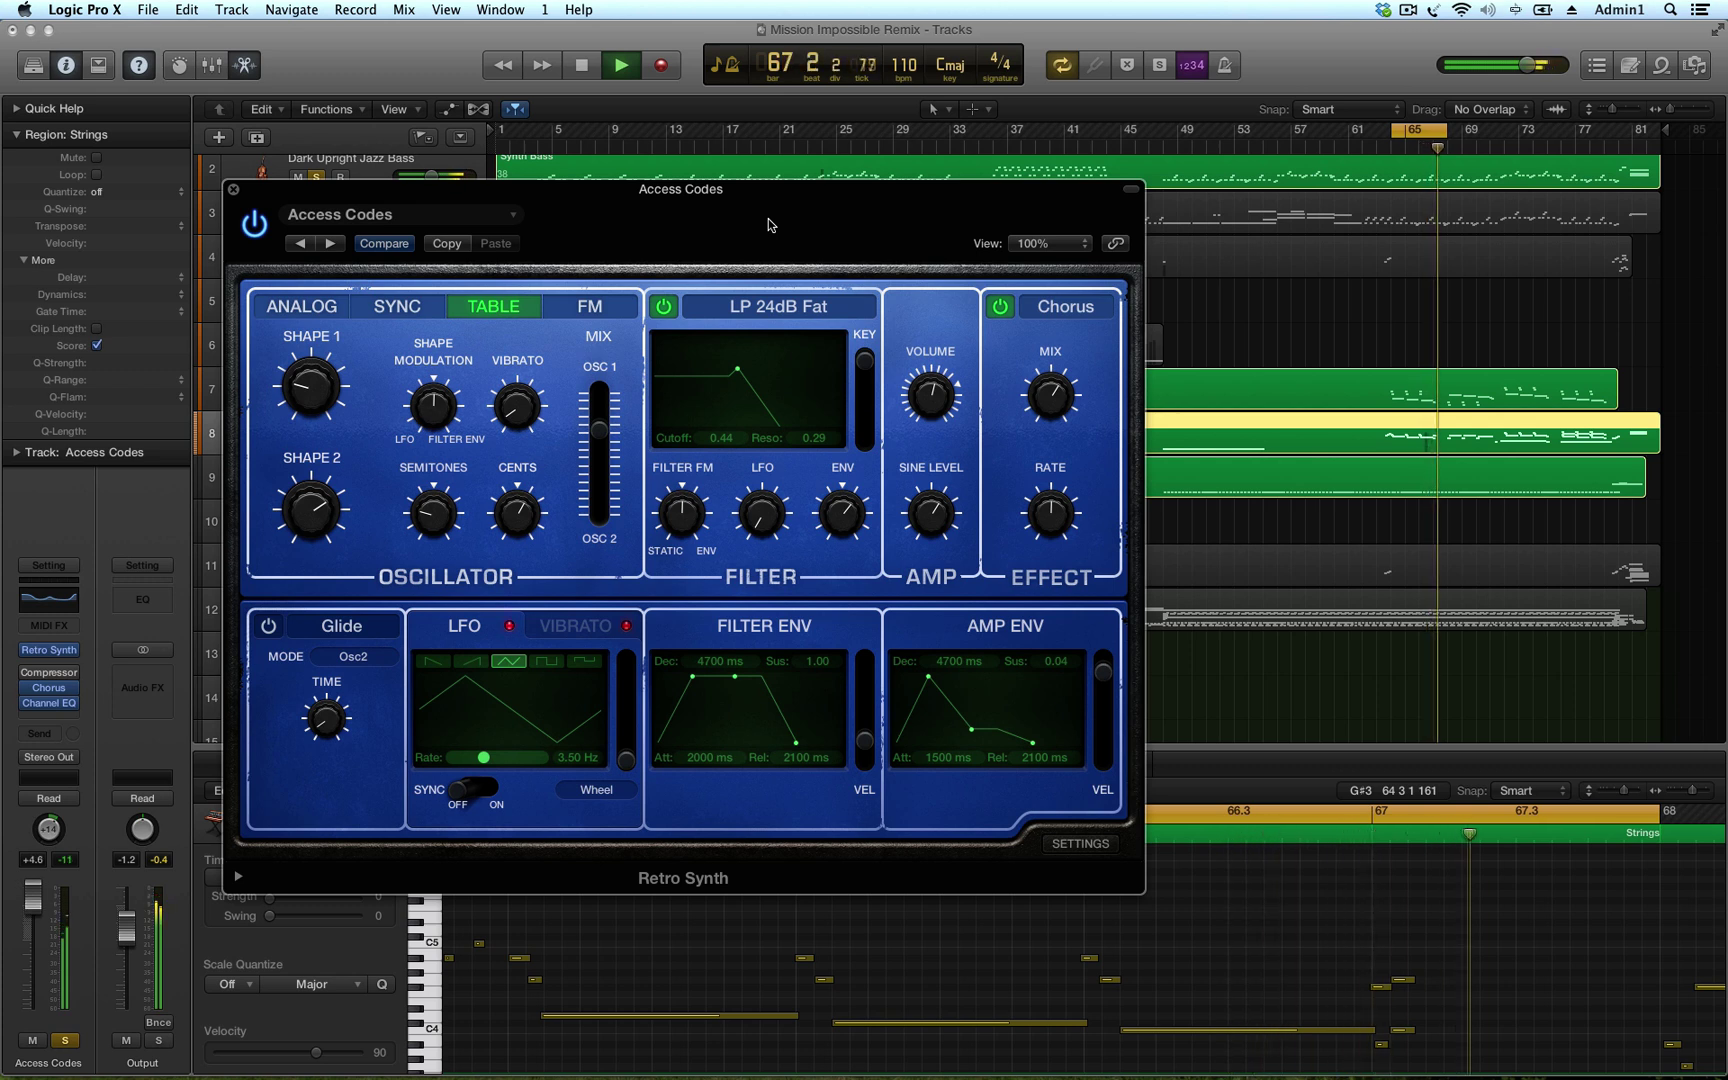
Load the Berlin Xperience preset from Synth Pads into the Retro Synth and audition it in a short playback
left_click_drag(336, 203, 318, 124)
key("space")
key("space")
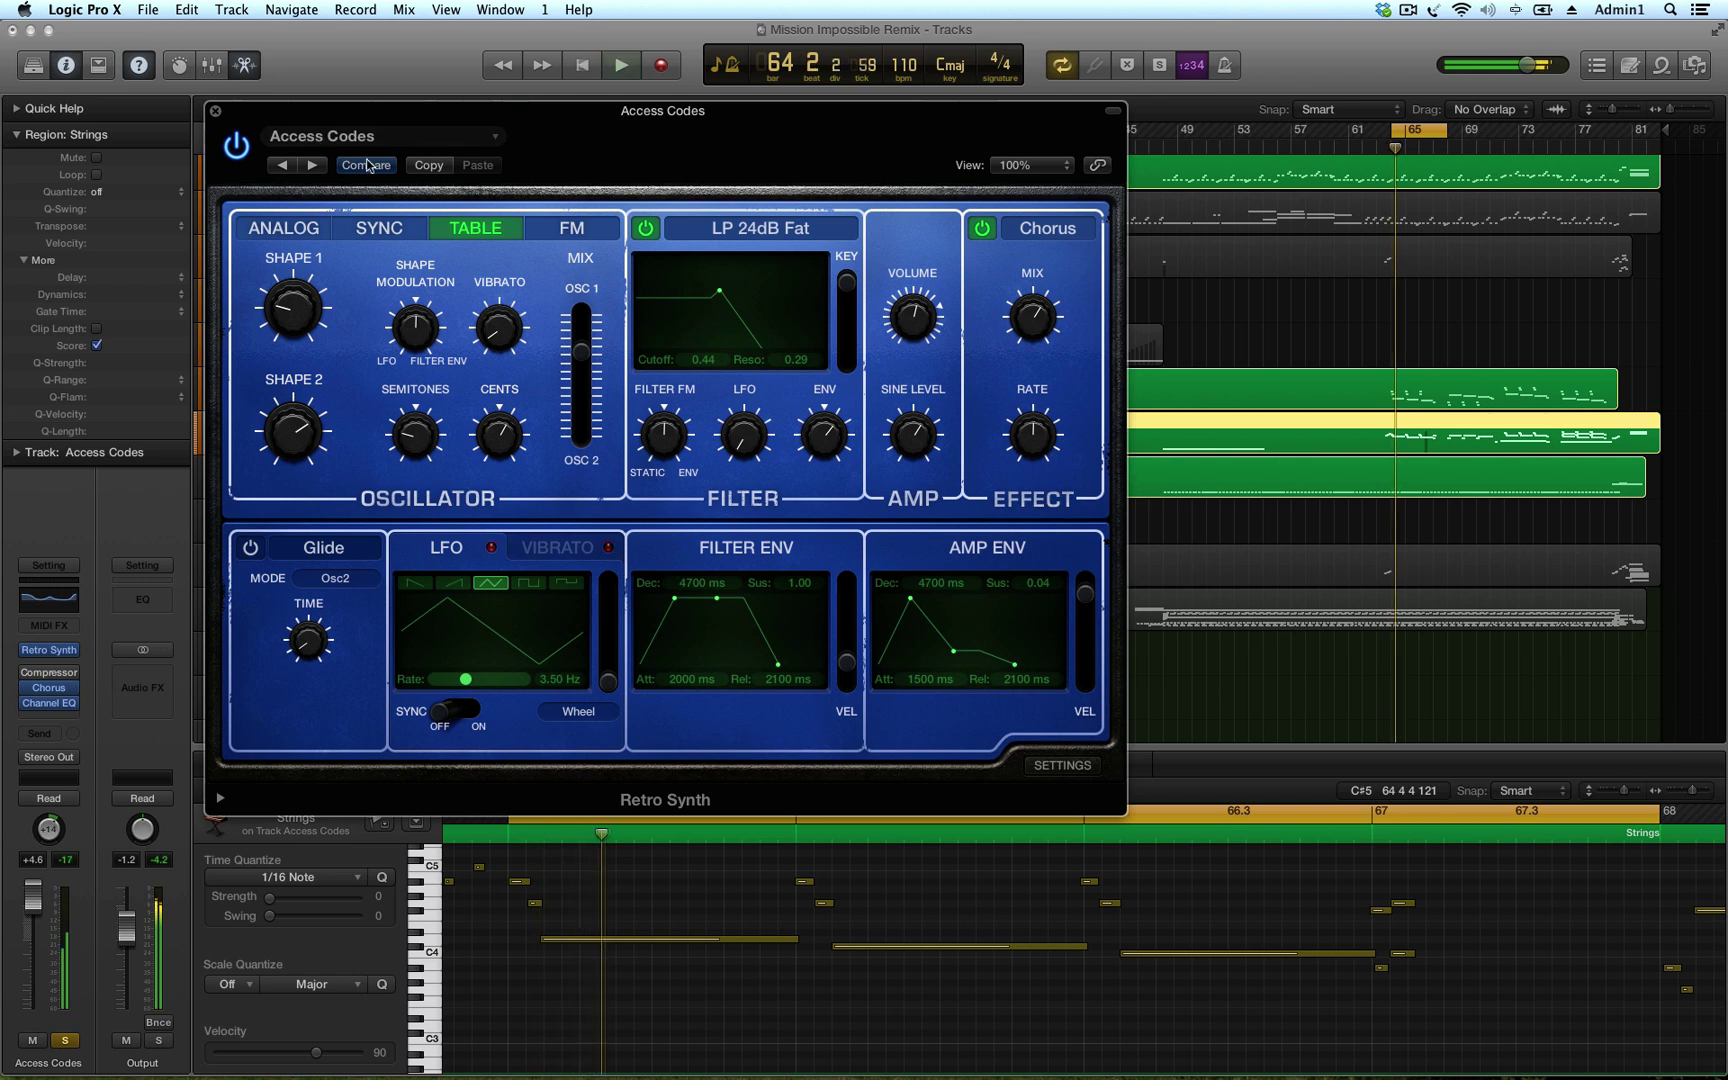
left_click(496, 138)
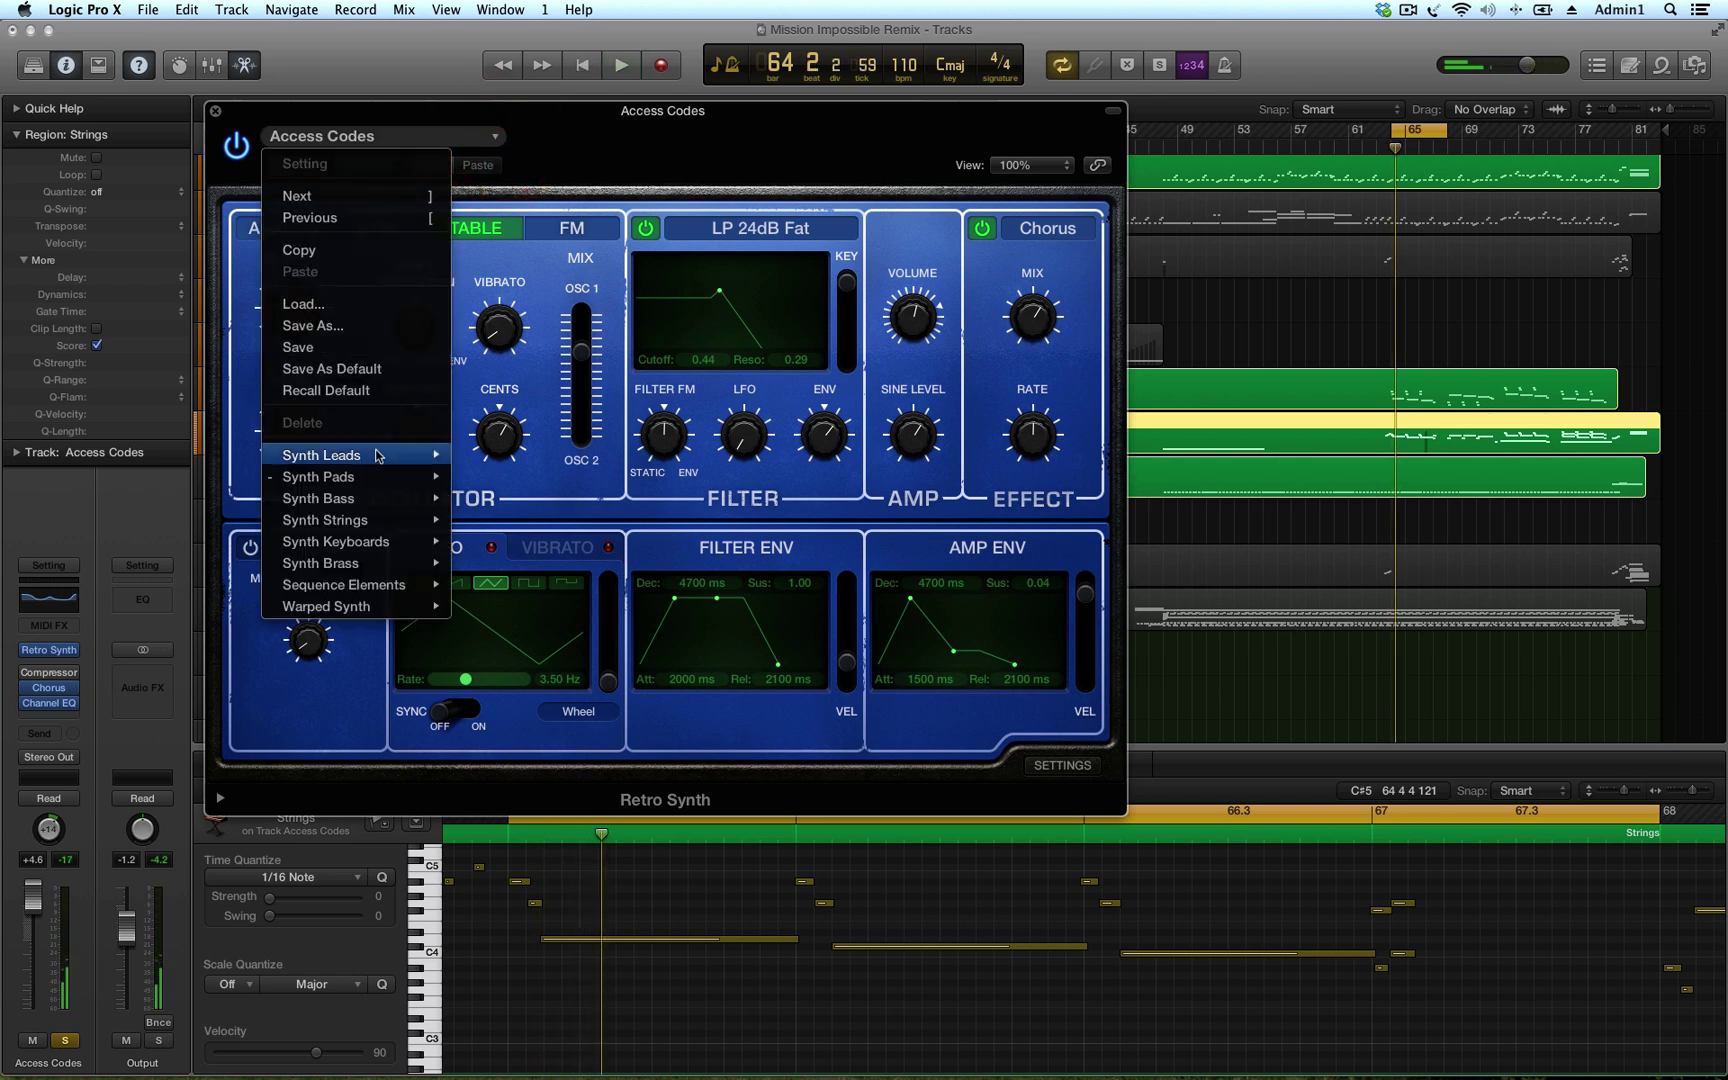
mouse_move(378, 488)
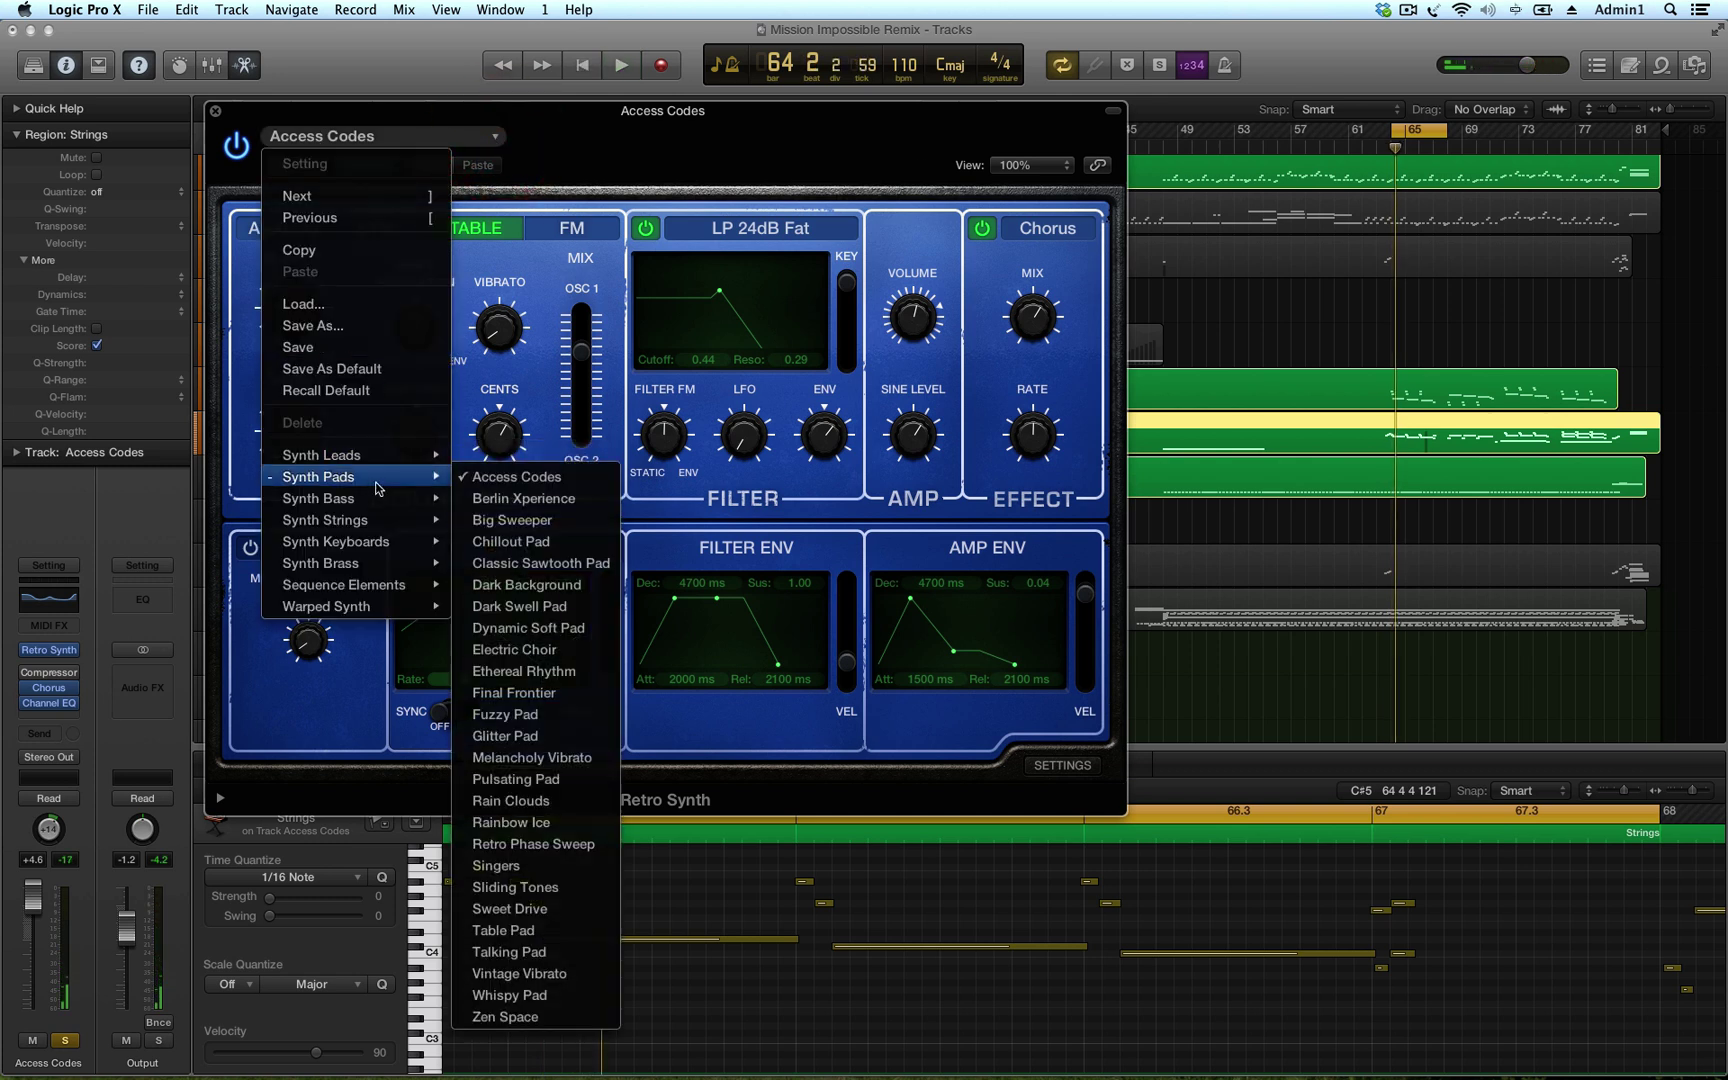
left_click(478, 503)
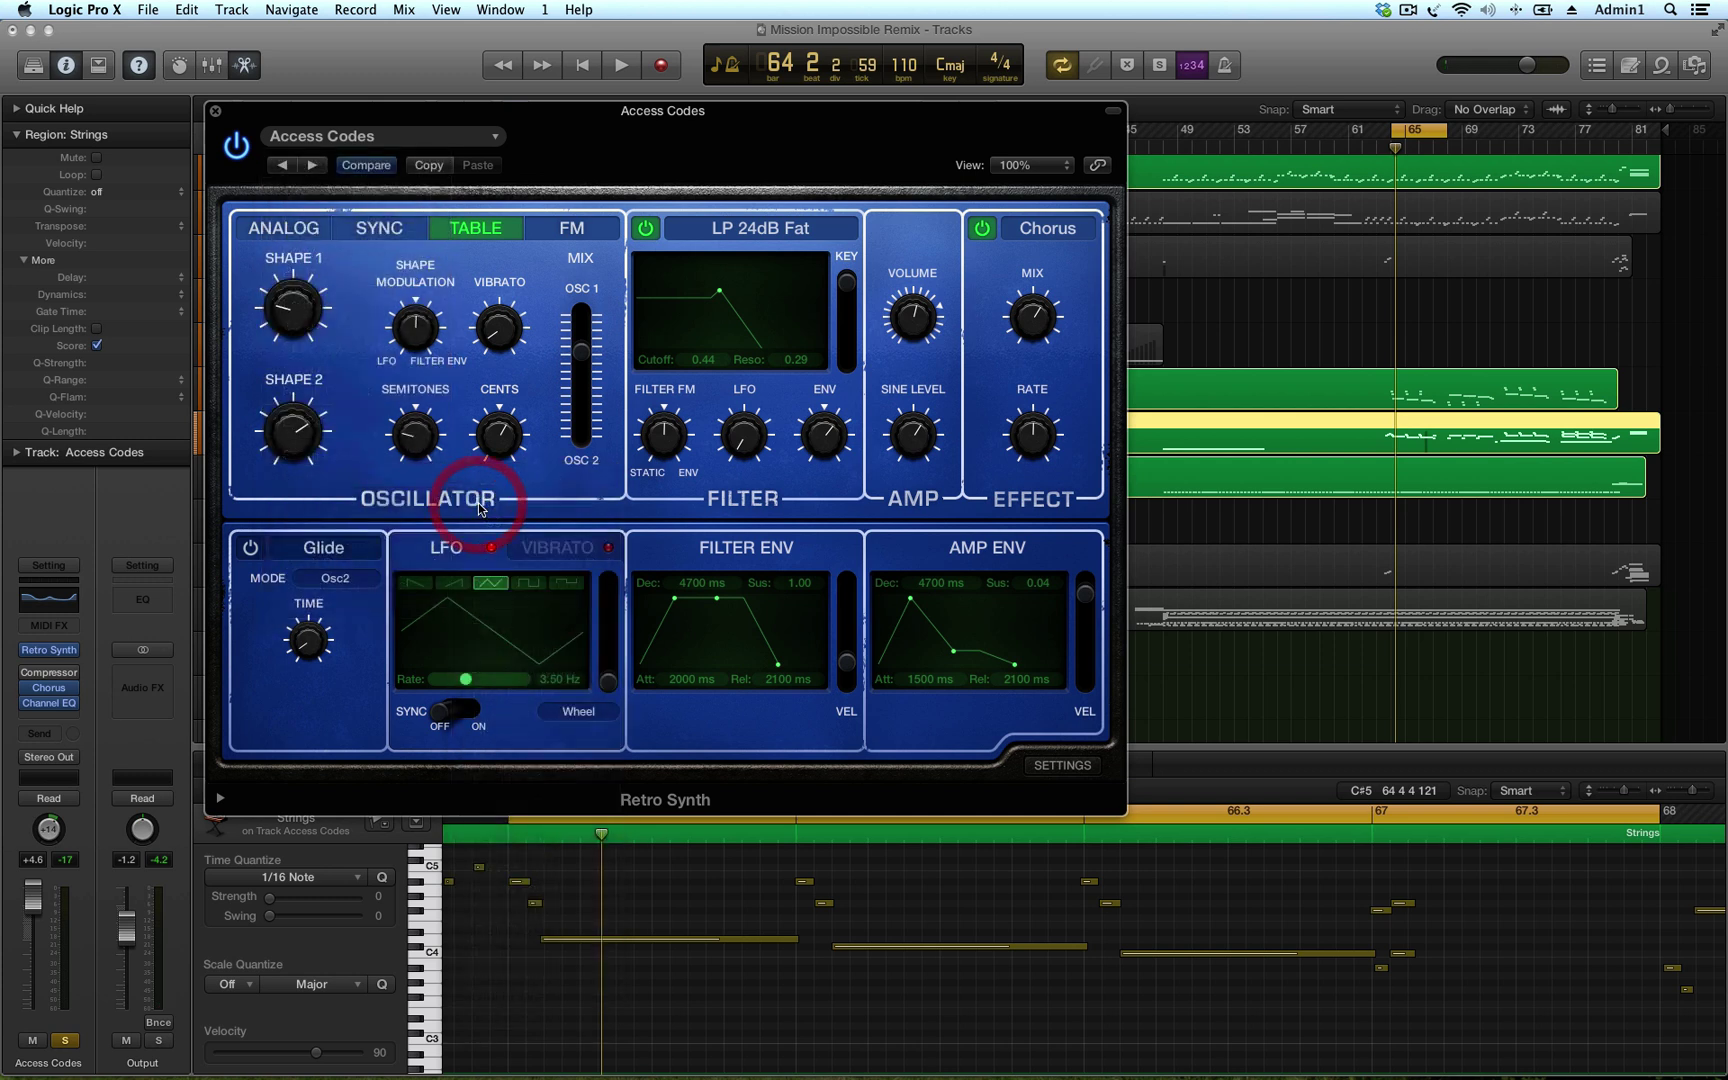
key("space")
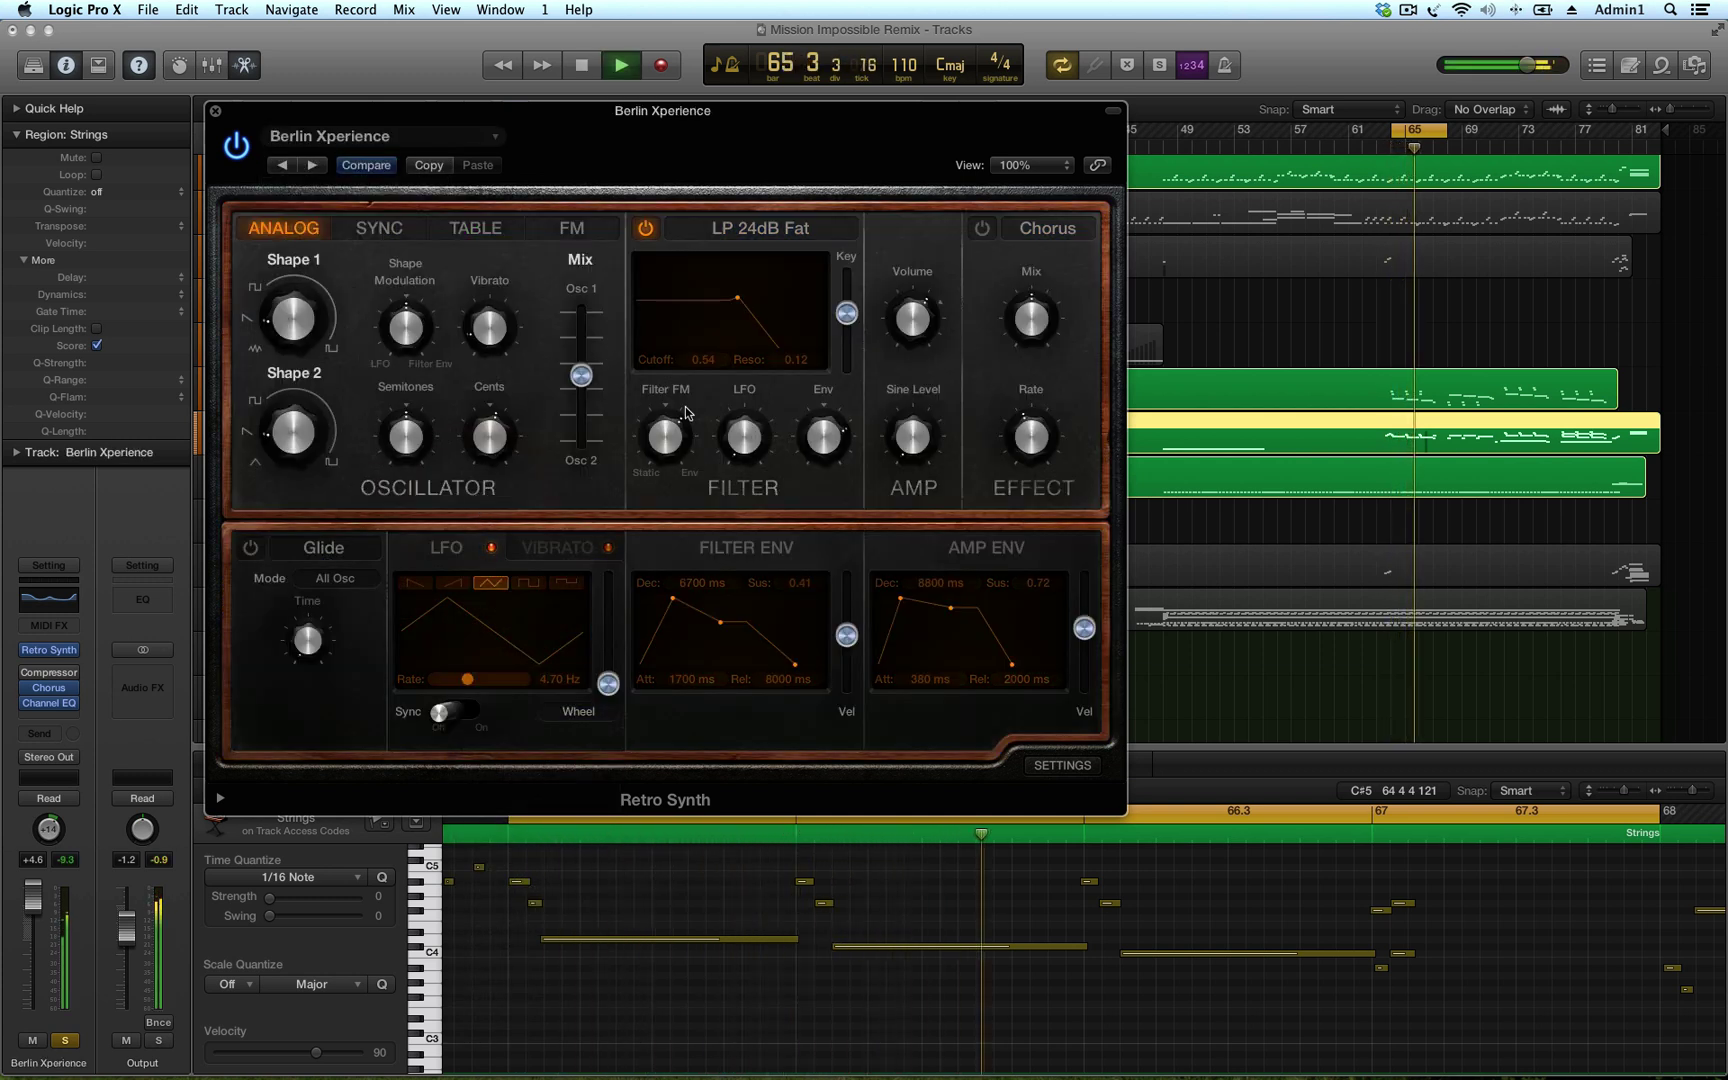
mouse_move(577, 389)
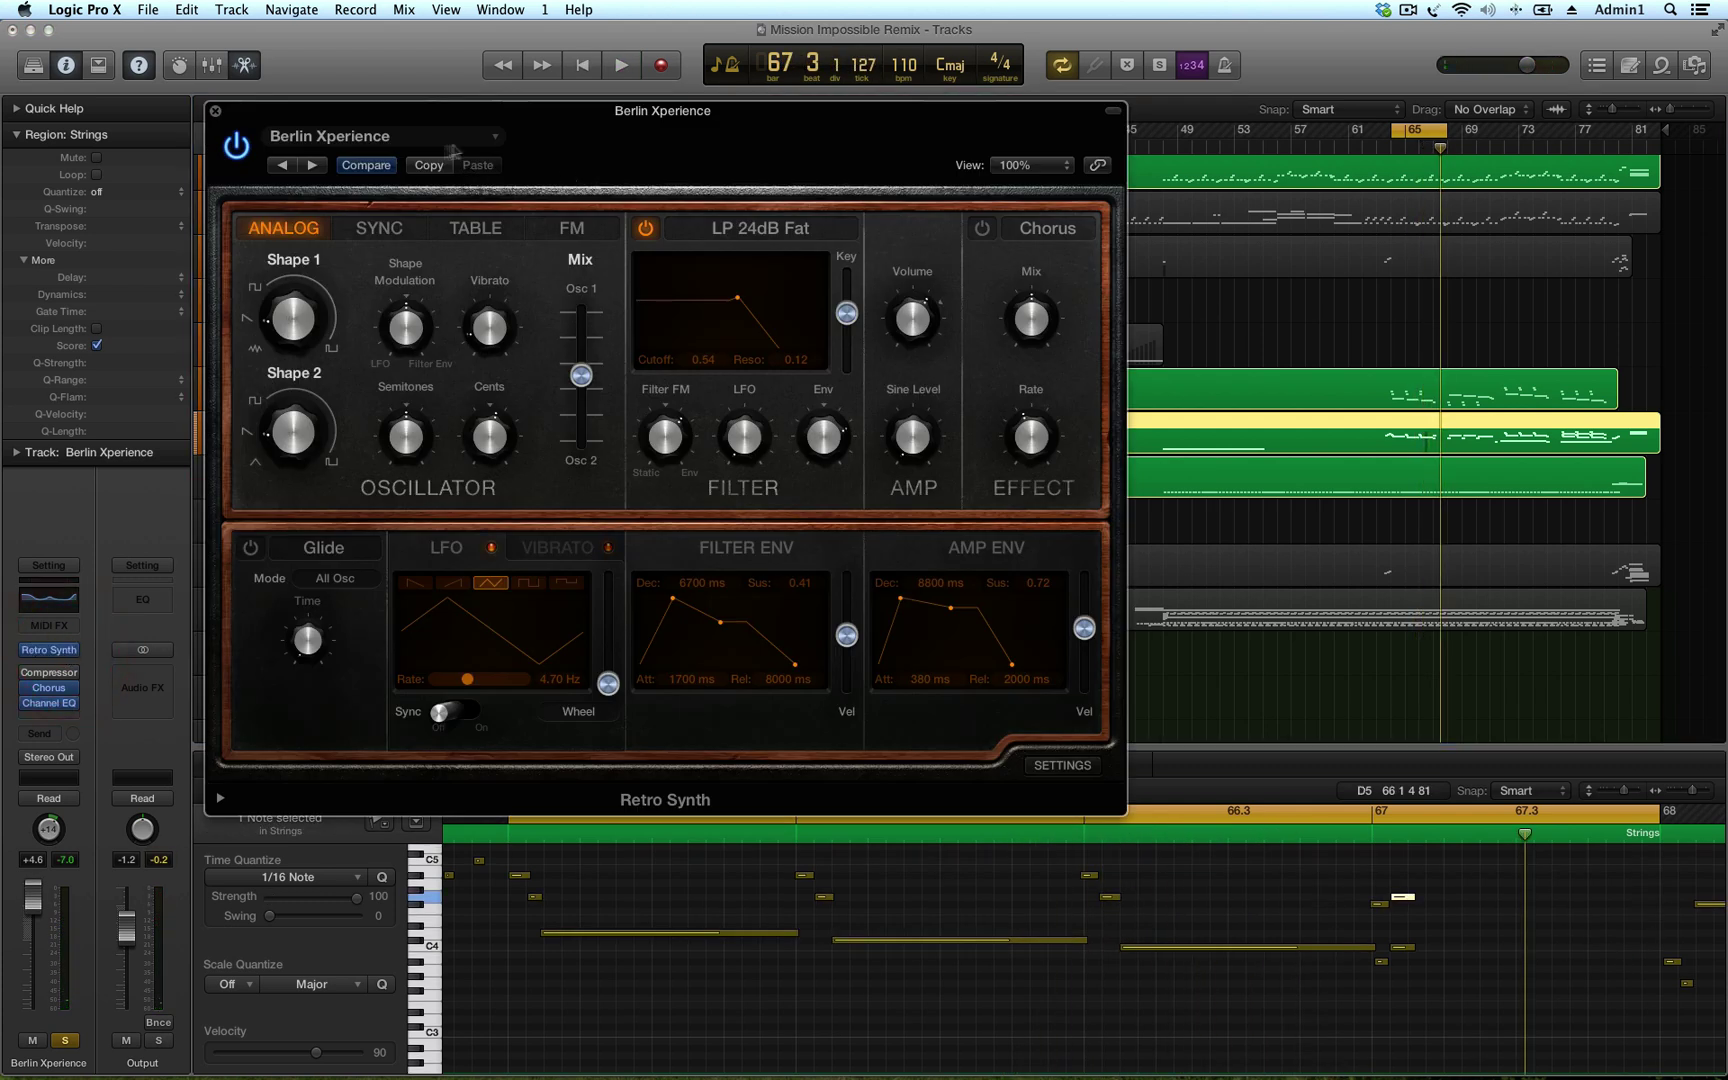
Load the Bright Strings preset from Synth Strings, play it, and lower the track's volume to about -3.6 dB
left_click(493, 140)
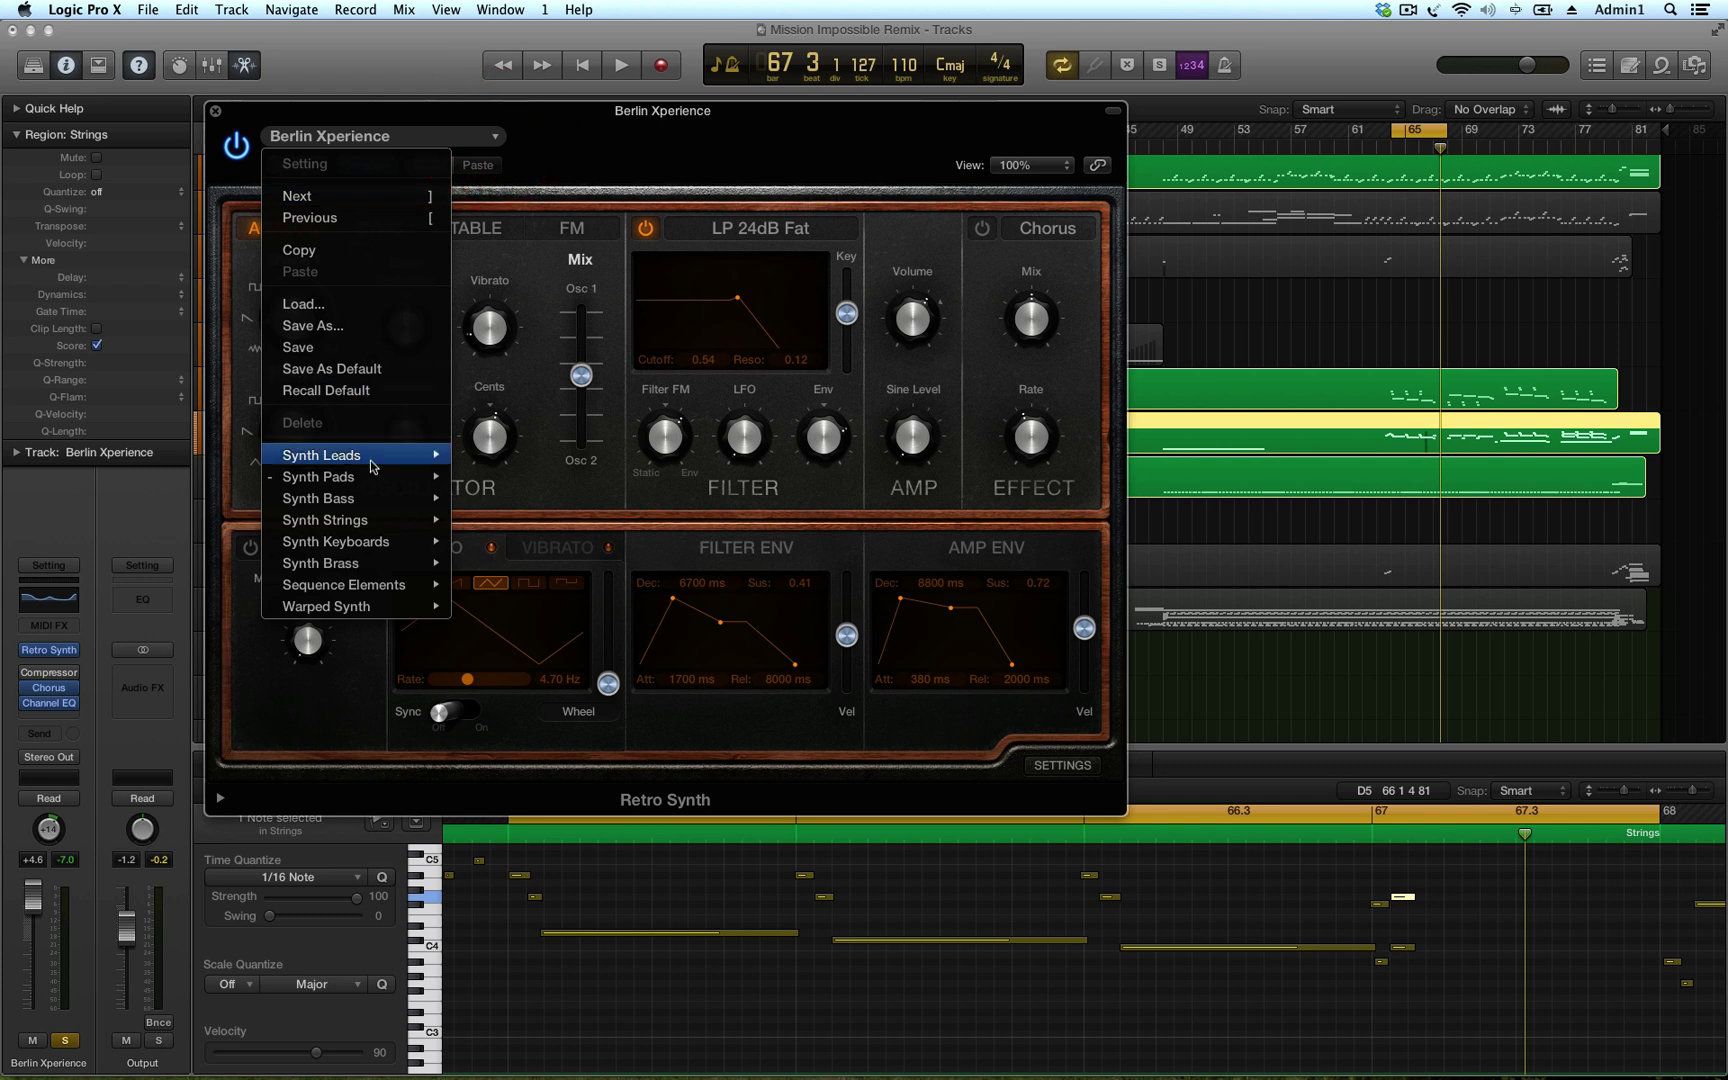
mouse_move(358, 521)
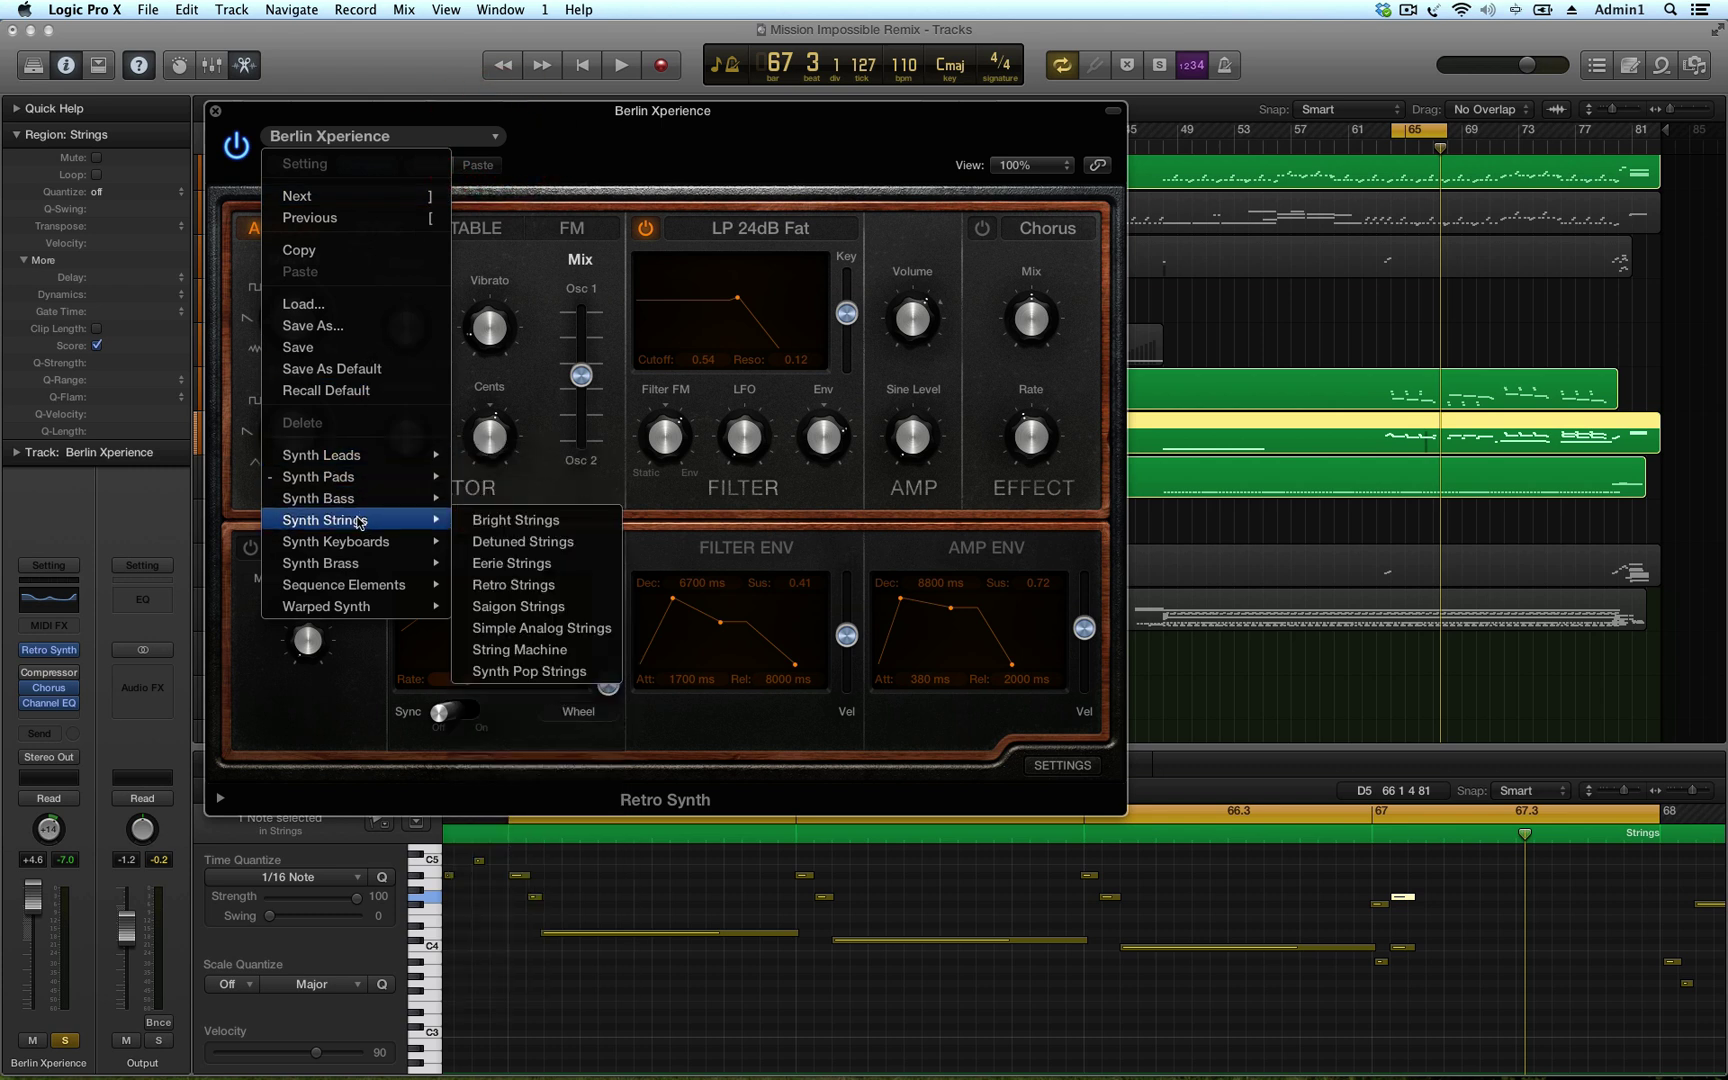
left_click(486, 521)
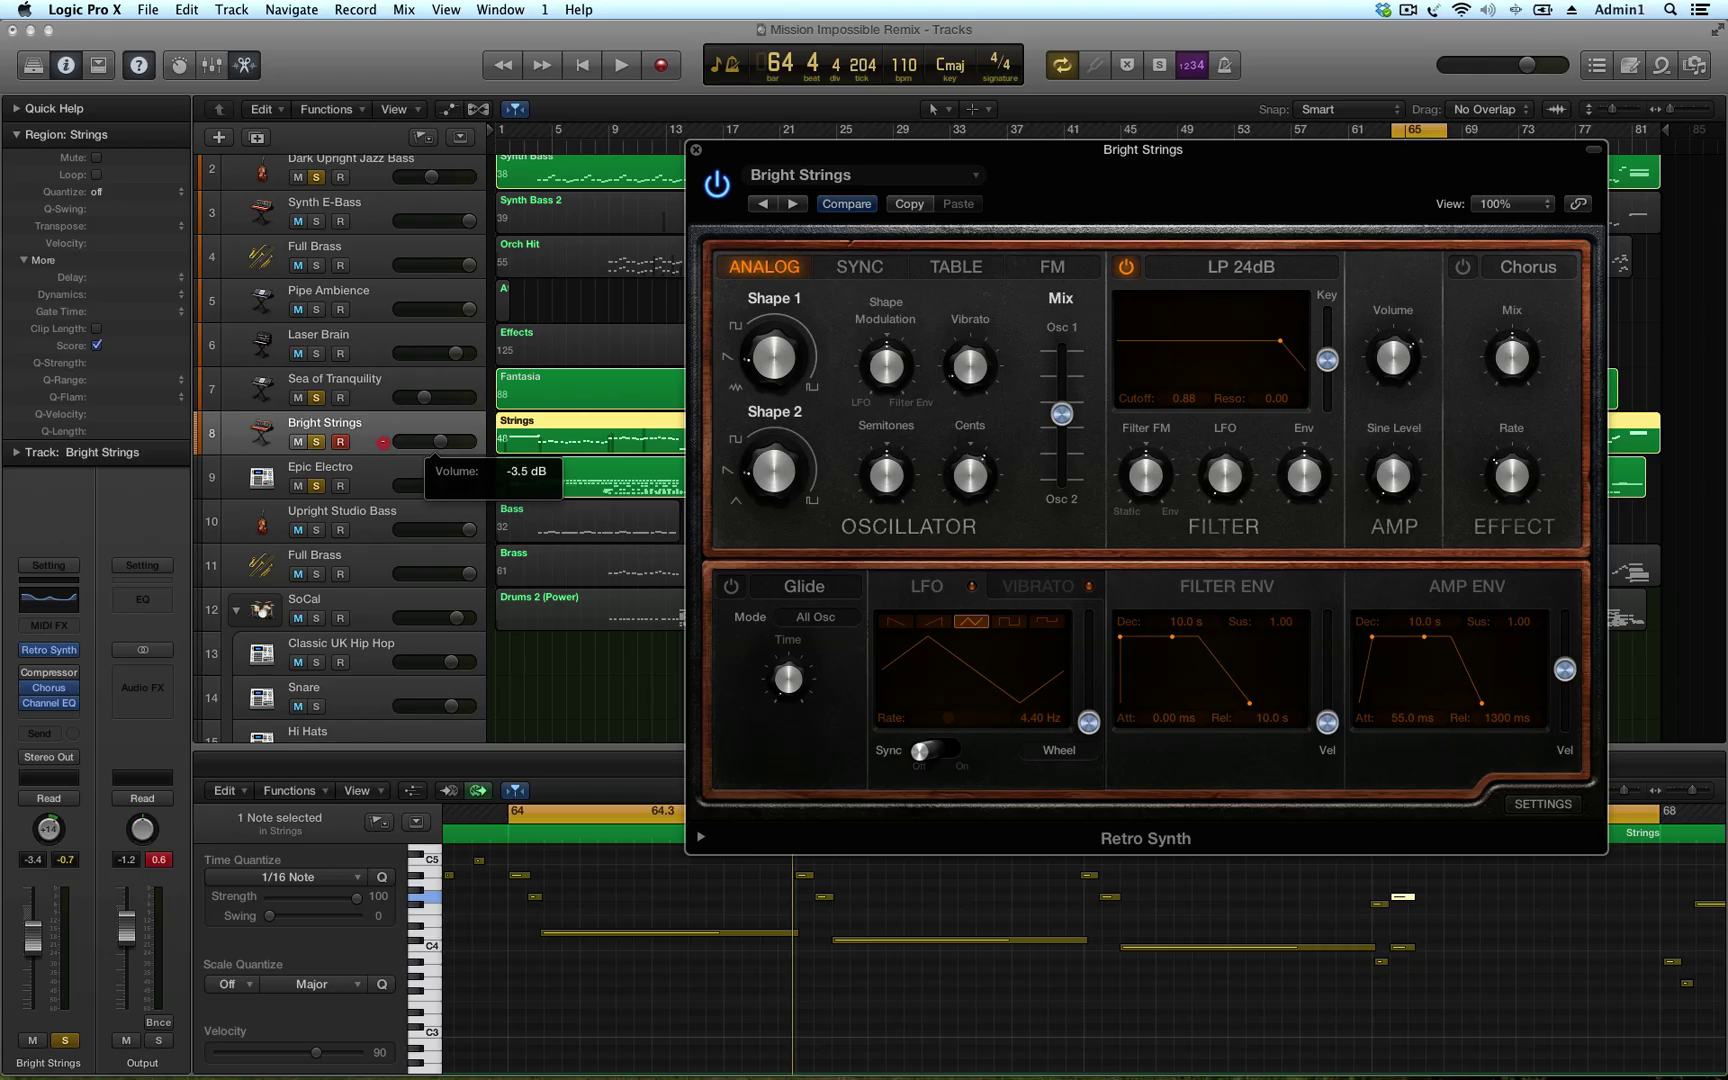
left_click(386, 447)
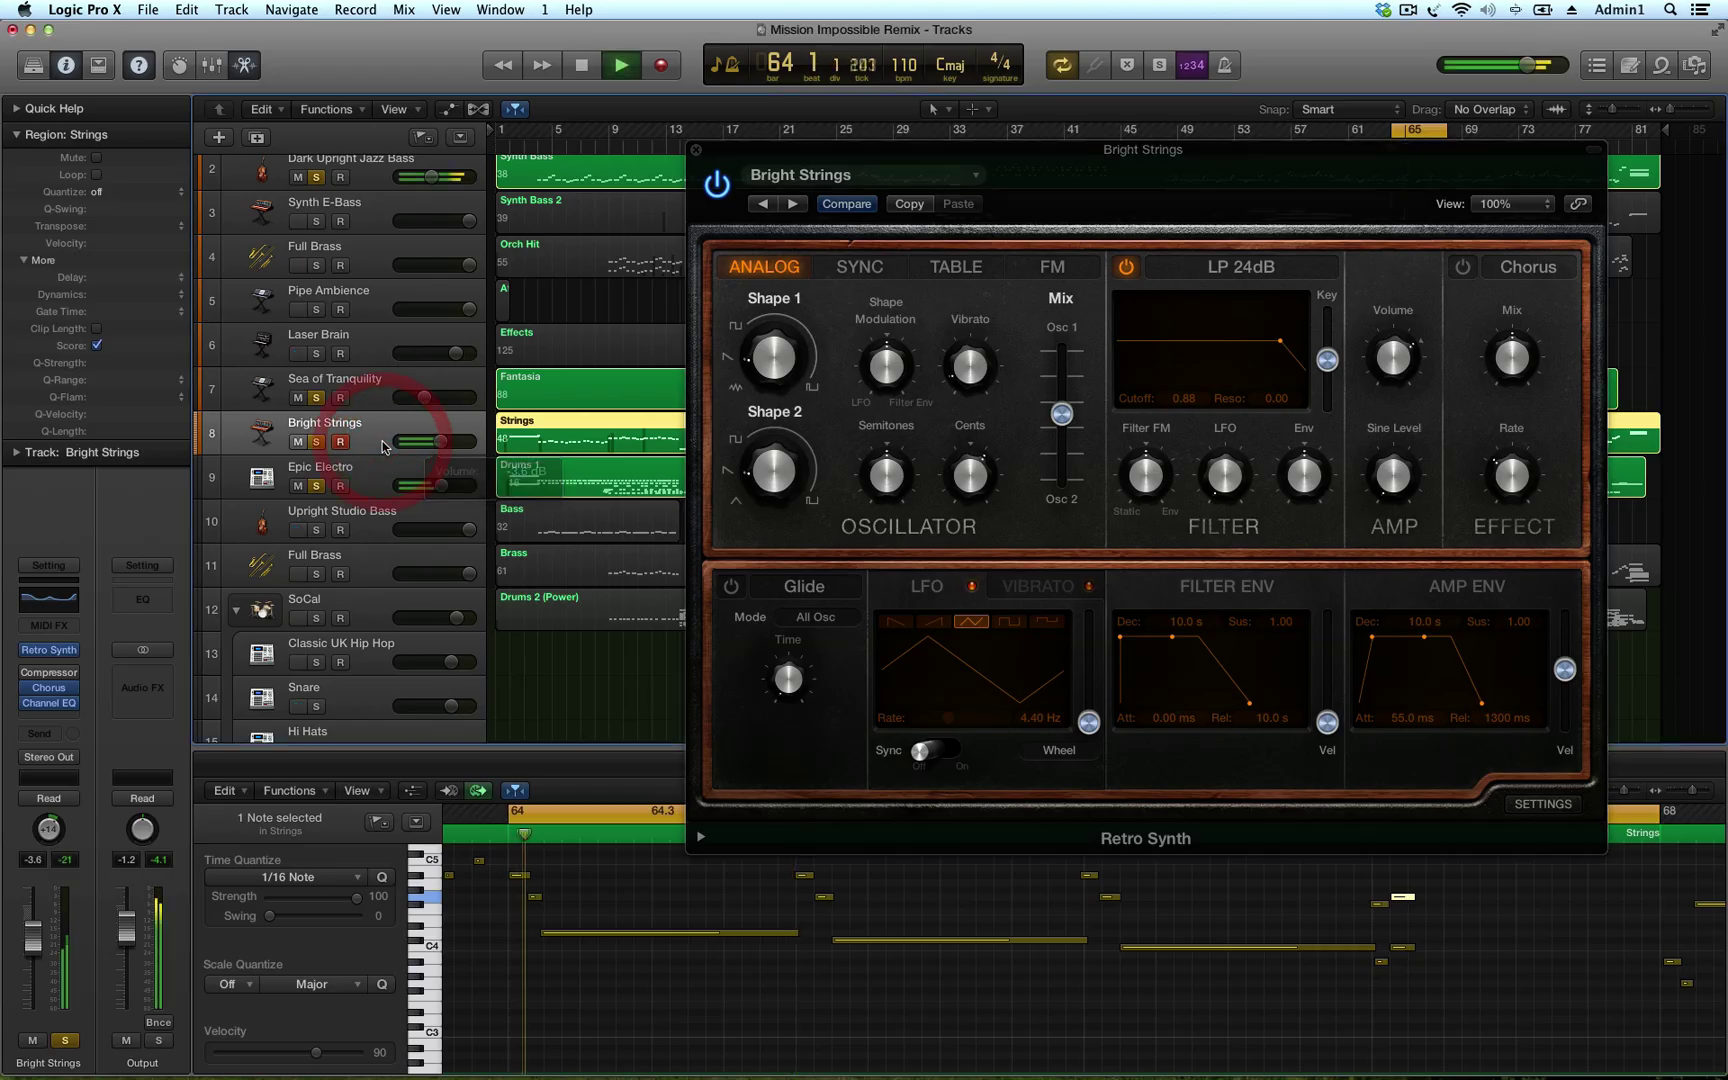
key("space")
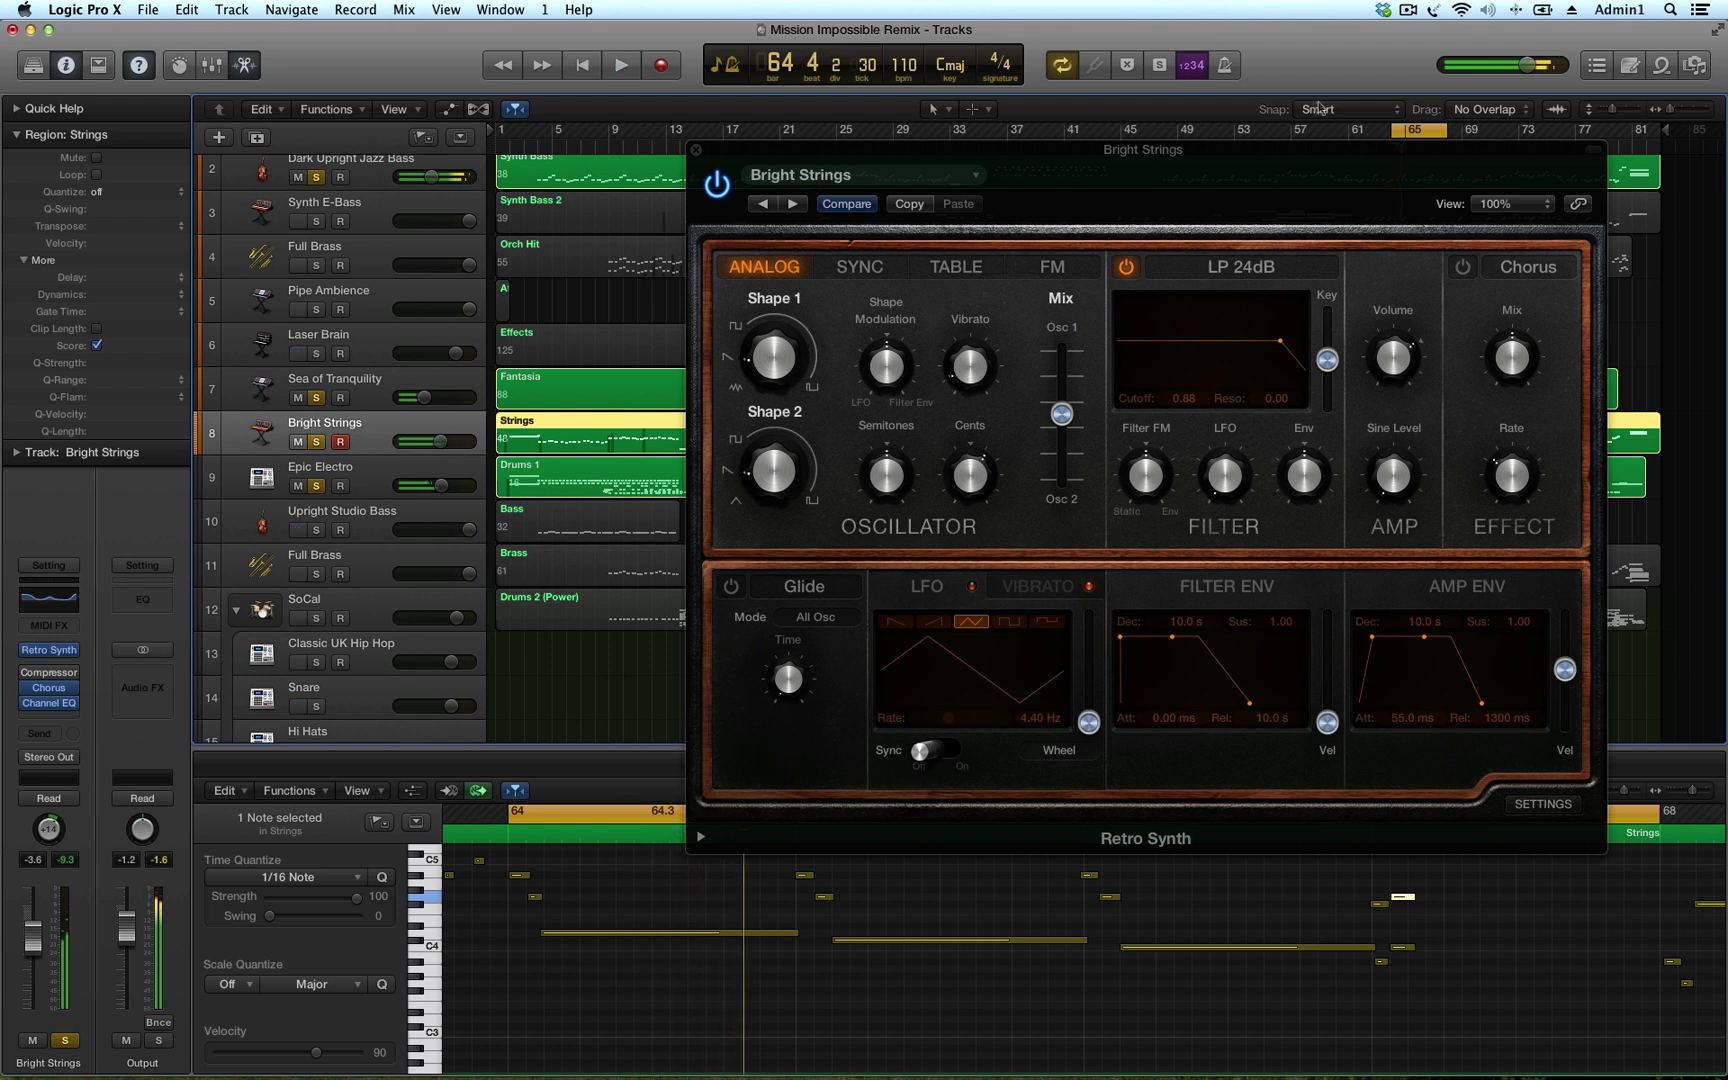
Load the Retro Strings preset from Synth Strings, play it with the track's volume at about +0.9 dB, and move the plug-in window aside
left_click(968, 186)
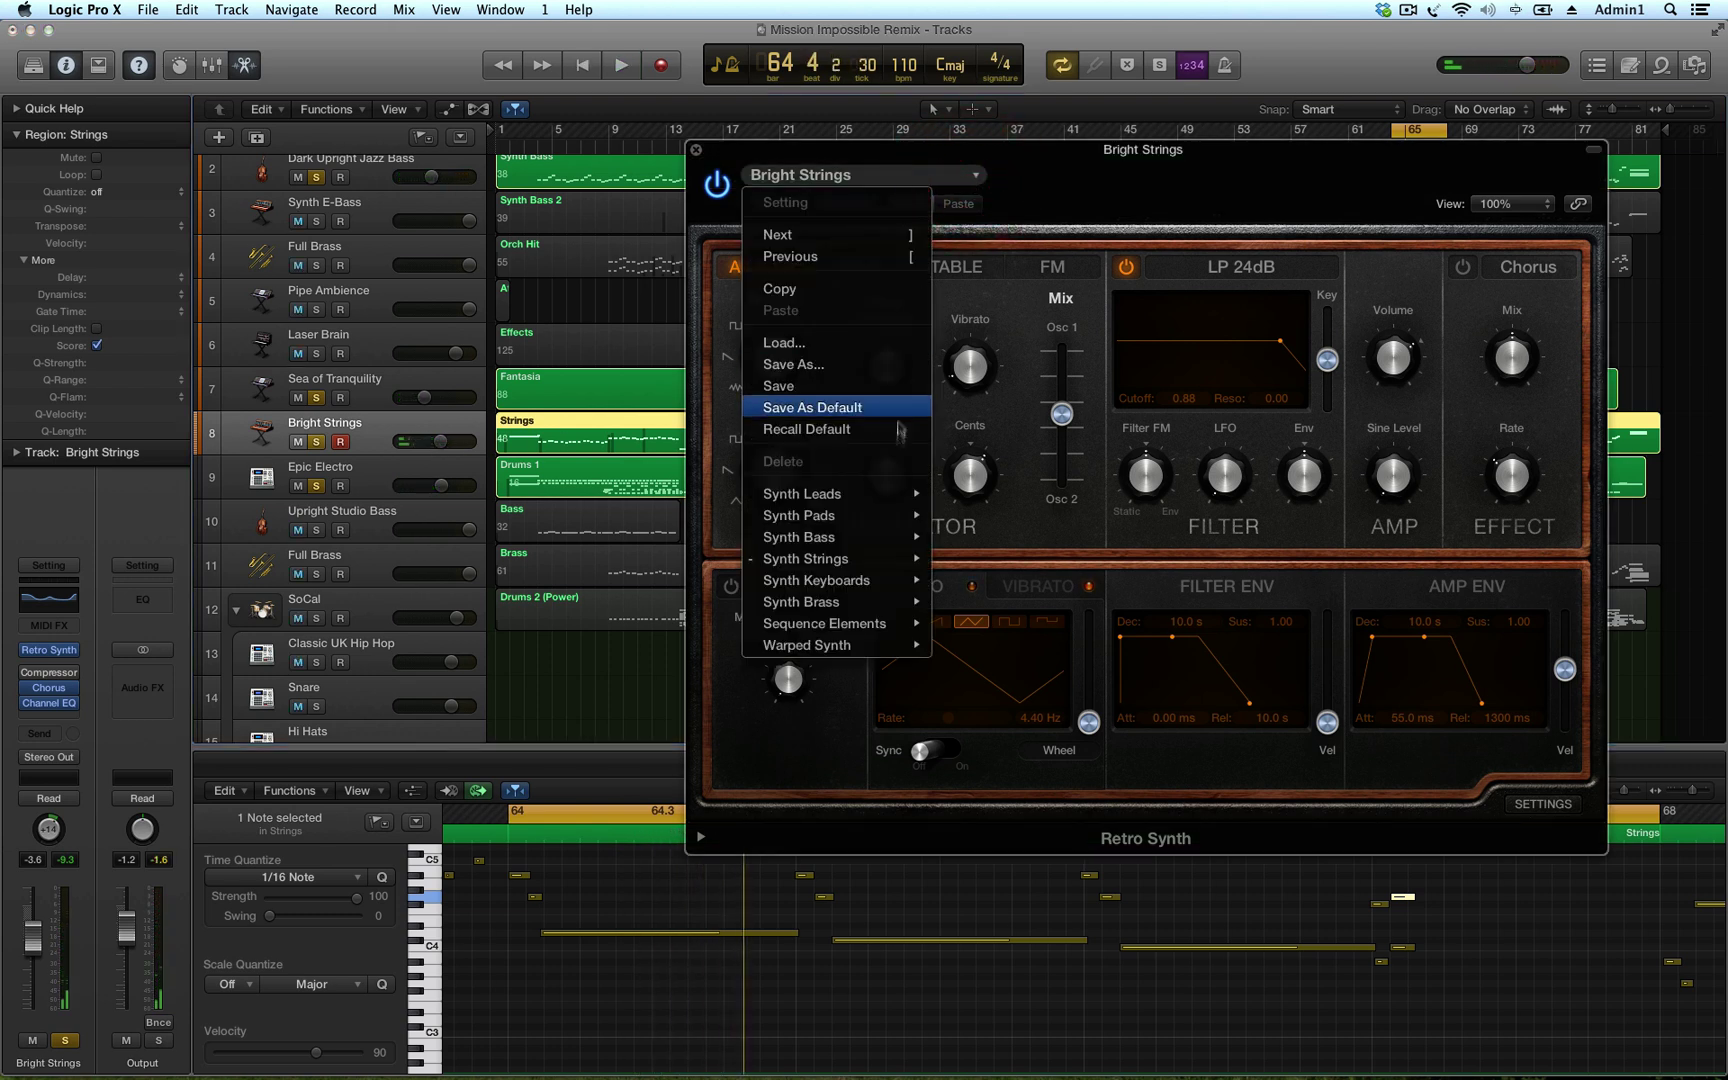
mouse_move(900, 558)
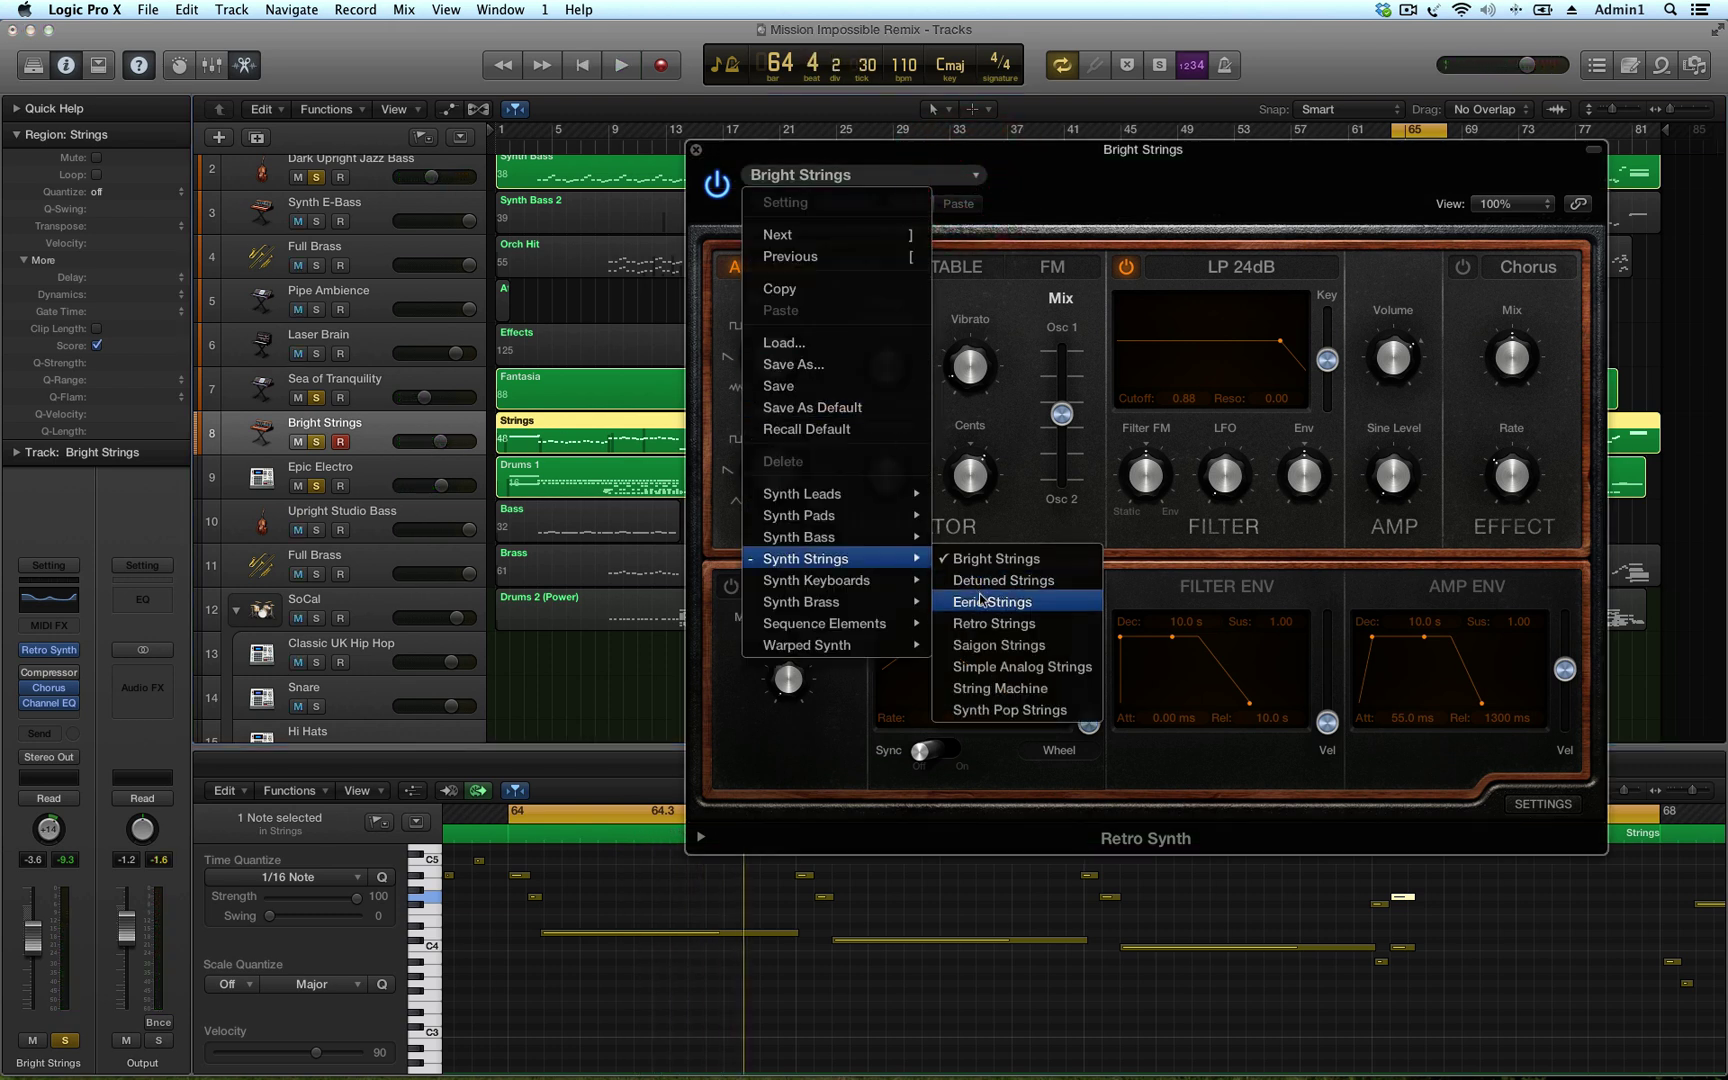
left_click(1003, 624)
key("space")
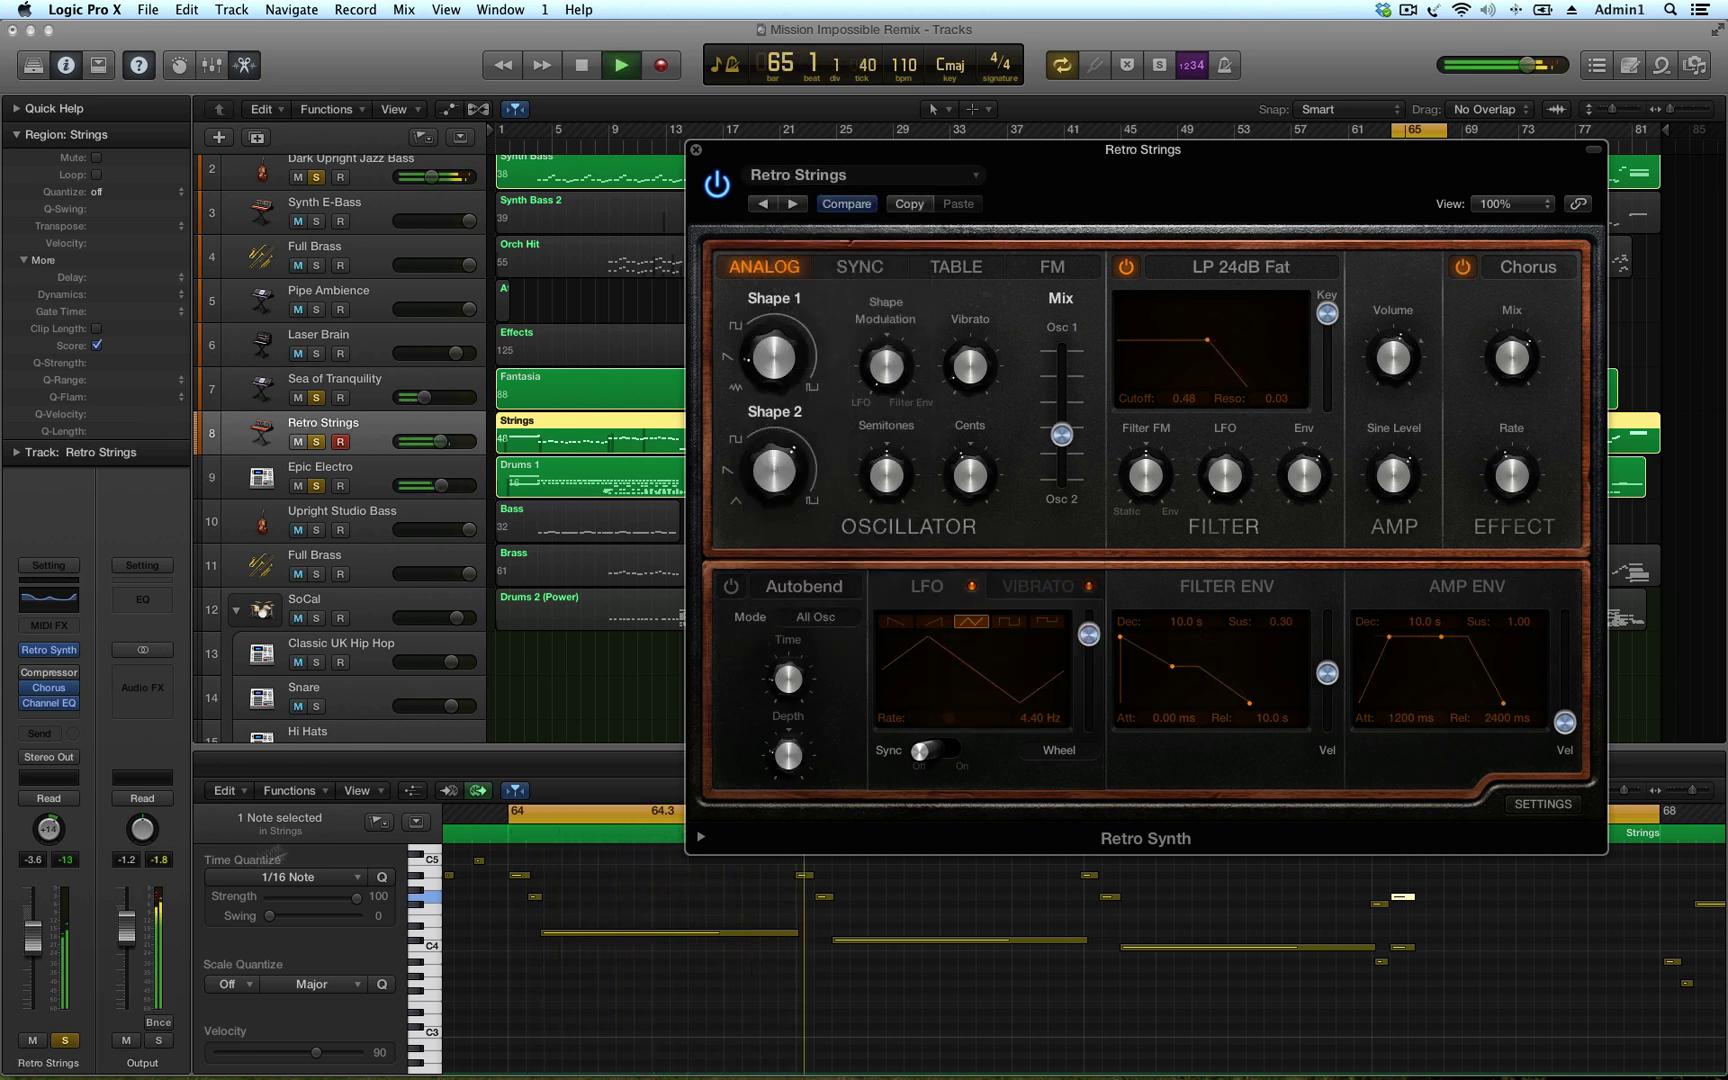
left_click(38, 924)
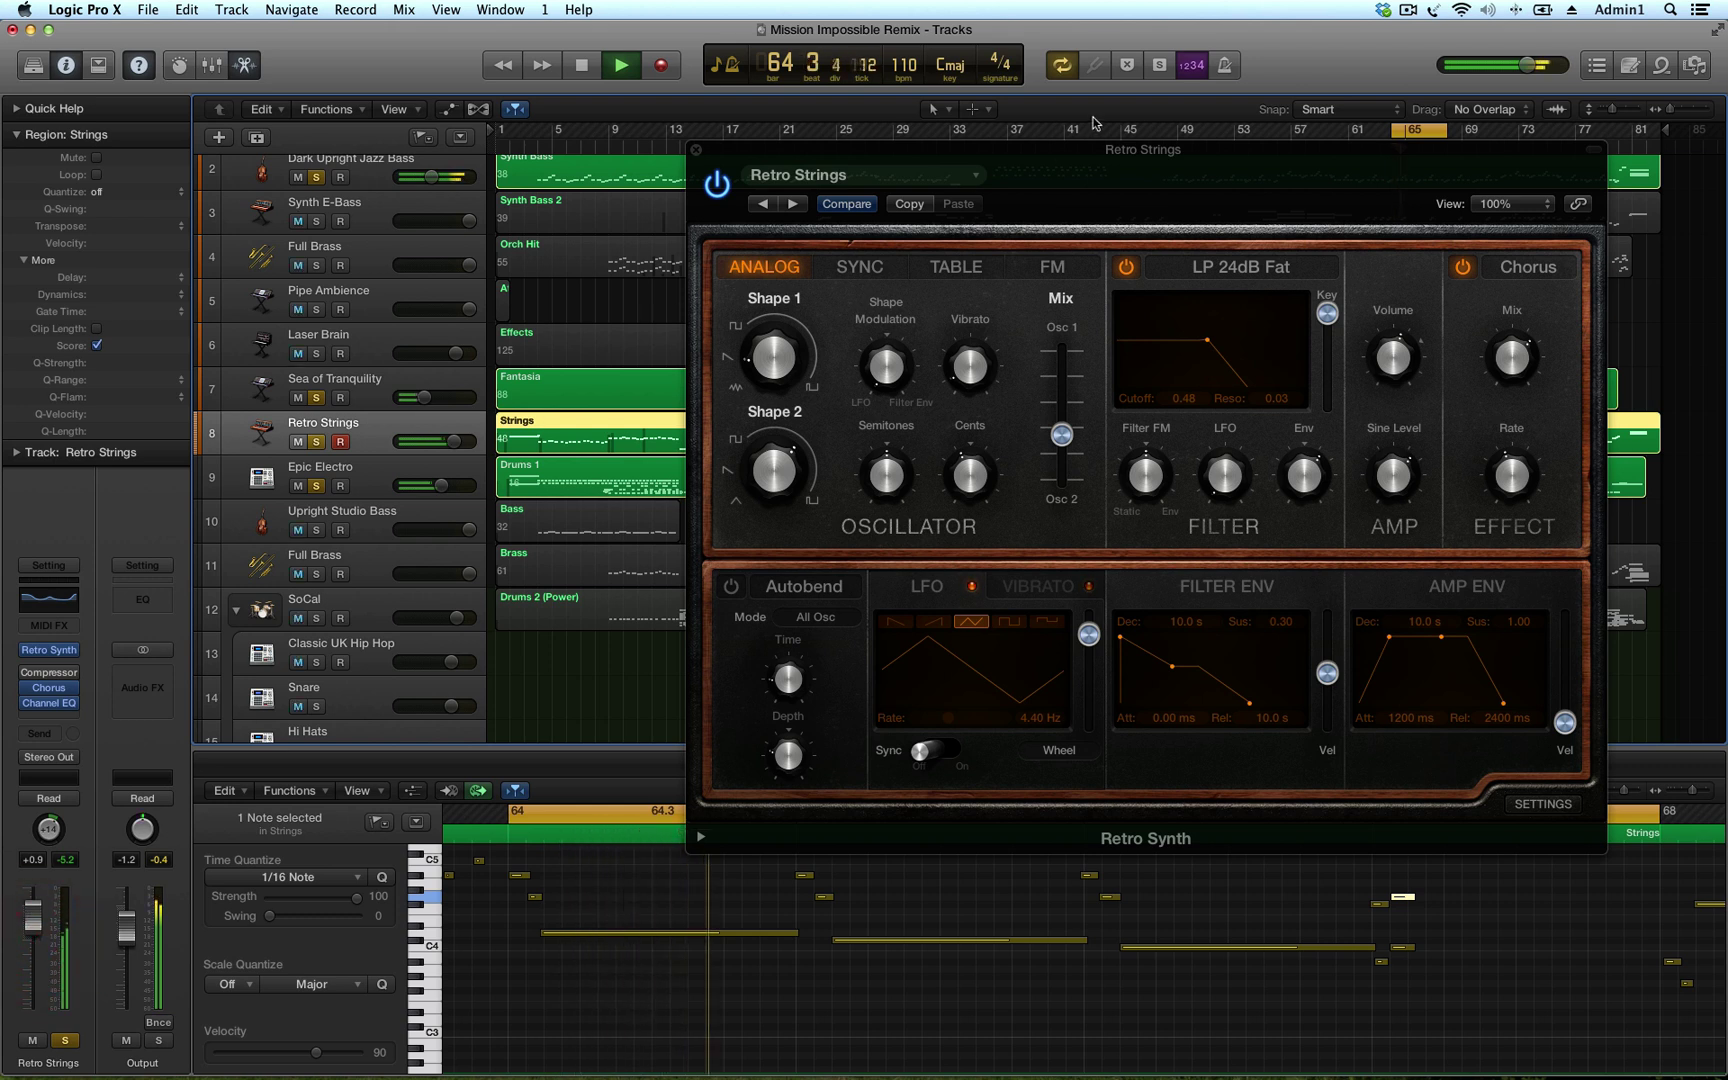
left_click_drag(1060, 150, 465, 30)
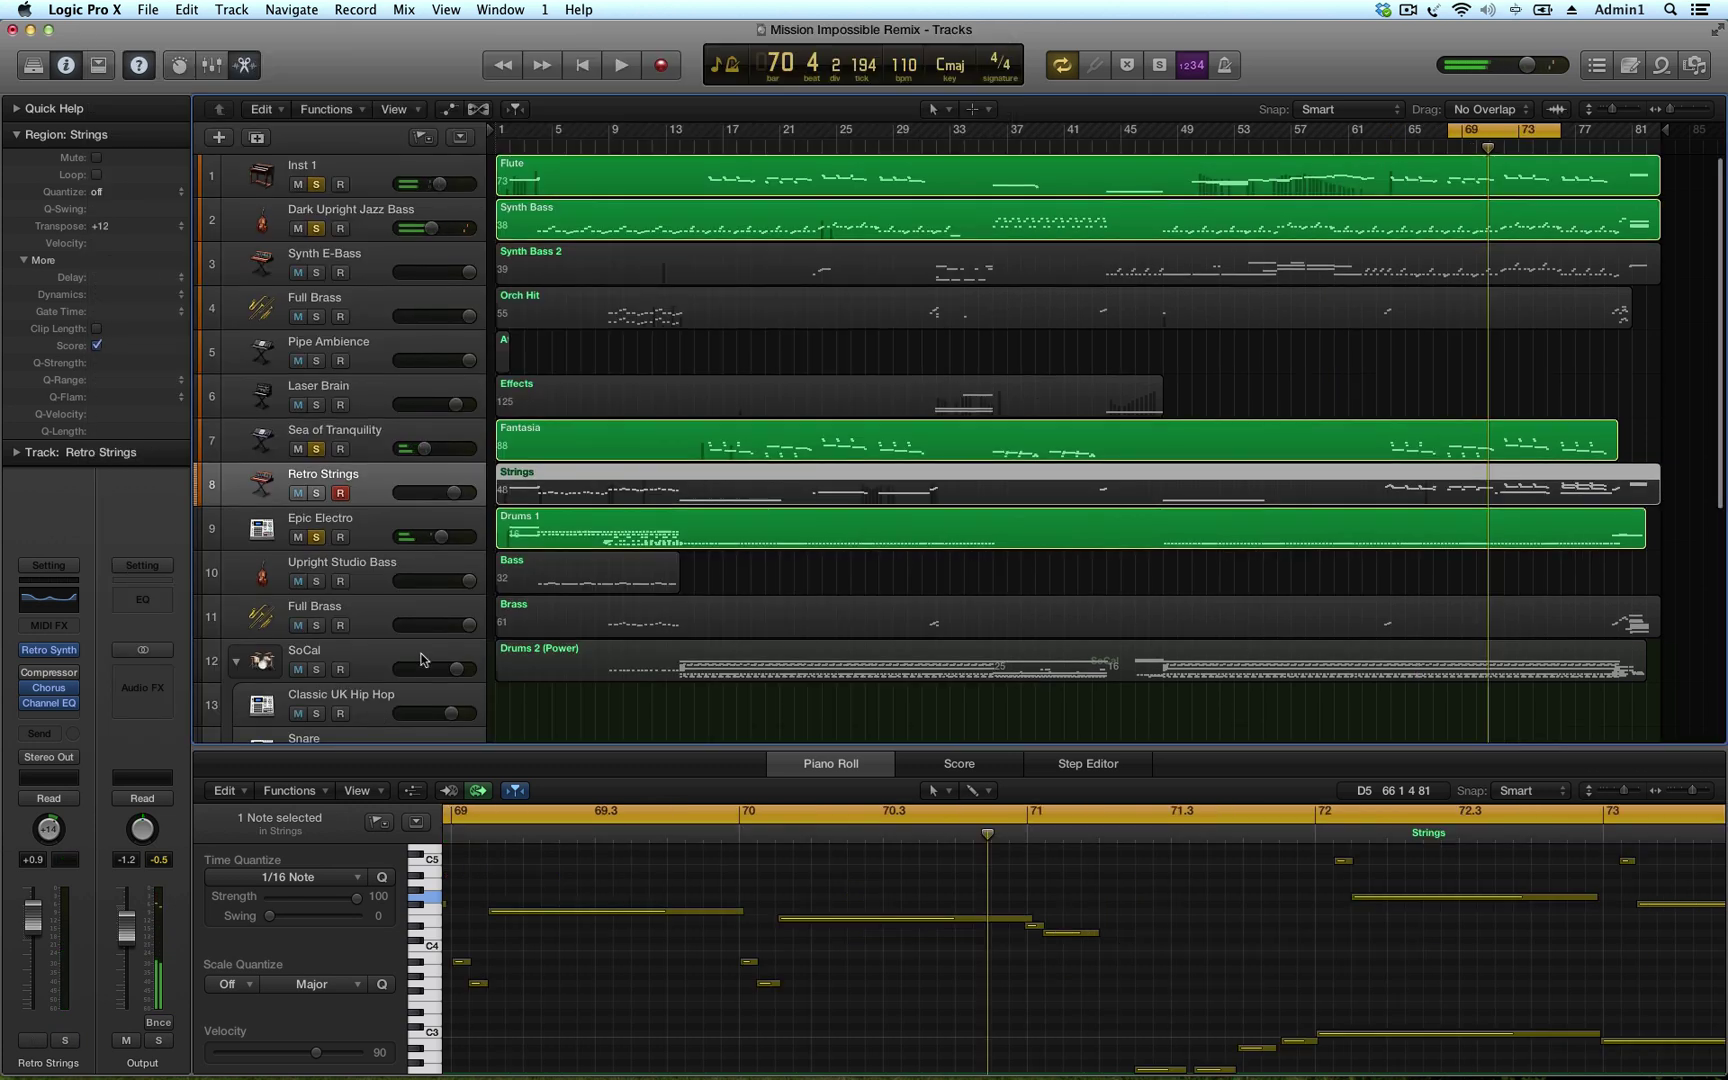
Solo the SoCal drum track and play the cycled section from bar 68 with it included
scroll(416, 655, "down", 2)
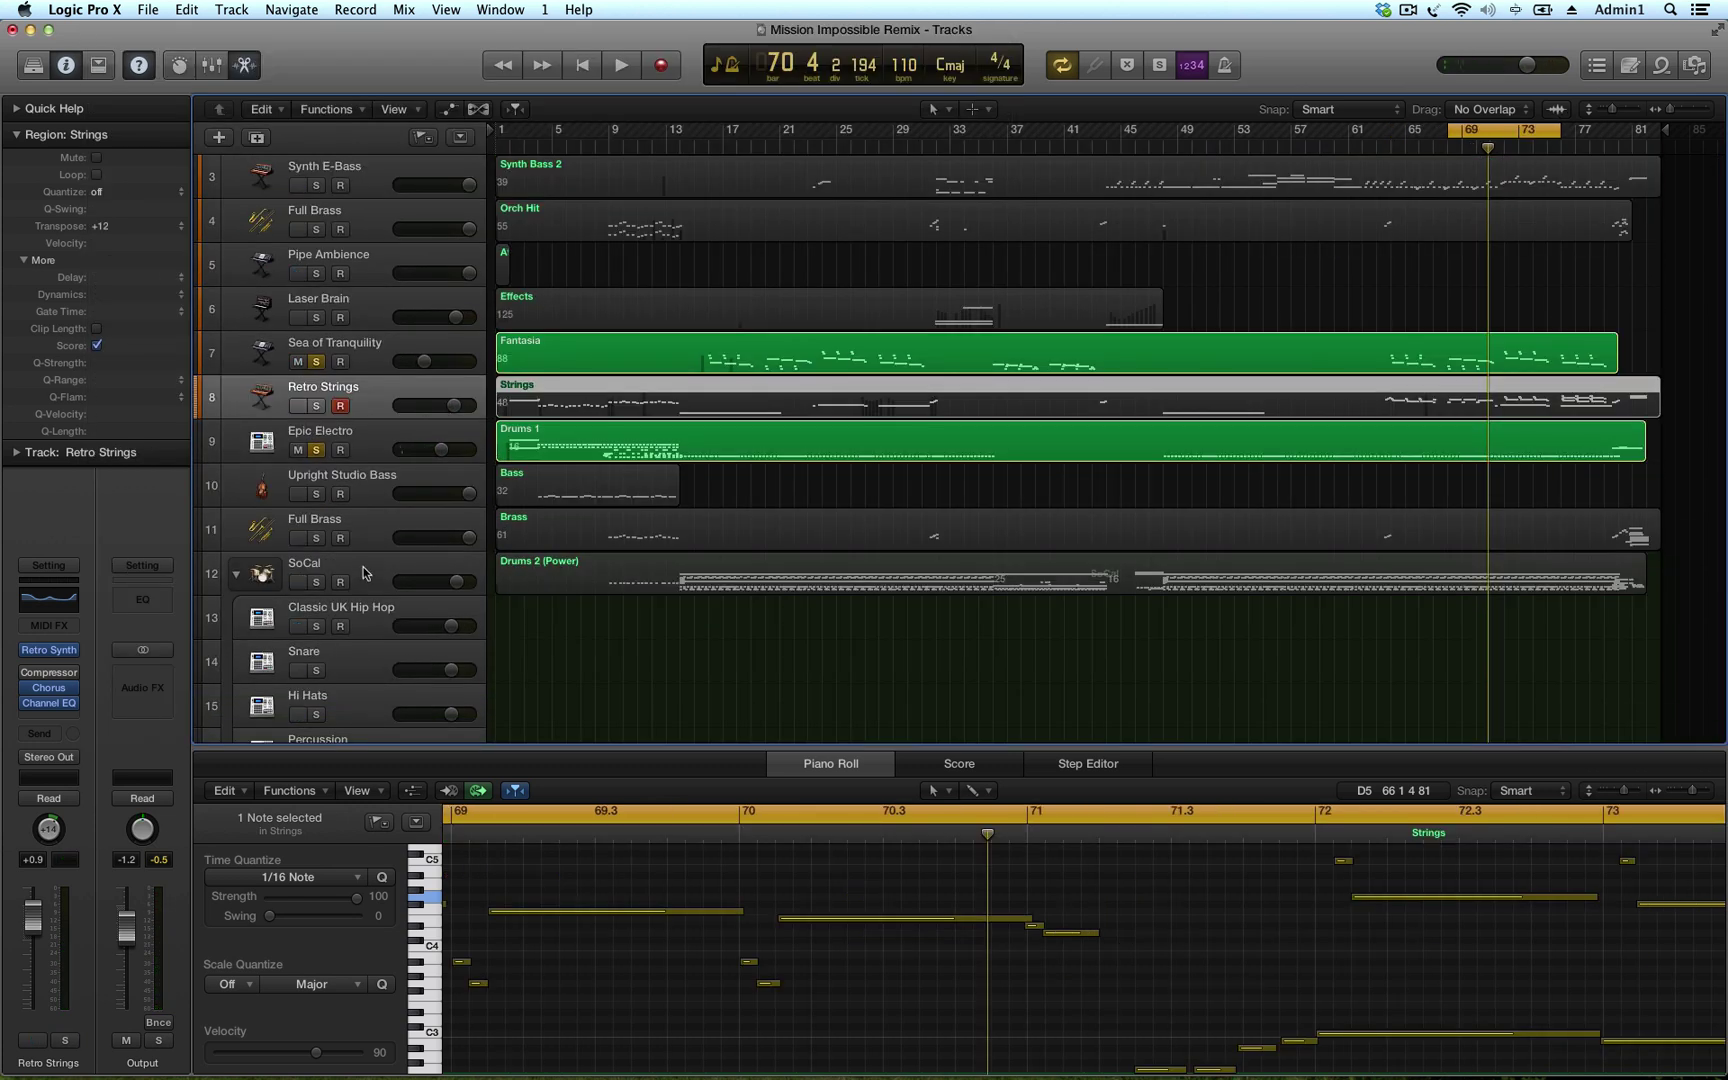
left_click(315, 582)
key("space")
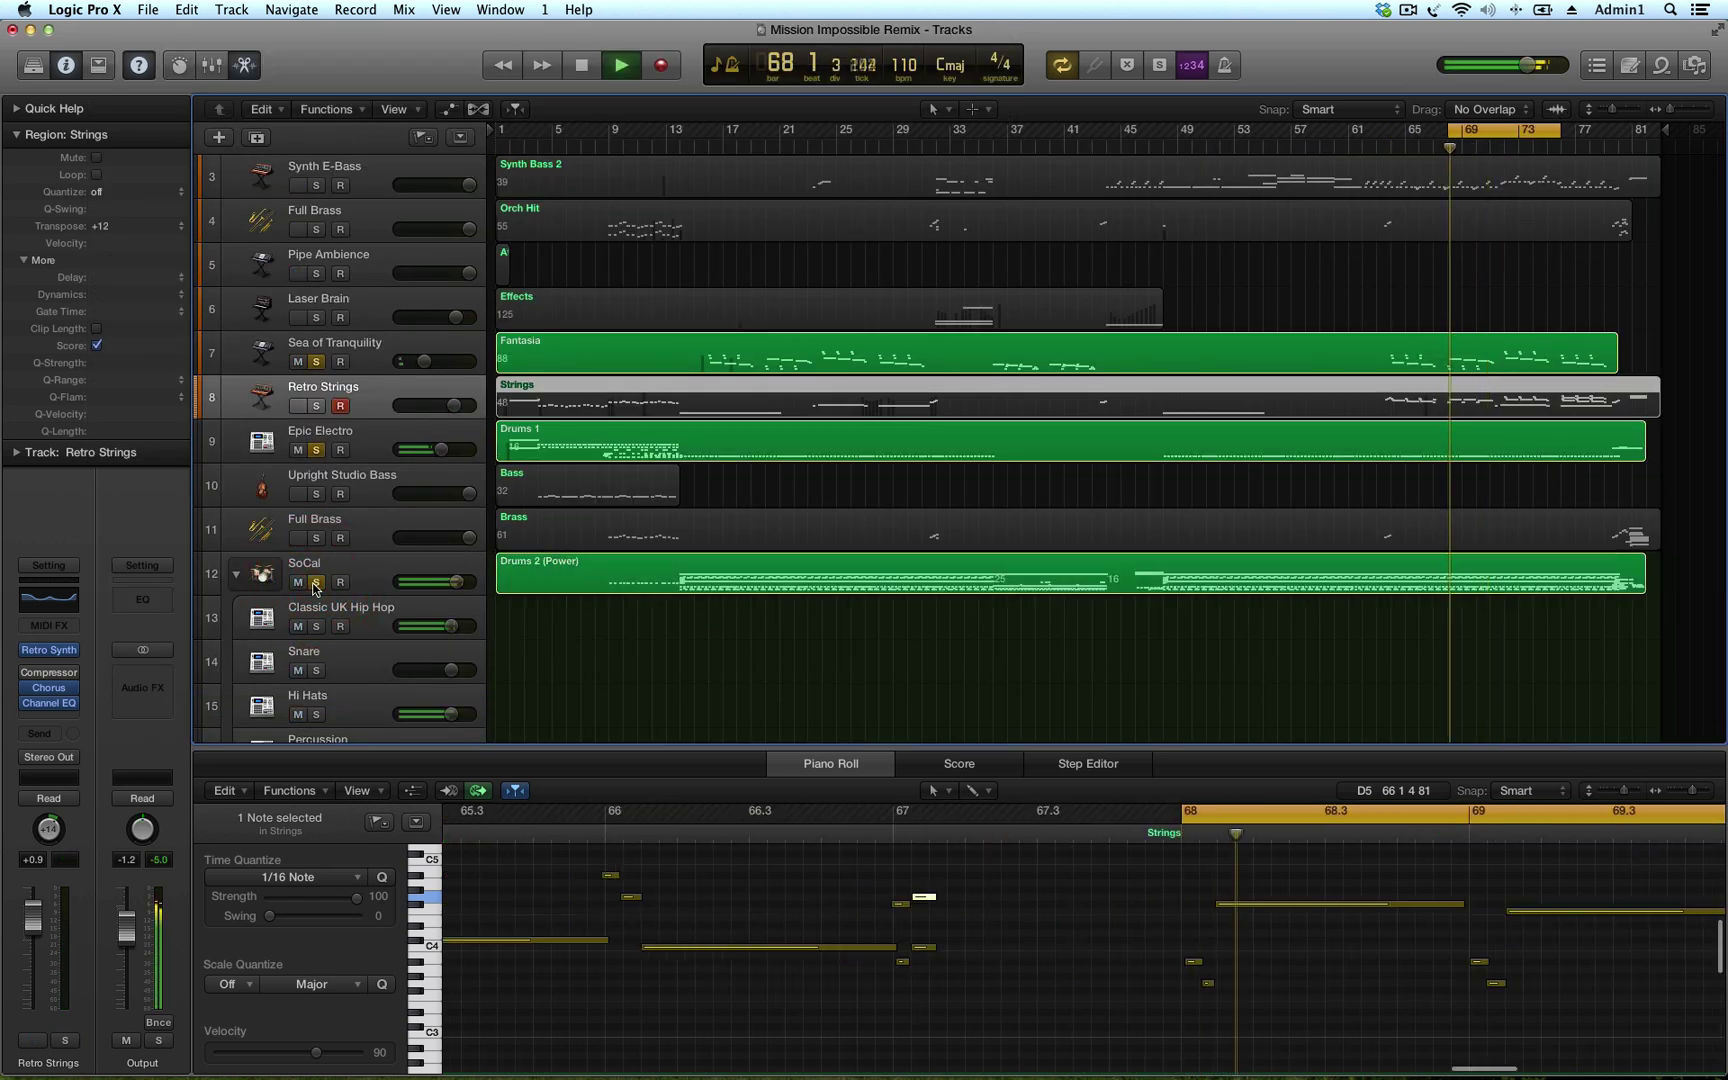
scroll(432, 236, "up", 2)
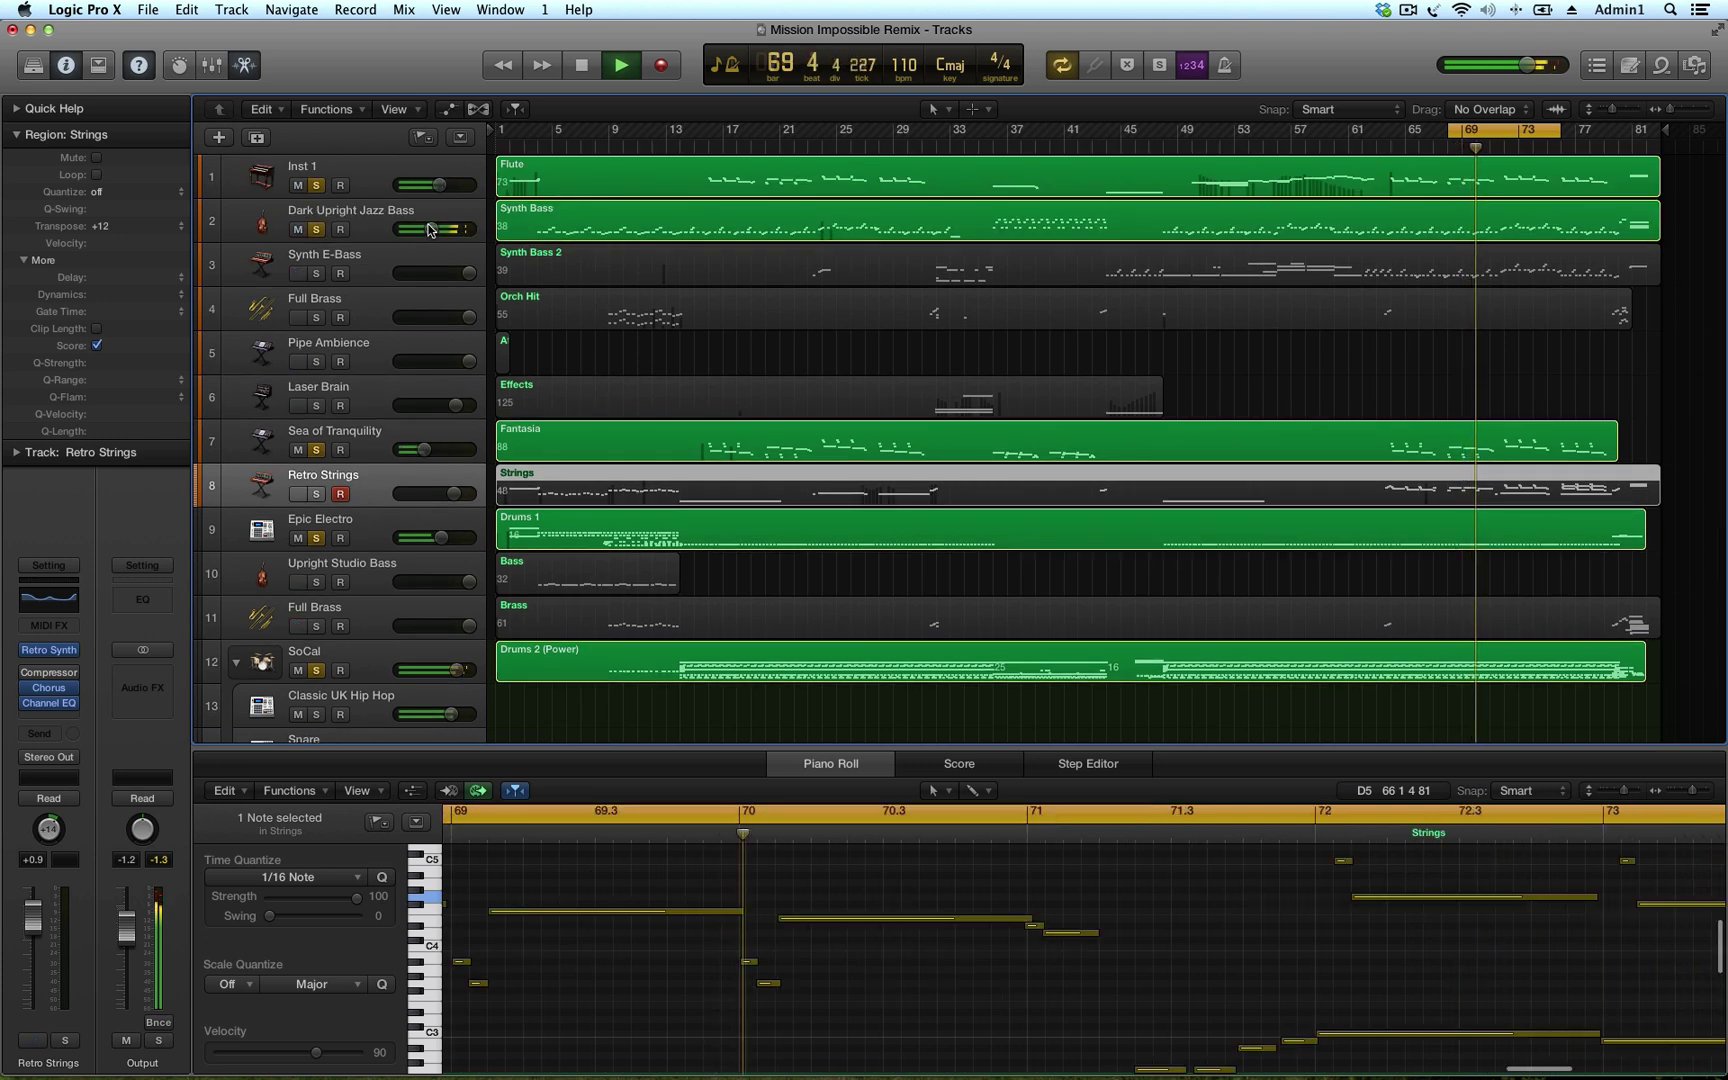
Open Inst 1's Vintage B3 organ, increase its distortion drive during playback, and move the plug-in window clear of the track volumes
left_click(366, 188)
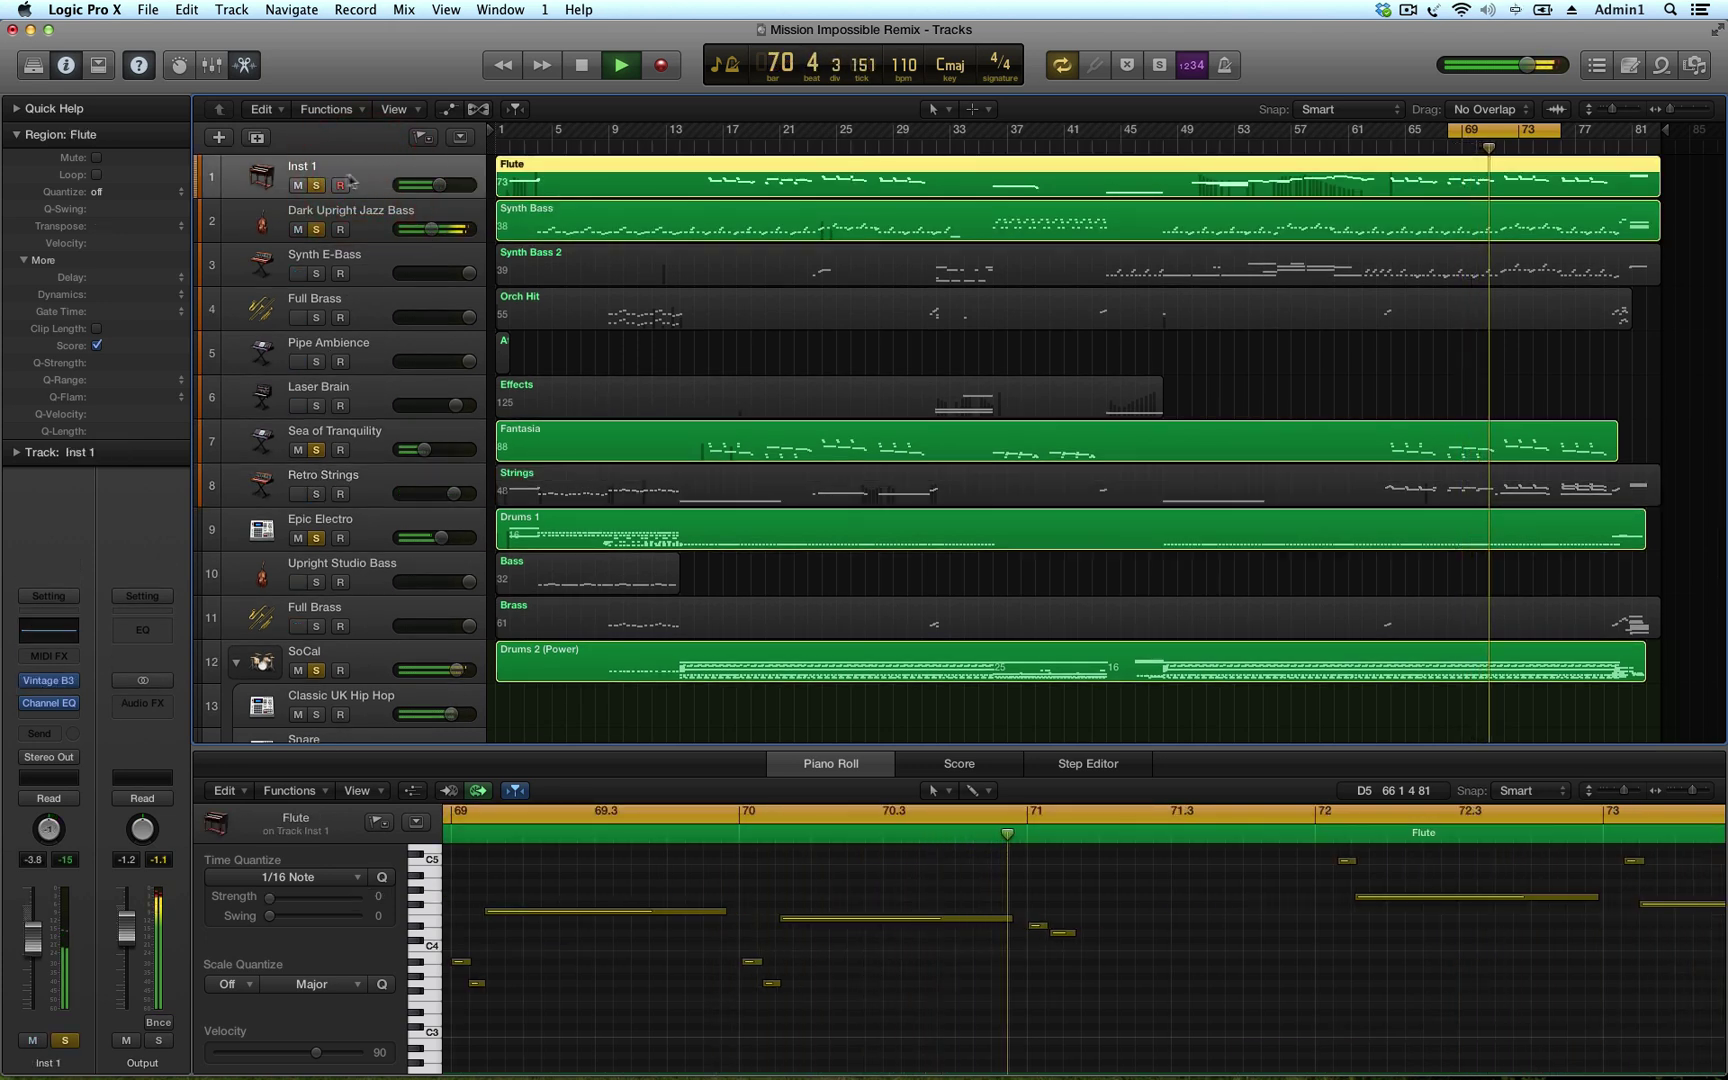
left_click(50, 681)
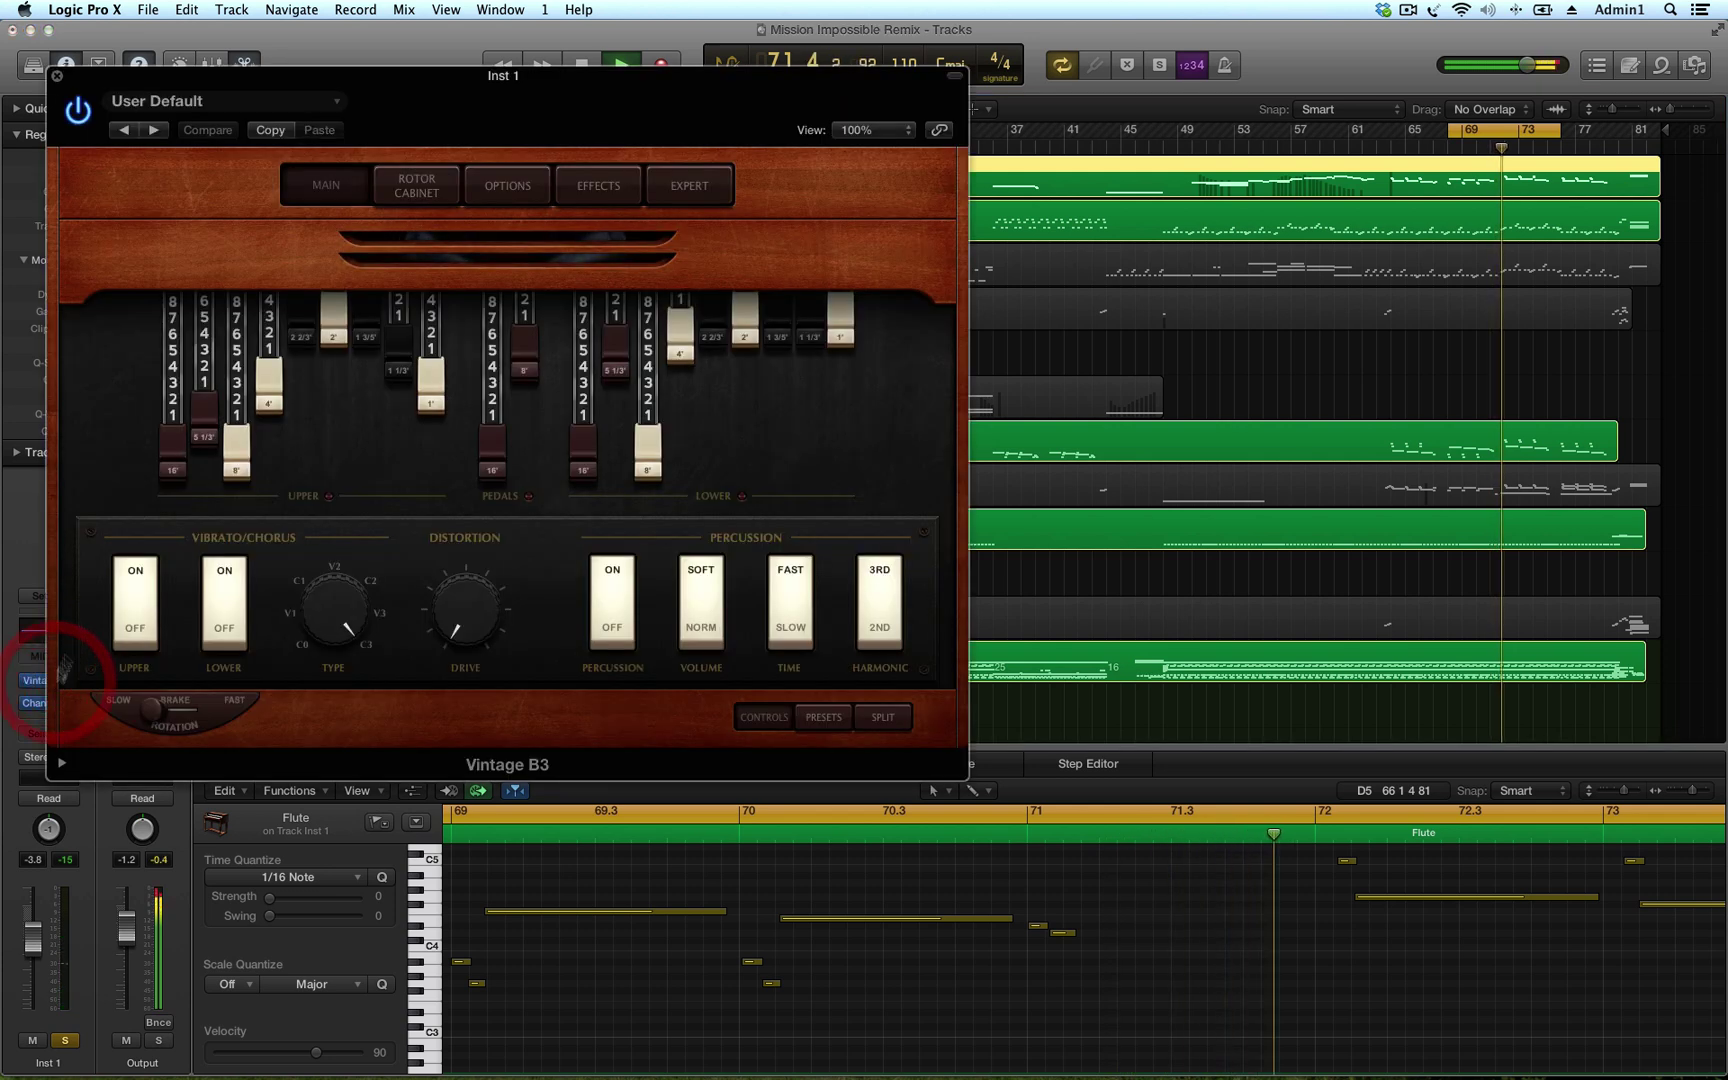
left_click_drag(447, 118, 814, 158)
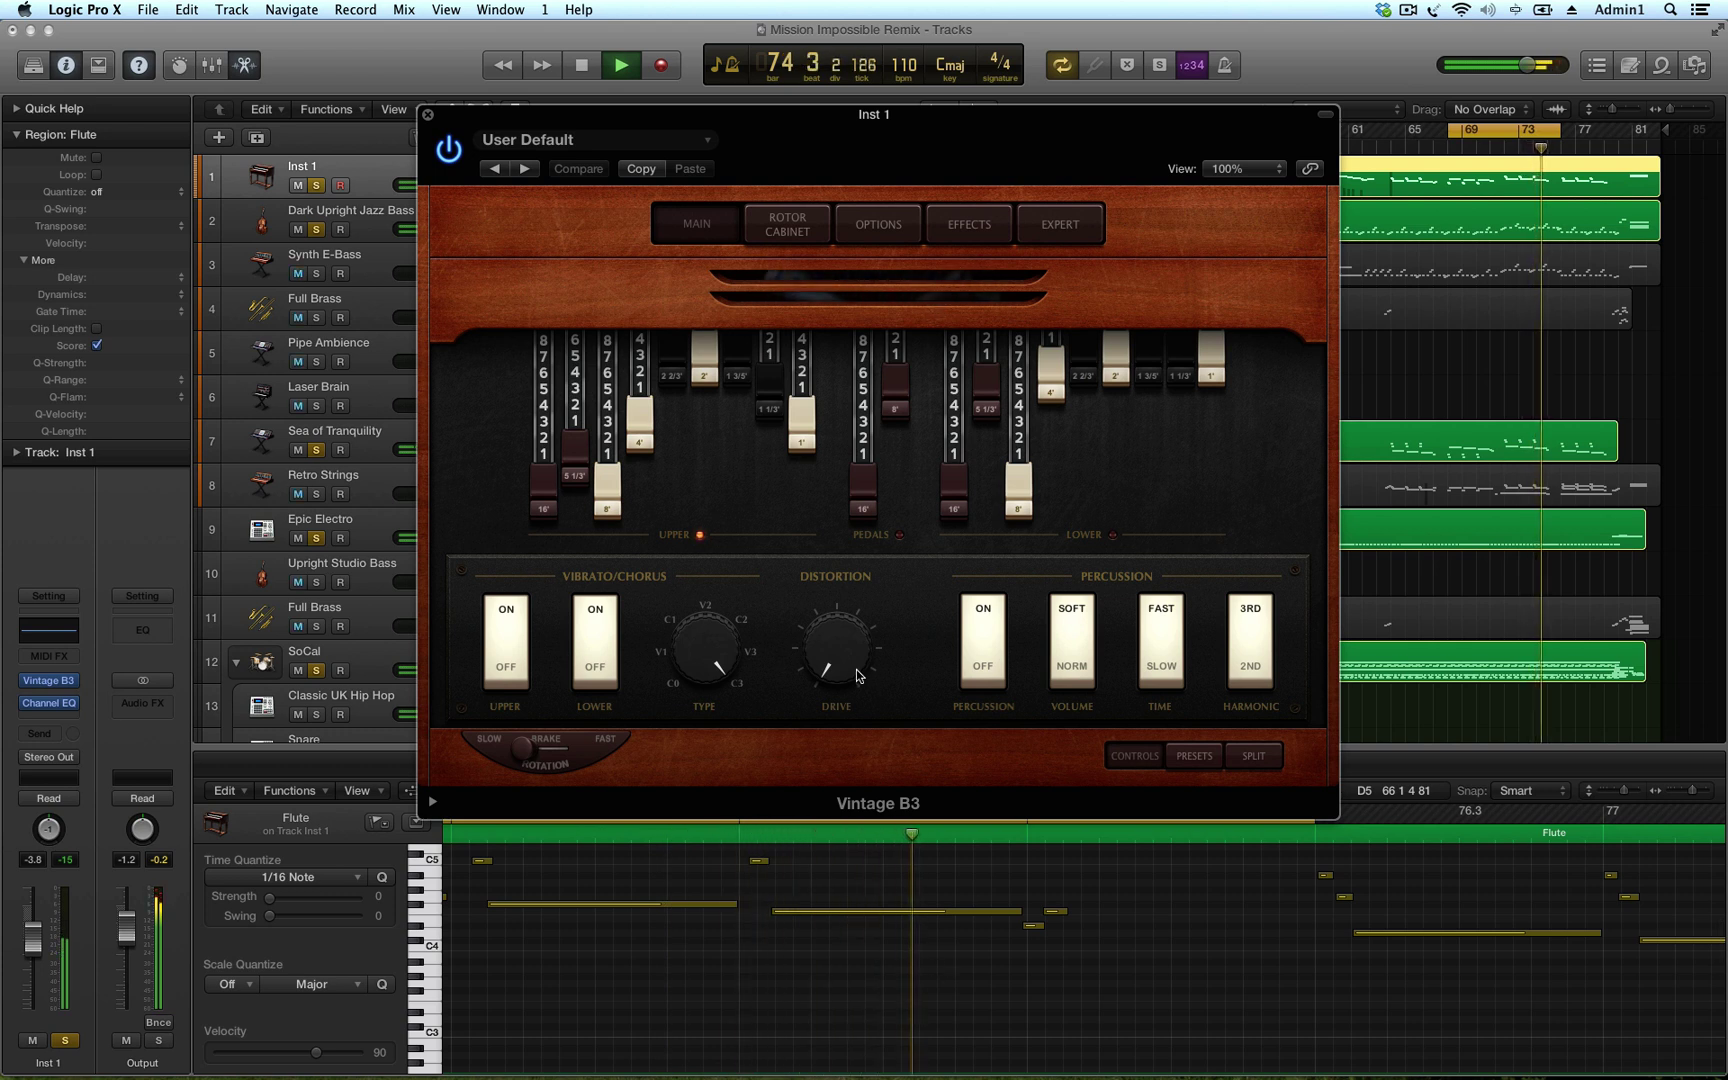
mouse_move(836, 640)
left_mouse_down()
mouse_move(838, 587)
mouse_move(834, 603)
left_mouse_up()
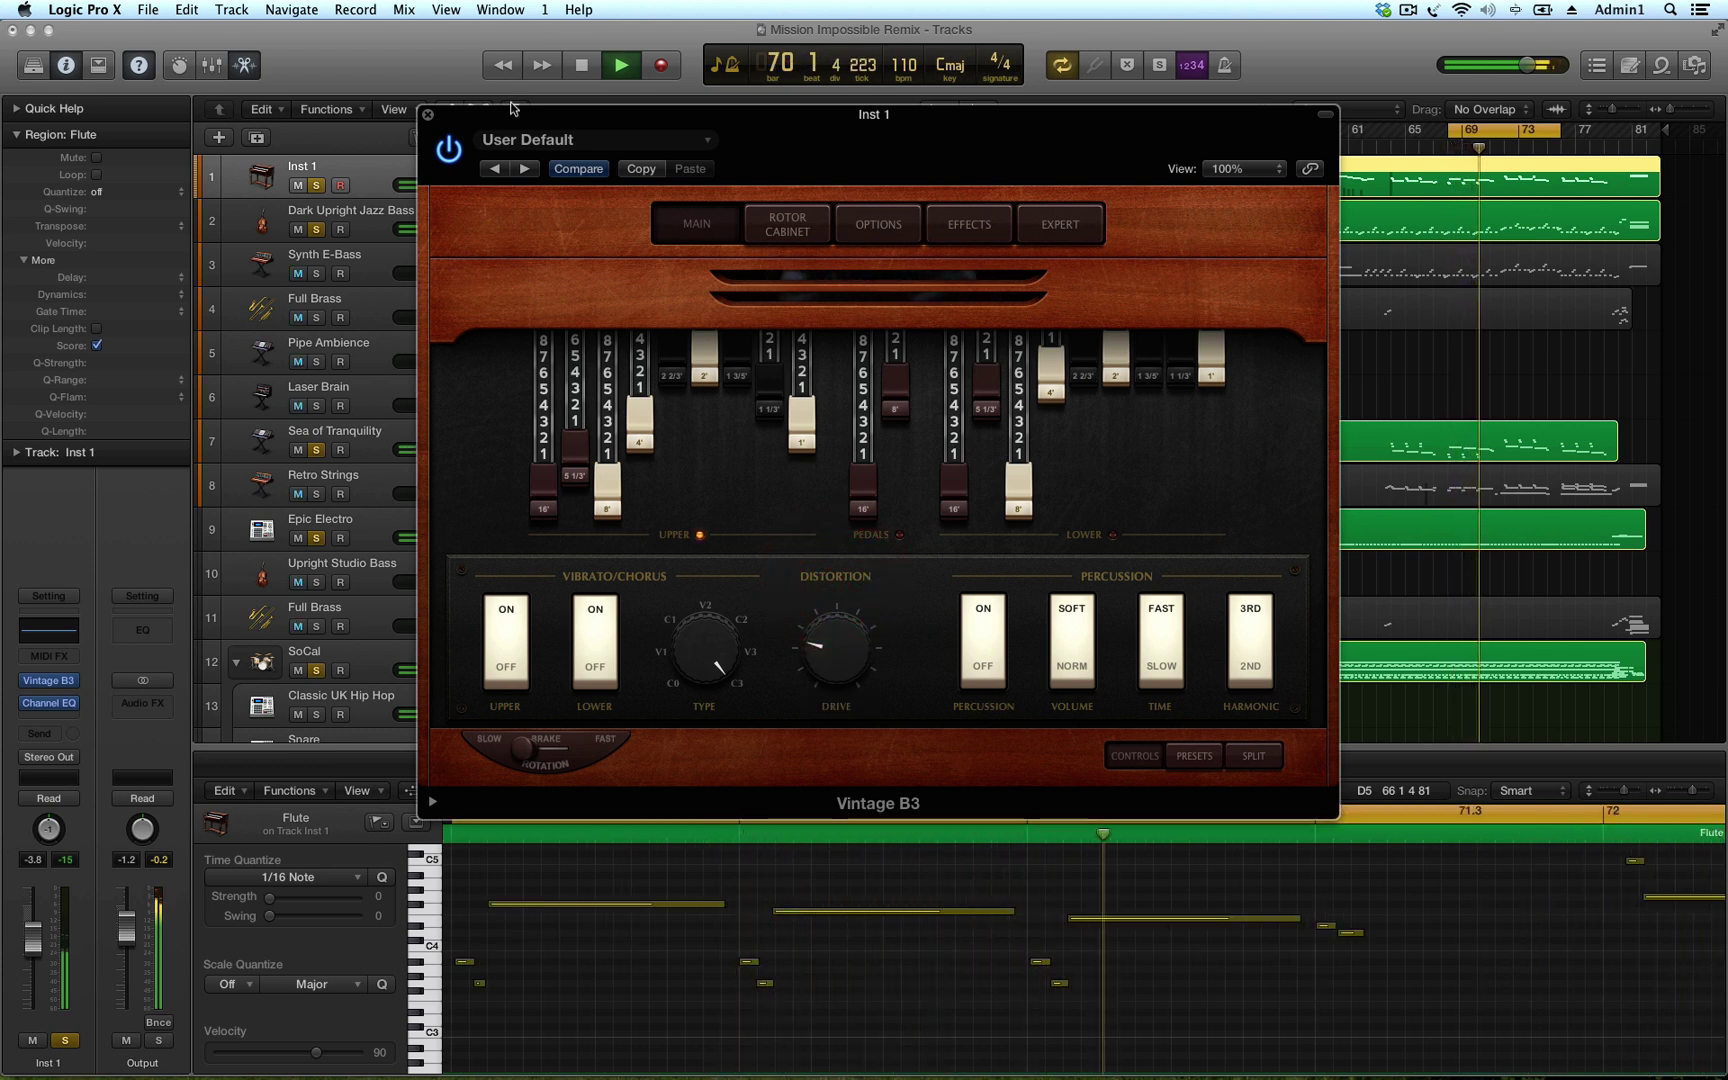
left_click_drag(510, 114, 752, 325)
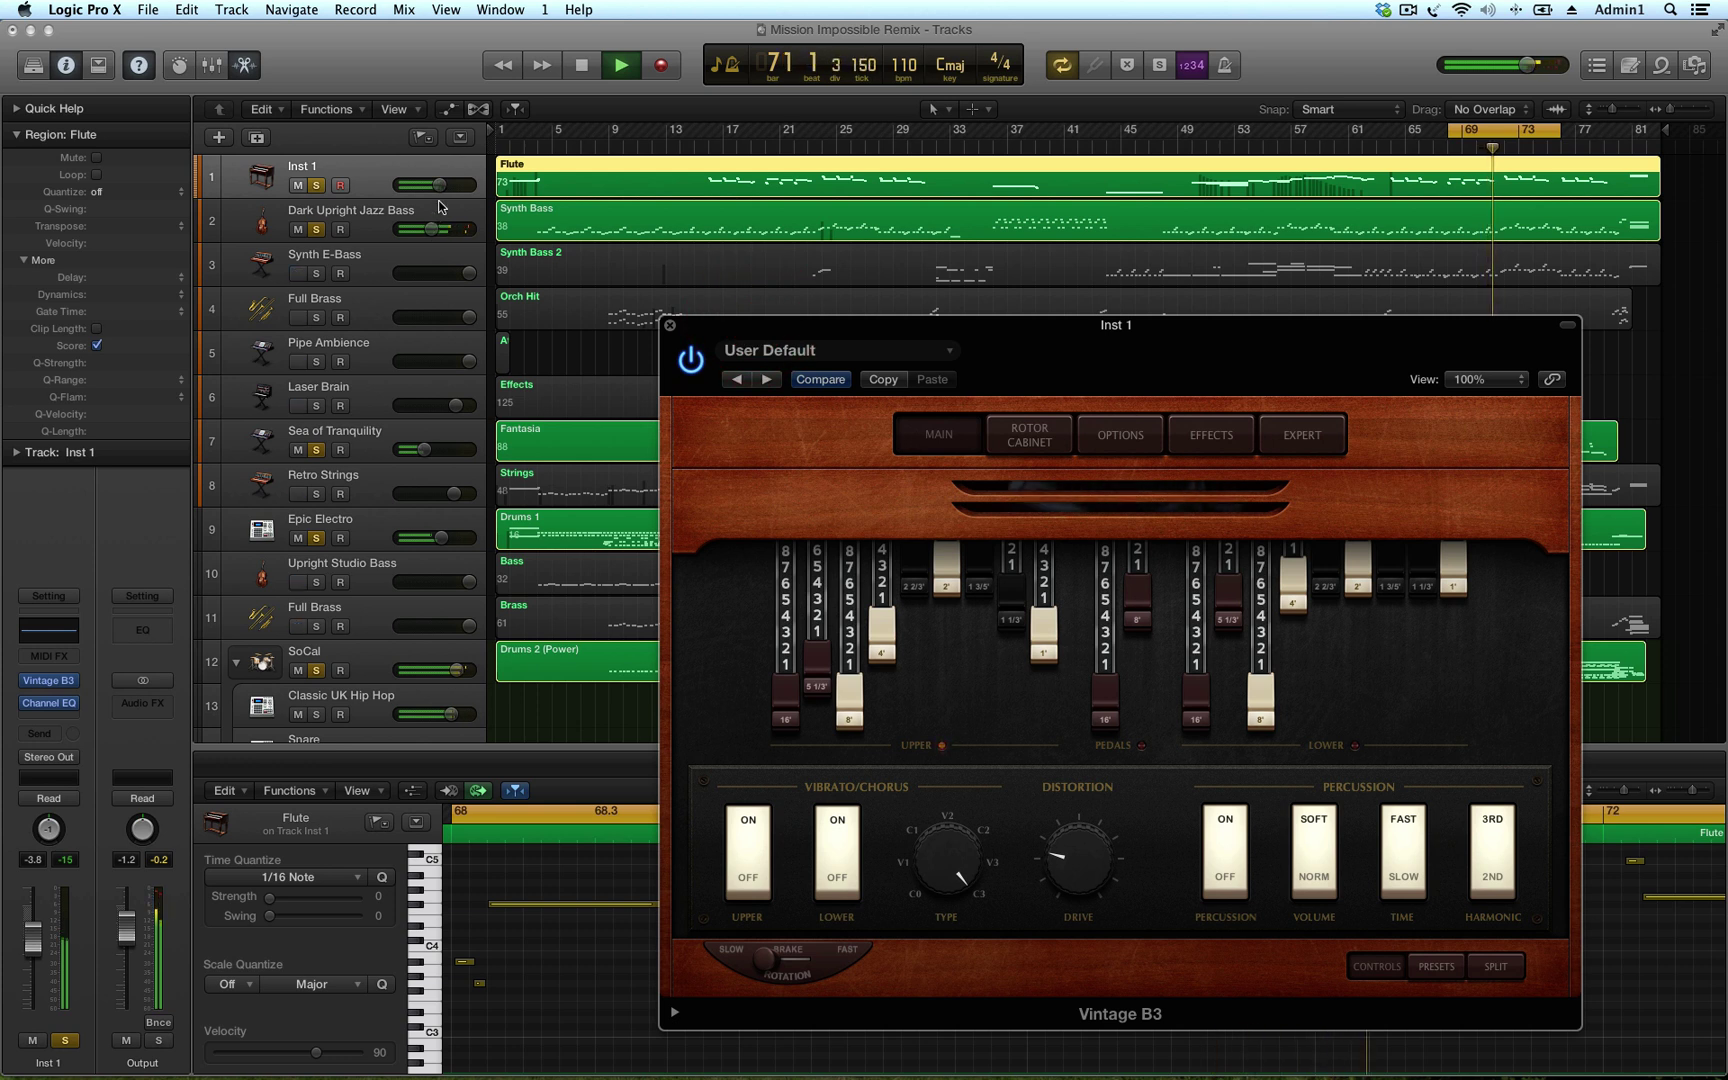
Raise Inst 1's volume to about -1.4 dB and lower the output level to about -2.6 dB during playback
mouse_move(440, 185)
left_mouse_down()
mouse_move(449, 206)
mouse_move(453, 186)
left_mouse_up()
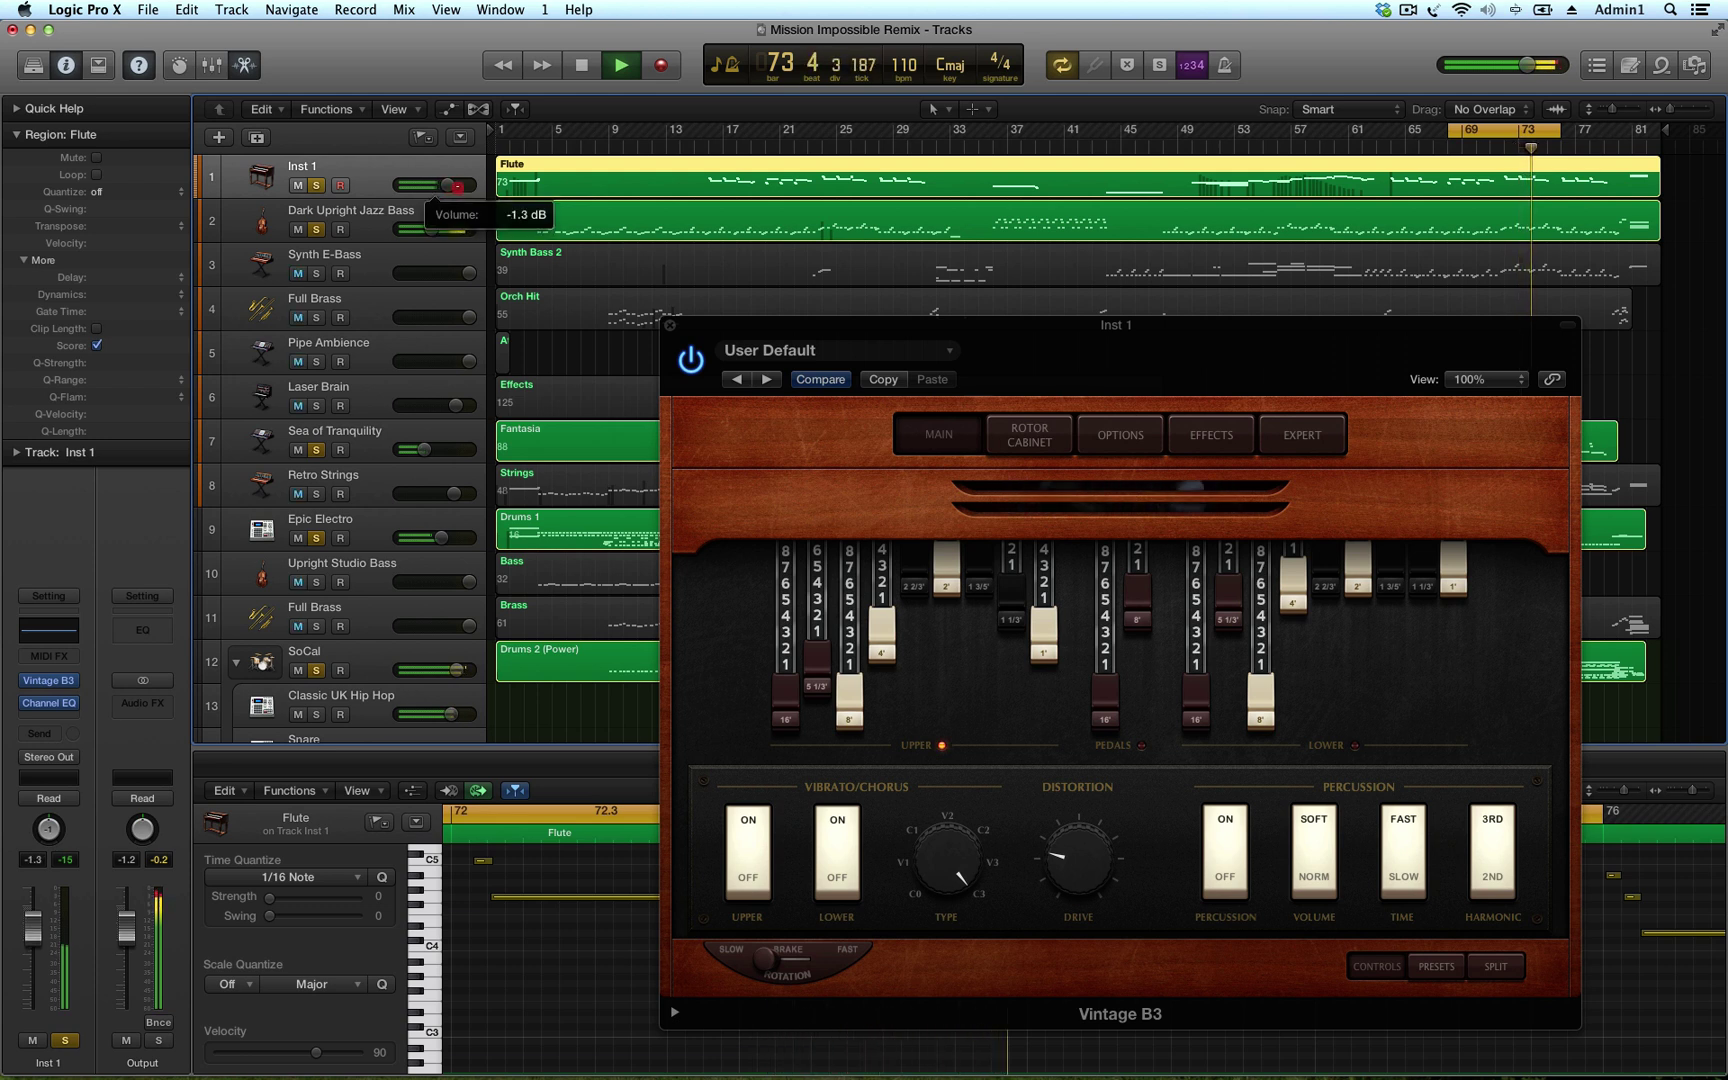
left_click_drag(461, 185, 458, 185)
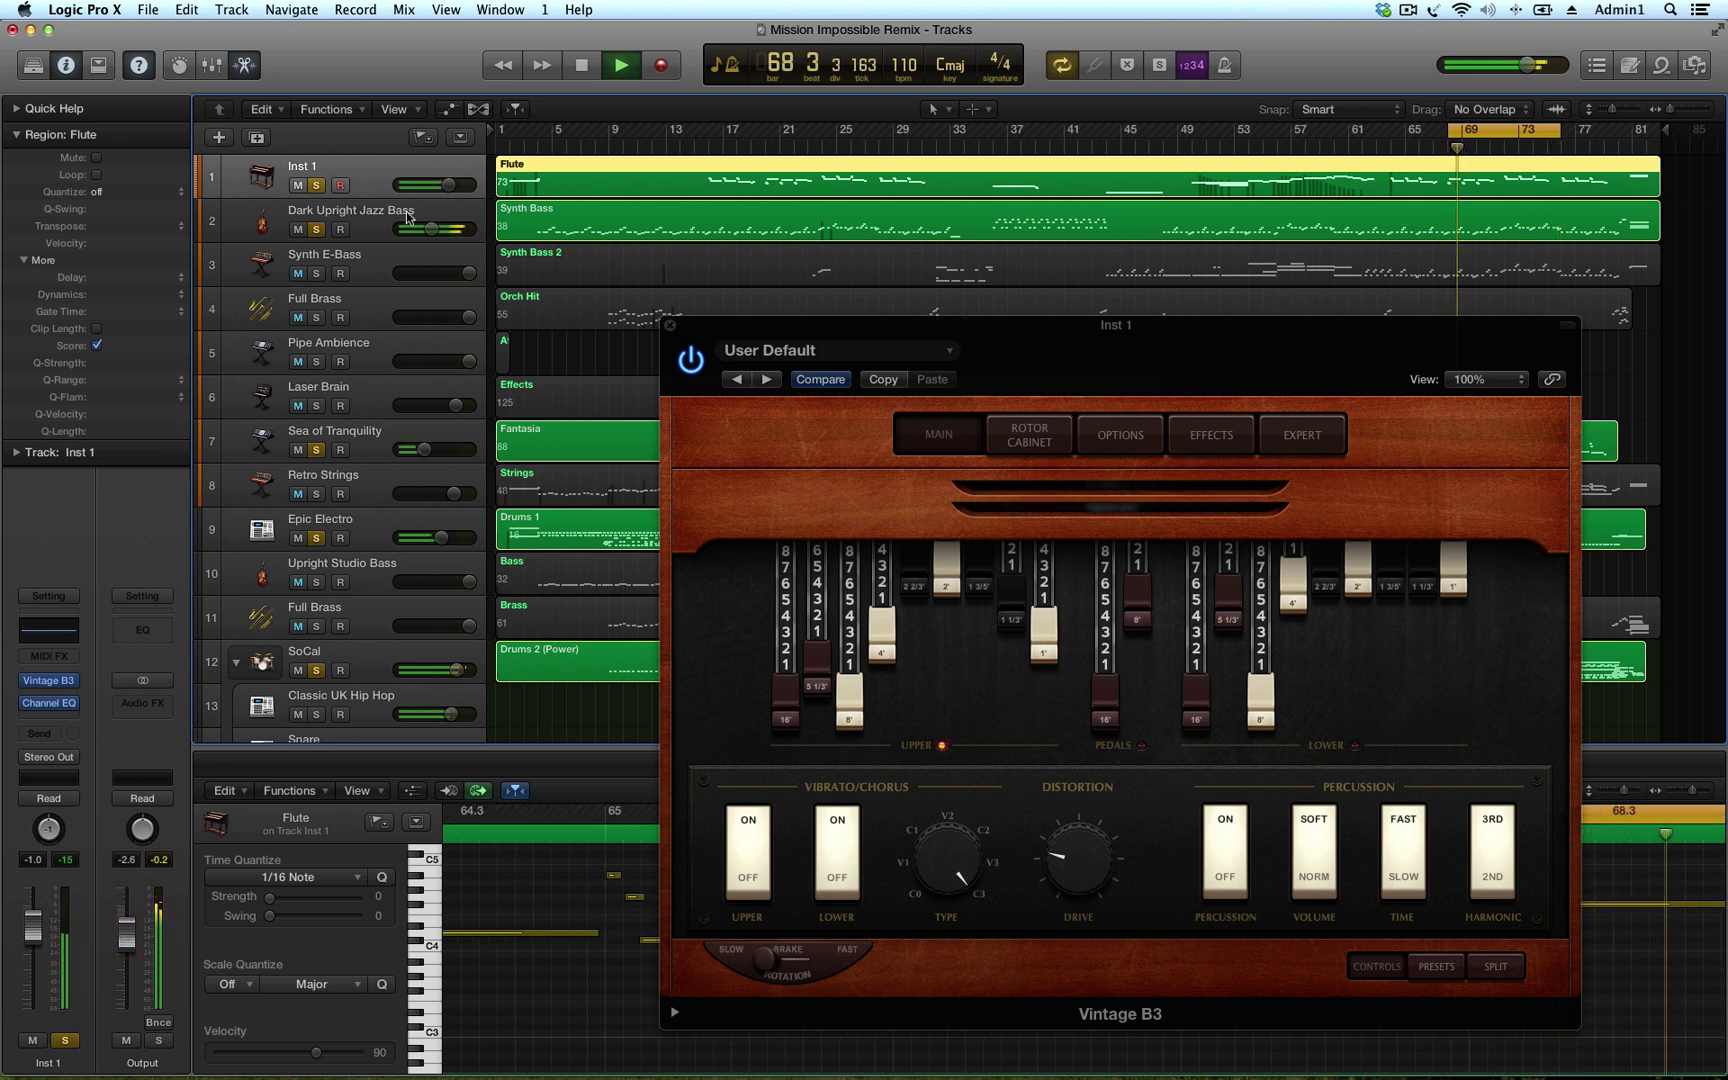
left_click(452, 185)
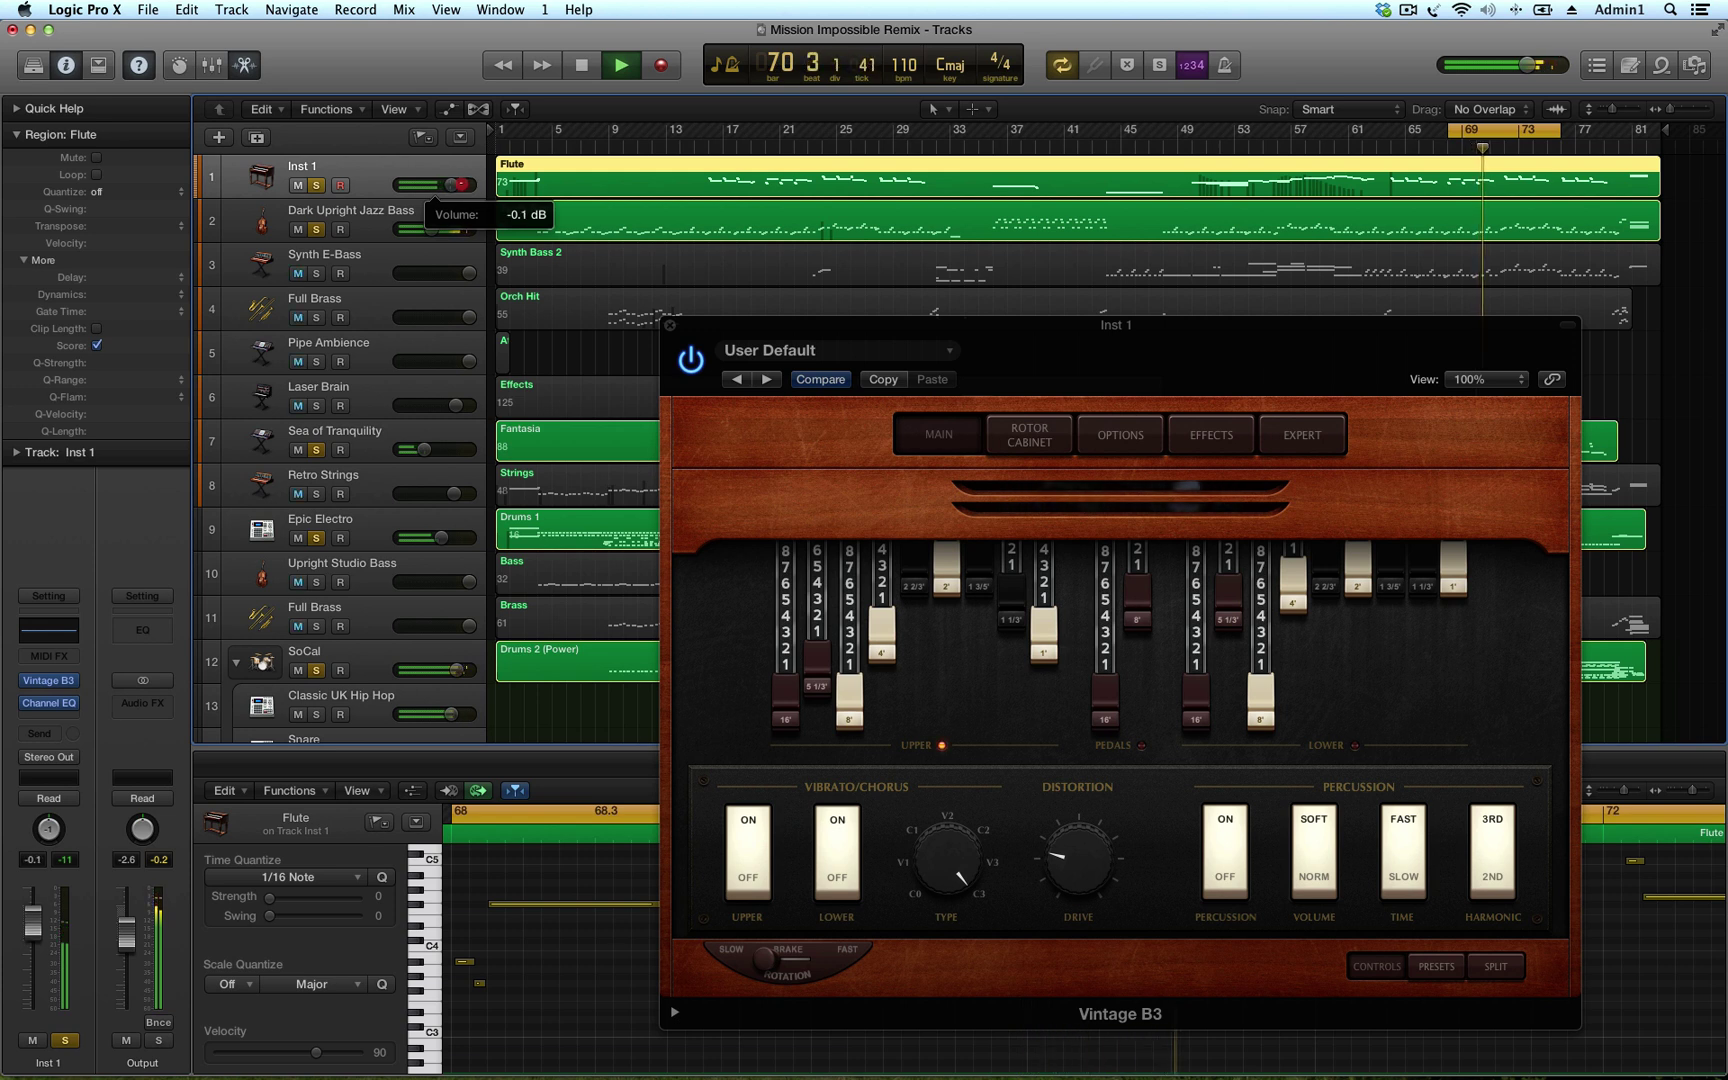
left_click_drag(447, 185, 447, 185)
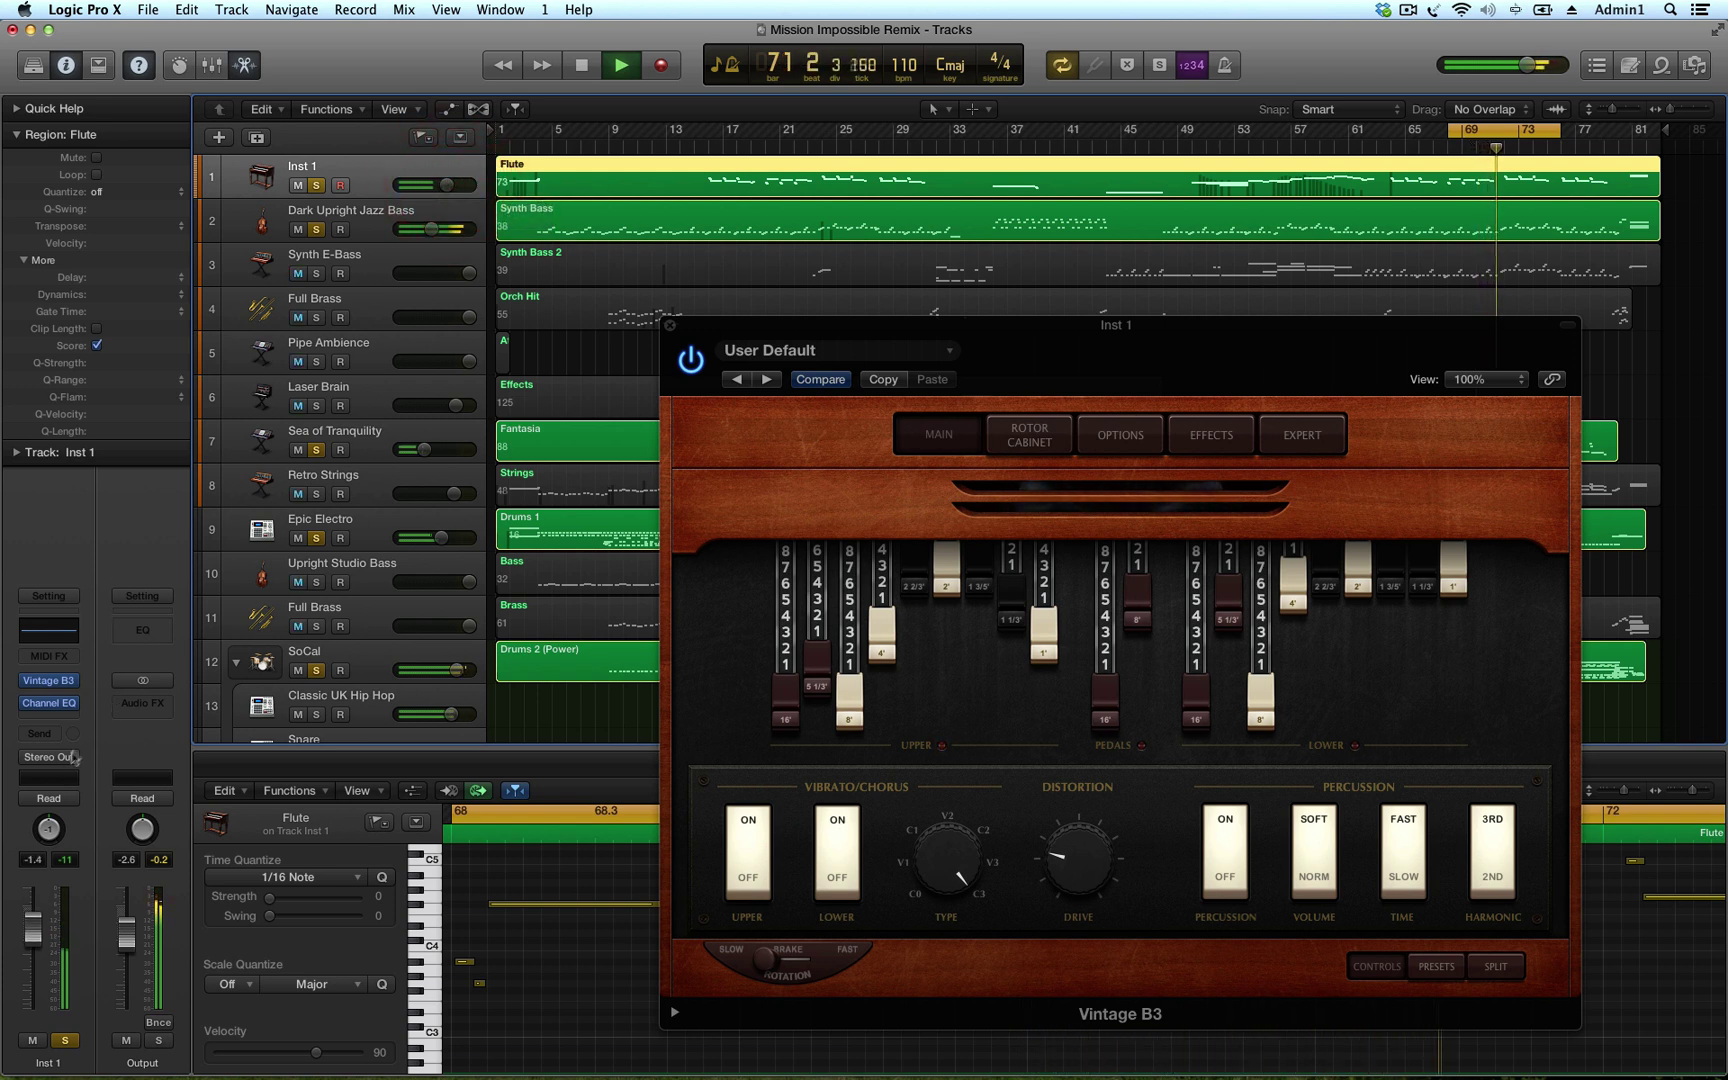
Add a send from Inst 1 to Bus 1 (Small Hall/1.6s Short Vocal Hall)
left_click(72, 738)
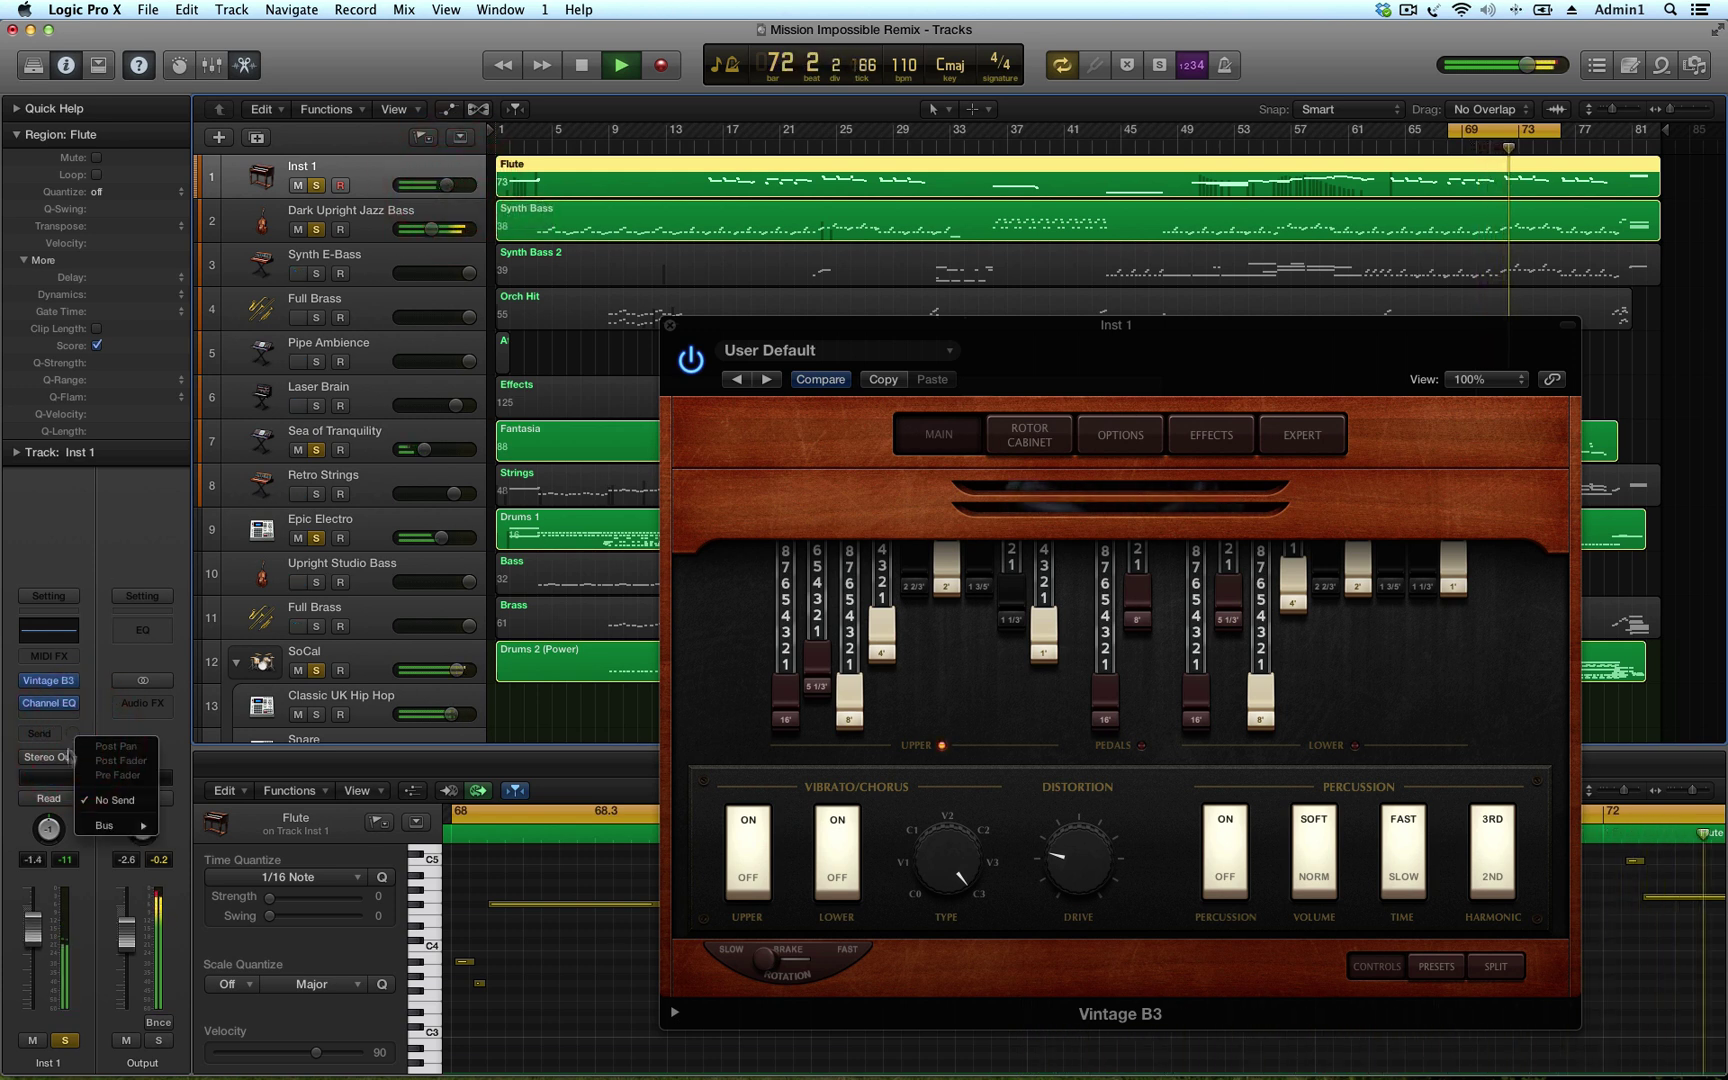
mouse_move(108, 827)
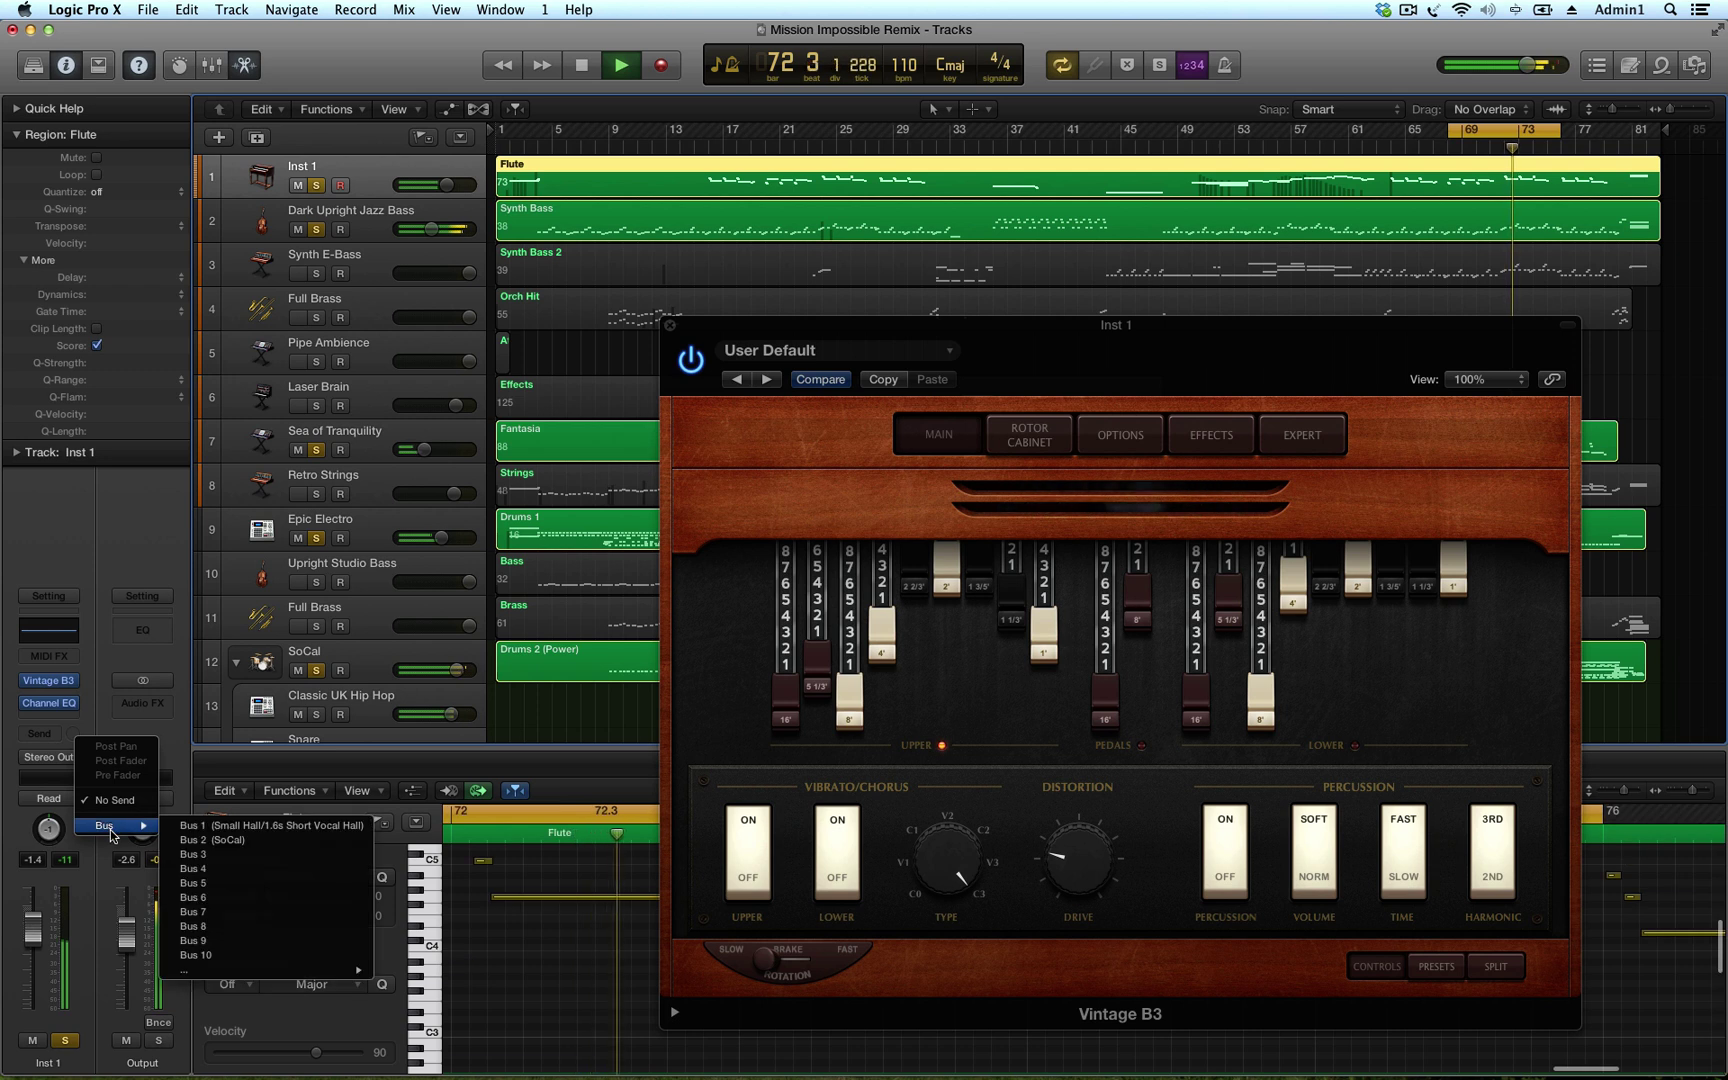
left_click(272, 832)
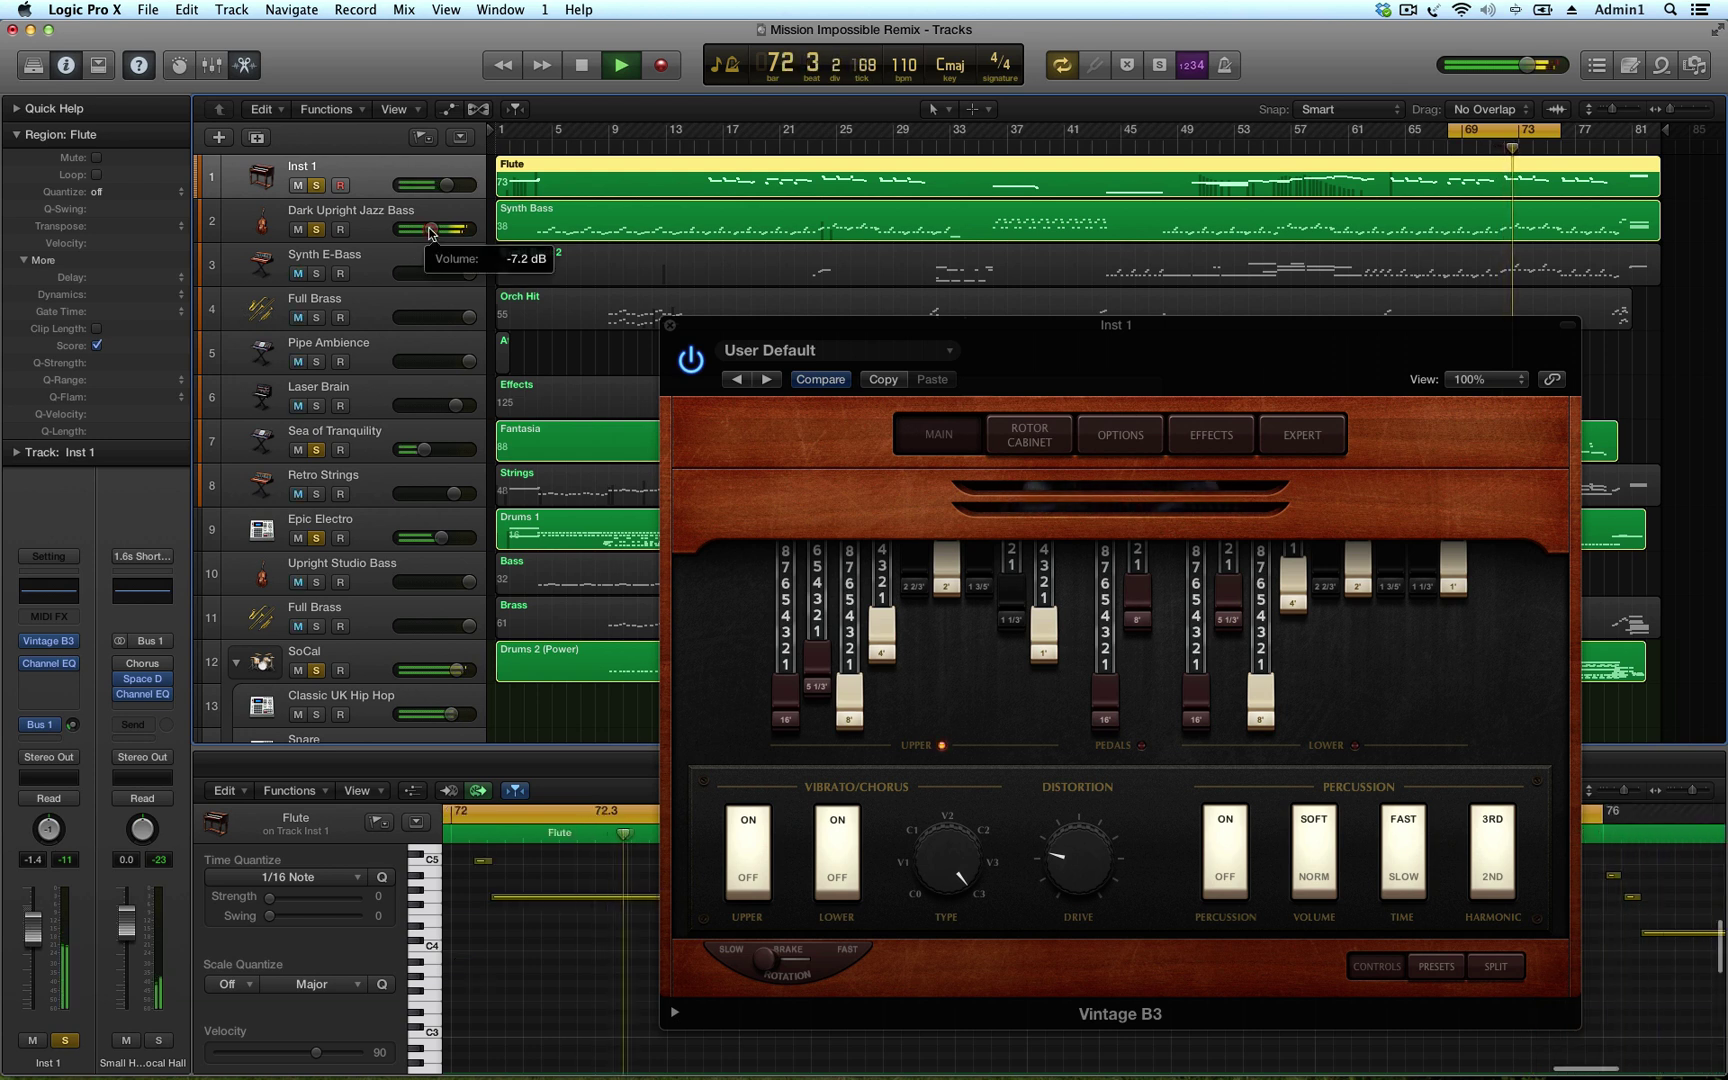
Lower Inst 1's volume to about -1.6 dB and rename the track BAOrgan
left_click(447, 186)
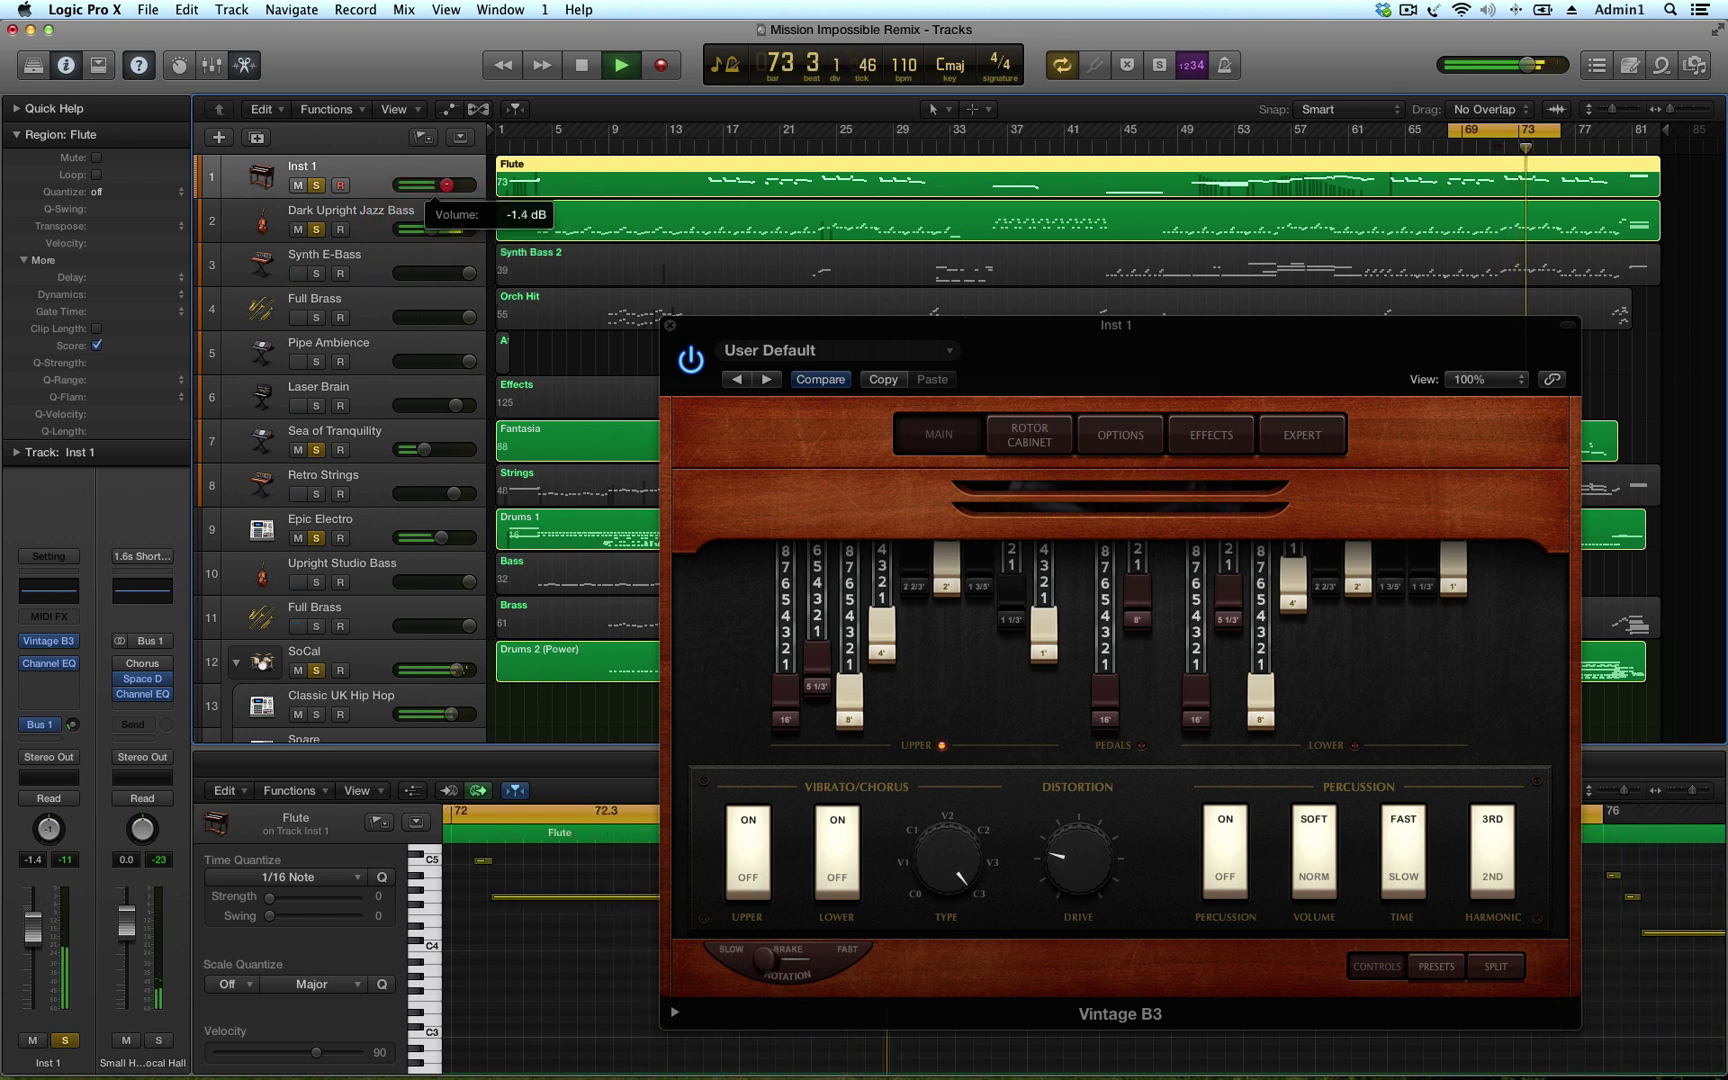
left_click_drag(443, 186, 445, 186)
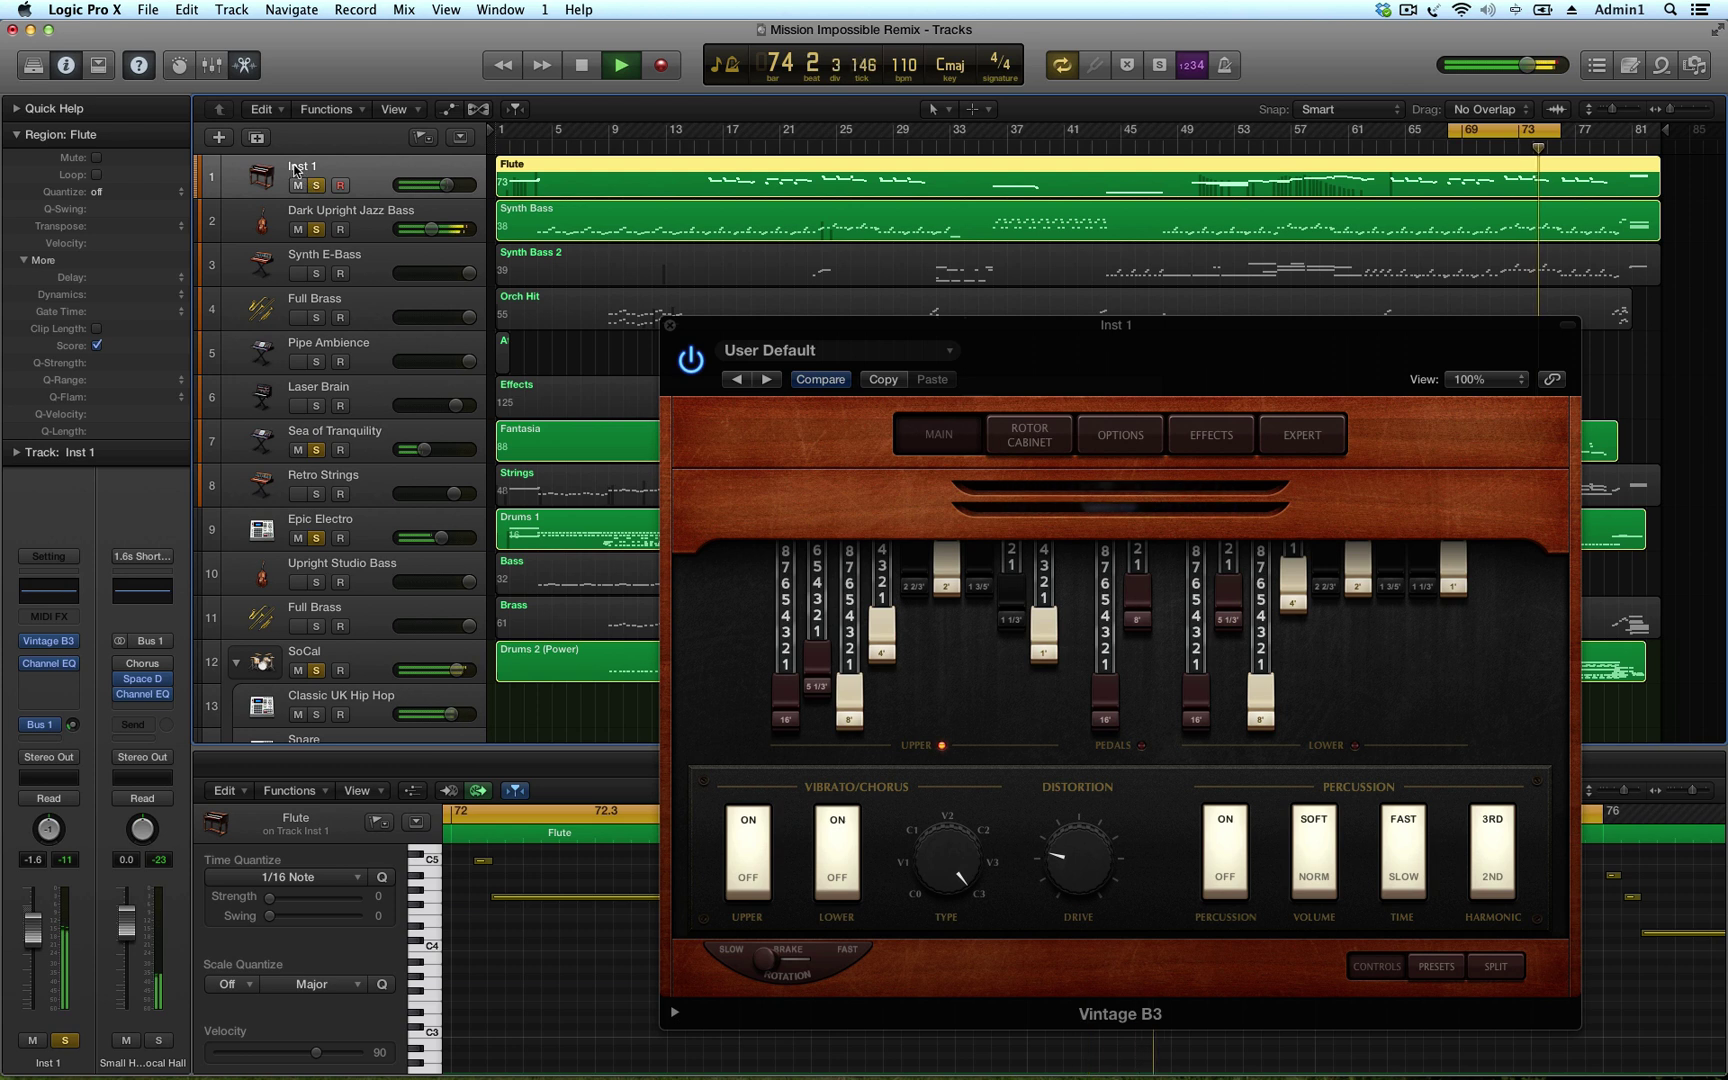
double_click(296, 169)
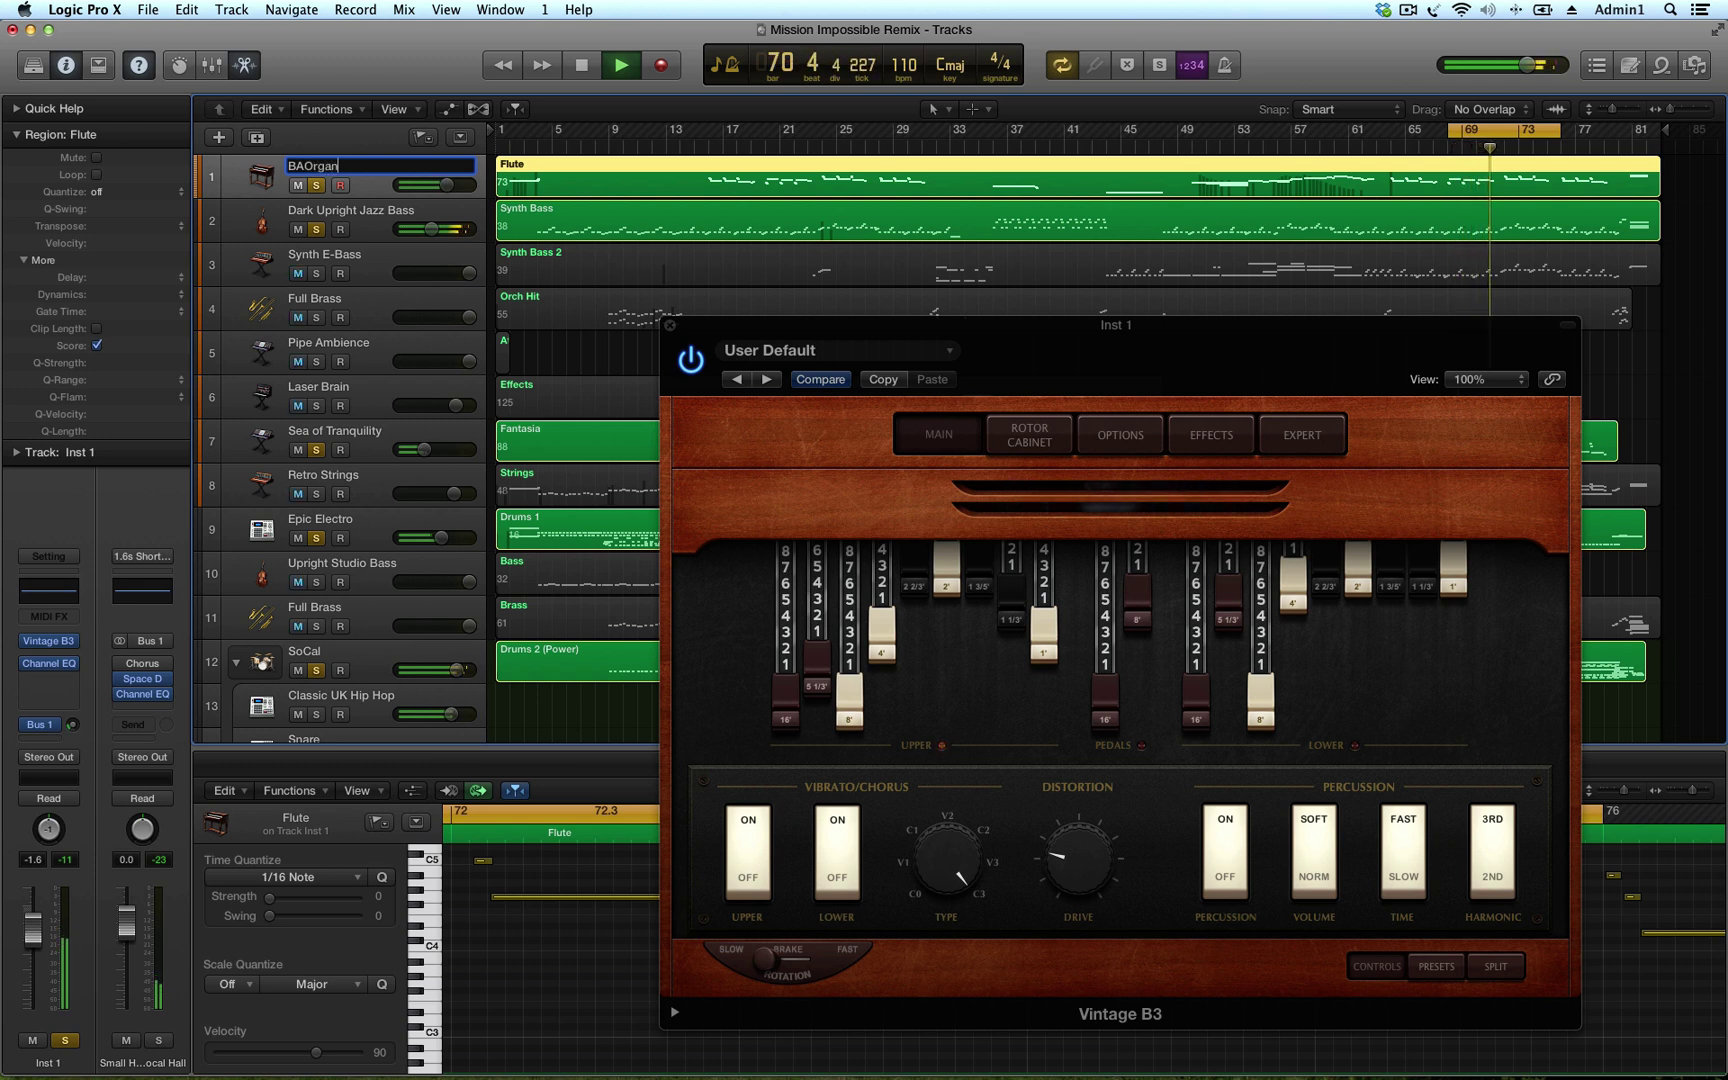
key("Return")
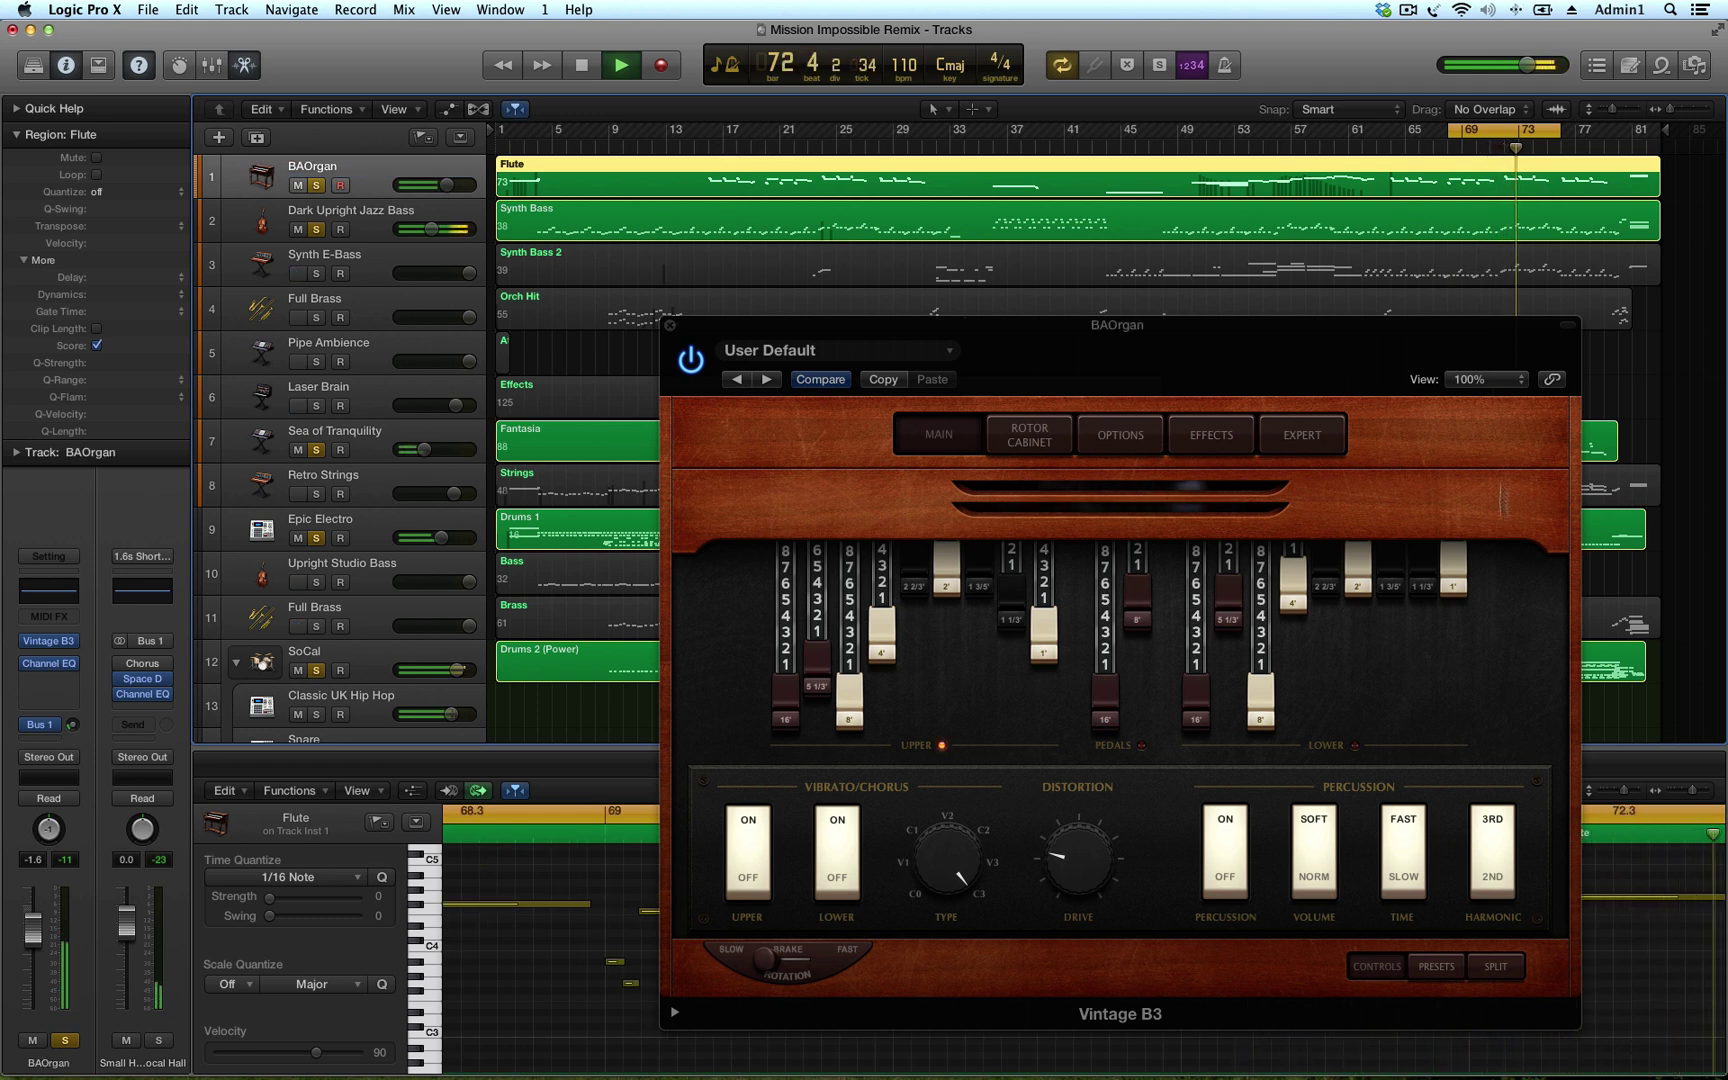
Extend the start of the cycle range back to bar 61 and audition that section
key("space")
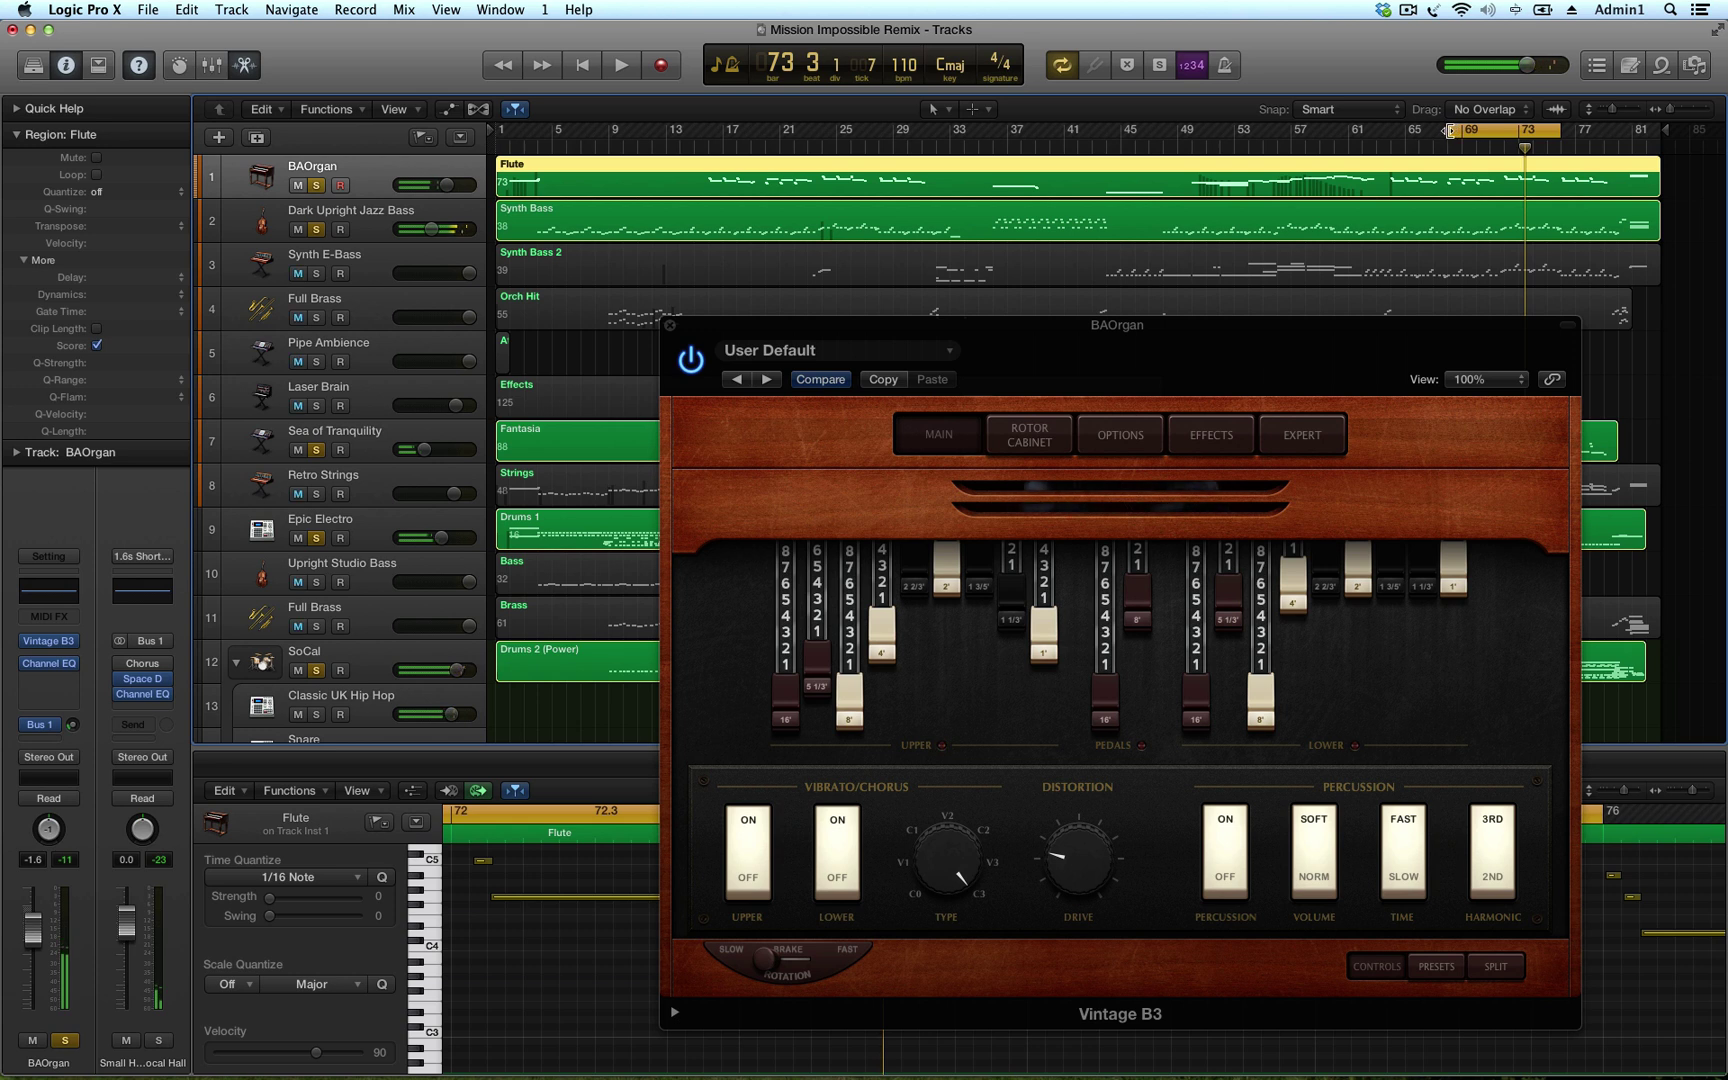
left_click_drag(1450, 131, 1354, 131)
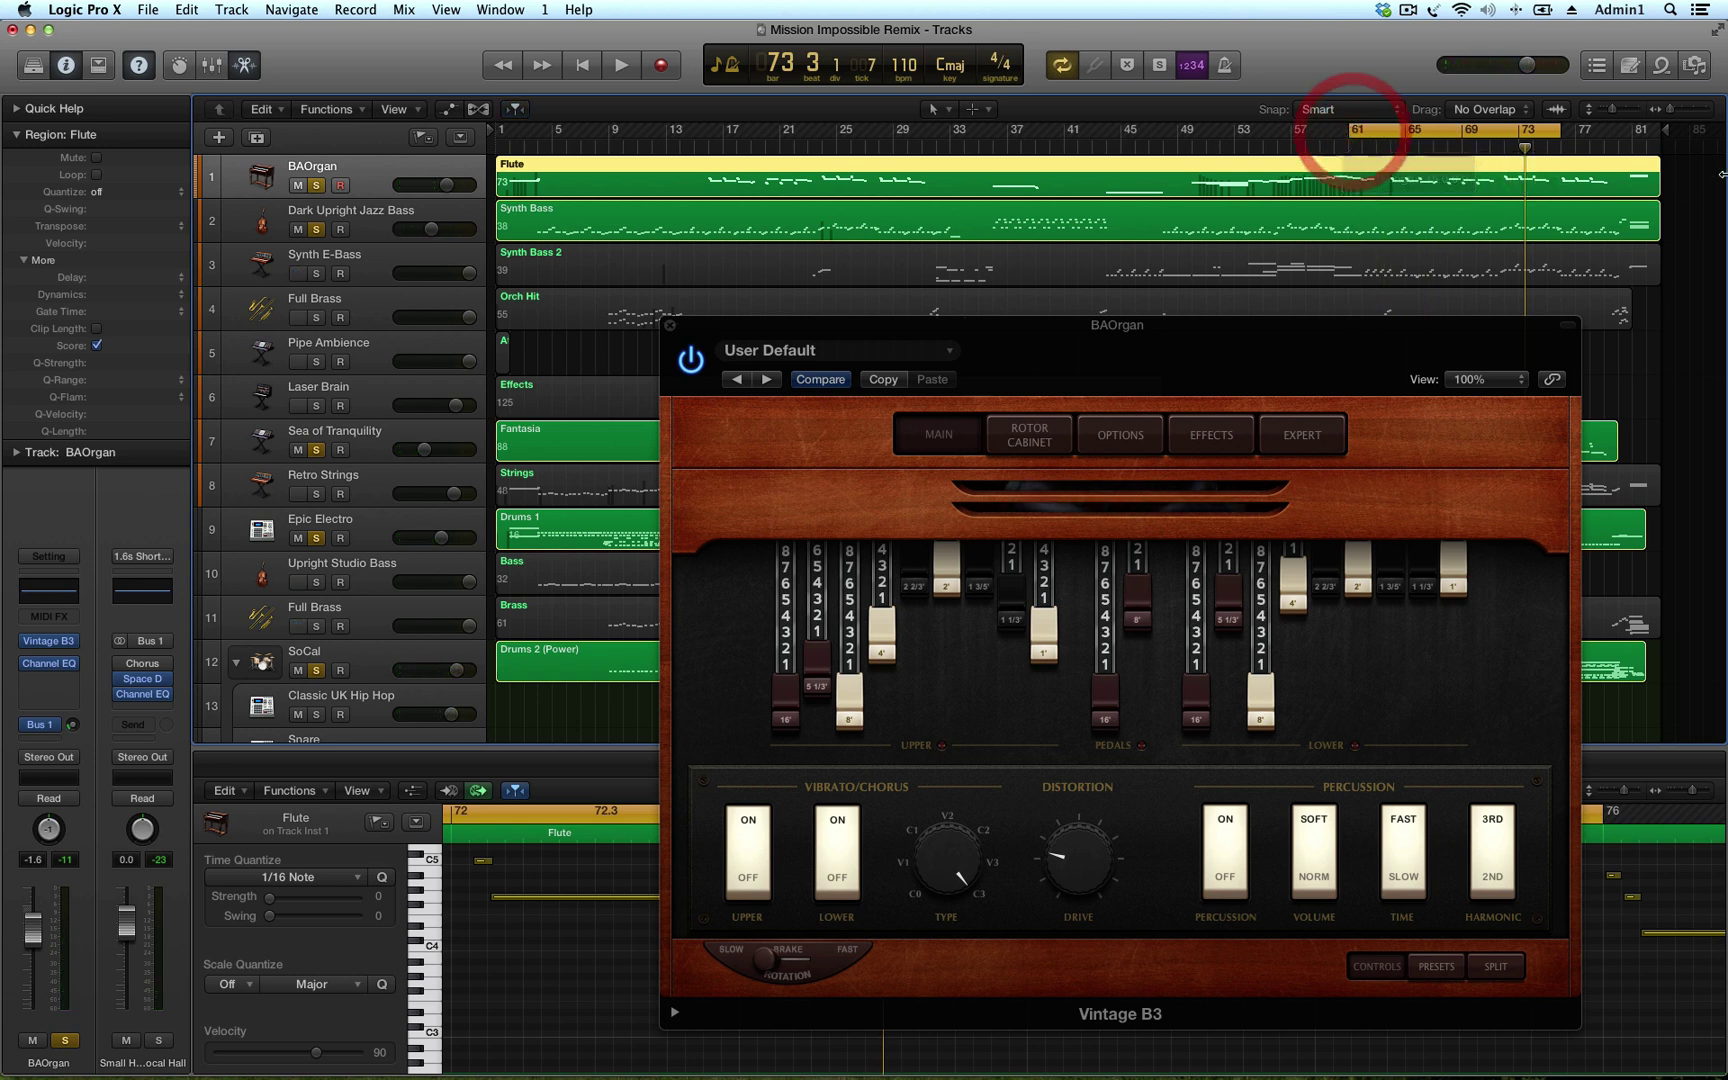
key("space")
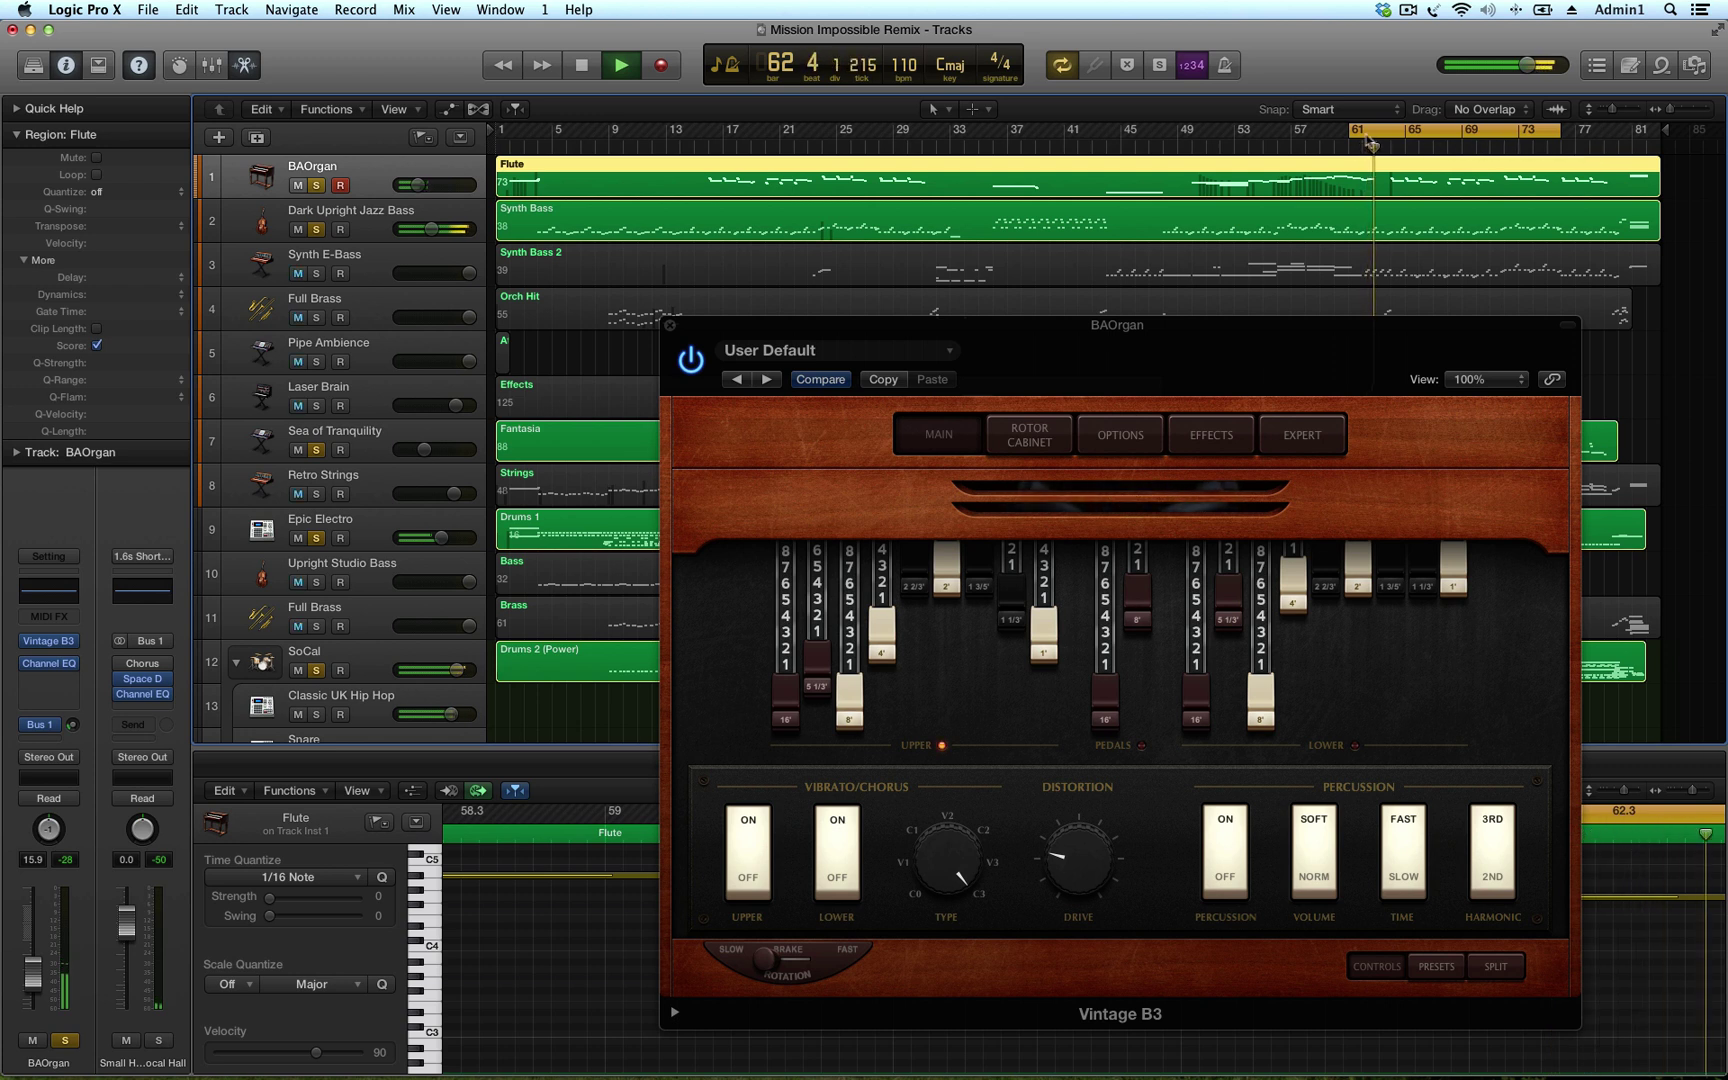
key("space")
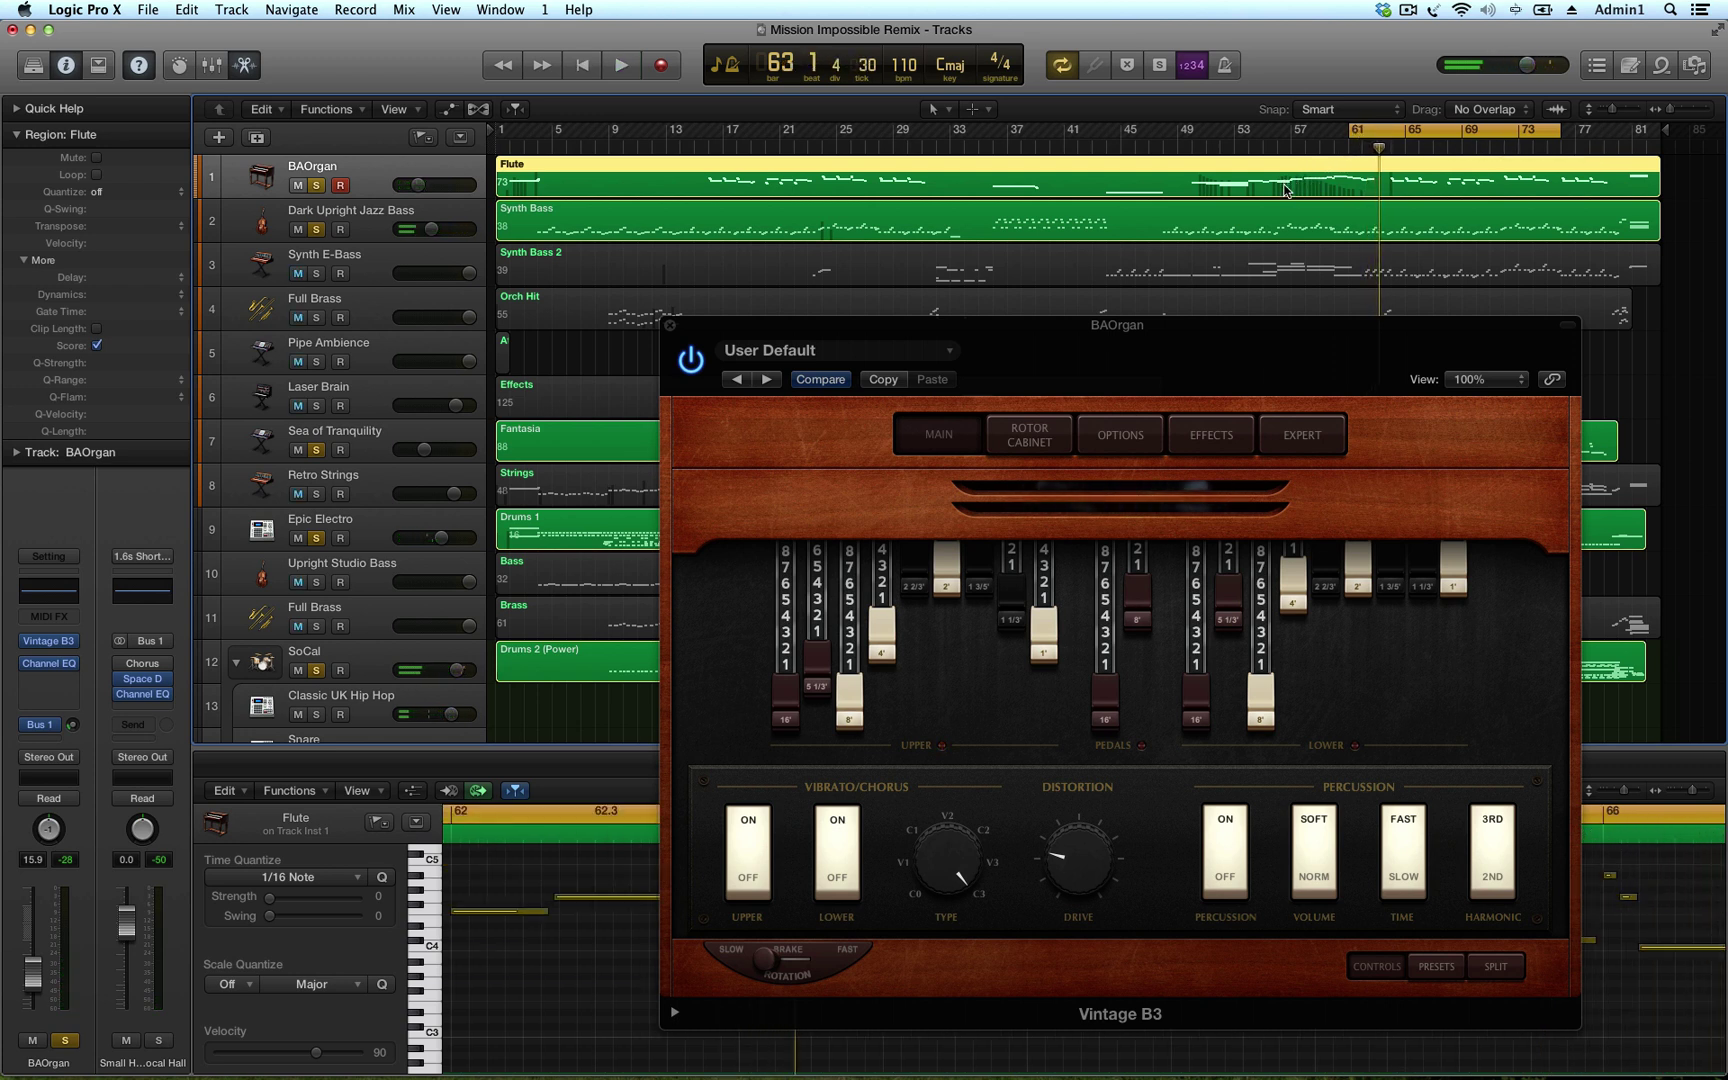
left_click(1284, 187)
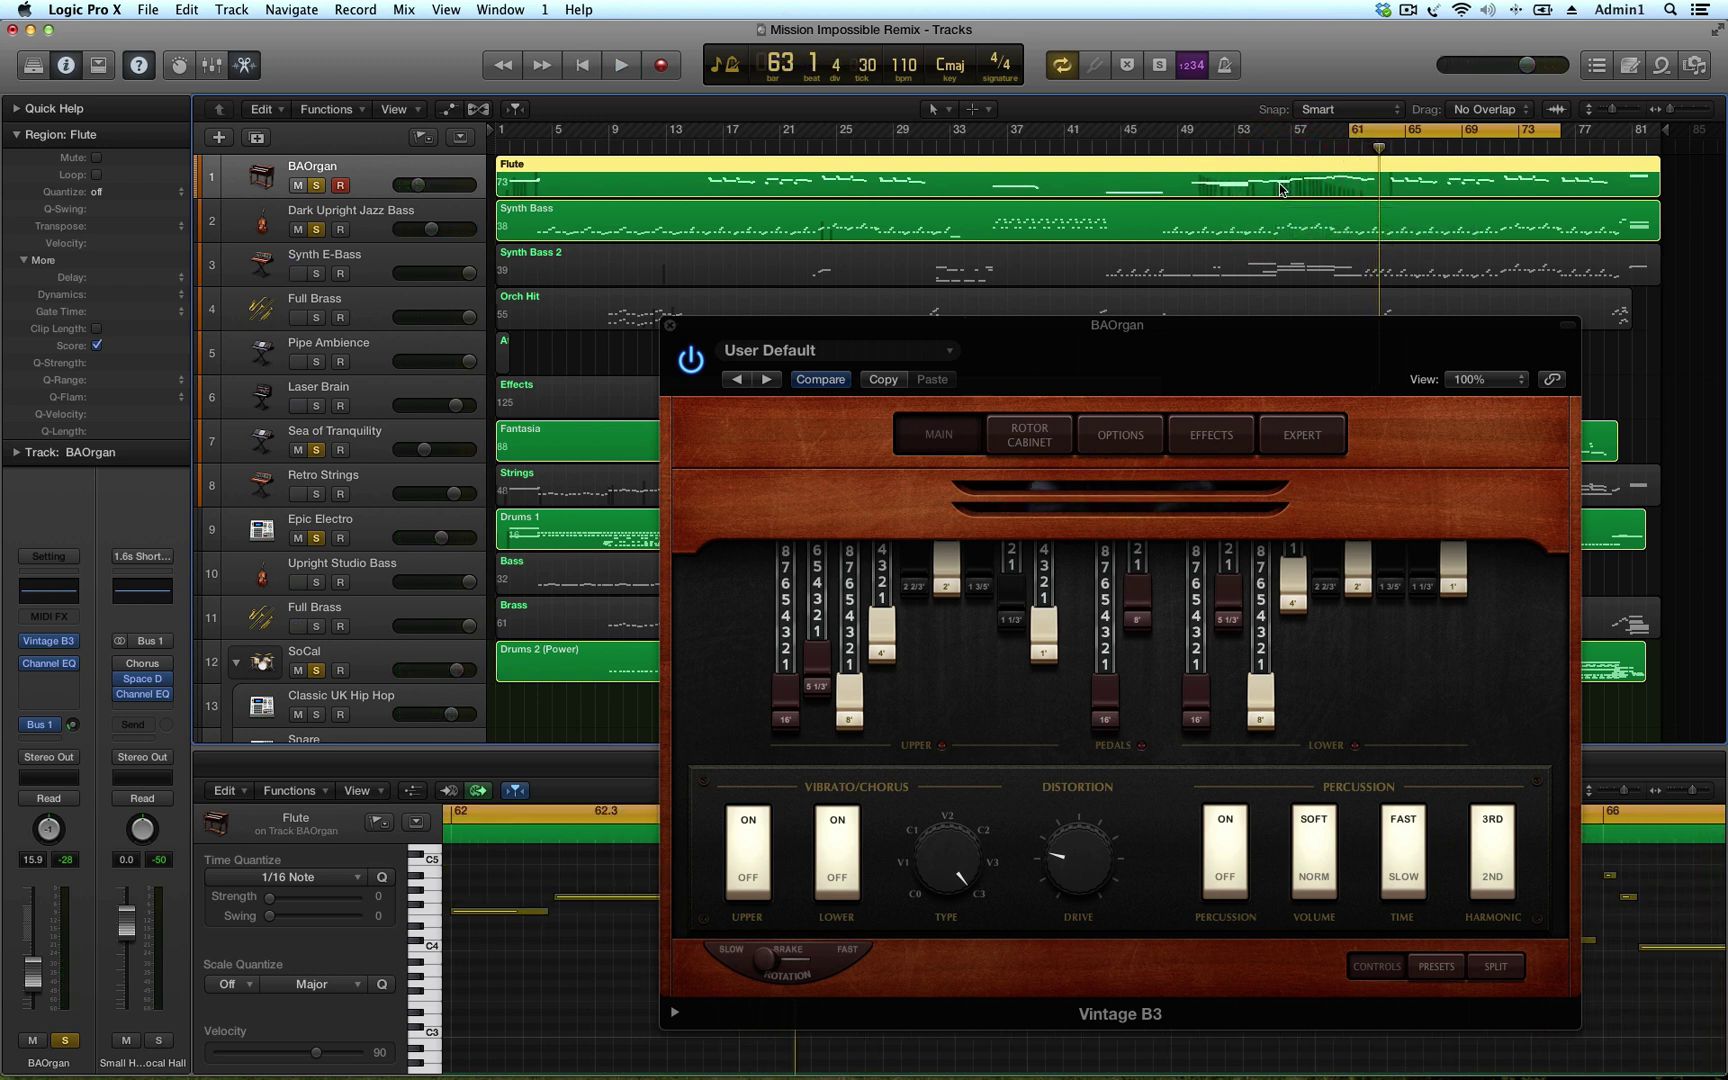
key("space")
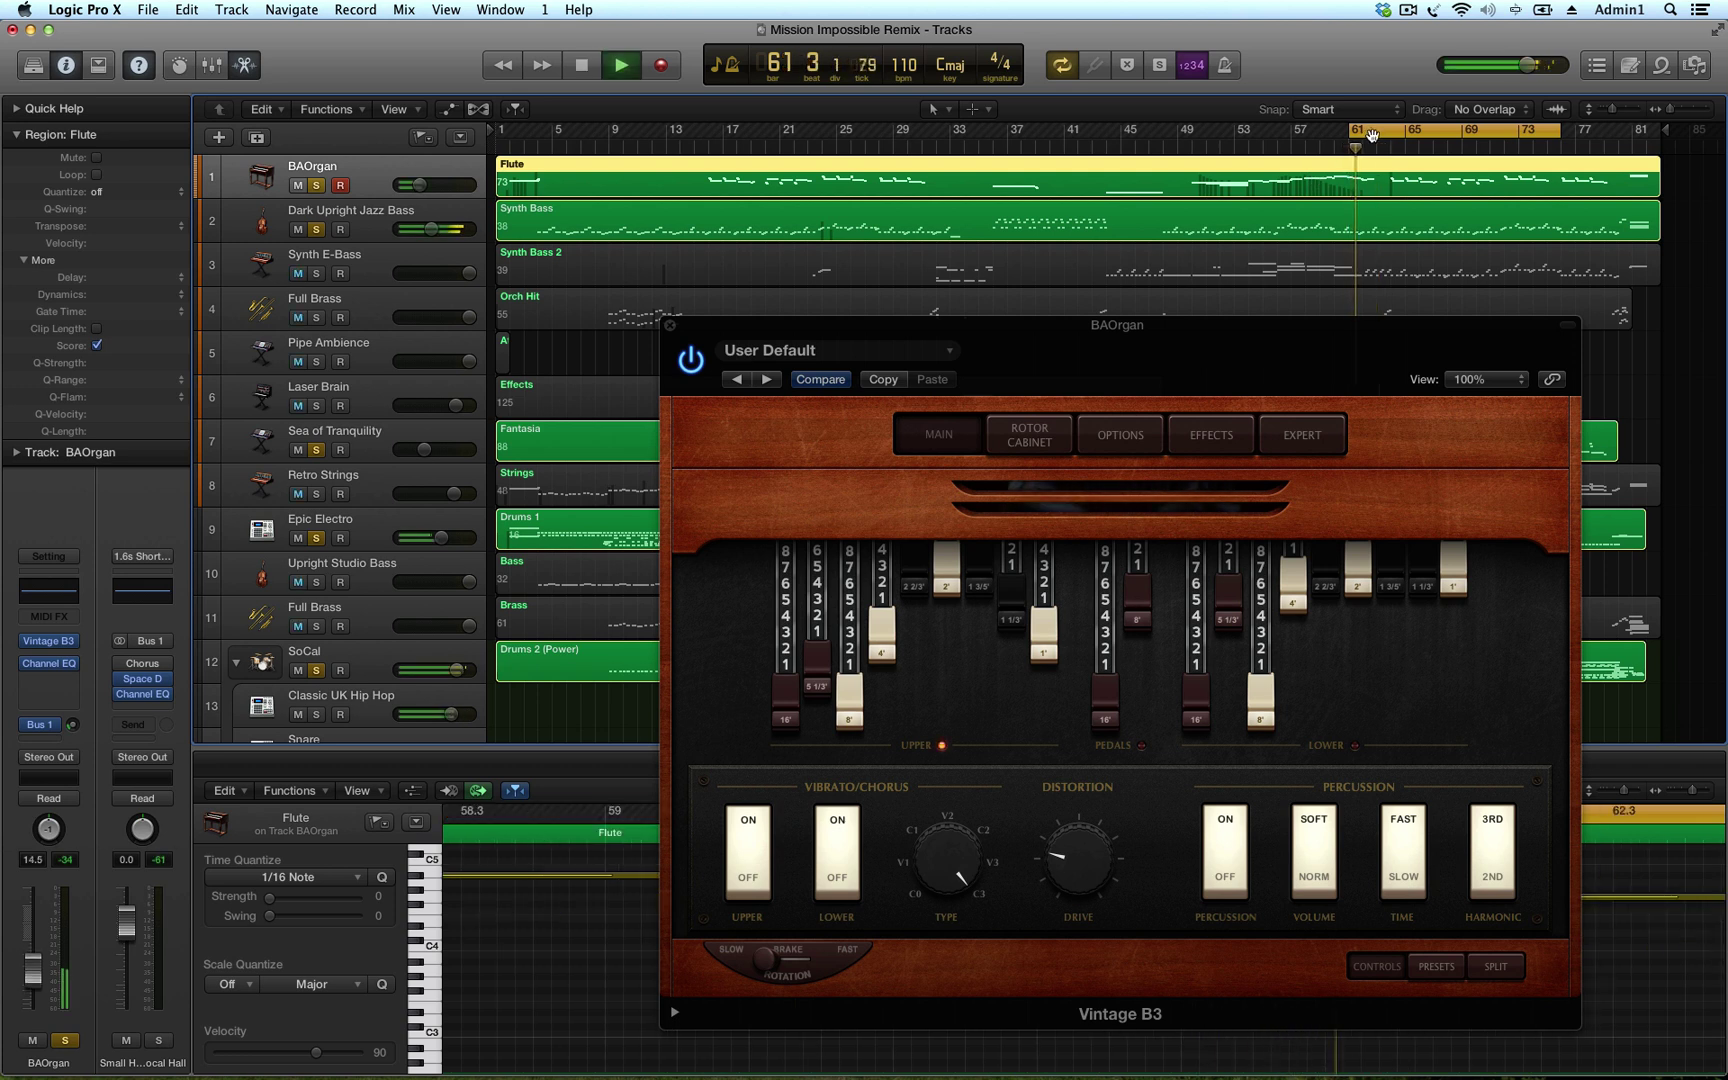
Move the cycle range to start at bar 16 and raise BAOrgan's volume to about -4.3 dB during playback
left_click_drag(1397, 137, 1426, 146)
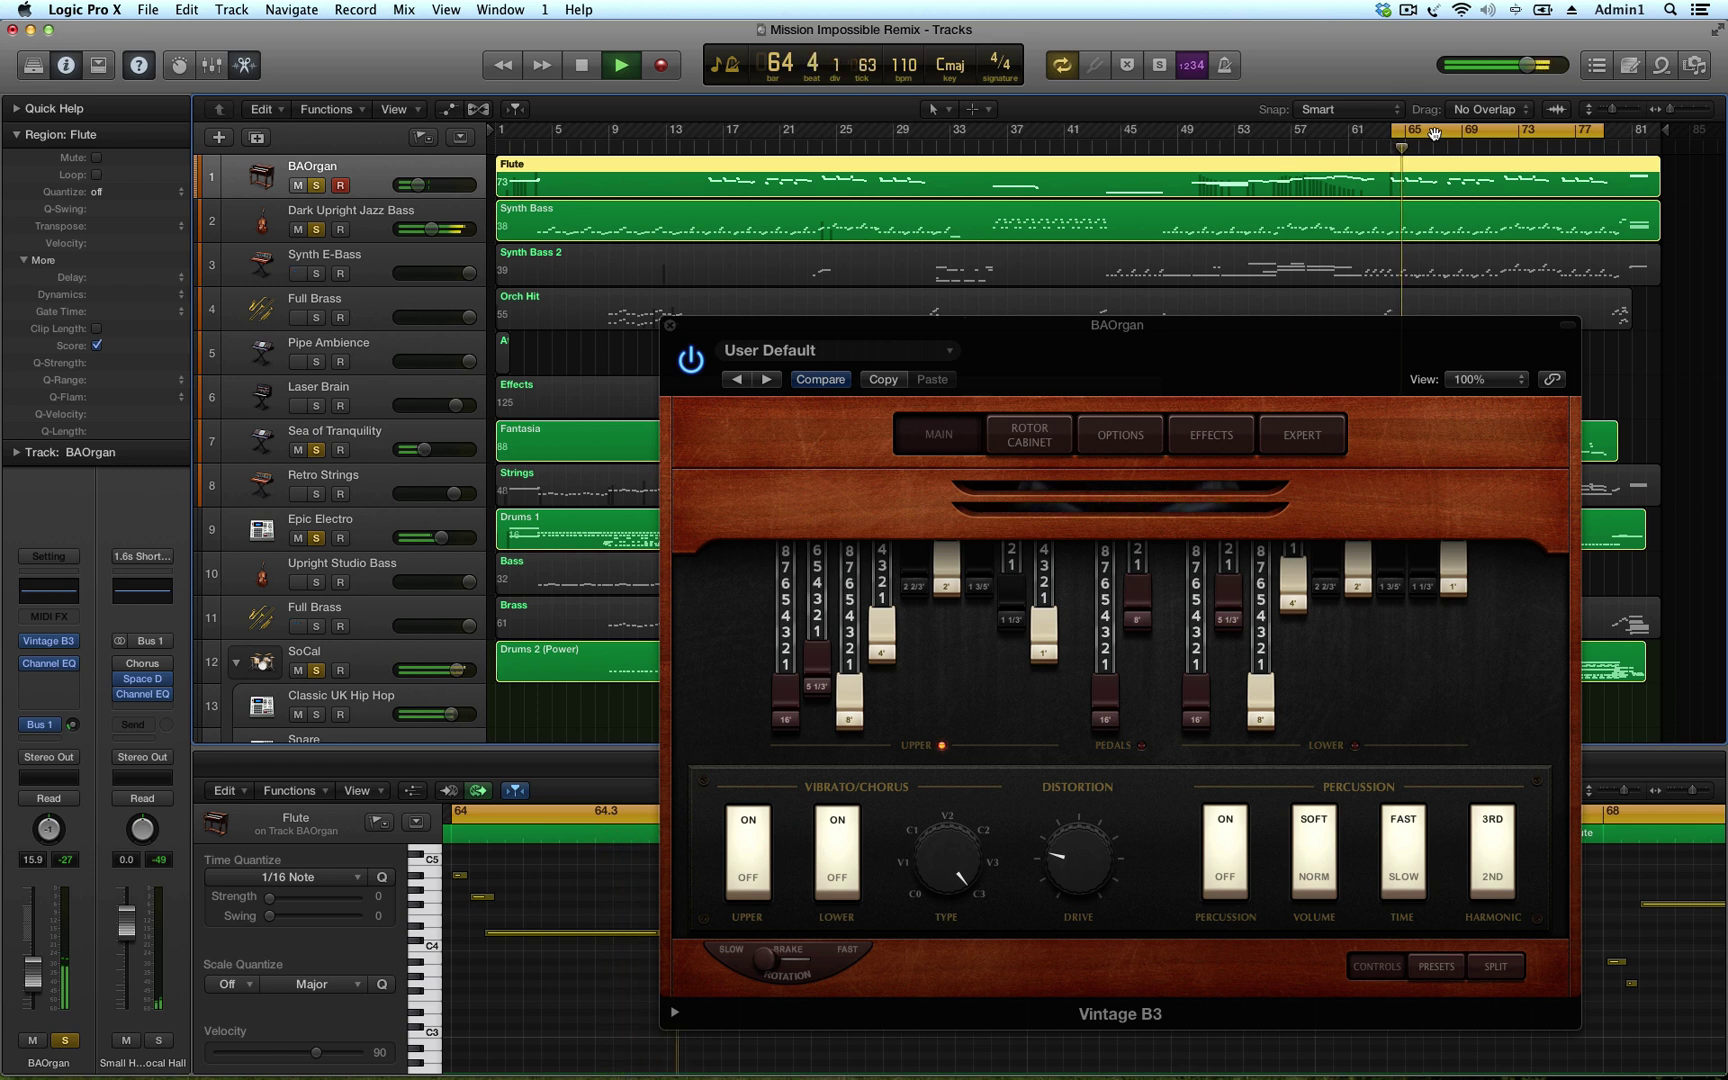
left_click_drag(1442, 131, 771, 146)
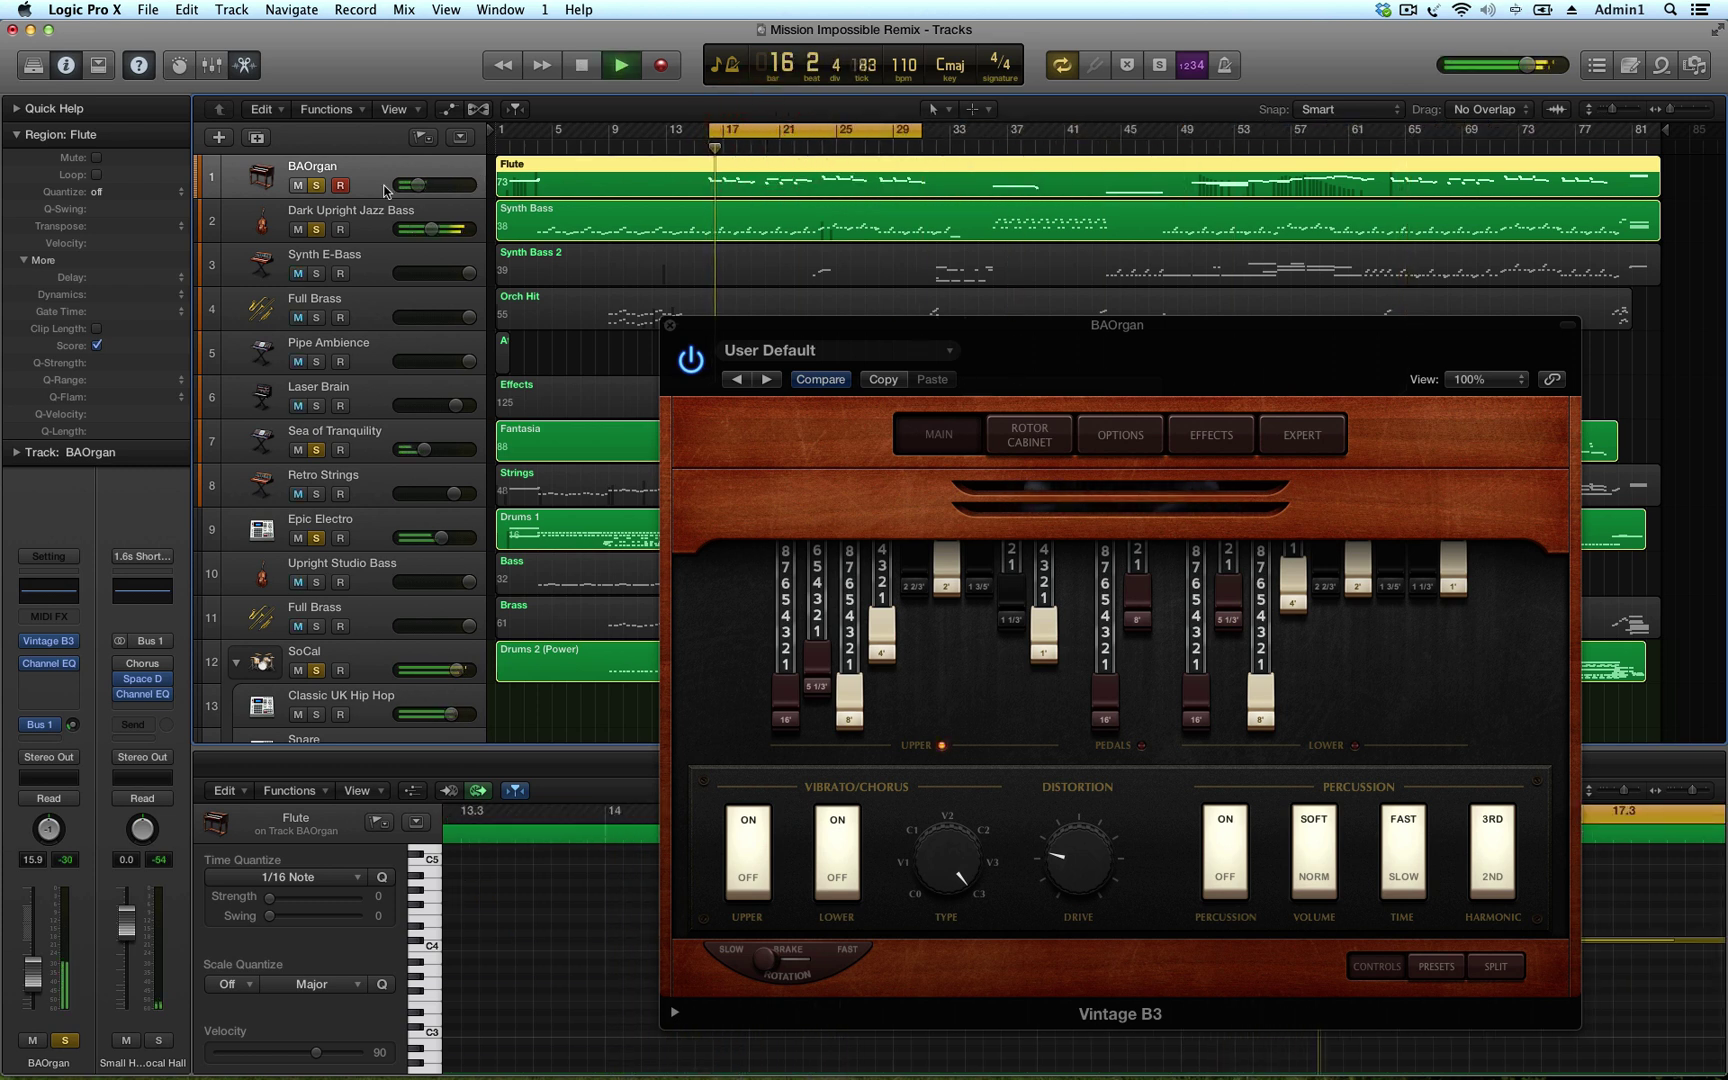
left_click_drag(407, 187, 431, 187)
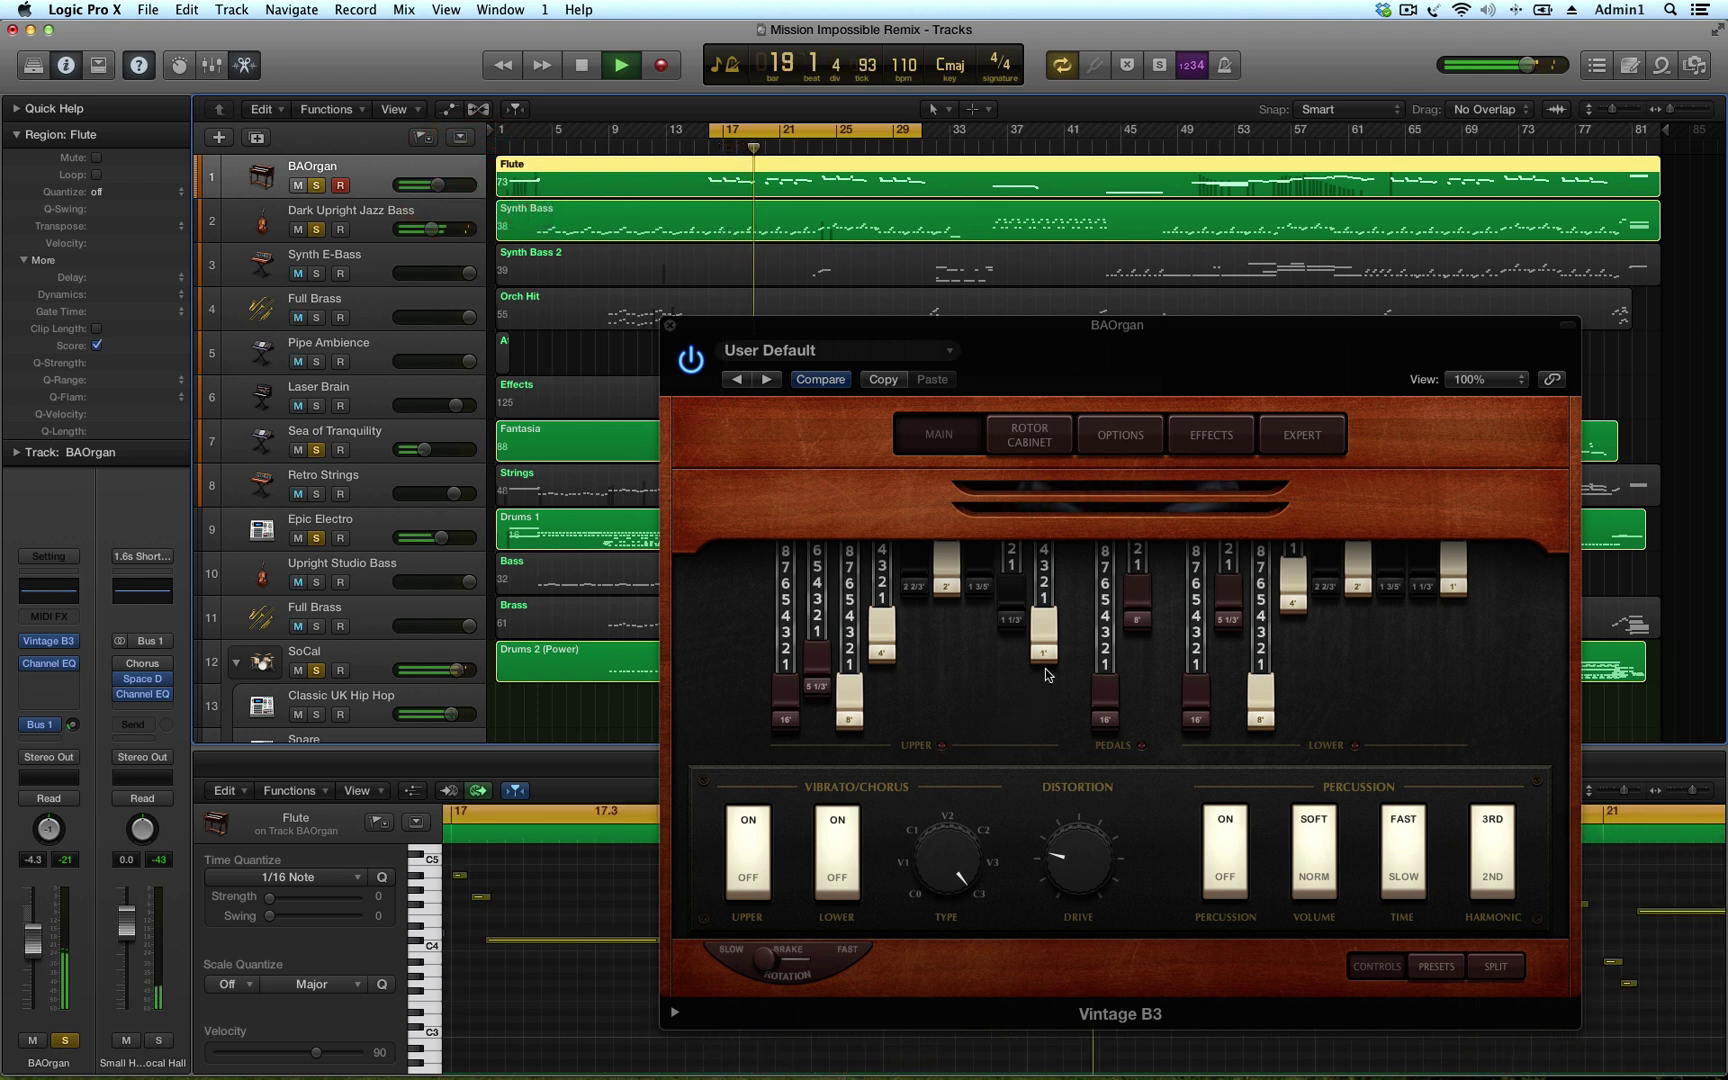
Look at the Vintage B3's effects settings, stop playback and close the plug-in window
left_click(1213, 434)
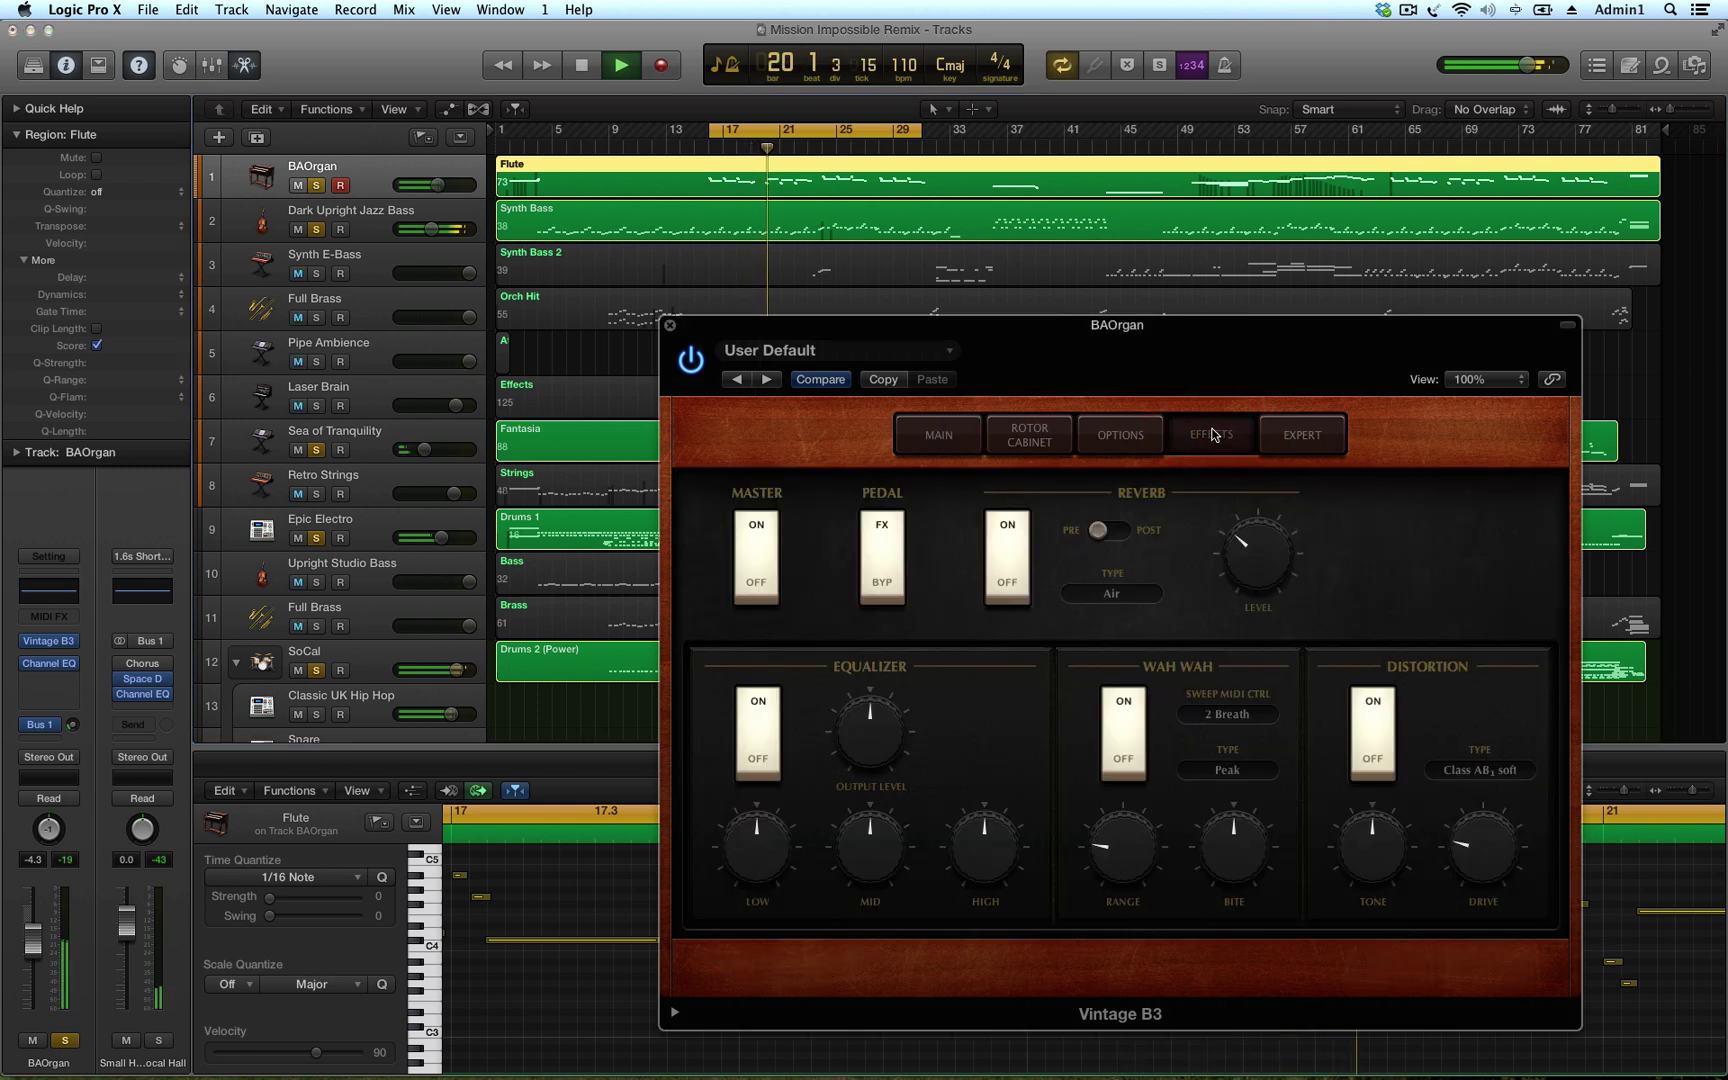
key("space")
left_click(669, 326)
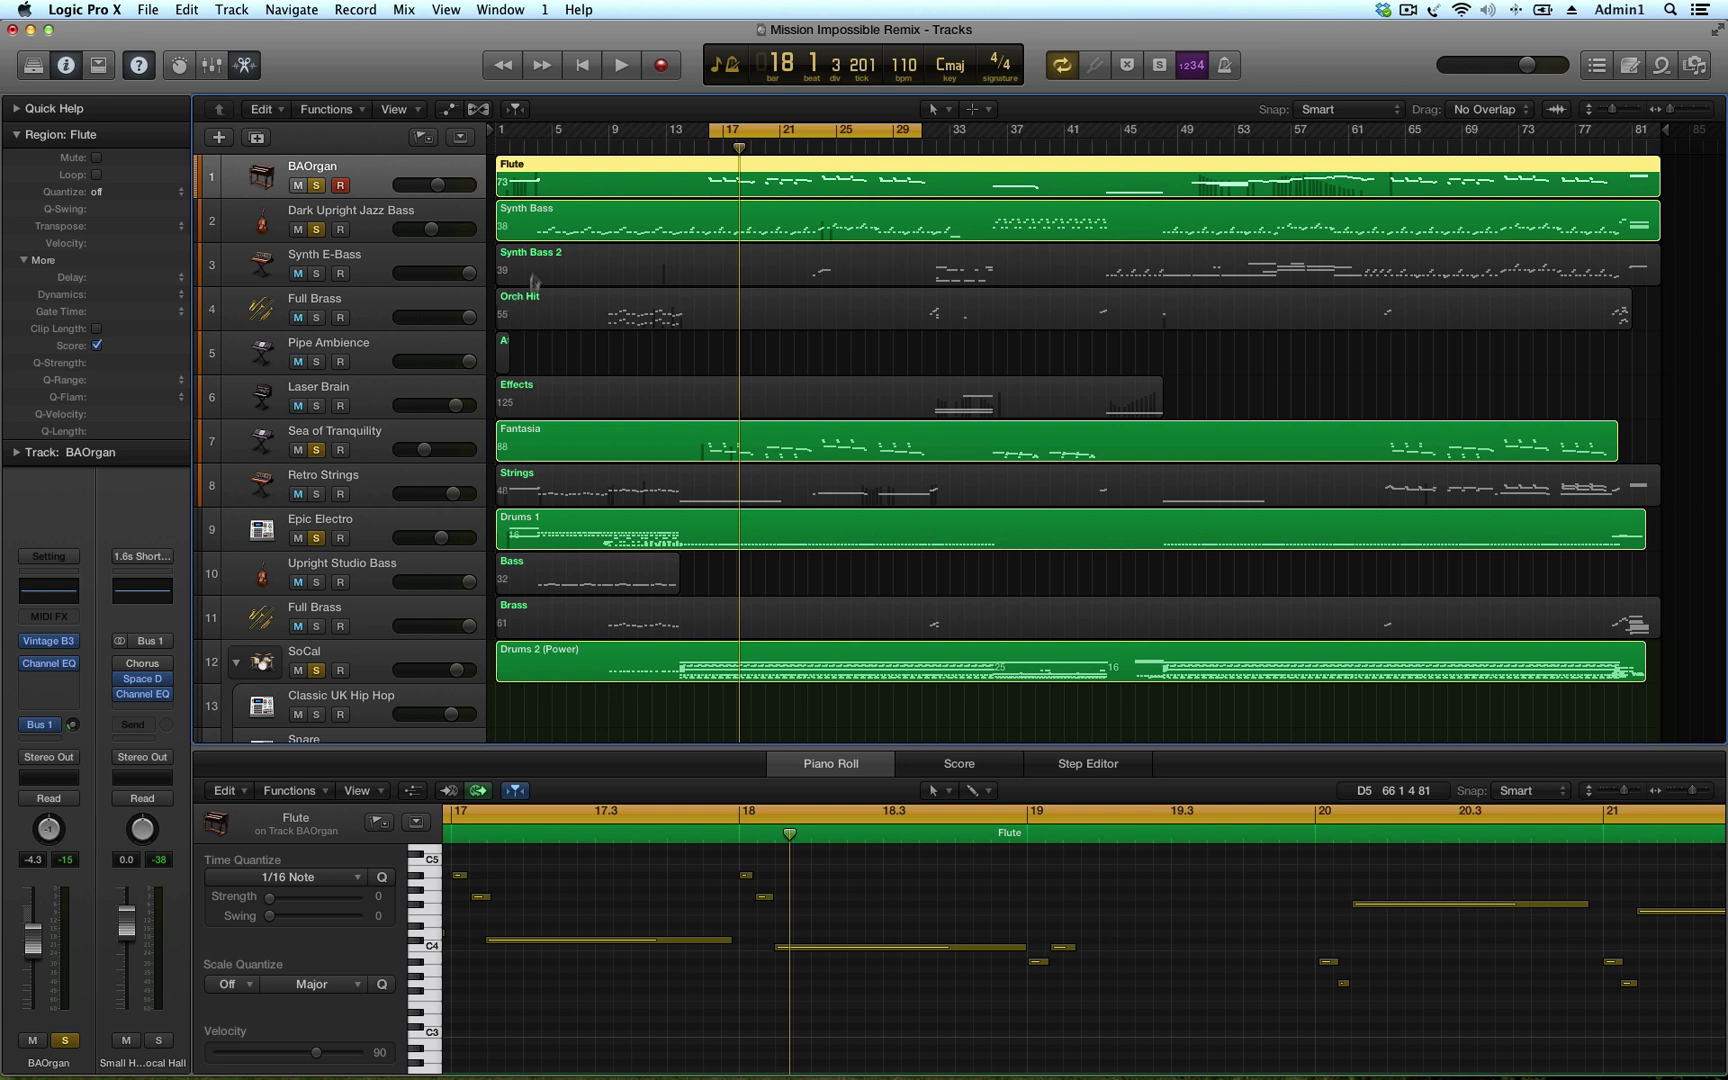
Solo the Orch Hit and Strings tracks and audition them with the cycle range starting at bar 9
left_click(560, 490)
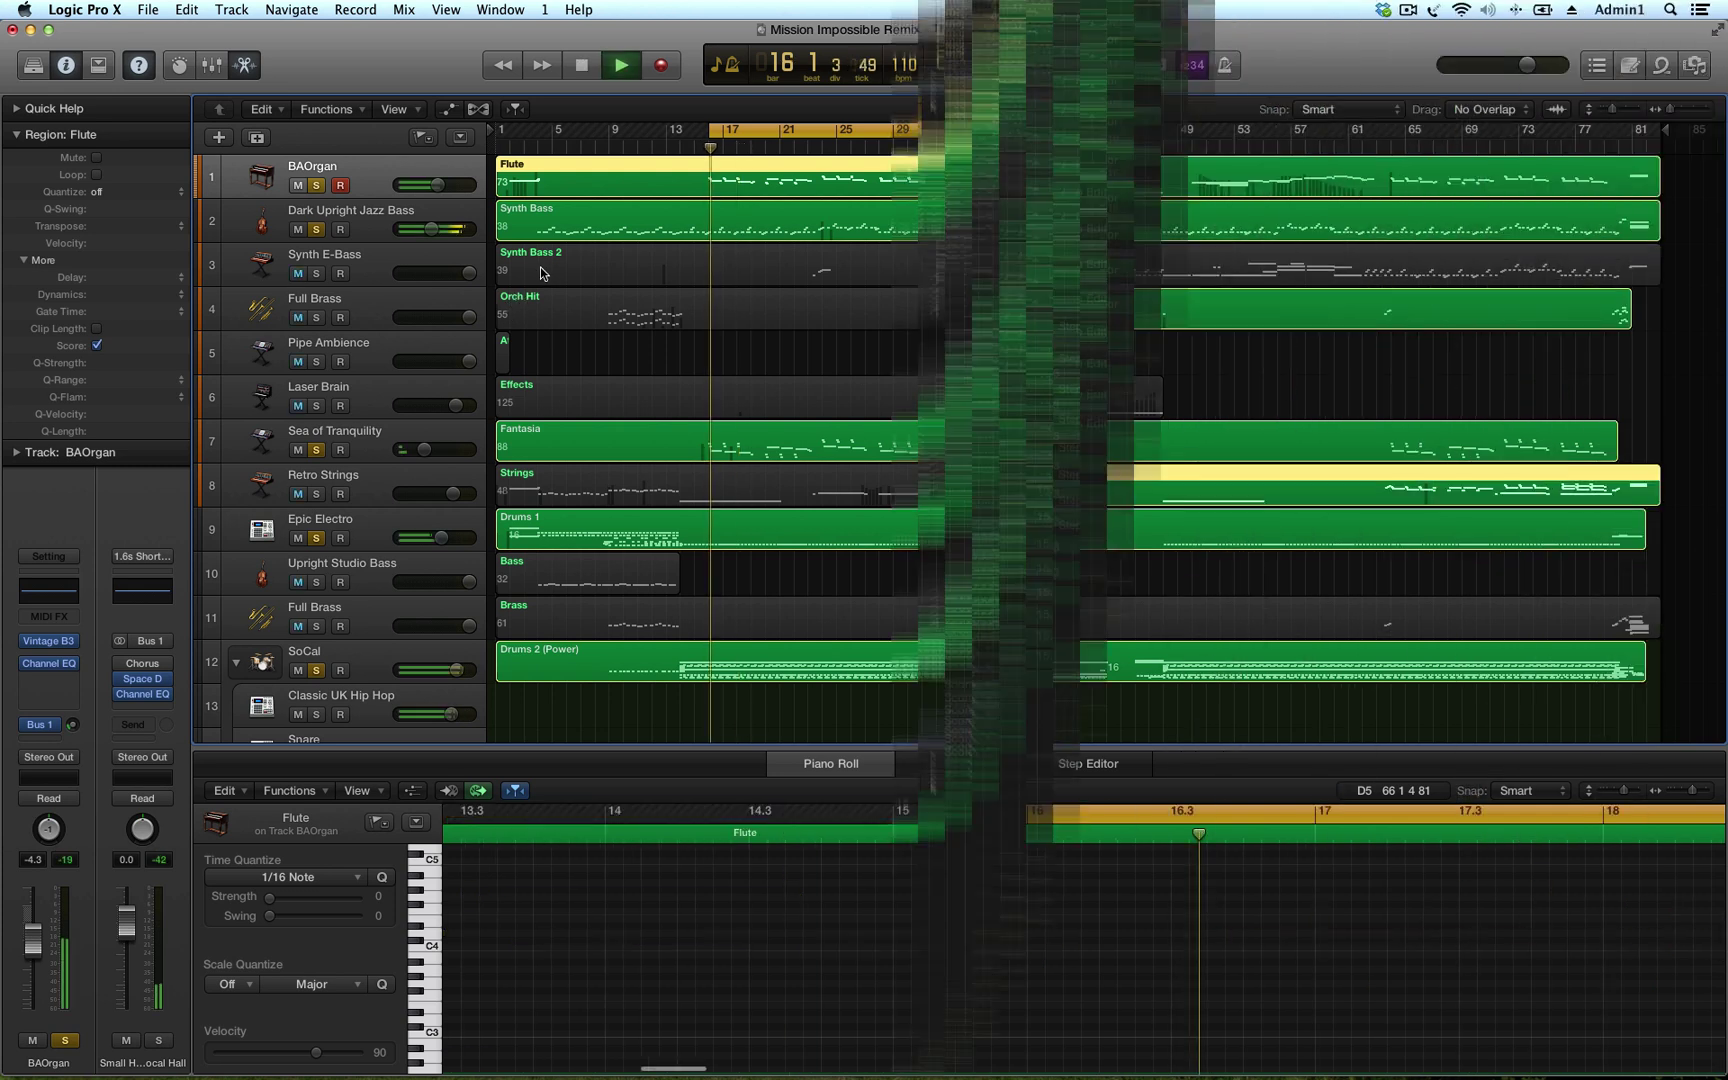
double_click(611, 140)
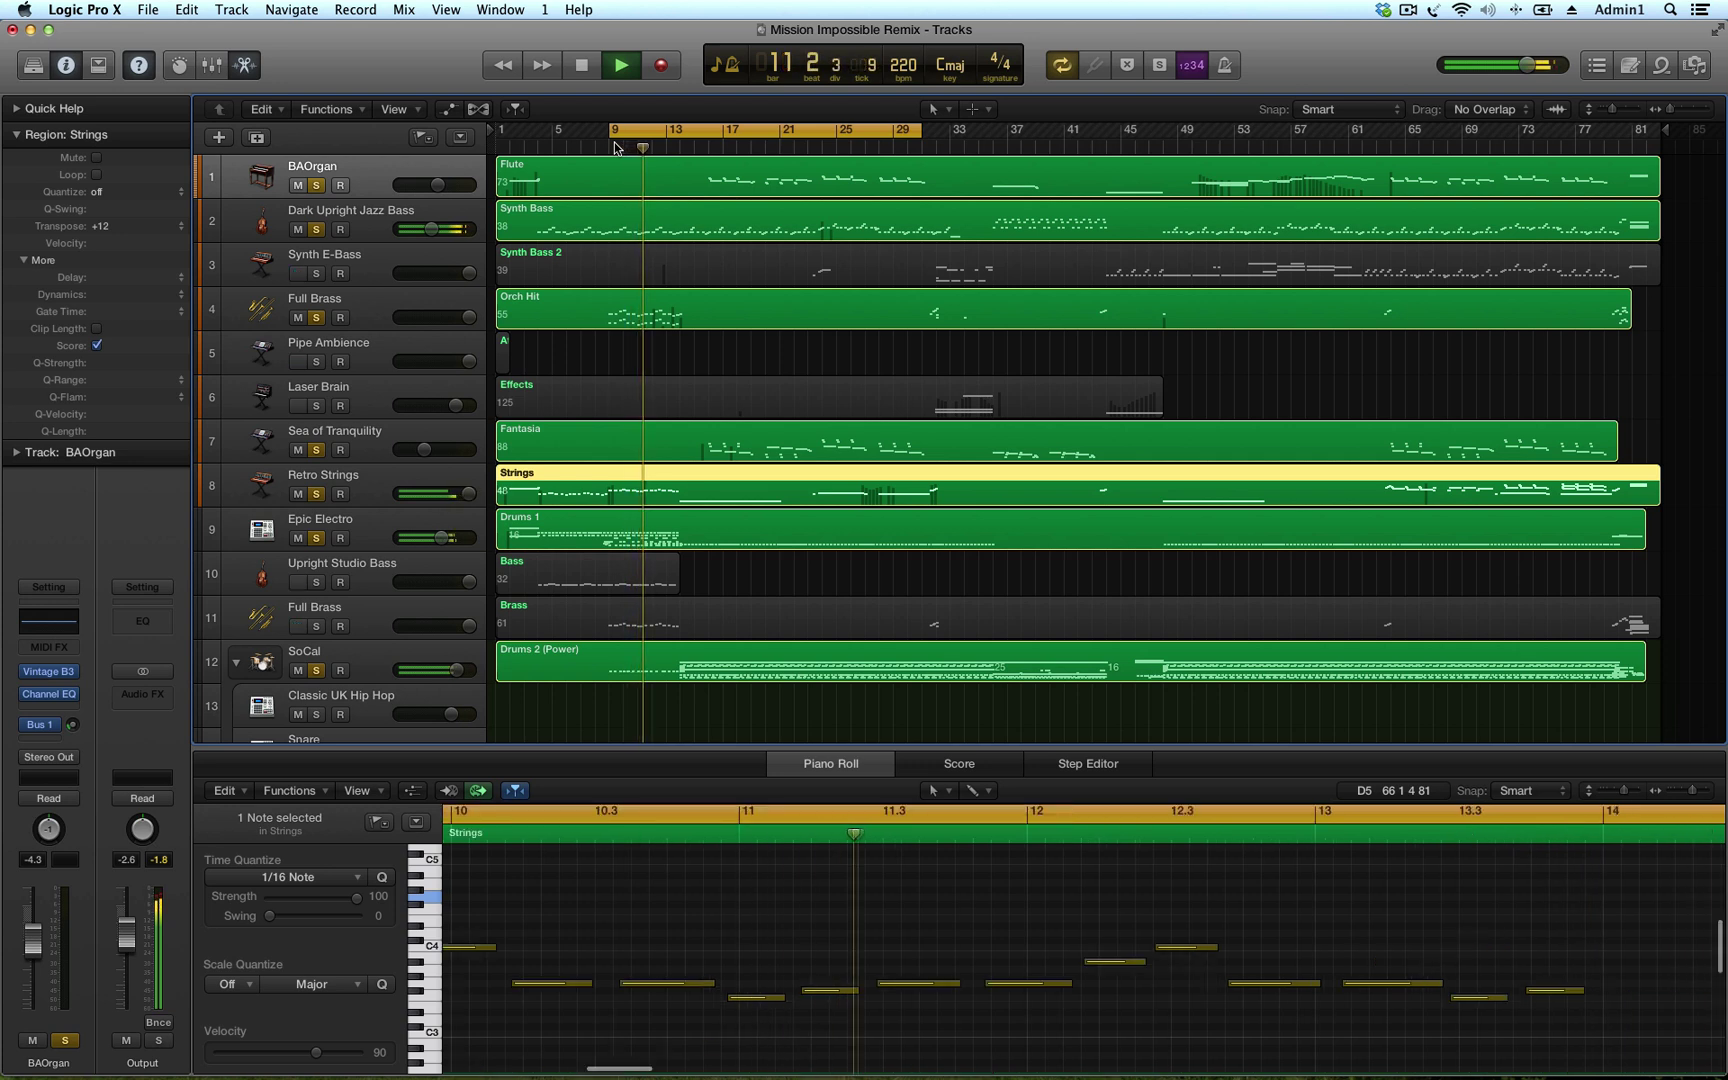
key("space")
Select the Full Brass track holding the Orch Hit region, open its EXS24 instrument and resume playback
left_click(388, 307)
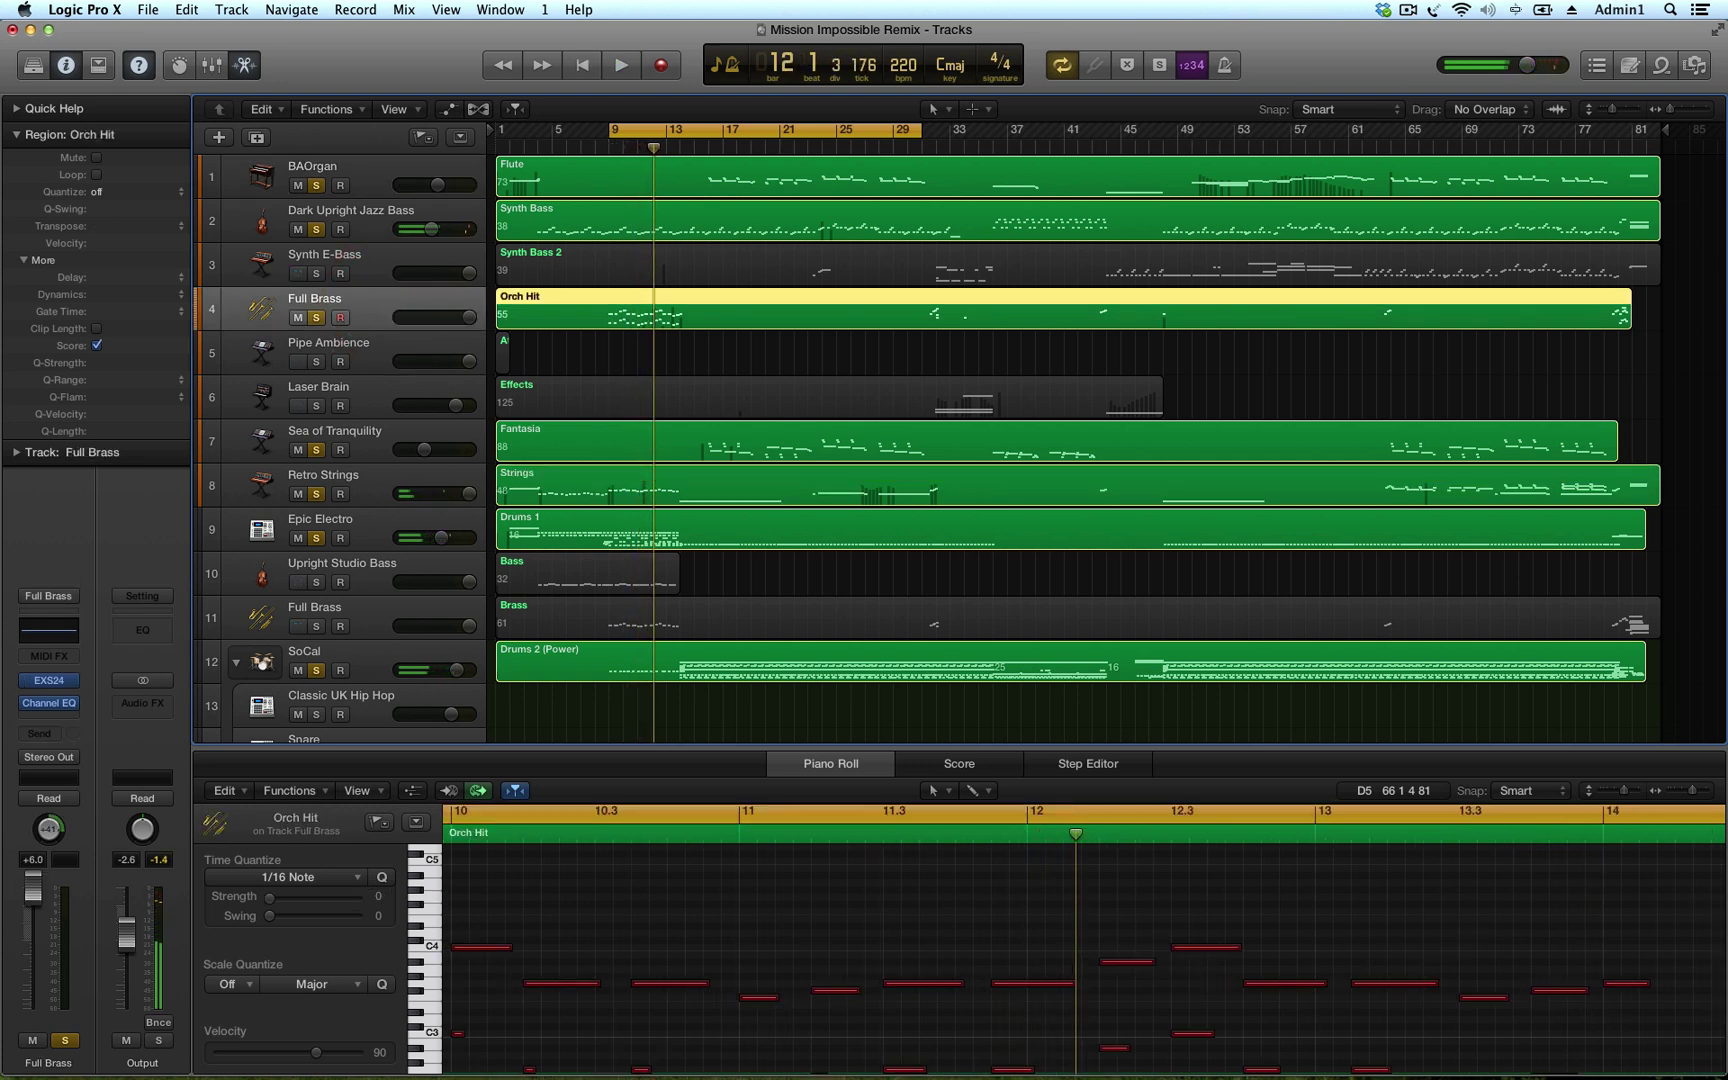
left_click(60, 680)
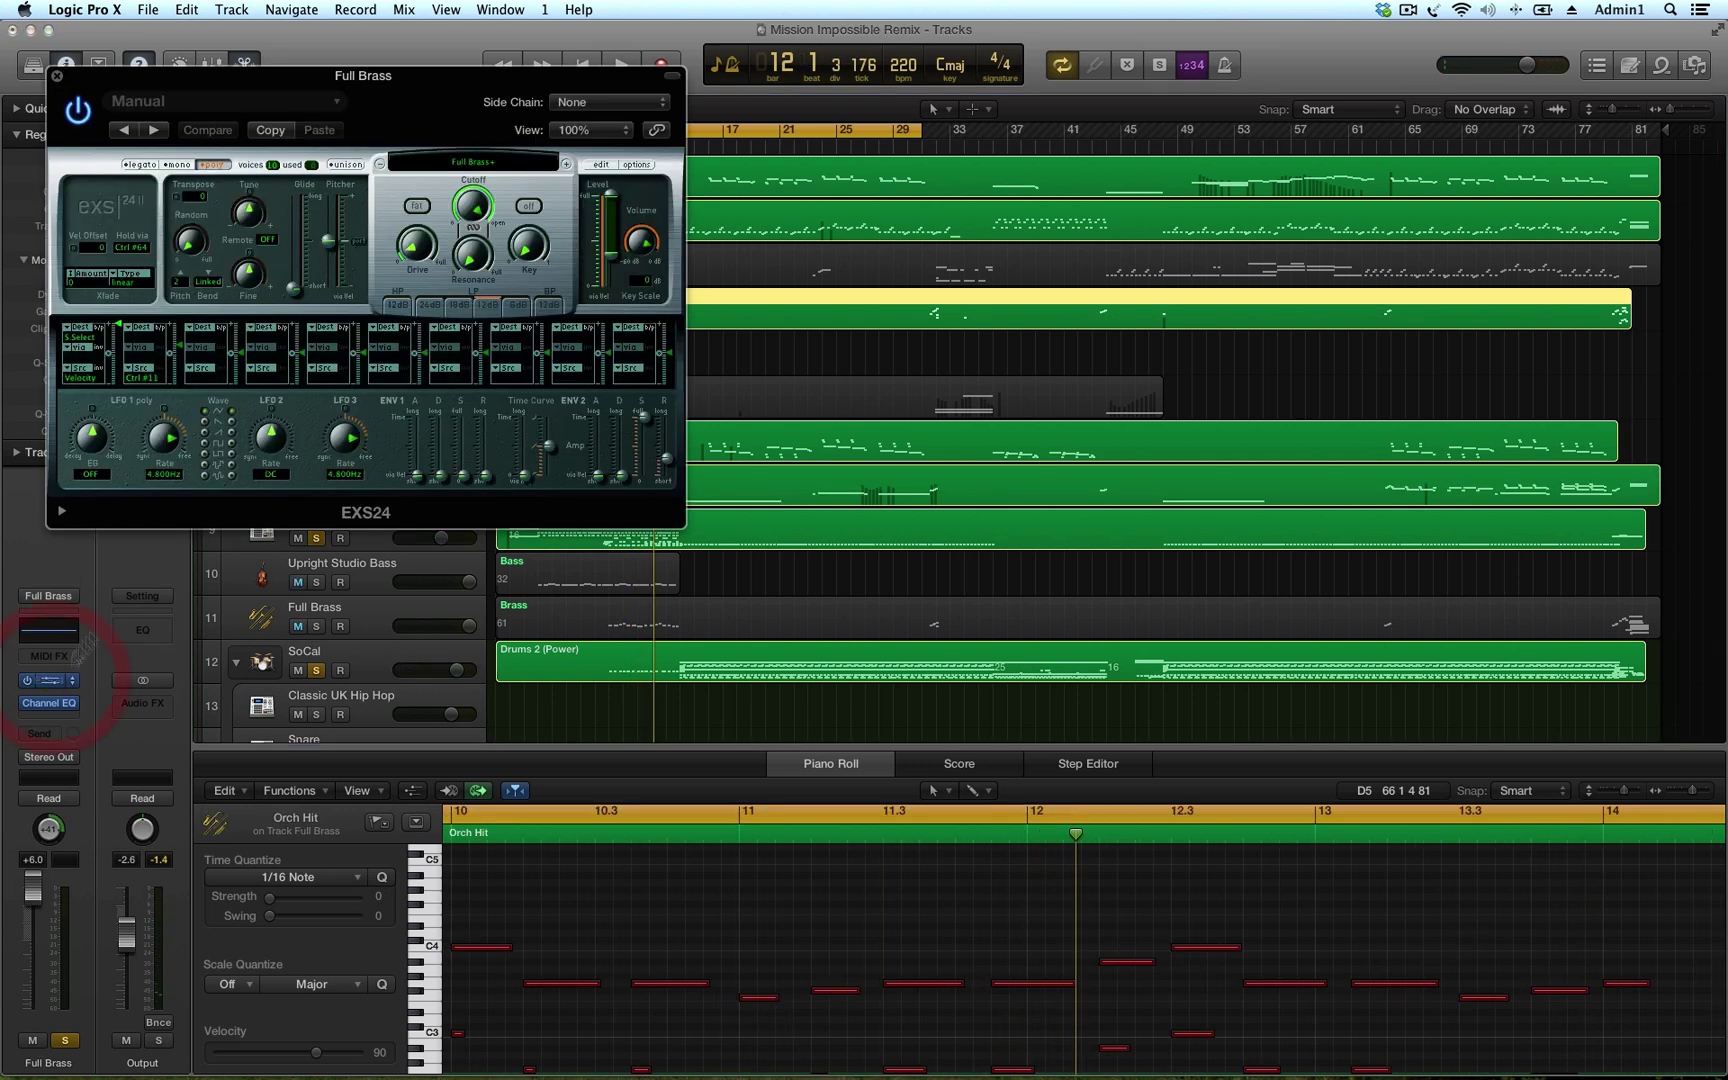
key("space")
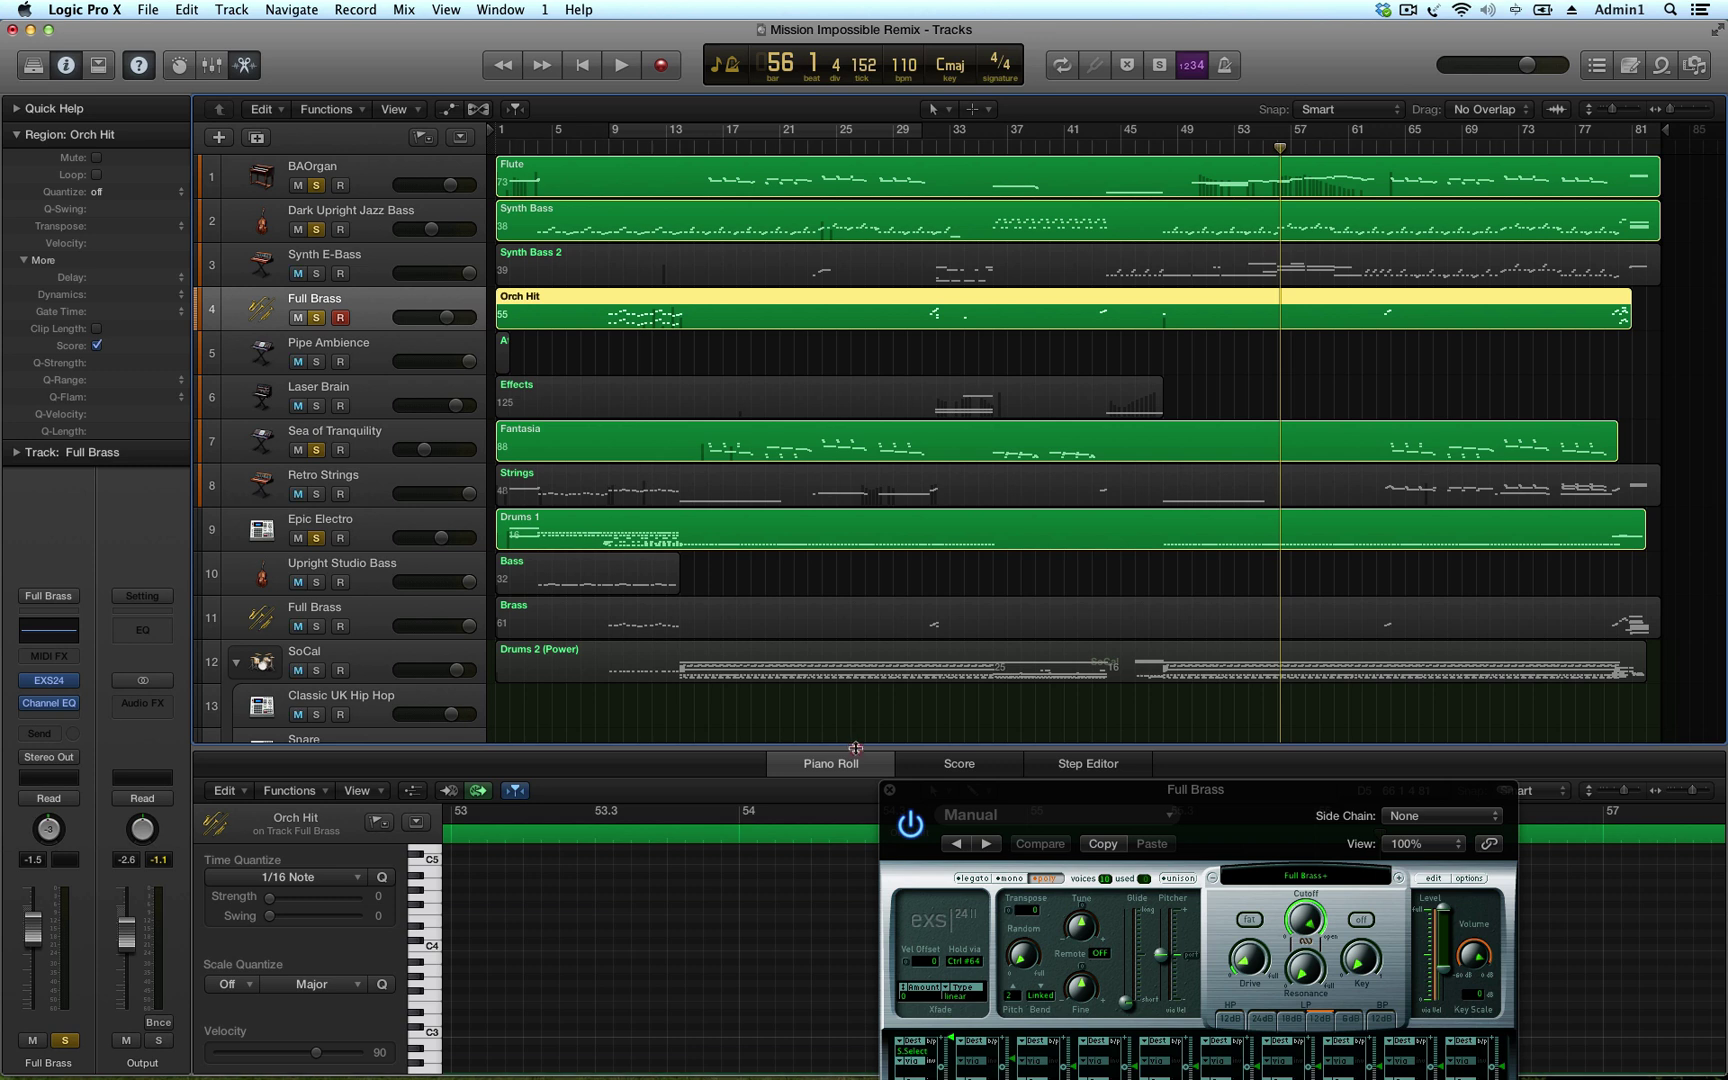
Enlarge the track area, solo the SoCal drum stack and play with the cycle range starting at bar 68
left_click_drag(853, 750, 677, 817)
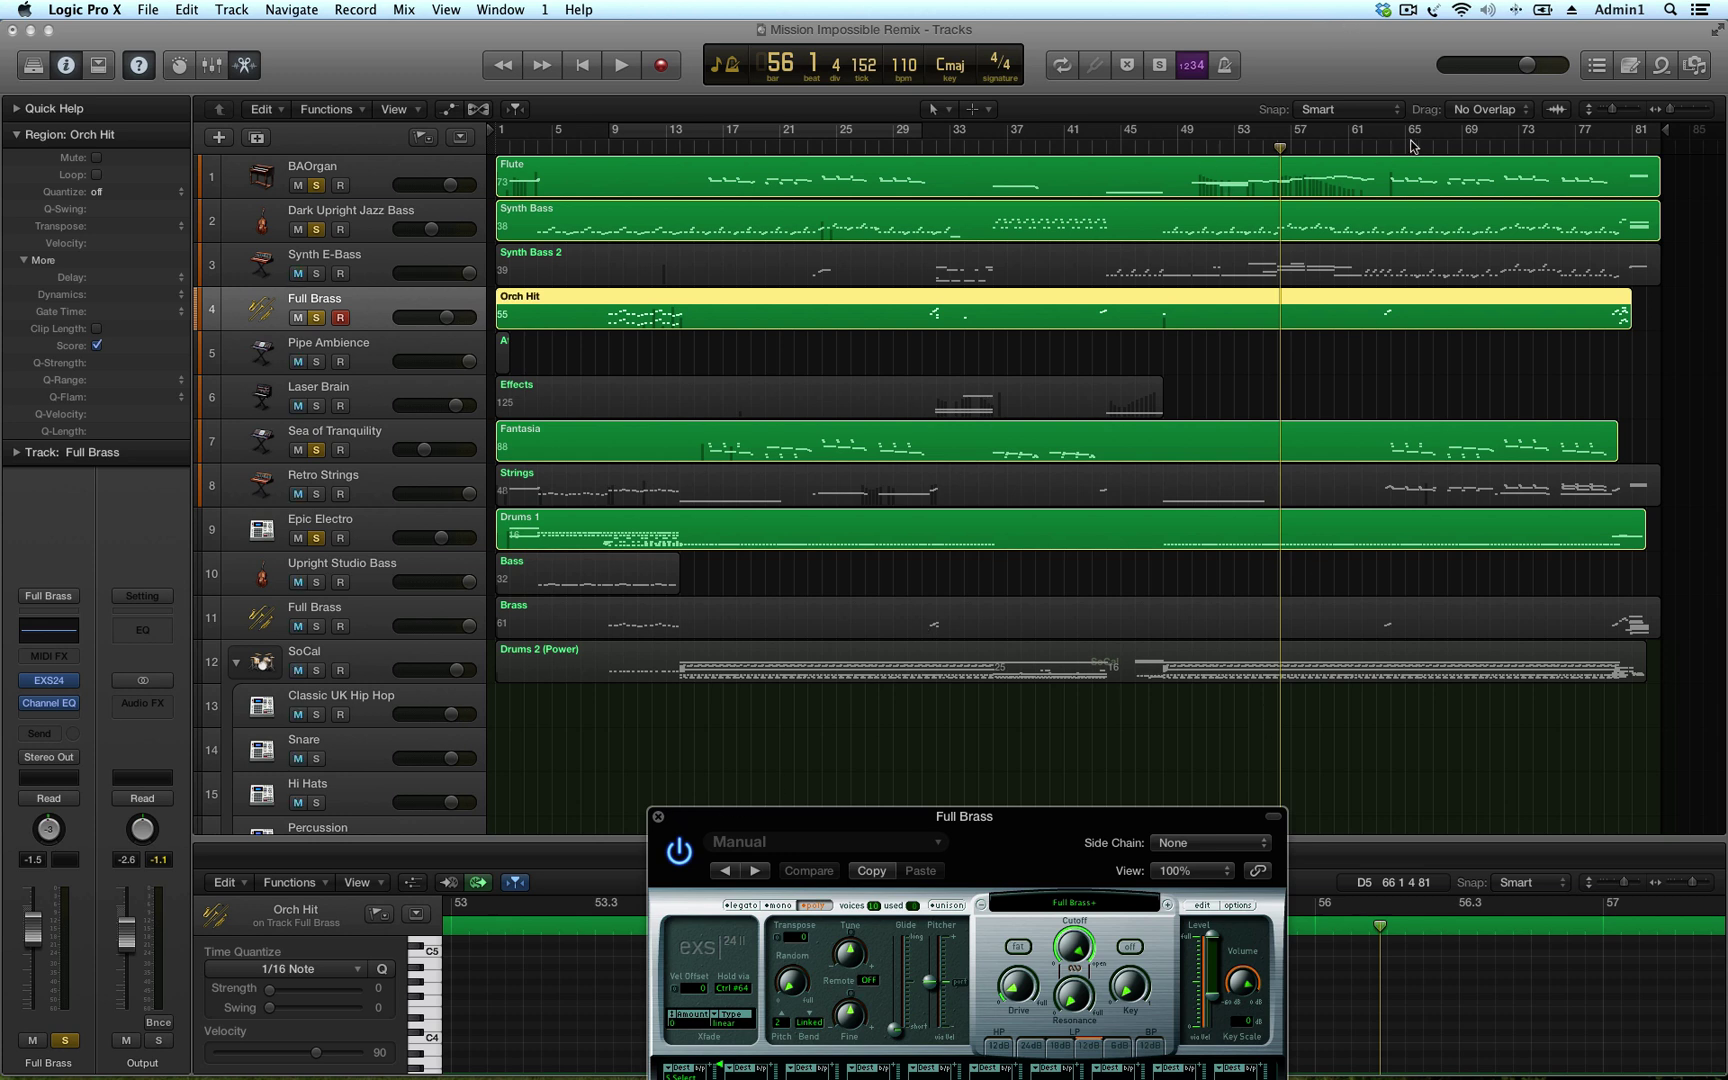
left_click_drag(1400, 133, 1510, 137)
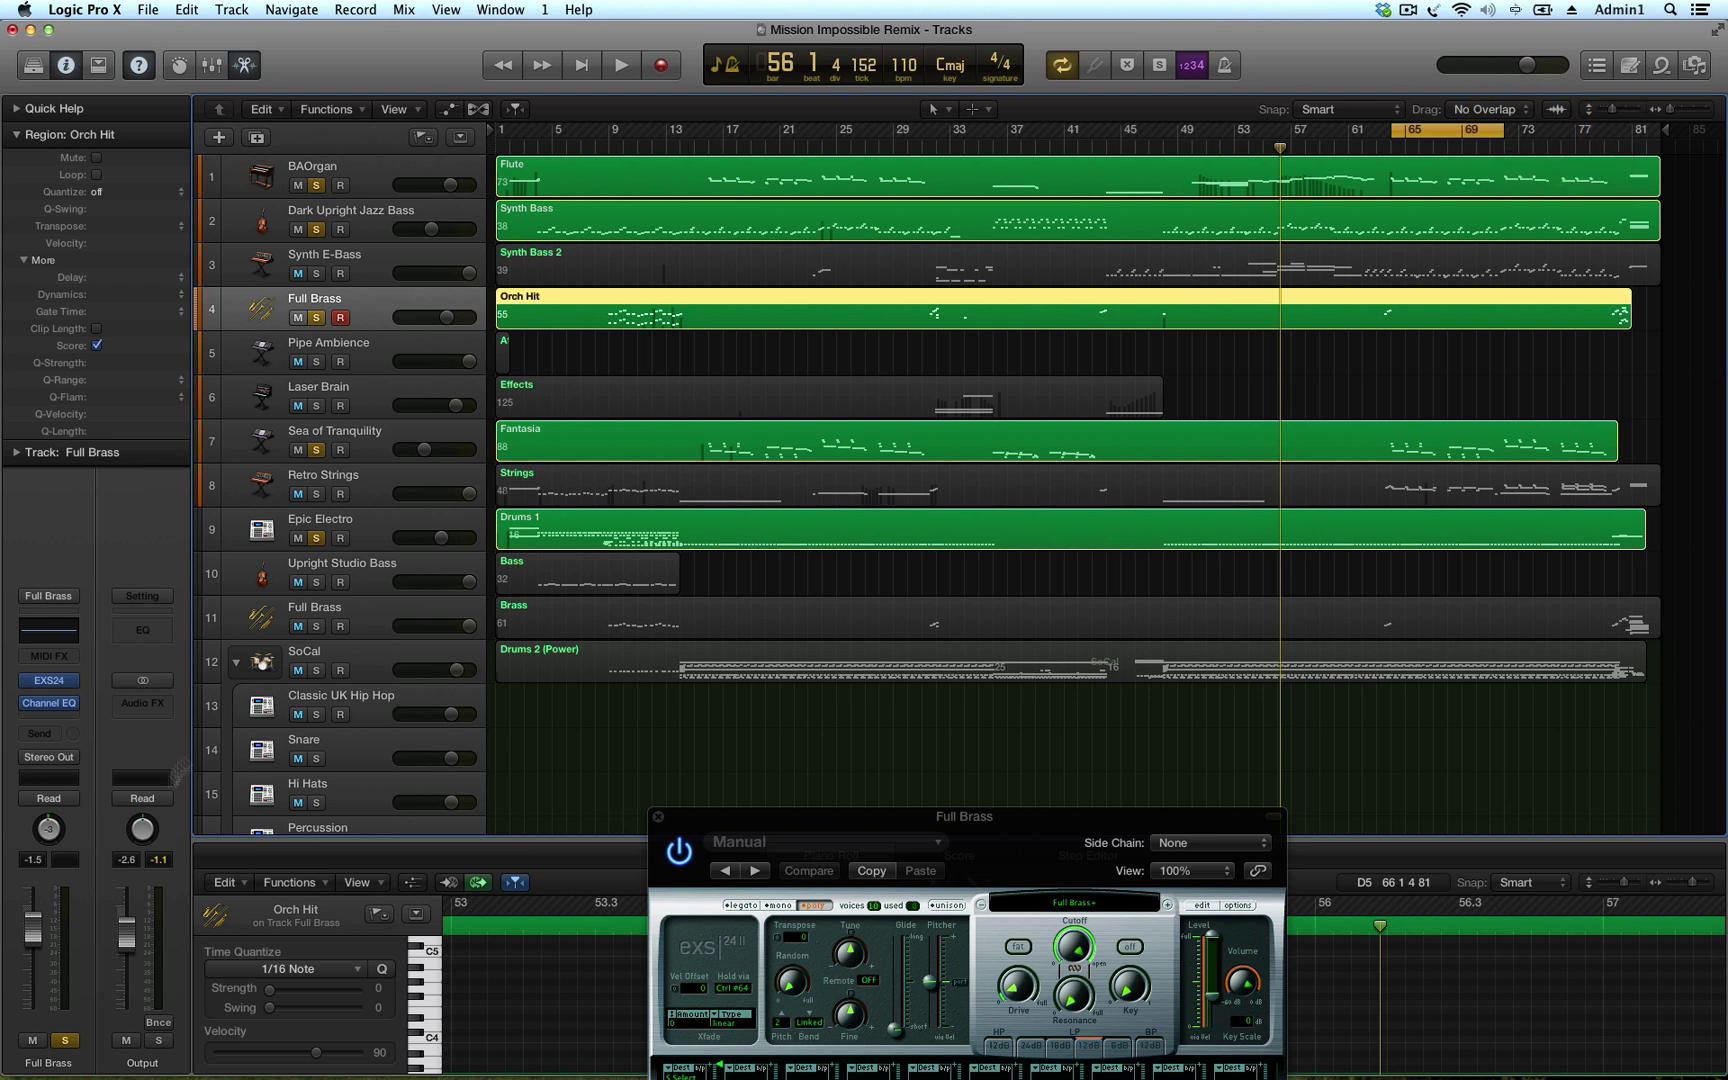
left_click(316, 670)
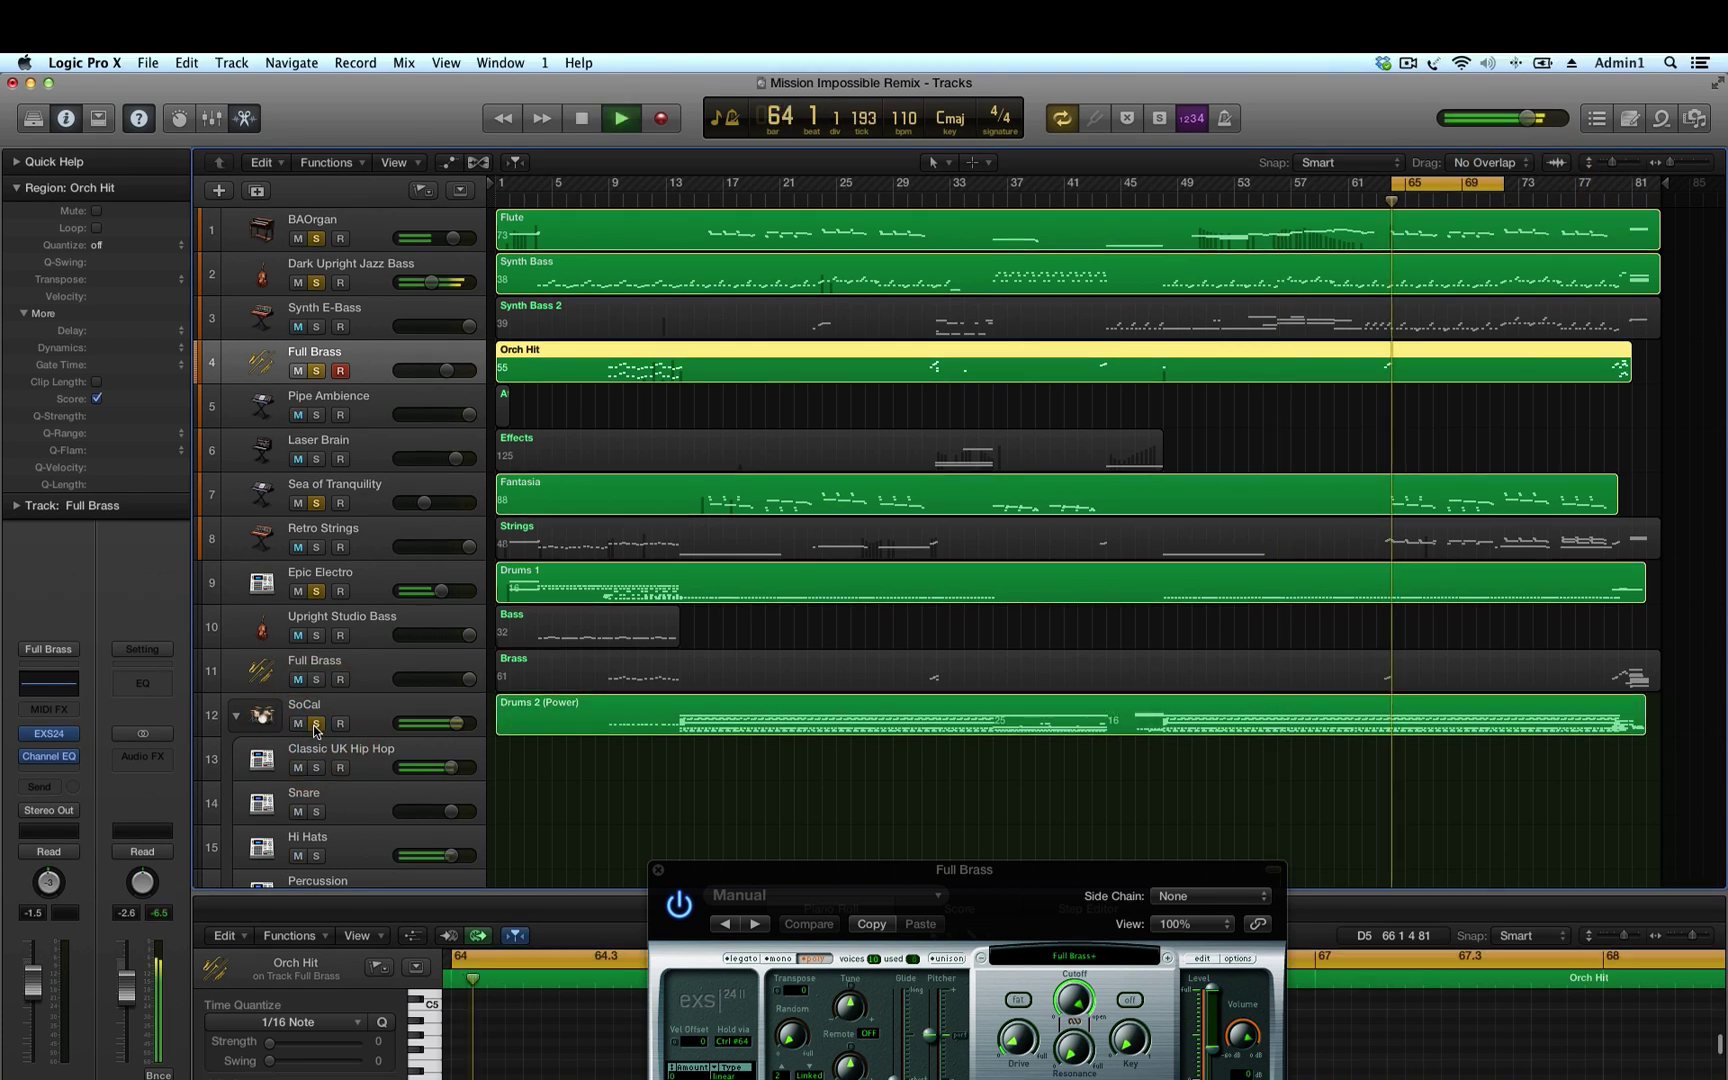
left_click_drag(1430, 130, 1487, 130)
key("space")
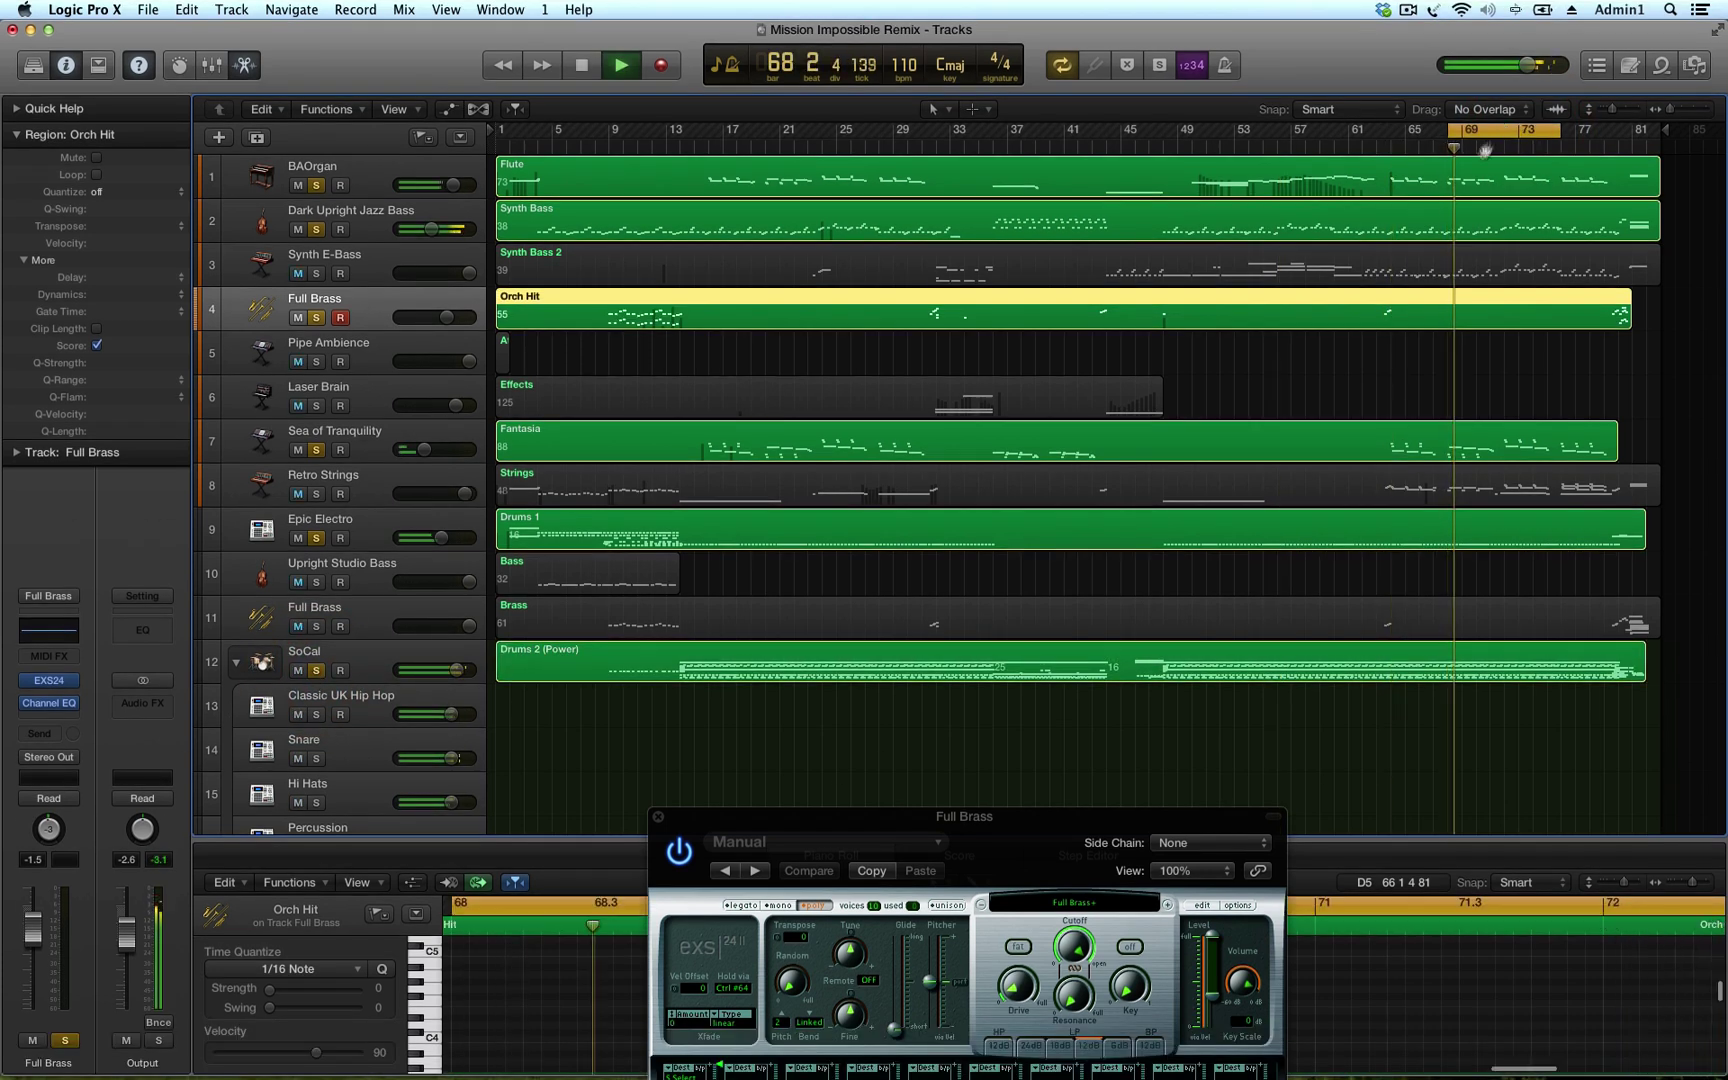
Raise BAOrgan's volume slightly while the bar 68 section plays, and stop playback
left_click(452, 186)
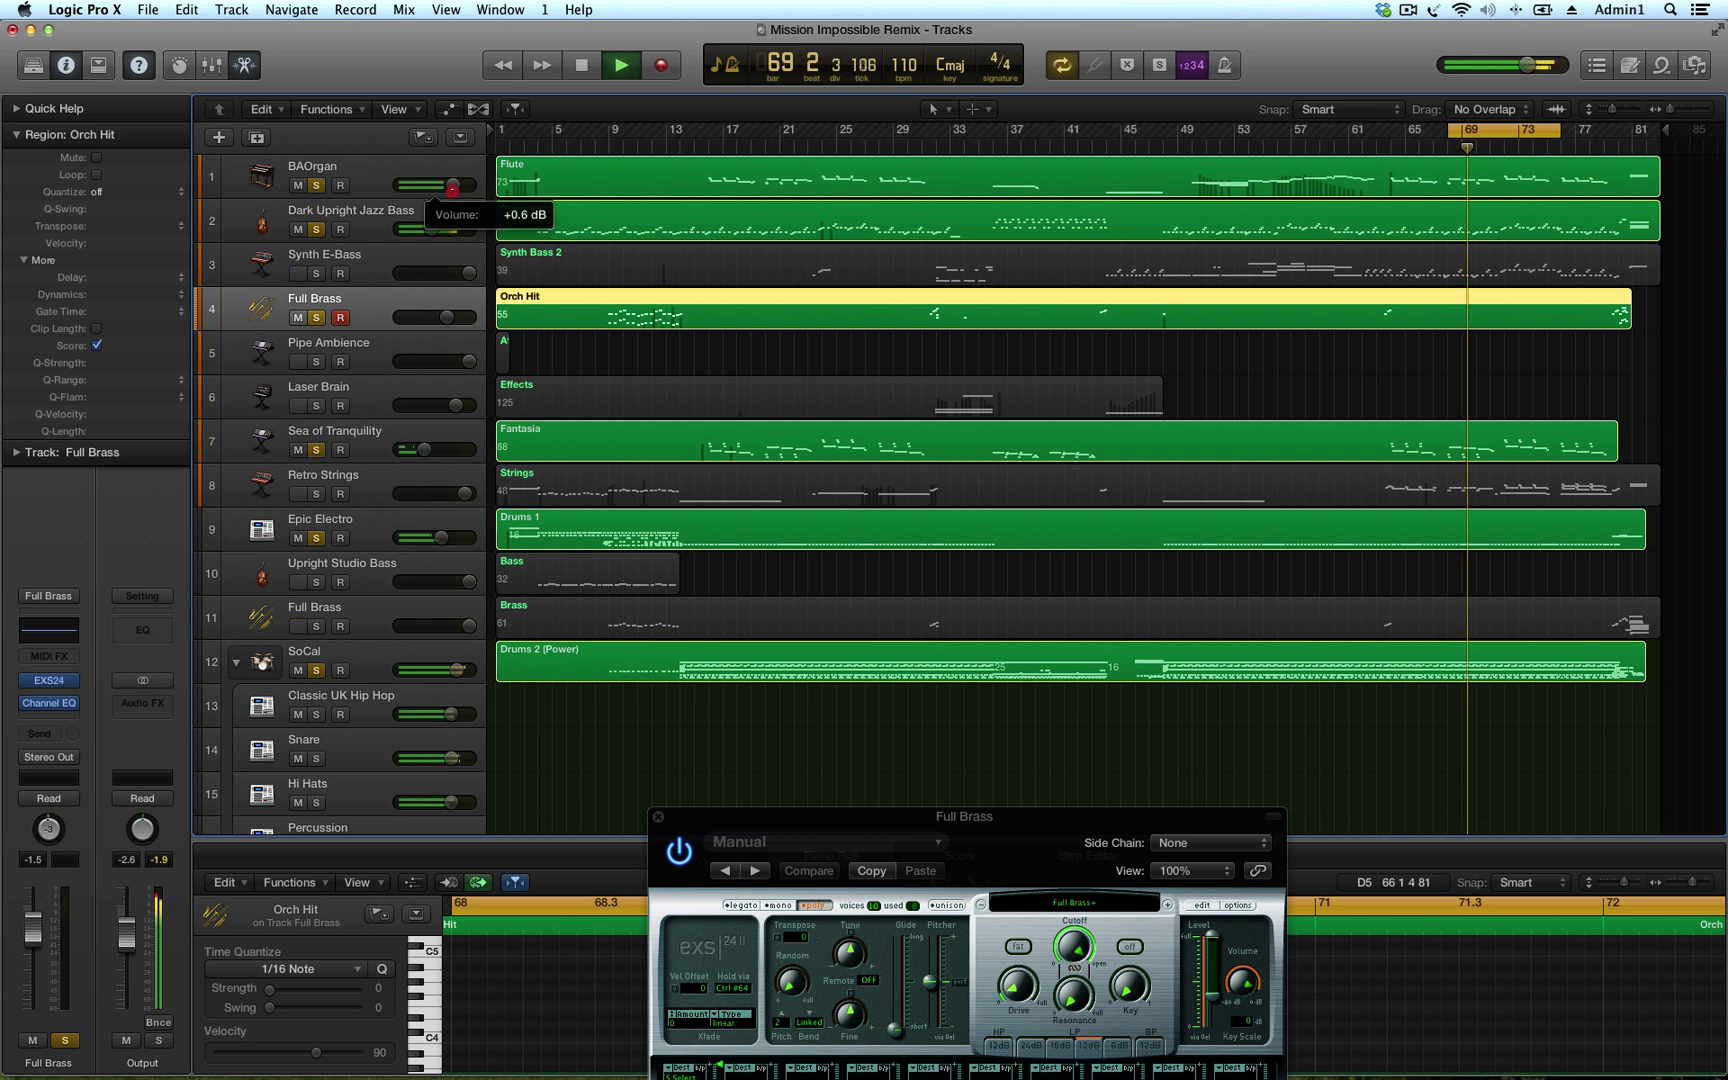
left_click_drag(452, 186, 457, 186)
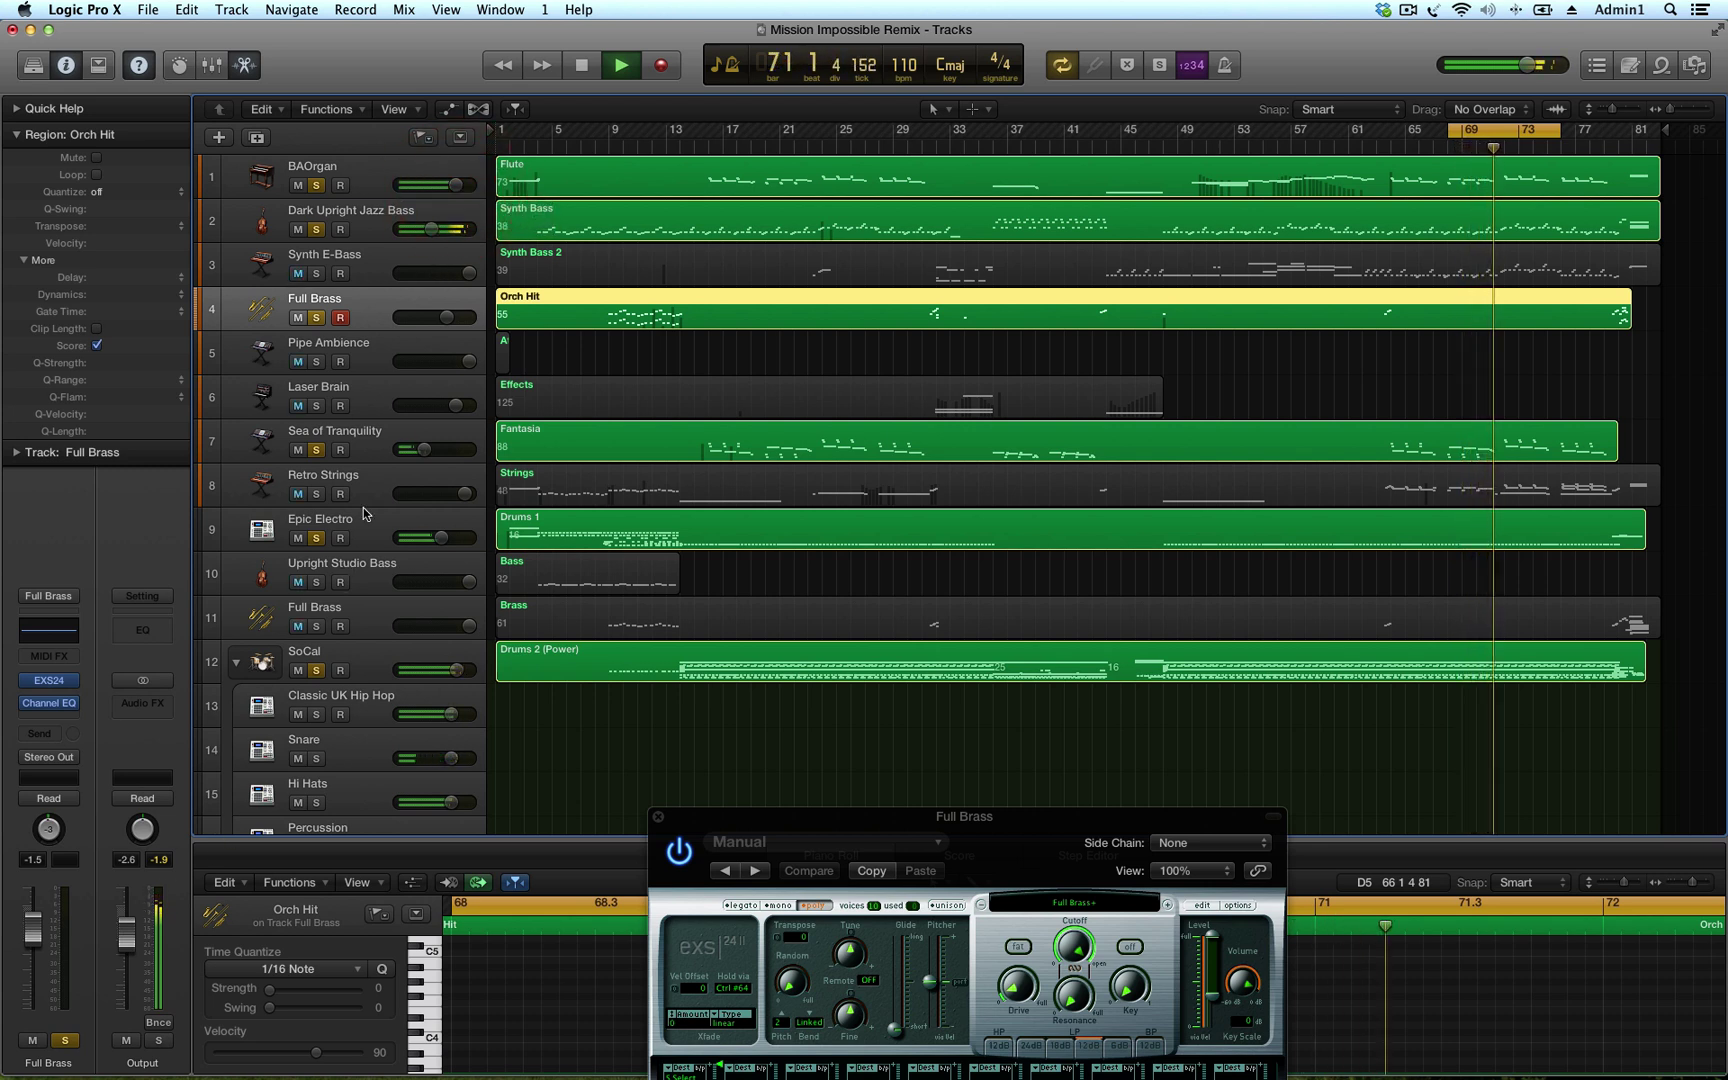
key("space")
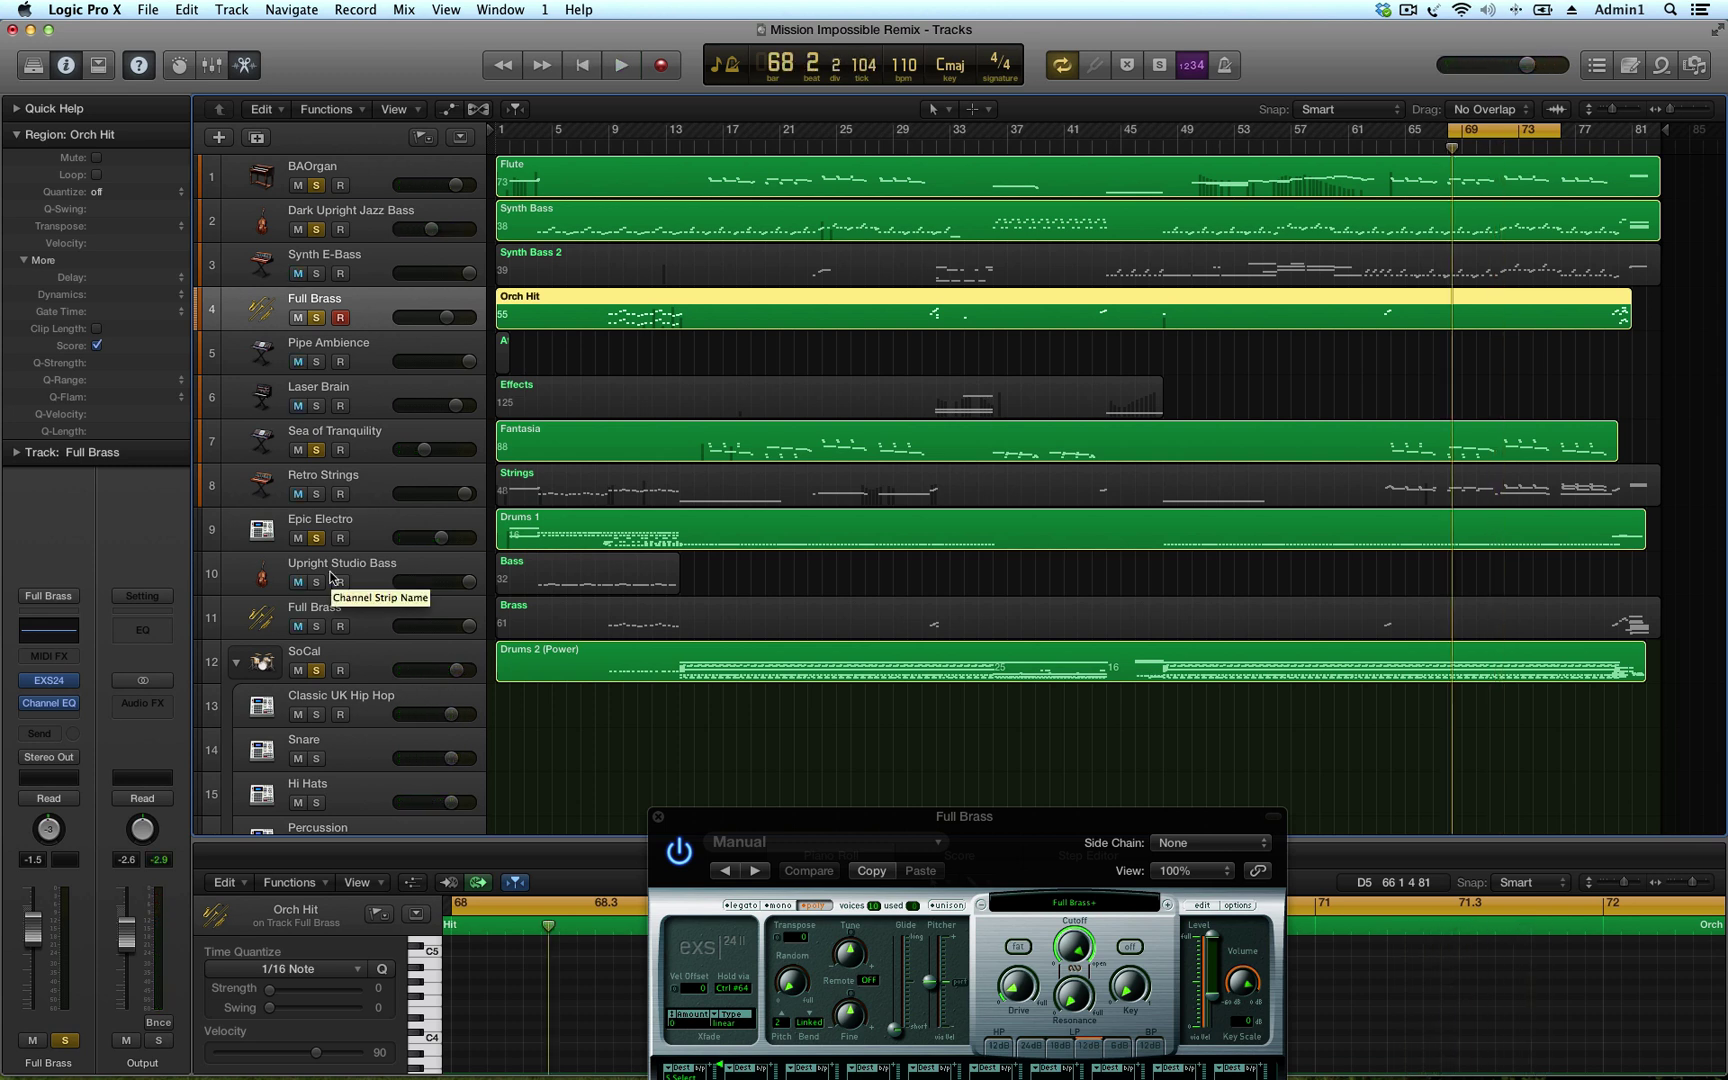
Add a new Drummer track and move it into the SoCal stack, directly above Classic UK Hip Hop
left_click_drag(680, 817, 732, 782)
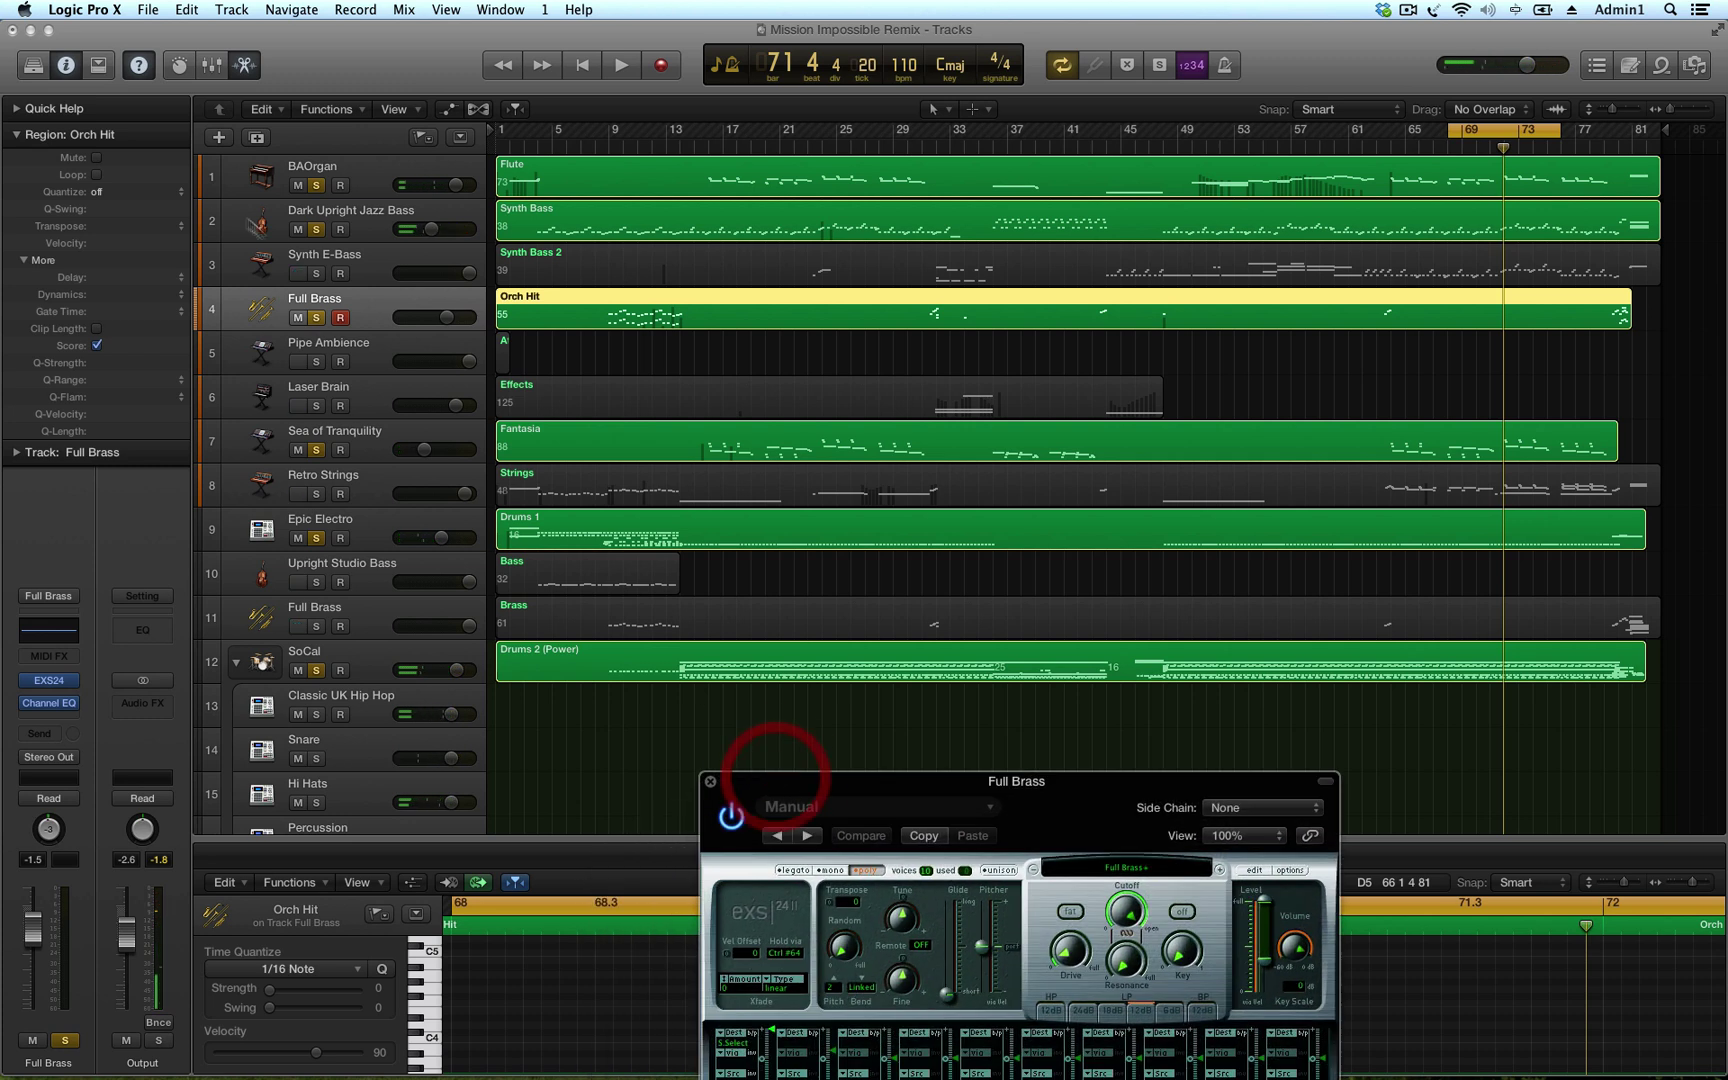
left_click(365, 661)
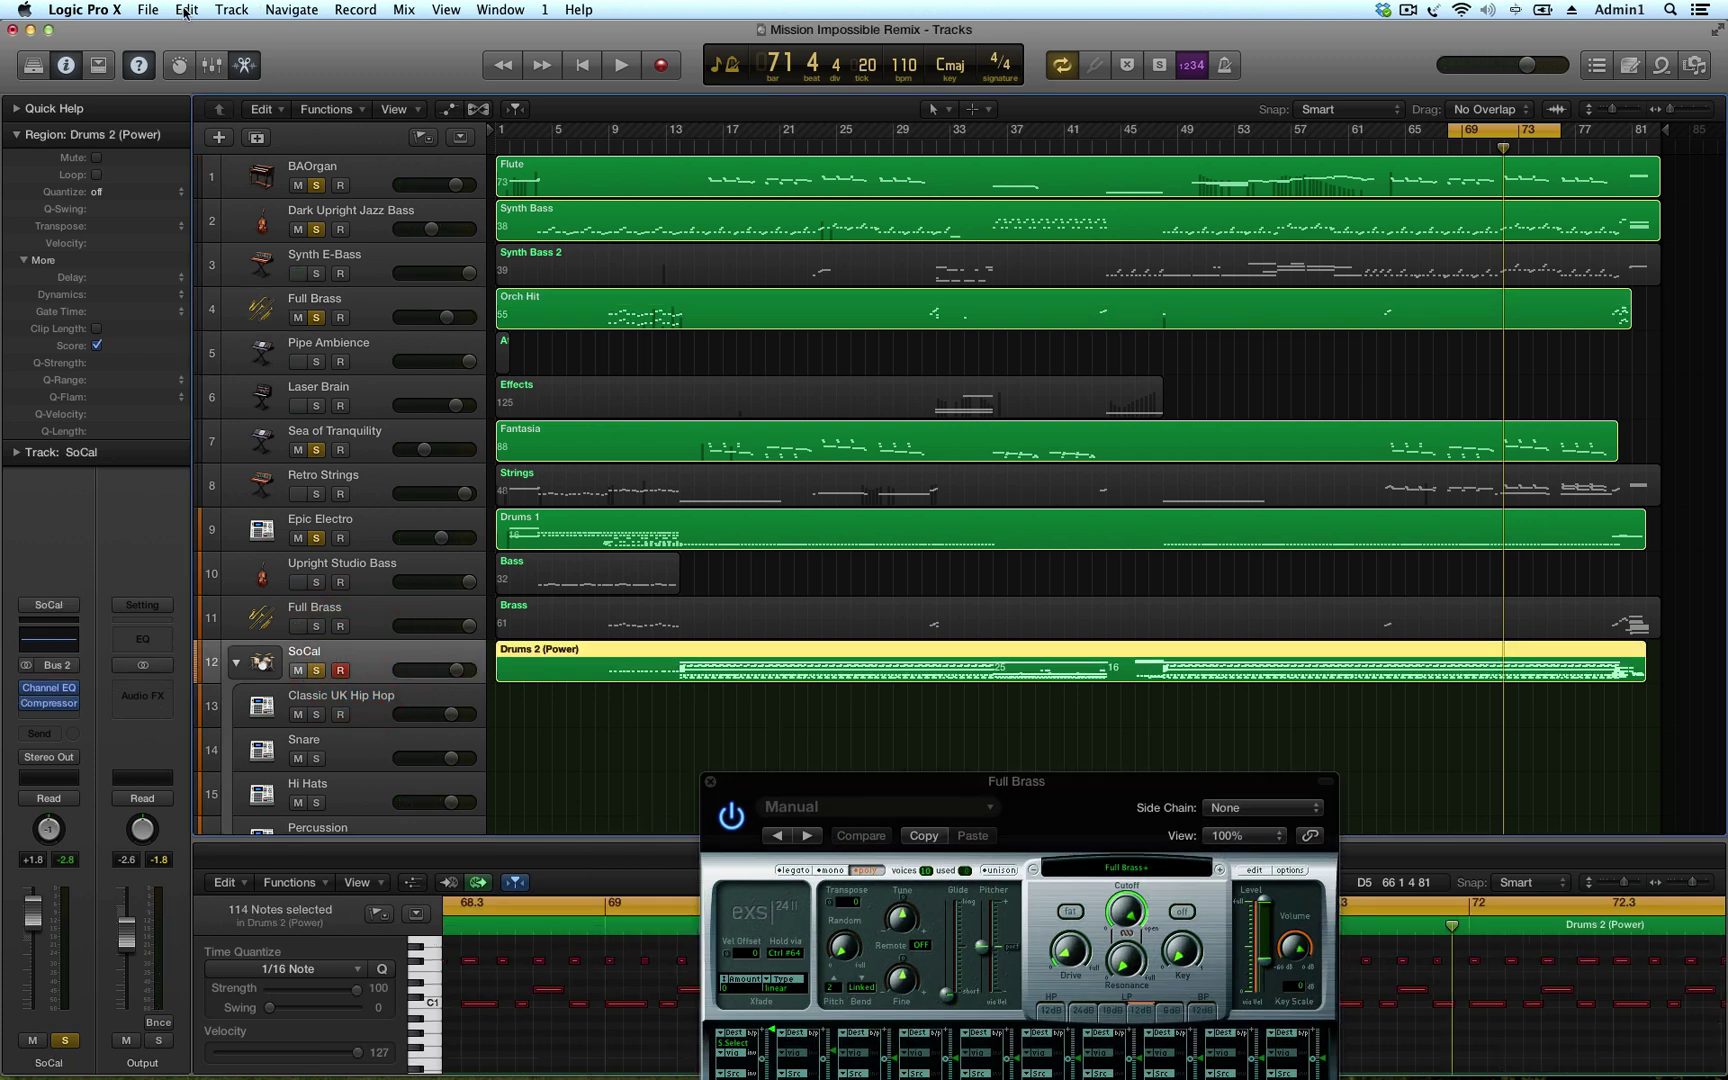
left_click(215, 11)
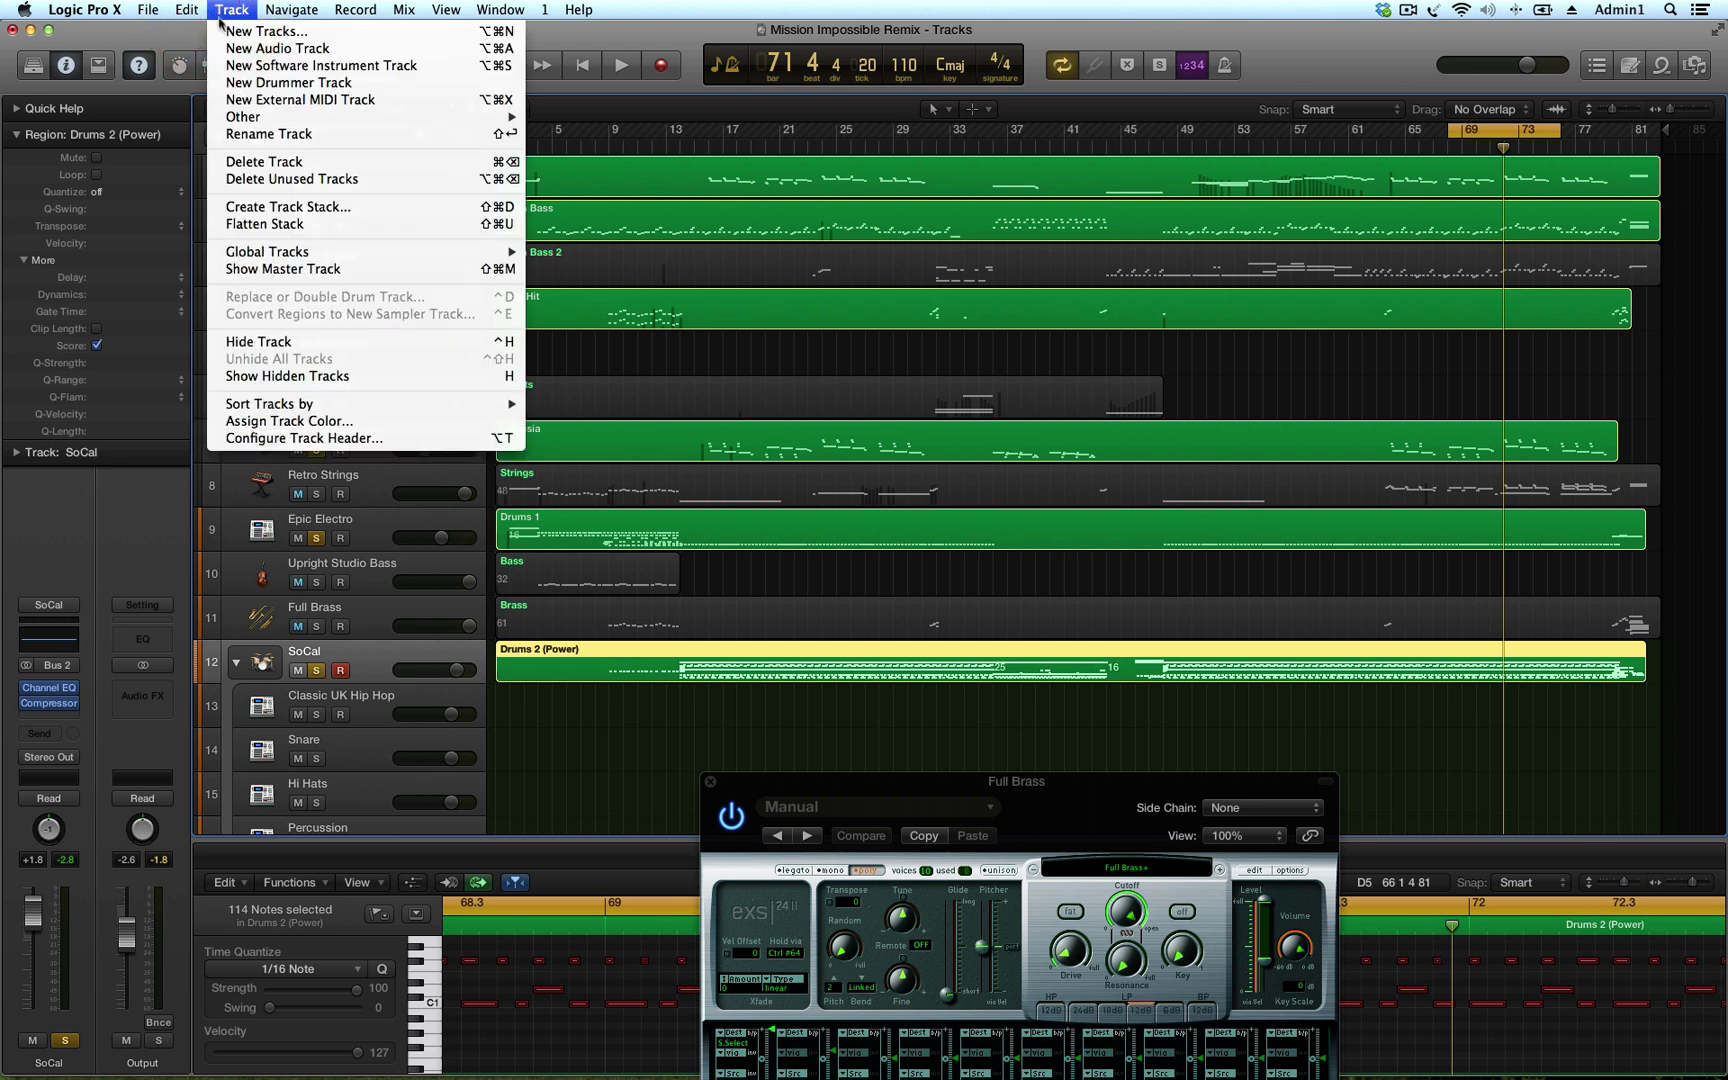
left_click(238, 82)
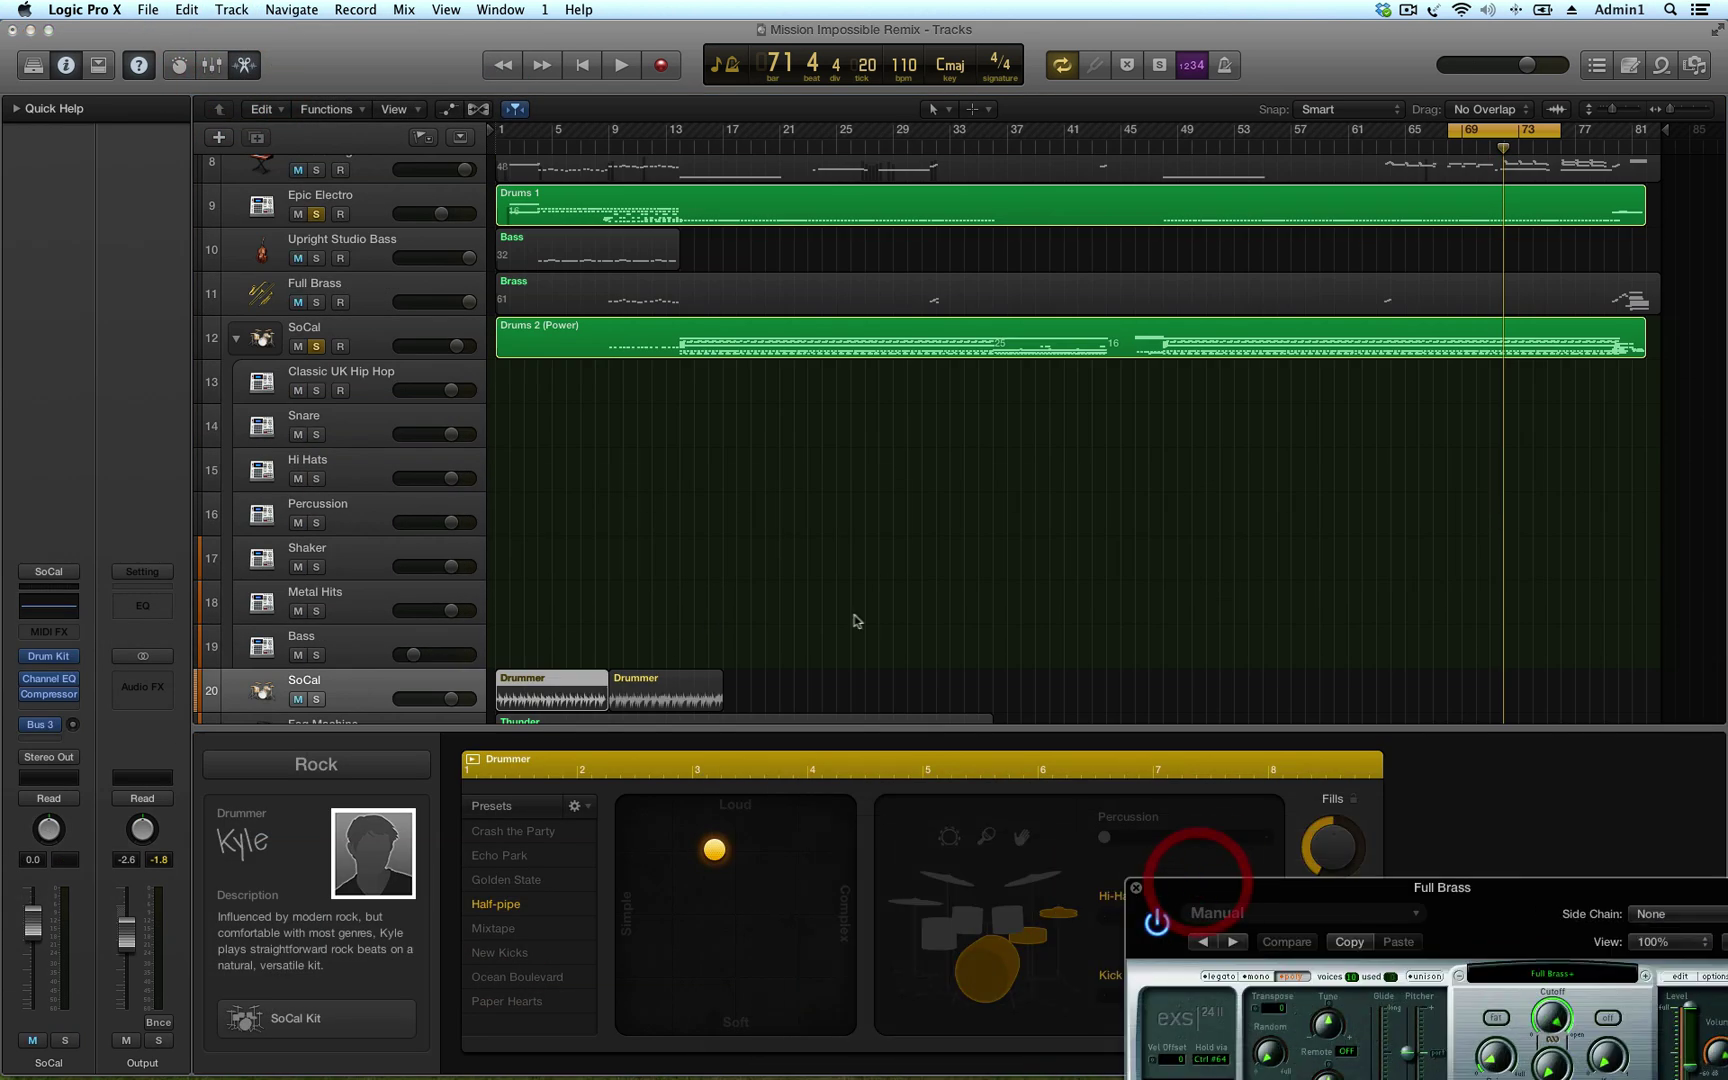
left_click_drag(336, 676, 290, 340)
scroll(636, 571, "up", 3)
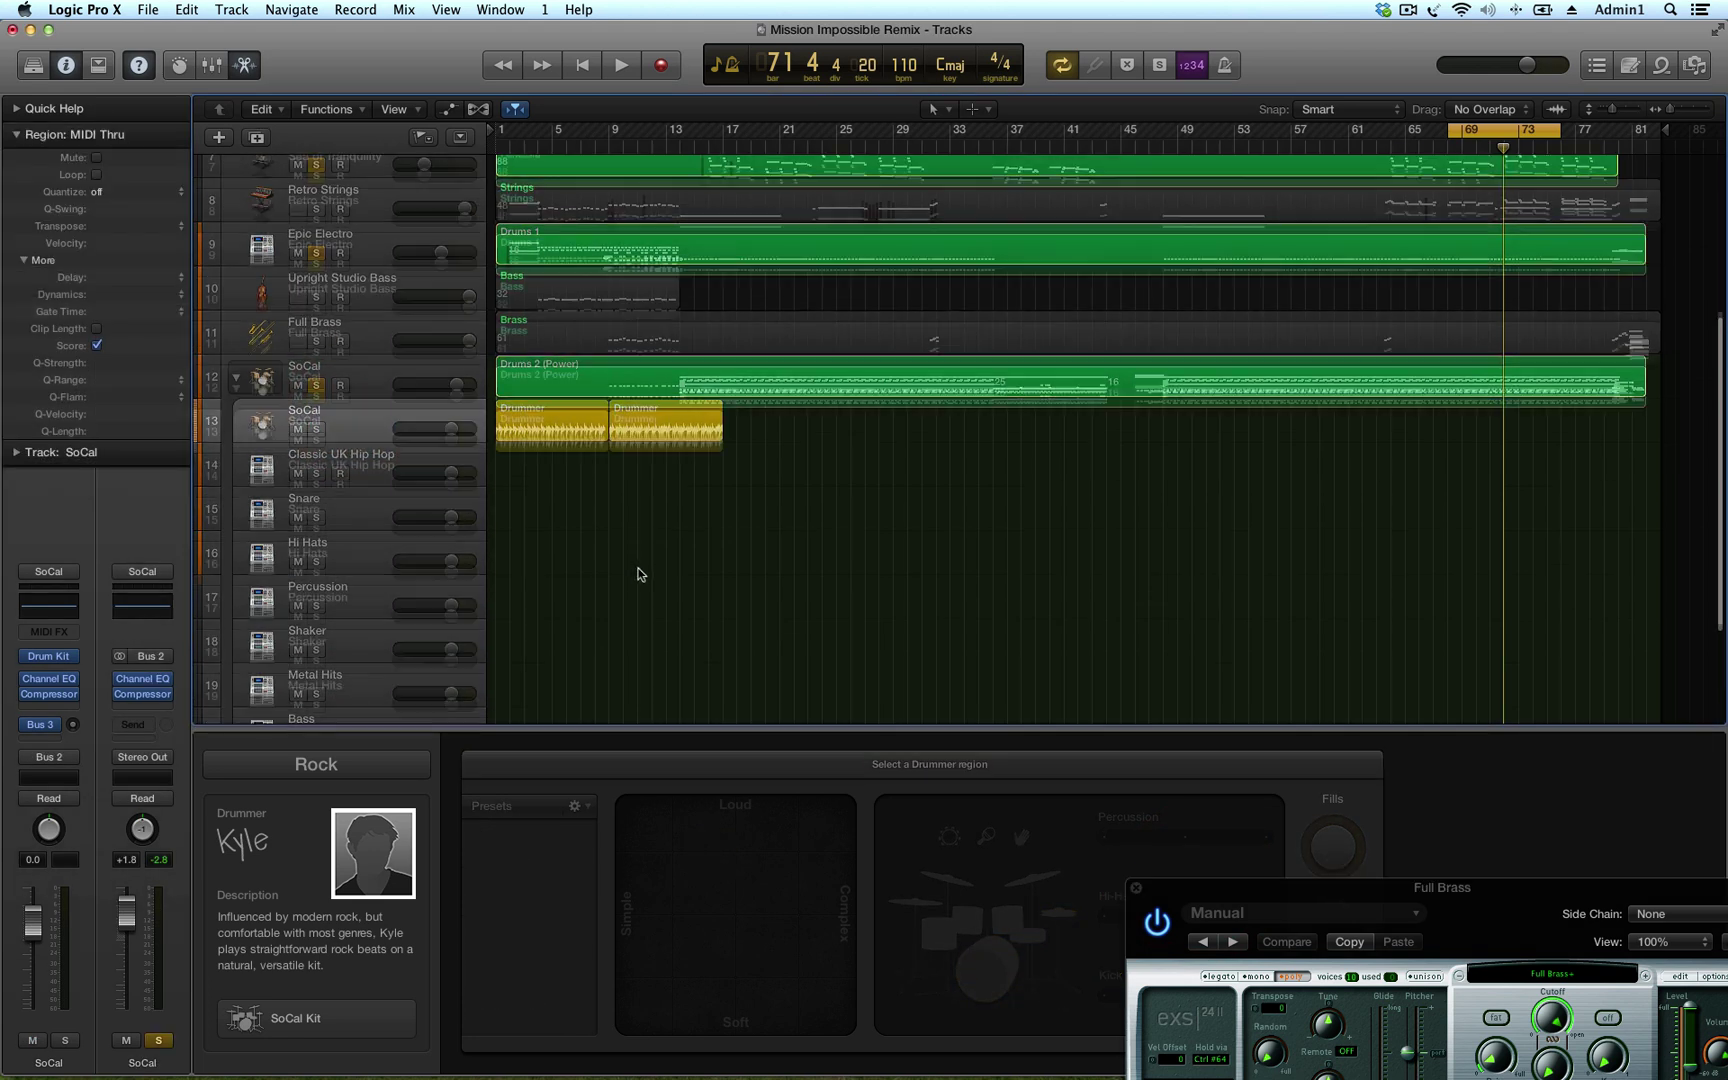
Place the Drummer regions from bar 68 and lower the drummer track's volume to about -2.4 dB during playback
key("space")
left_click(450, 605)
left_click_drag(450, 605, 418, 608)
scroll(316, 240, "up", 3)
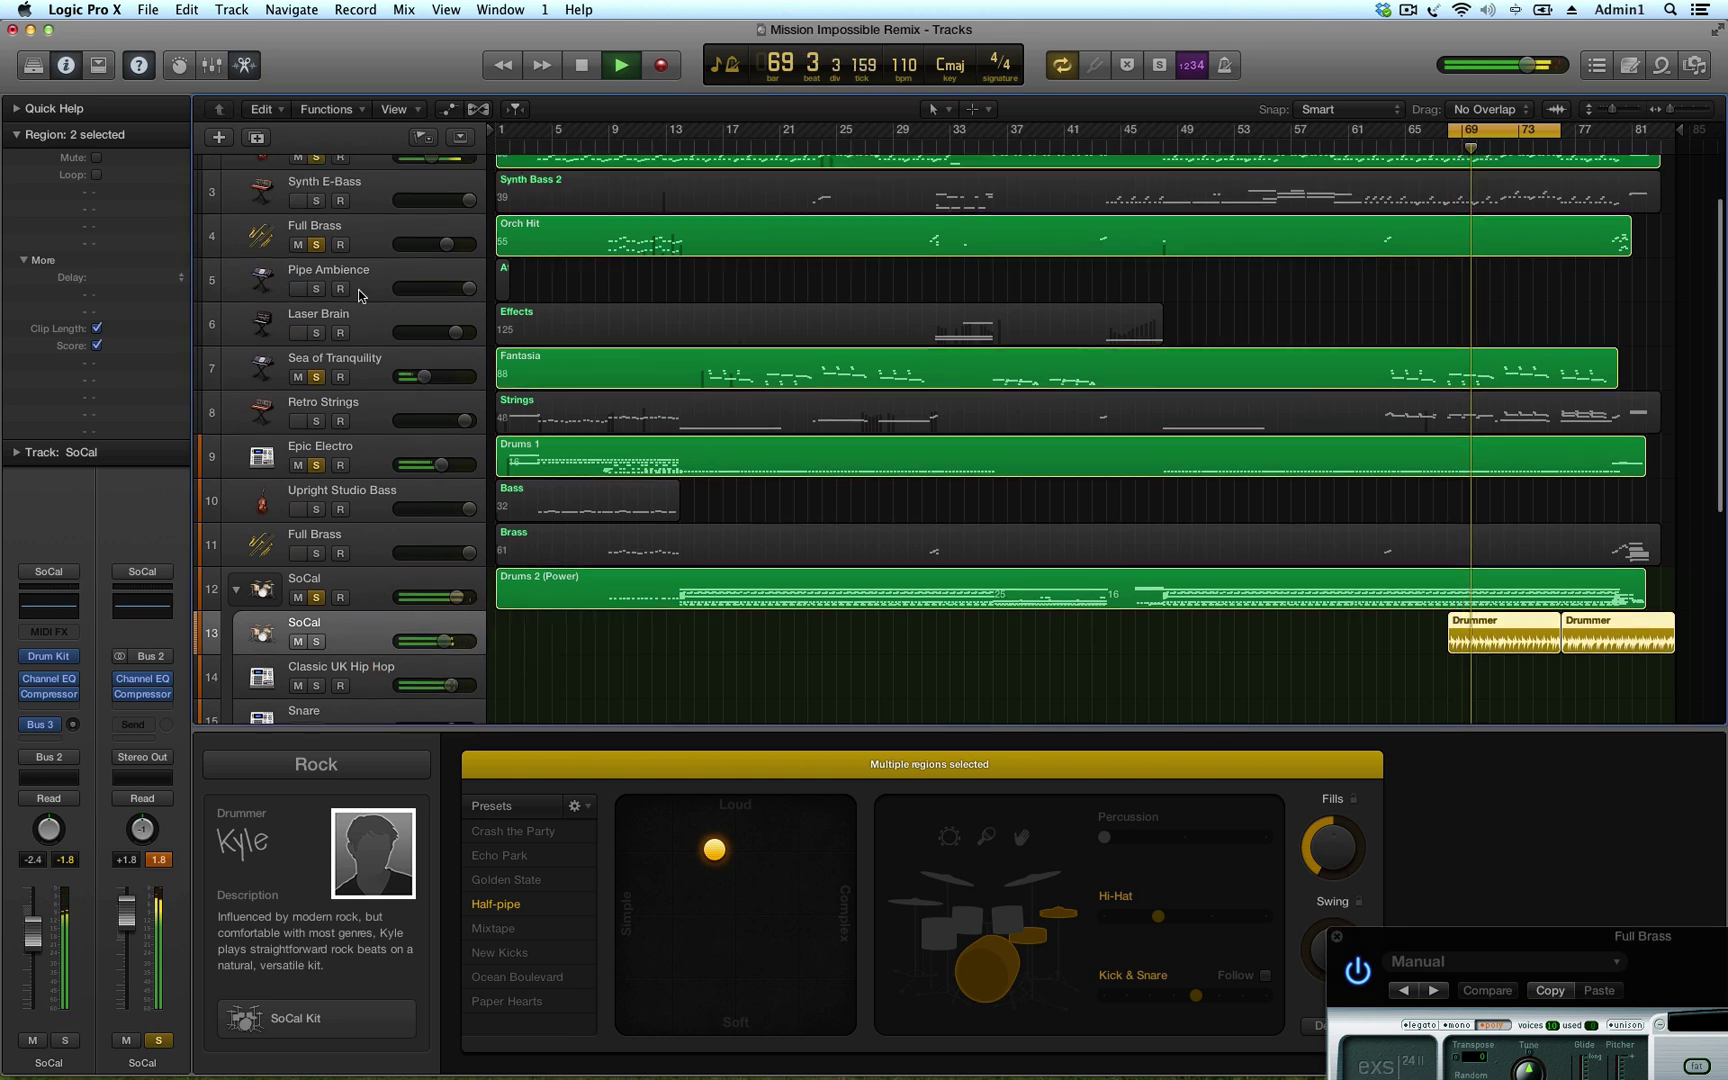
Turn off solo on Dark Upright Jazz Bass, BAOrgan and Sea of Tranquility during playback
left_click(316, 230)
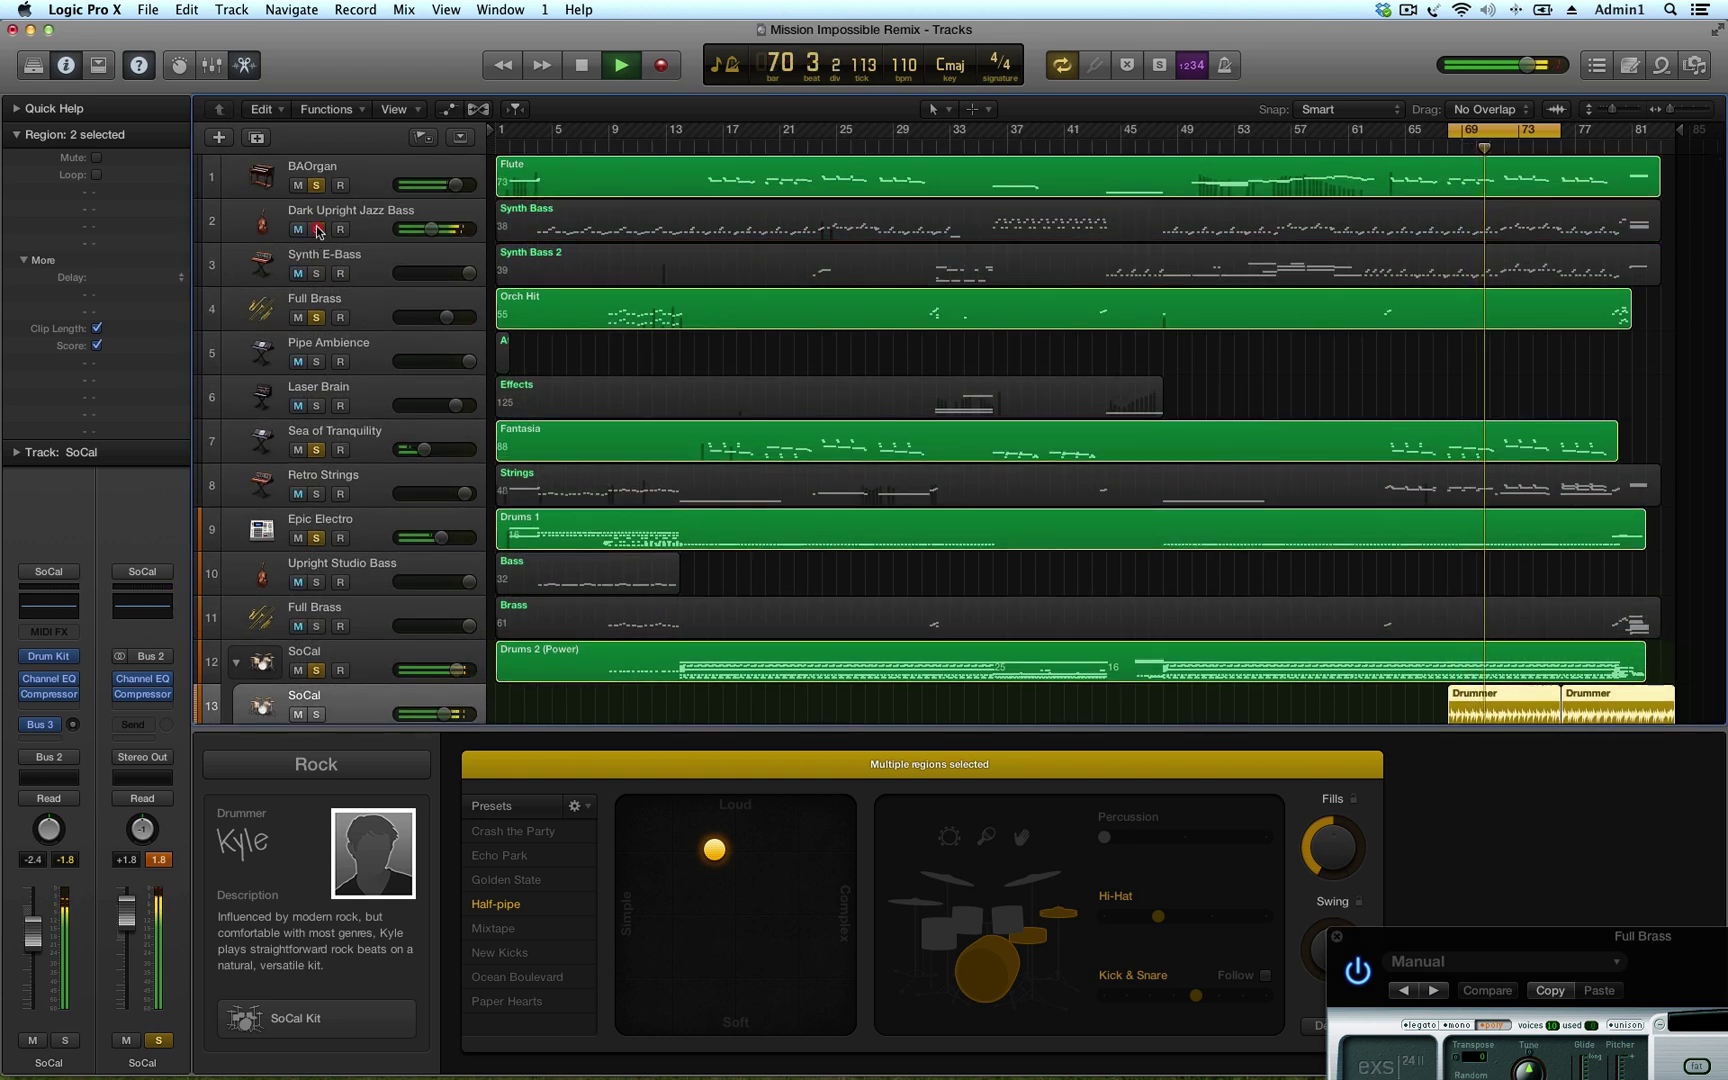
left_click(316, 186)
scroll(414, 412, "down", 2)
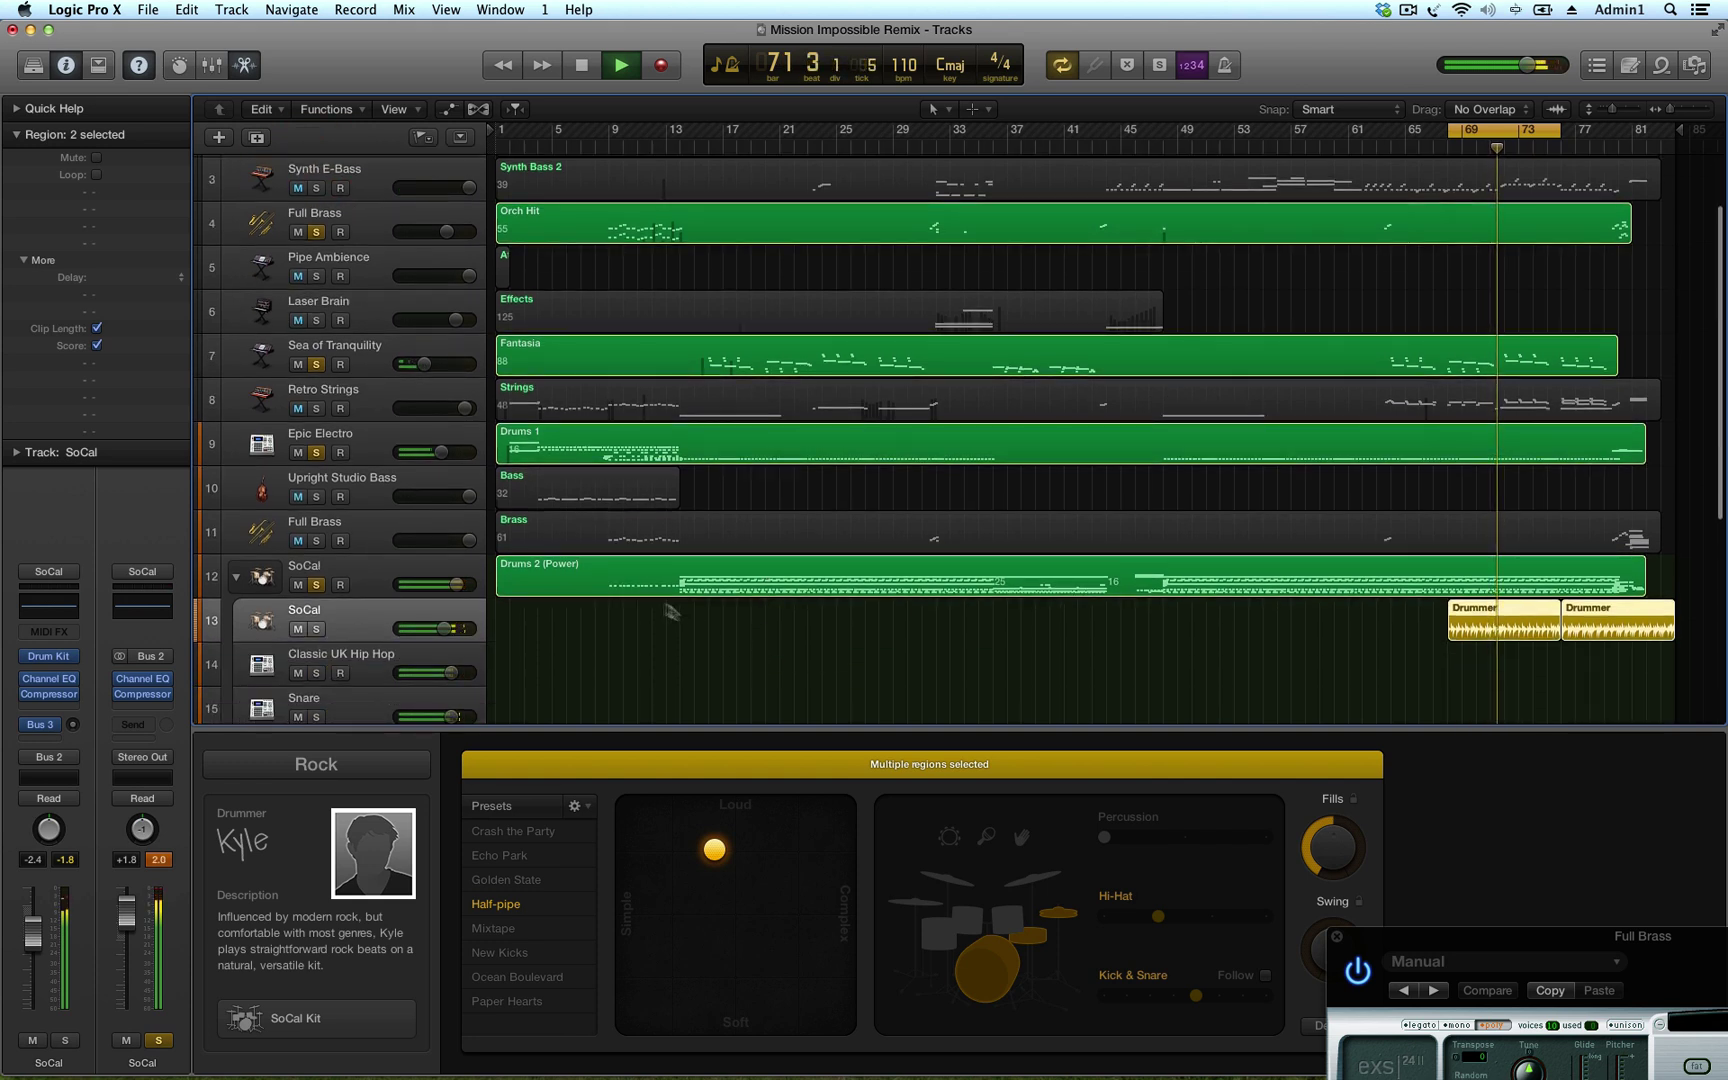
left_click(316, 364)
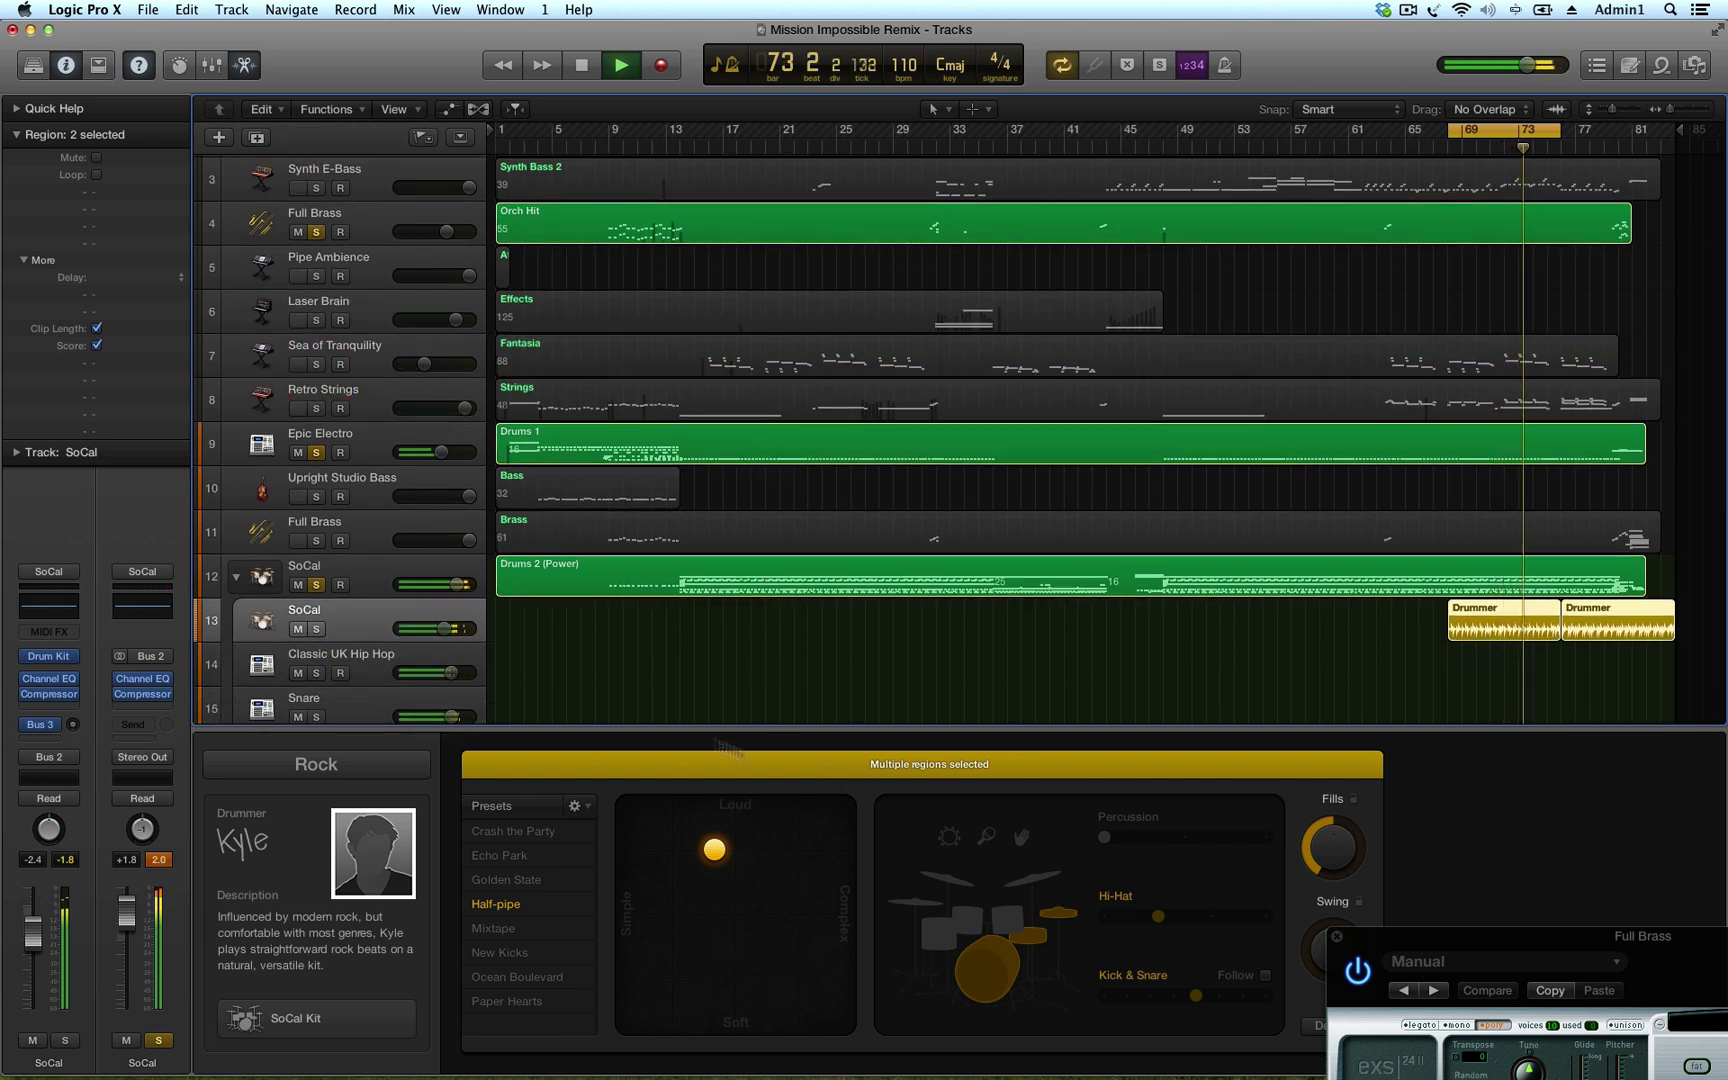
Toggle the SoCal stack's solo off and back on, and solo the drummer track inside it
left_click(316, 628)
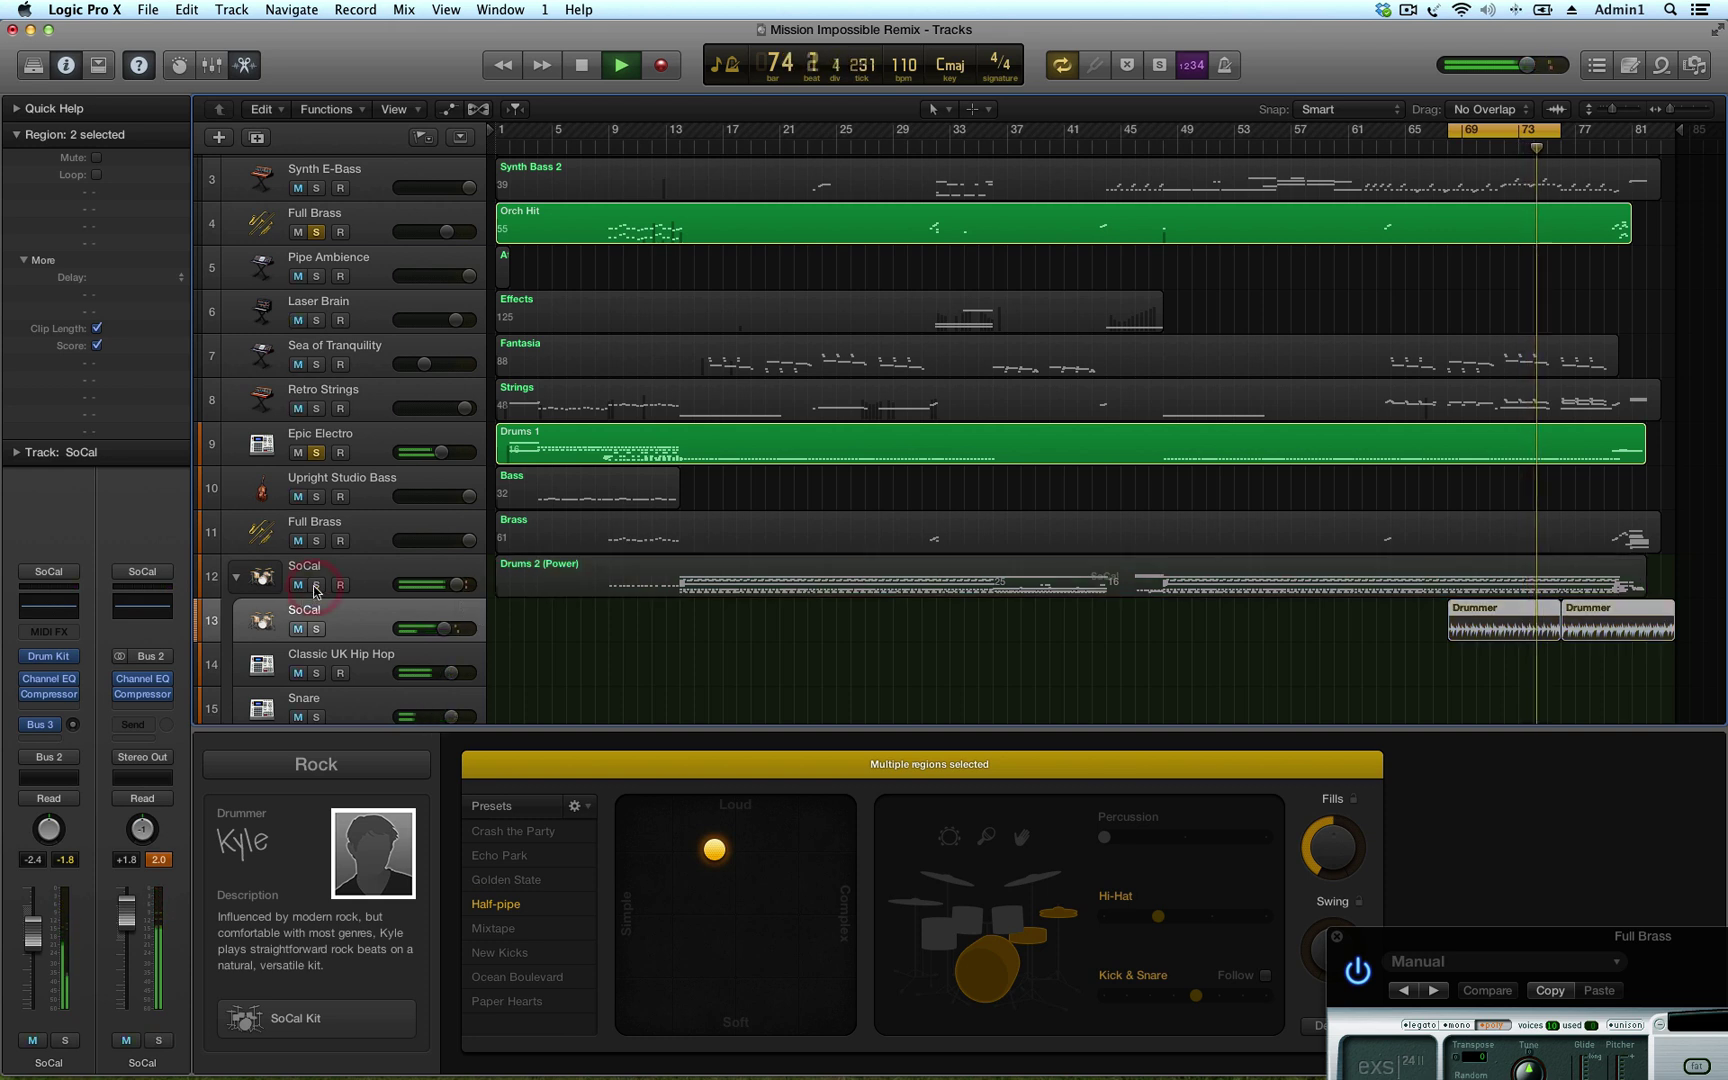
left_click(316, 628)
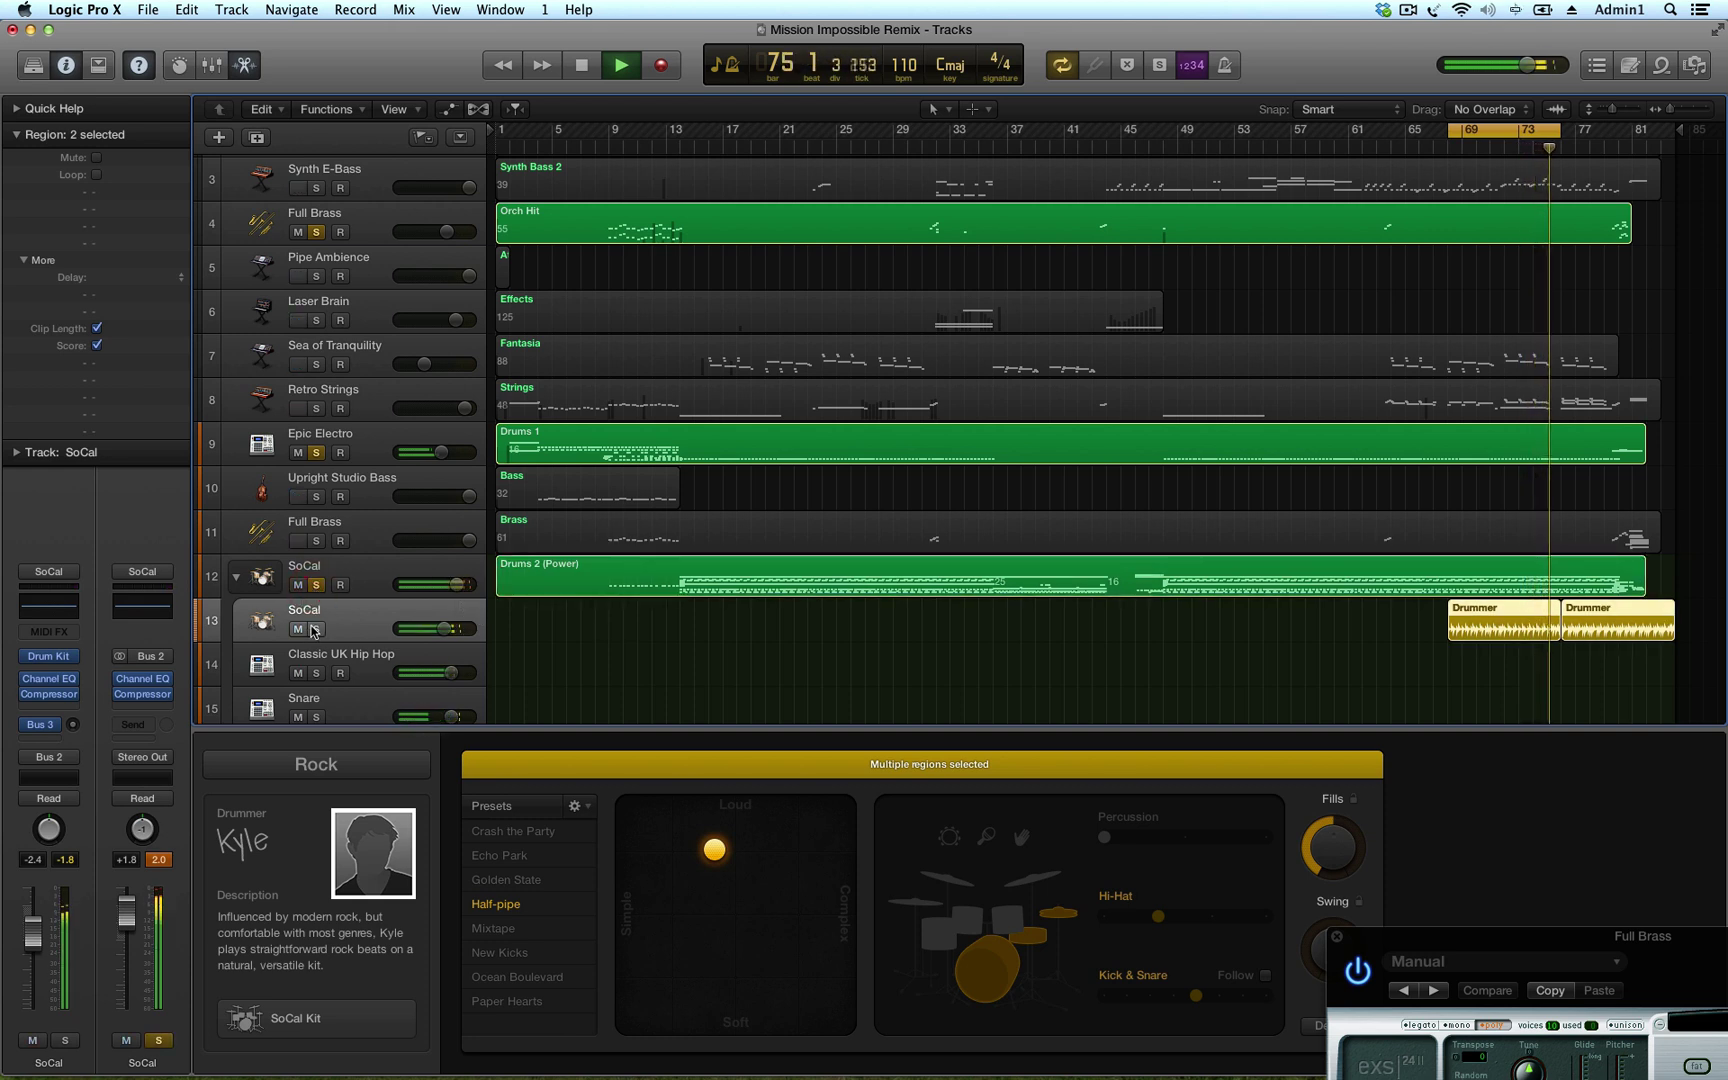
left_click(316, 628)
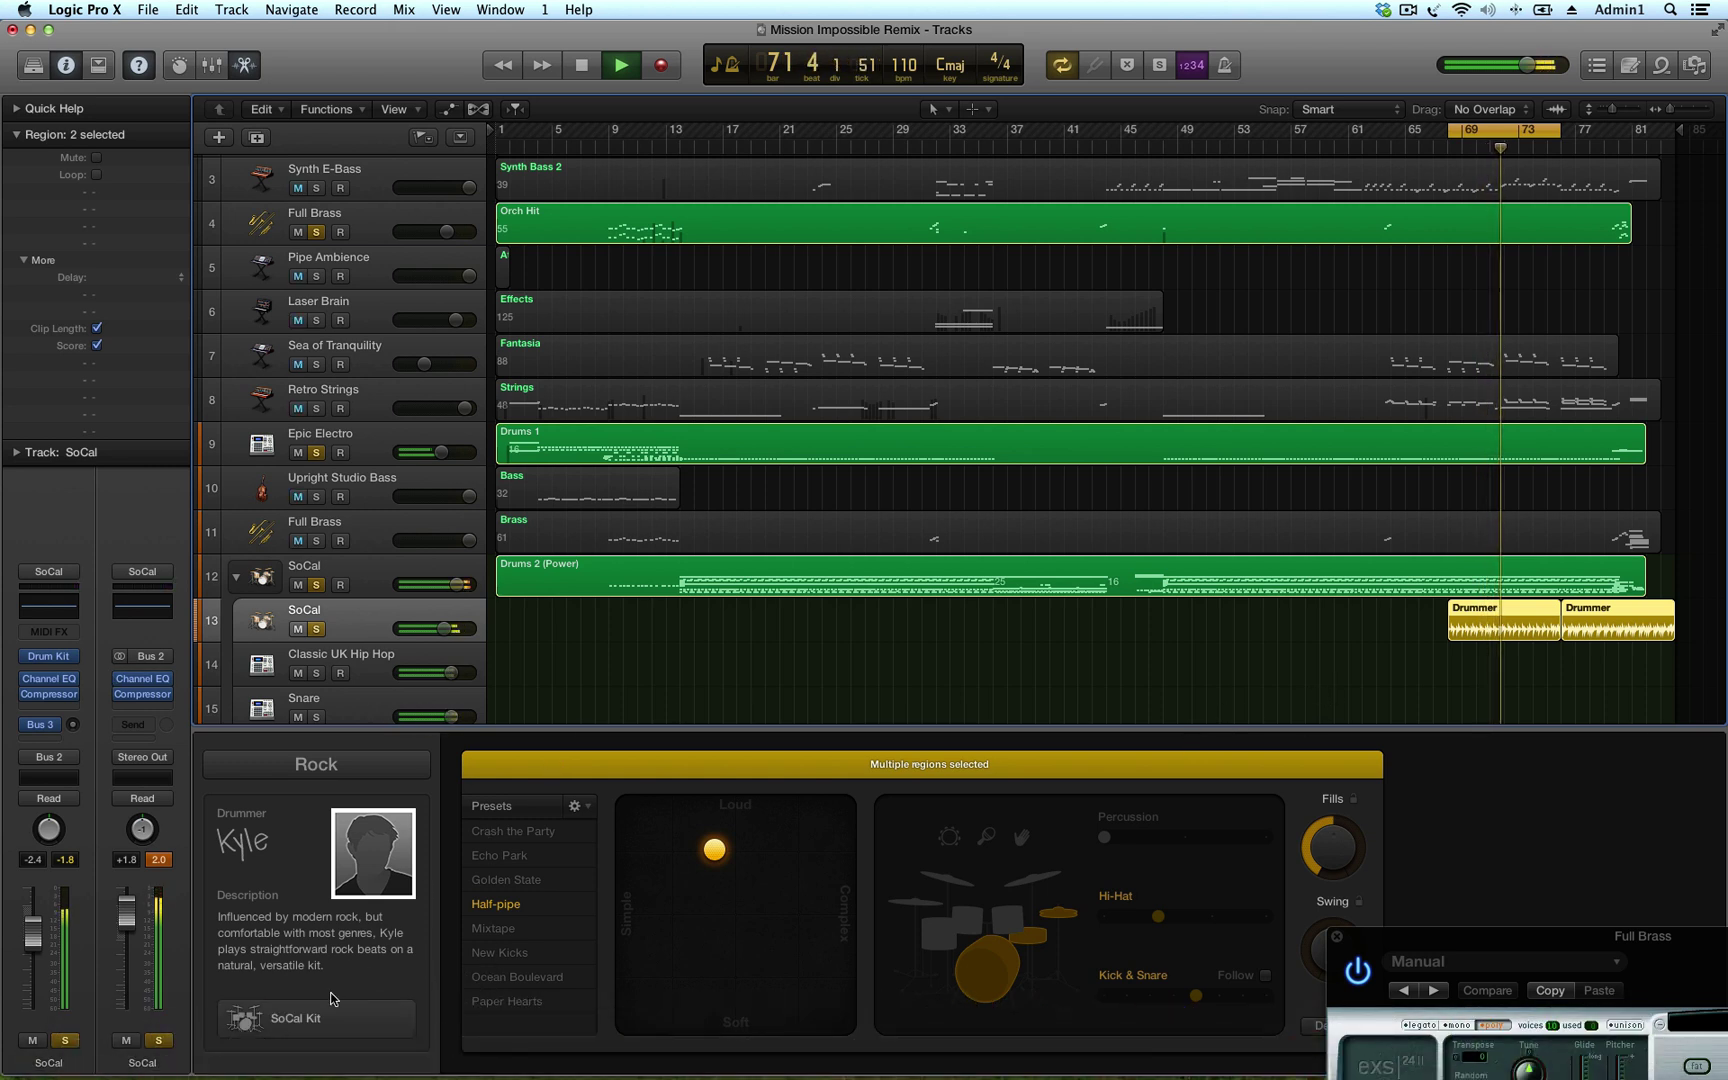
Open the SoCal Kit in Drum Kit Designer and turn down the kick drum's gain
left_click(326, 1022)
left_click(326, 1020)
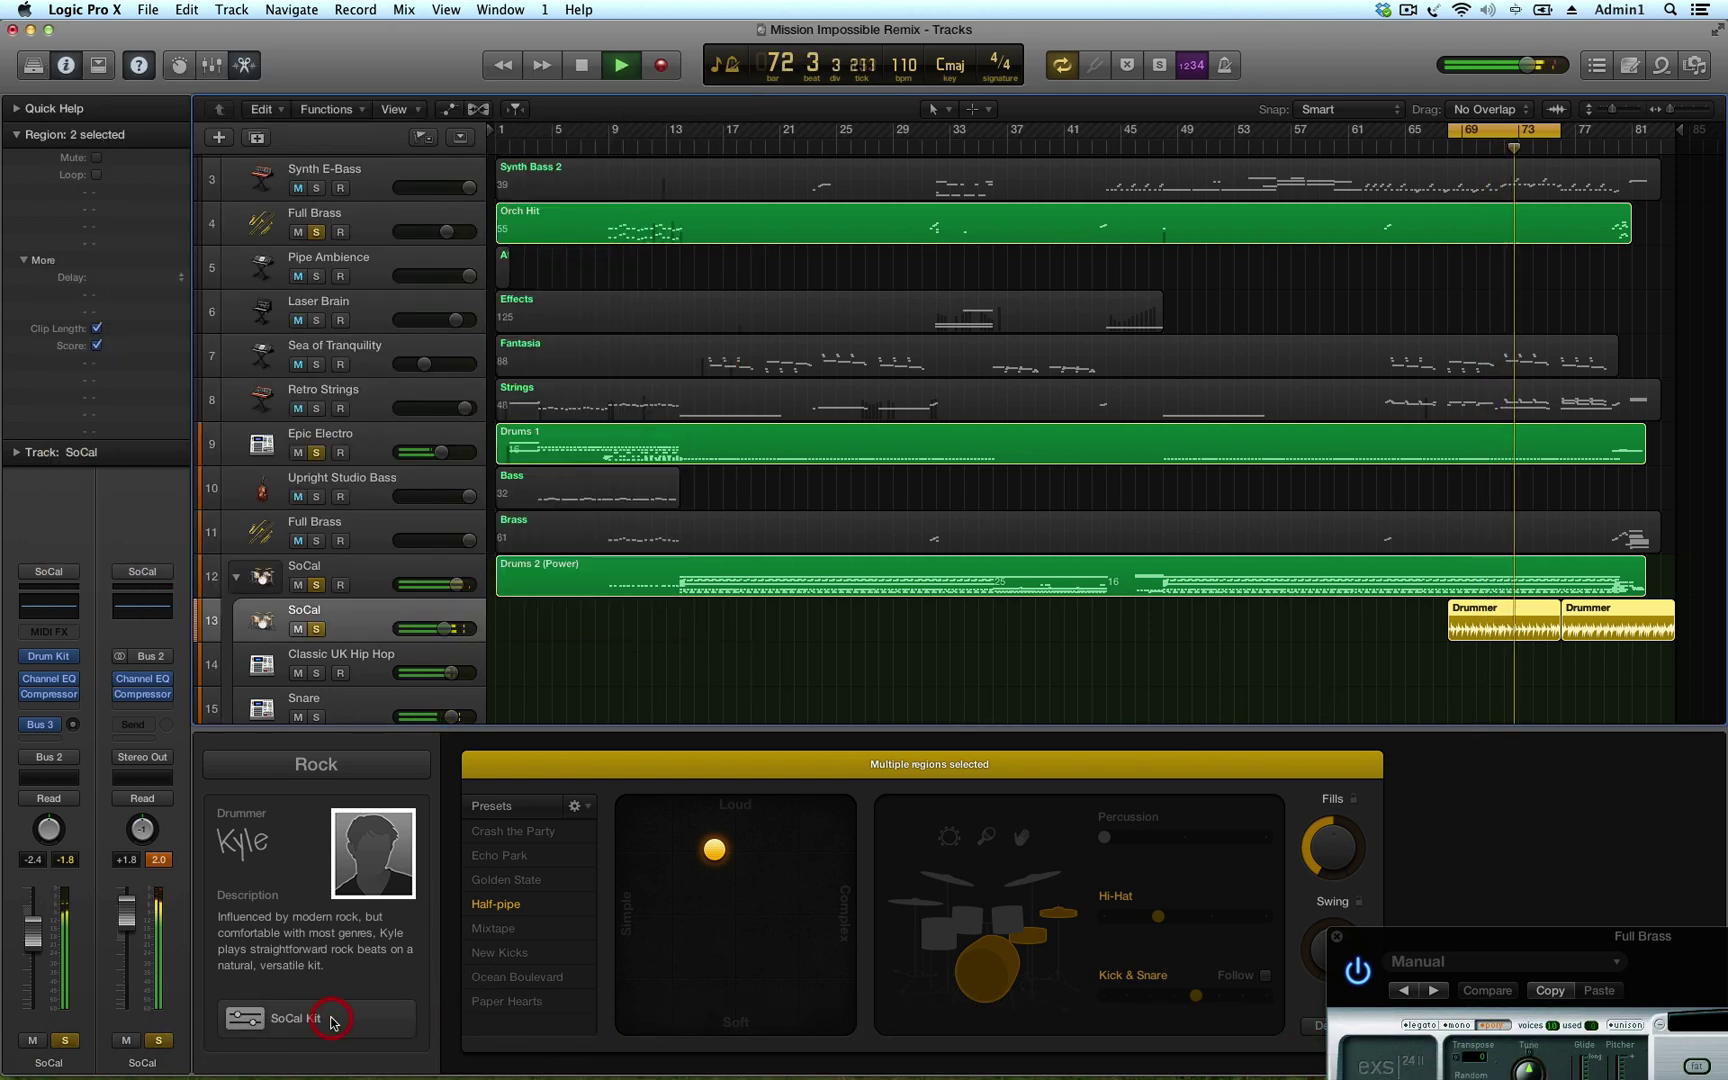
left_click(326, 1020)
left_click_drag(440, 75, 1026, 291)
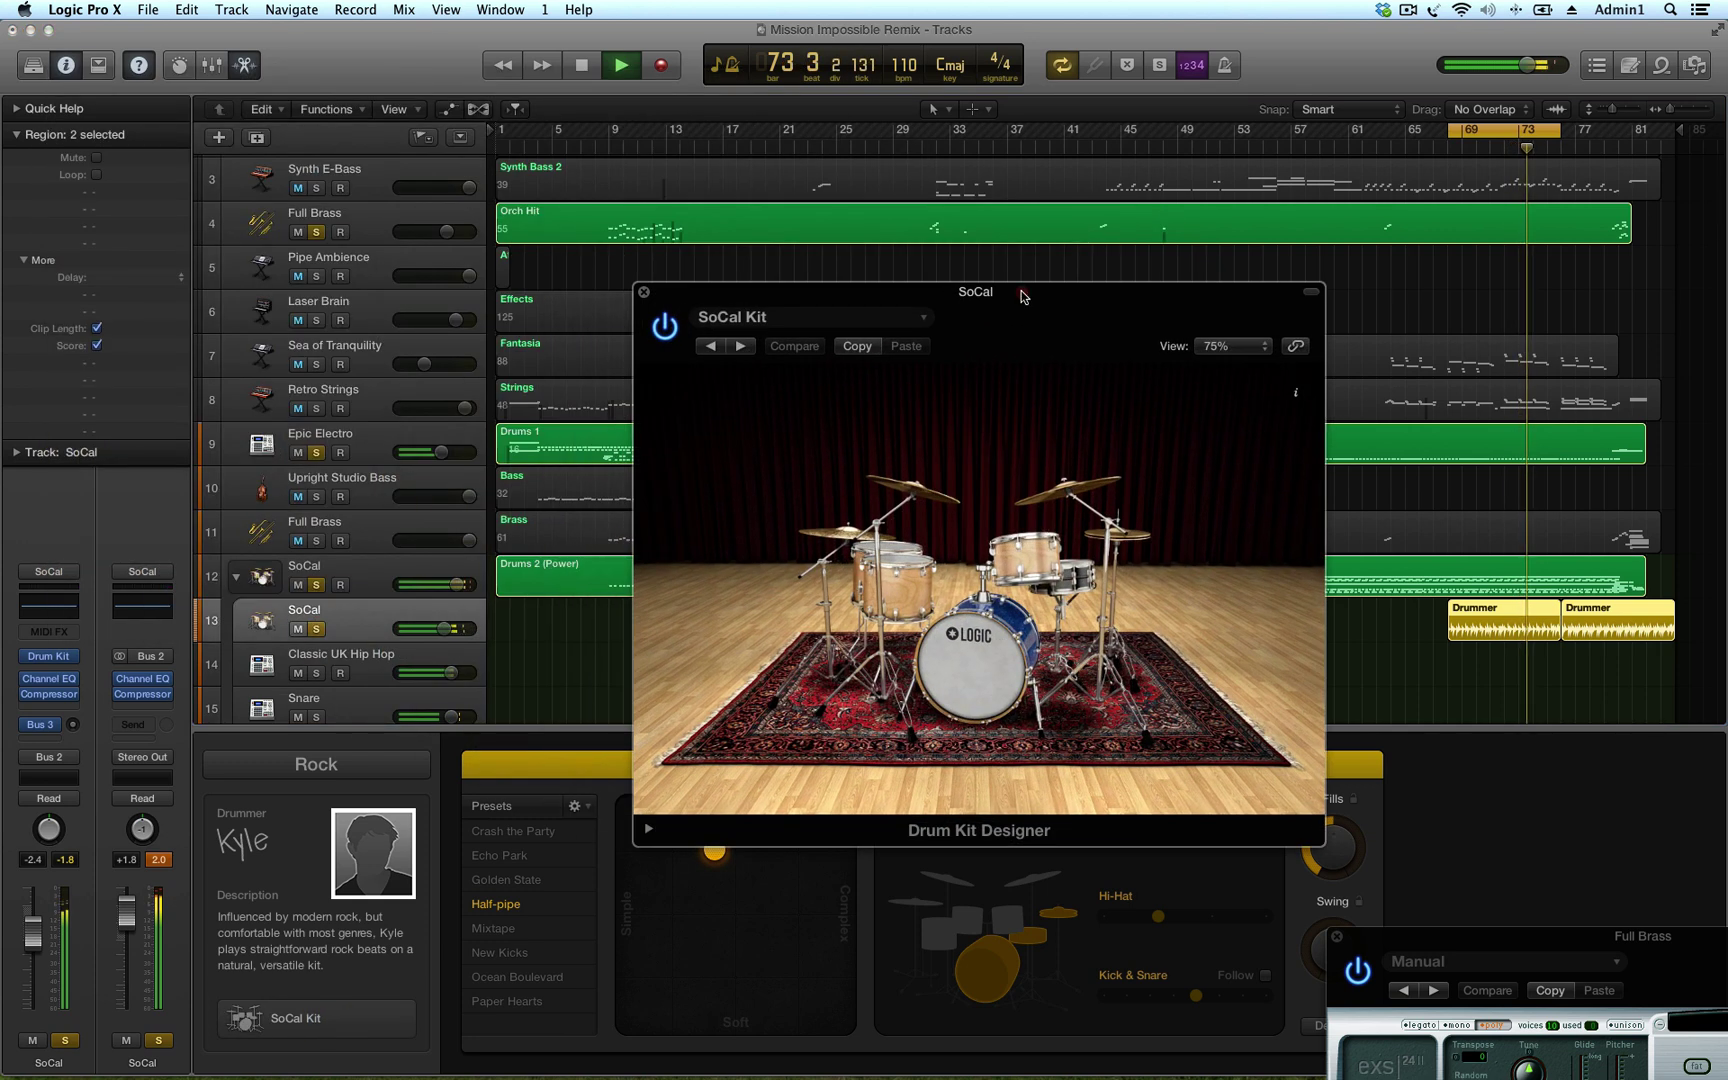
left_click(944, 668)
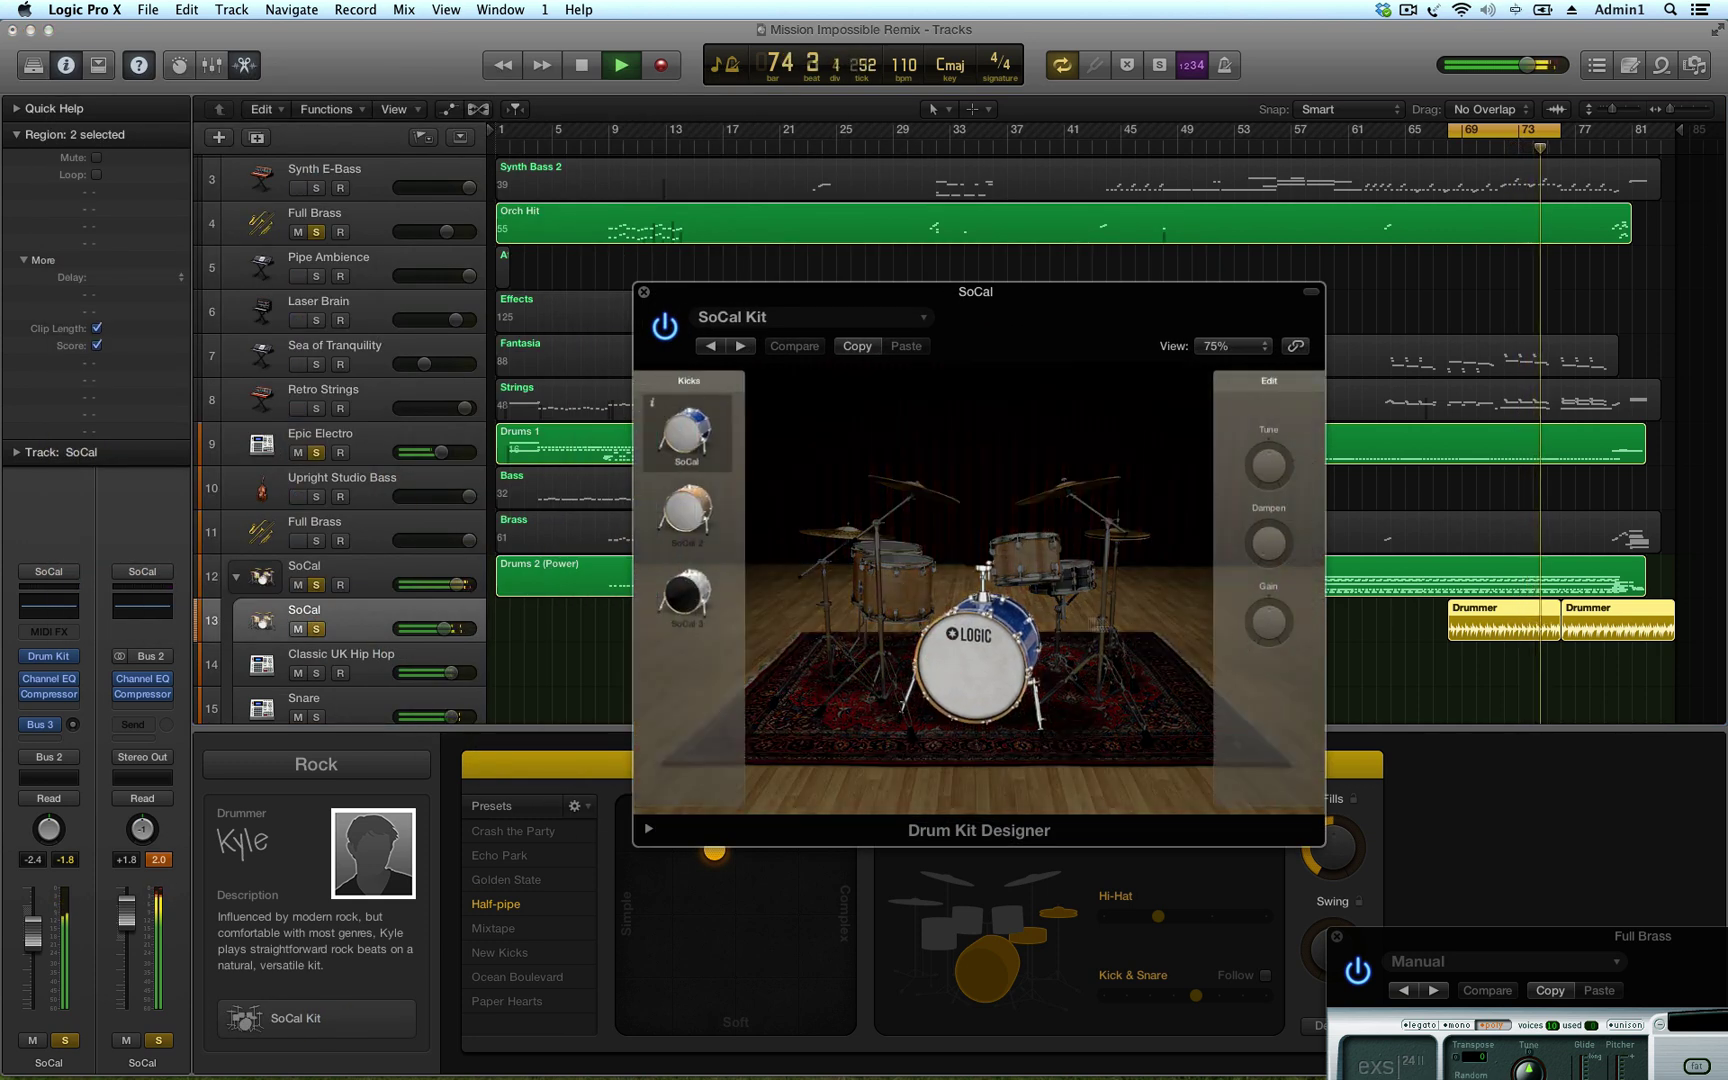
left_click_drag(1245, 624, 1293, 812)
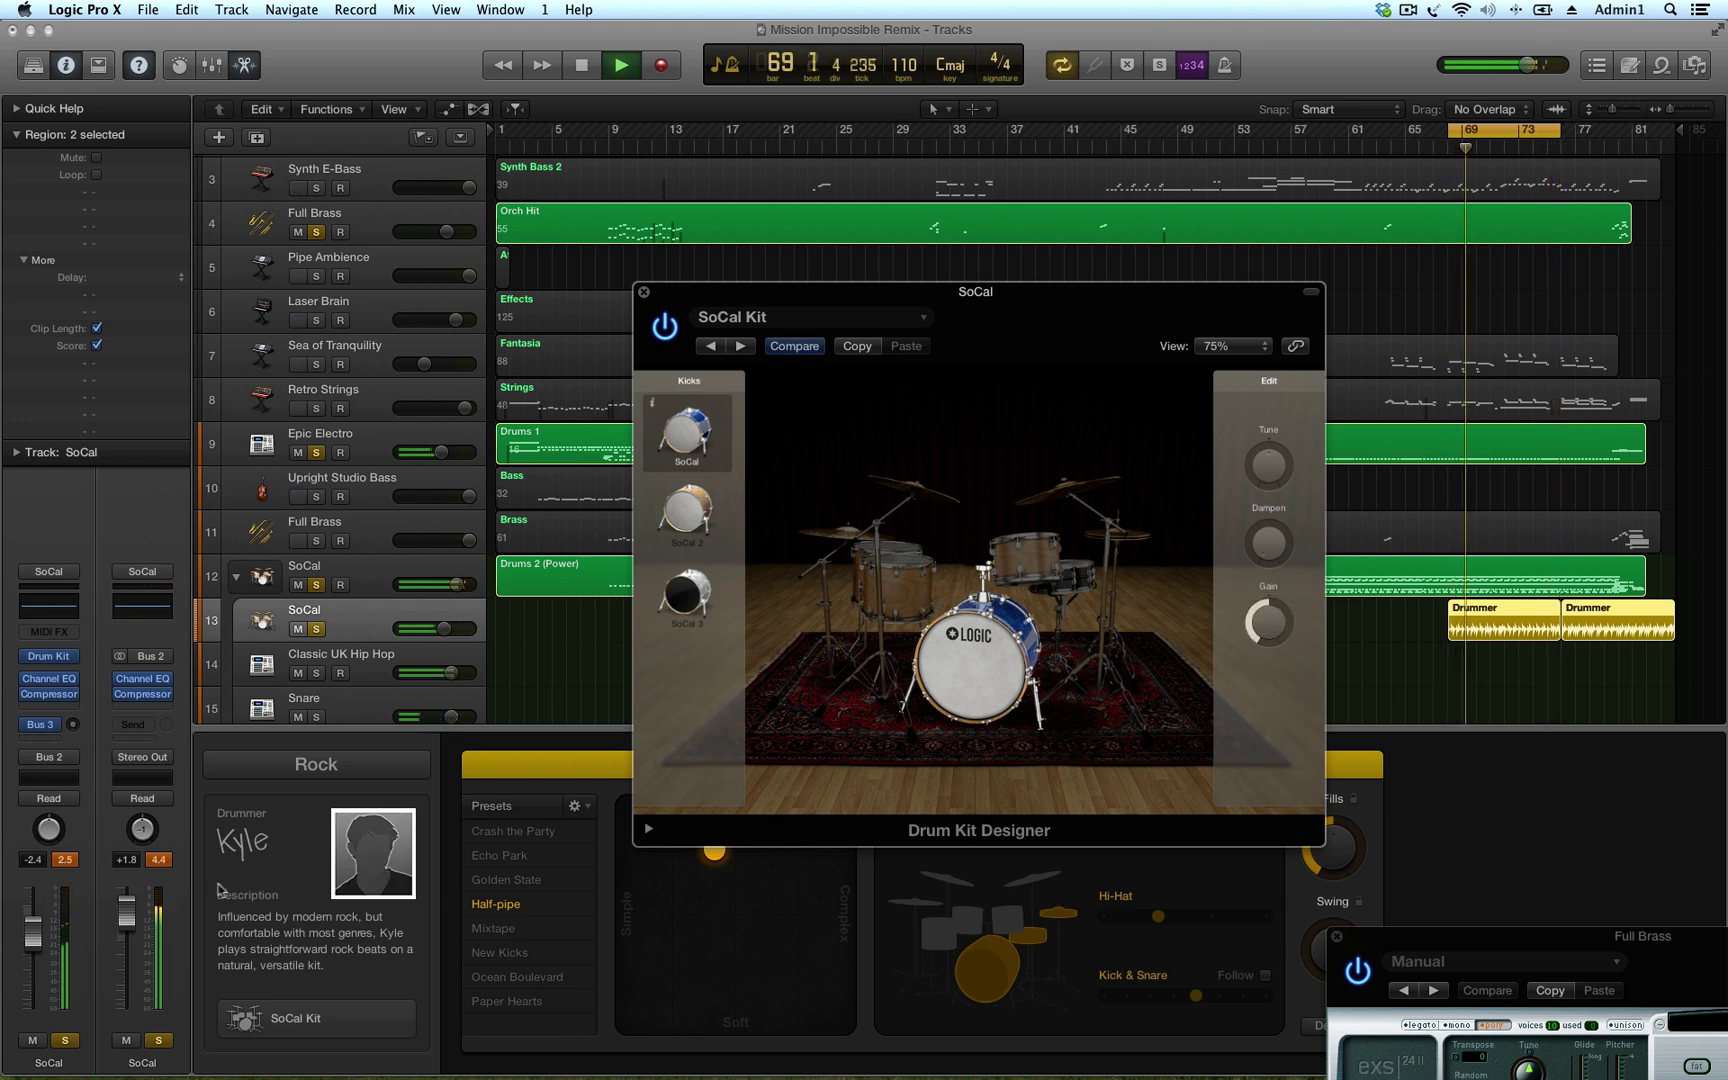
Lower the SoCal stack's volume to -0.2 dB and raise the kick drum's gain slightly above its neutral setting
left_click(258, 880)
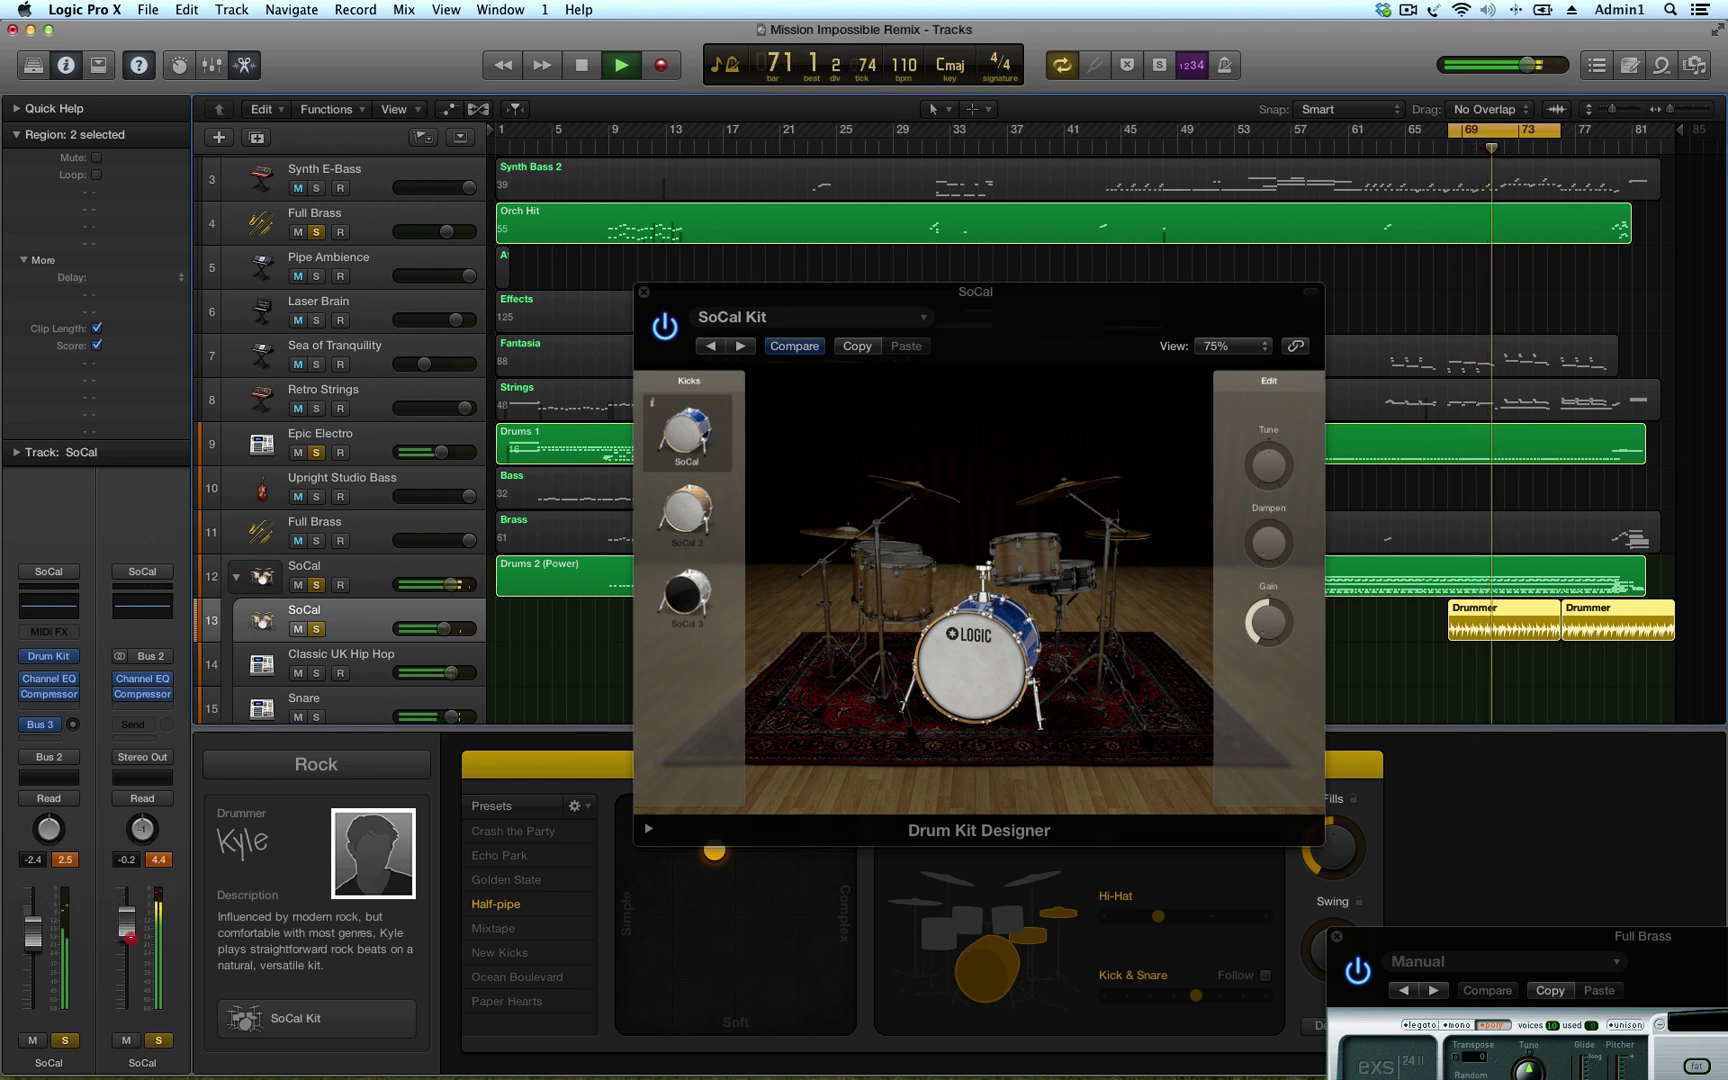
left_click_drag(1268, 618, 1258, 540)
mouse_move(1268, 462)
left_mouse_down()
mouse_move(1281, 410)
mouse_move(1274, 462)
left_mouse_up()
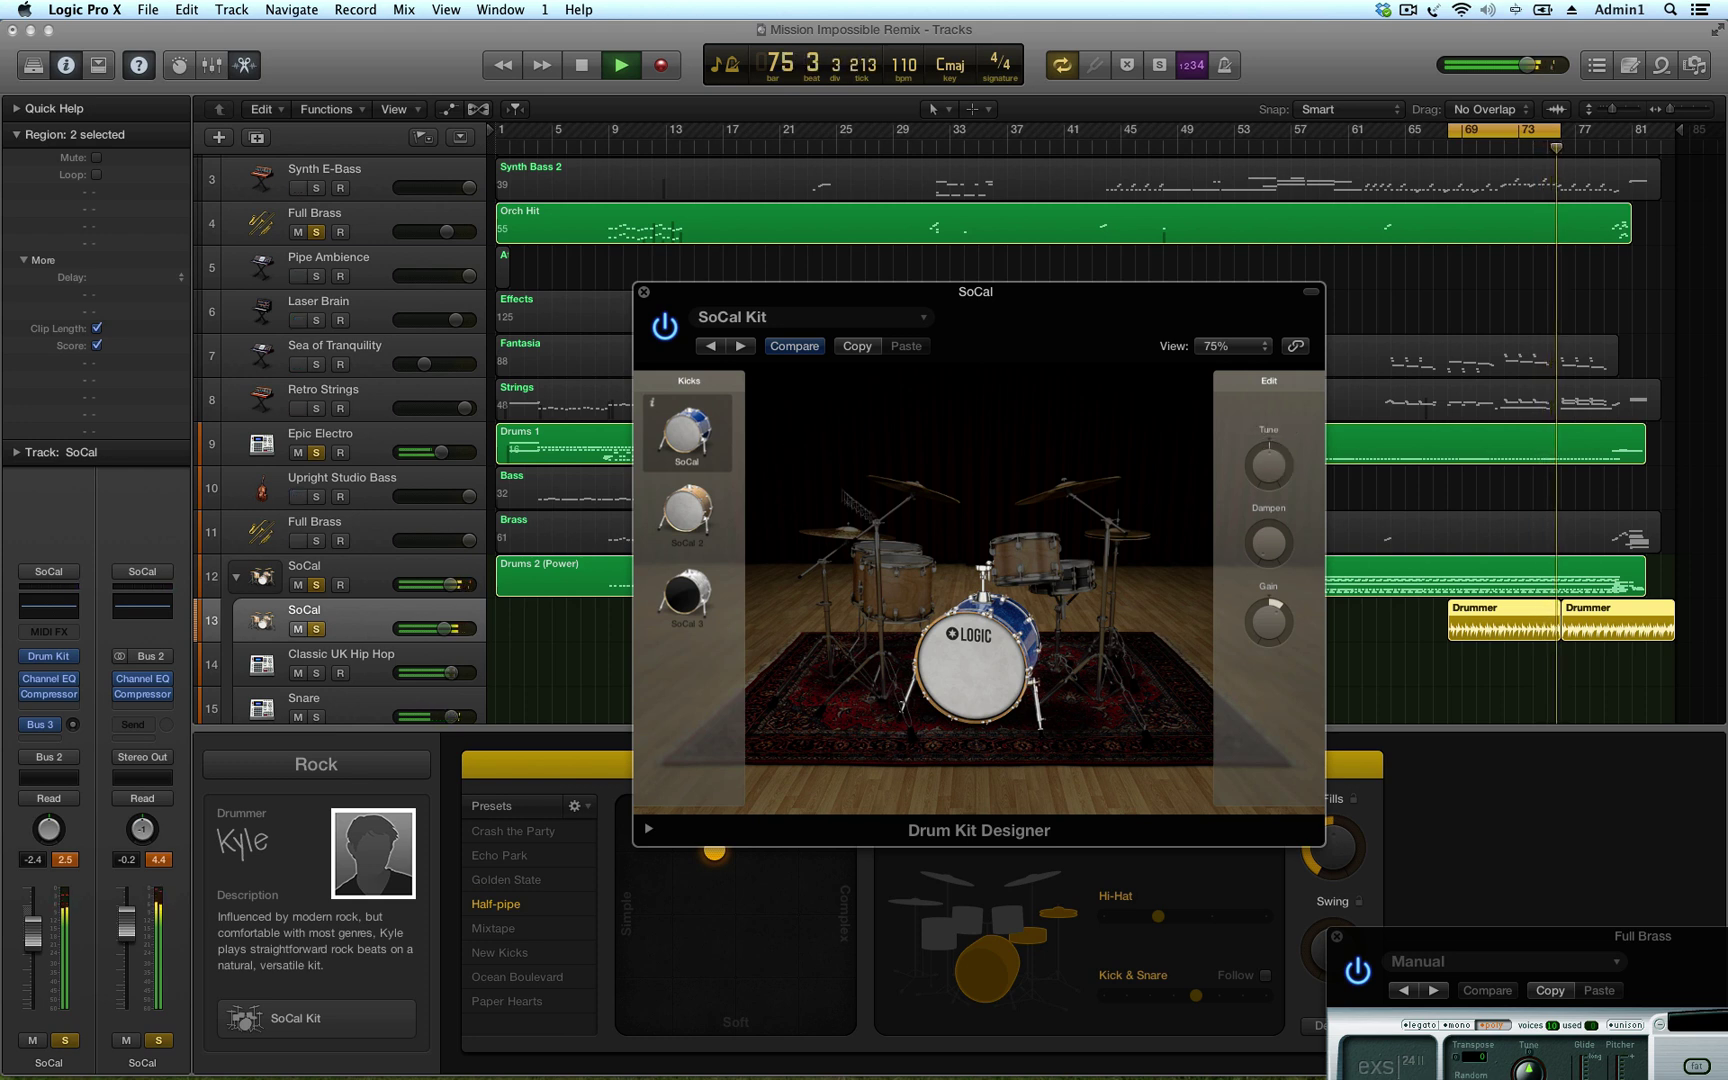
Select the snare in the kit, reduce its dampening and lower its gain to -12 dB
left_click(1037, 566)
left_click_drag(1268, 620, 1270, 660)
left_click_drag(1268, 716, 1266, 656)
left_click(1078, 585)
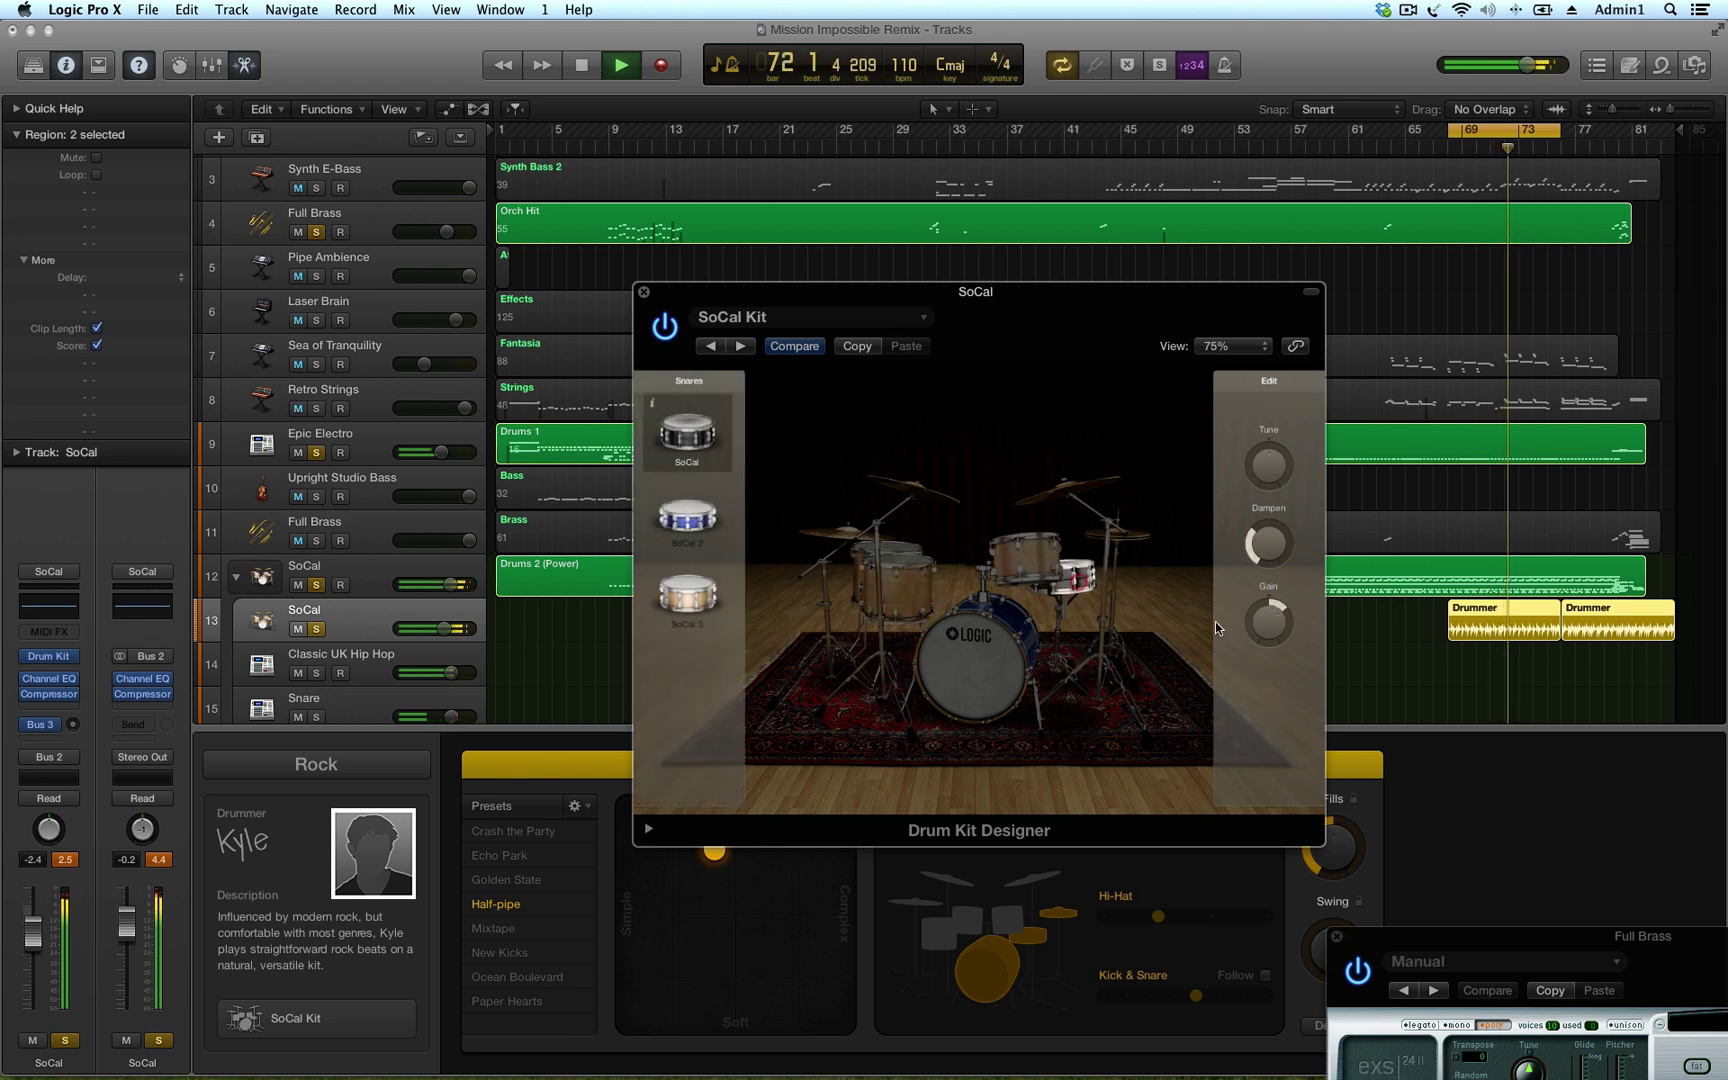
left_click_drag(1263, 633, 1257, 720)
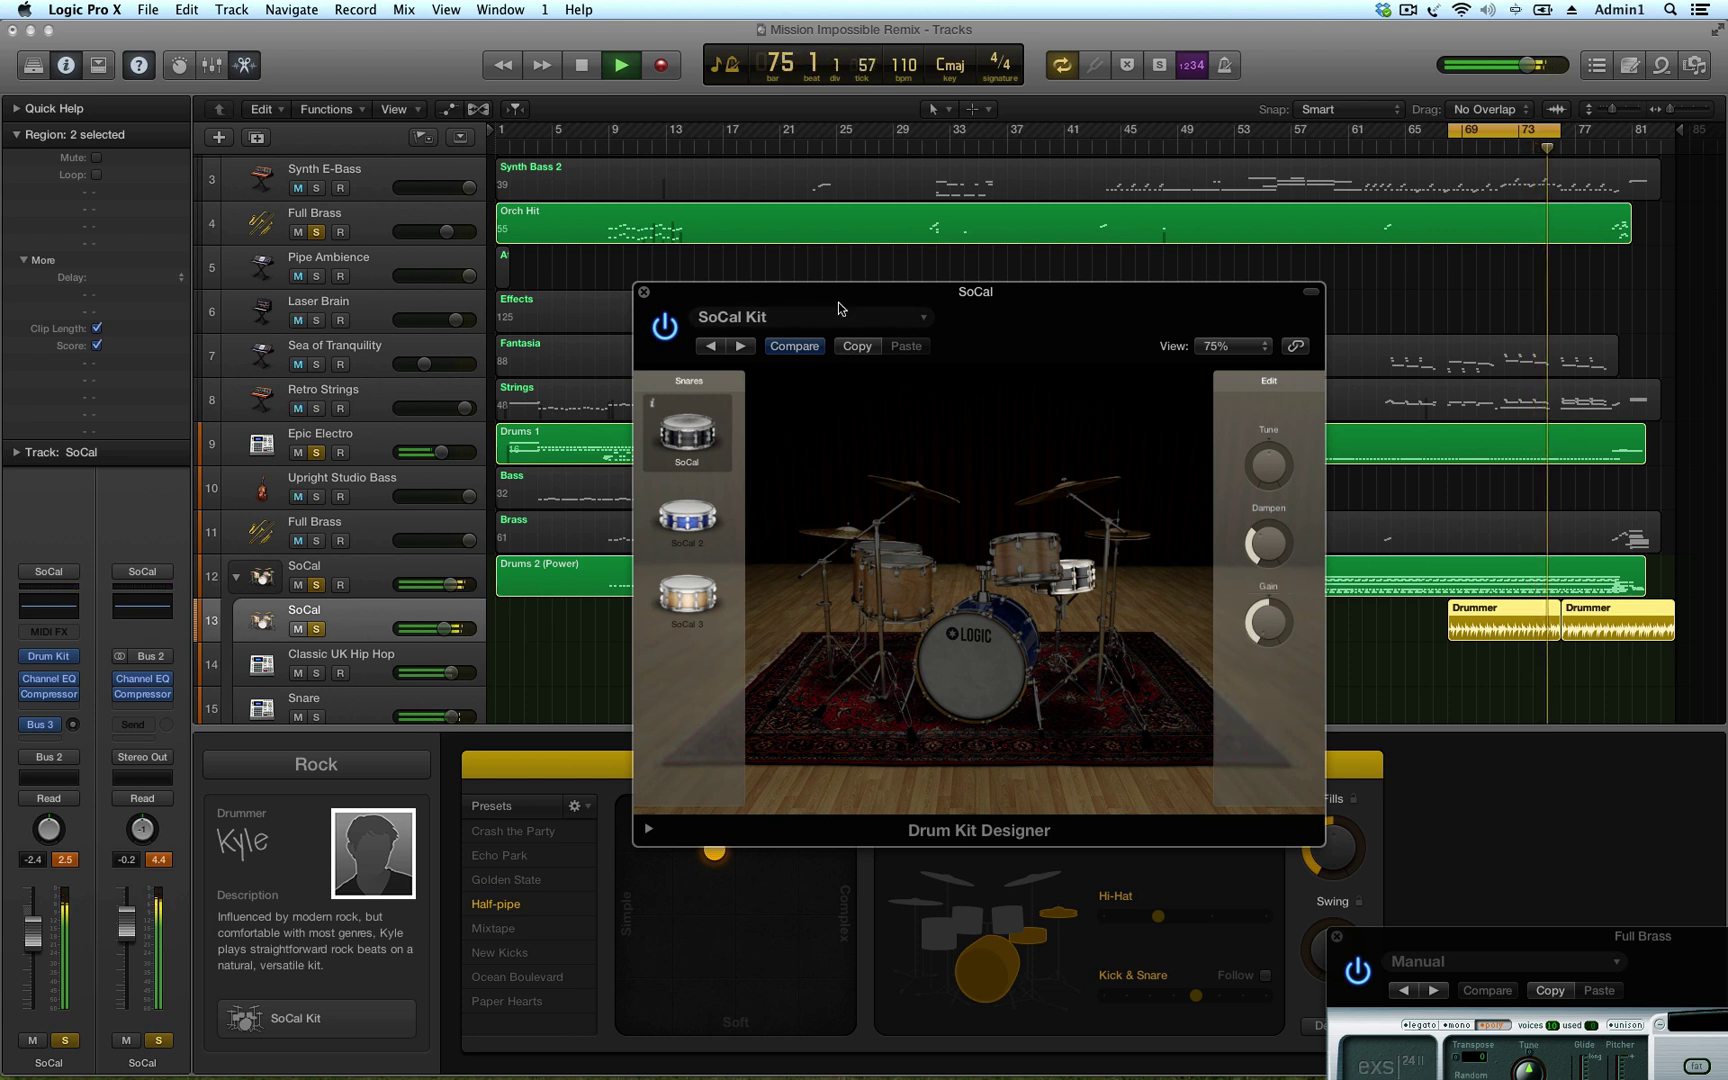
left_click_drag(843, 297, 977, 161)
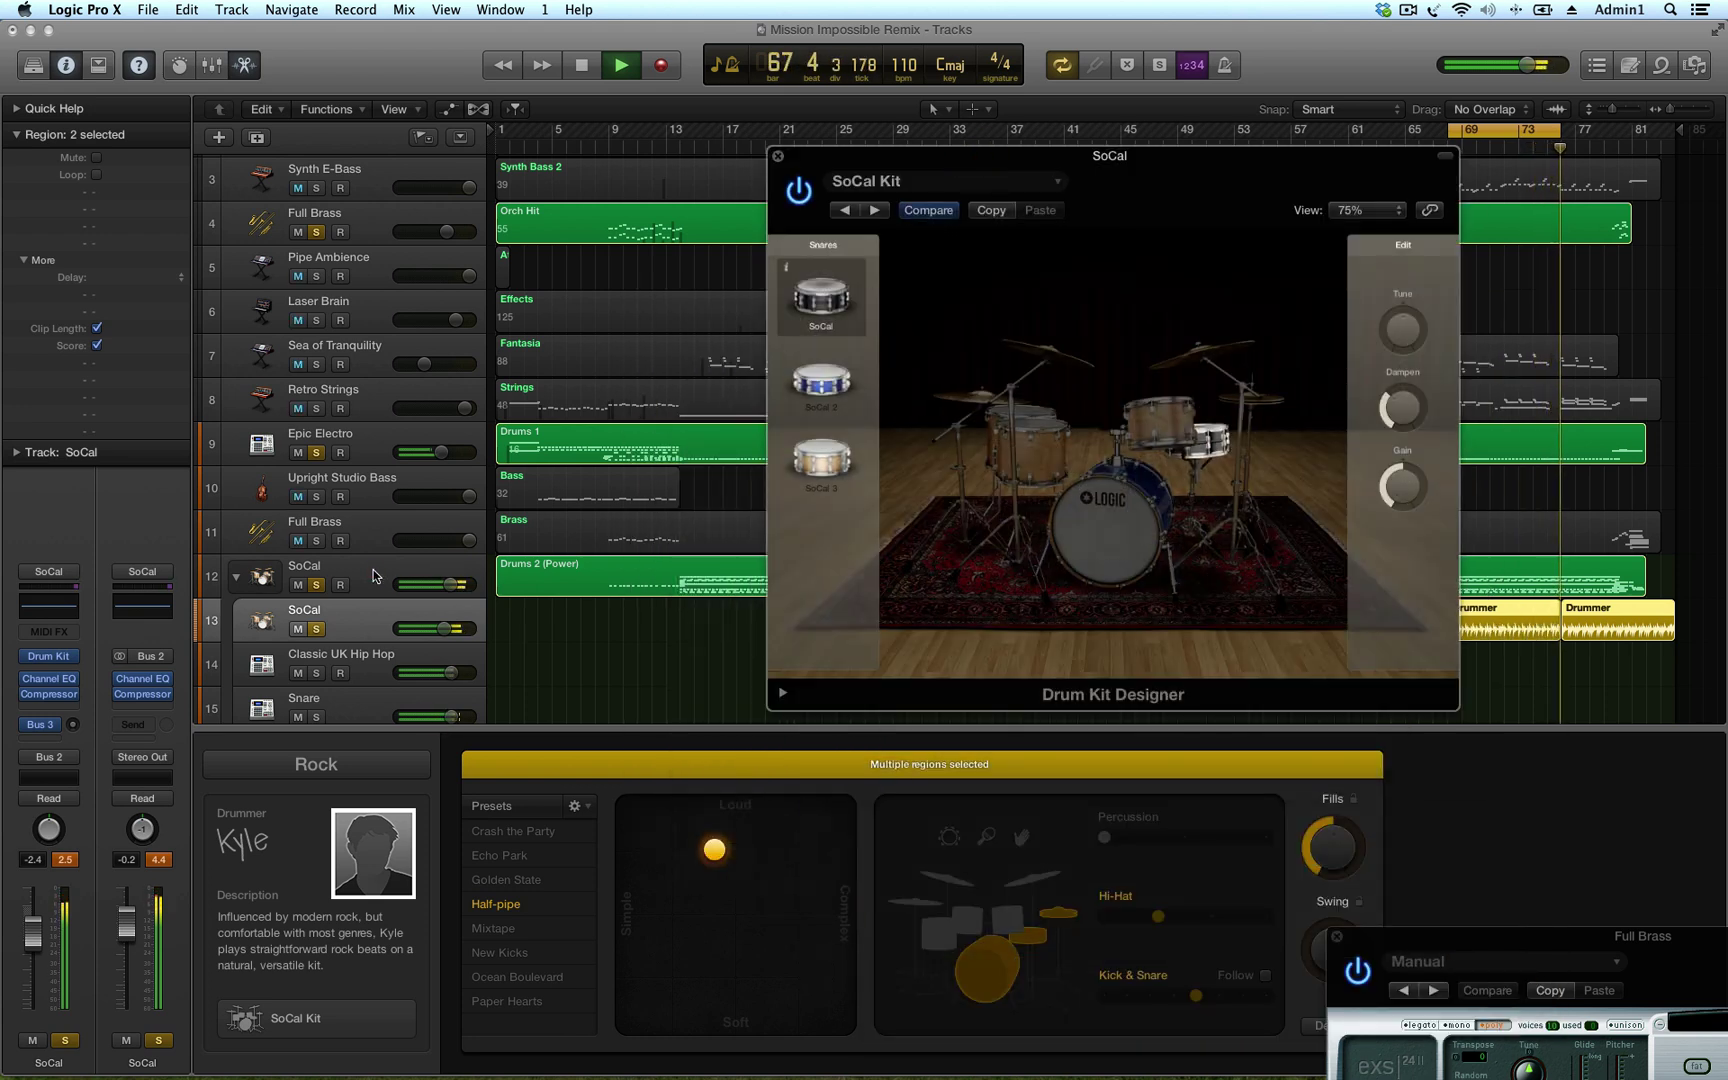
double_click(372, 567)
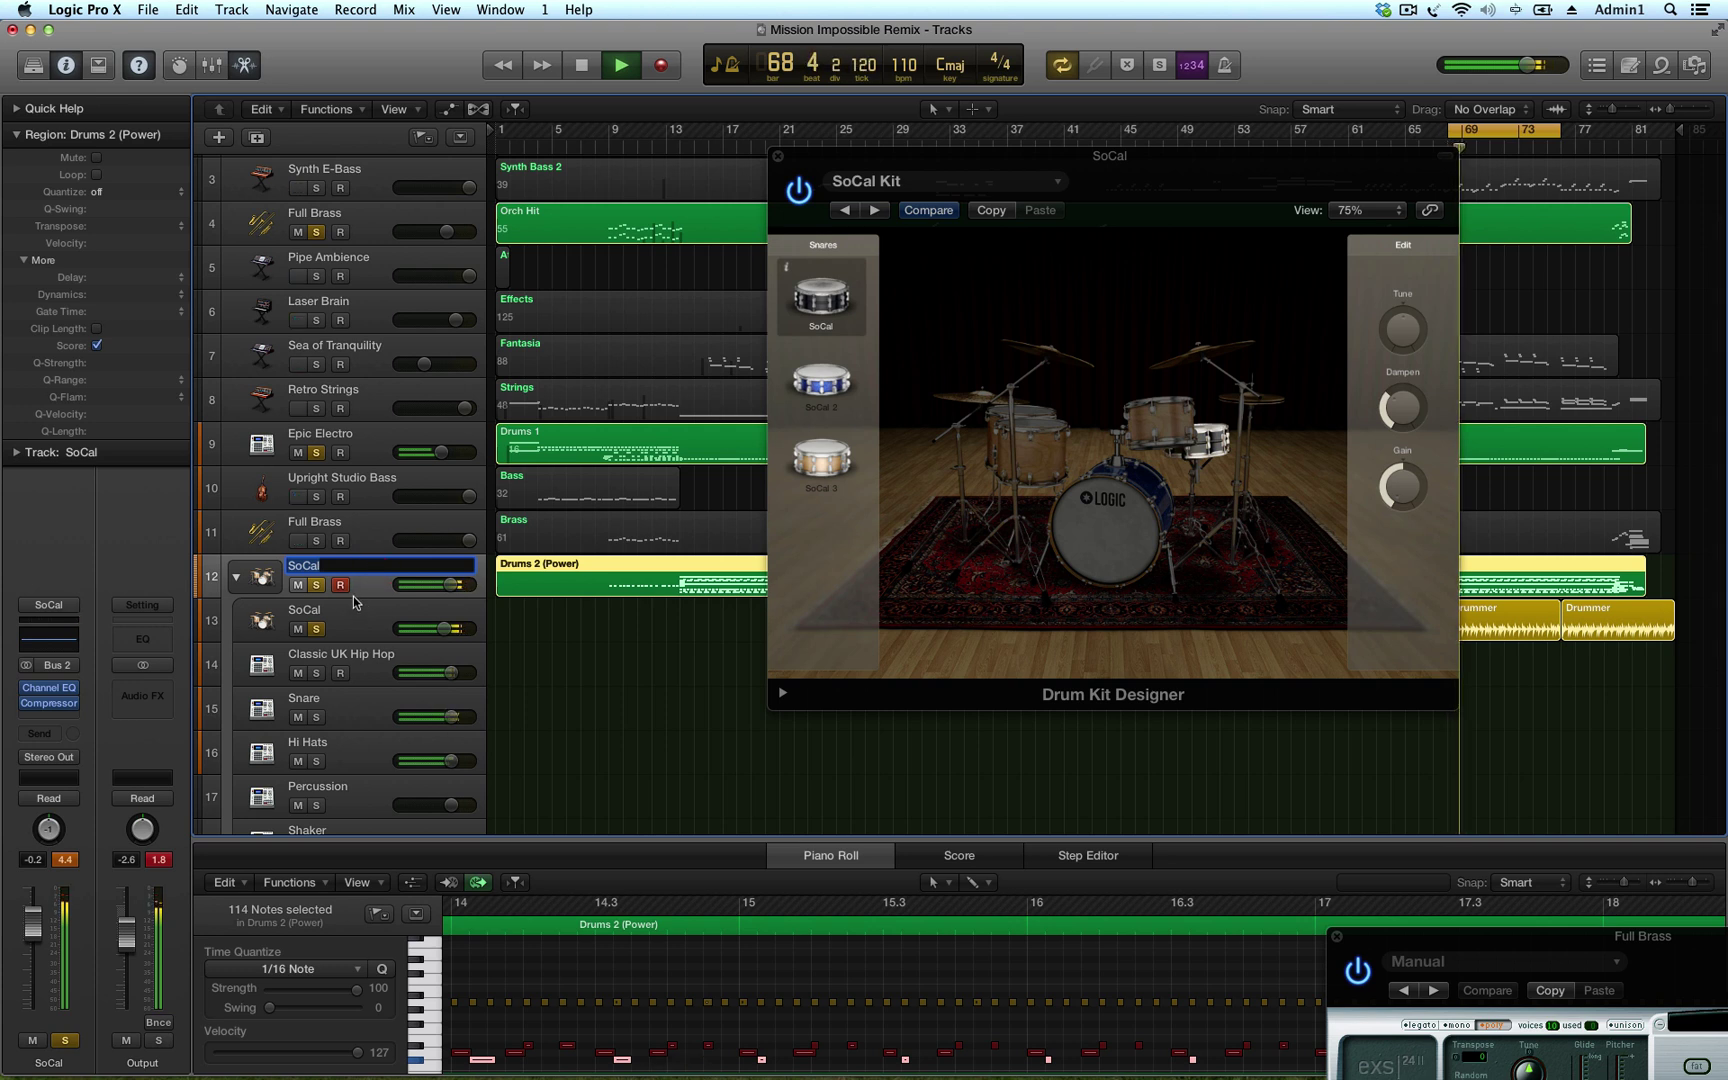
left_click(355, 605)
left_click(358, 612)
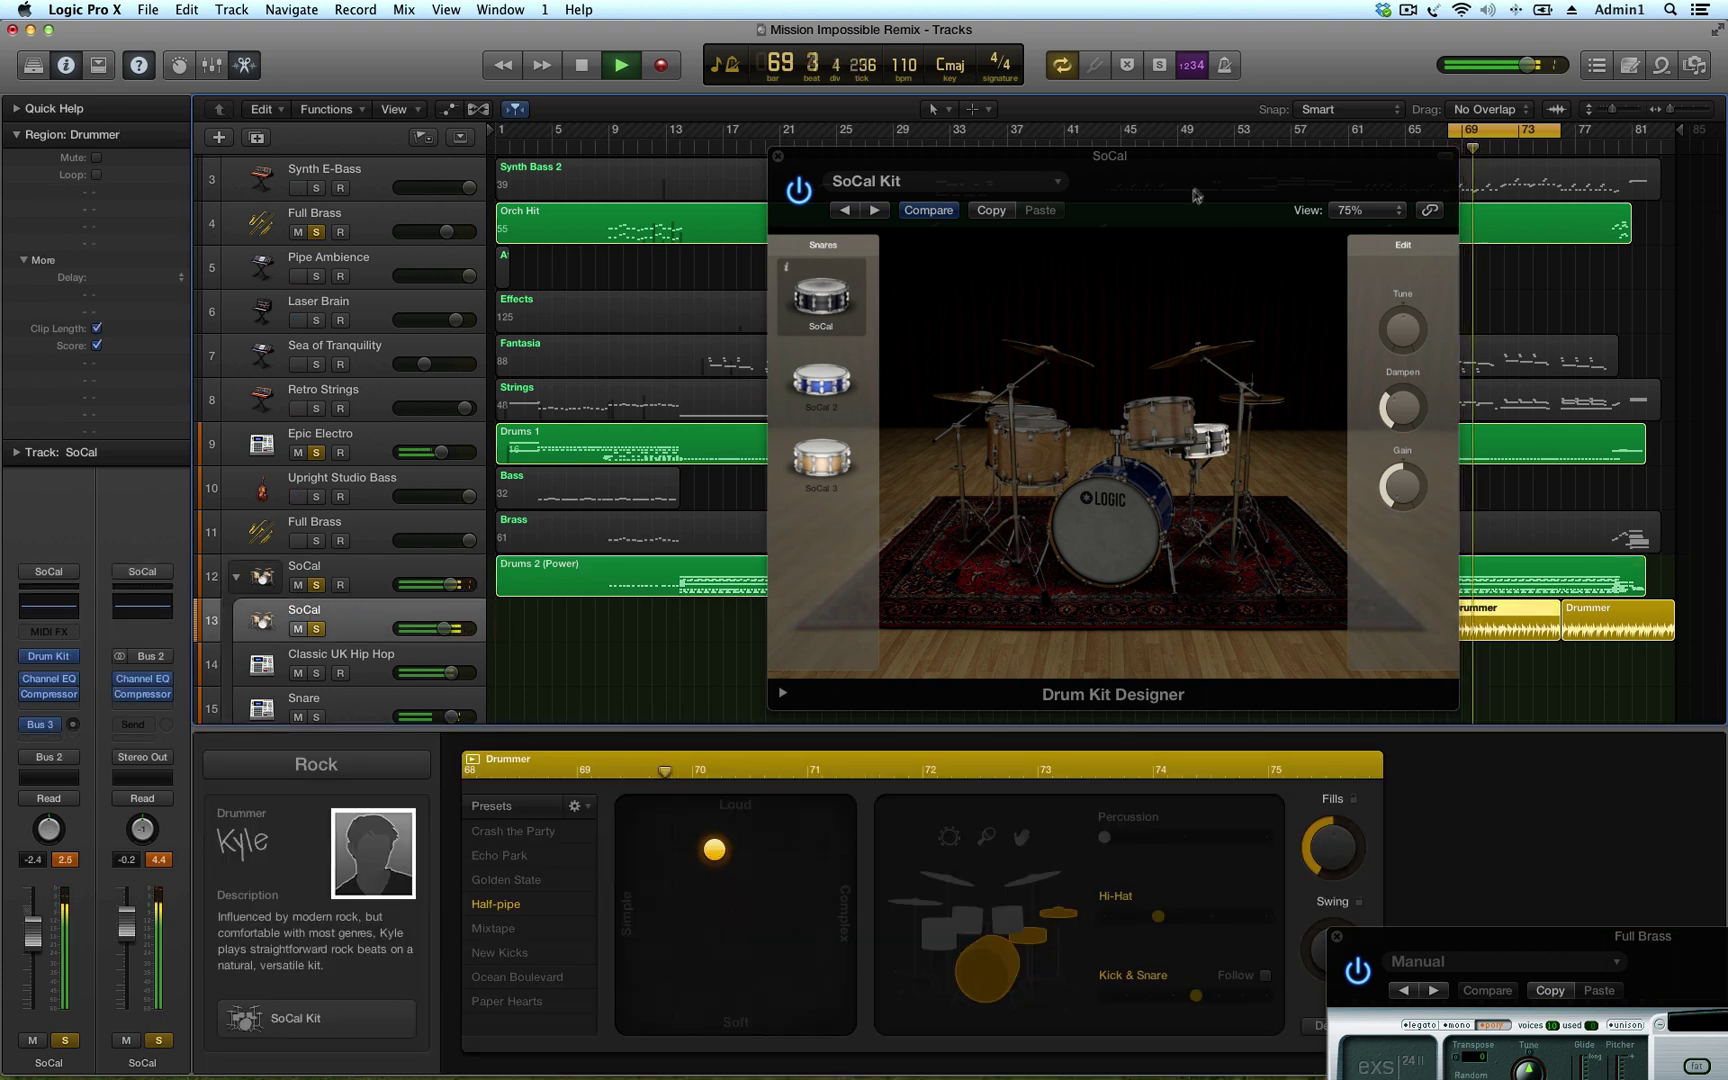
left_click_drag(1203, 157, 831, 309)
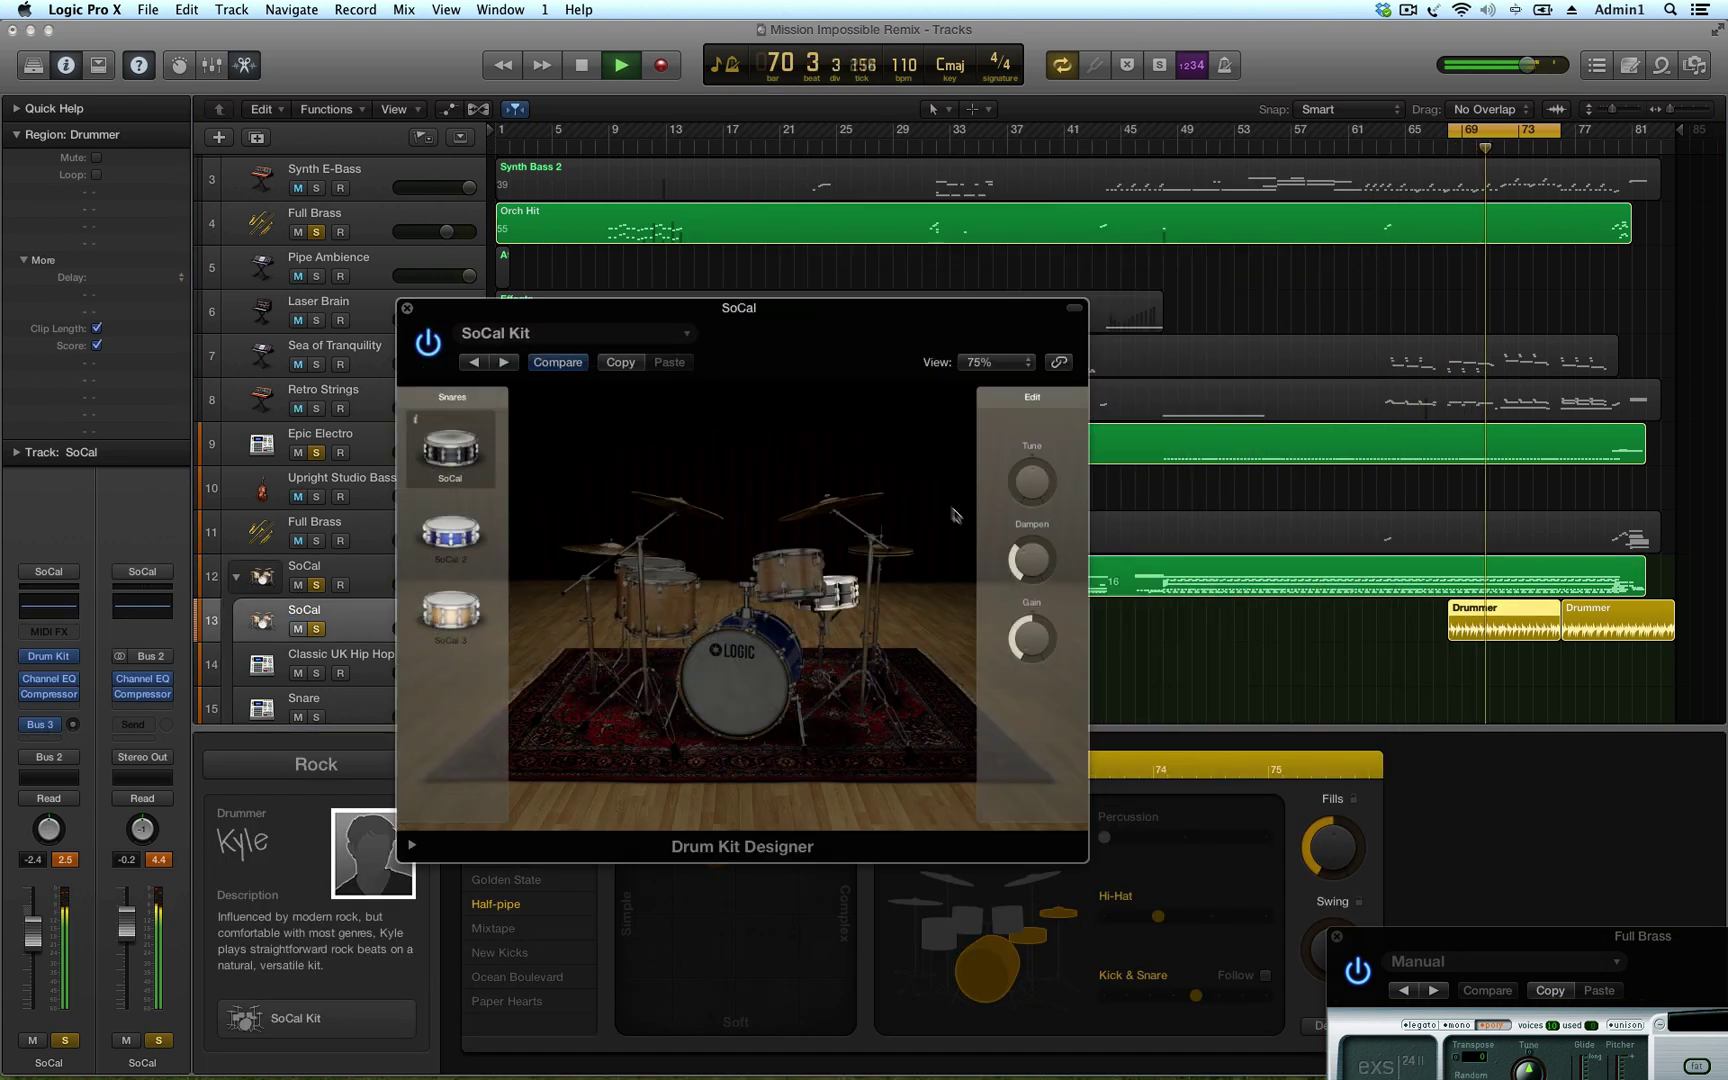
Set the snare's gain to +1 dB and tune the kick drum slightly higher
mouse_move(1033, 641)
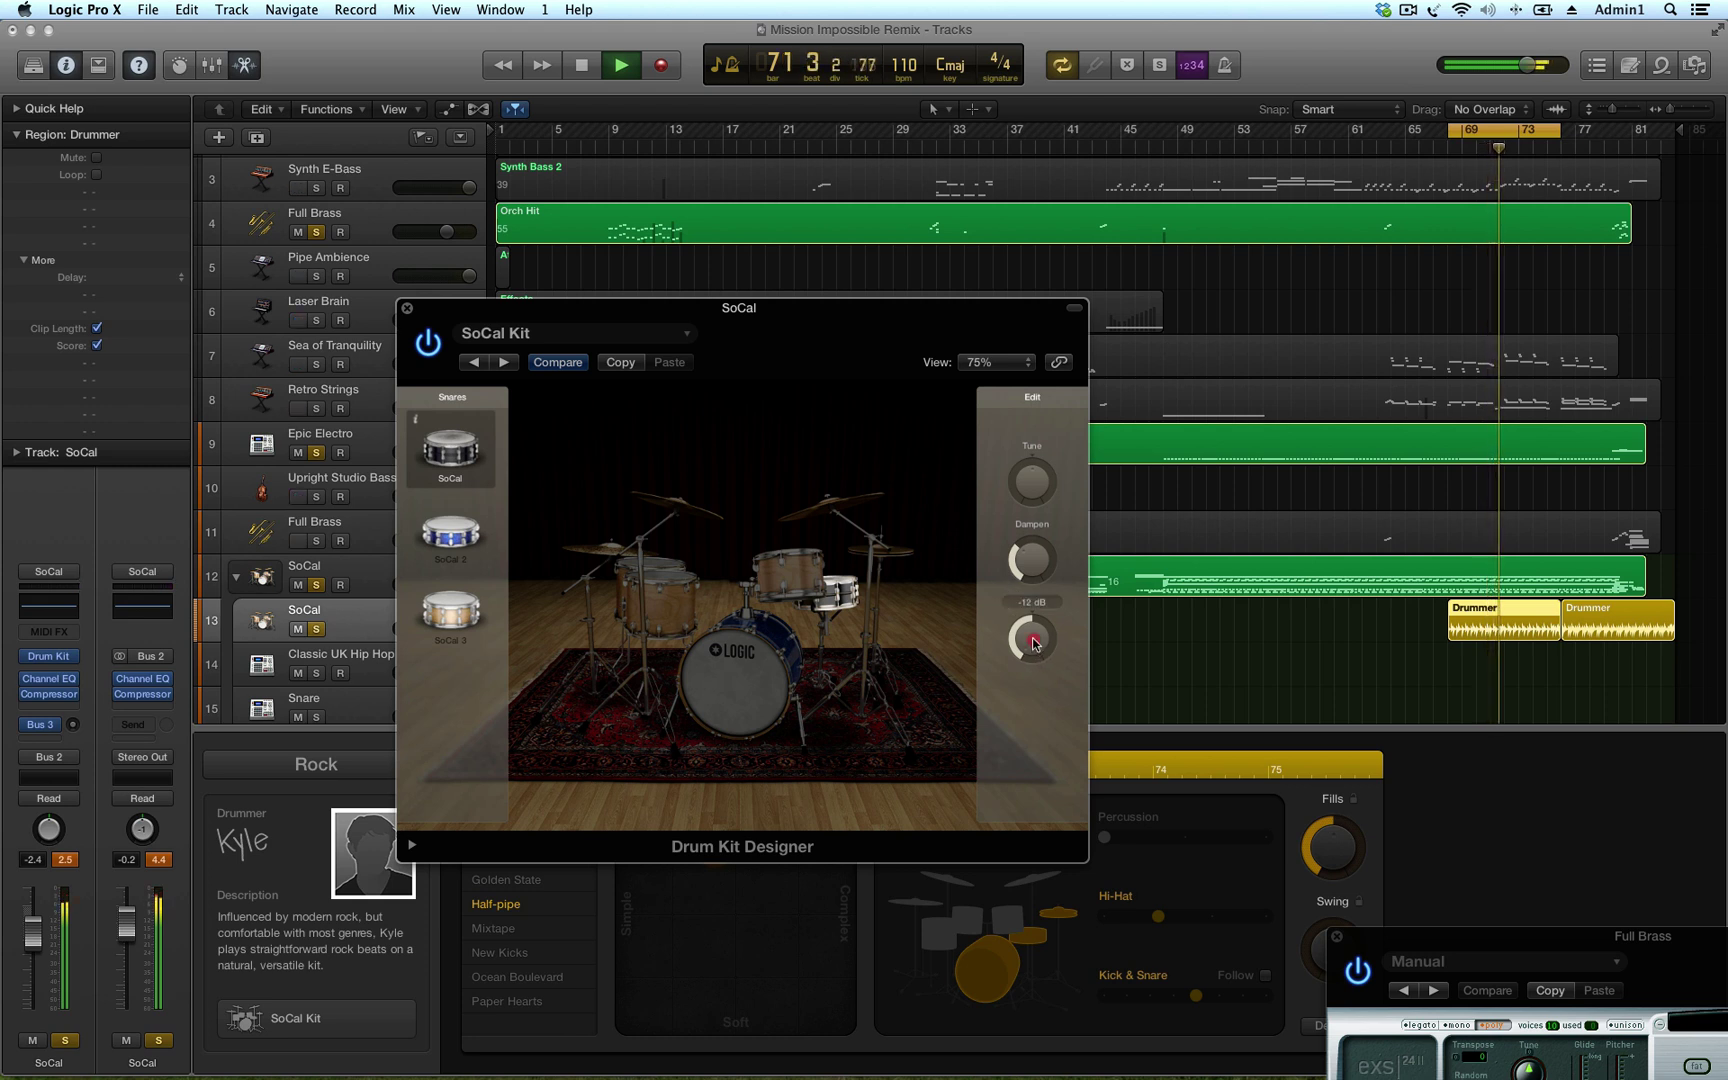
left_click_drag(1037, 598, 1043, 592)
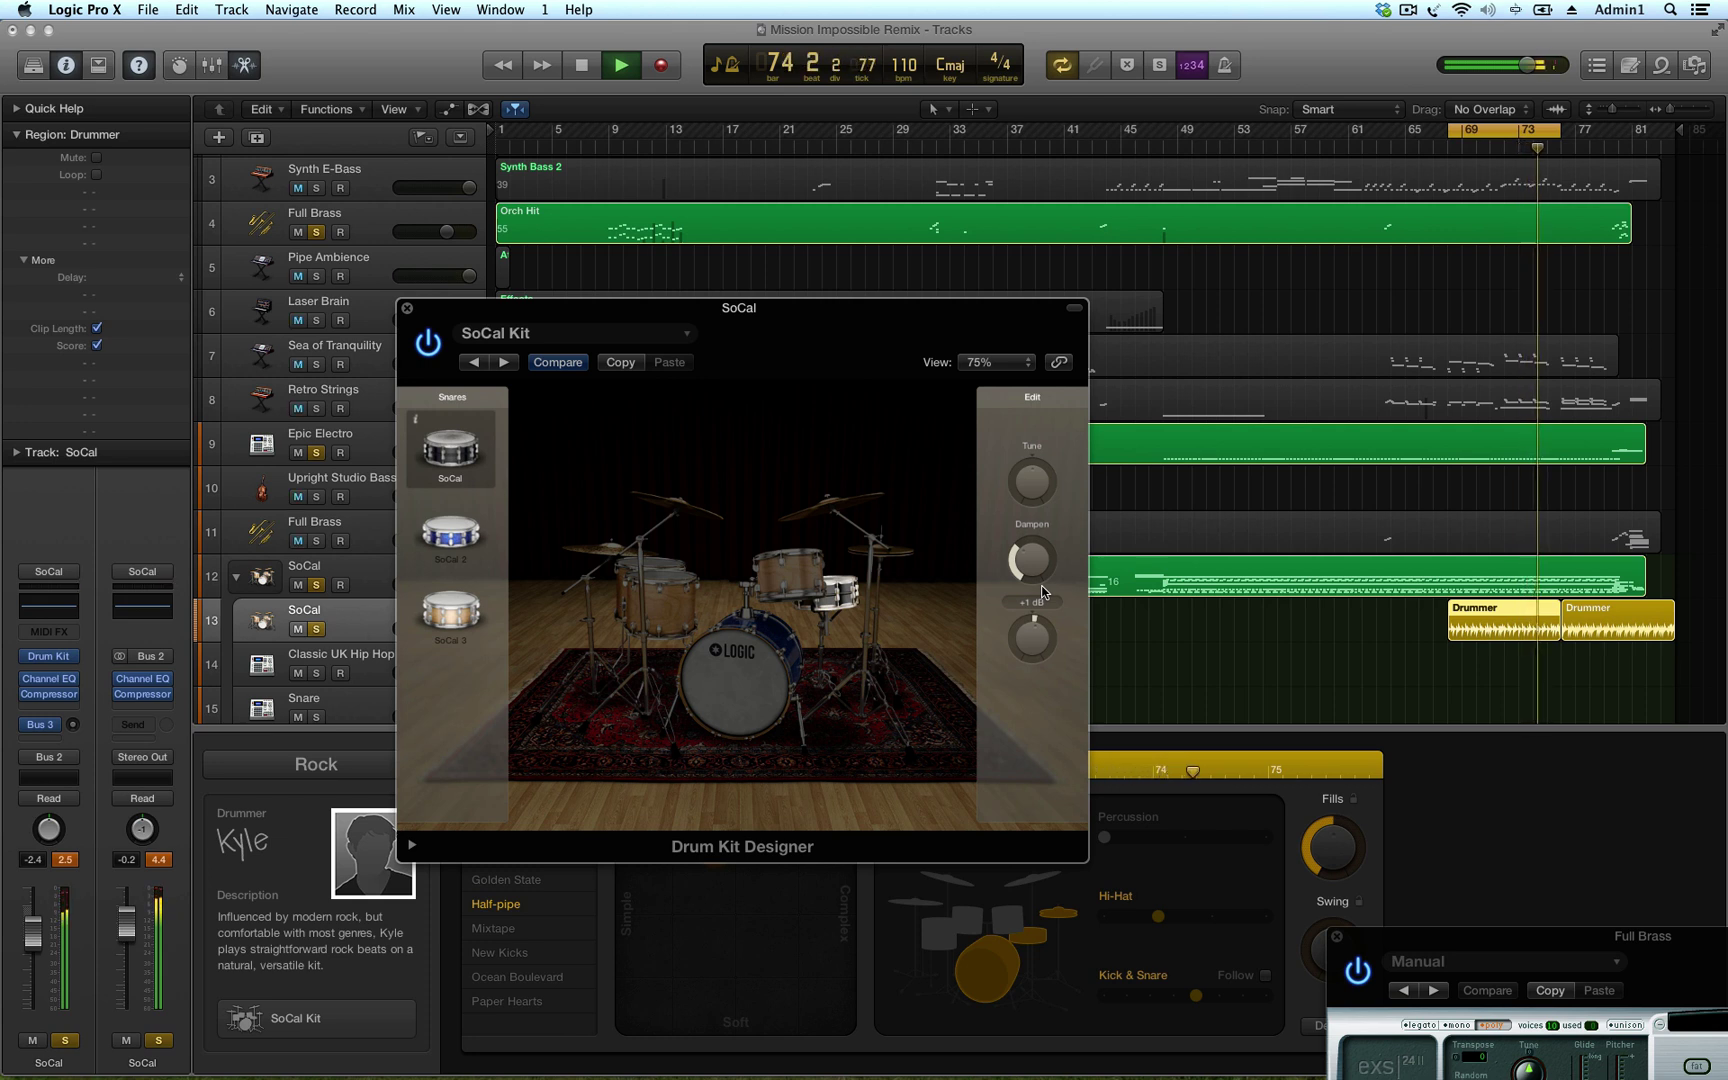
mouse_move(1033, 478)
left_mouse_down()
mouse_move(1035, 445)
mouse_move(1033, 480)
left_mouse_up()
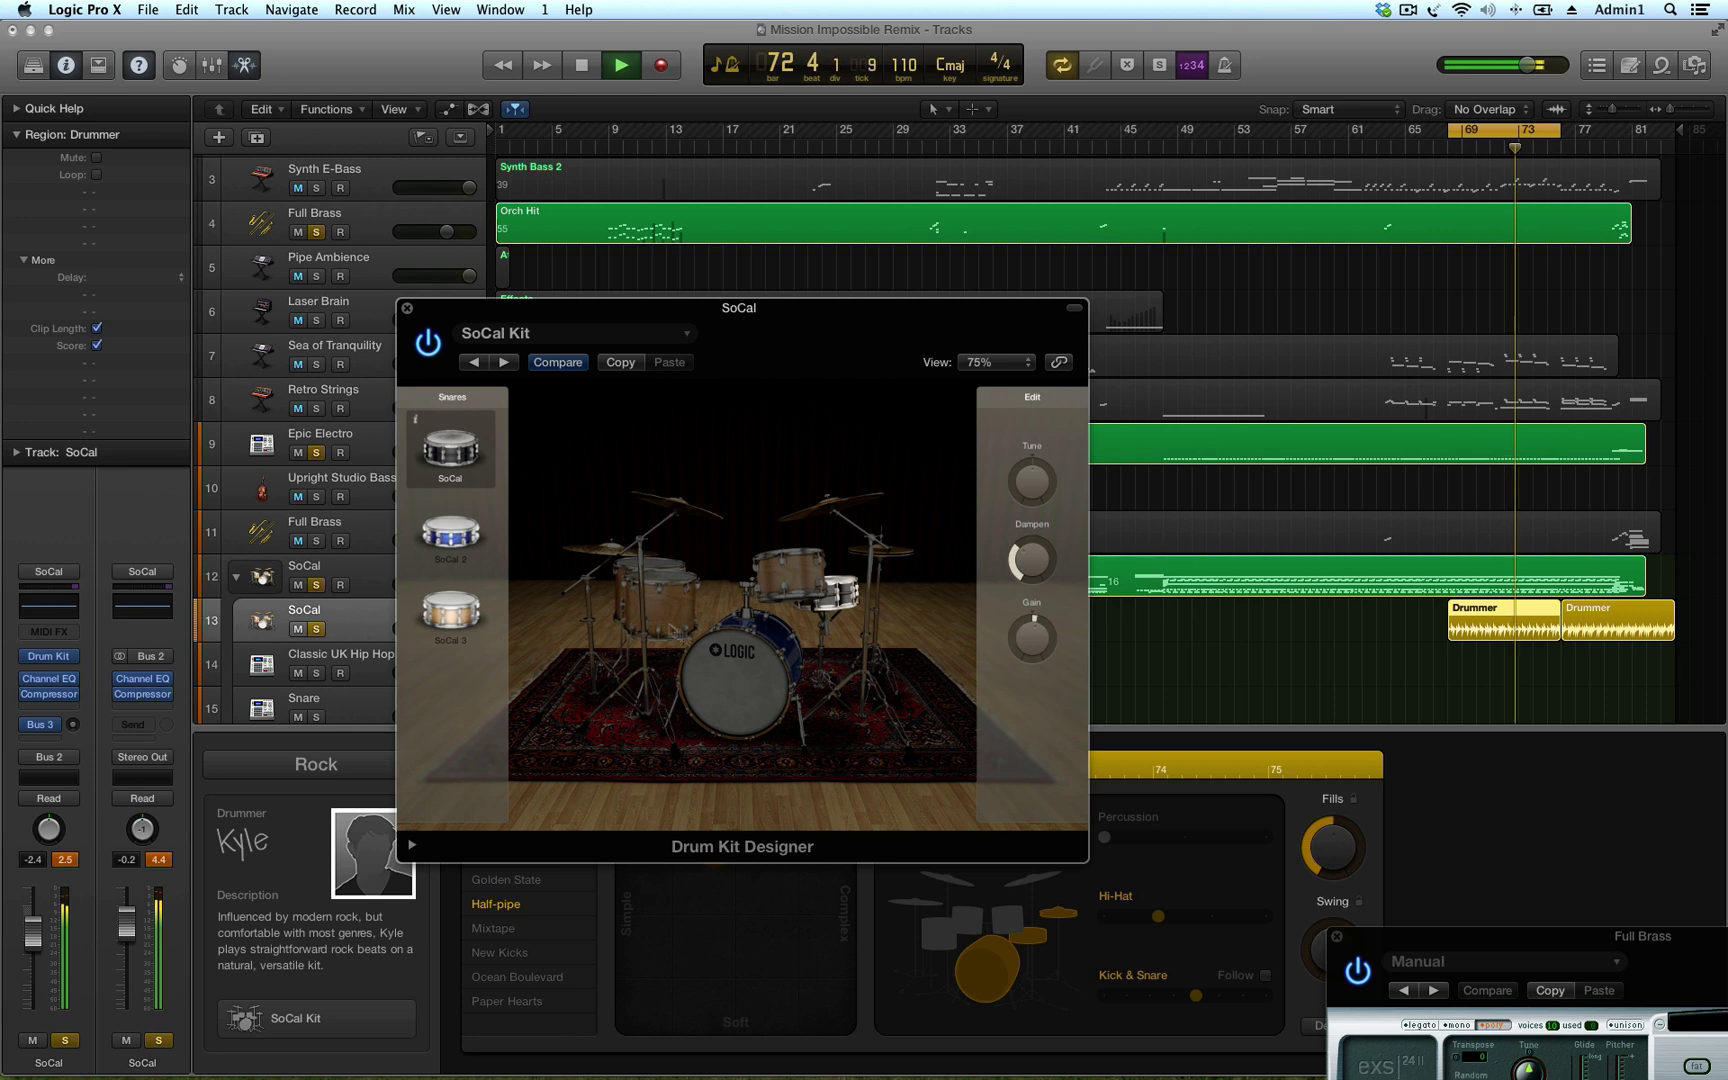
left_click(740, 690)
mouse_move(1031, 480)
left_mouse_down()
mouse_move(1035, 543)
mouse_move(1031, 505)
left_mouse_up()
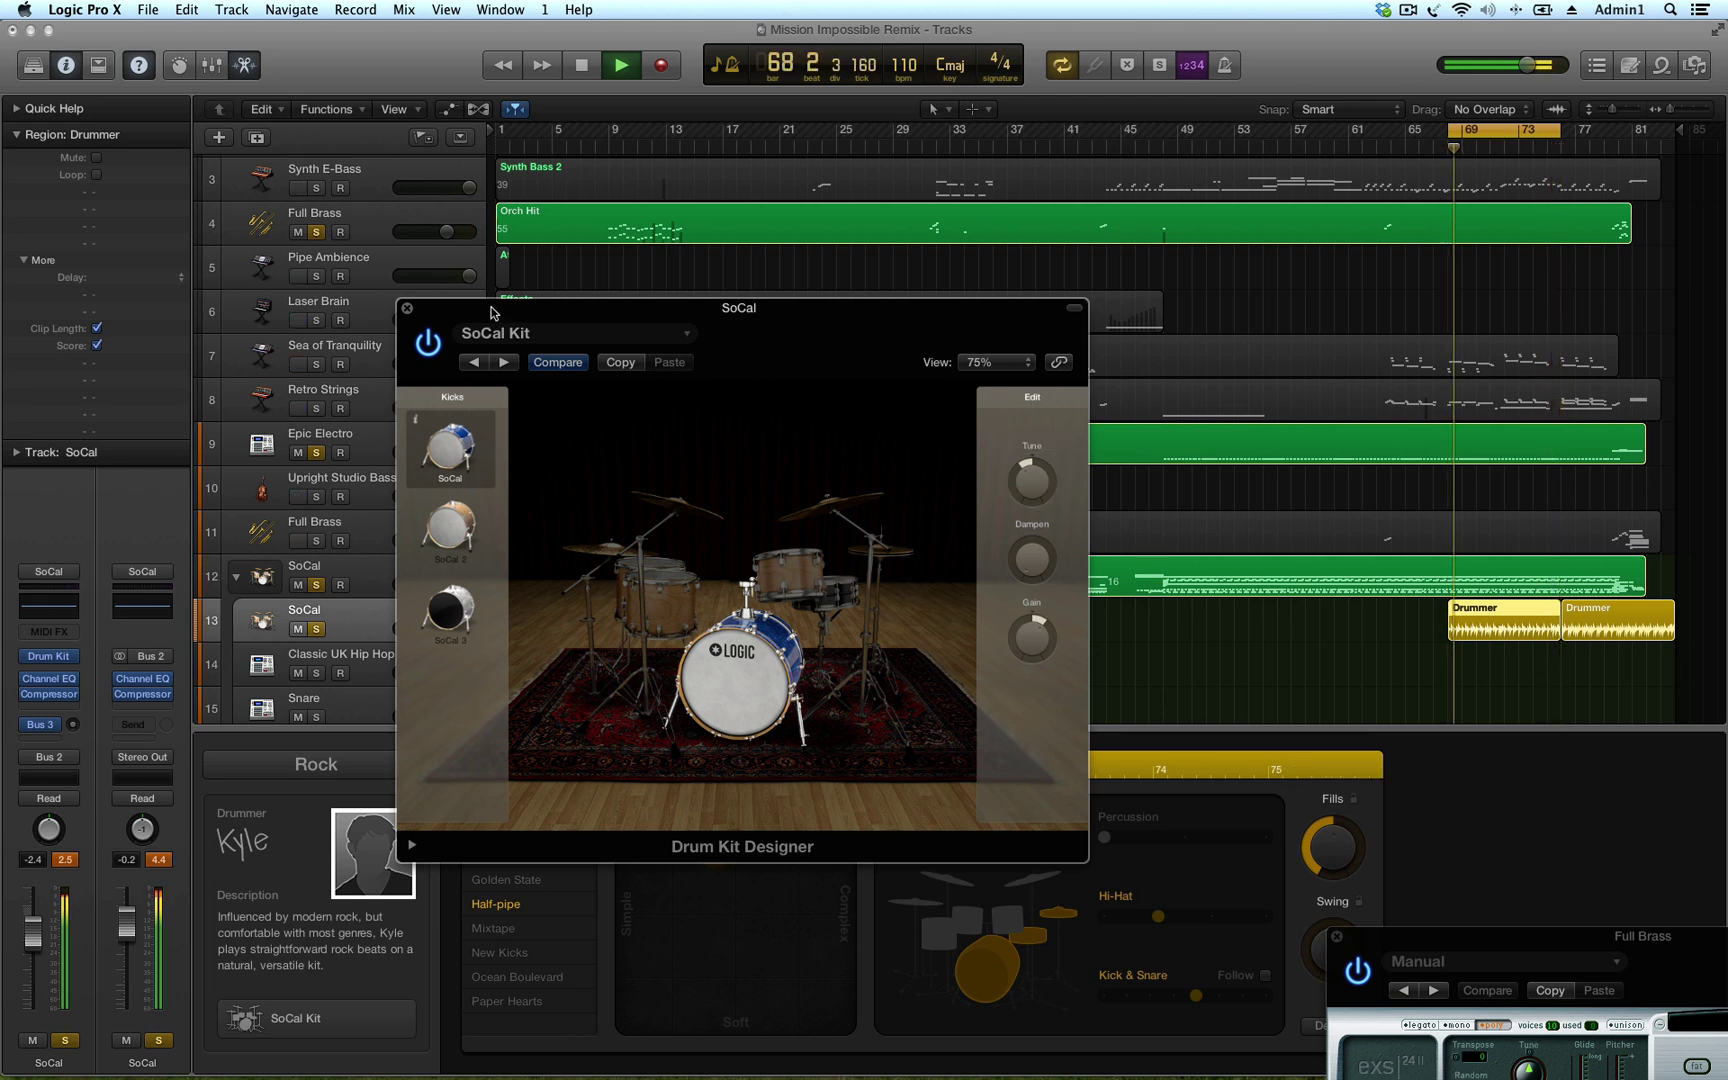
Solo BAOrgan and Dark Upright Jazz Bass during playback, slightly lowering both volumes and setting the SoCal stack's to -1.1 dB
left_click_drag(488, 307, 414, 605)
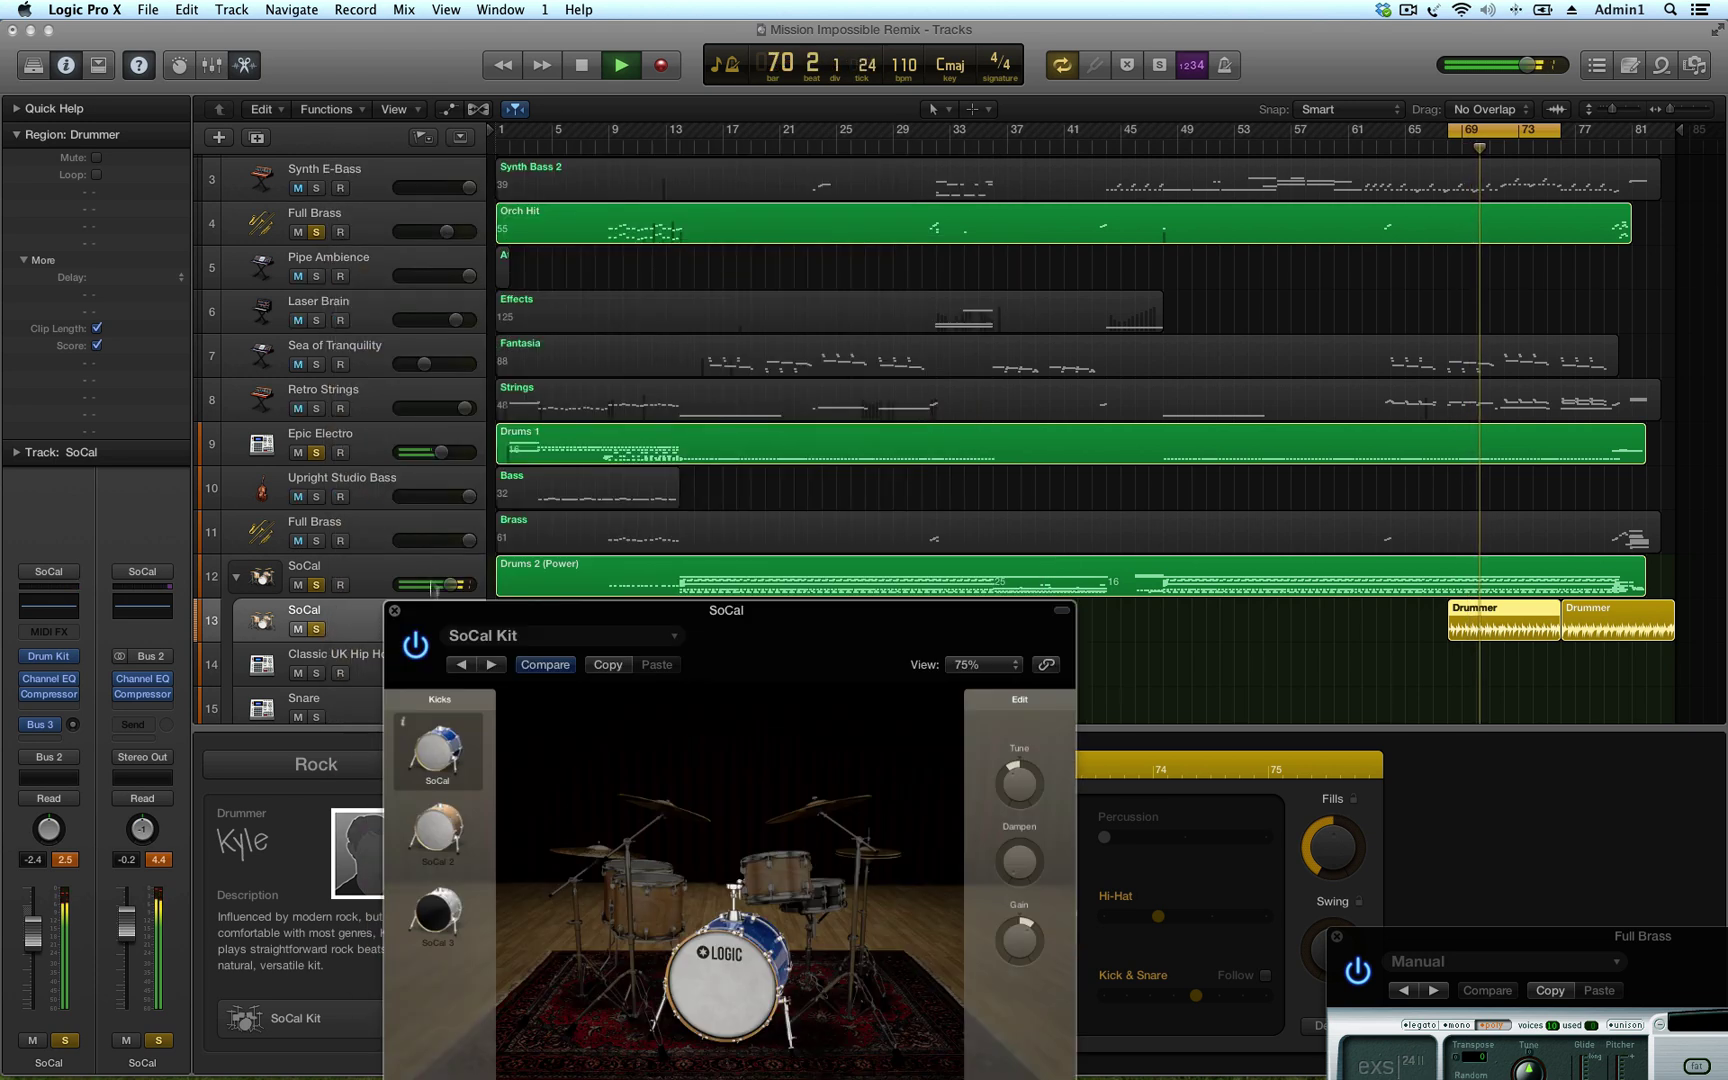
scroll(483, 305, "up", 3)
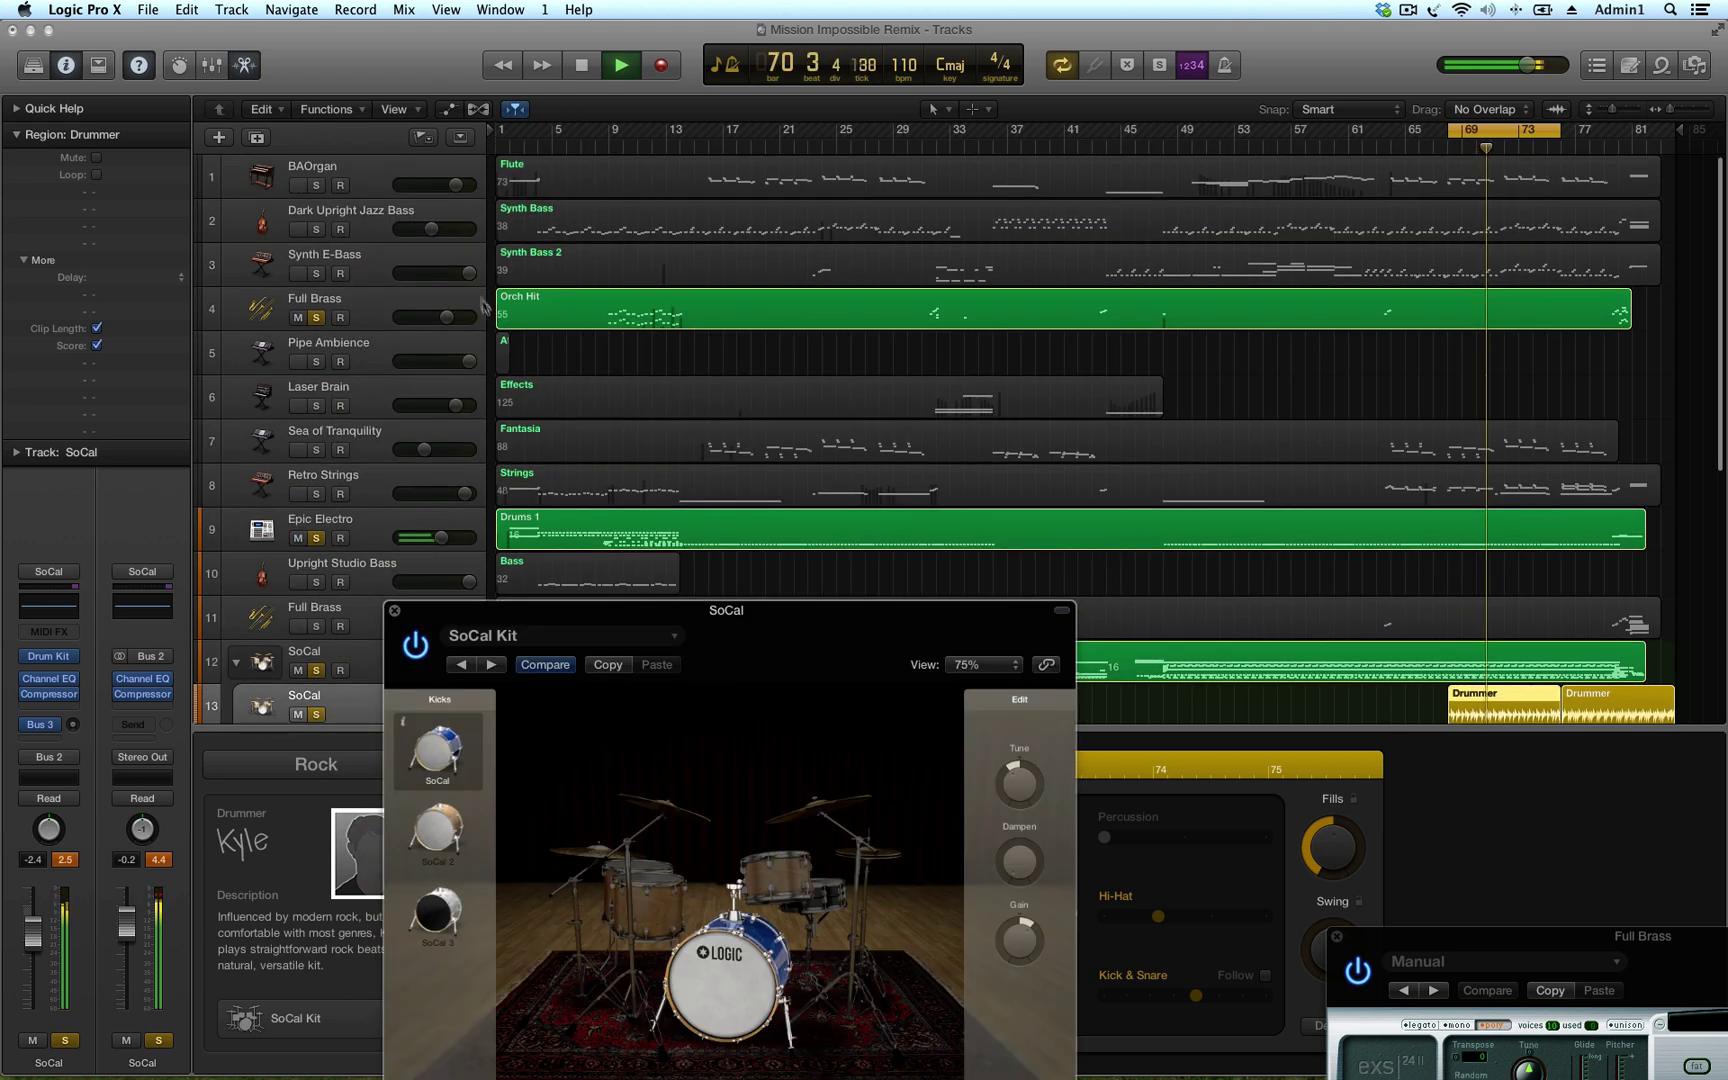
left_click(316, 185)
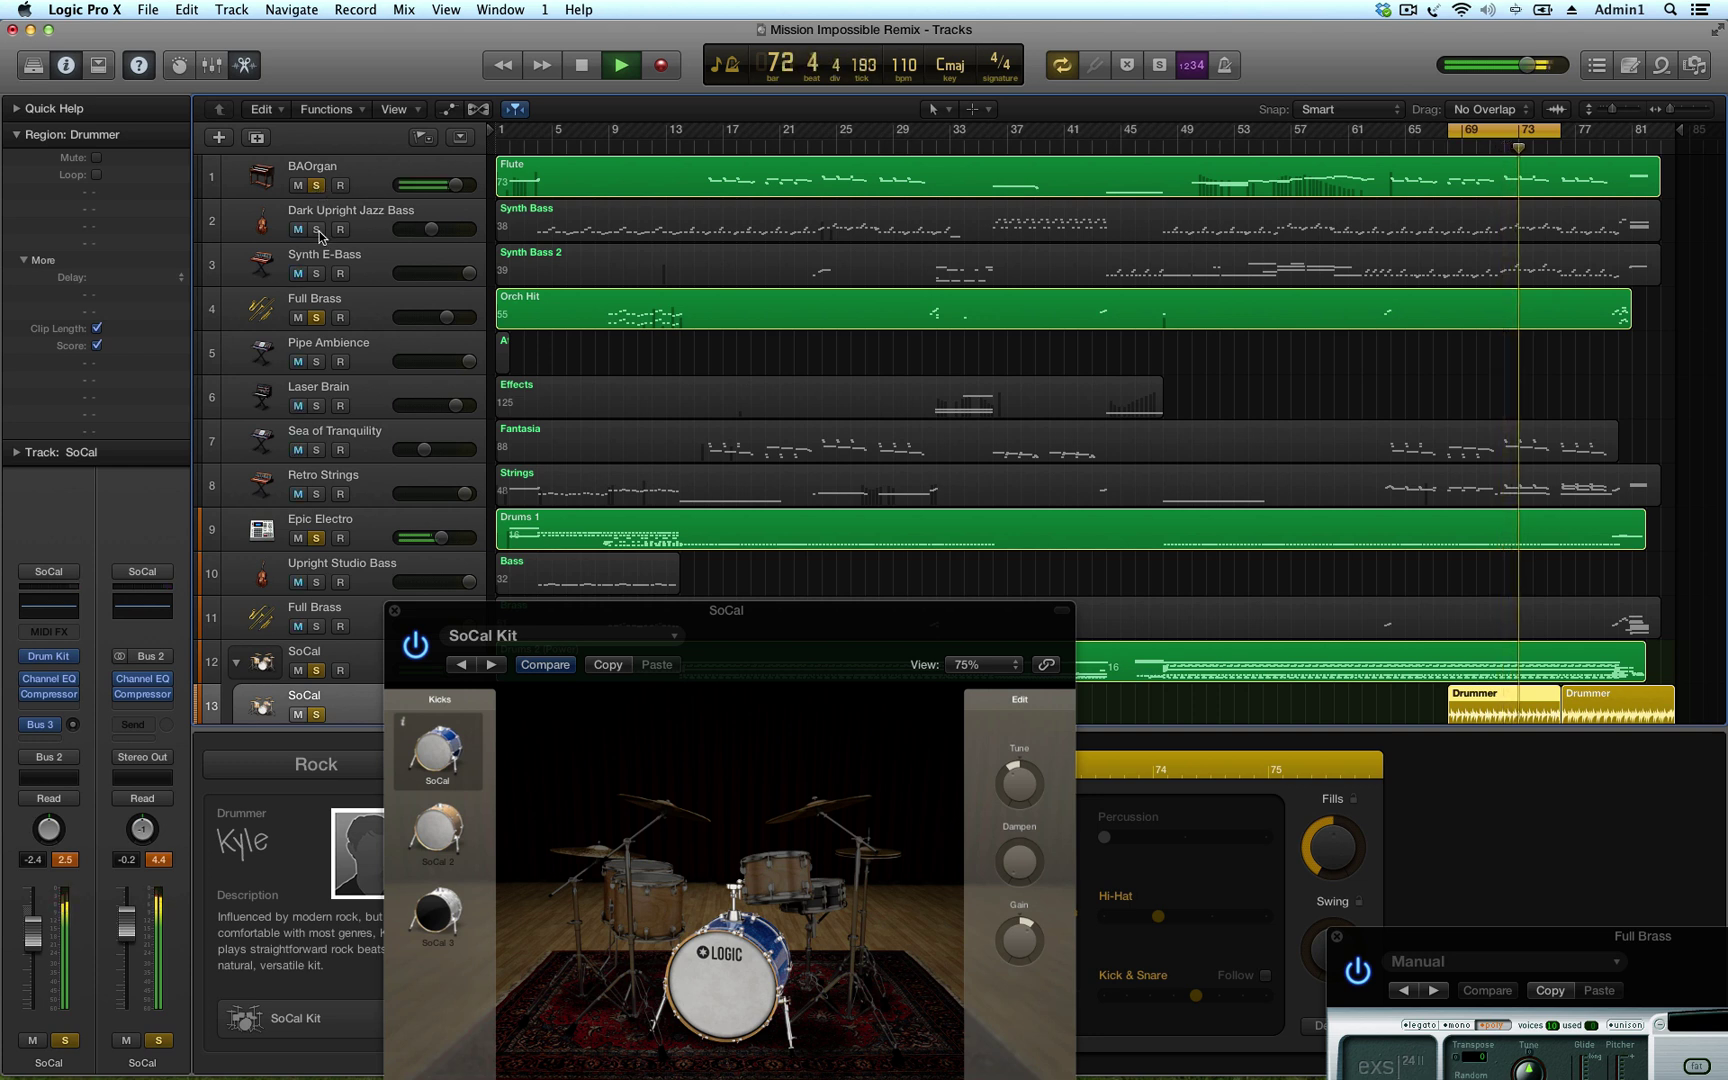
left_click(316, 229)
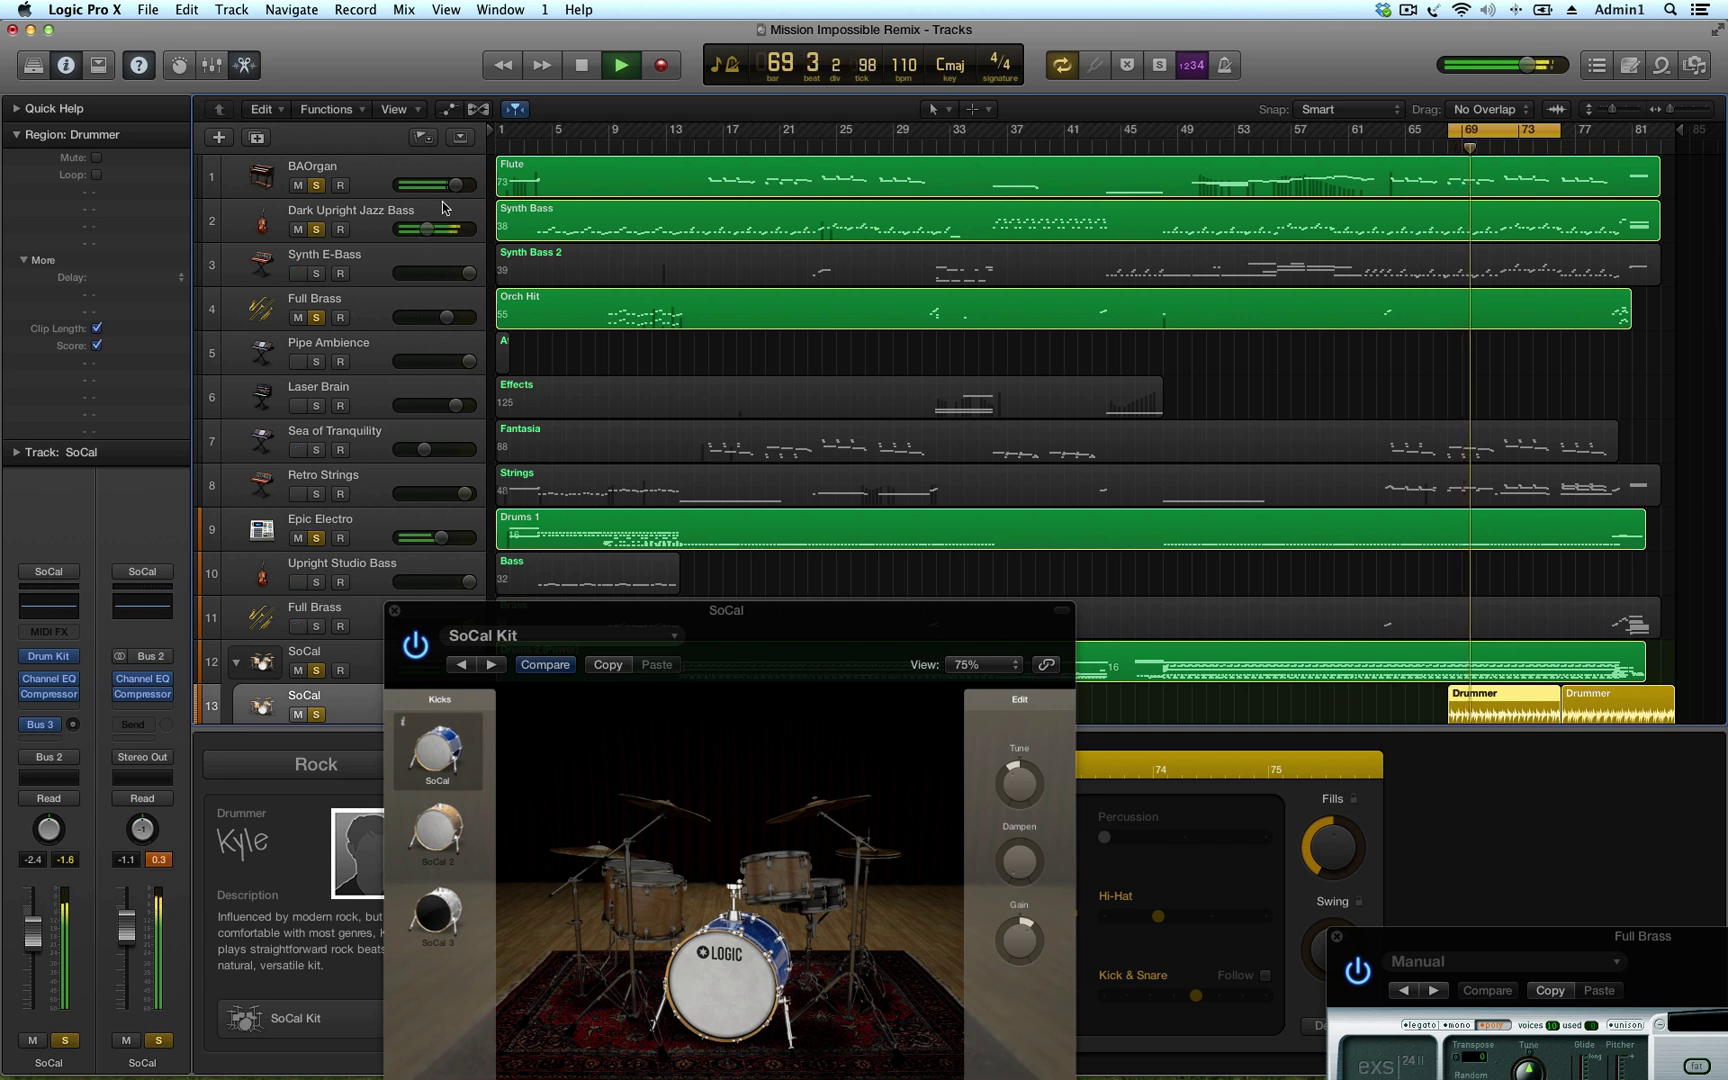
left_click_drag(423, 230, 451, 187)
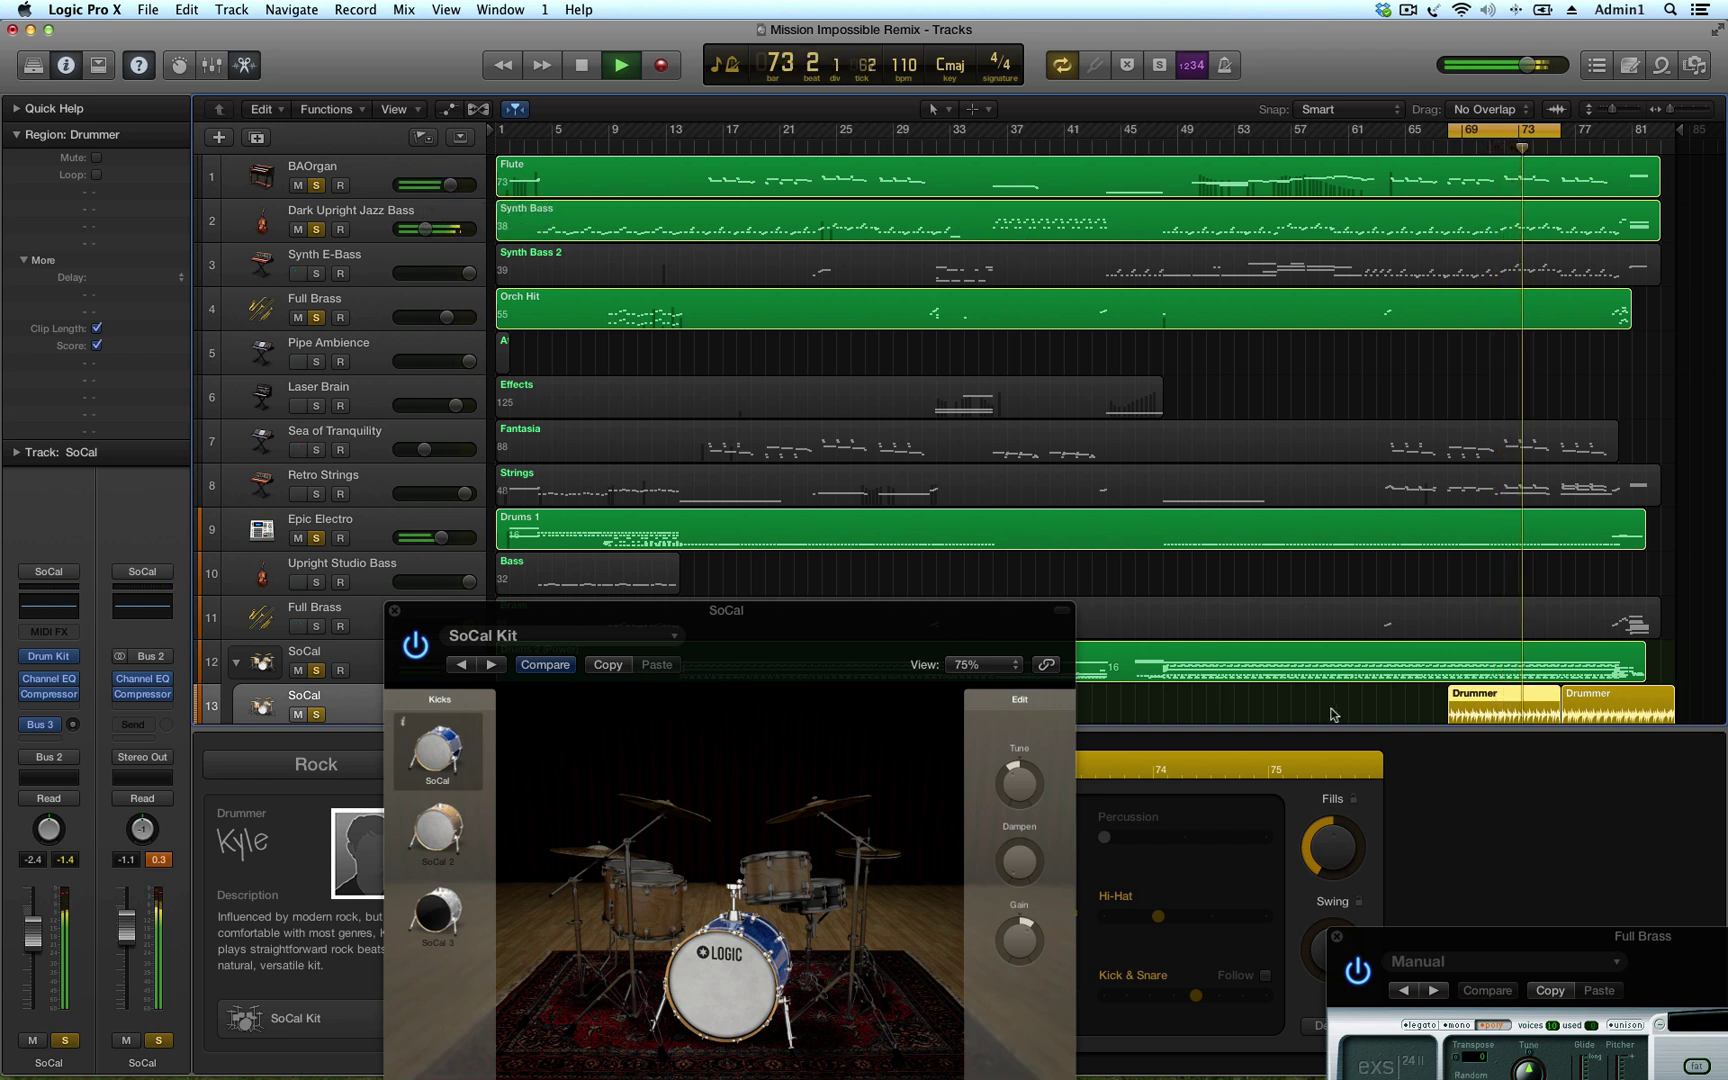
Stop playback, close the SoCal kit's Drum Kit Designer window and return the playhead to bar 68
left_click(395, 610)
scroll(1574, 633, "down", 2)
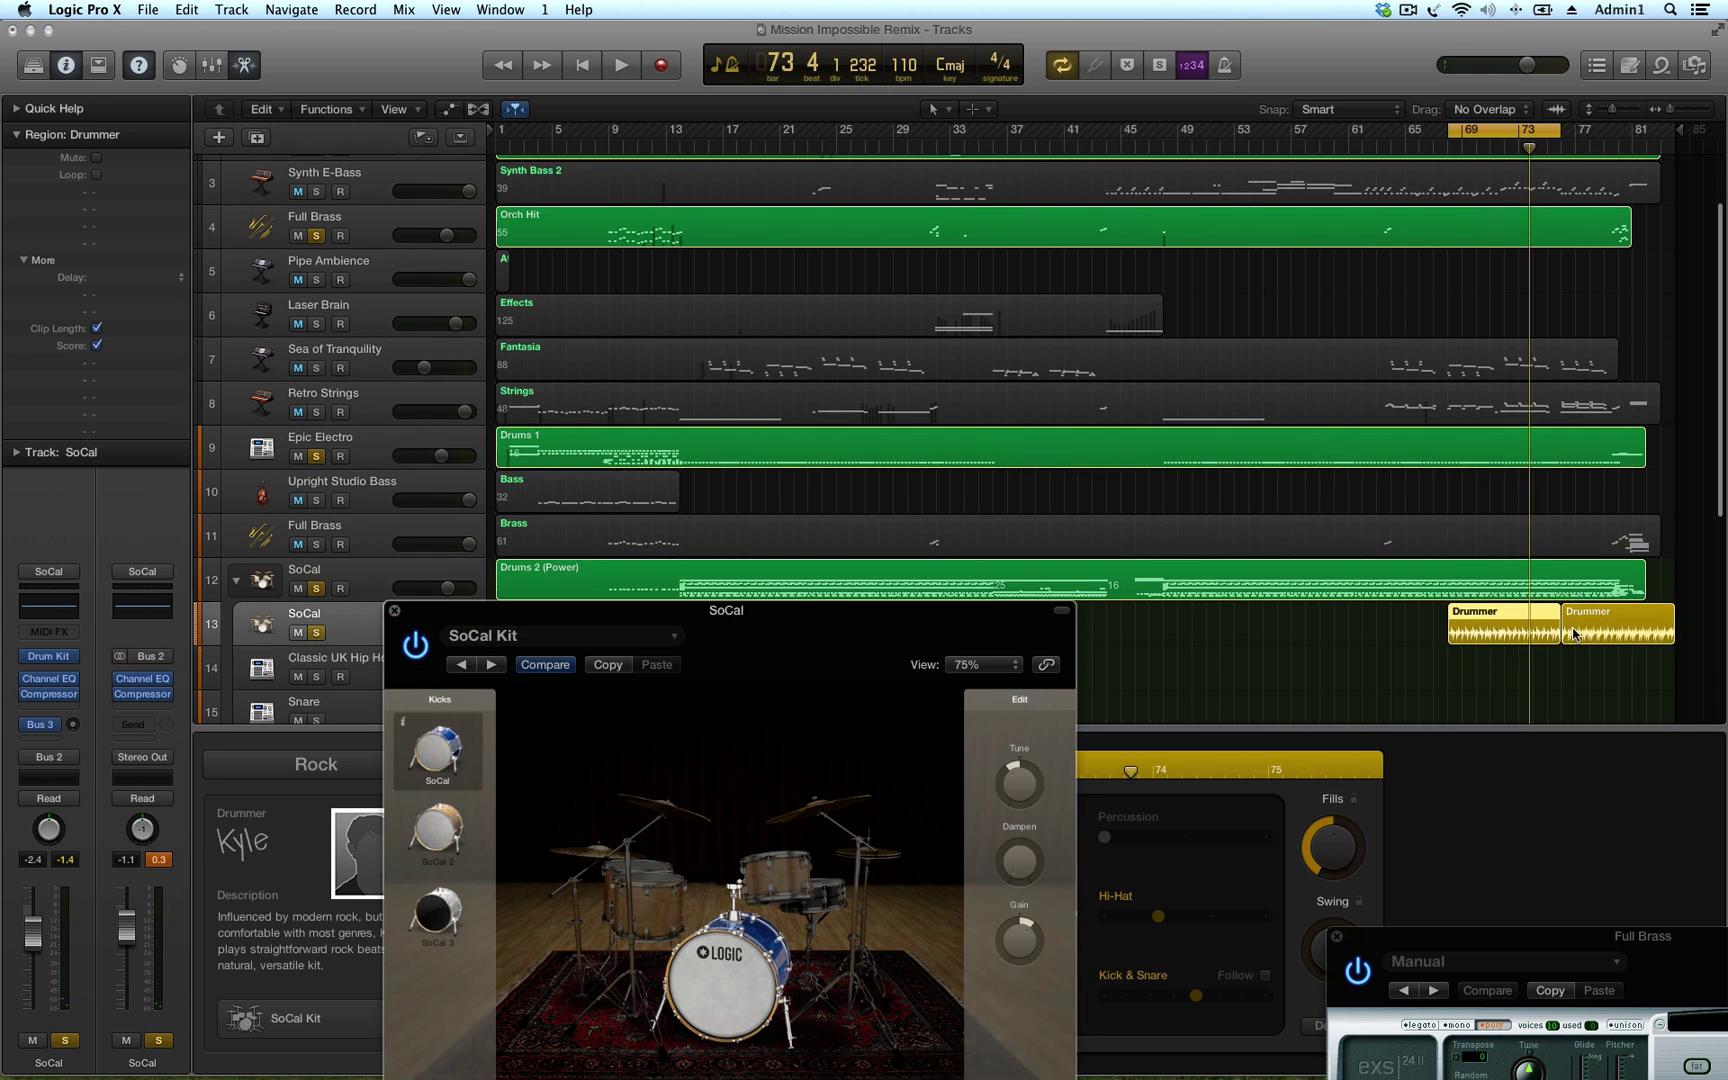
left_click(395, 611)
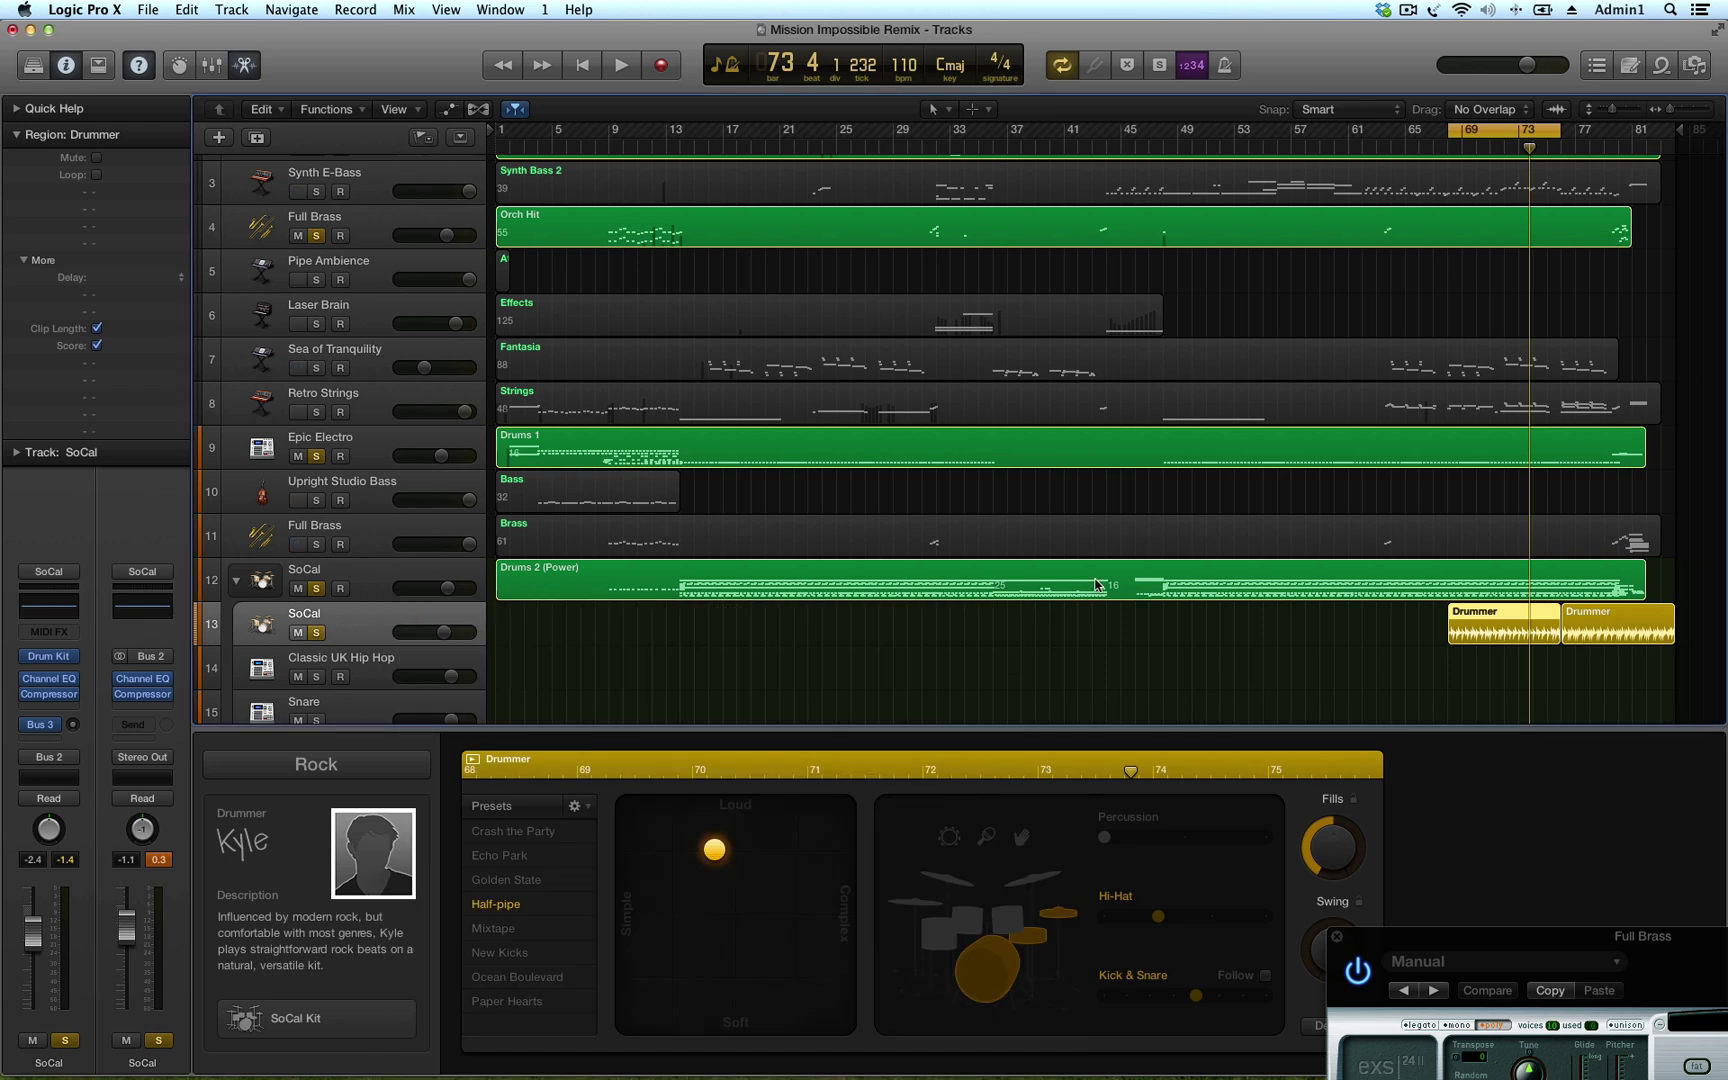
left_click_drag(1528, 148, 1450, 145)
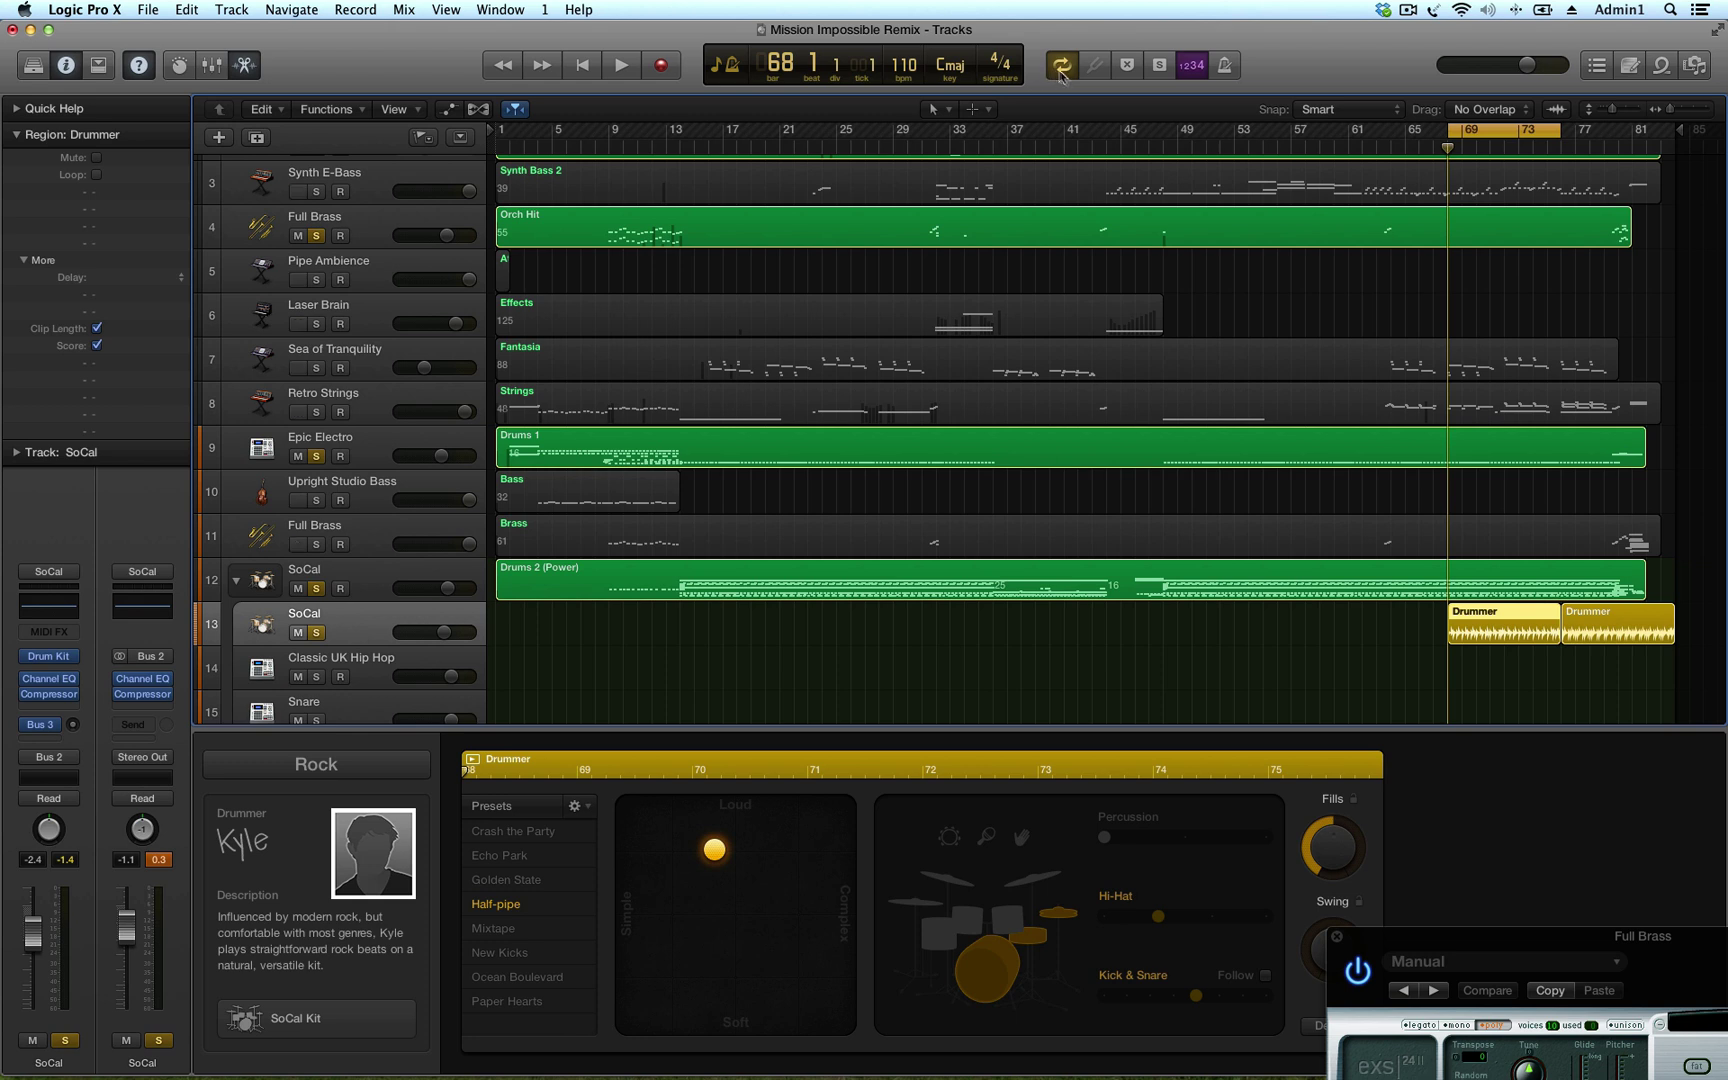
Examine how the start of the Drummer region at bar 68 lines up with the other parts
key("super+Right")
key("super+Right")
key("super+Right")
key("super+Right")
key("super+Right")
key("super+Right")
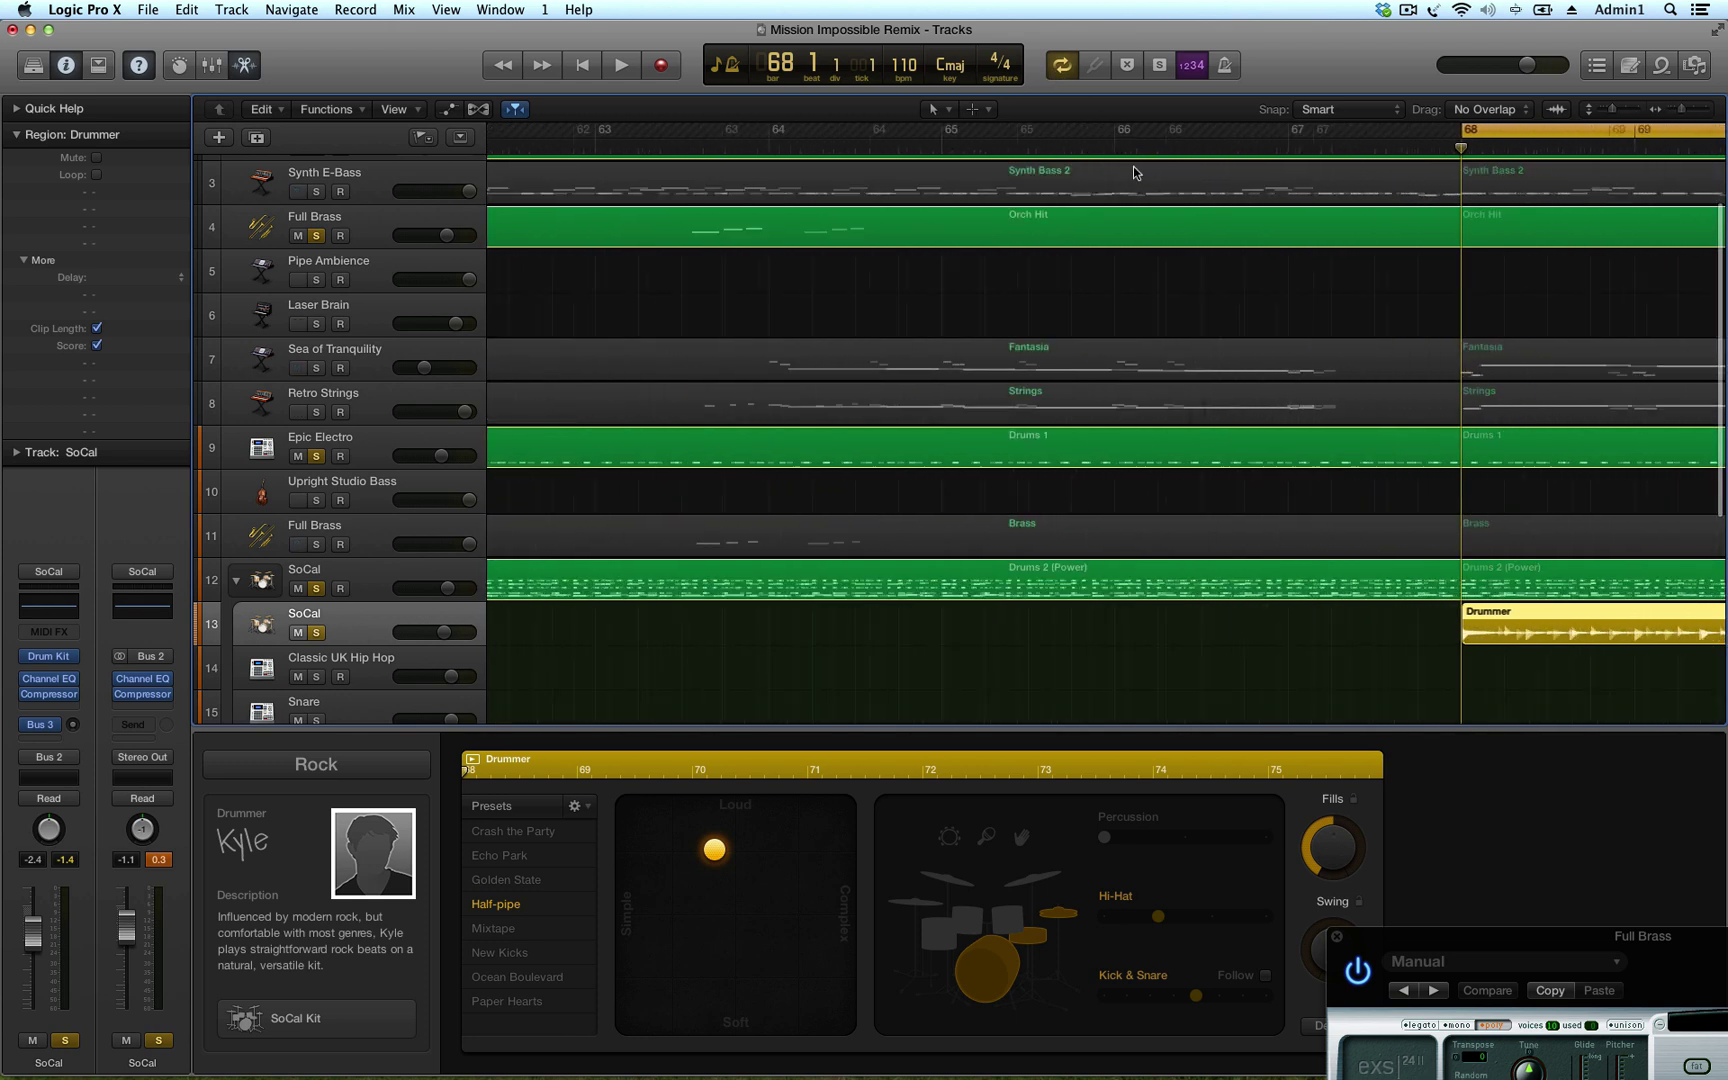
scroll(1035, 483, "right", 5)
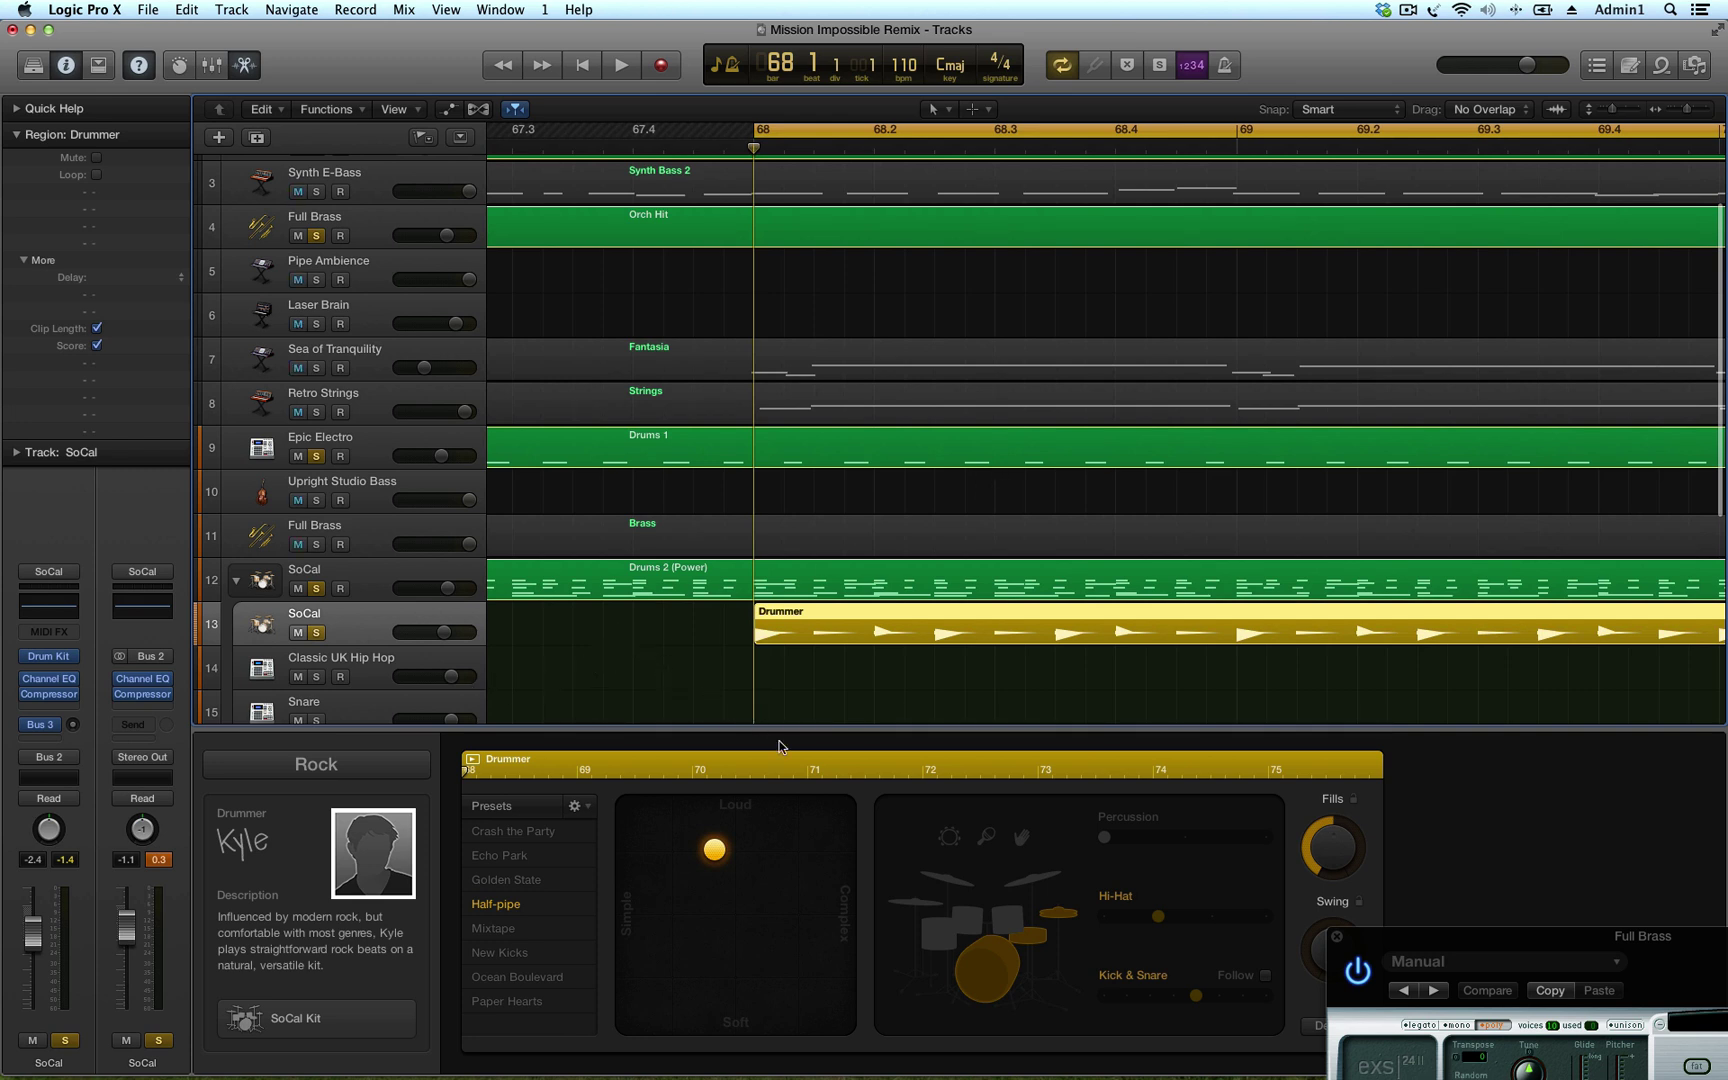
key("super+Left")
key("super+Left")
key("super+Left")
key("super+Left")
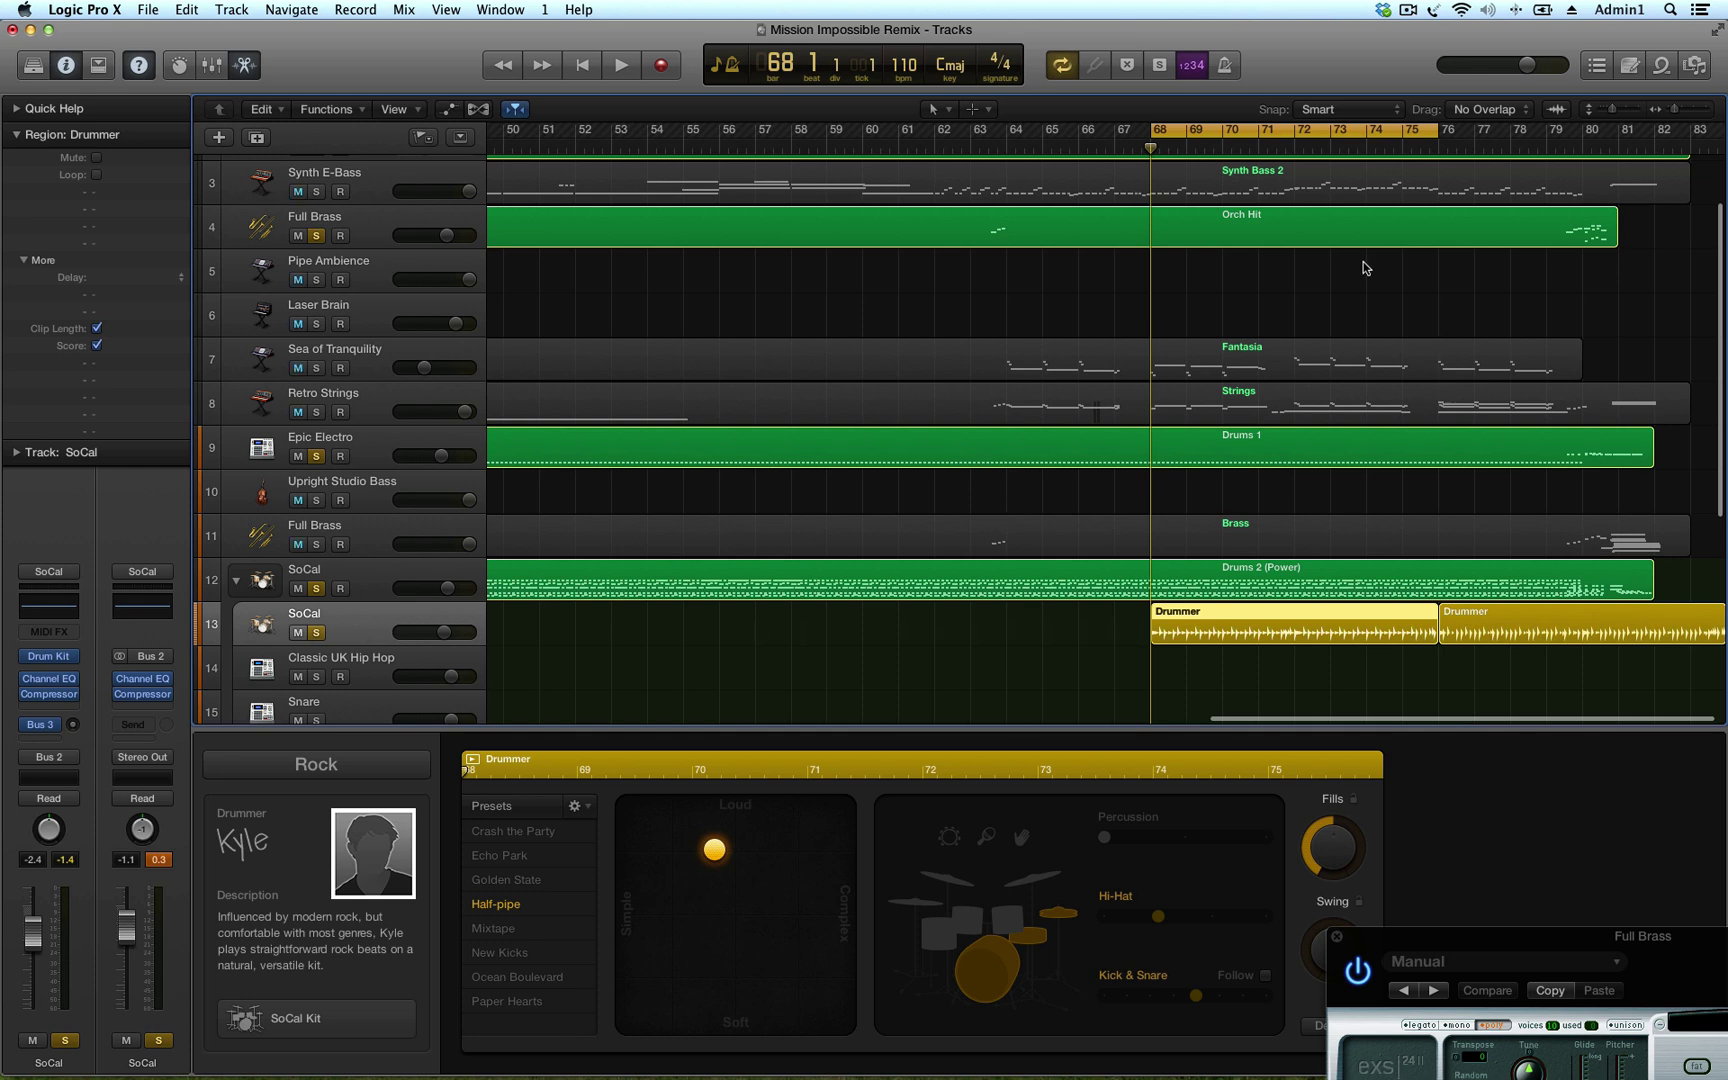
Play the section from bar 68, then split the first Drummer region at bar 72
key("space")
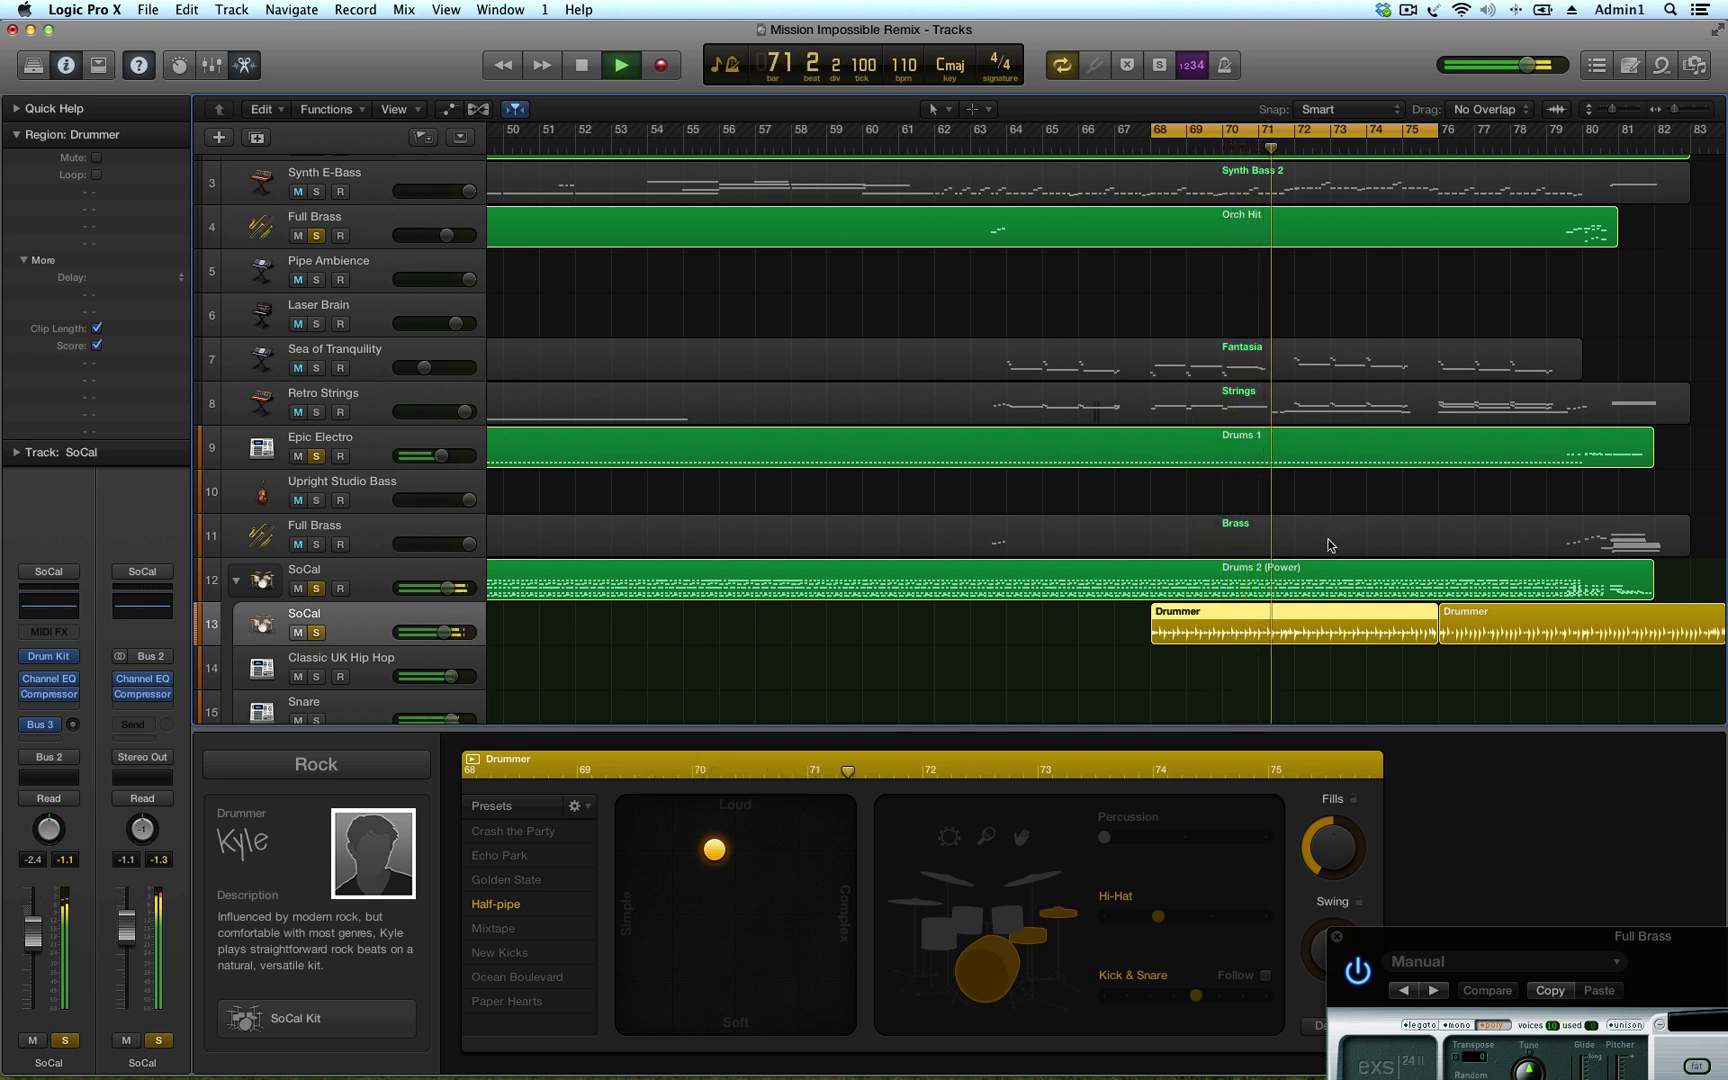
key("space")
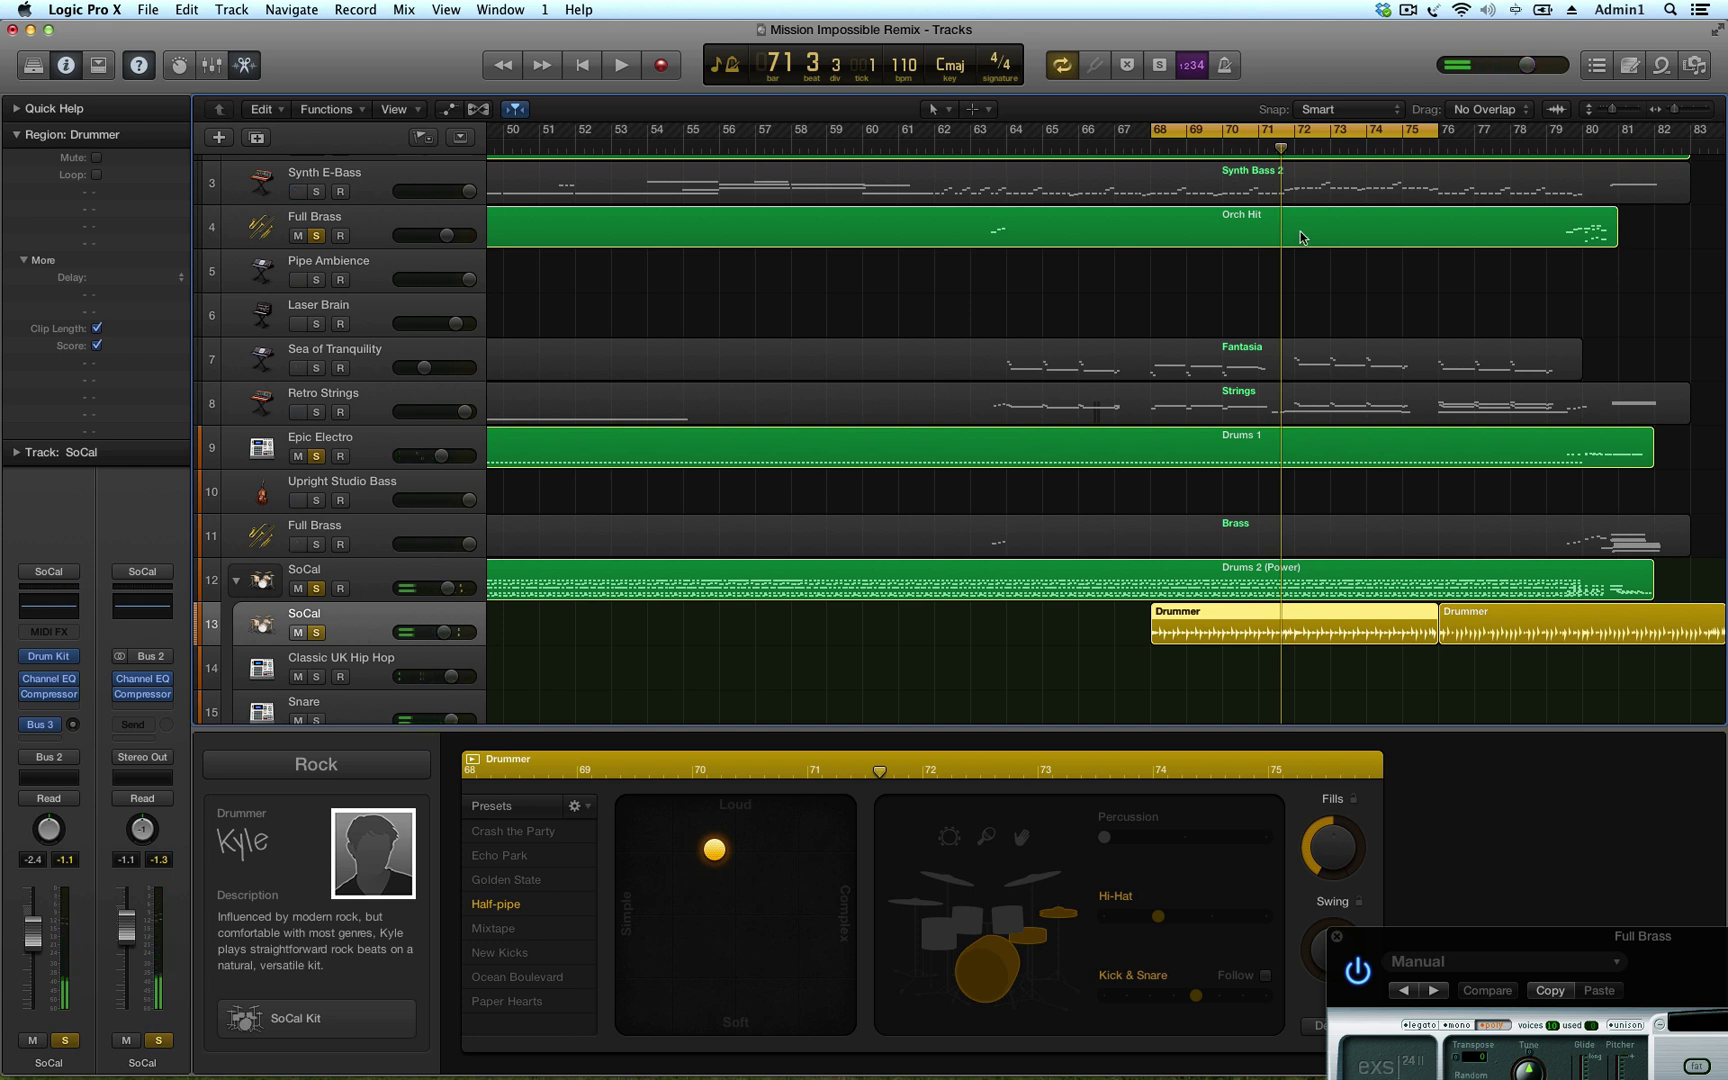
left_click(1293, 147)
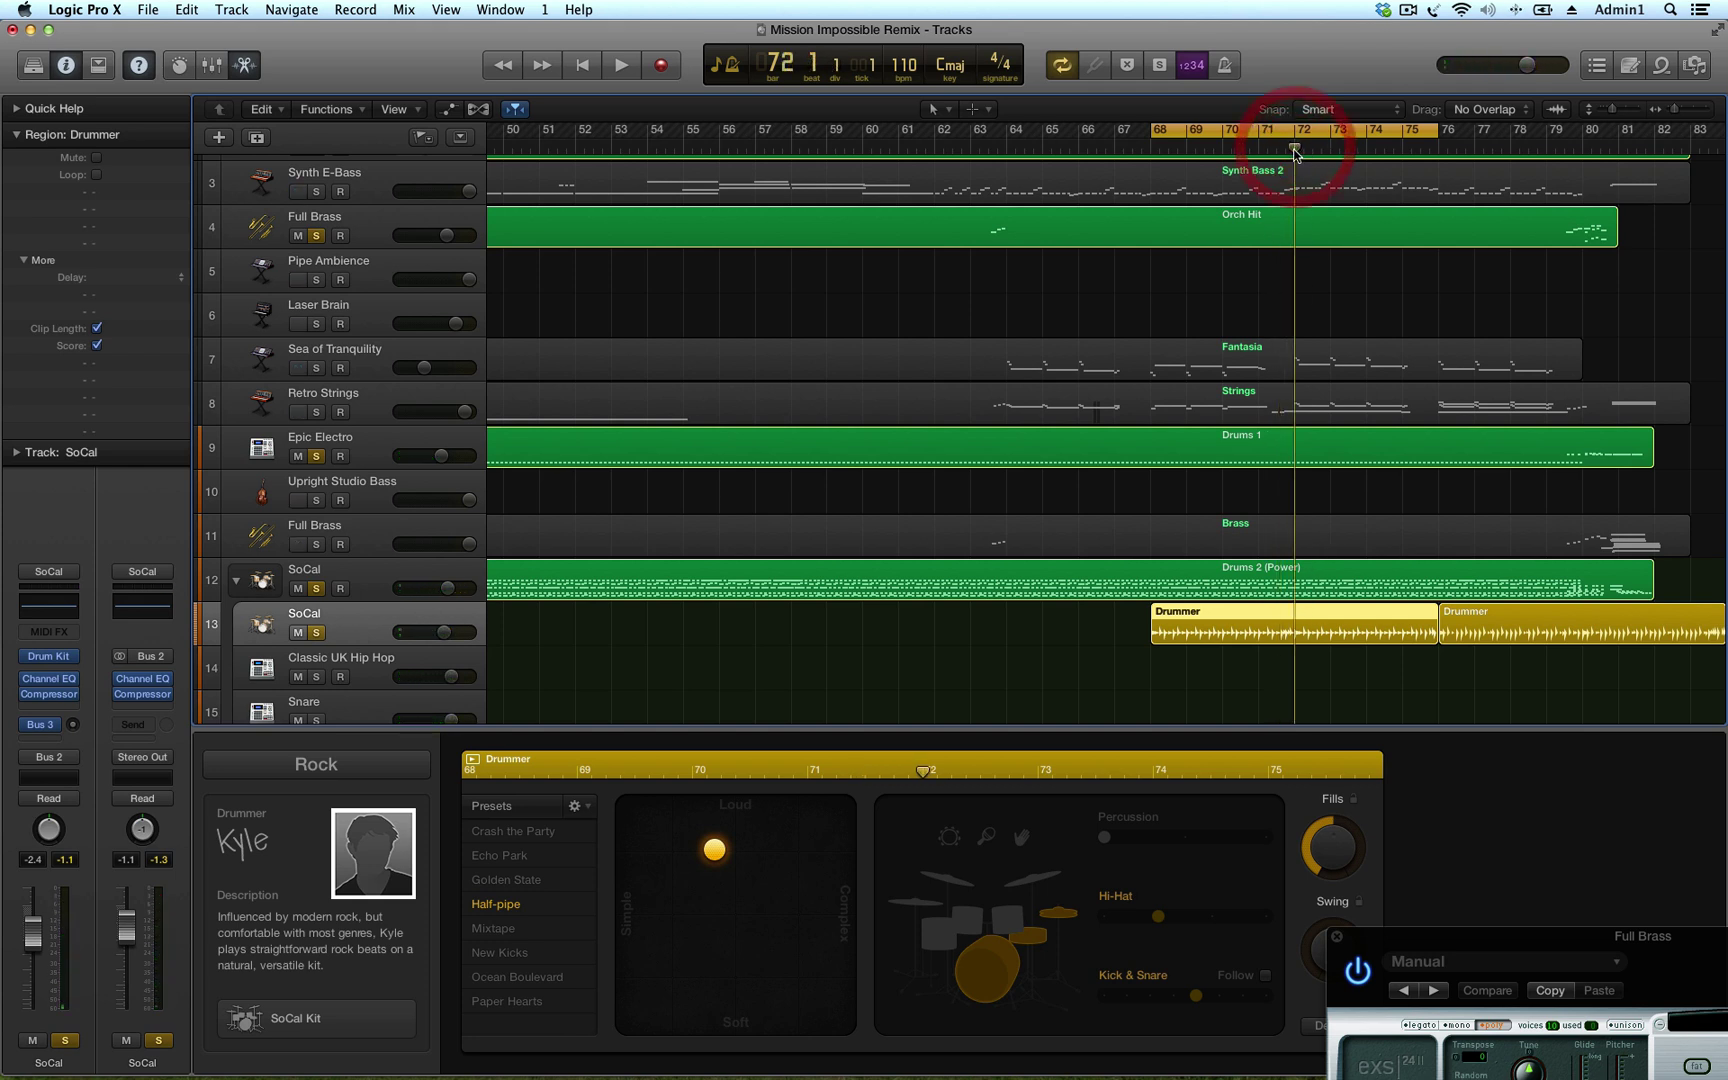
key("super+t")
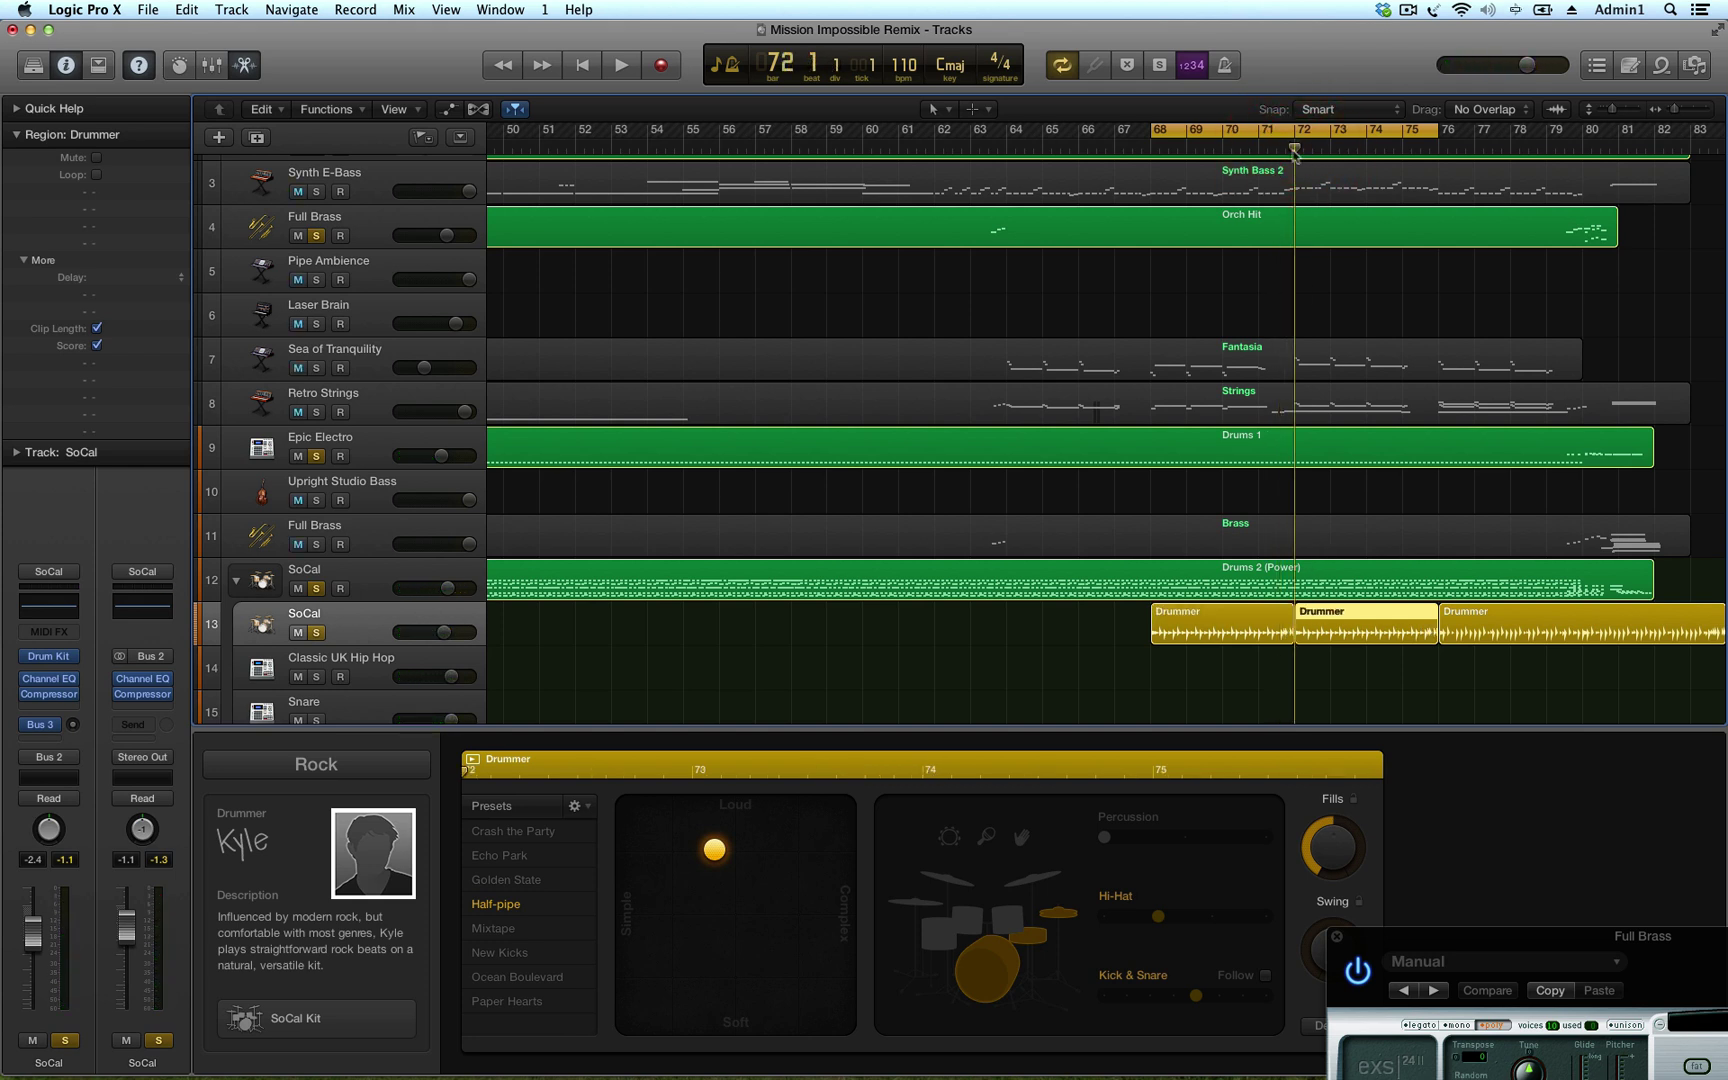
Play across the split, select the Drummer region spanning bars 68 to 72 and increase its Fills amount
double_click(1265, 150)
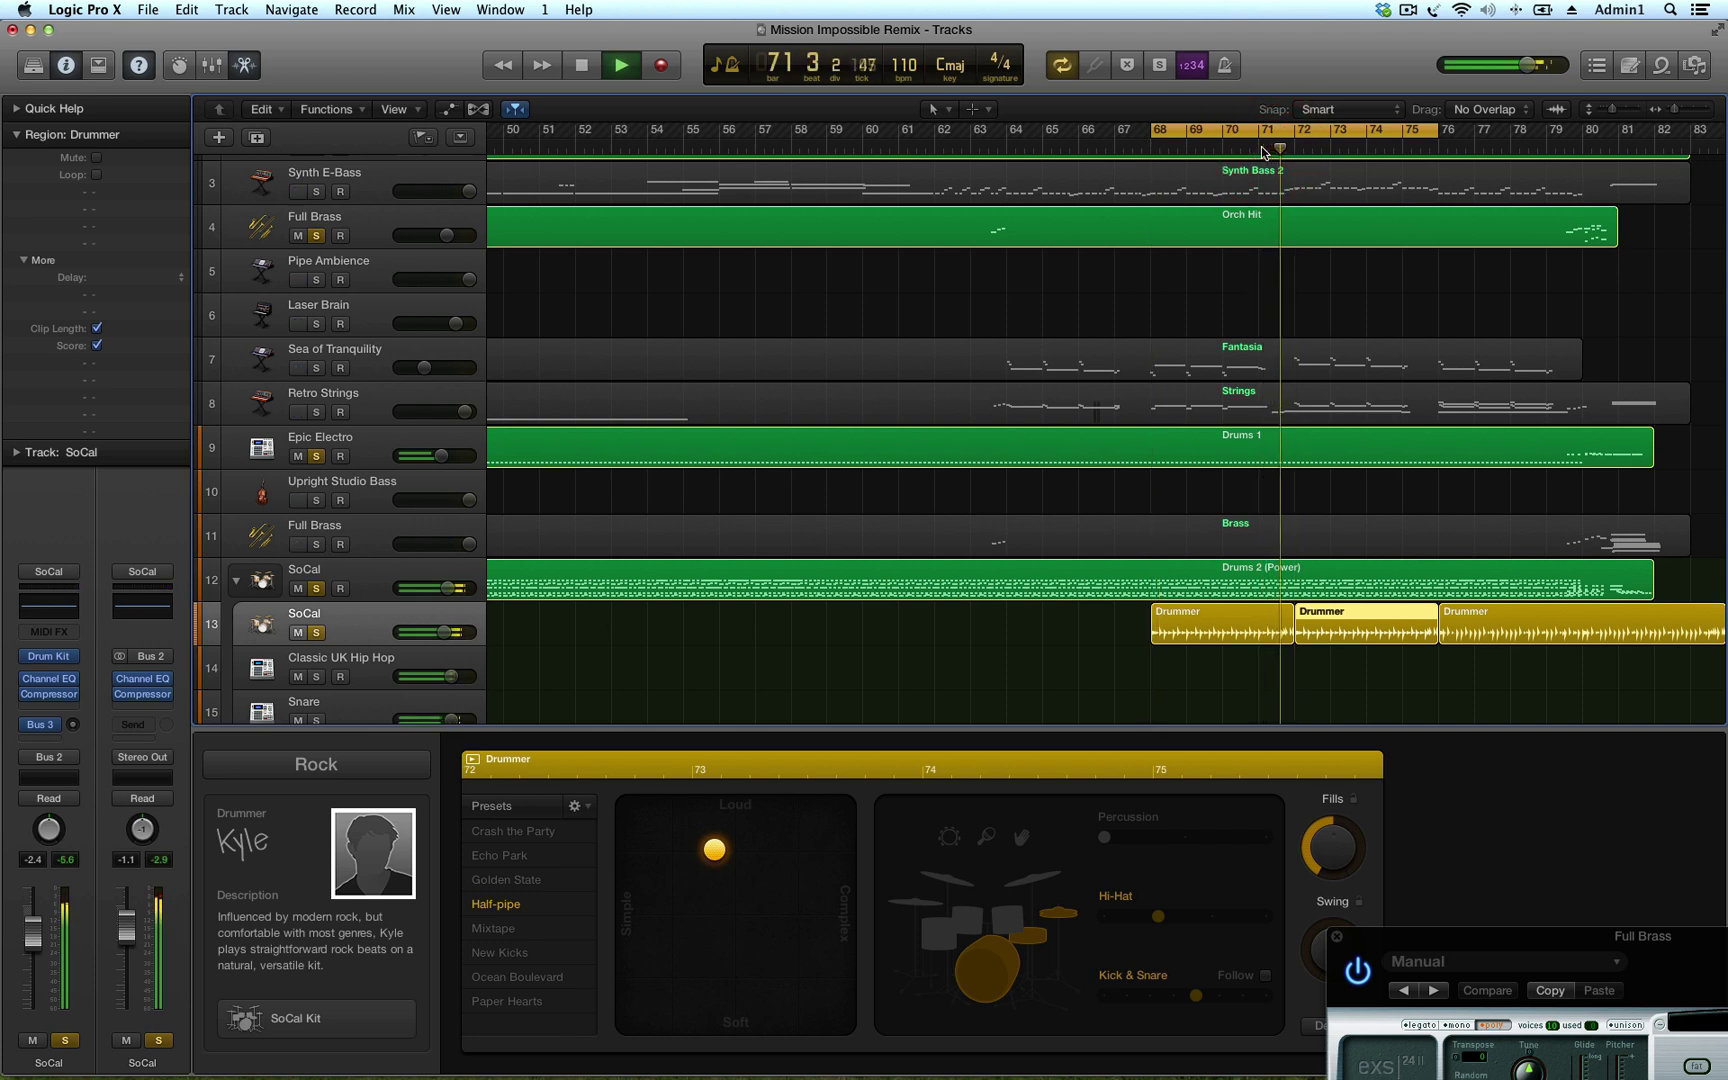
left_click(1255, 622)
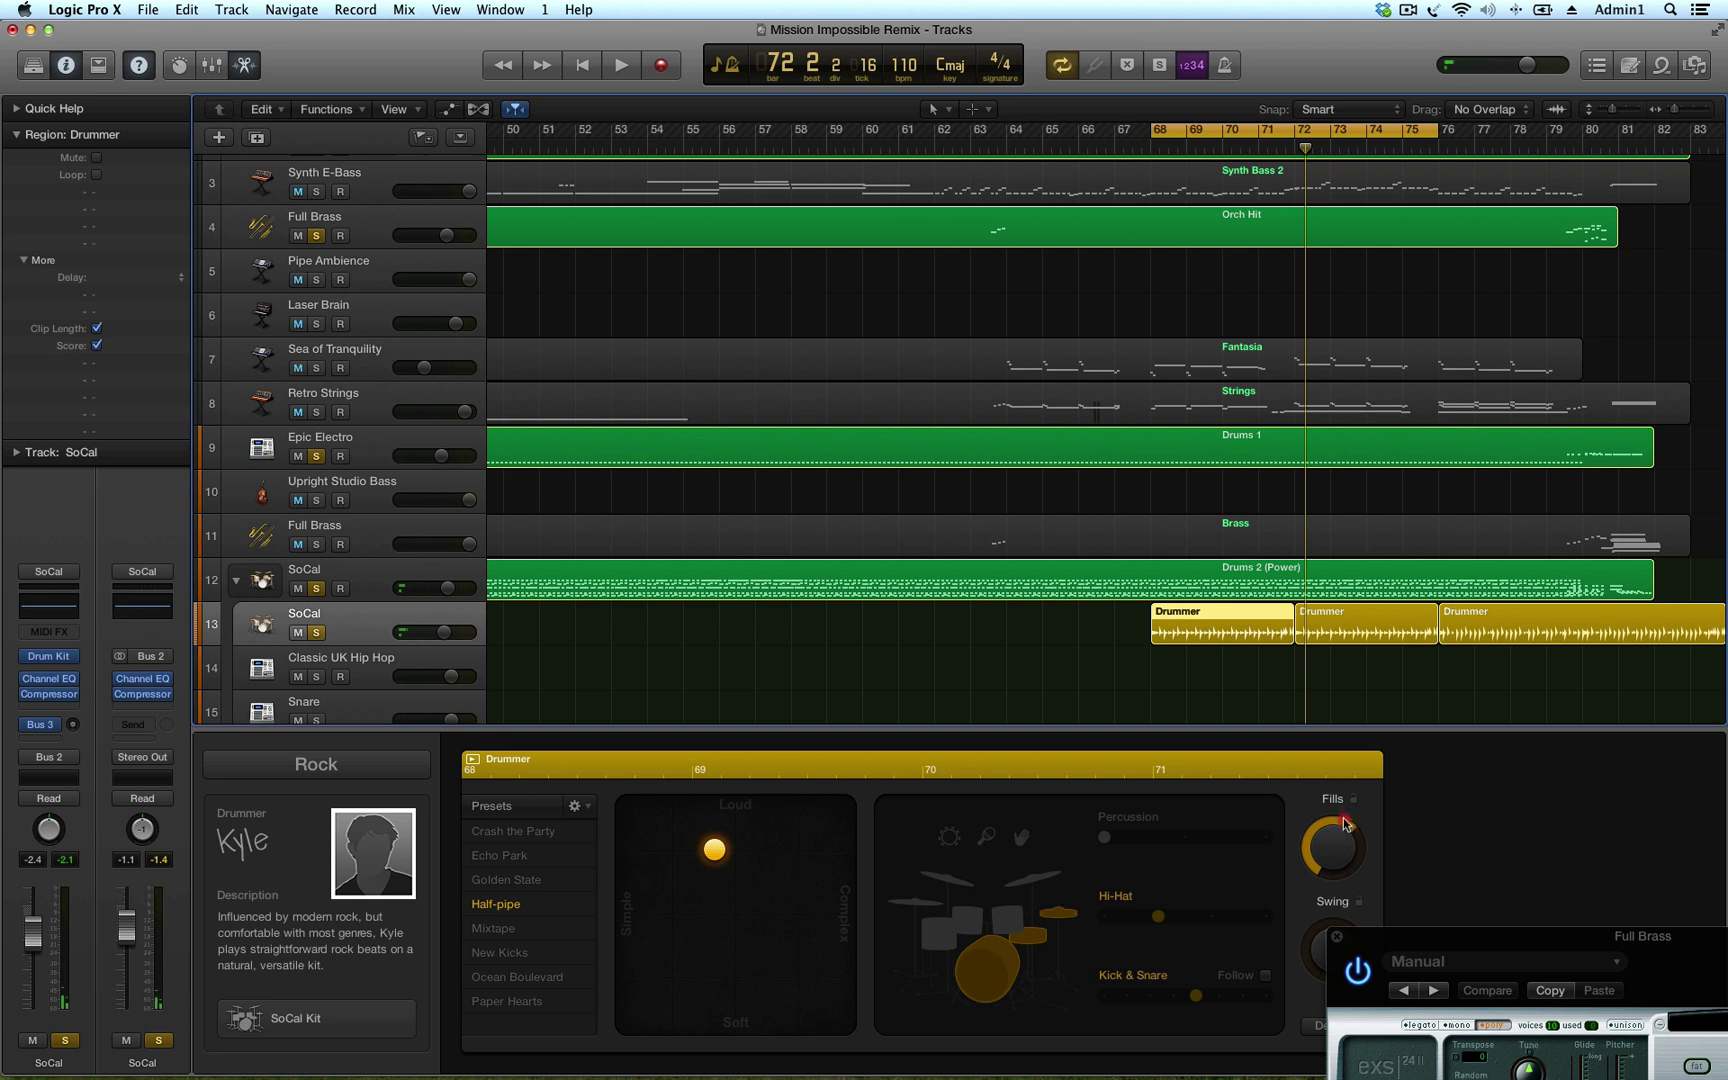
key("space")
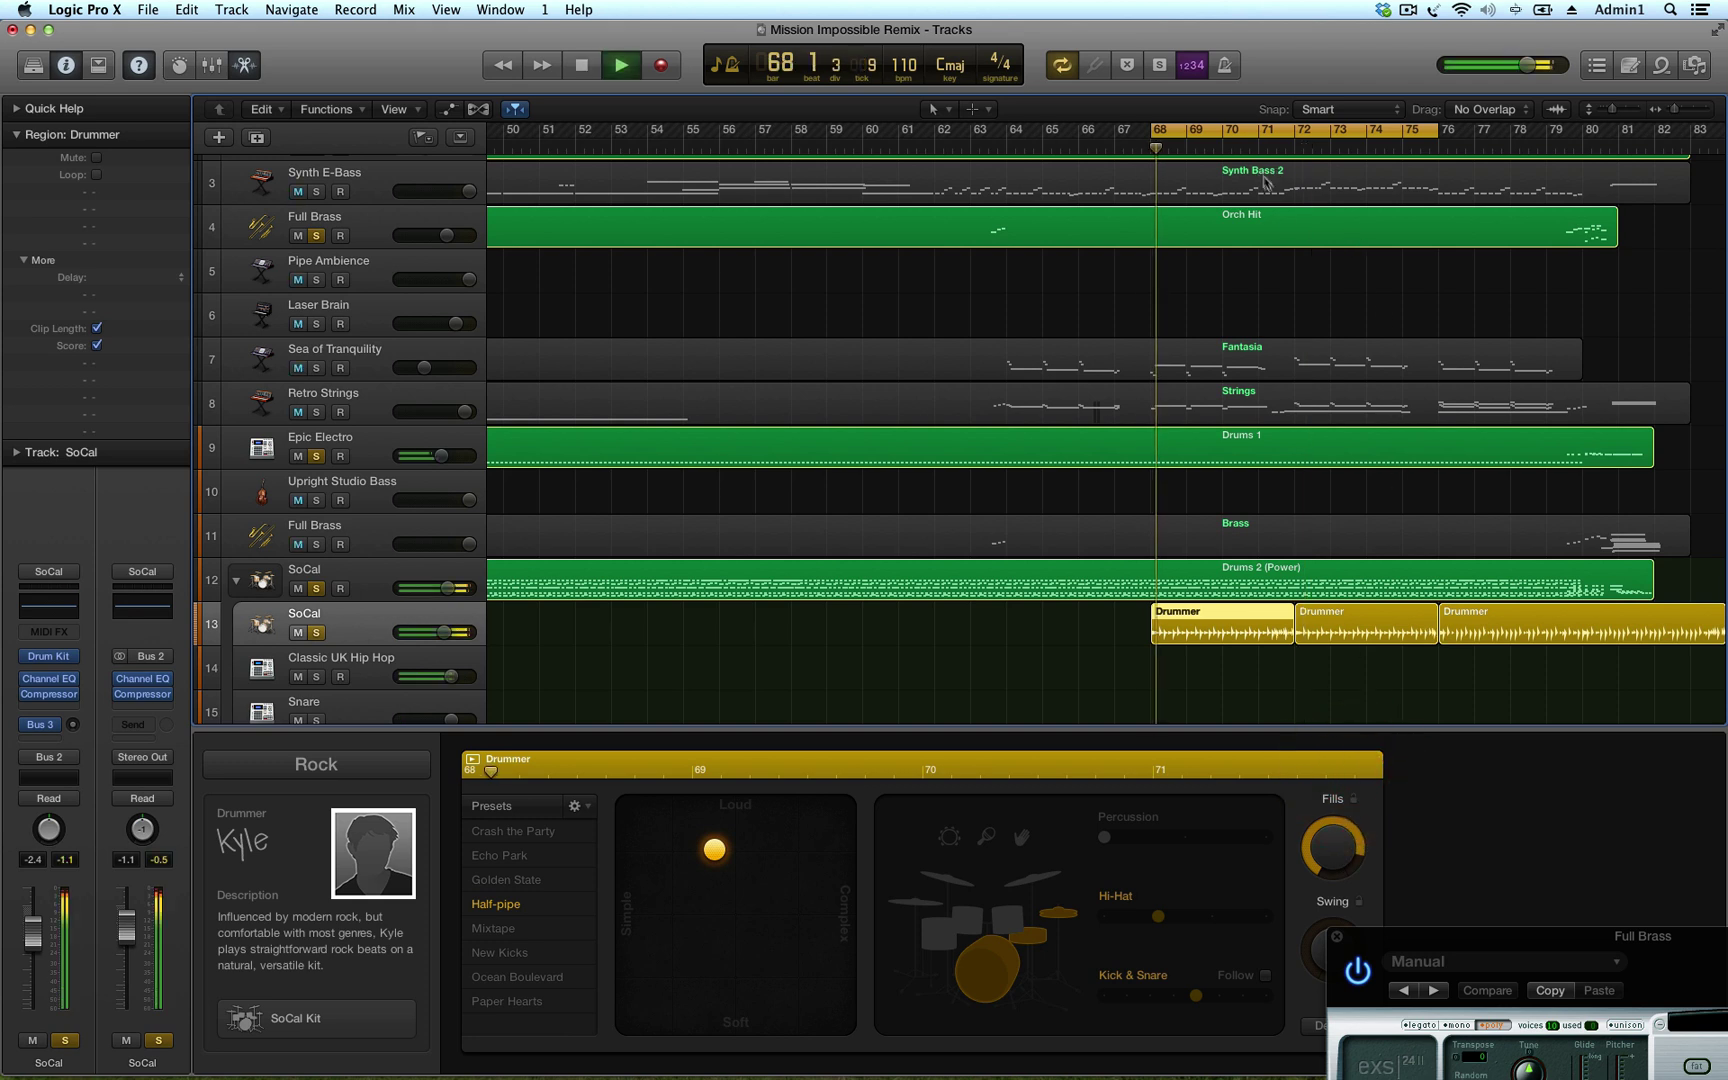
left_click_drag(1371, 942, 1598, 782)
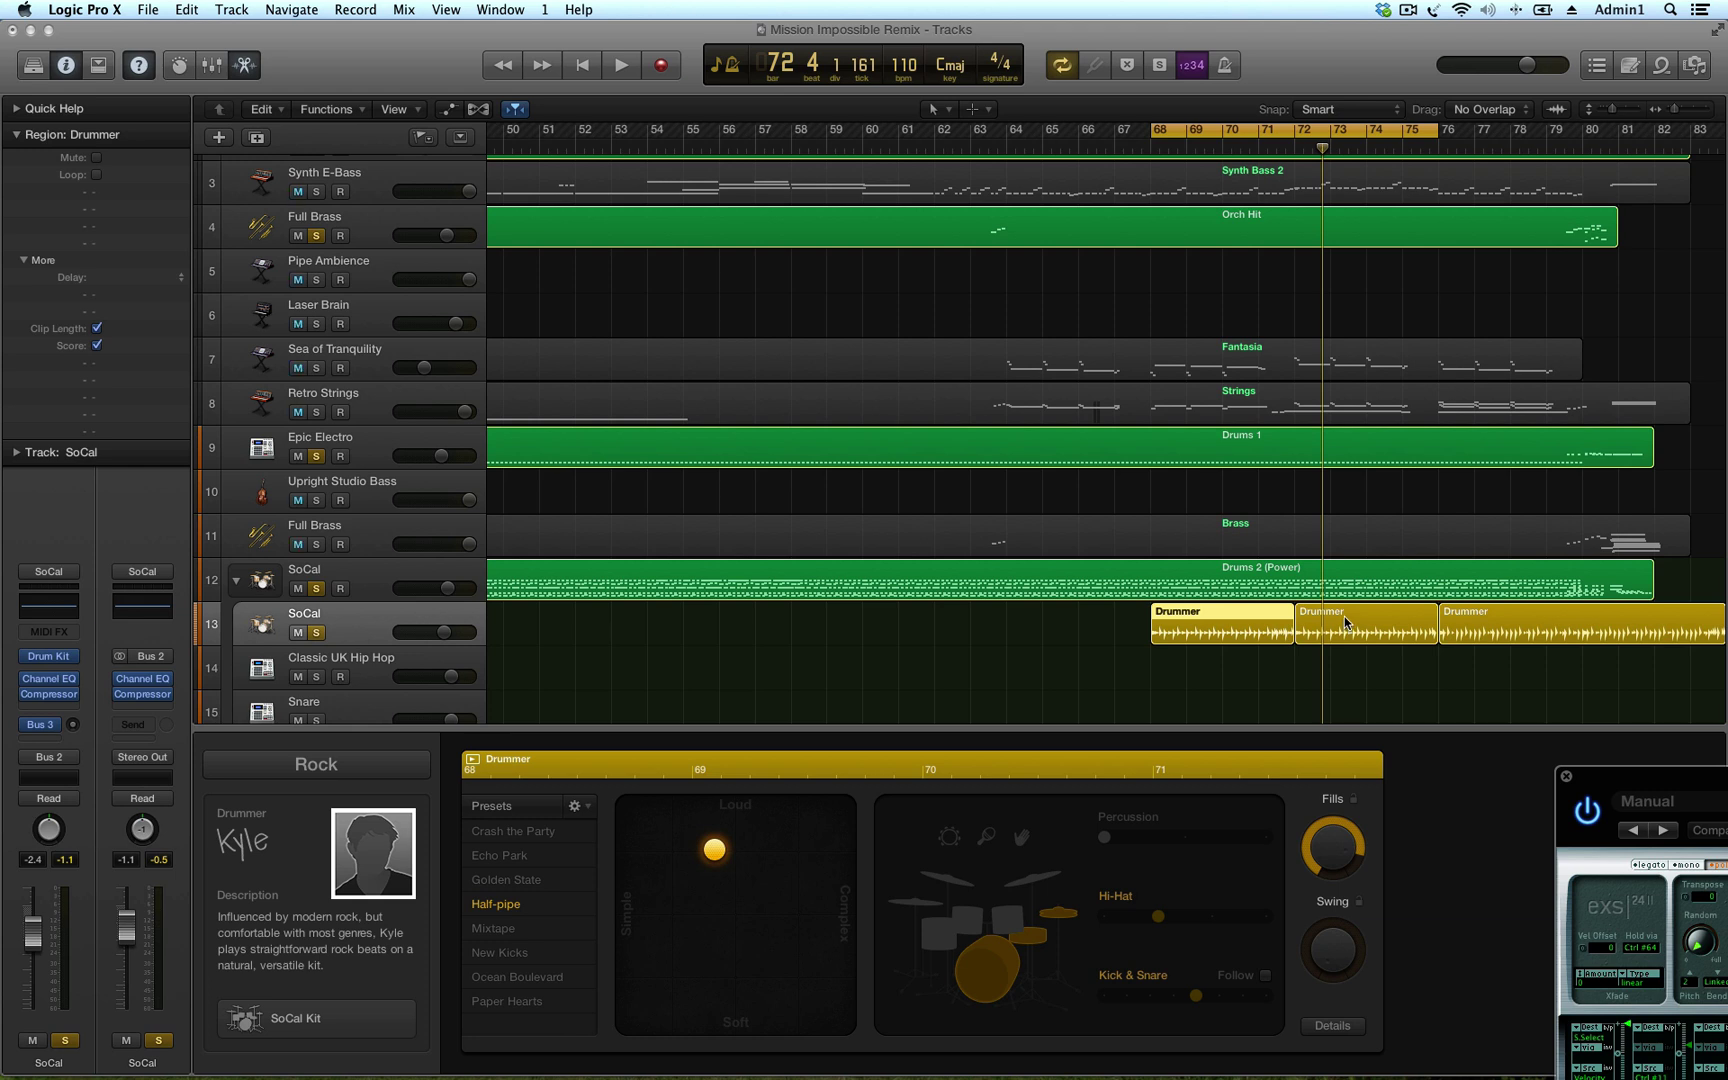
Play on past bar 72, then split the Drummer region spanning bars 72 to 76 at bar 74
key("space")
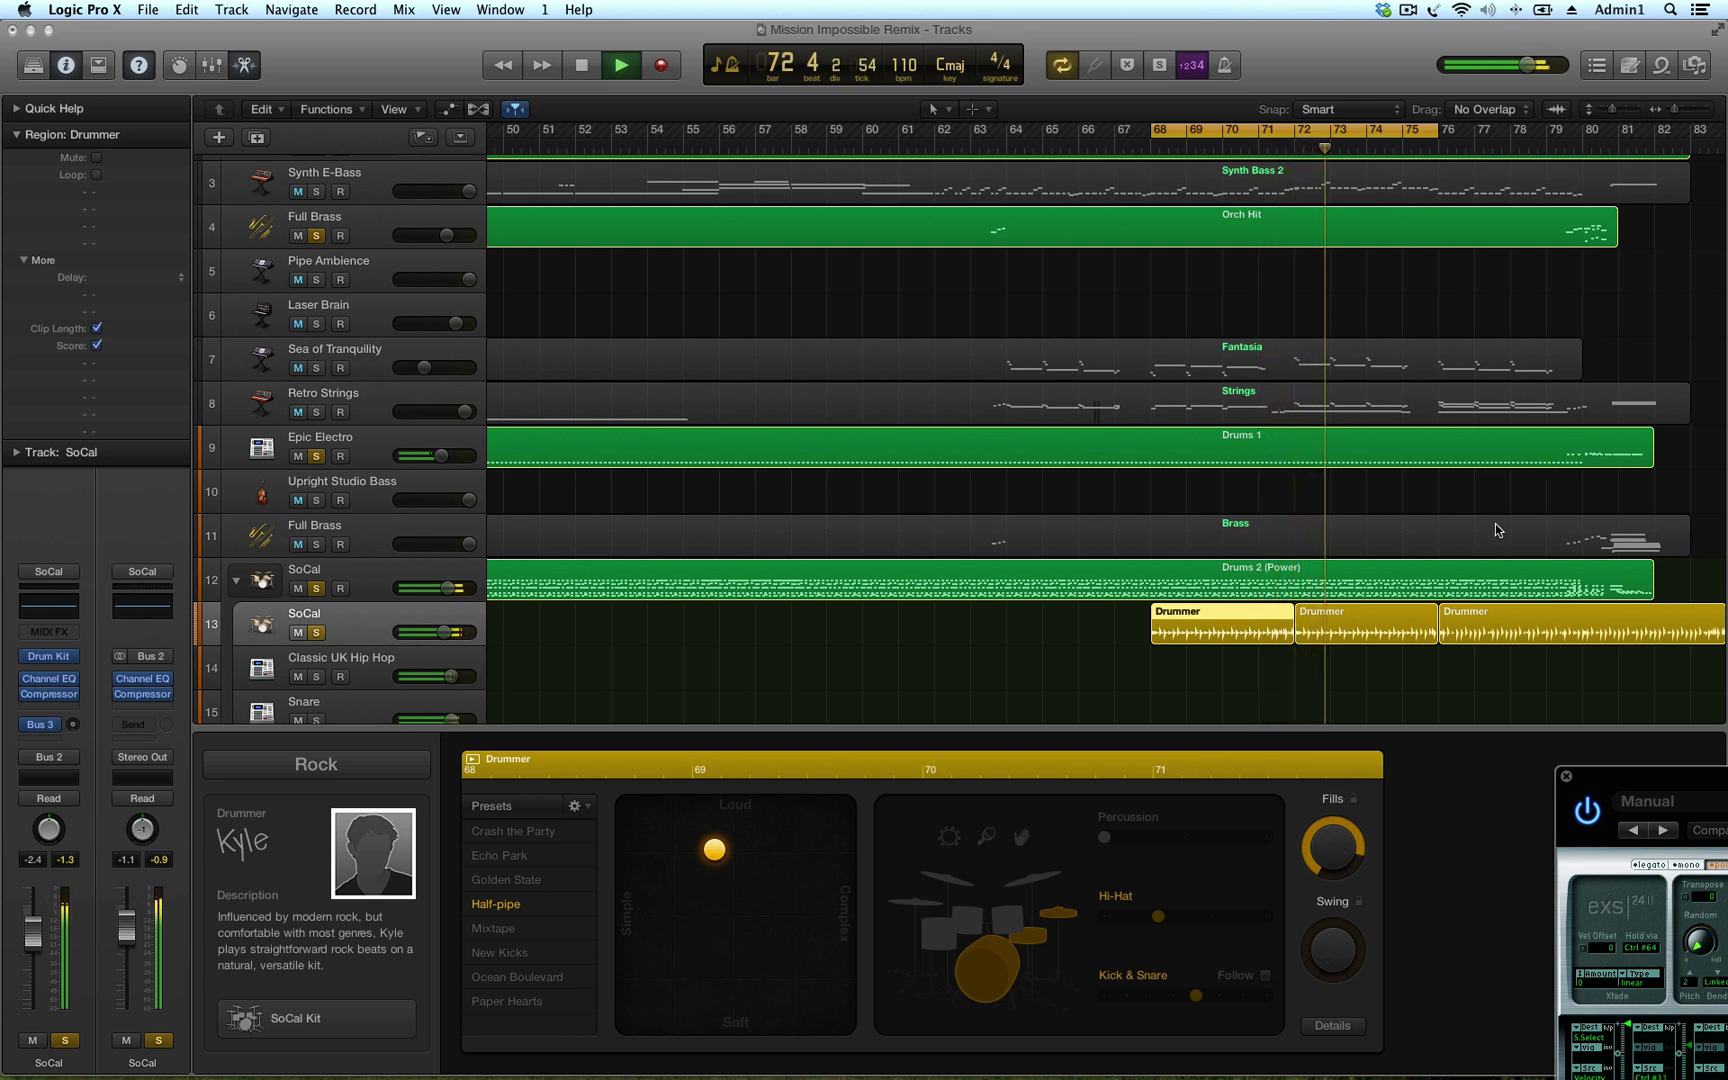
key("space")
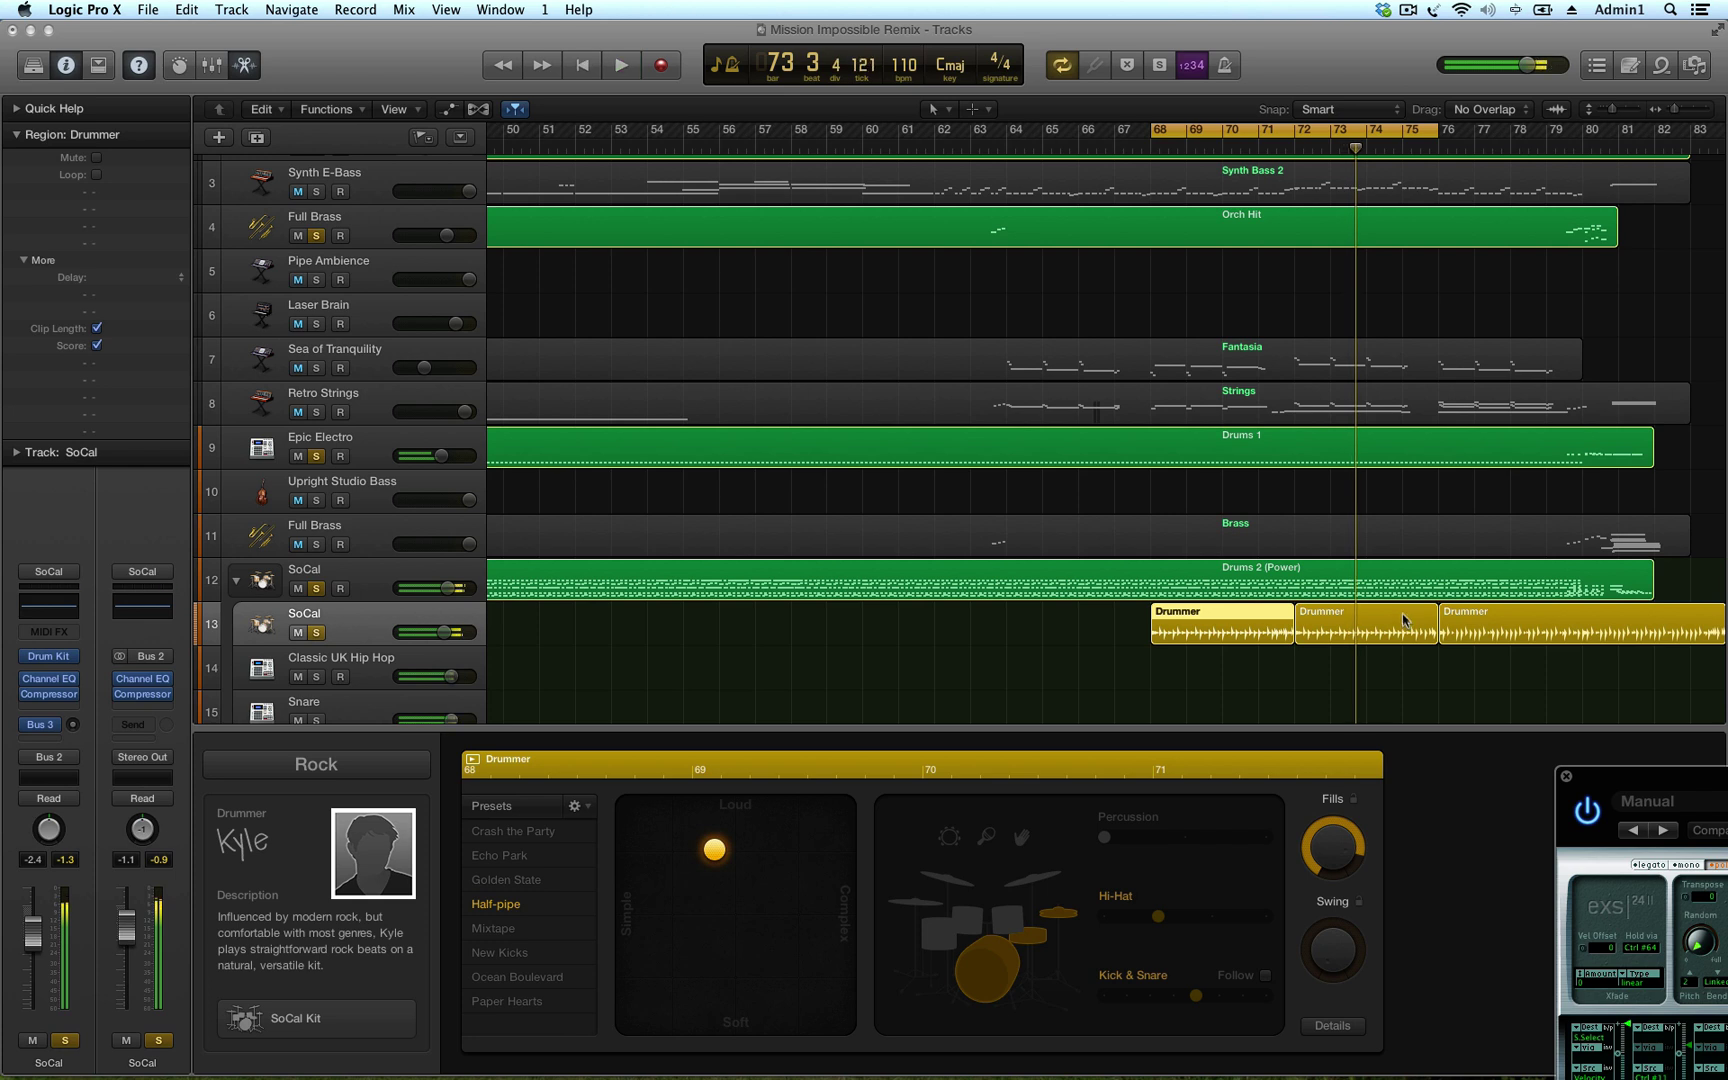
left_click_drag(1358, 150, 1332, 148)
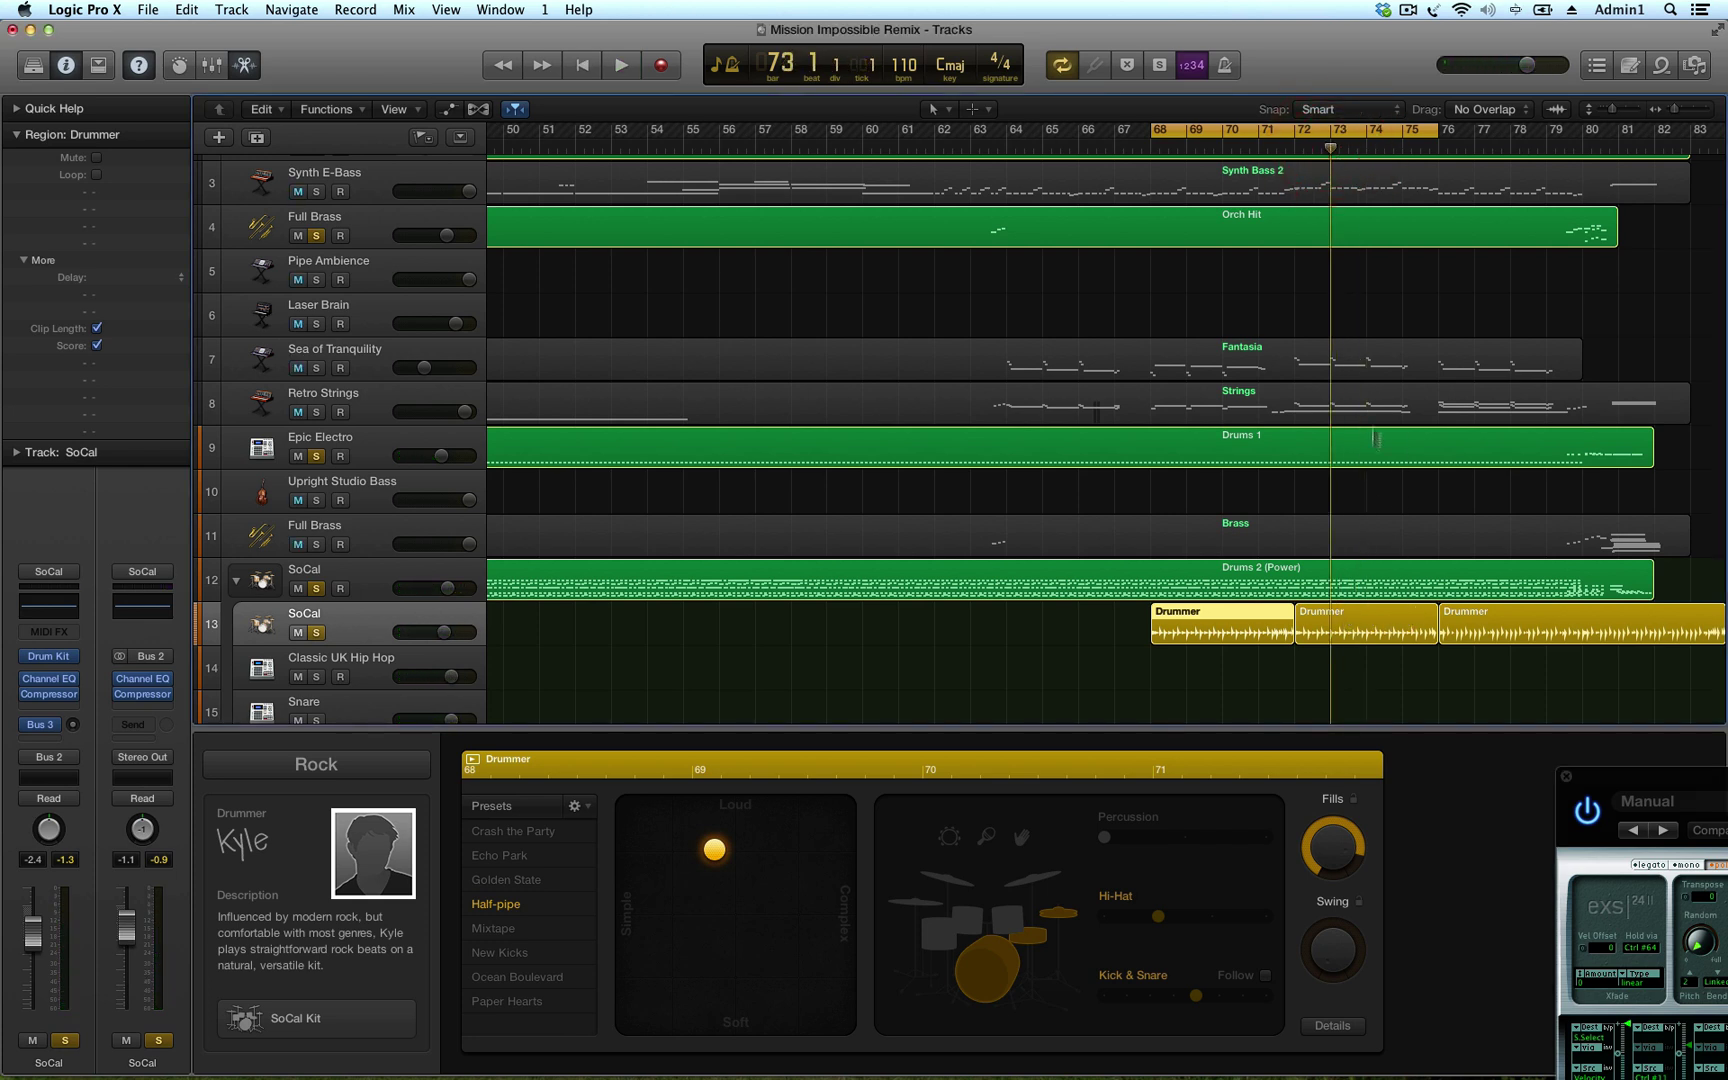
left_click(1335, 172)
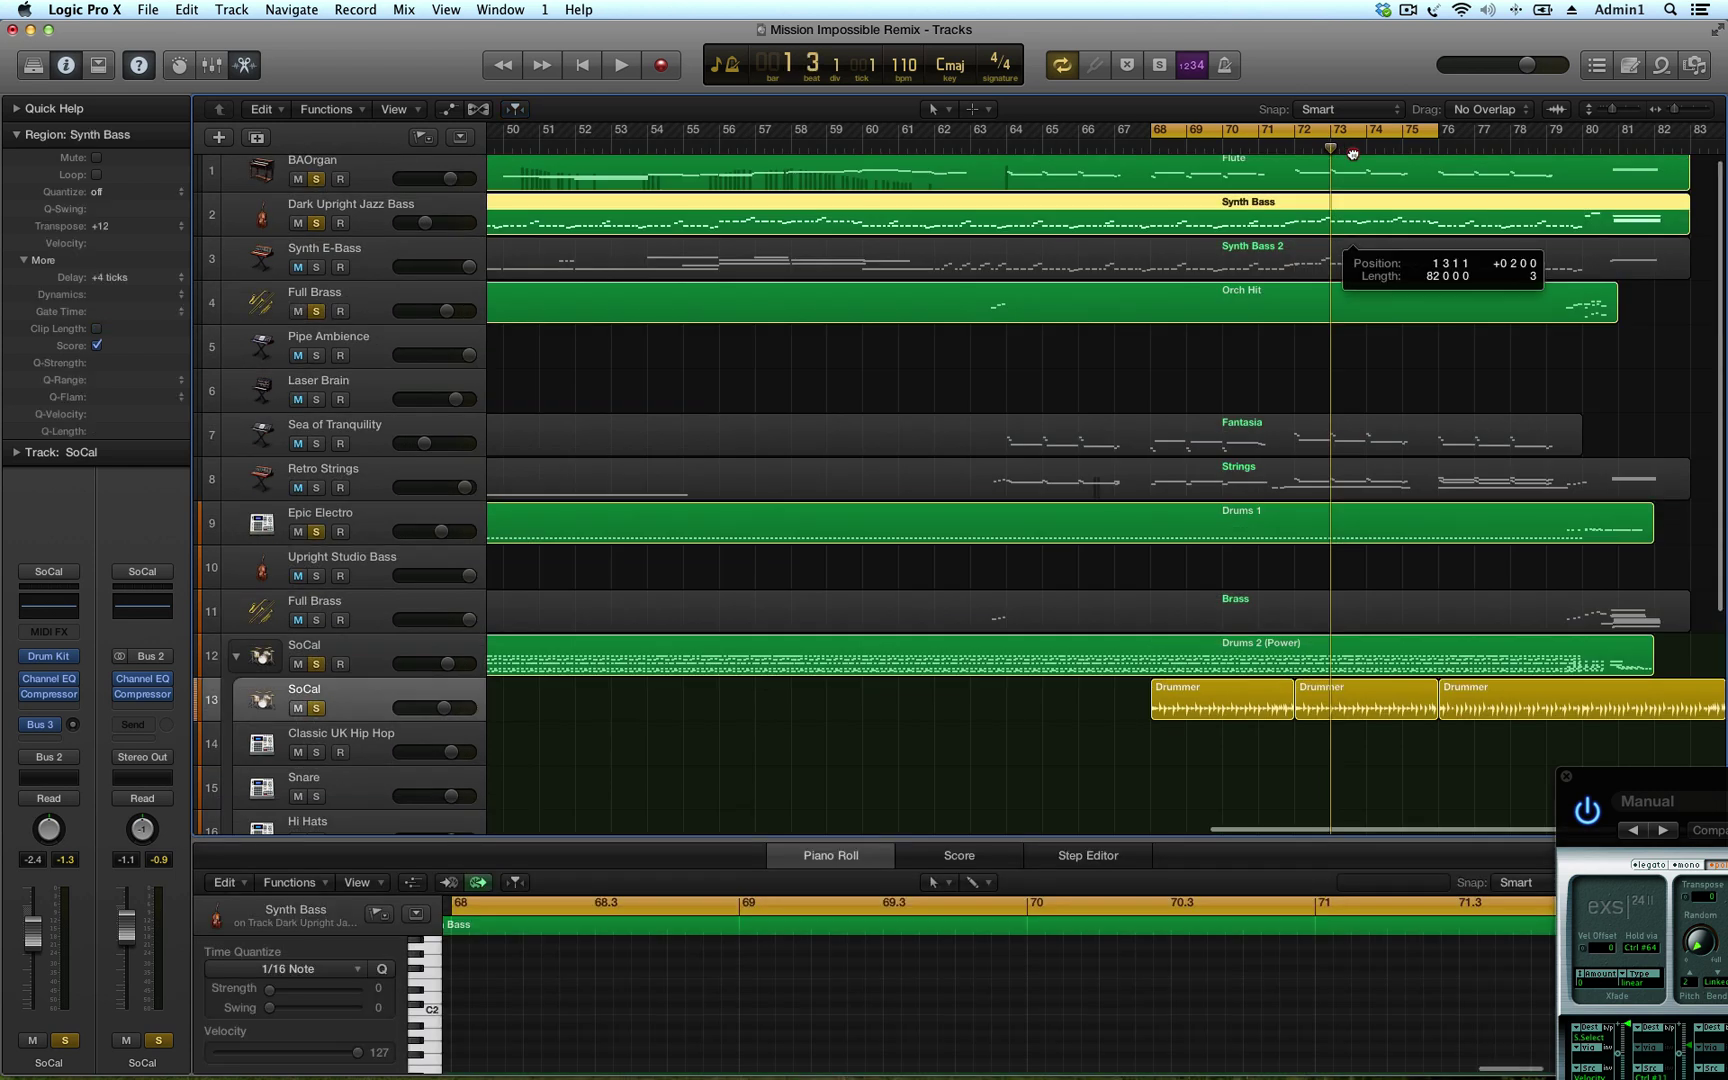
left_click_drag(1331, 150, 1365, 150)
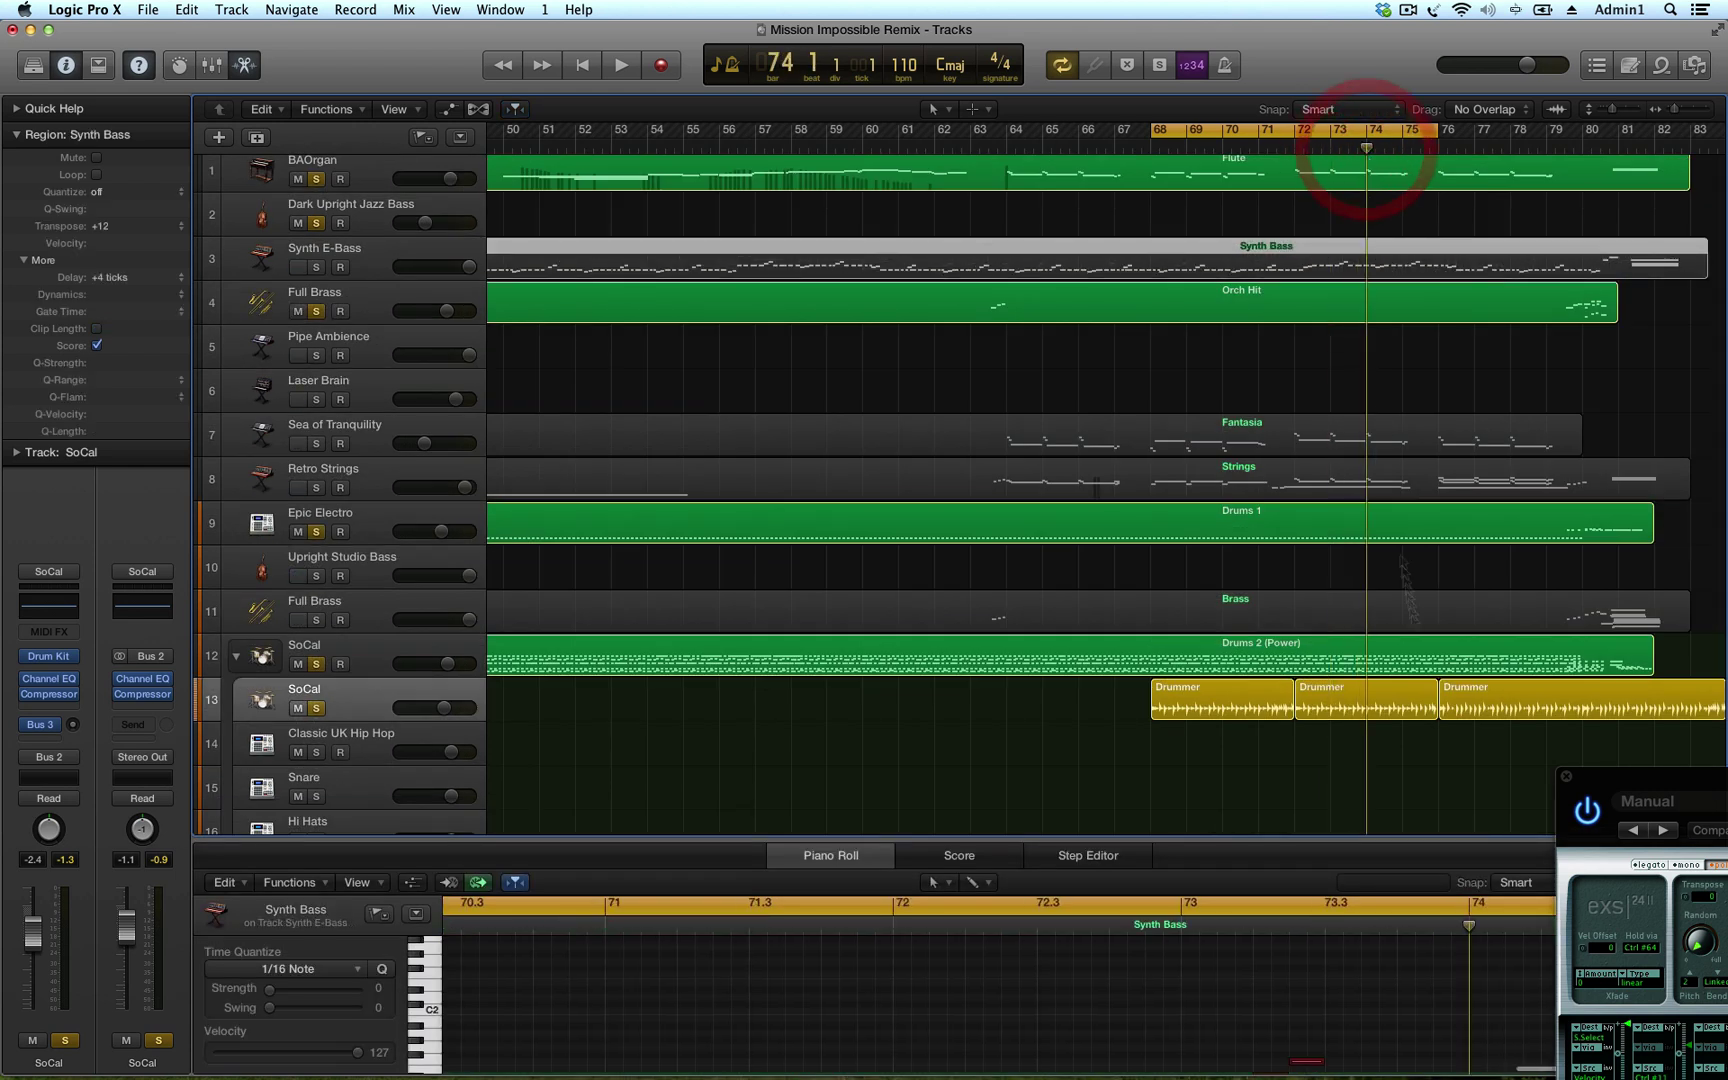
left_click(1376, 688)
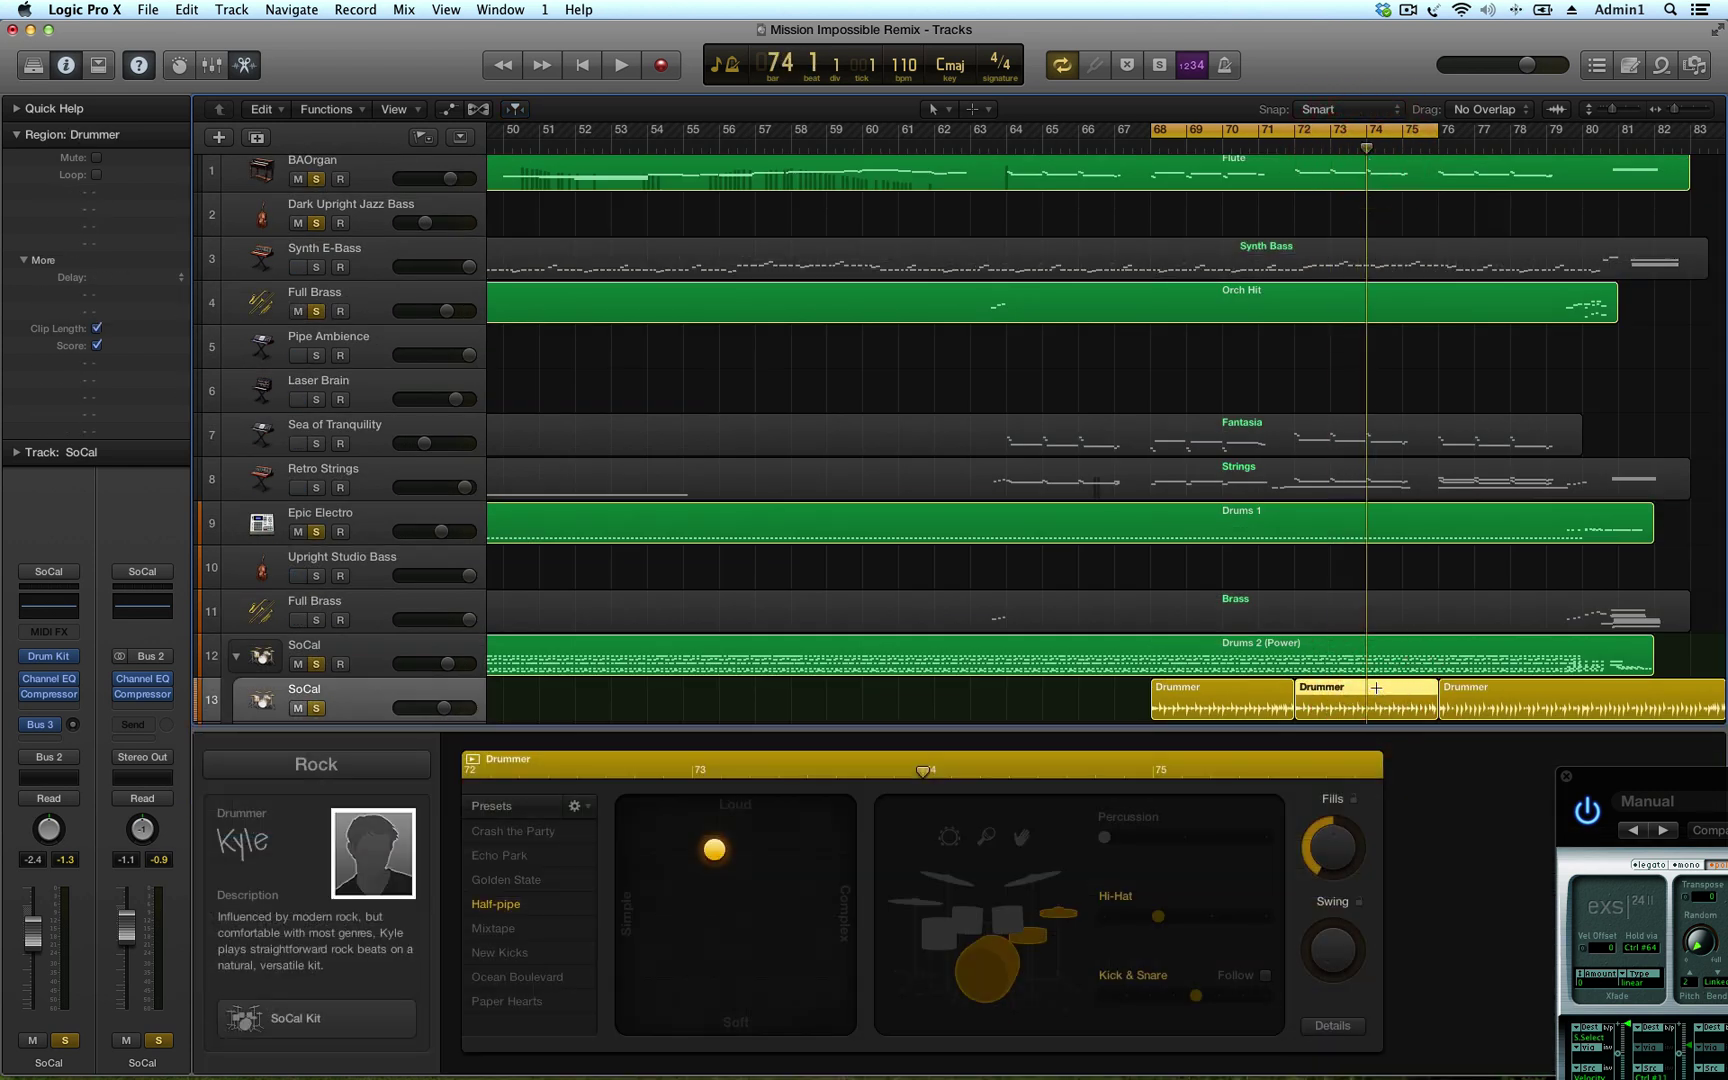
left_click(1333, 690)
Increase the Fills amount for the Drummer region spanning bars 72 to 74 and play it back
key("space")
left_click(1286, 148)
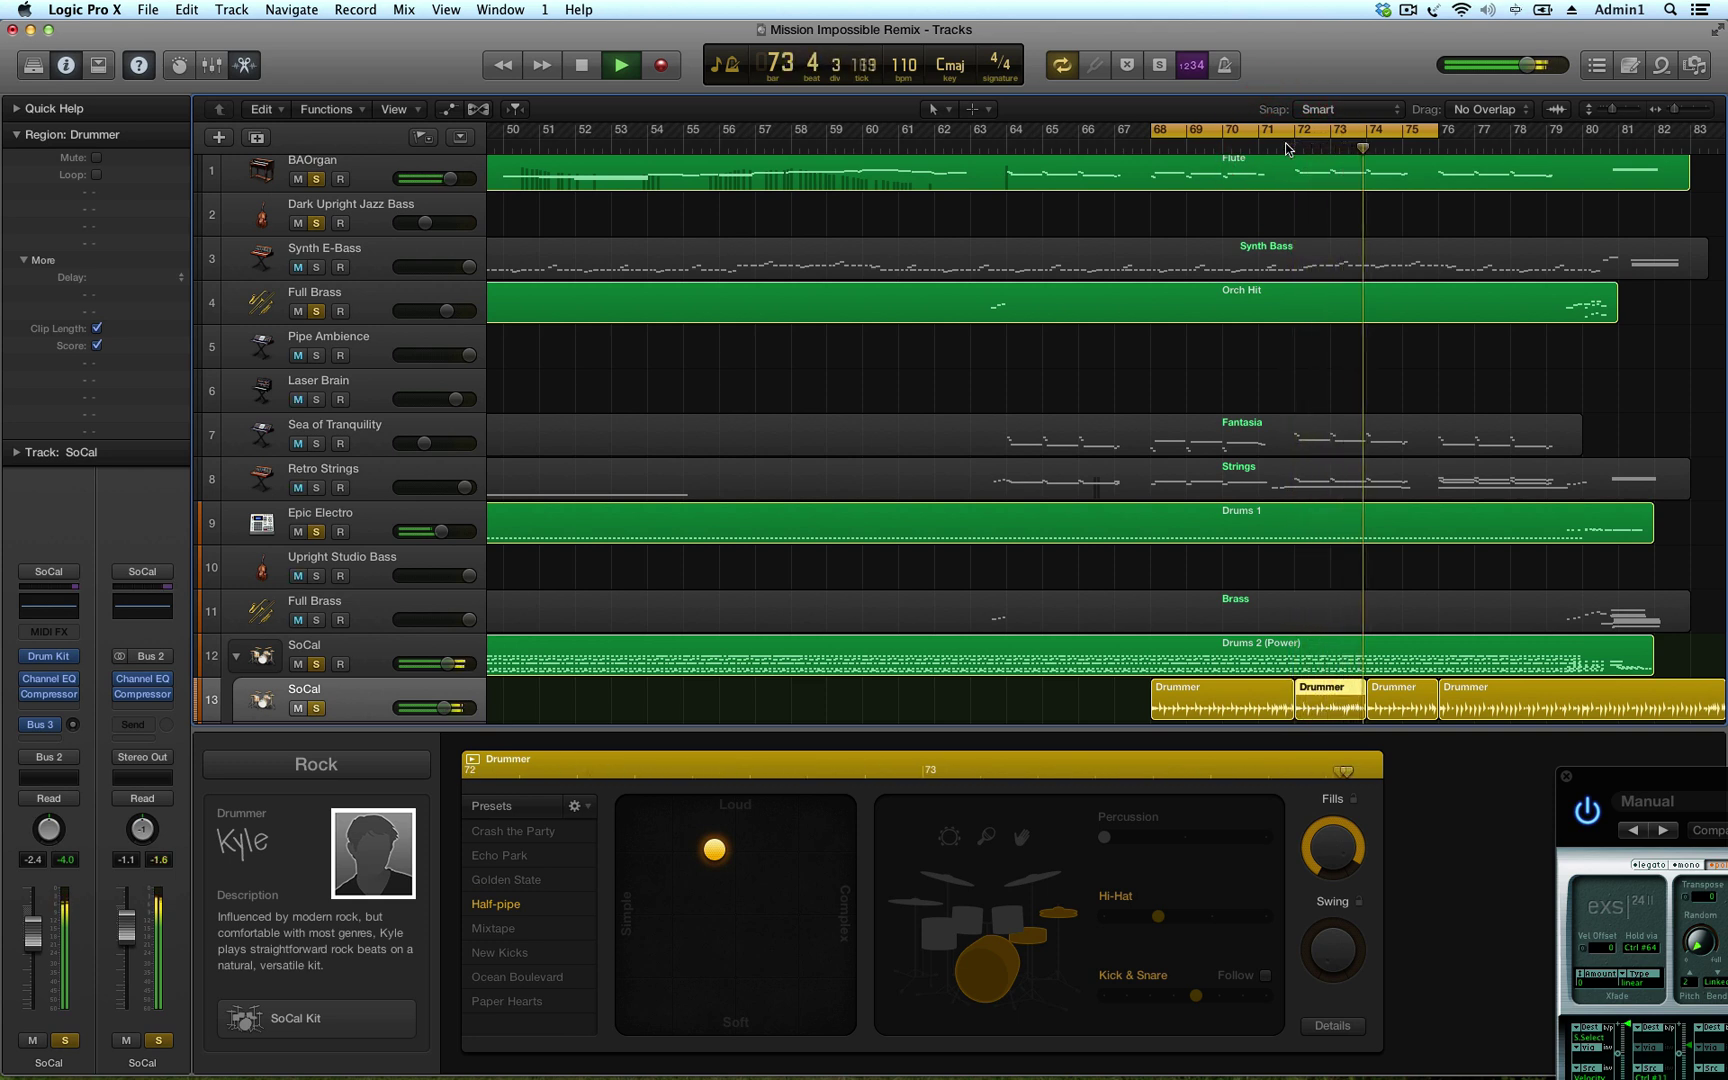
key("space")
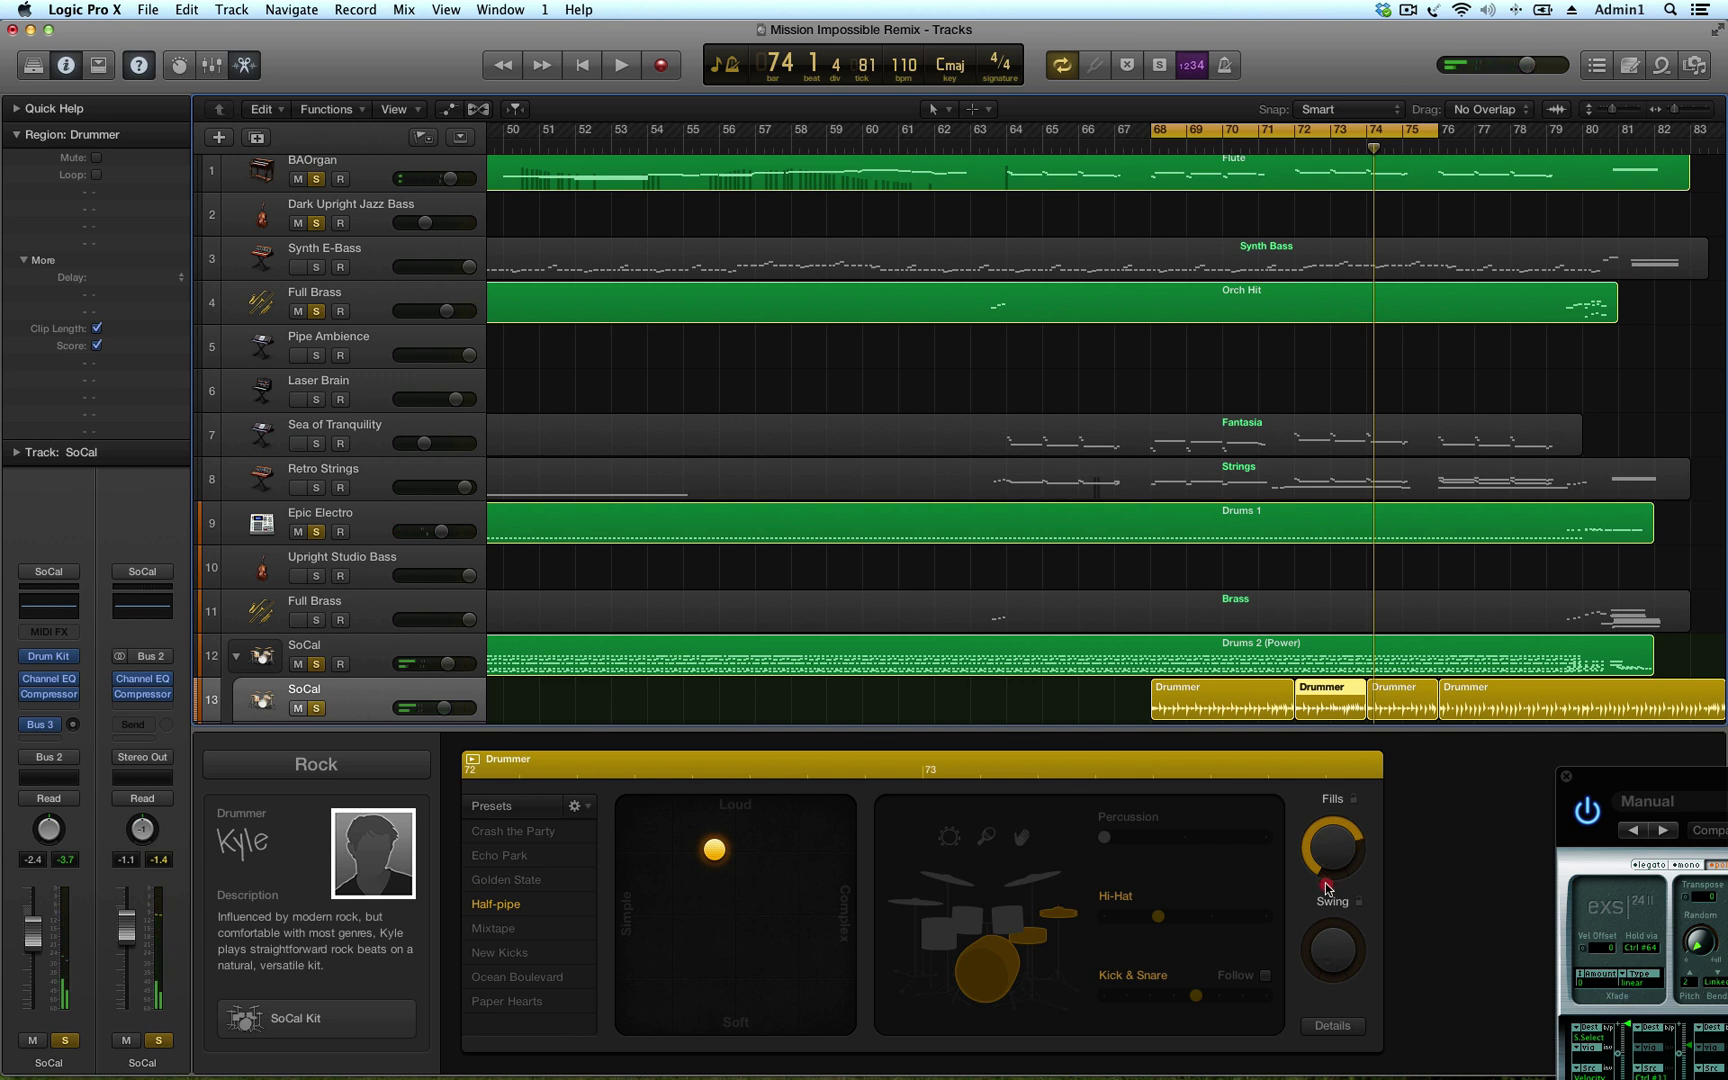
Increase the Fills amount for the Drummer region at bars 74 to 76 and restore the Synth Bass region to the Dark Upright Jazz Bass track
left_click(1327, 887)
key("space")
scroll(1366, 345, "down", 1)
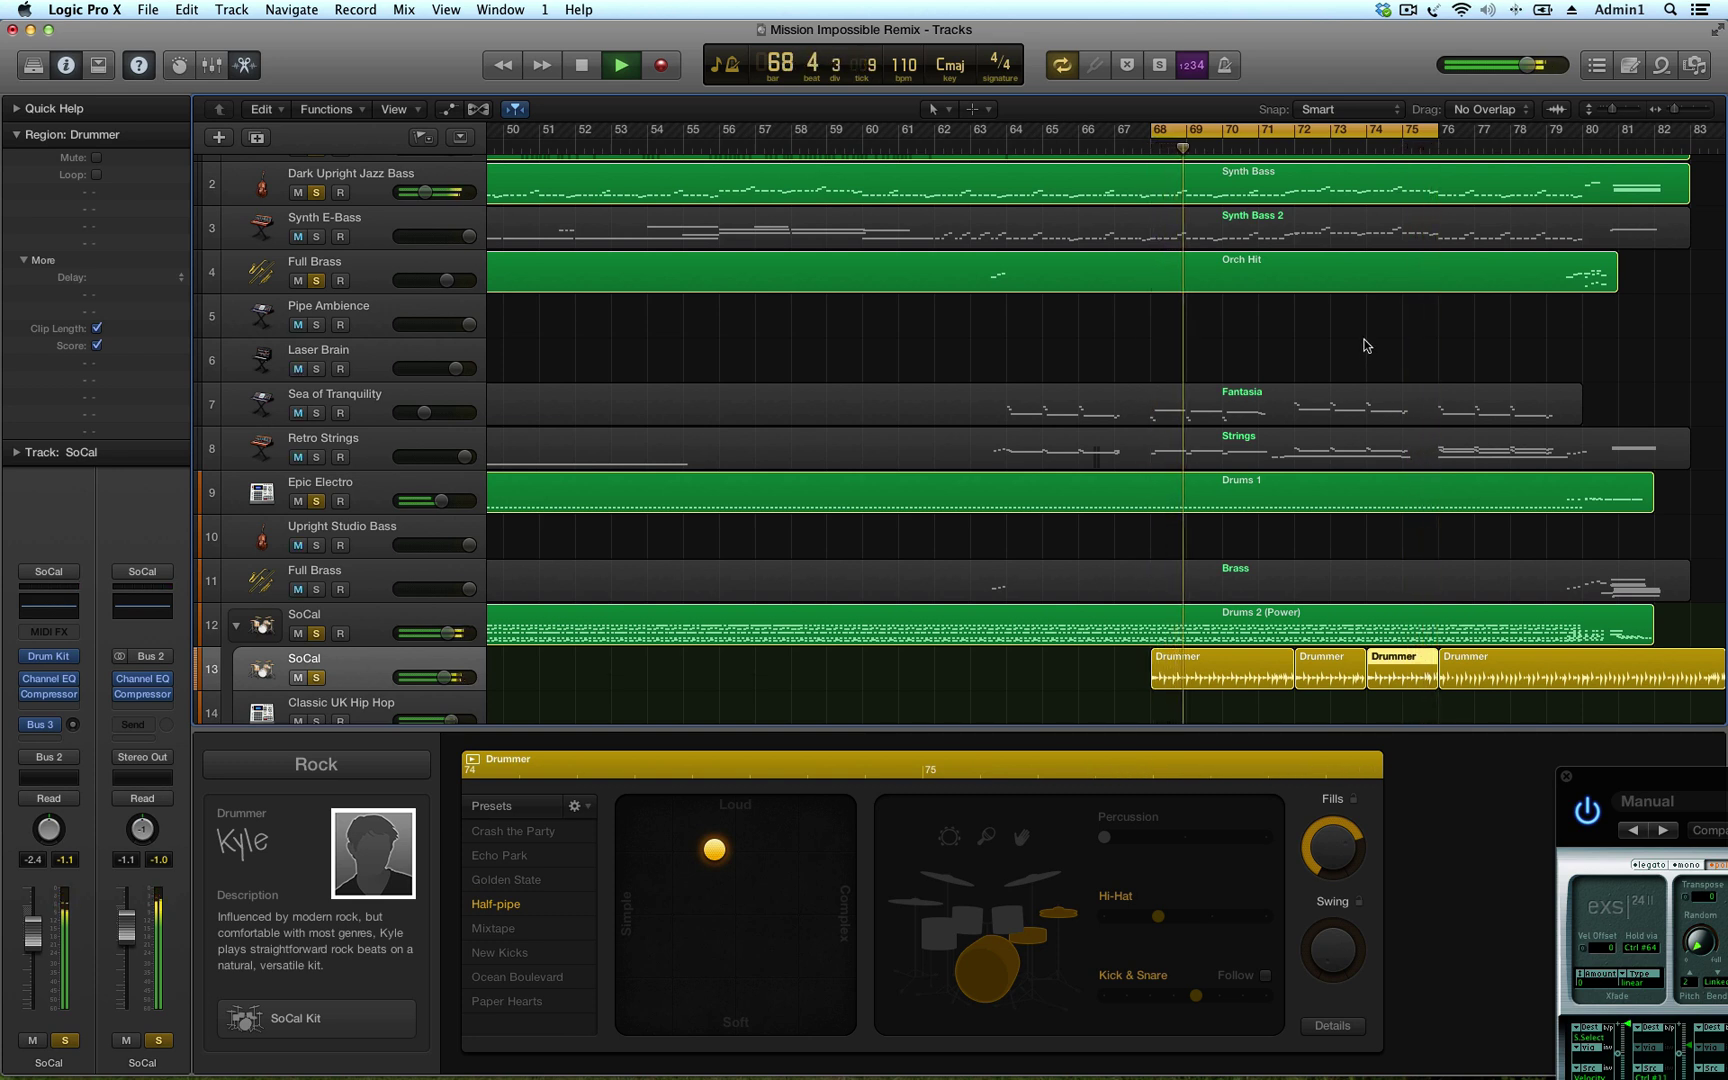
key("space")
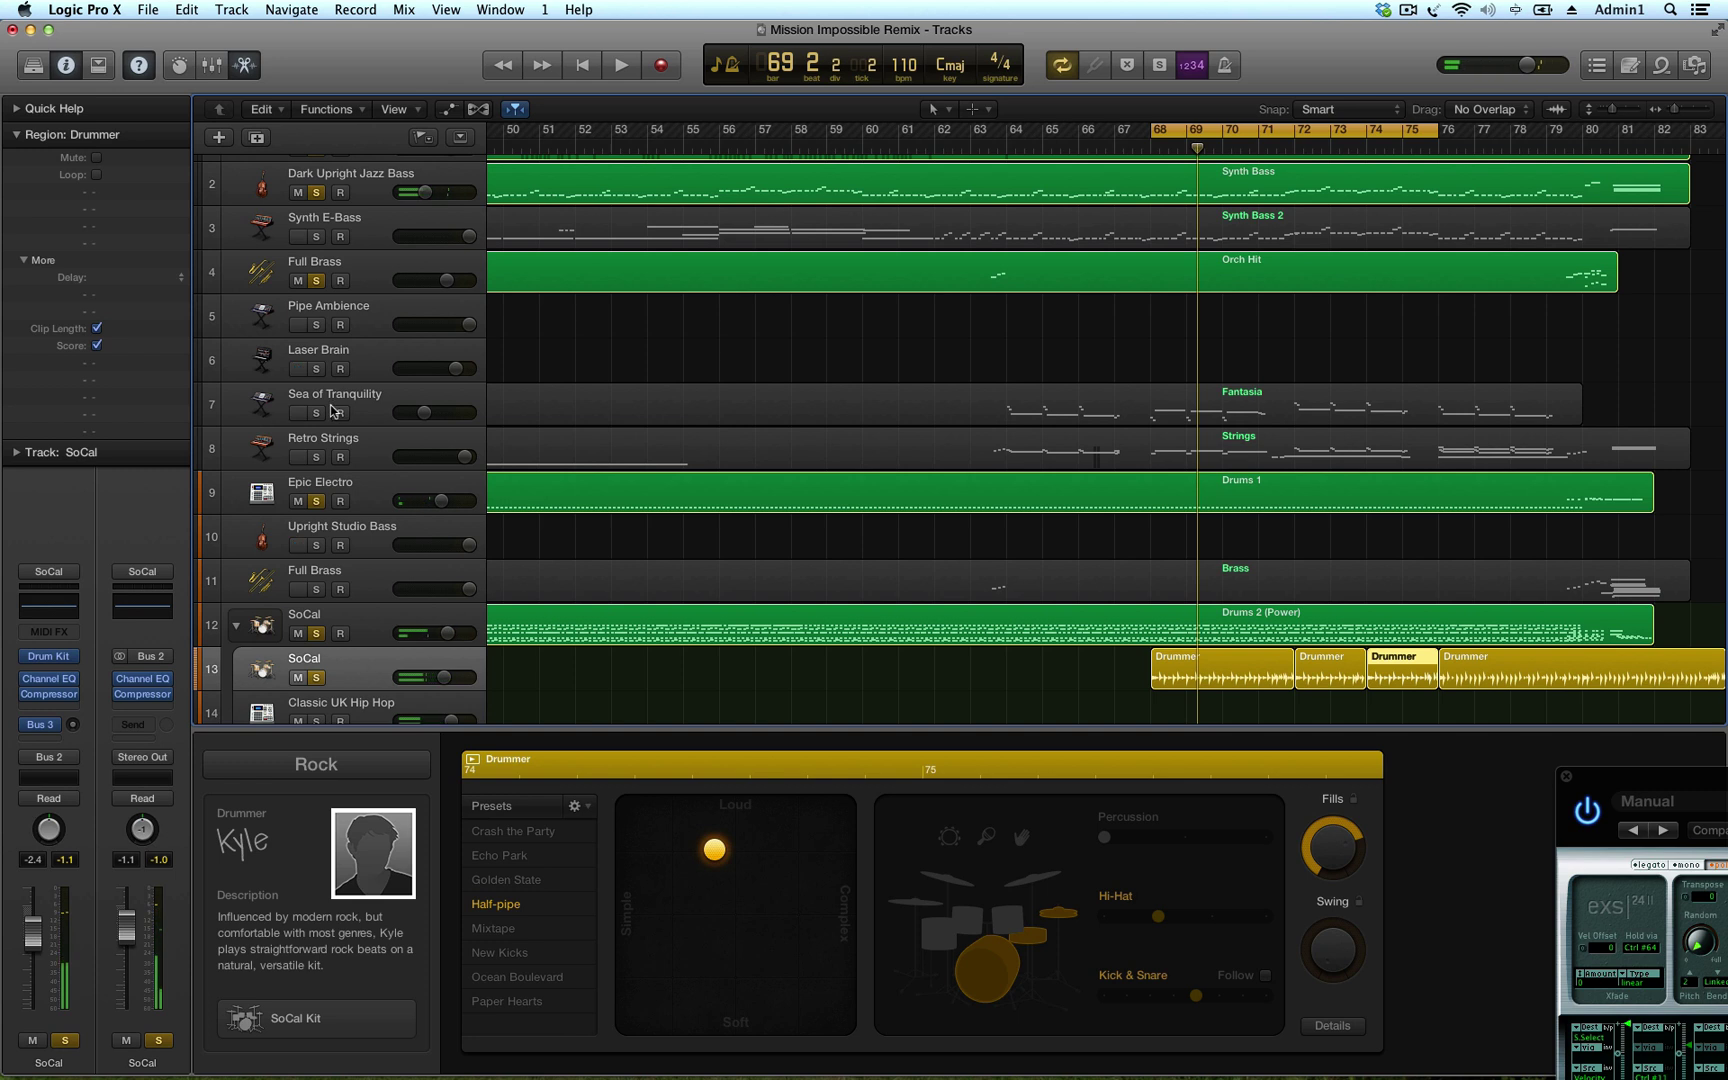
Solo the Sea of Tranquility track and raise its volume to -5.5 dB while the section plays
left_click(316, 413)
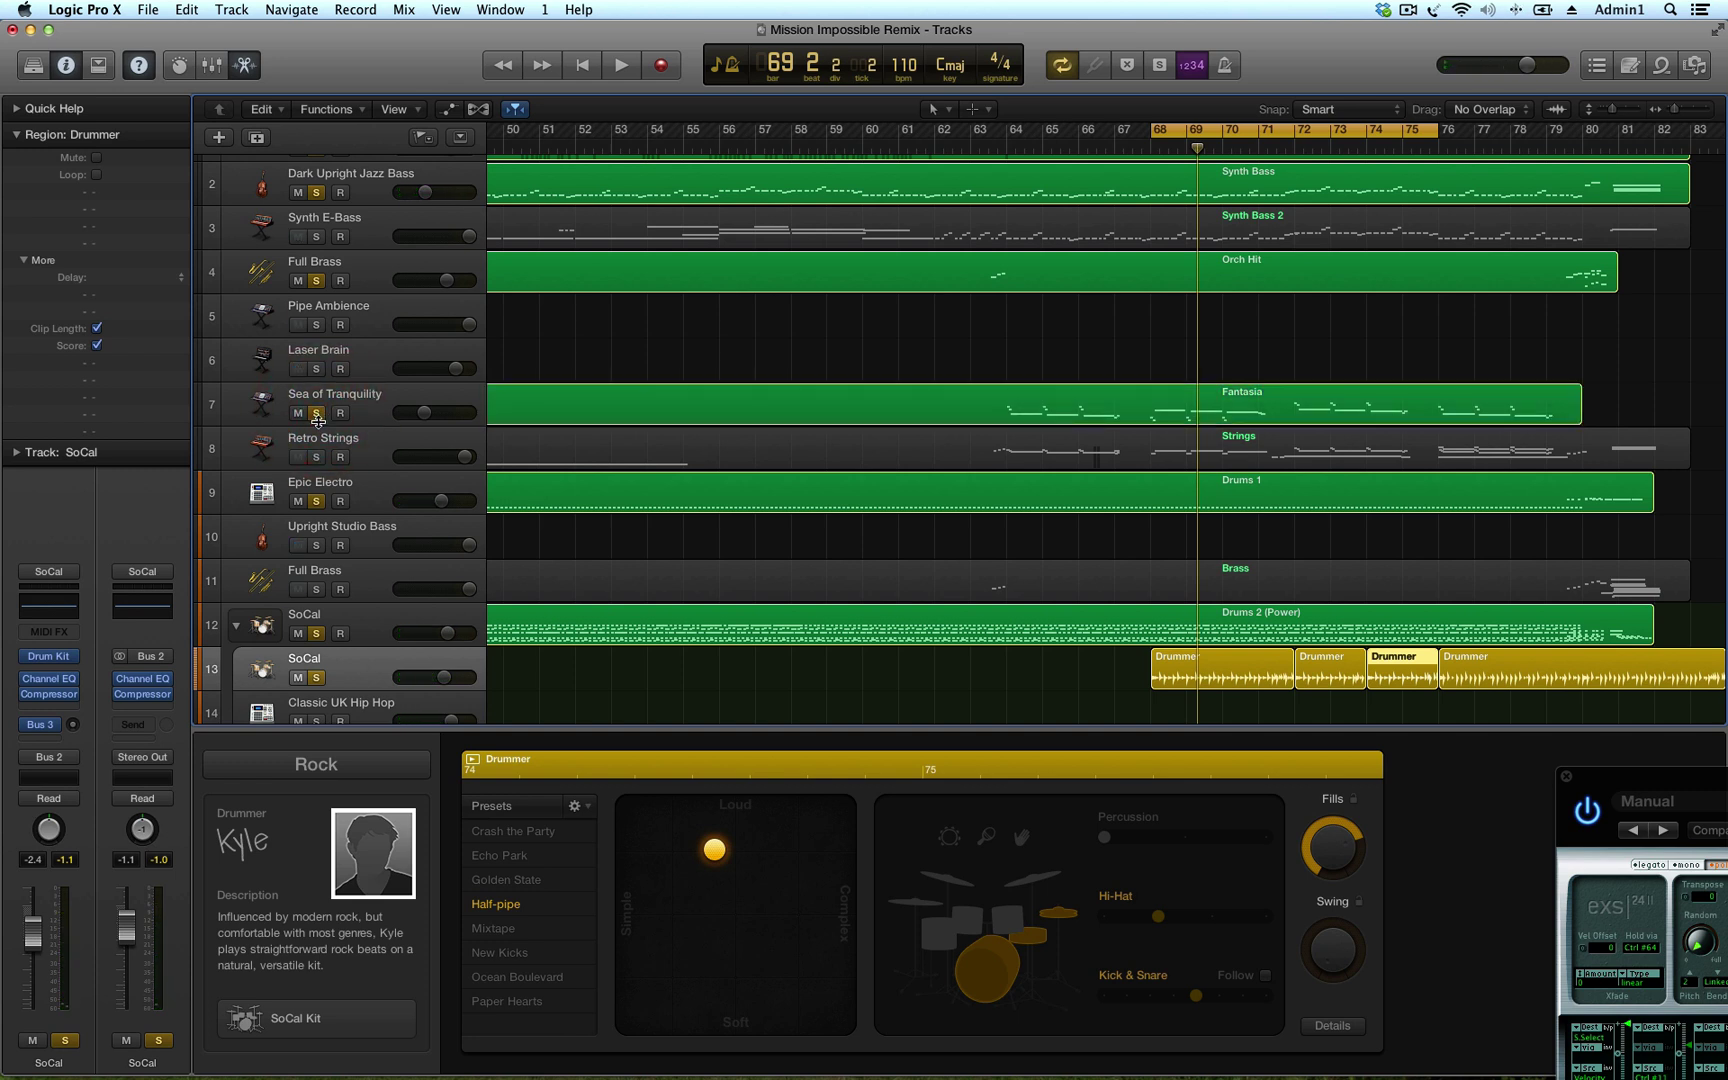
key("space")
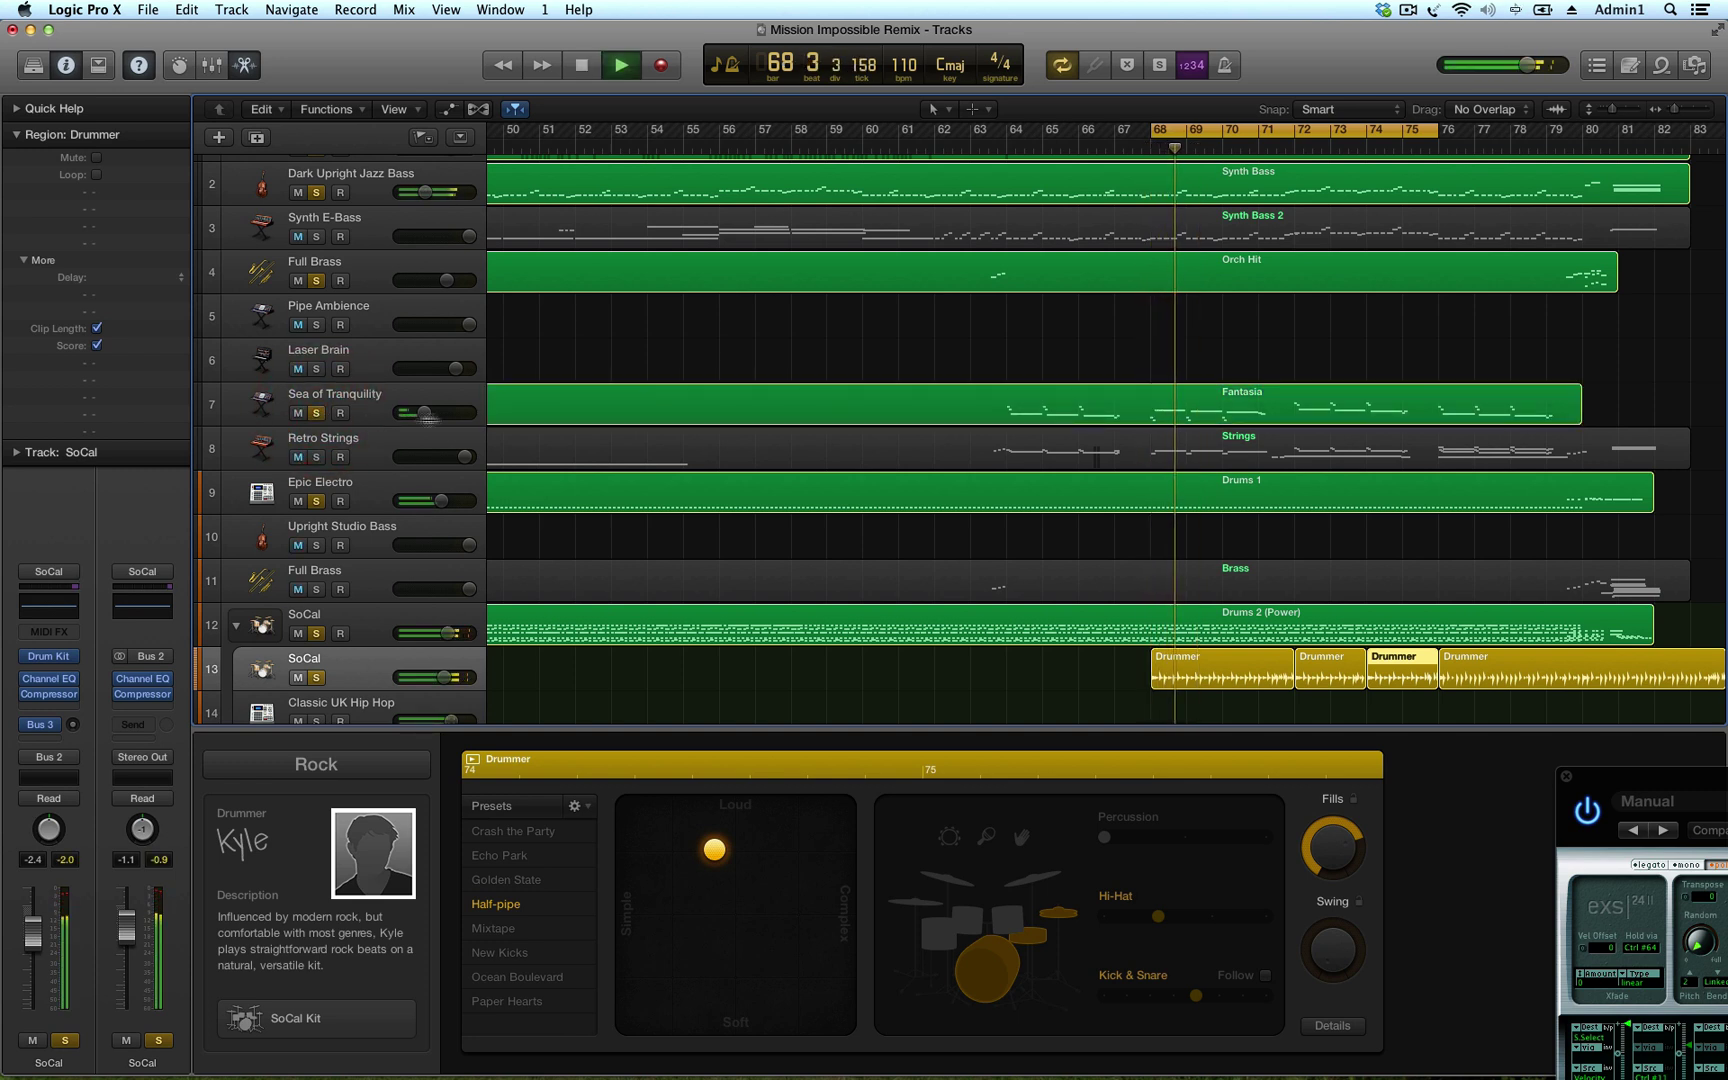
left_click_drag(427, 415, 455, 410)
key("space")
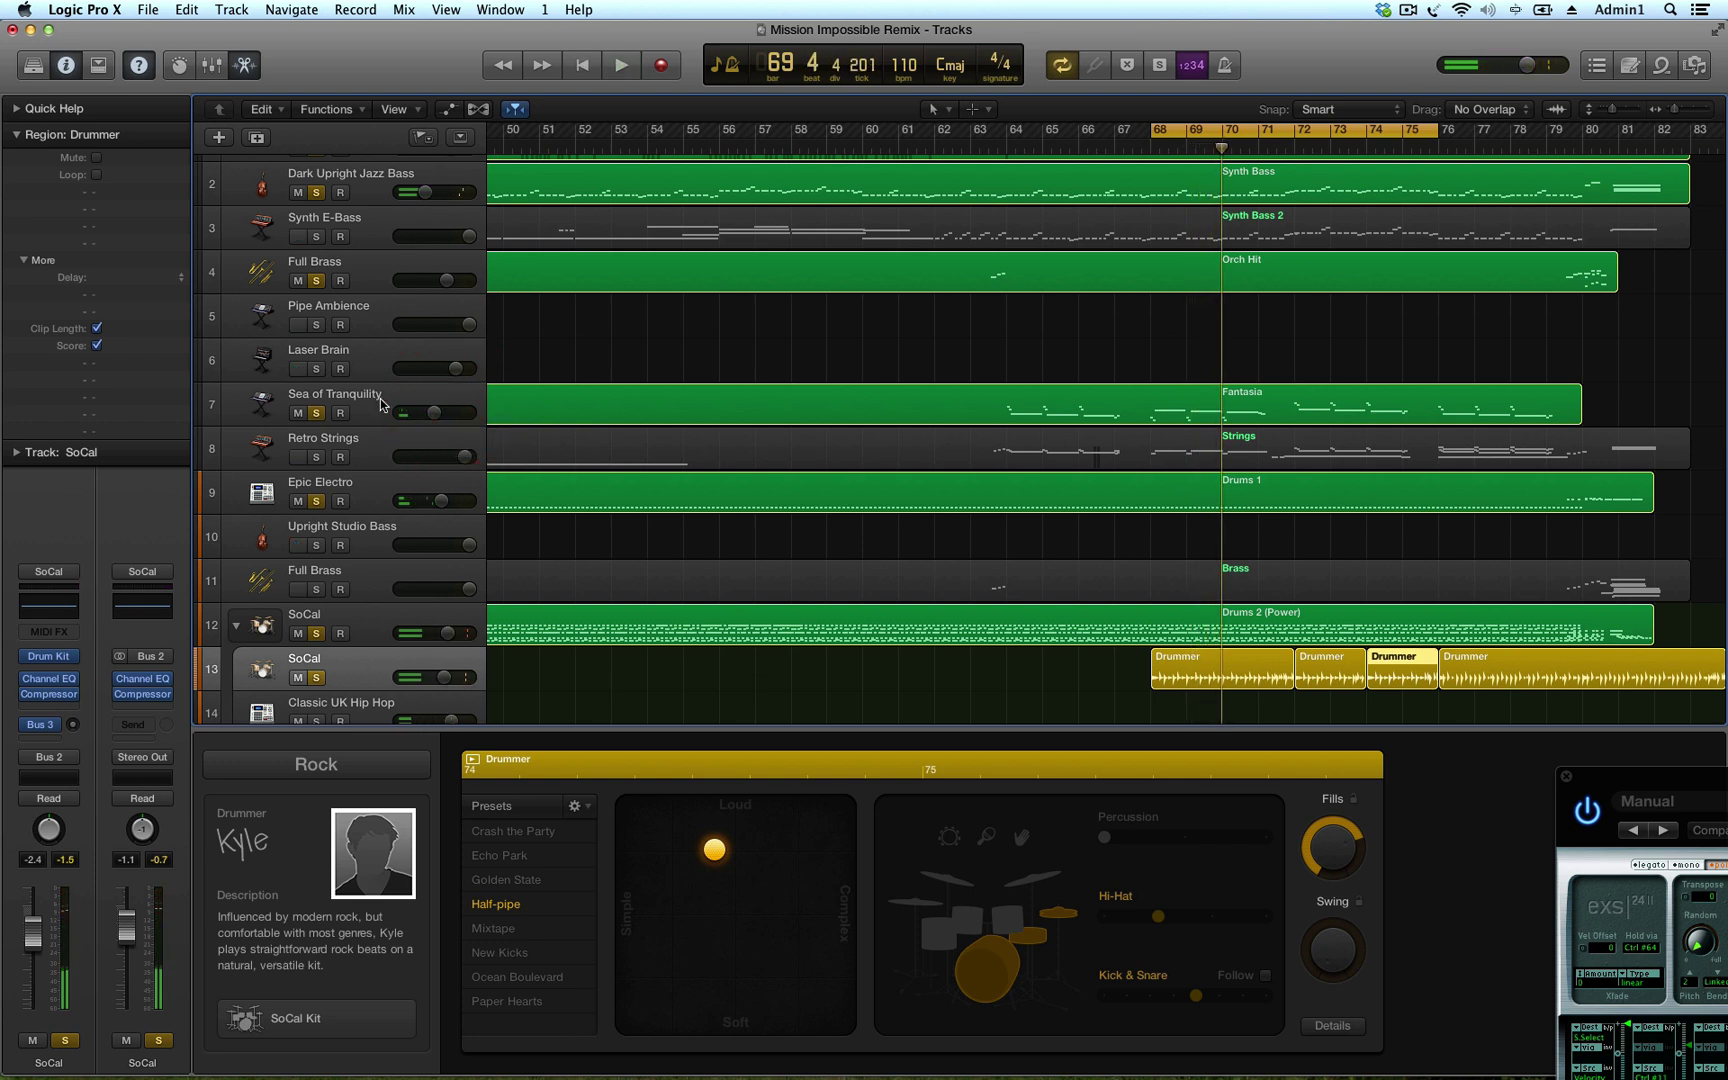
Open the Retro Synth on the Sea of Tranquility track, switch its oscillator to FM and play the section
left_click(379, 398)
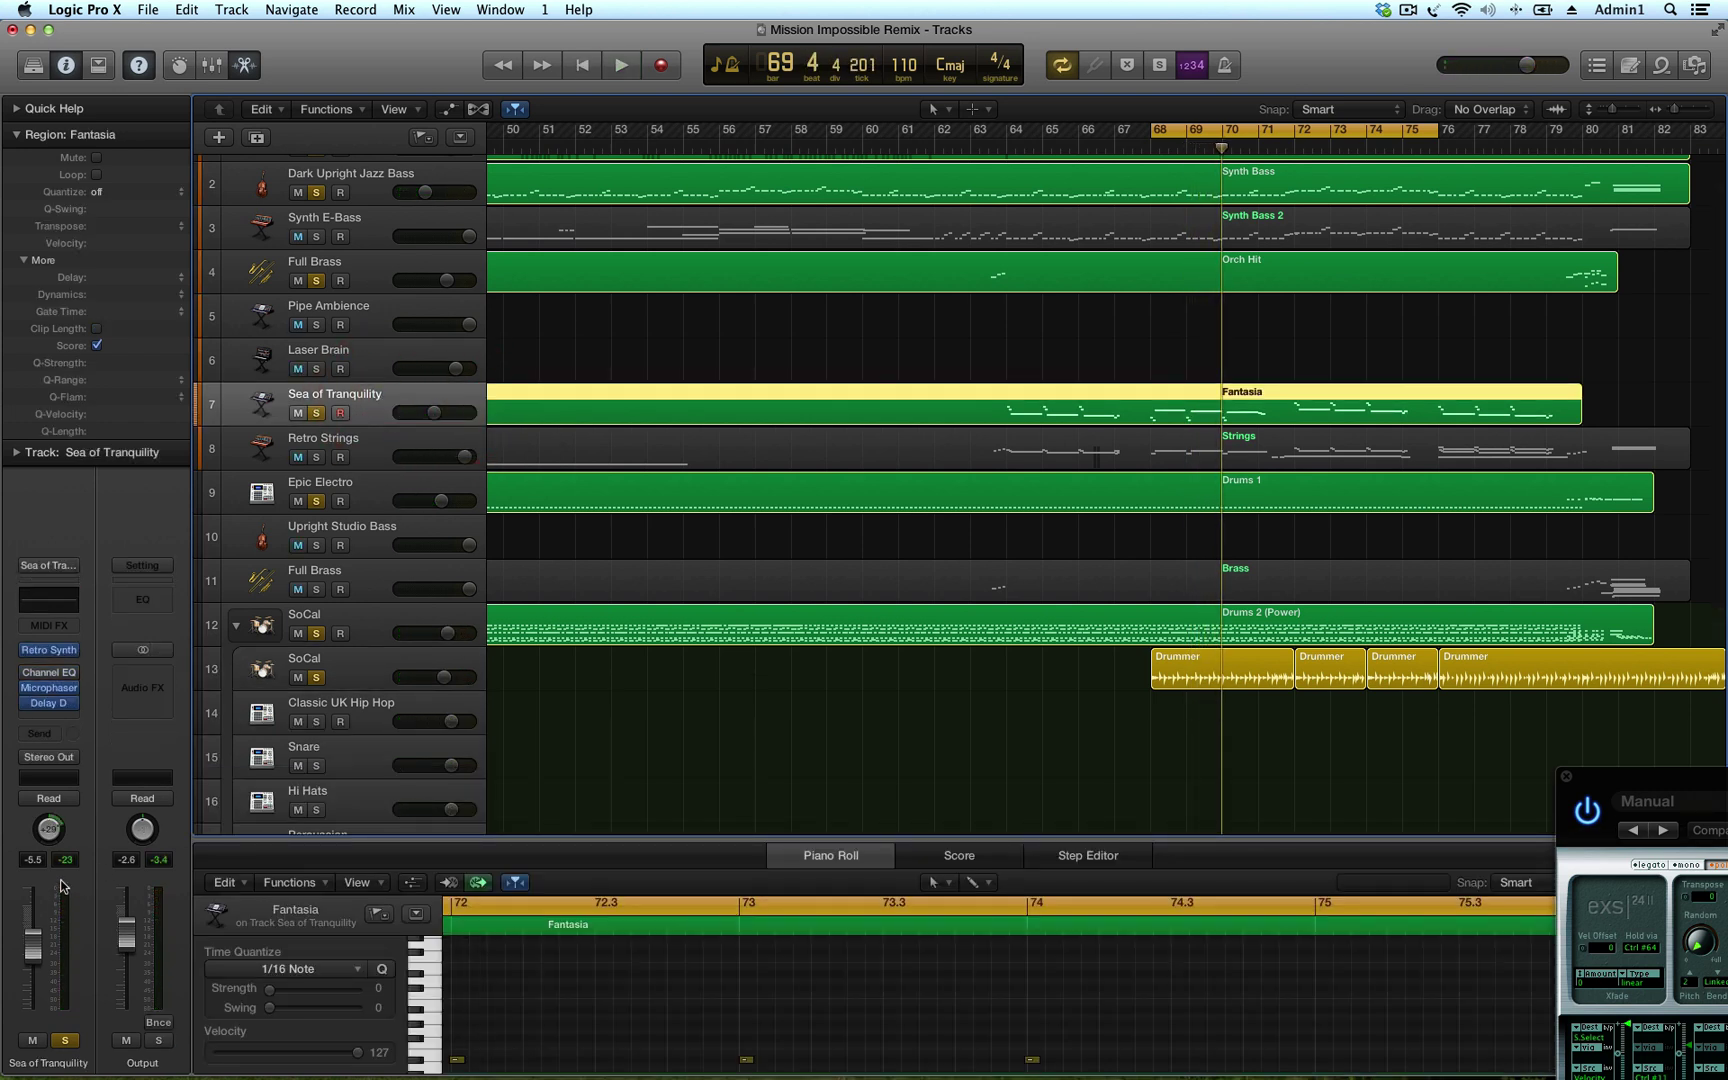
key("v")
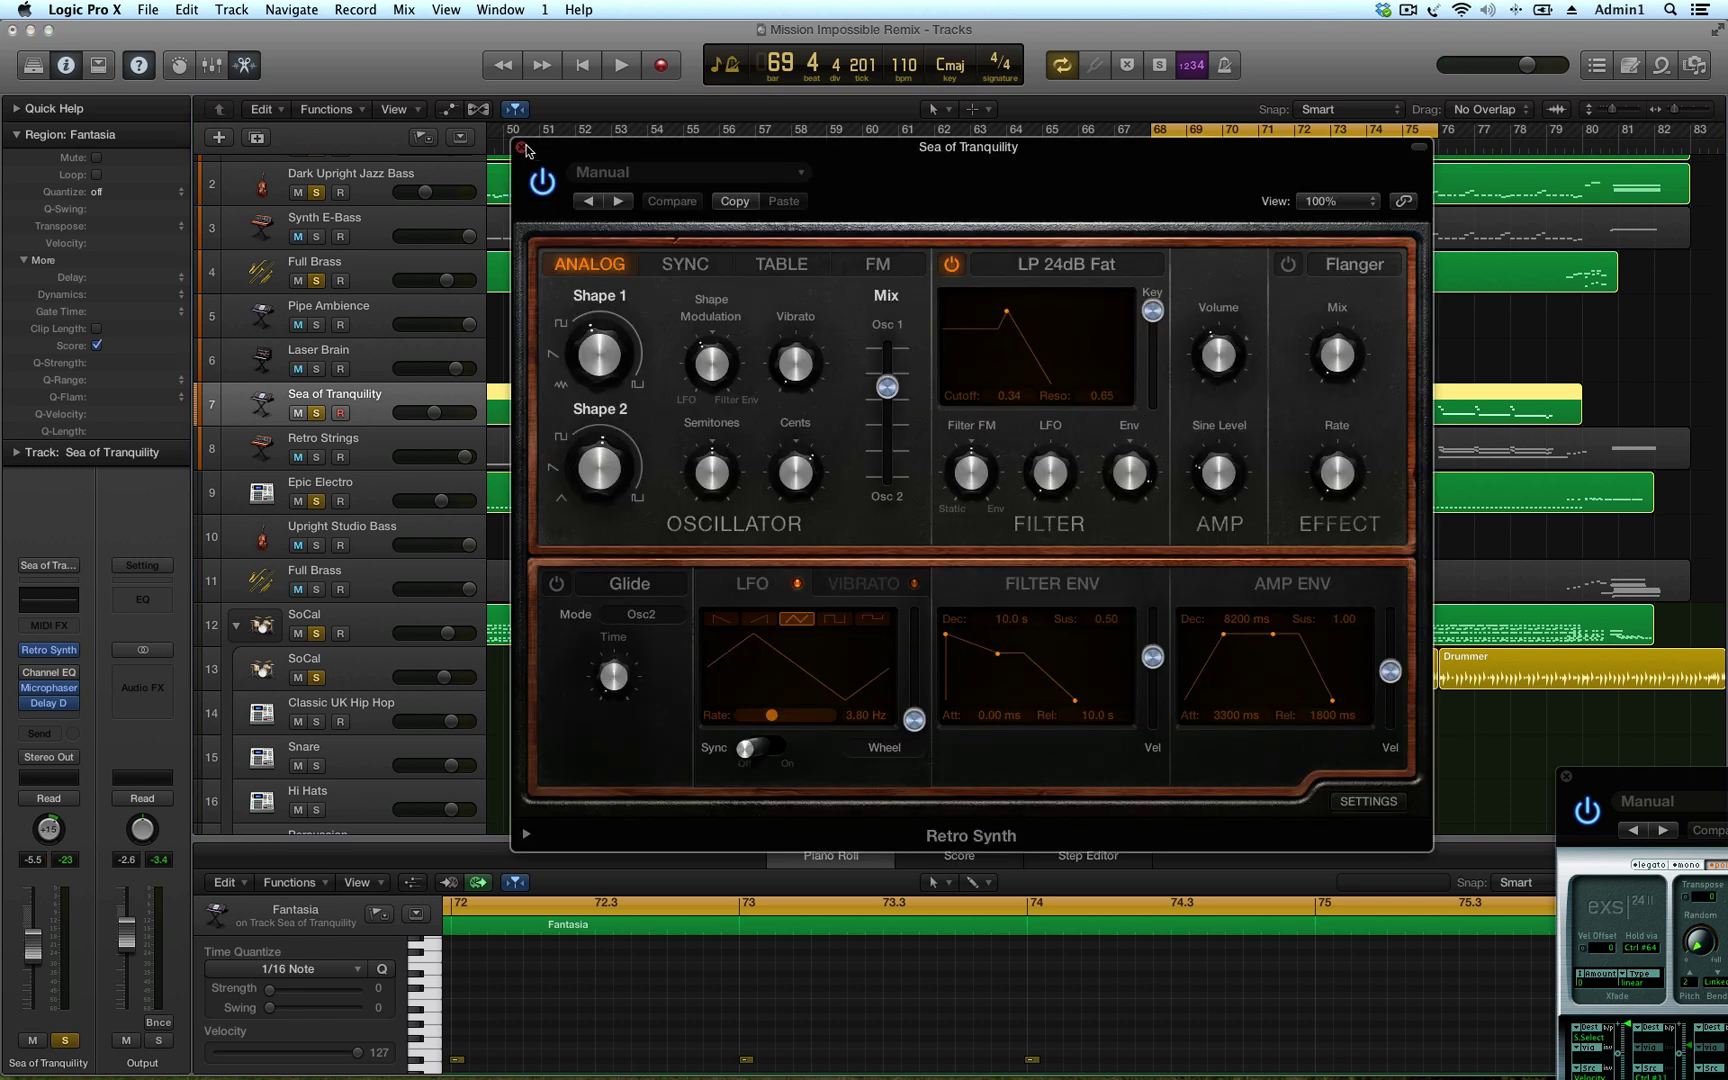
left_click(876, 264)
key("space")
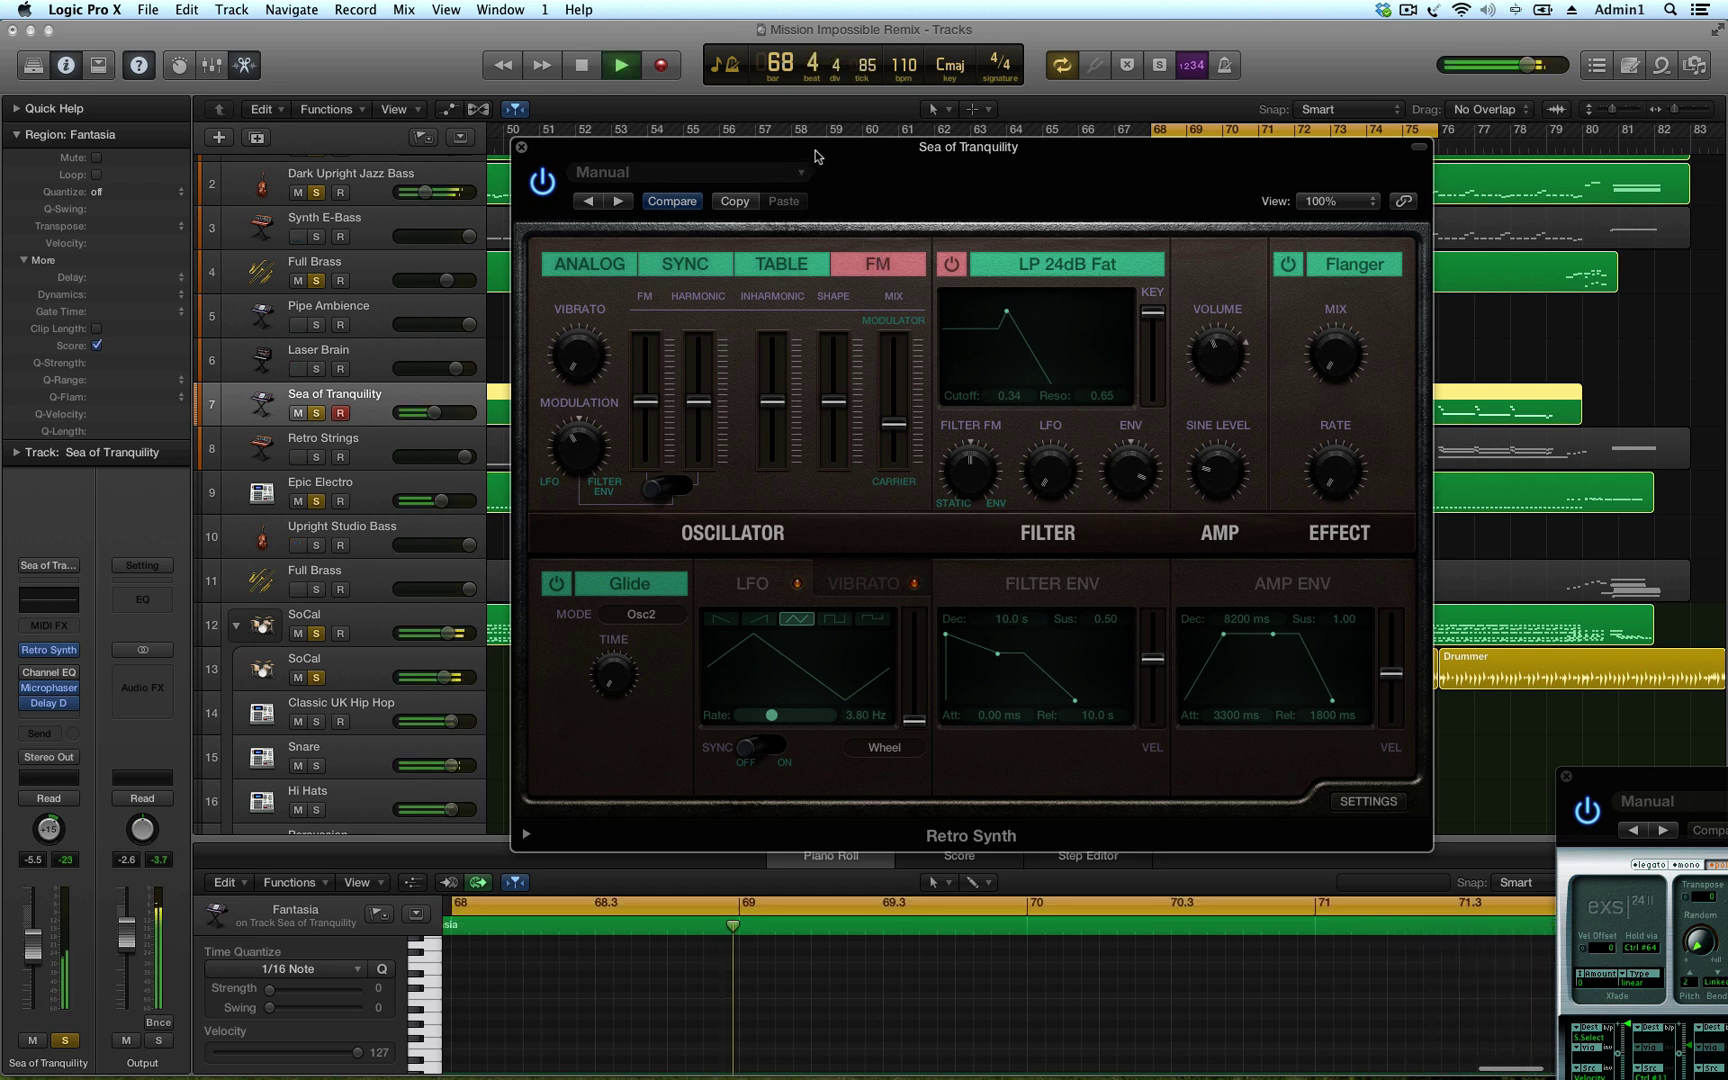
left_click_drag(817, 153, 652, 133)
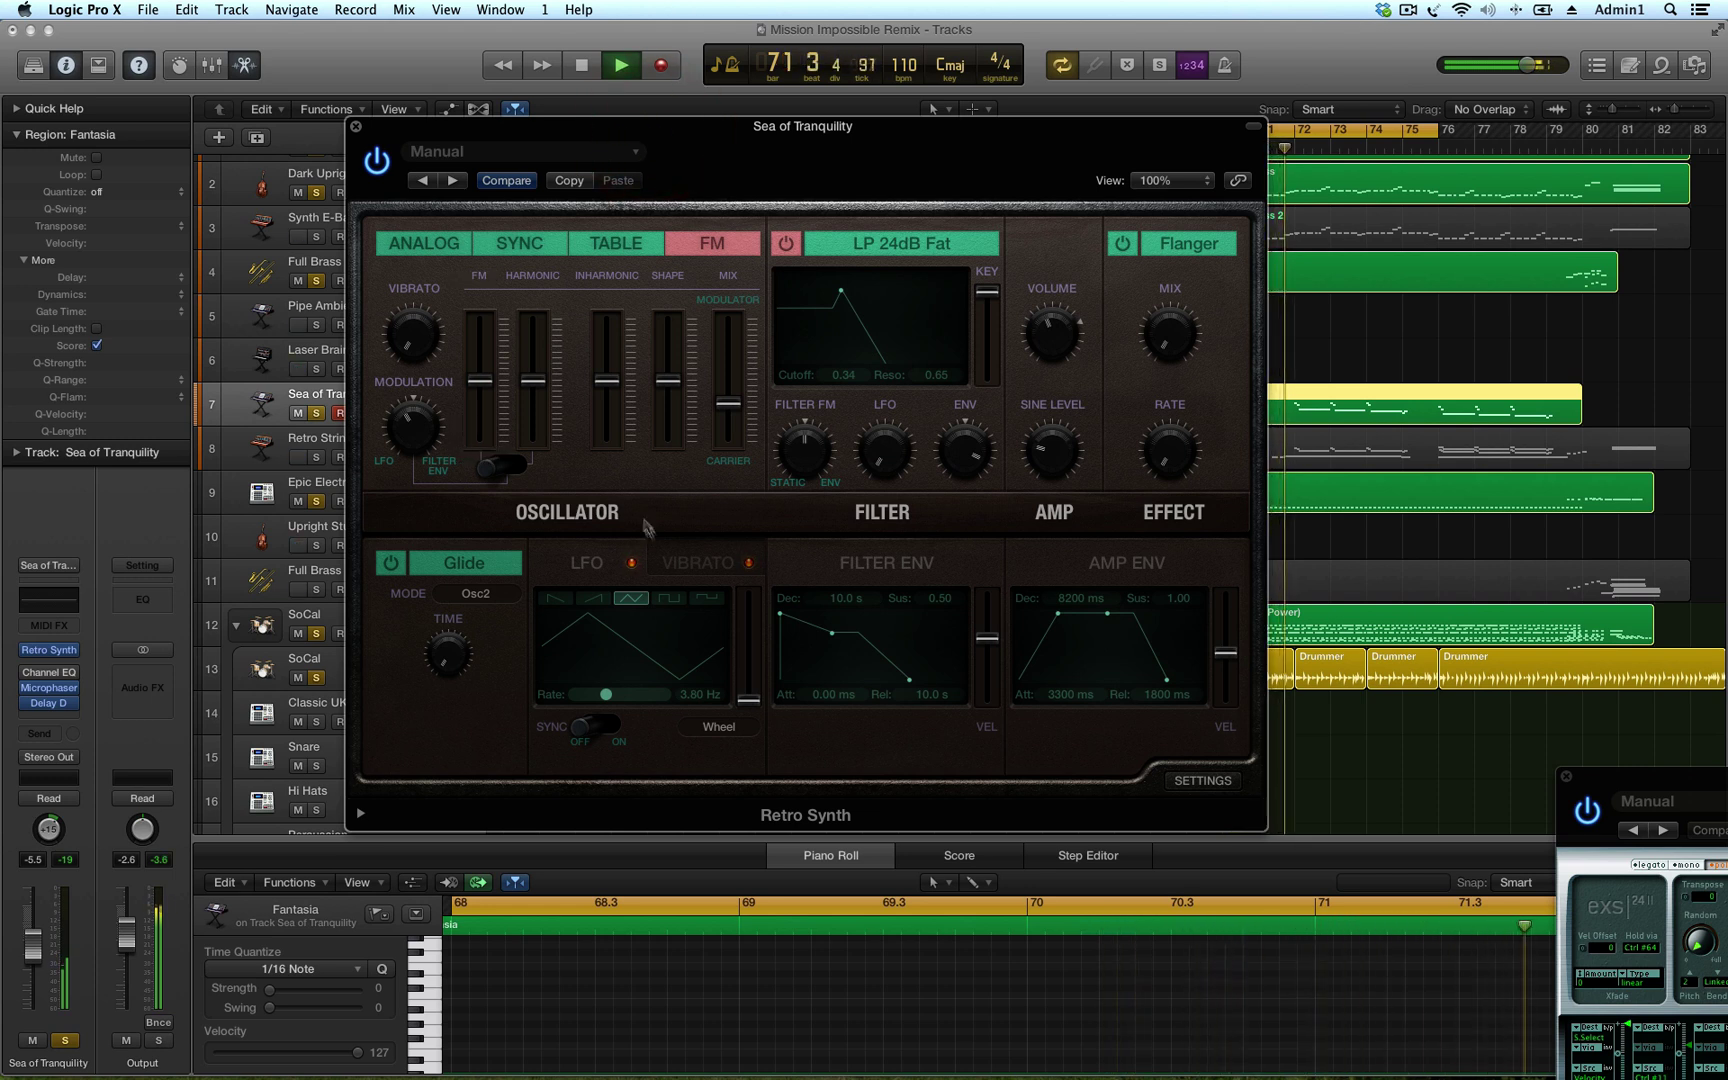
Turn on the Retro Synth's LFO Sync, look through its settings and add a Bus 1 send to Sea of Tranquility
left_click(614, 724)
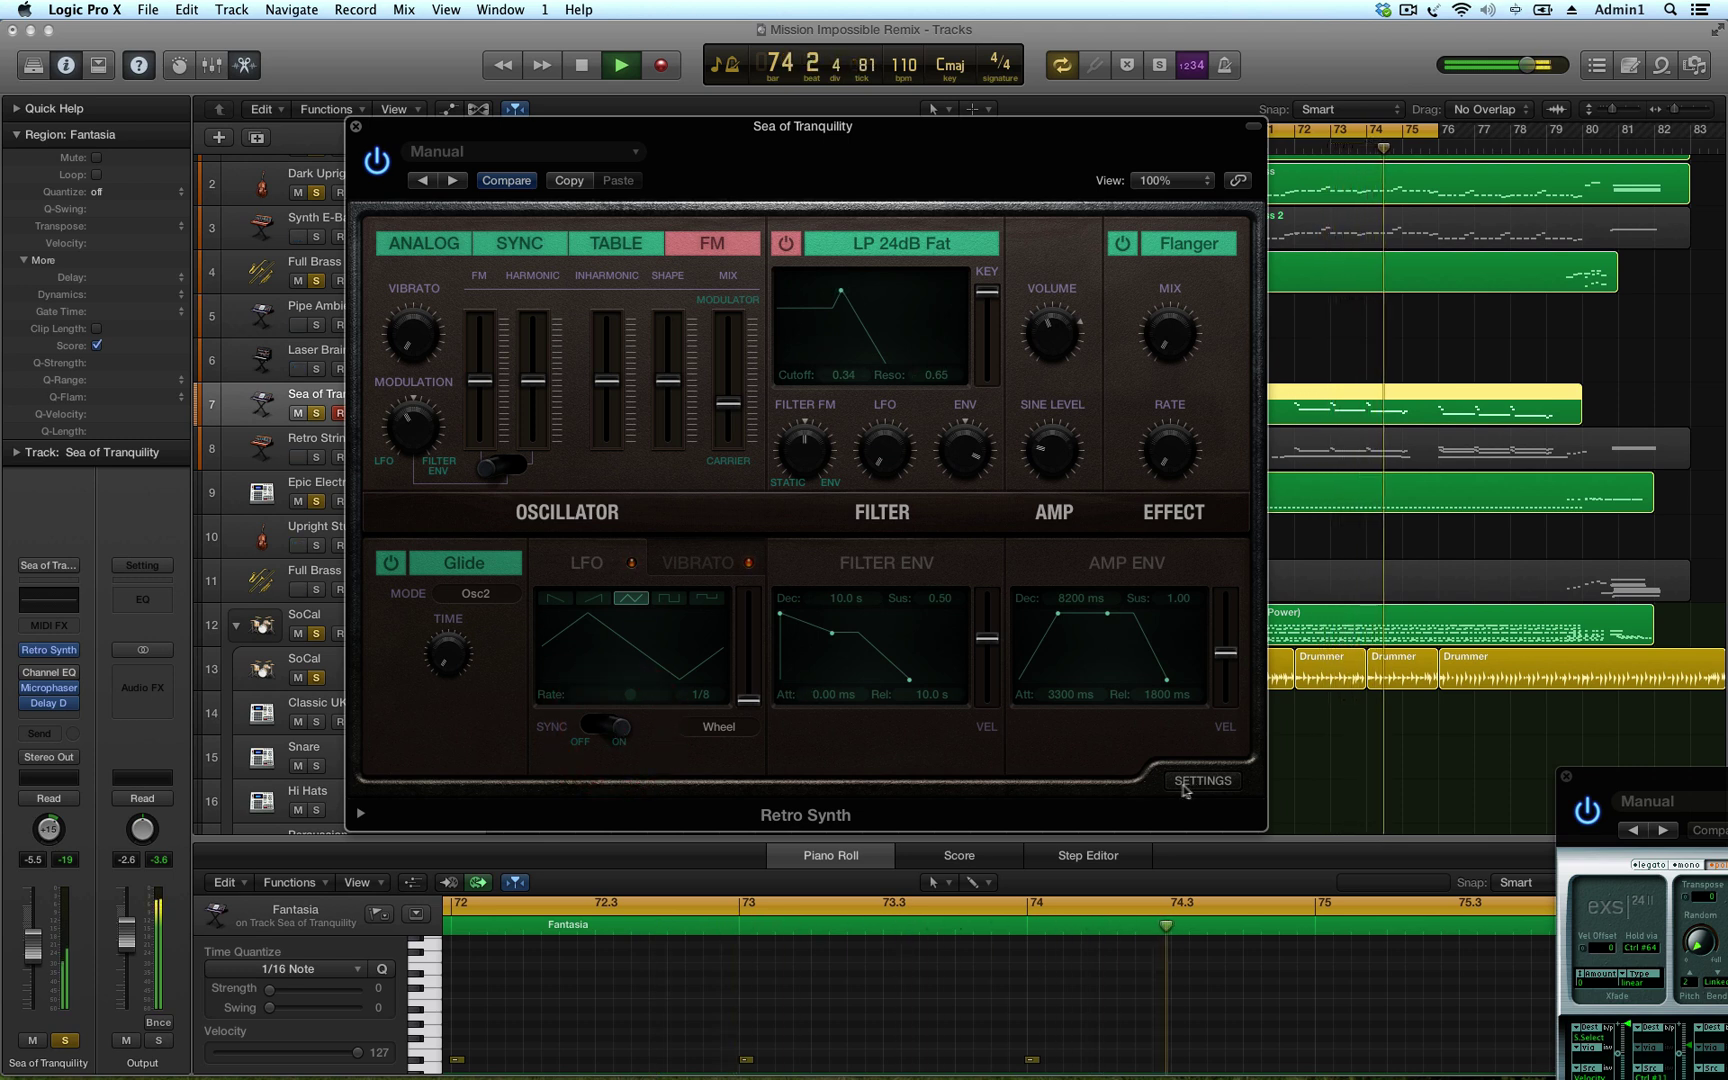
left_click(1197, 784)
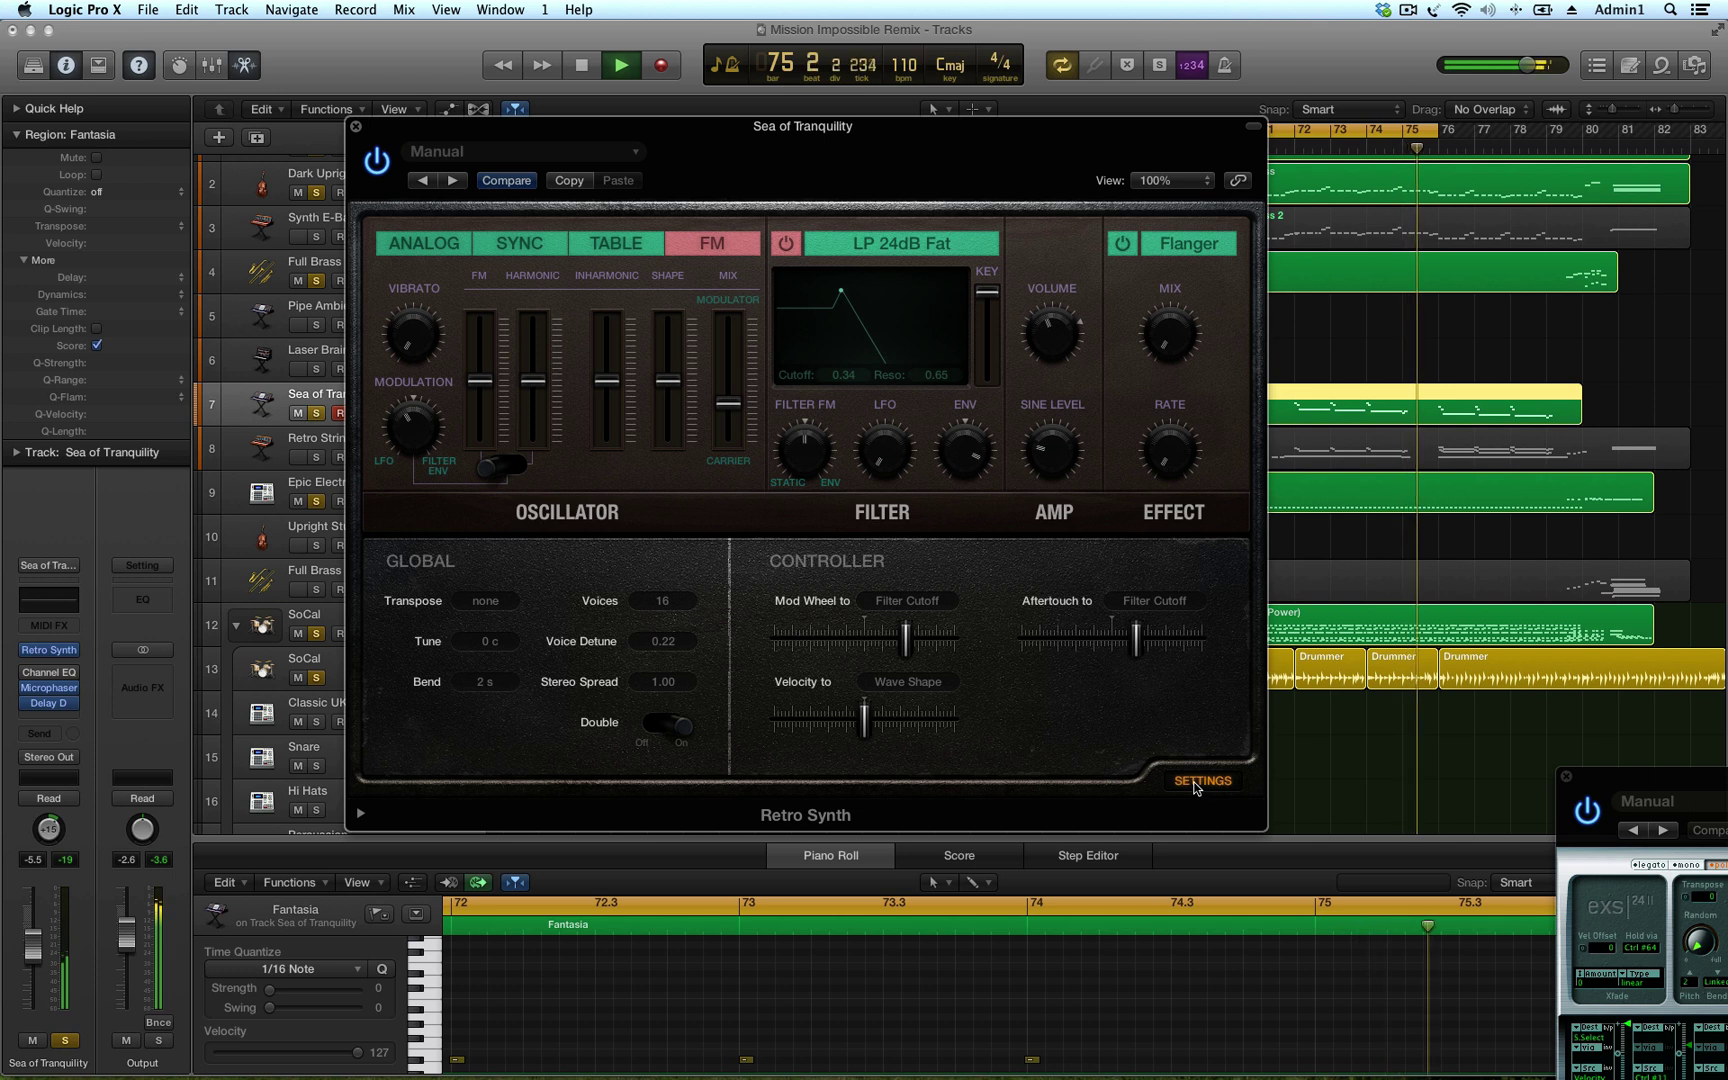
left_click(1192, 786)
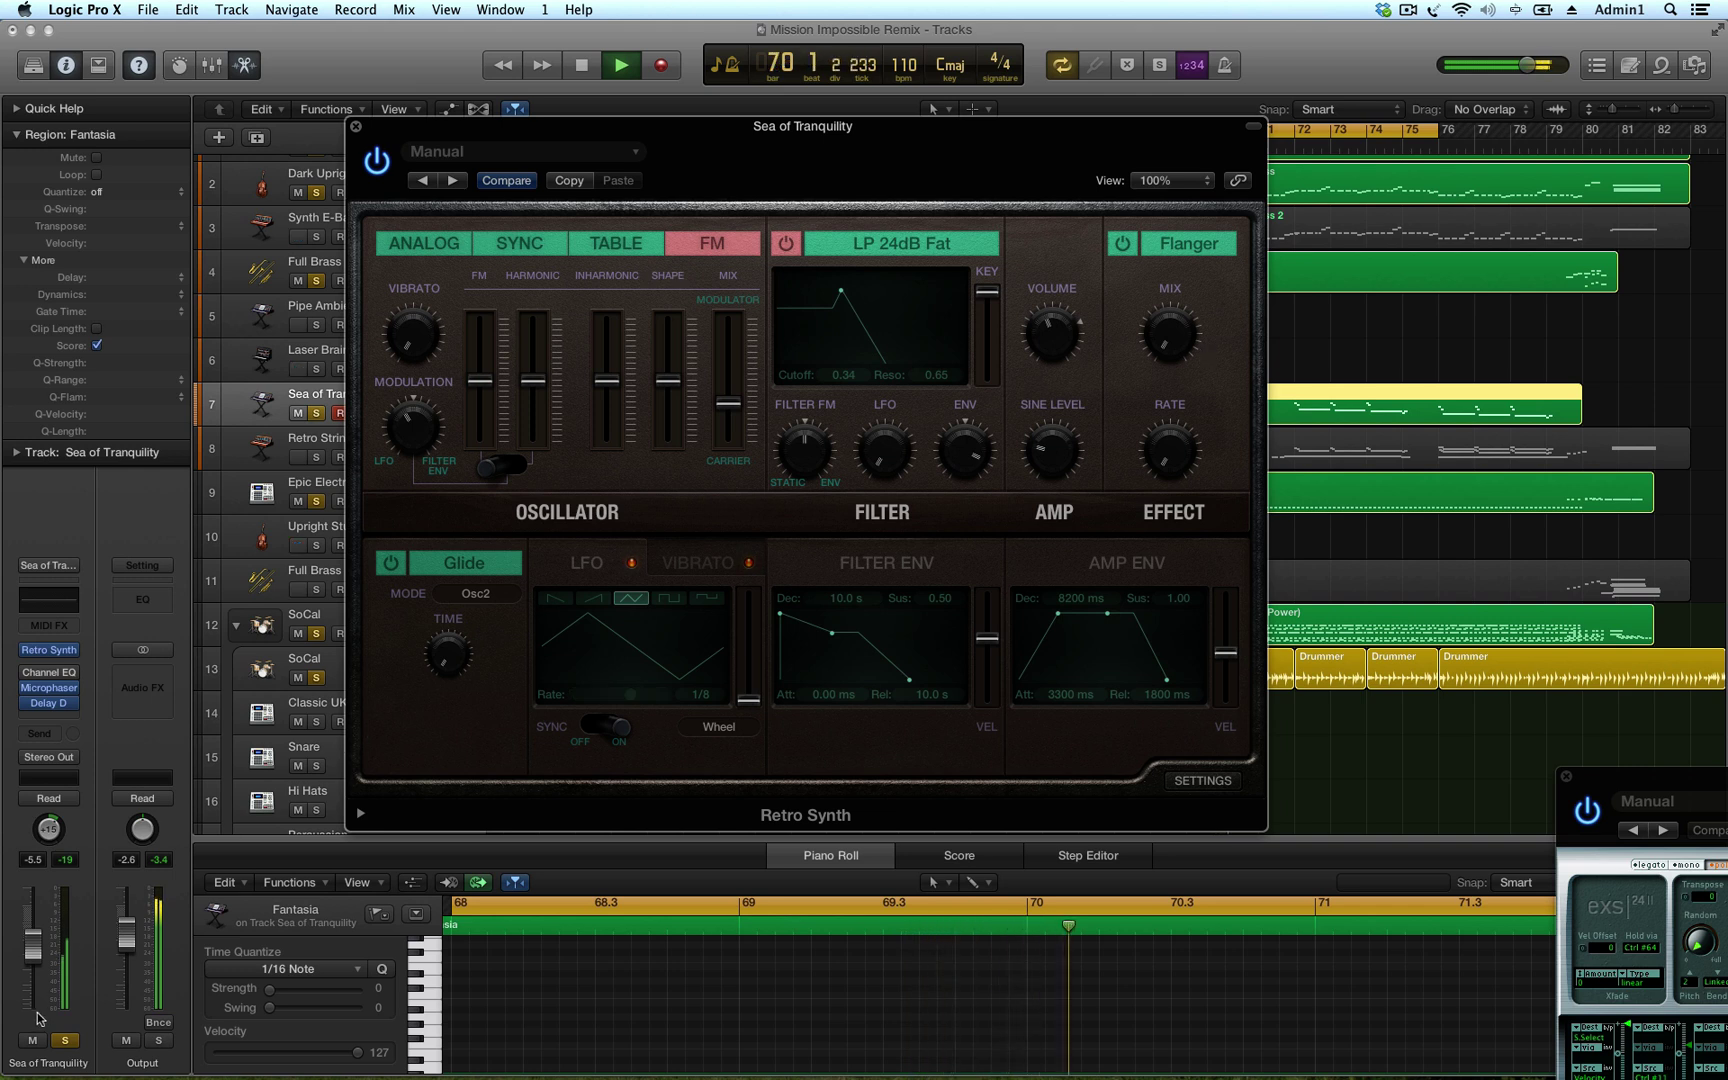
left_click(35, 966)
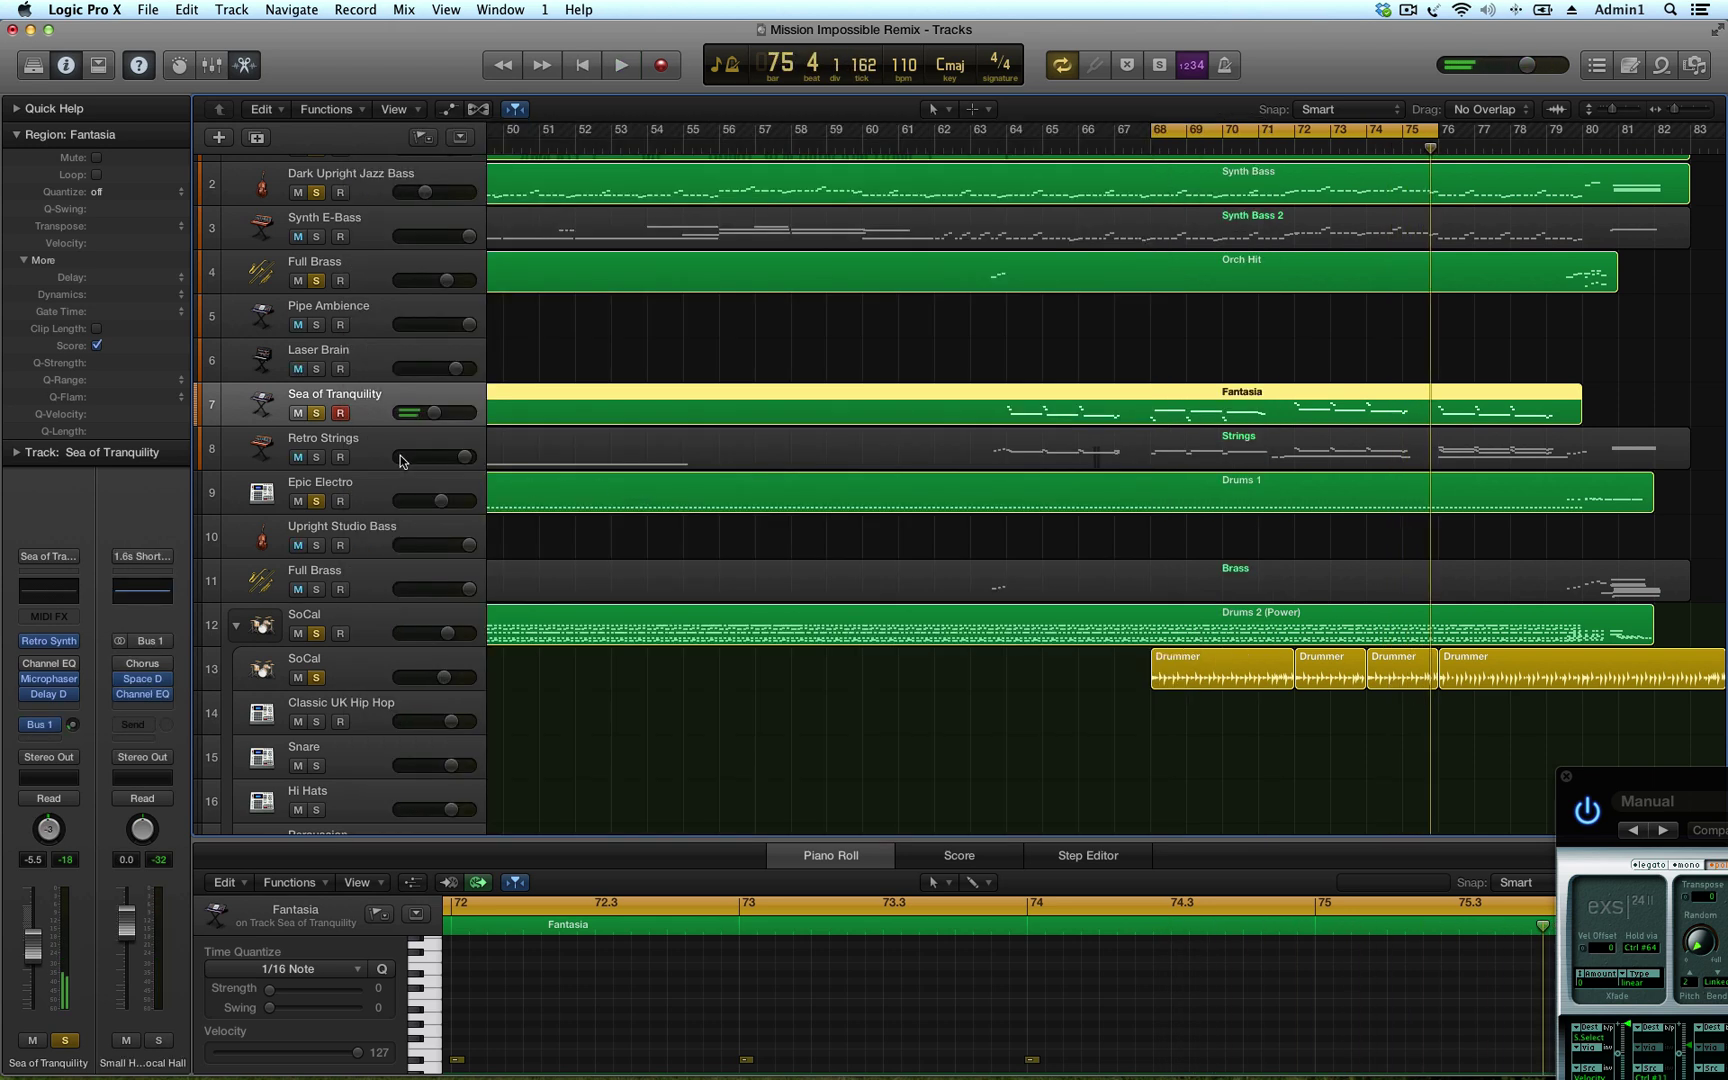
Turn off record enable on the Retro Strings track and solo it while playing from bar 68
left_click(396, 436)
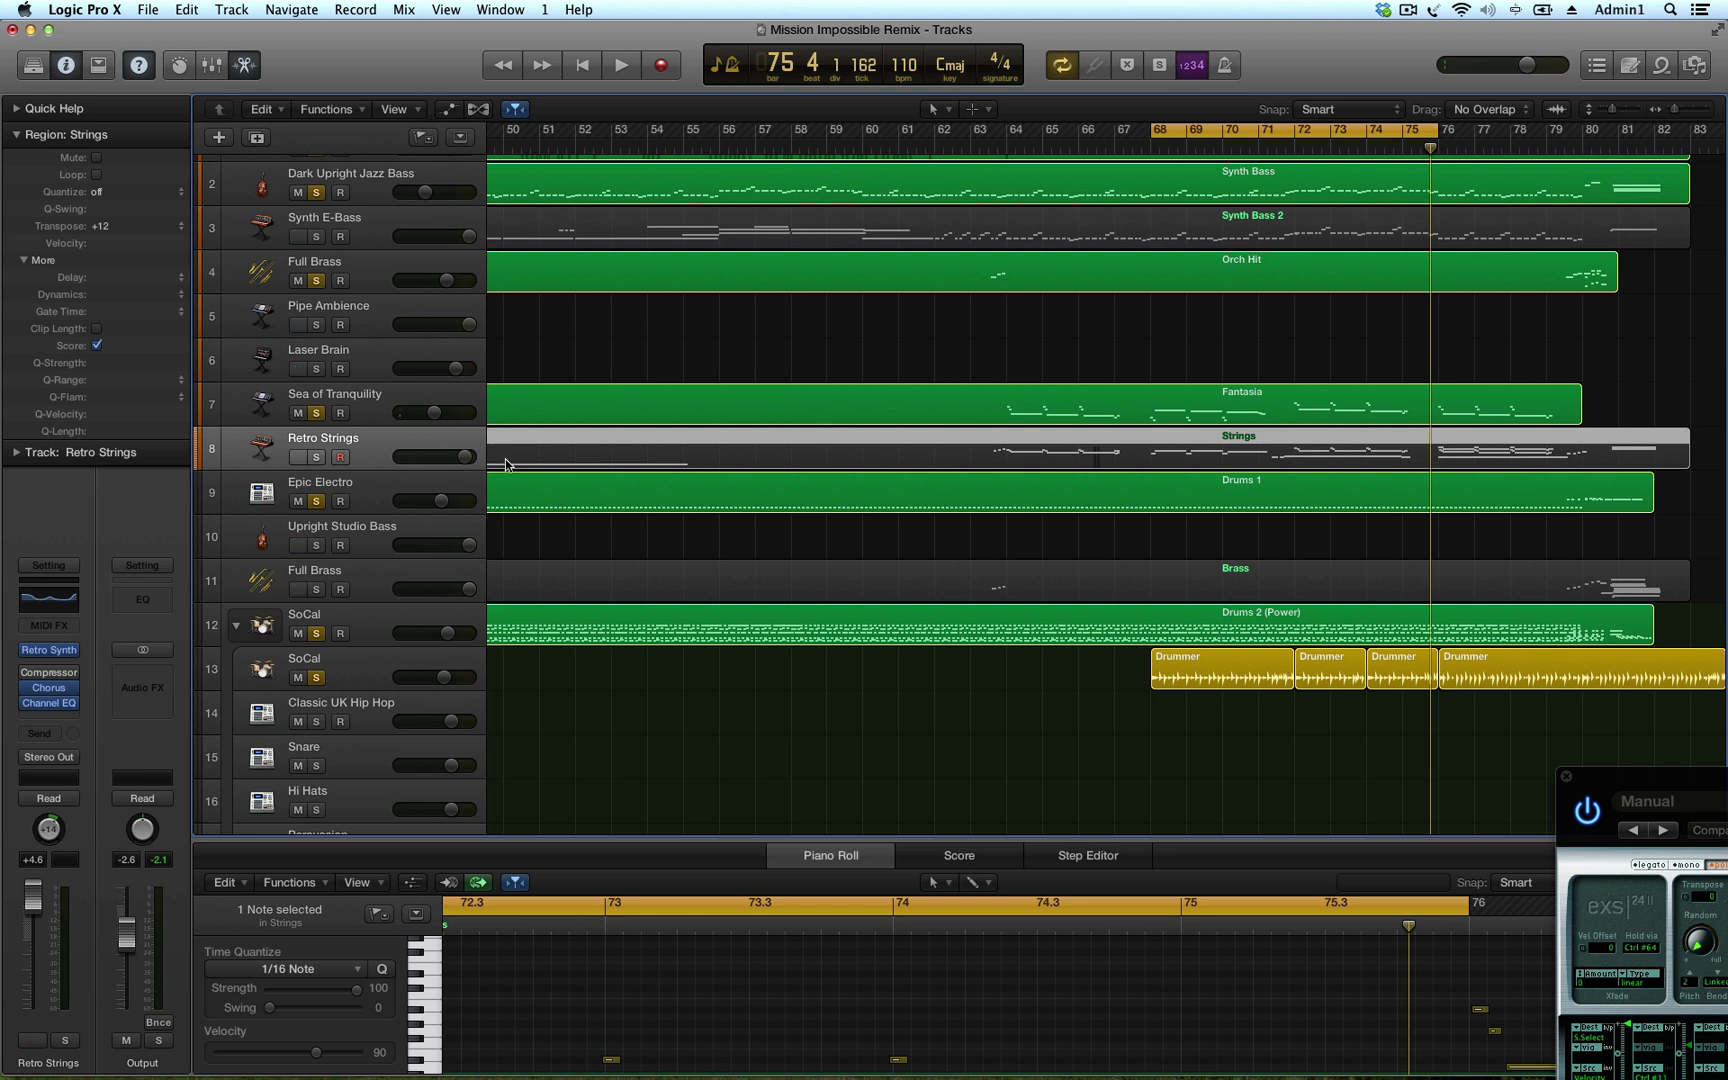
key("space")
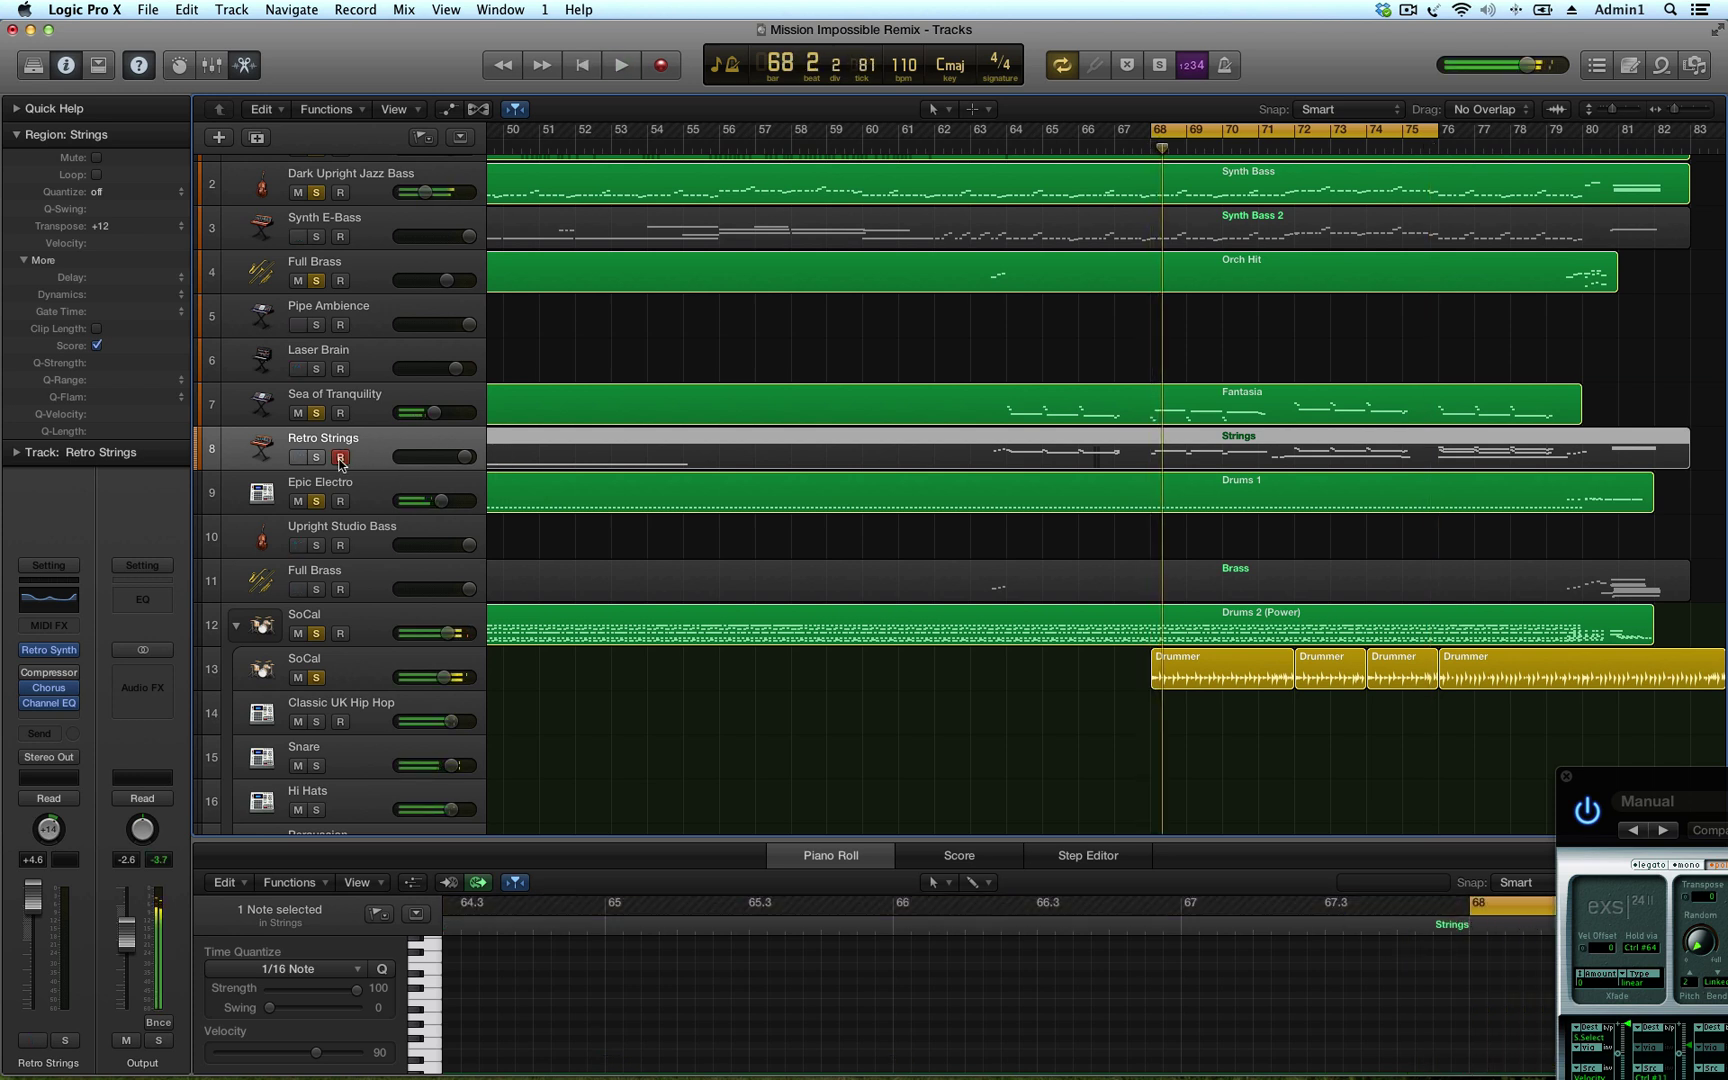
left_click(340, 458)
left_click(316, 457)
key("space")
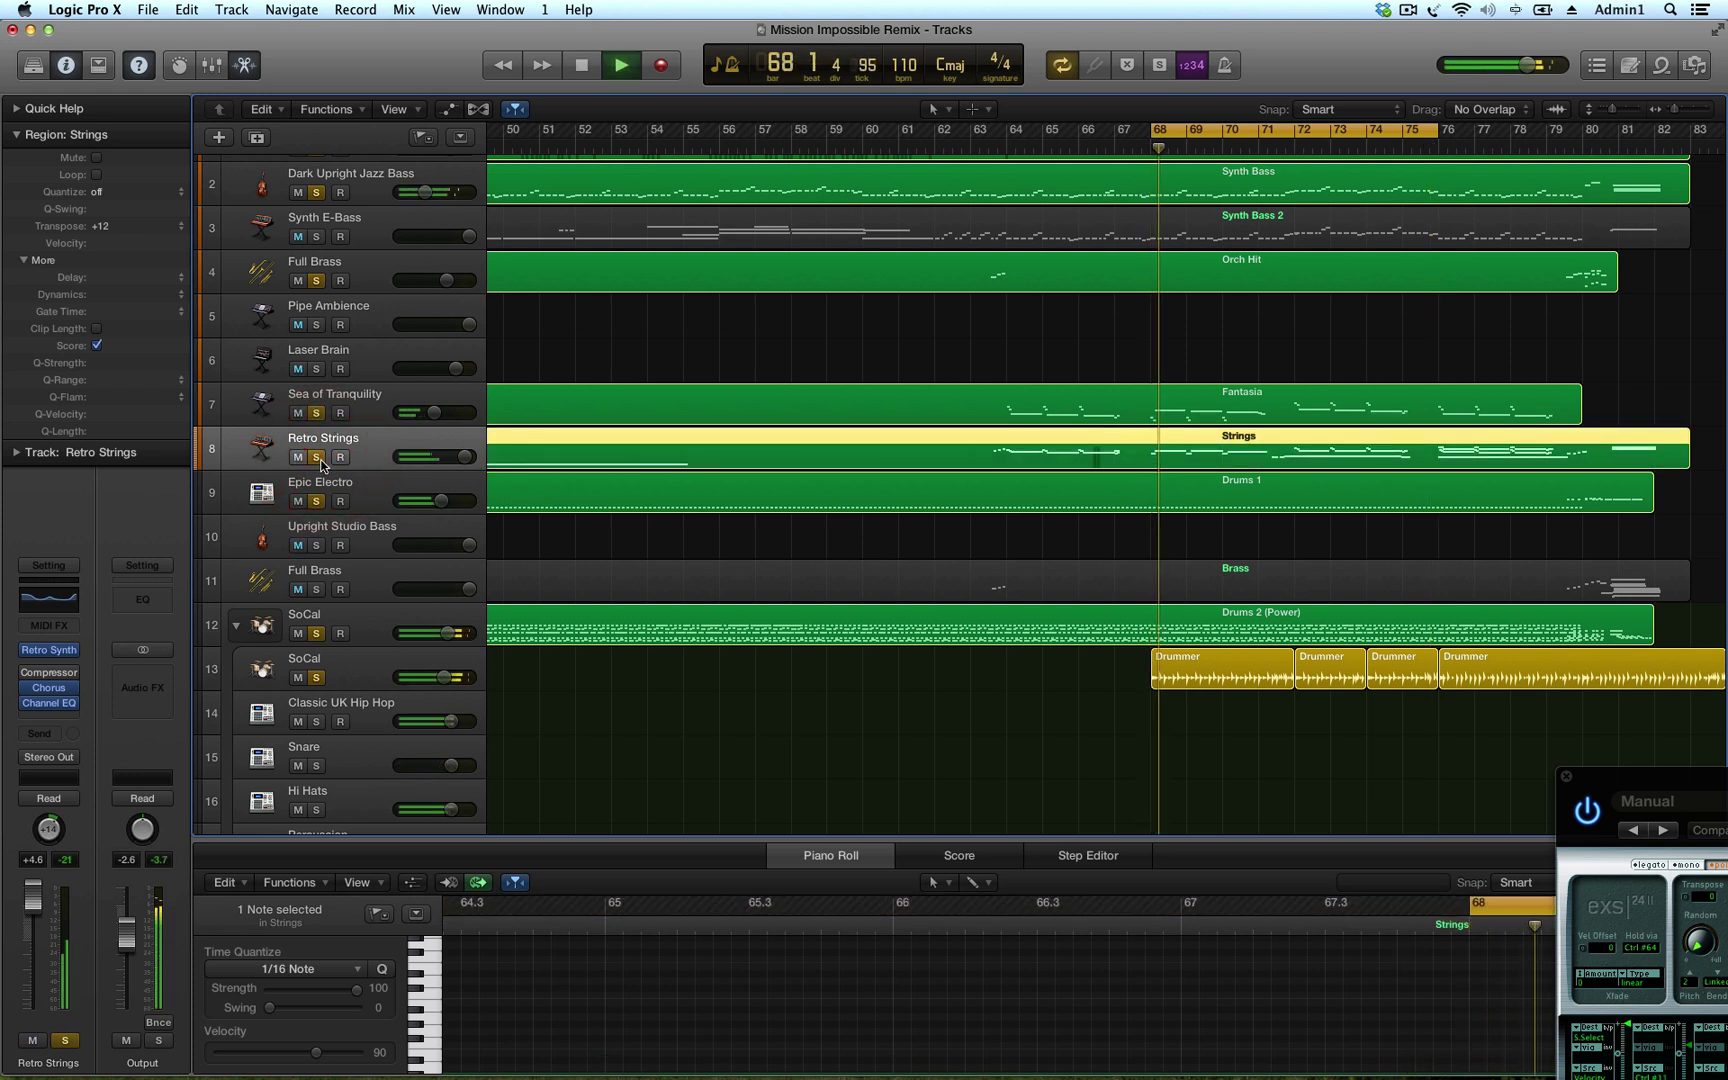
Replace the Retro Strings track's instrument with the stereo ES P polyphonic synth
key("space")
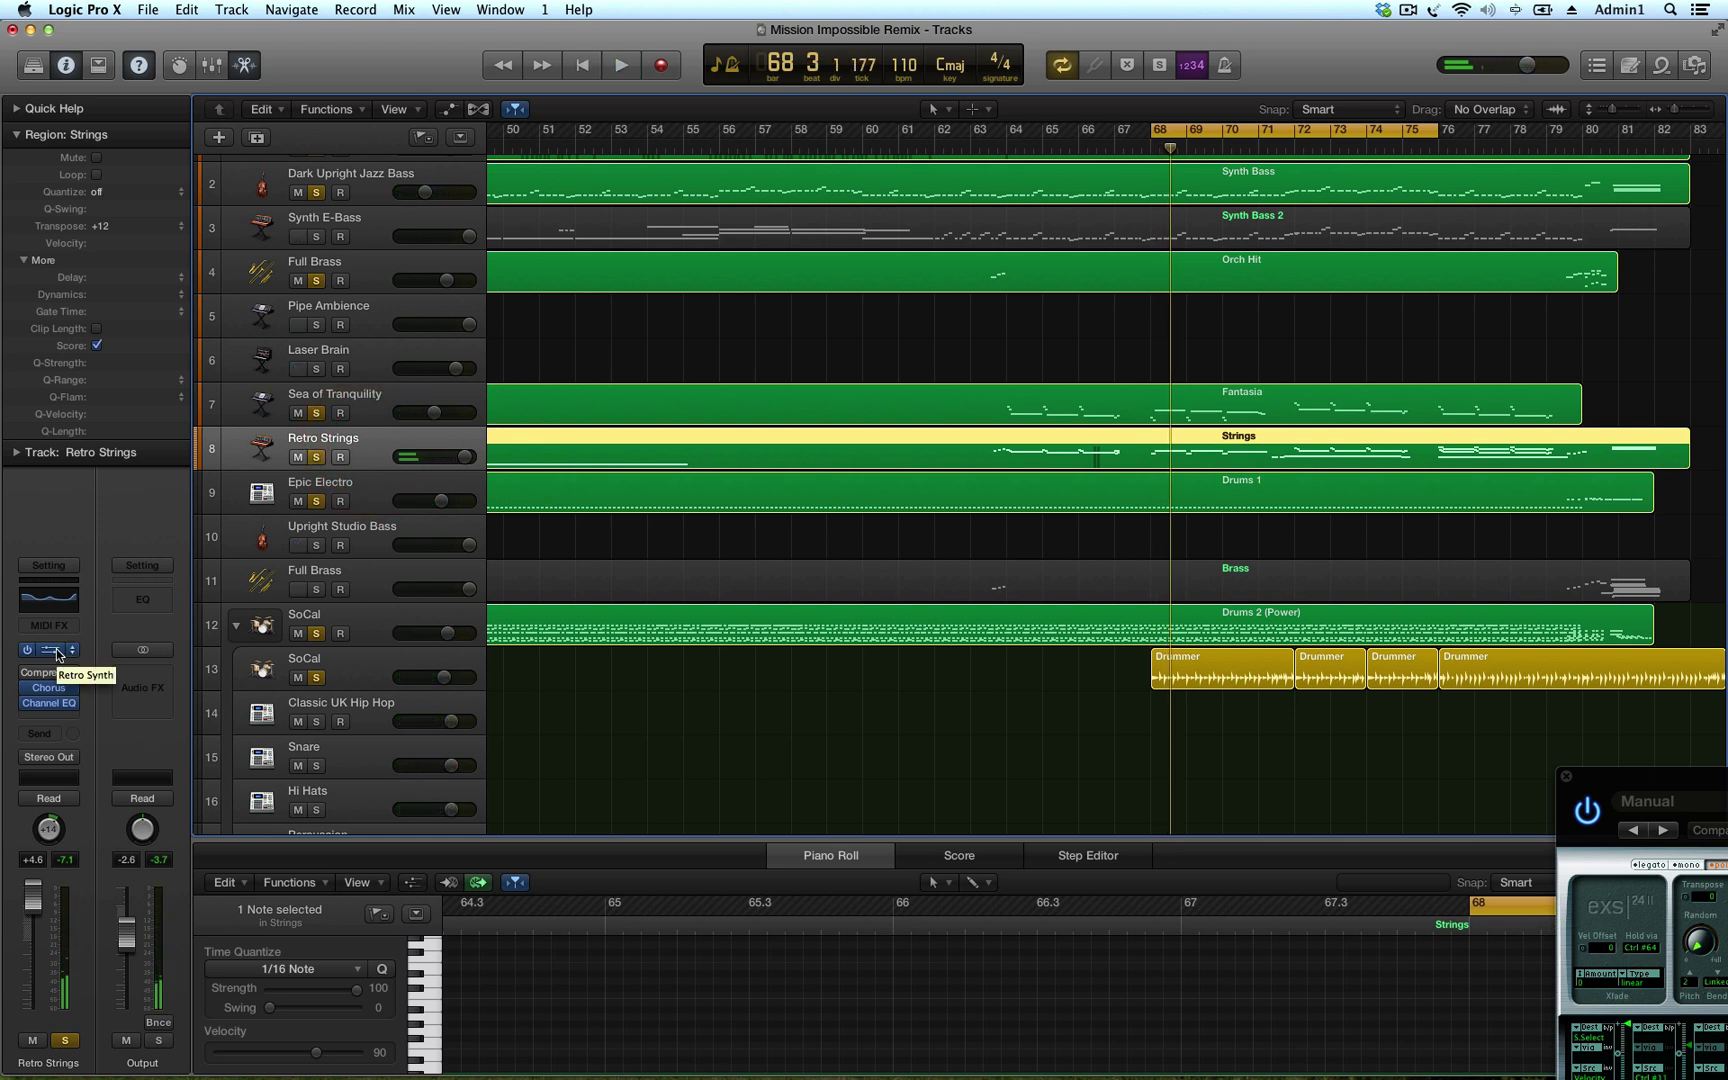
left_click(58, 653)
mouse_move(120, 770)
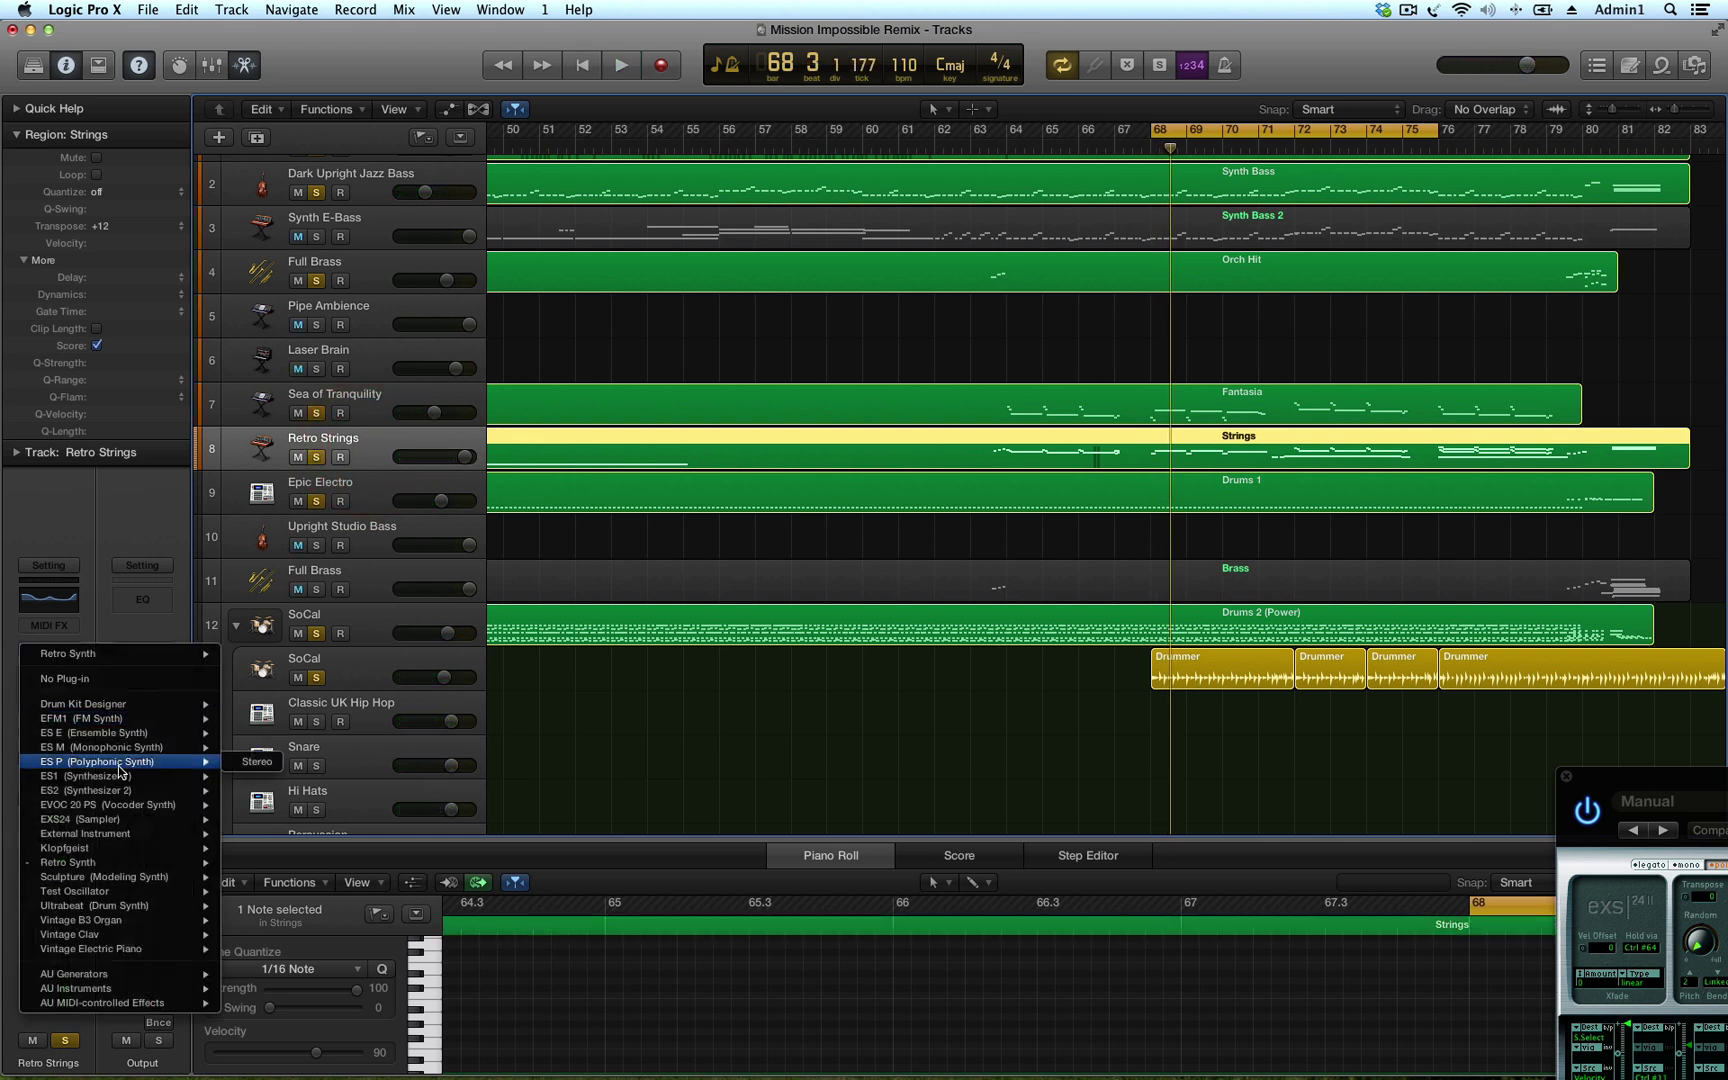
left_click(258, 762)
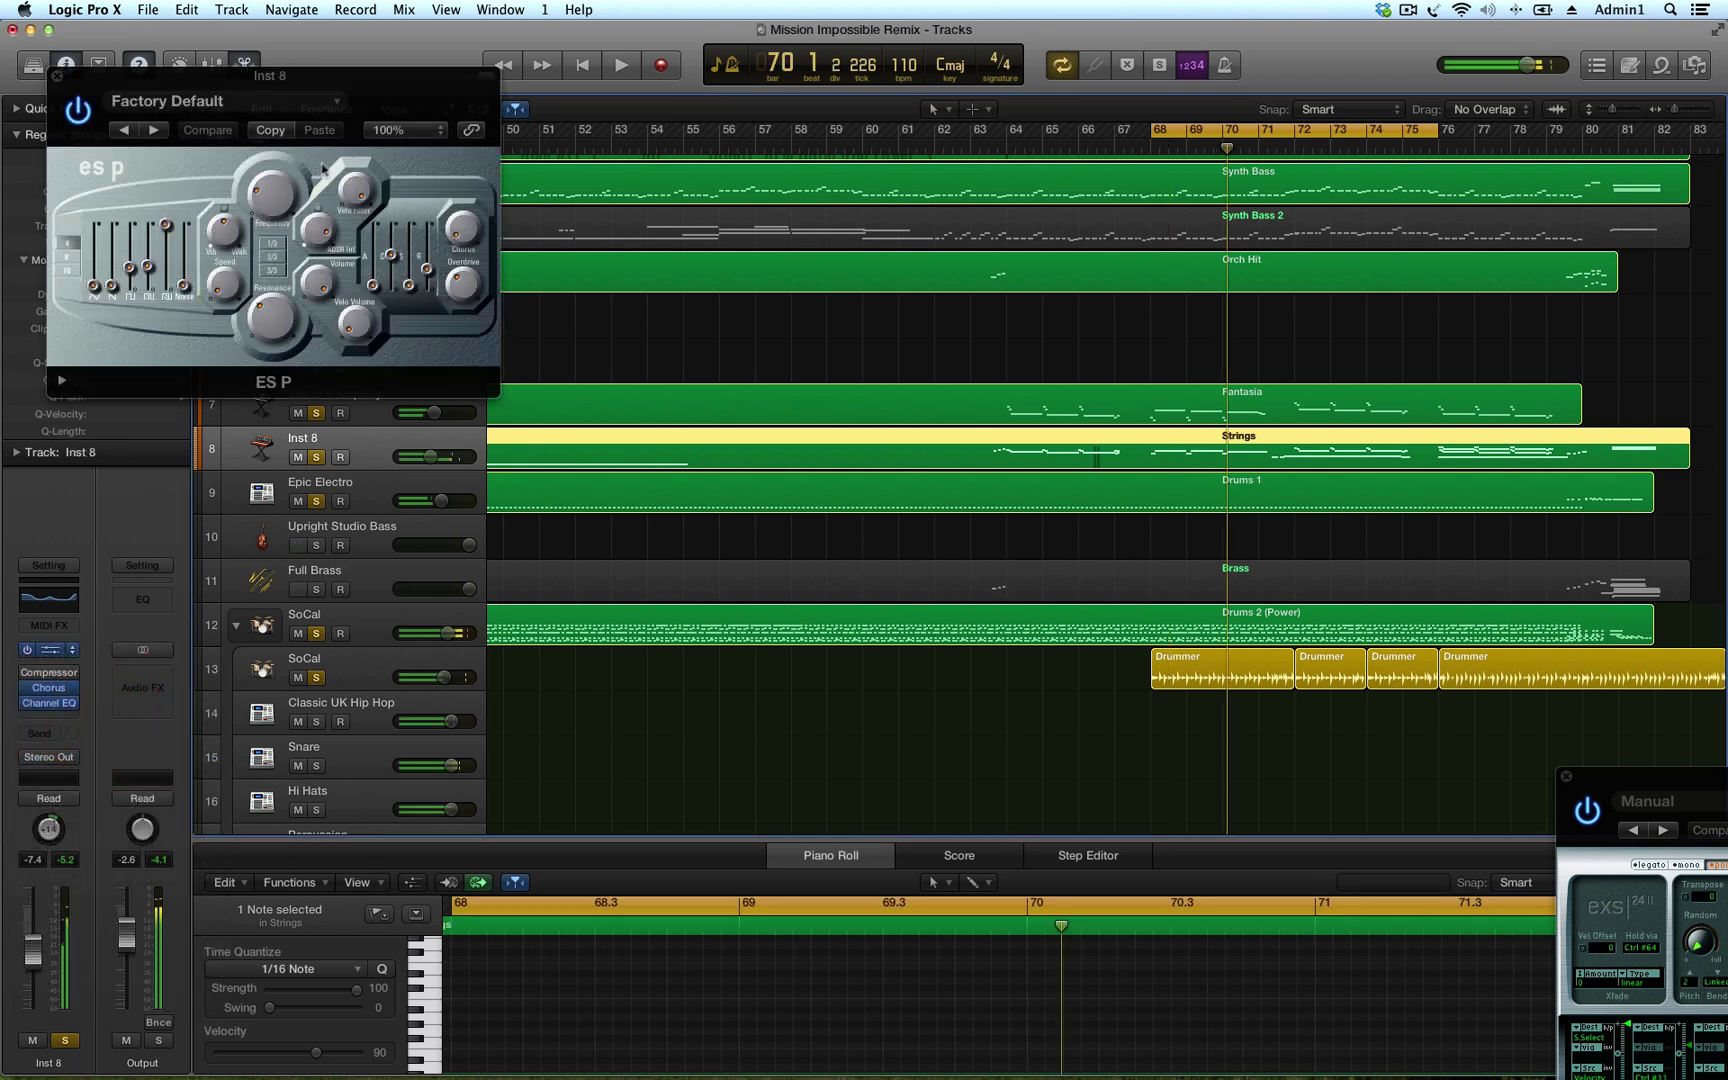
Load the Big Sweep preset in the ES P, raise the track's volume to -3.6 dB and close the synth window
left_click(341, 103)
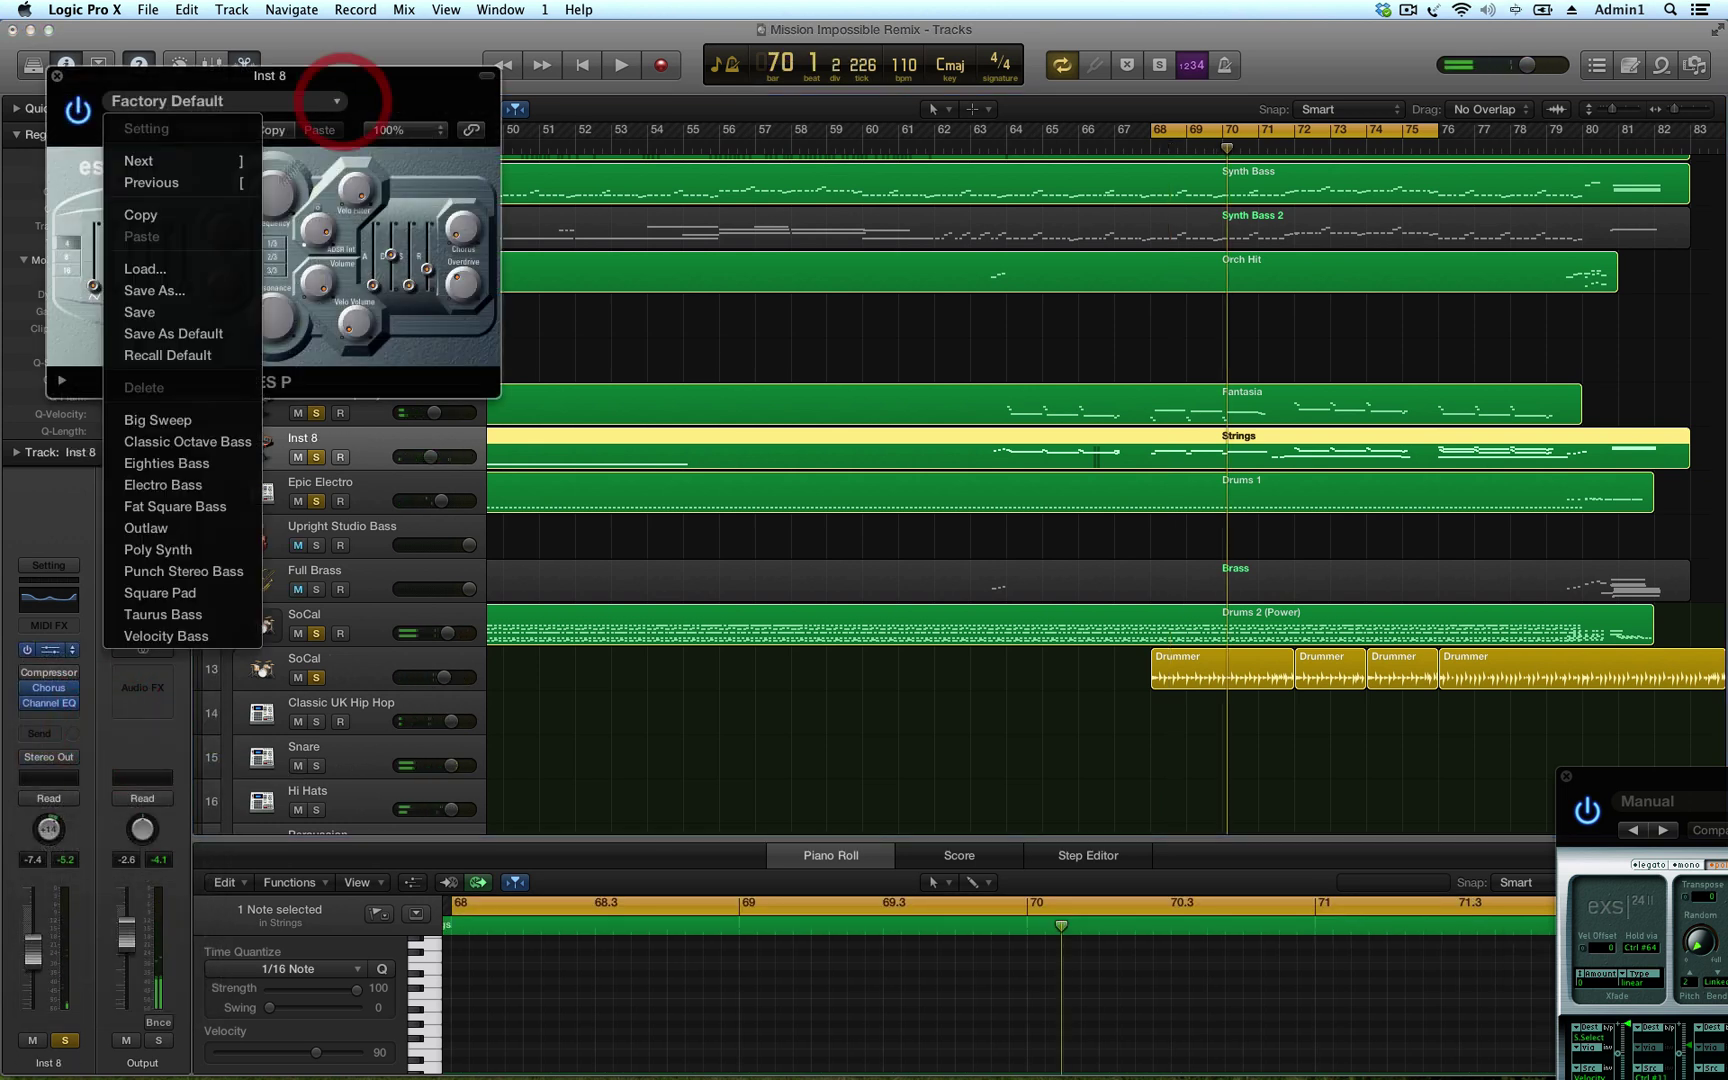
left_click(180, 420)
key("space")
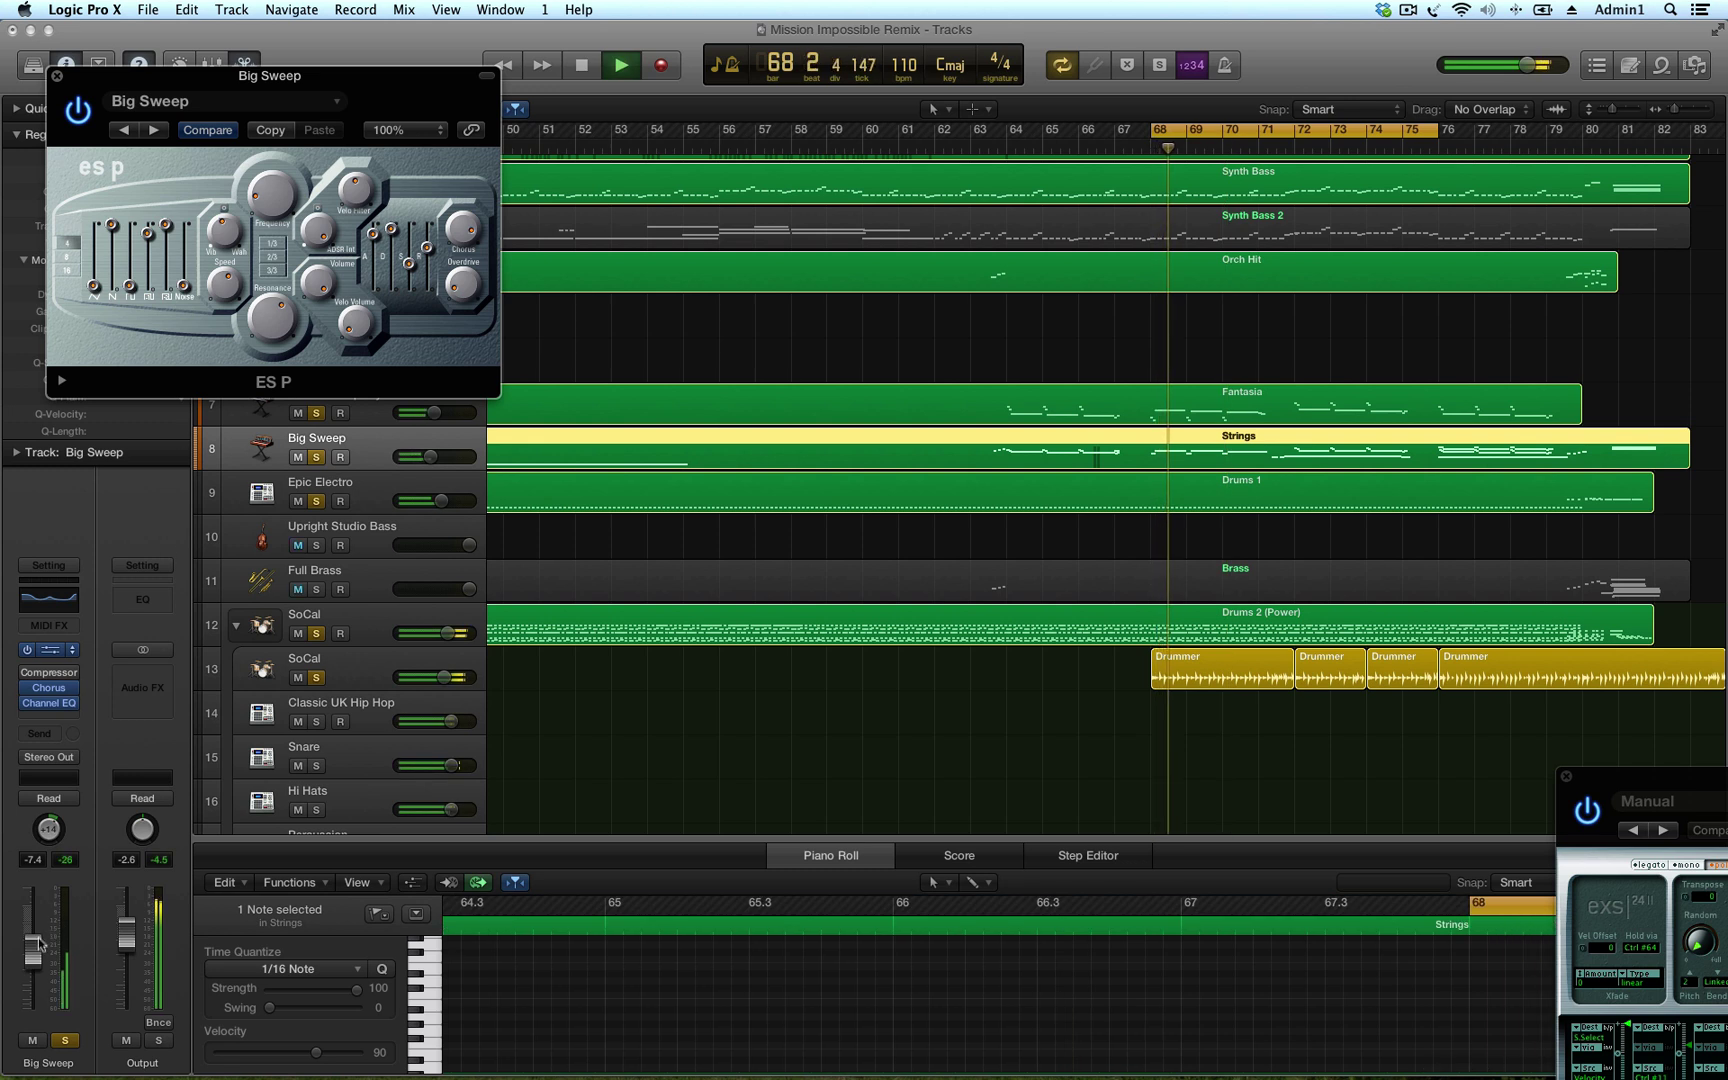
left_click_drag(40, 942, 38, 925)
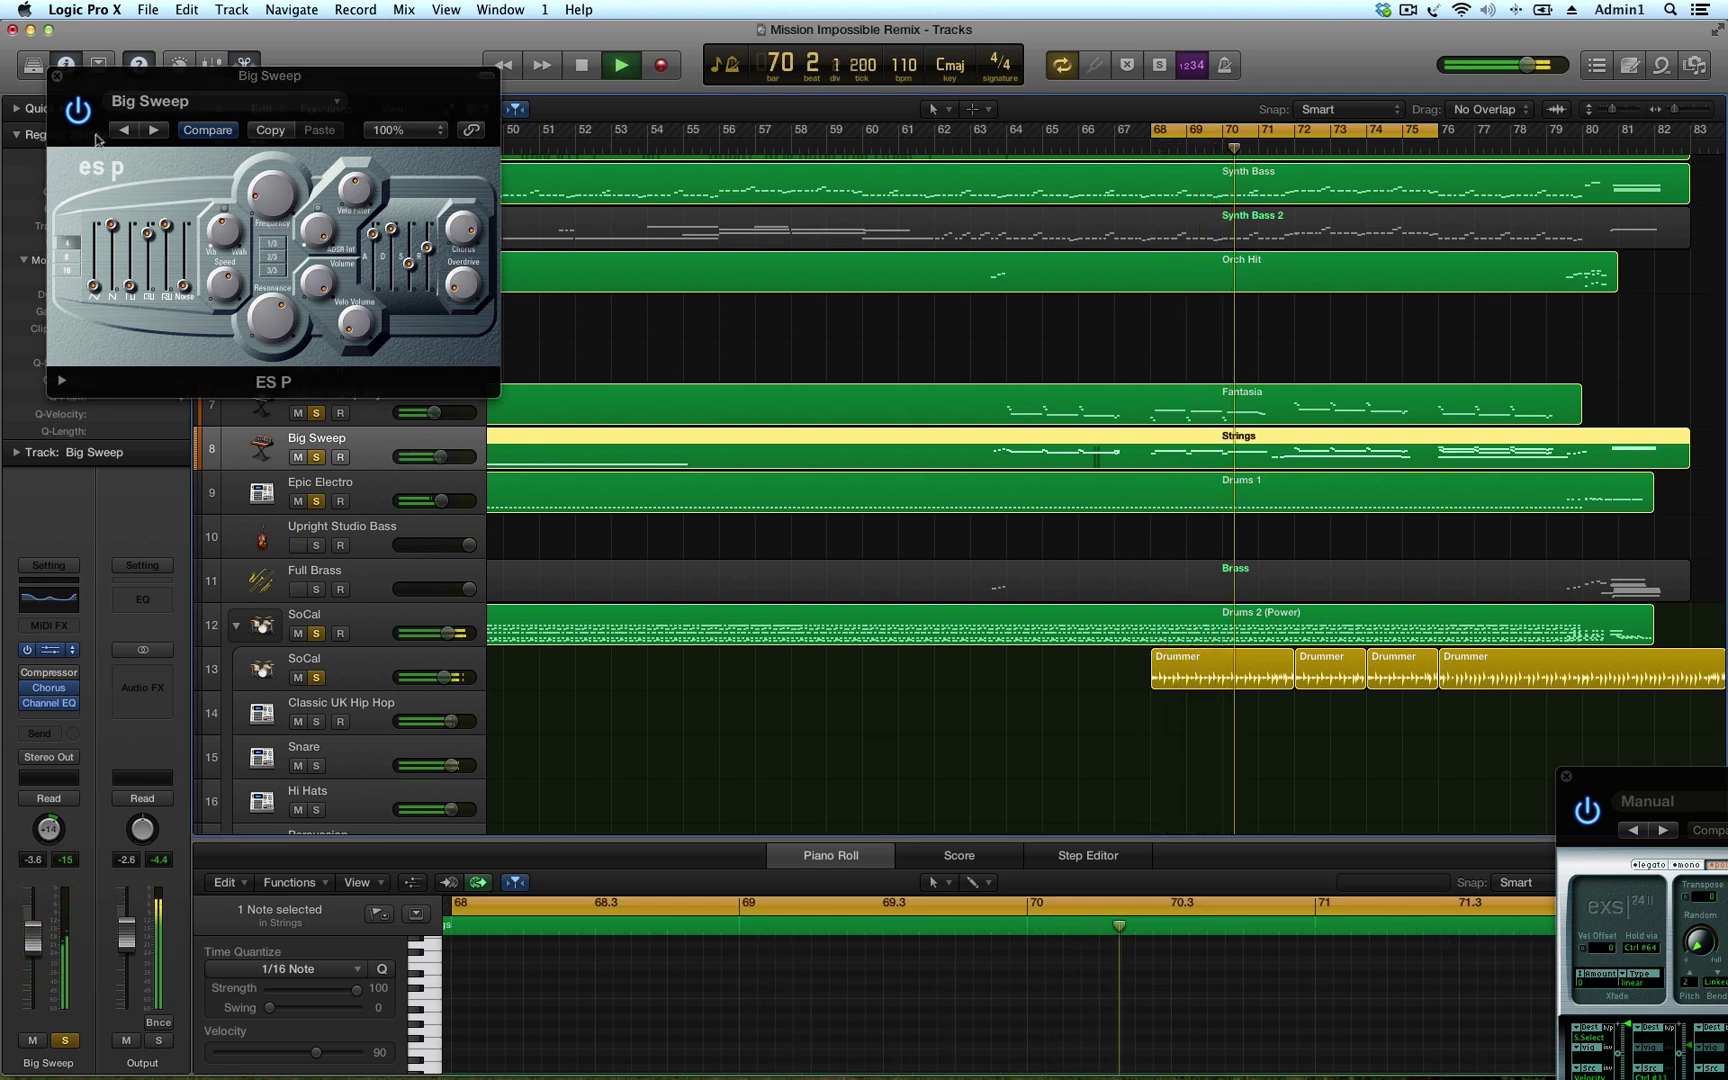
left_click(57, 75)
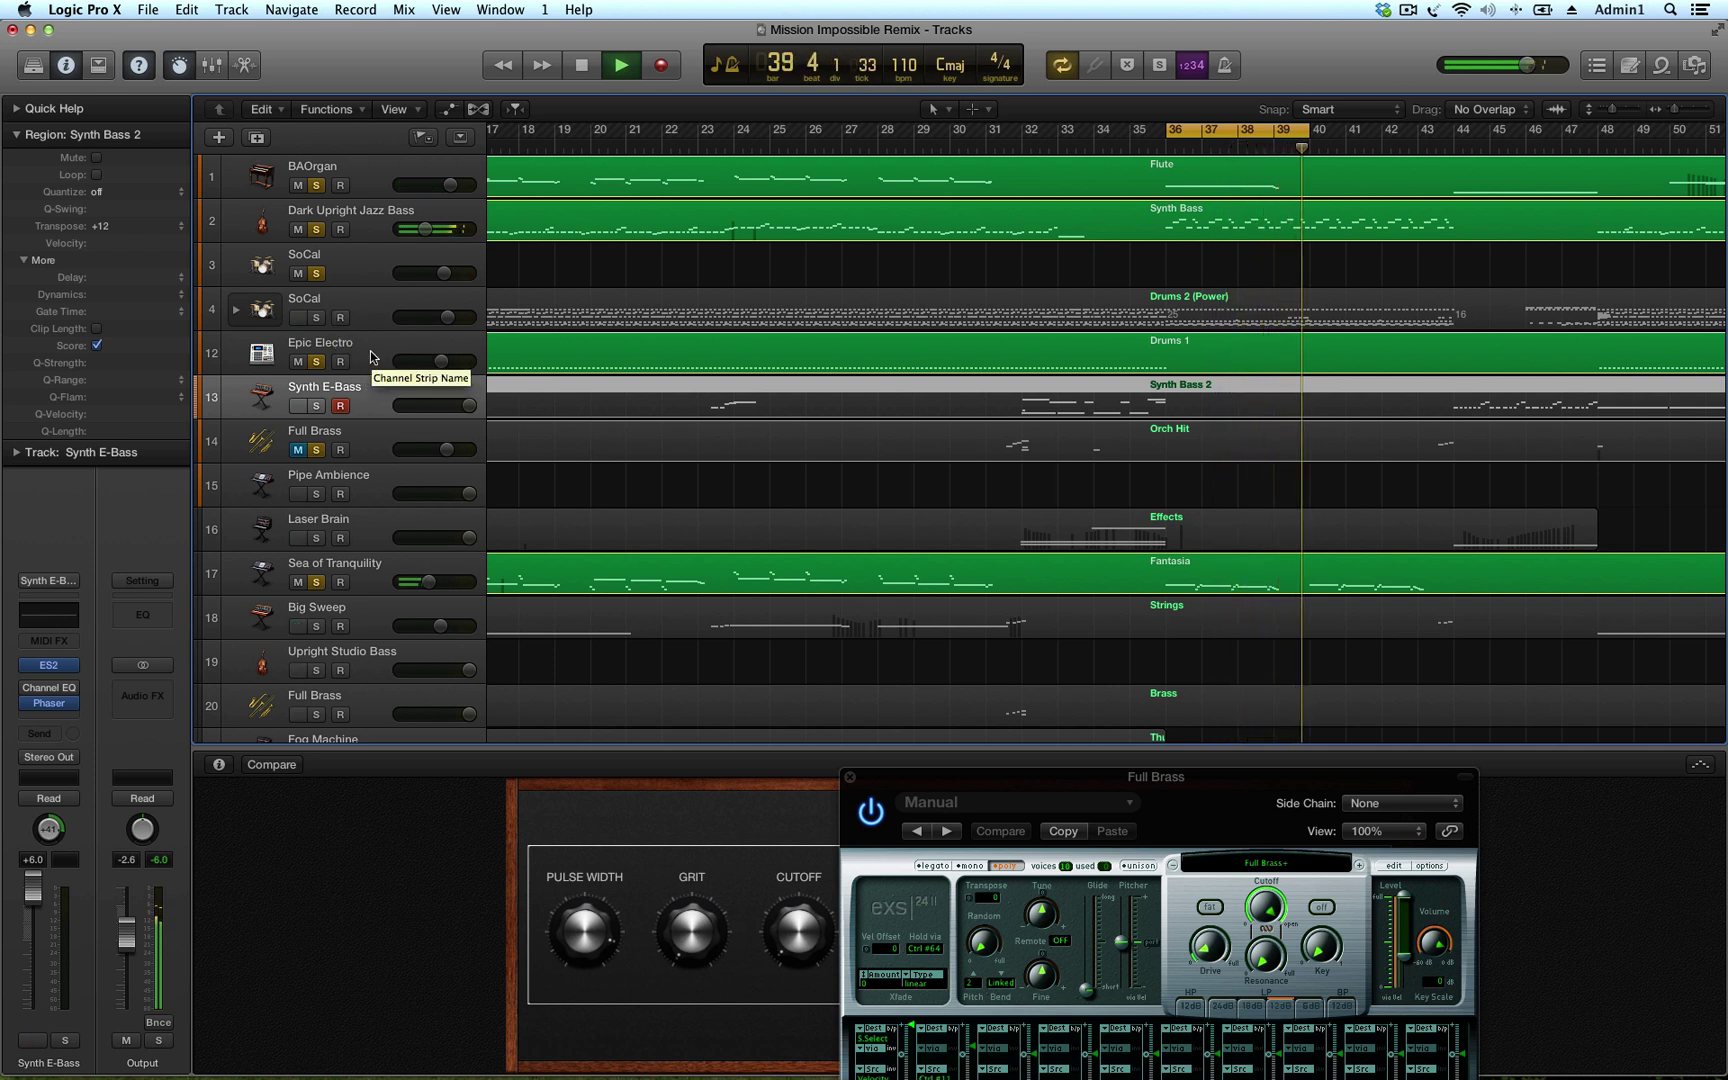
Stop playback in the section at bar 36 and close the floating Full Brass instrument window
key("space")
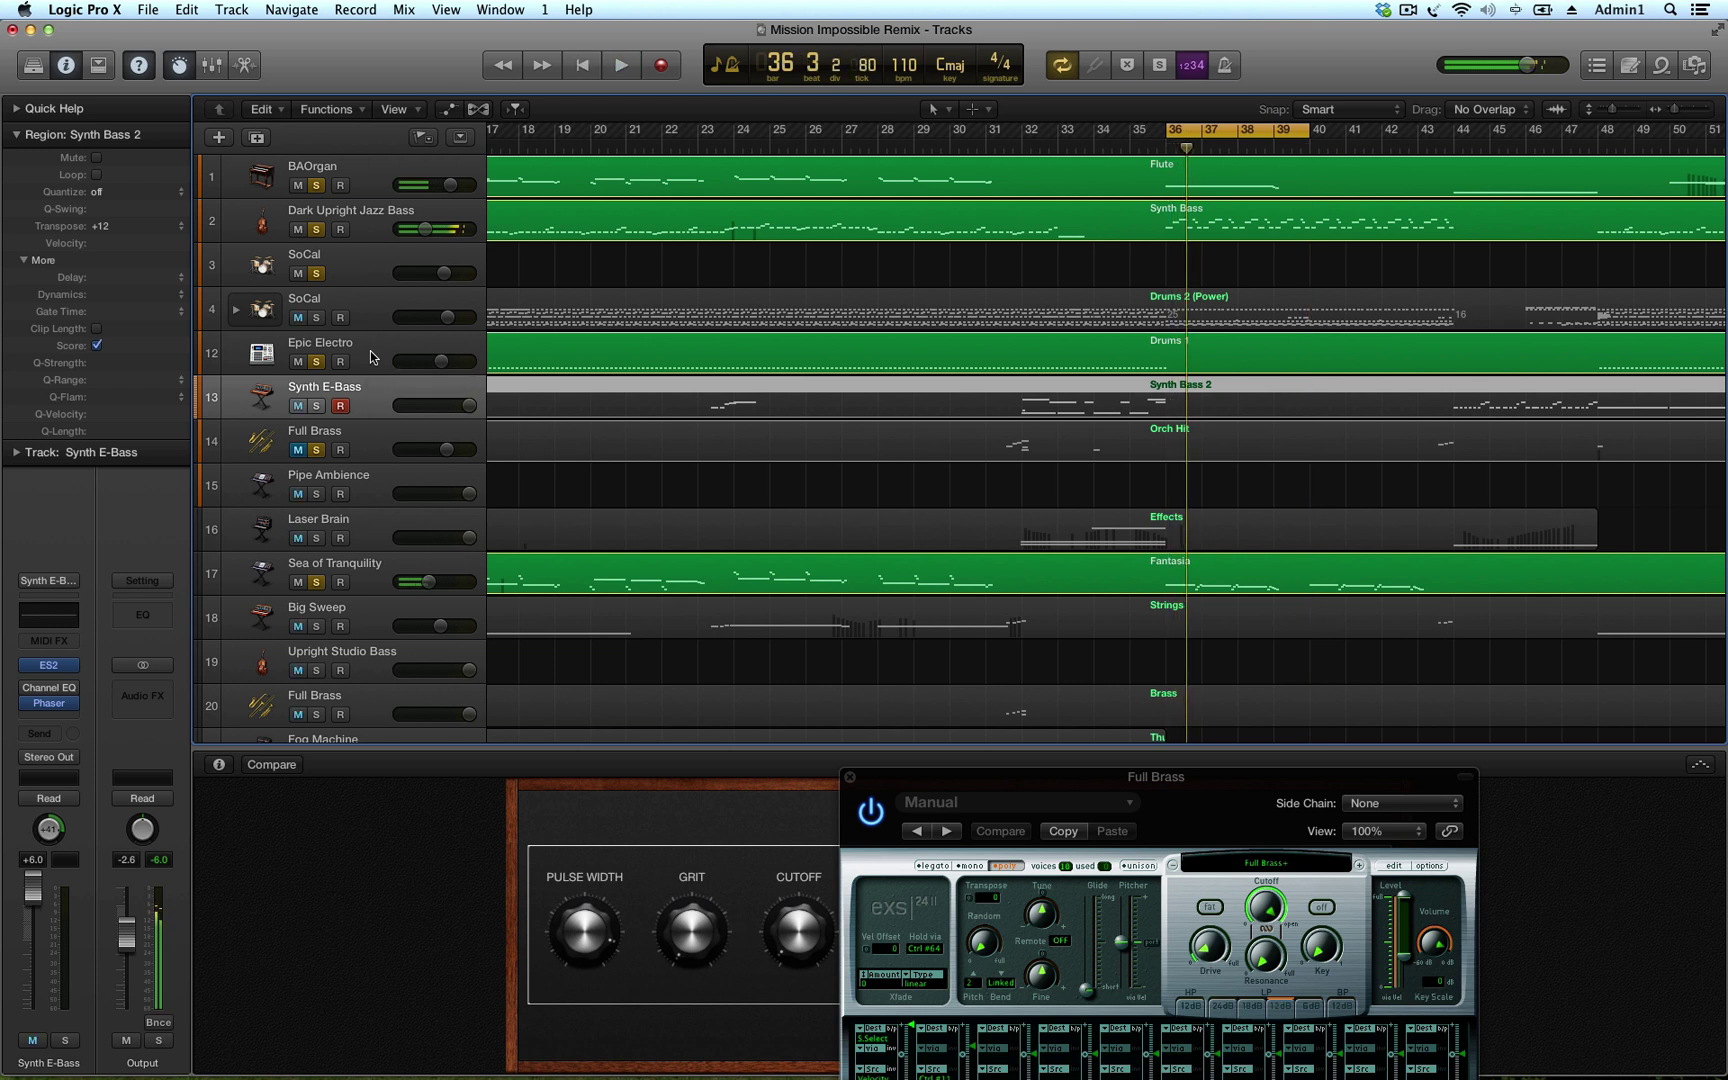
left_click(850, 777)
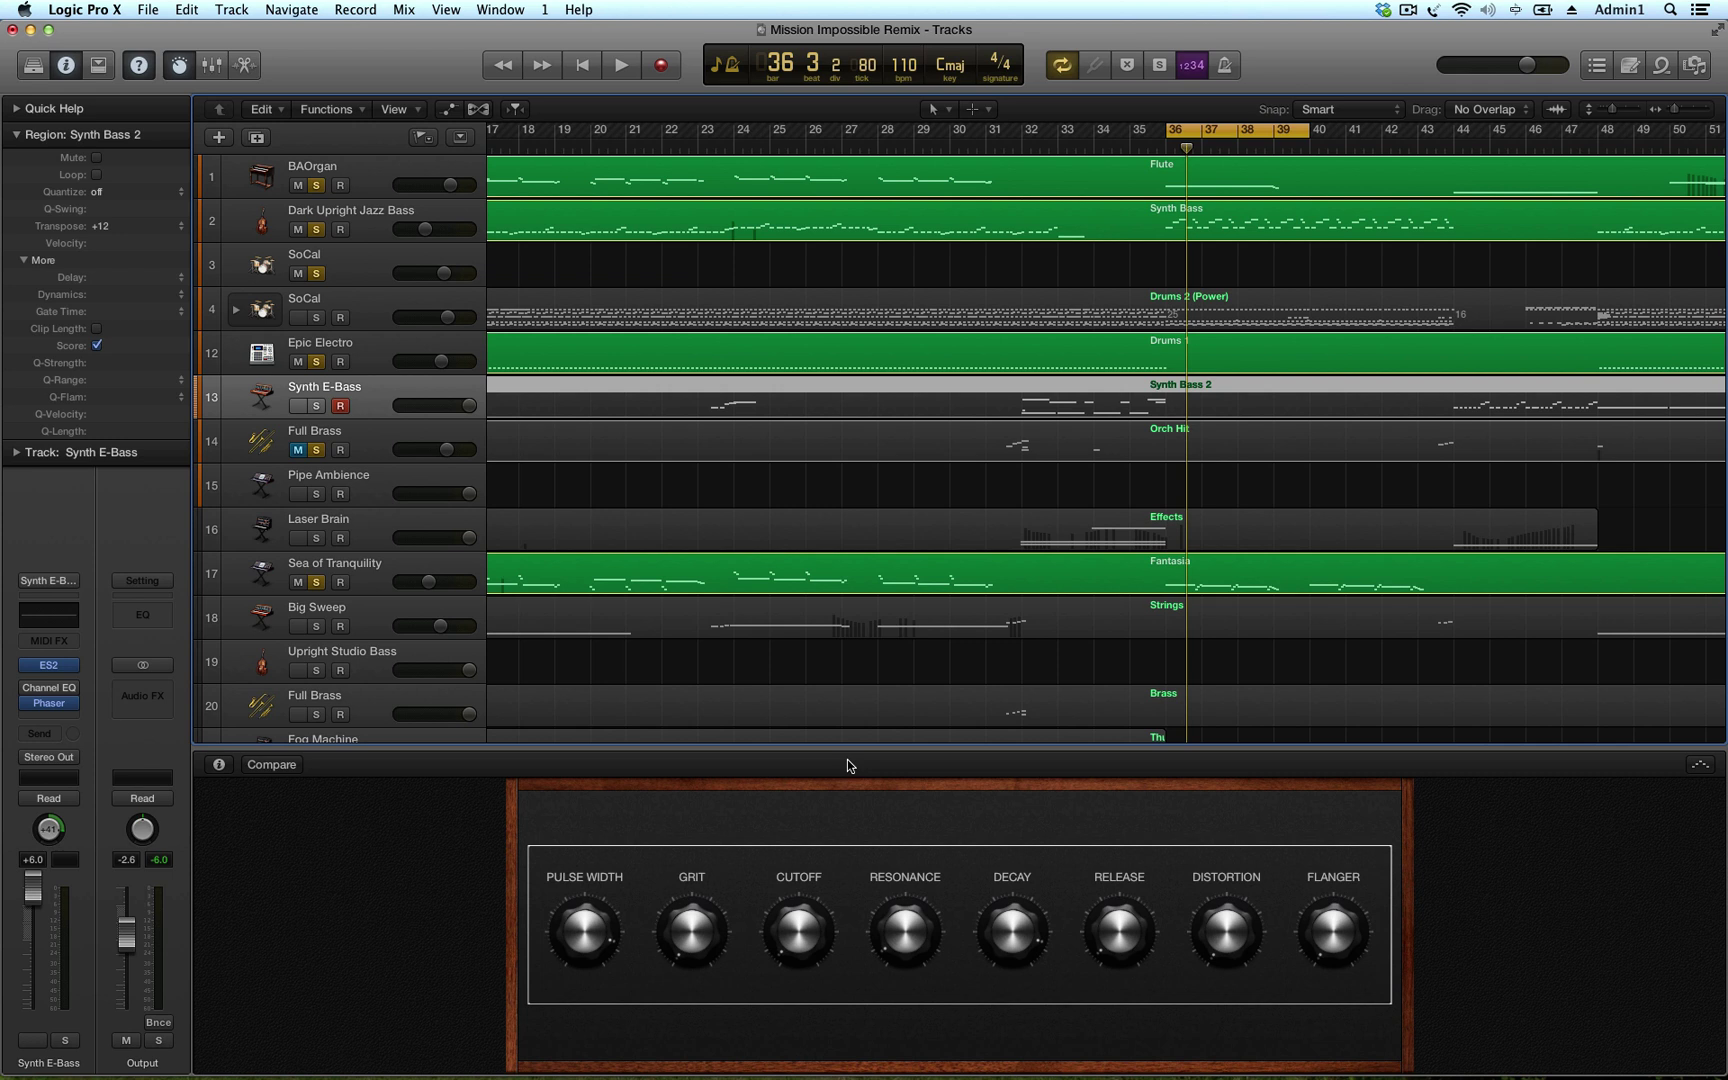